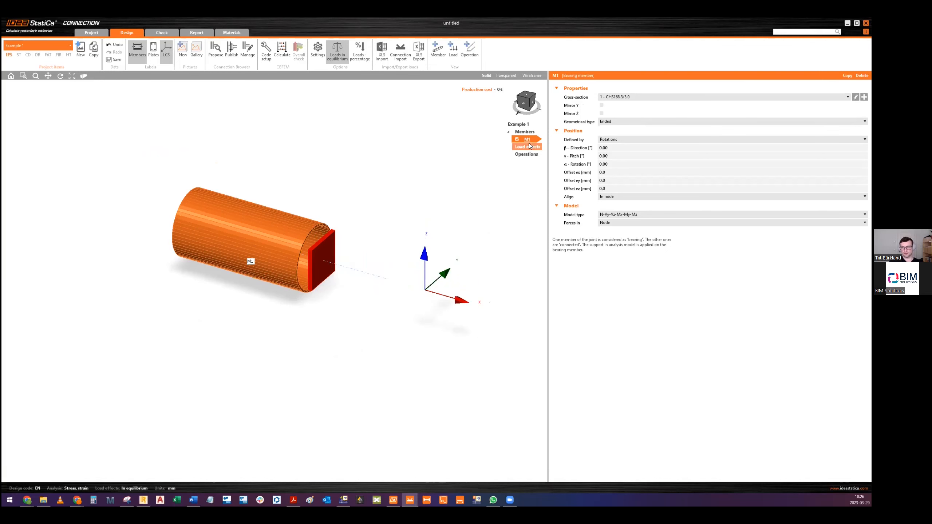
Step: Copy member M1 and set the copy's β direction to 180° so it extends the opposite way
right_click(529, 140)
left_click(548, 146)
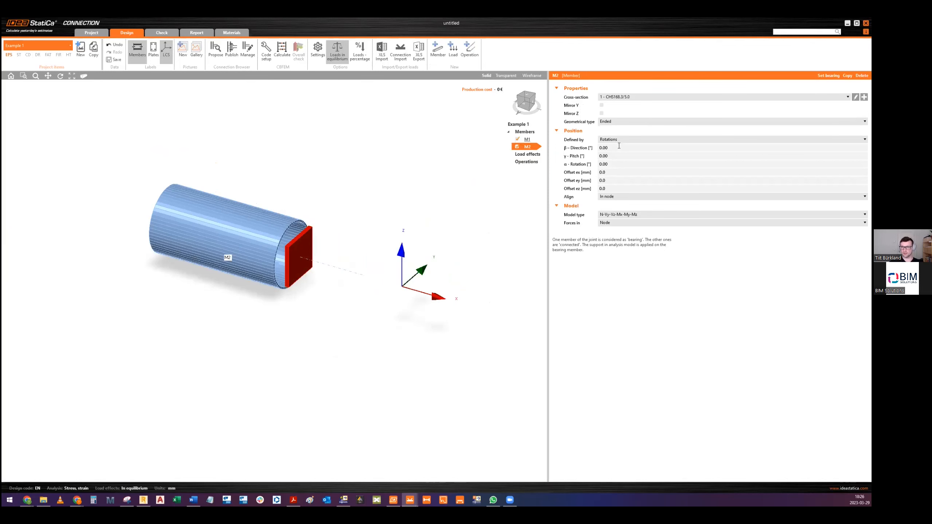
left_click(619, 147)
type("180")
key("Tab")
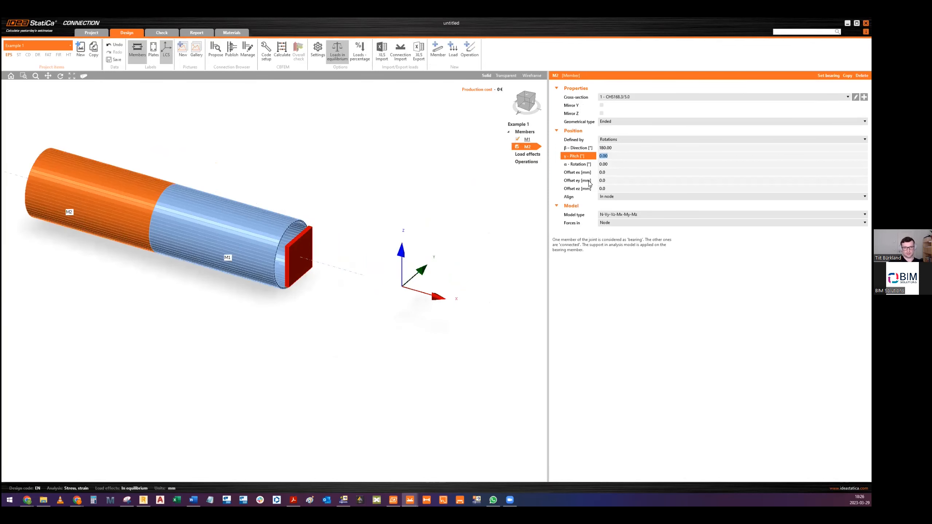
Step: Examine the two CHS members and how they meet at the joint
middle_click_drag(234, 206, 344, 202)
scroll(330, 204, "down", 4)
scroll(251, 217, "up", 5)
scroll(251, 219, "down", 4)
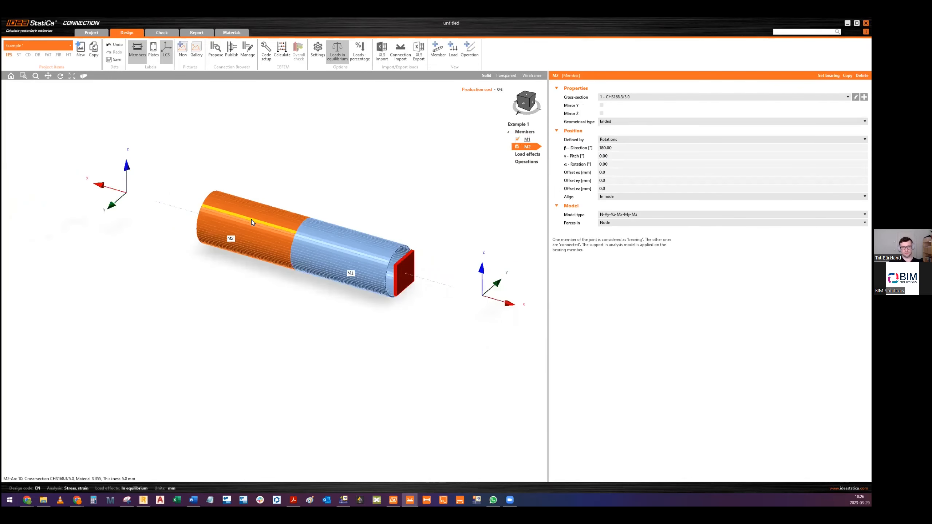
left_click(335, 242)
middle_click_drag(294, 226, 311, 245)
scroll(294, 246, "up", 4)
left_click(267, 246)
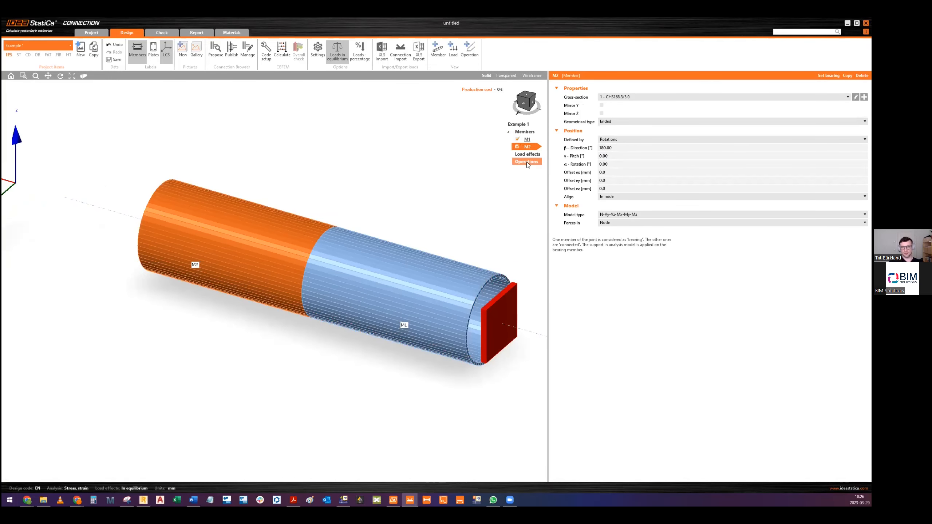
Step: Add a stiffening plate operation to the joint and display the model as transparent
left_click(471, 48)
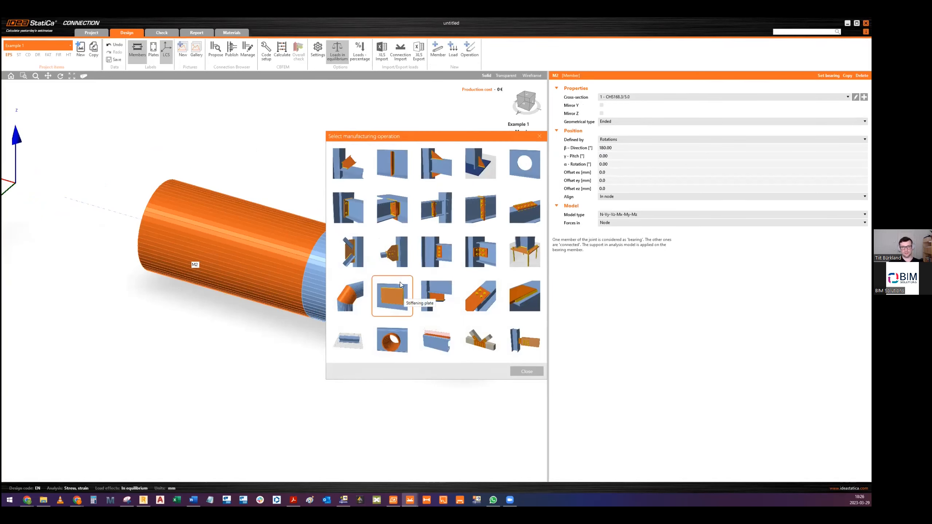
left_click(384, 287)
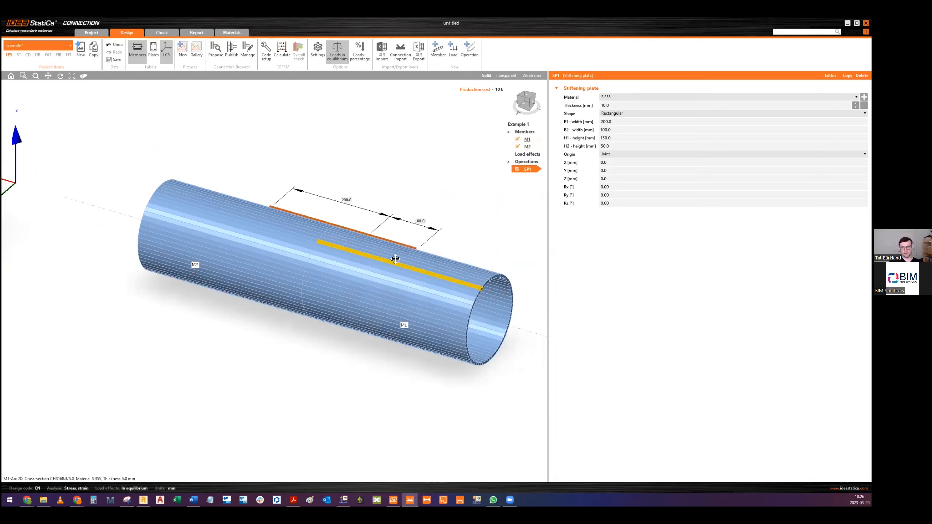
left_click(506, 75)
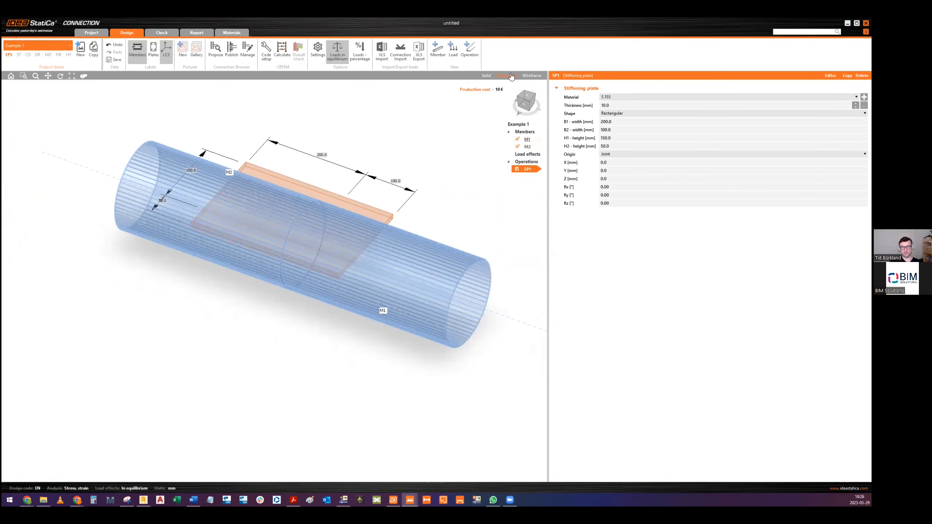
middle_click_drag(328, 244, 334, 286)
Step: Rotate the stiffening plate to Ry 90° so it stands across the tubes
left_click(584, 195)
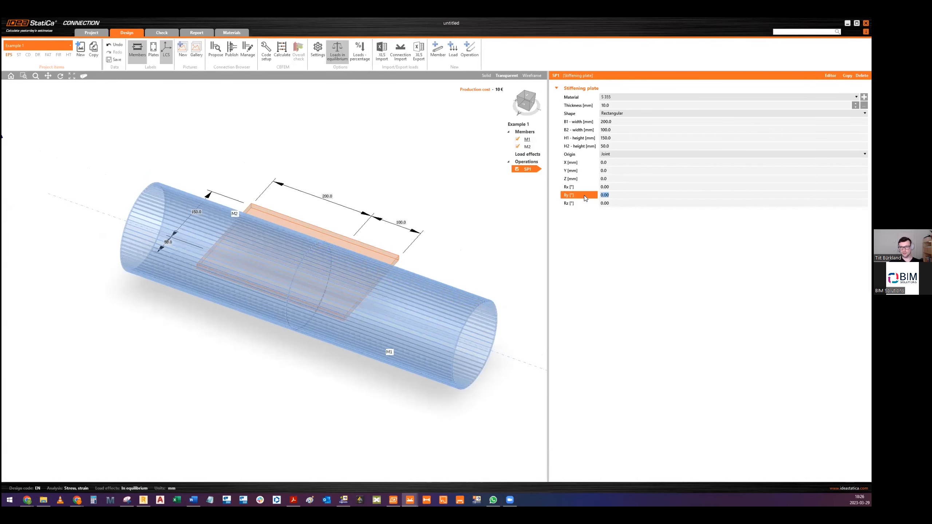
type("90")
key("Return")
middle_click_drag(316, 276, 290, 259, "ctrl")
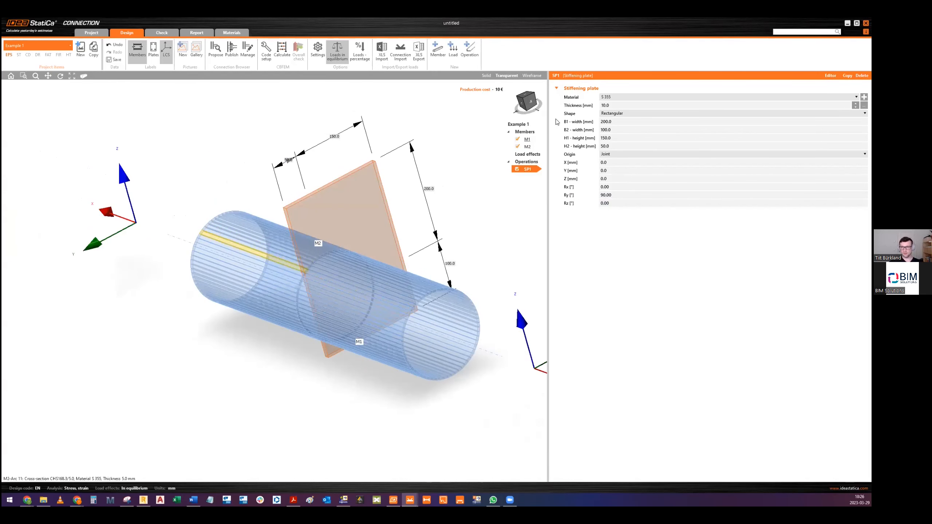
Step: Set the stiffening plate's B1 and B2 widths and H1 and H2 heights to 100 mm each
left_click(558, 123)
type("100")
key("Return")
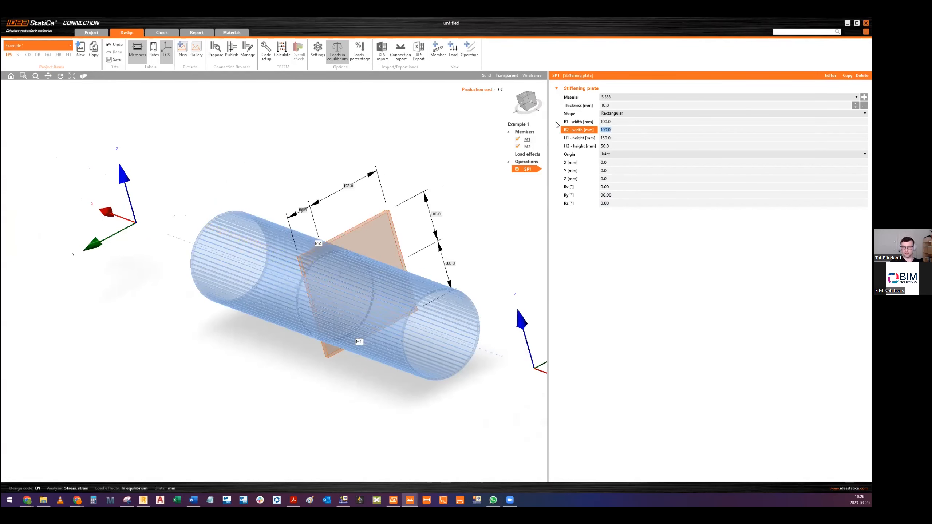
type("10")
key("Return")
left_click(619, 130)
type("100")
key("Return")
type("100")
key("Return")
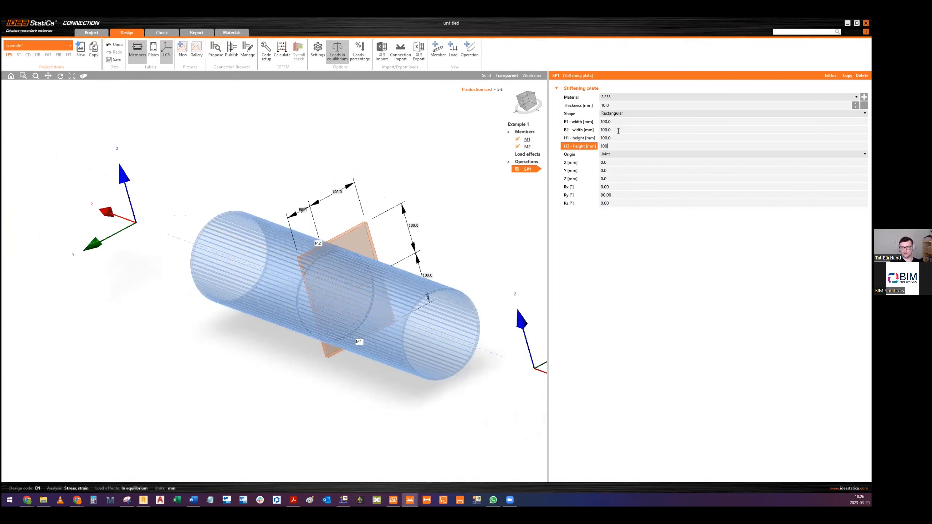
type("100")
key("Return")
middle_click_drag(476, 173, 444, 176)
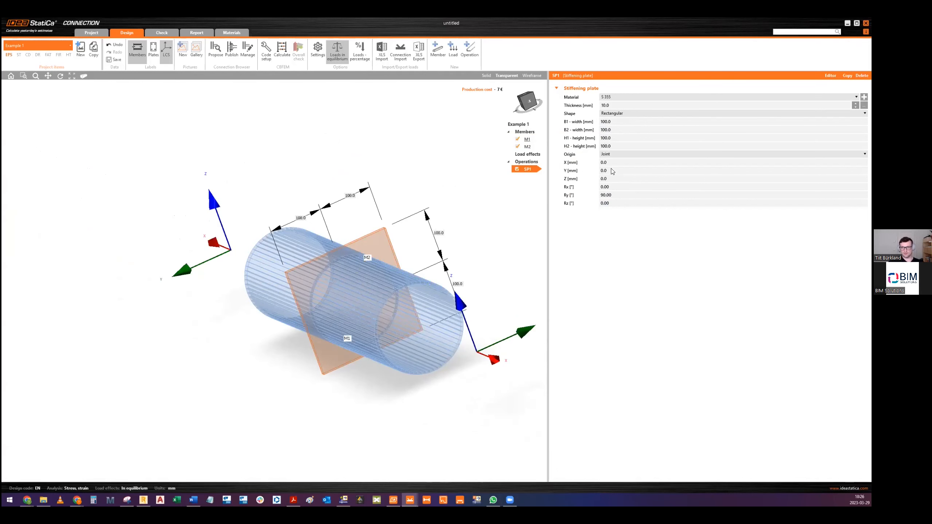
Step: Set the stiffening plate's B1, B2, H1 and H2 dimensions to 125 mm each
left_click(578, 125)
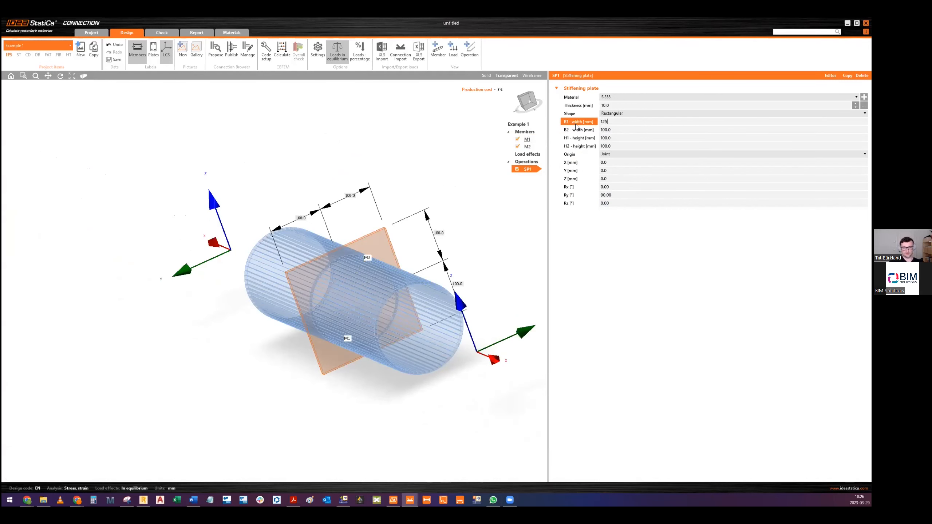
type("125")
key("Return")
left_click(616, 123)
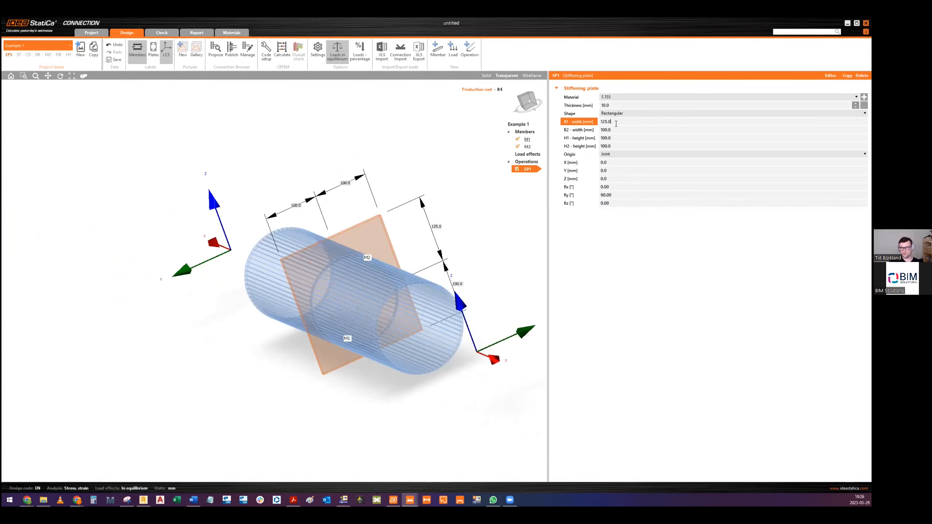
double_click(616, 130)
key("ctrl+v")
double_click(614, 138)
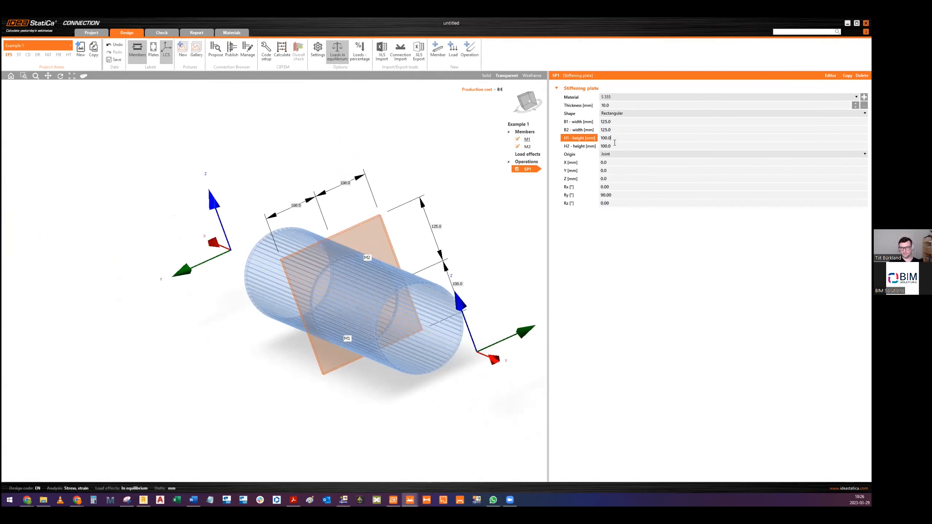
key("ctrl+v")
double_click(613, 145)
key("ctrl+v")
key("Return")
middle_click_drag(382, 306, 297, 157)
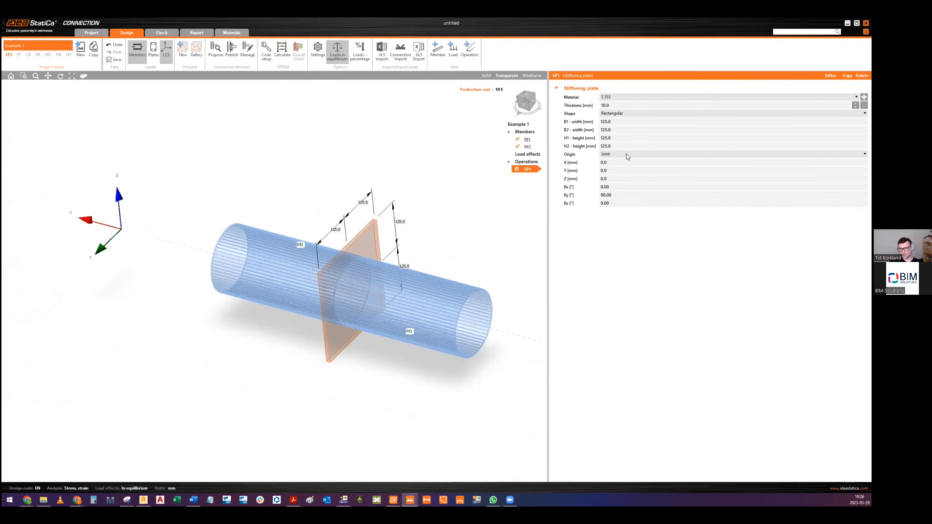
Step: Examine the plate's position at the joint node in a wireframe side view, and return to the solid display
left_click(524, 101)
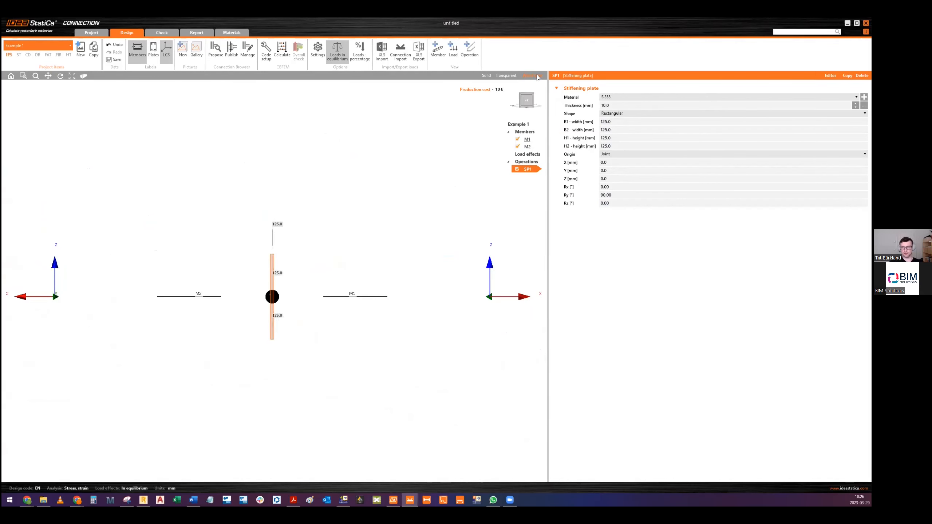
scroll(283, 297, "up", 5)
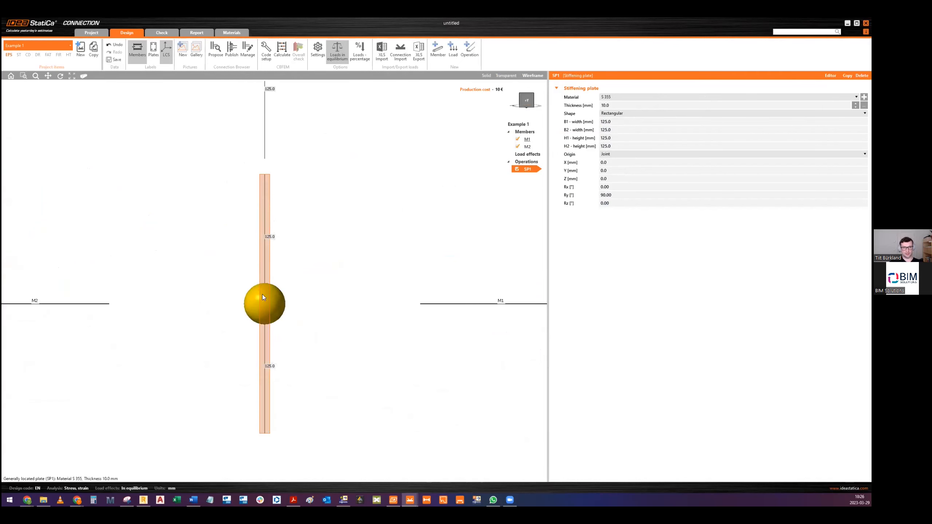
scroll(265, 301, "down", 7)
mouse_move(277, 291)
middle_mouse_down()
mouse_move(370, 269)
mouse_move(276, 301)
middle_mouse_up()
scroll(360, 274, "up", 5)
left_click(485, 76)
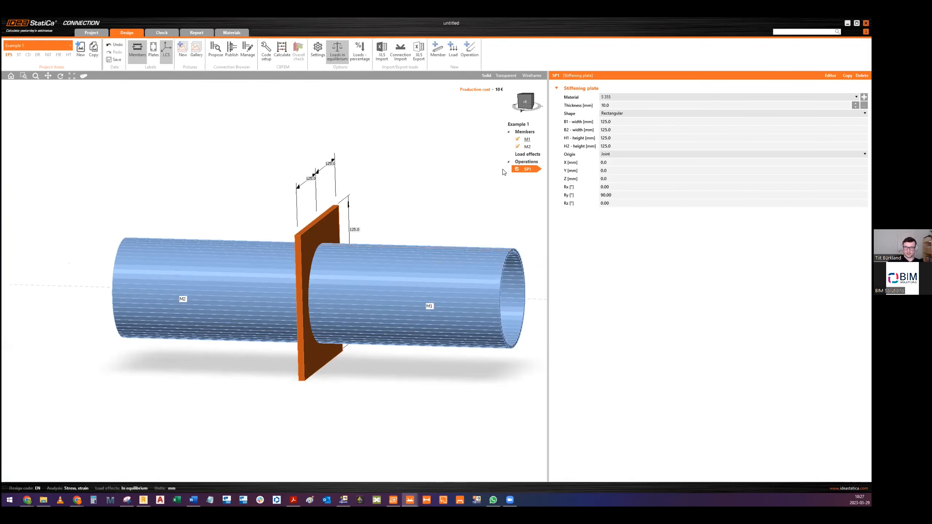
Step: Copy stiffening plate SP1 and set the copy's origin to Plate
right_click(528, 169)
left_click(541, 172)
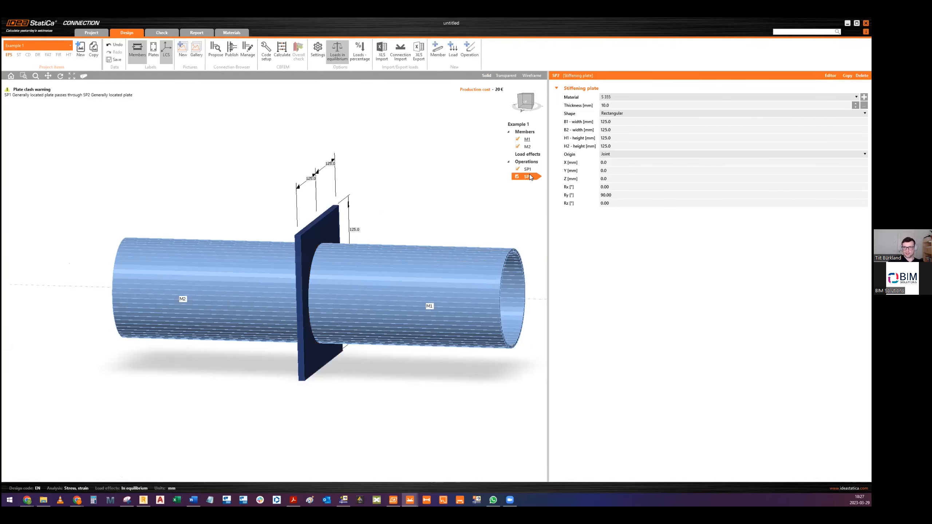
left_click(616, 153)
left_click(620, 155)
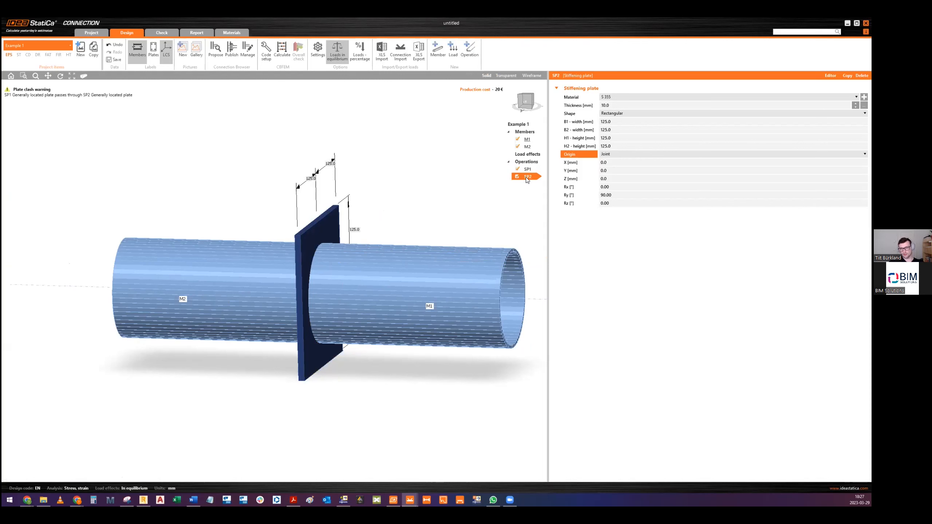
left_click(609, 162)
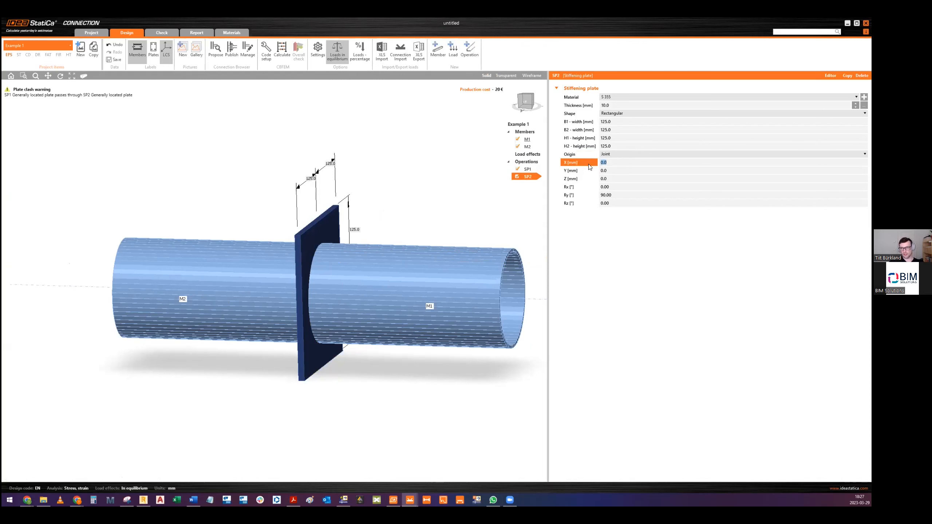
left_click(530, 178)
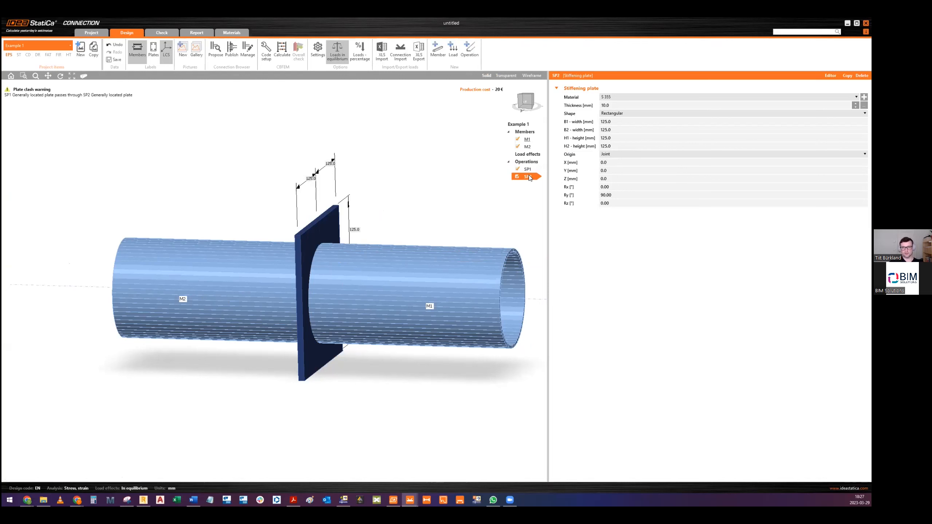
left_click(616, 154)
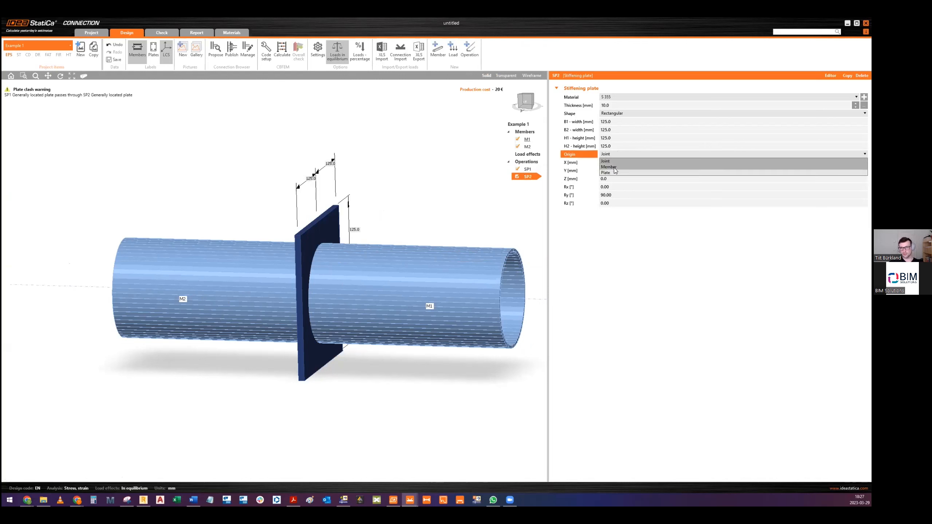
left_click(611, 172)
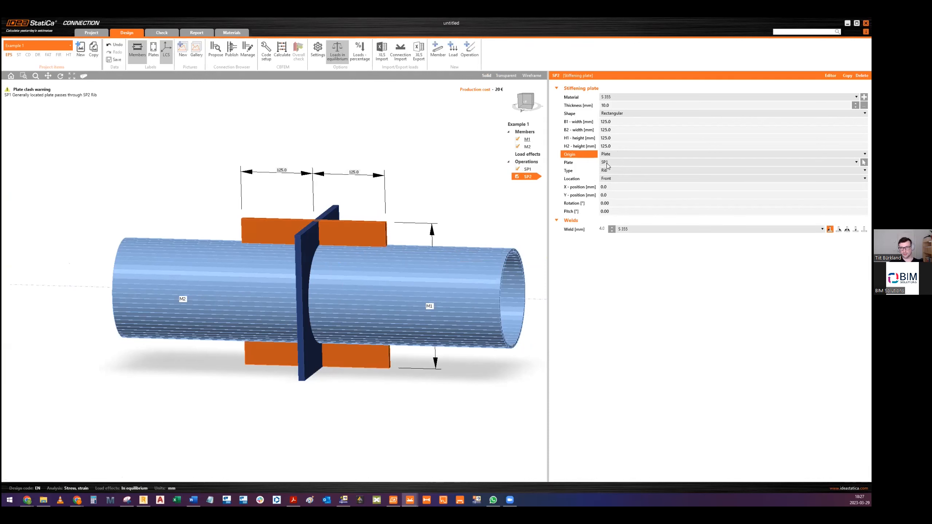
left_click(613, 163)
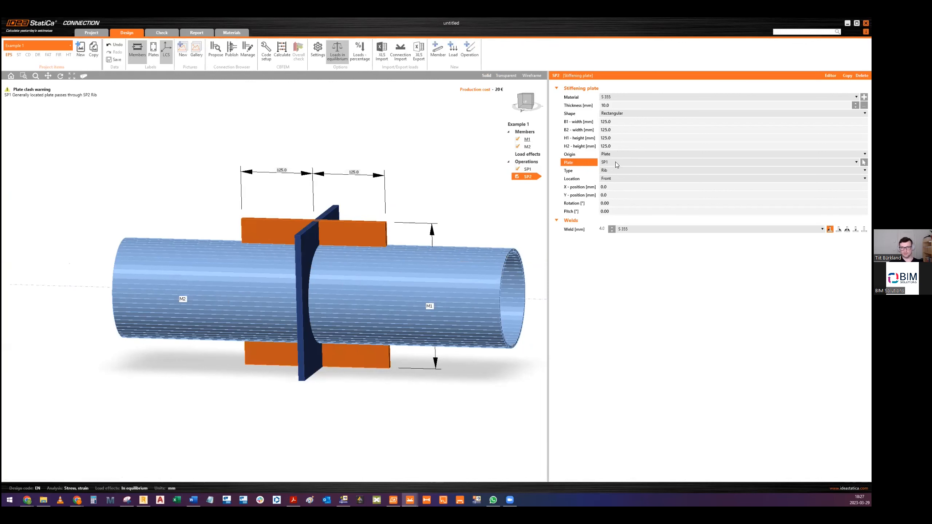
Step: Make the copied plate a Doubler on SP1 and remove the fillet weld between the two plates
left_click(611, 171)
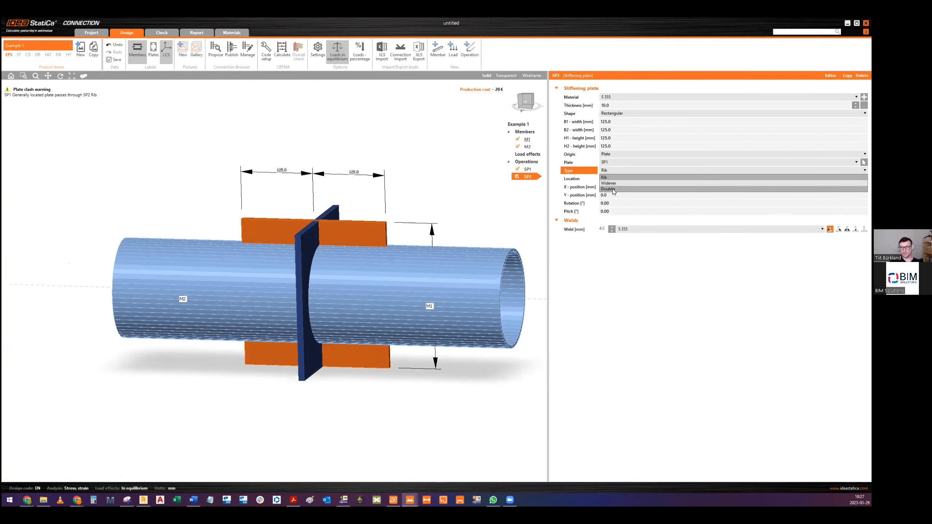
left_click(609, 189)
scroll(314, 247, "up", 8)
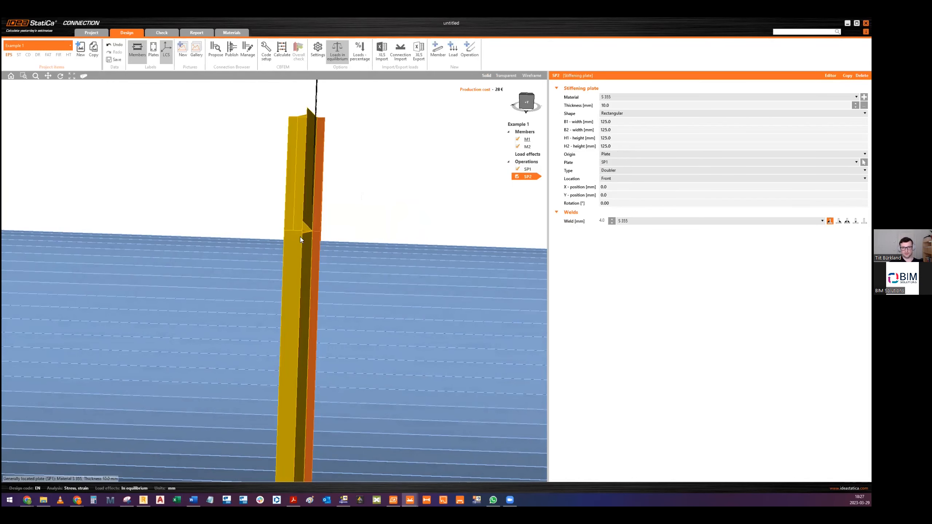
scroll(368, 265, "down", 10)
middle_click_drag(369, 266, 352, 266)
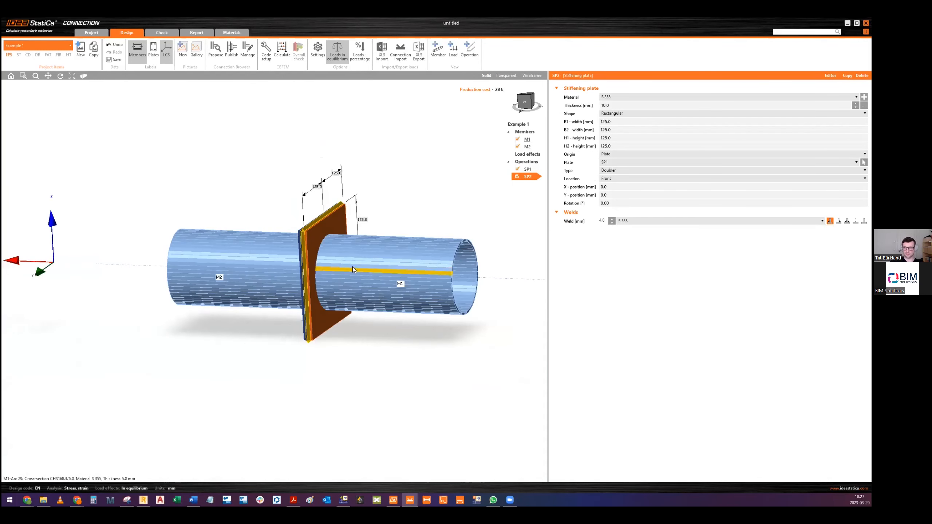
scroll(332, 256, "up", 2)
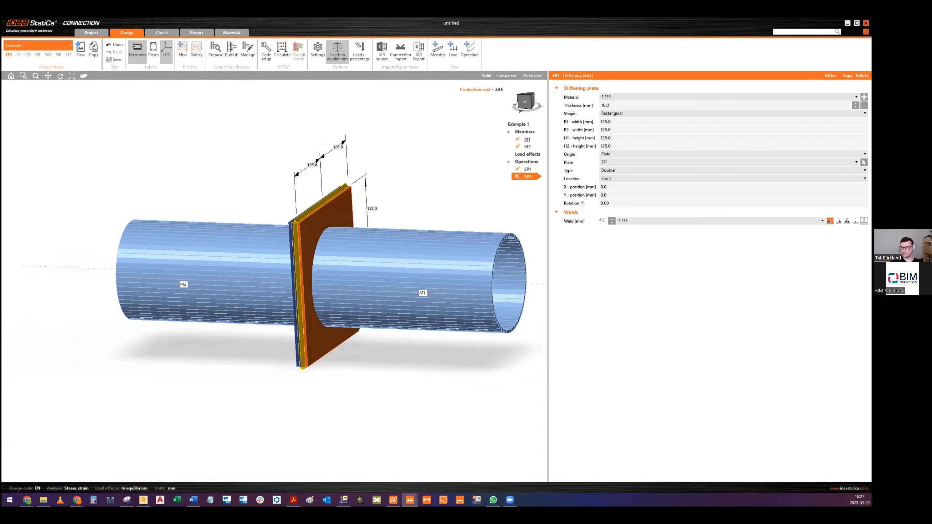
left_click(864, 220)
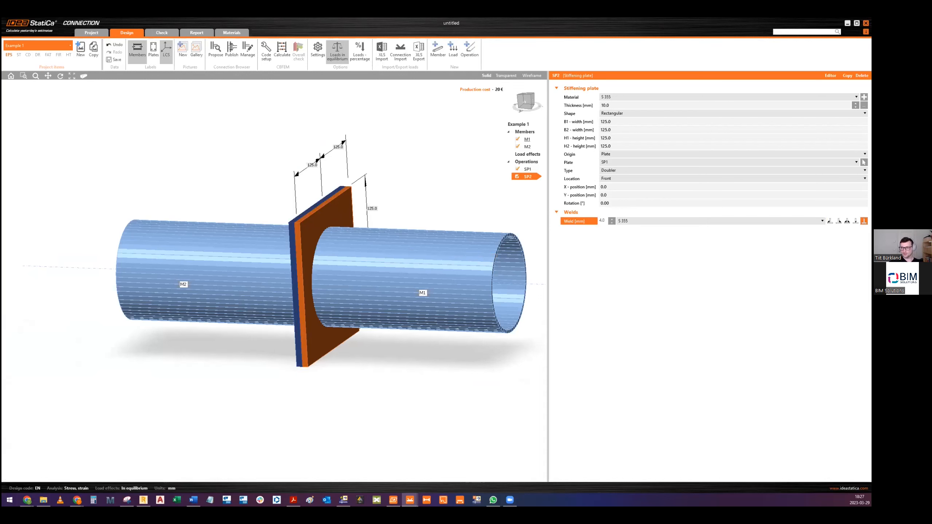
middle_click_drag(300, 256, 381, 239)
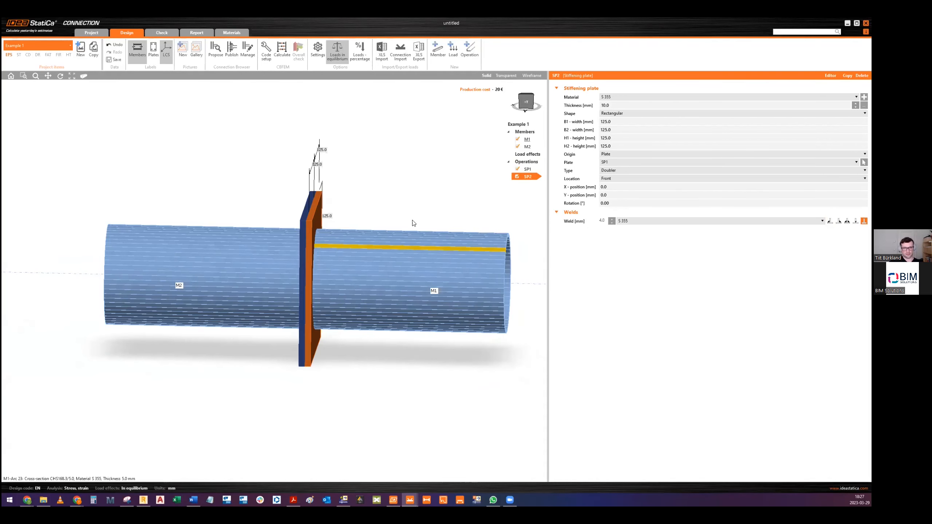
Step: Try thicknesses of 40 mm and 20 mm on stiffening plate SP1, and set it back to 10 mm
left_click(528, 170)
left_click(616, 107)
type("40")
key("Tab")
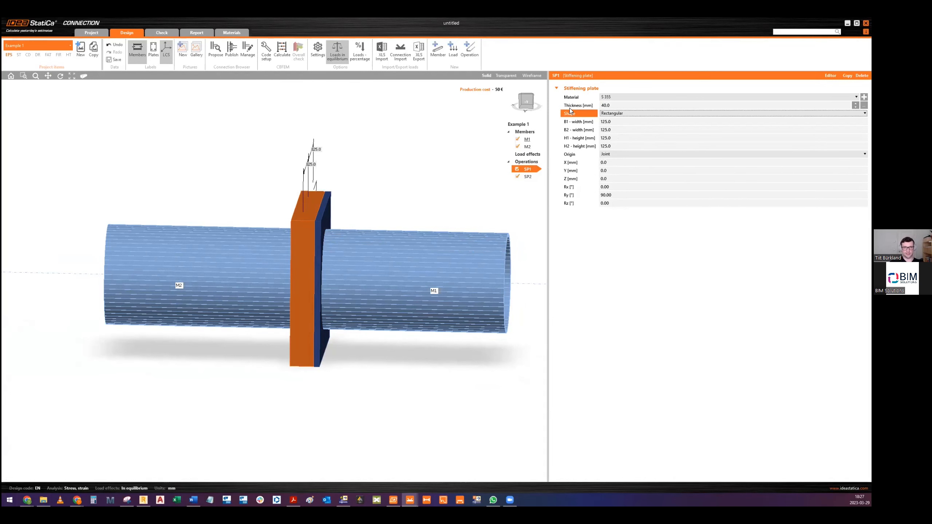
scroll(368, 189, "up", 2)
left_click(617, 105)
type("20")
key("Tab")
left_click(617, 105)
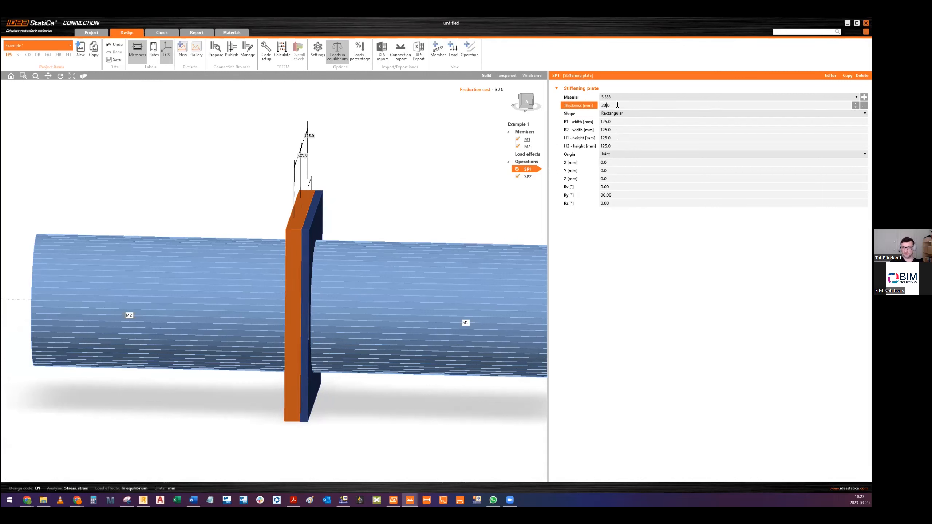
type("10")
key("Tab")
middle_click_drag(430, 266, 392, 267)
scroll(392, 267, "down", 3)
scroll(462, 294, "up", 2)
left_click(530, 177)
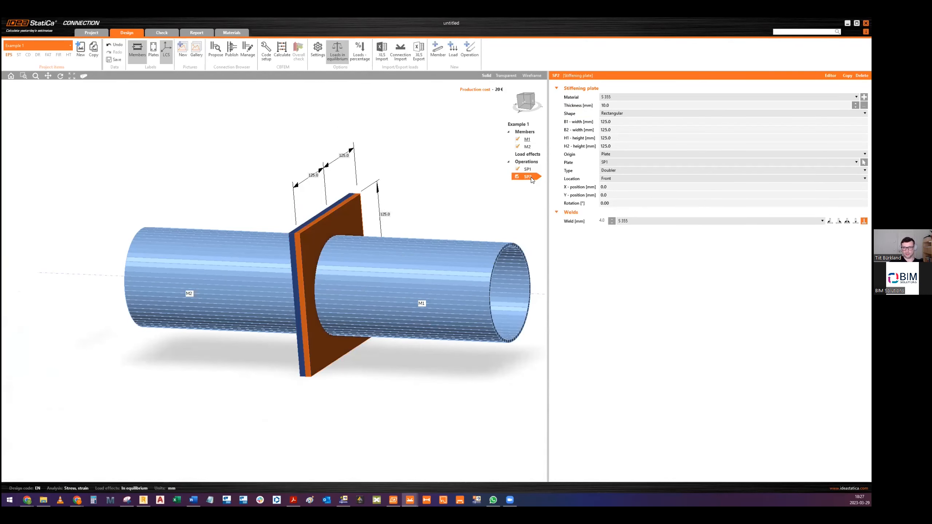
Step: Add a Cut operation on member M1 to the connection
middle_click_drag(450, 241, 424, 250)
mouse_move(344, 280)
middle_mouse_down("ctrl")
mouse_move(406, 277)
mouse_move(339, 281)
middle_mouse_up("ctrl")
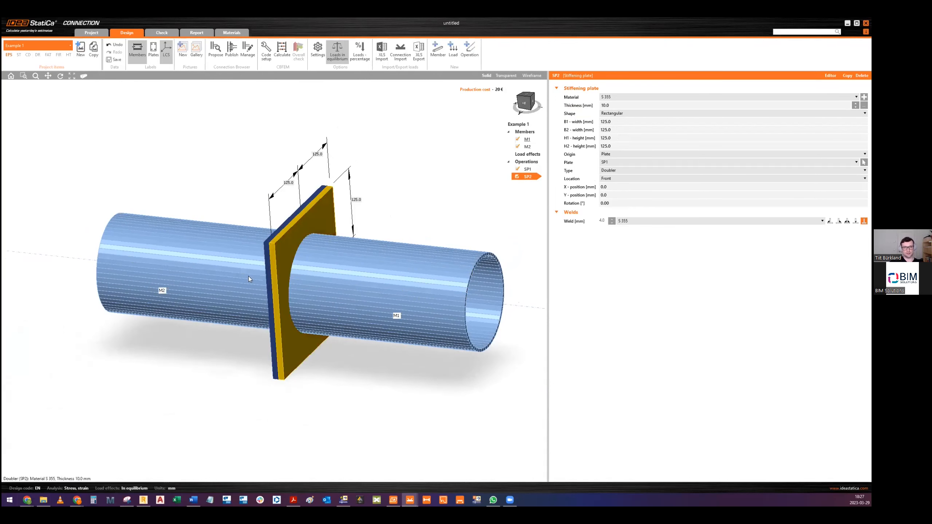
mouse_move(280, 260)
middle_mouse_down("ctrl")
mouse_move(309, 259)
mouse_move(287, 249)
middle_mouse_up("ctrl")
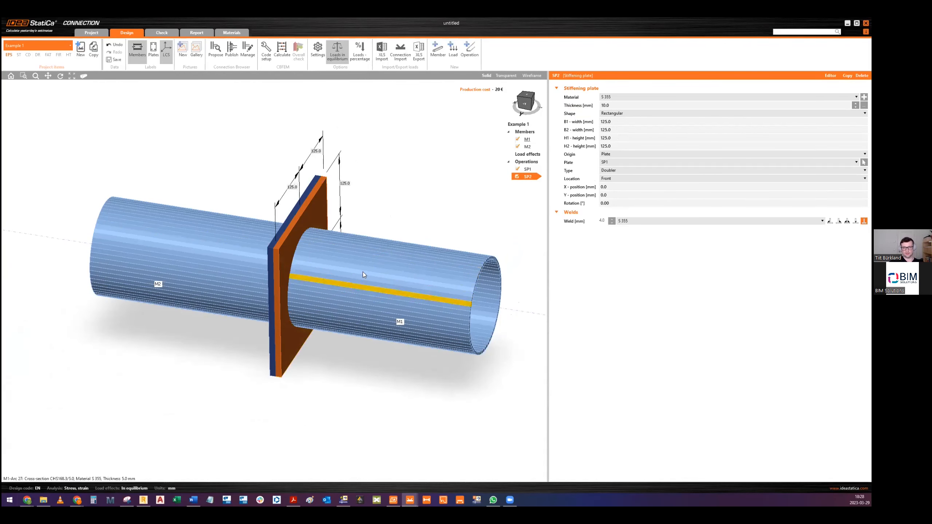
middle_click_drag(416, 273, 422, 270, "ctrl")
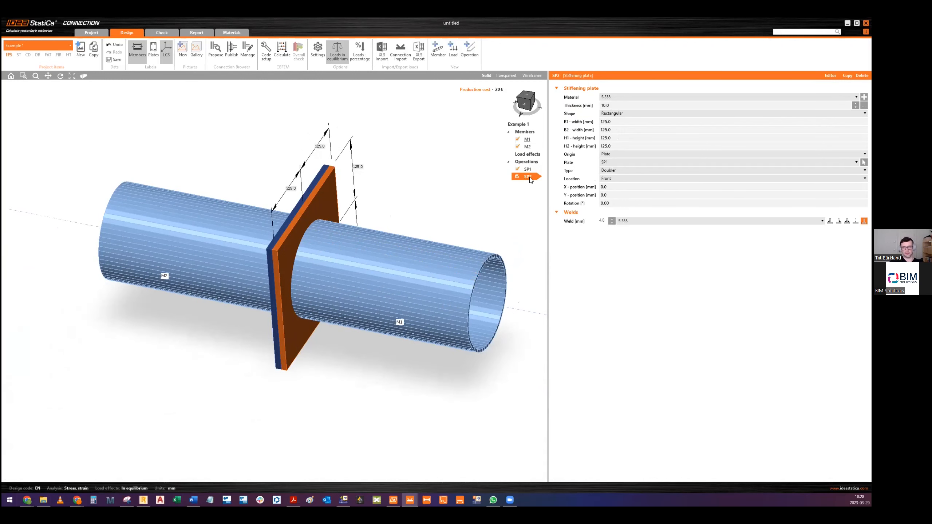
left_click(470, 51)
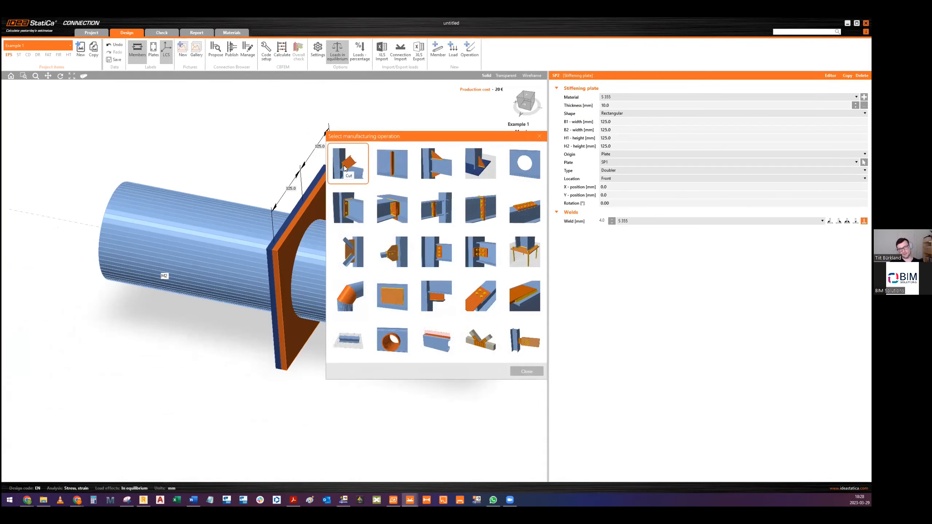
left_click(343, 166)
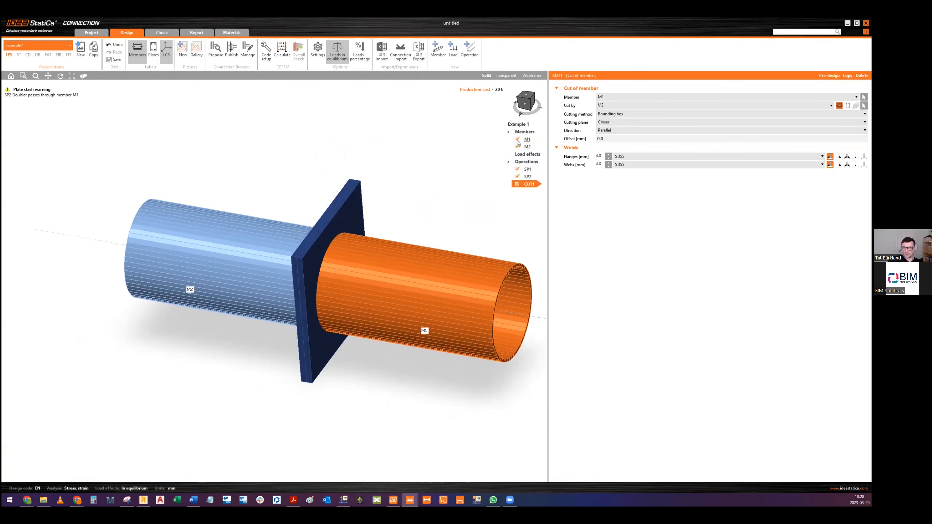
Step: Switch the M1 cut from cutting by member to cutting by plate, and pick SP2 as the cutting plate
middle_click_drag(489, 283, 482, 249)
left_click(139, 53)
left_click(139, 56)
left_click(139, 57)
left_click(139, 59)
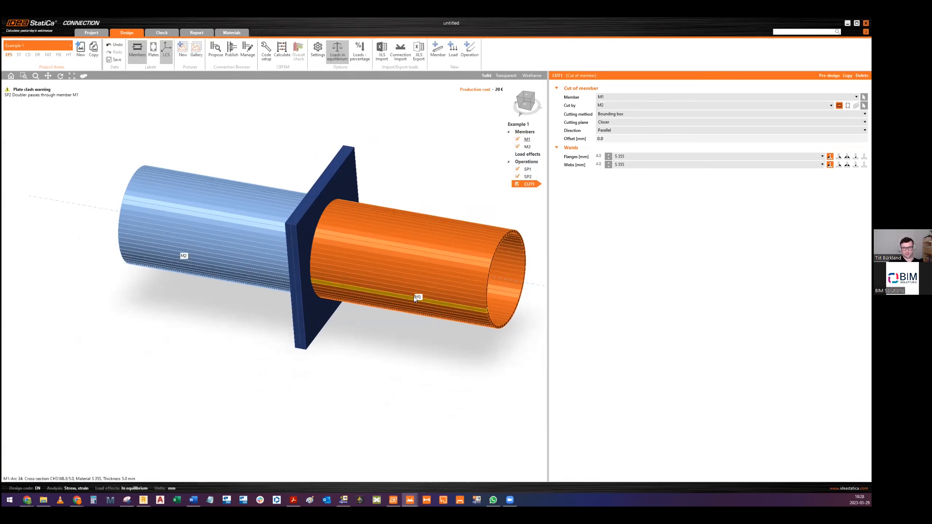
middle_click_drag(436, 216, 393, 228)
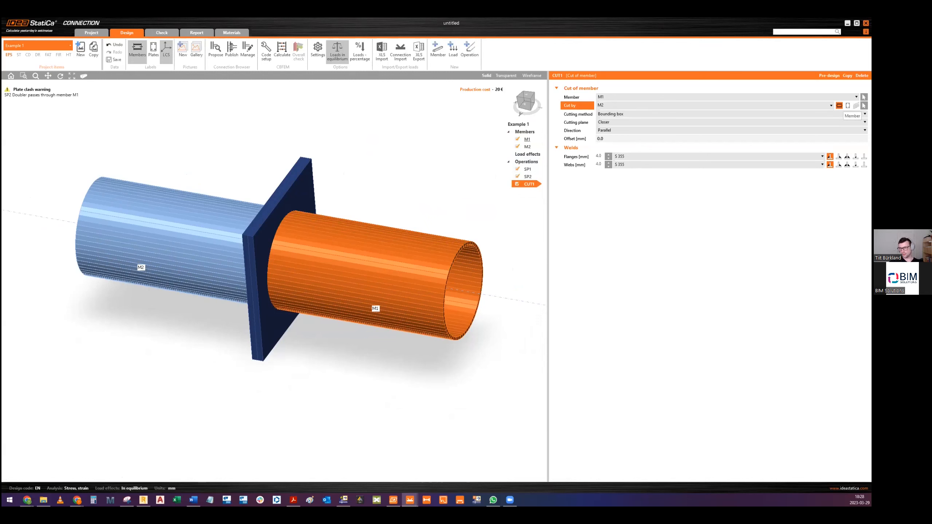
left_click(847, 106)
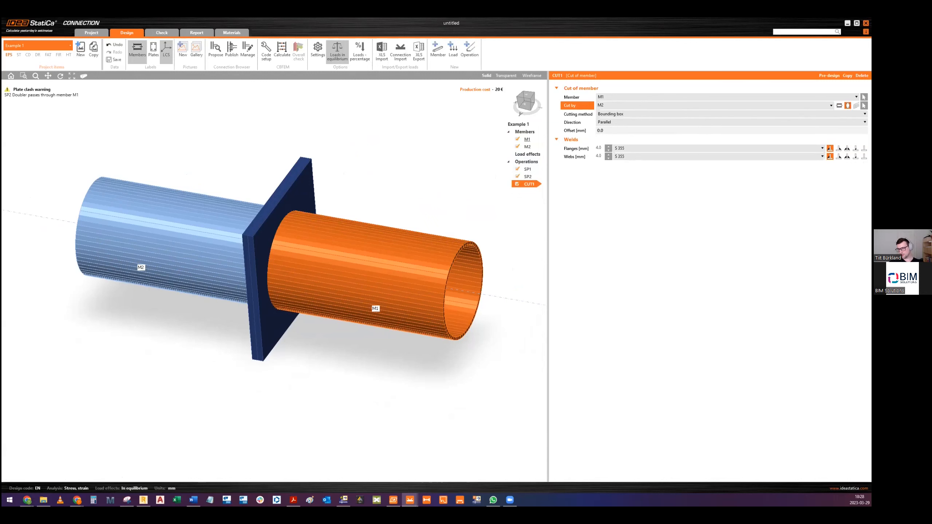
left_click(864, 105)
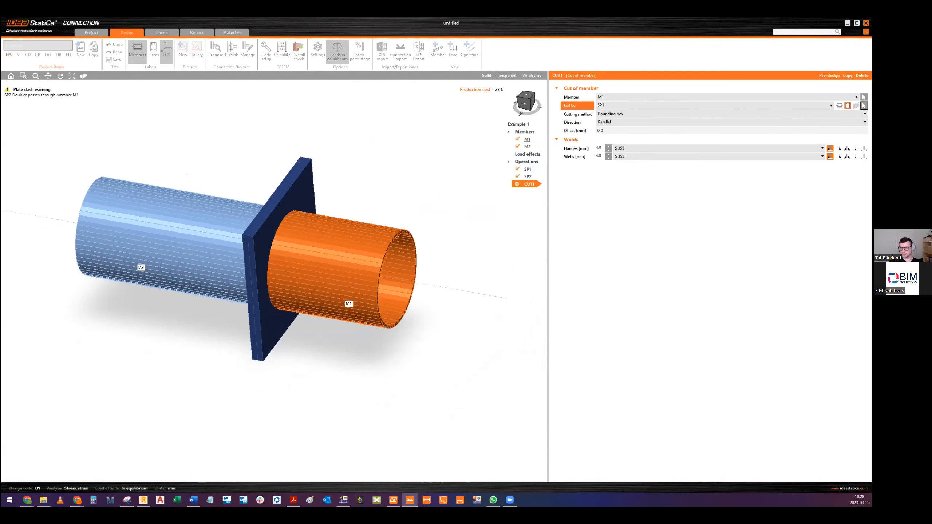
left_click(305, 198)
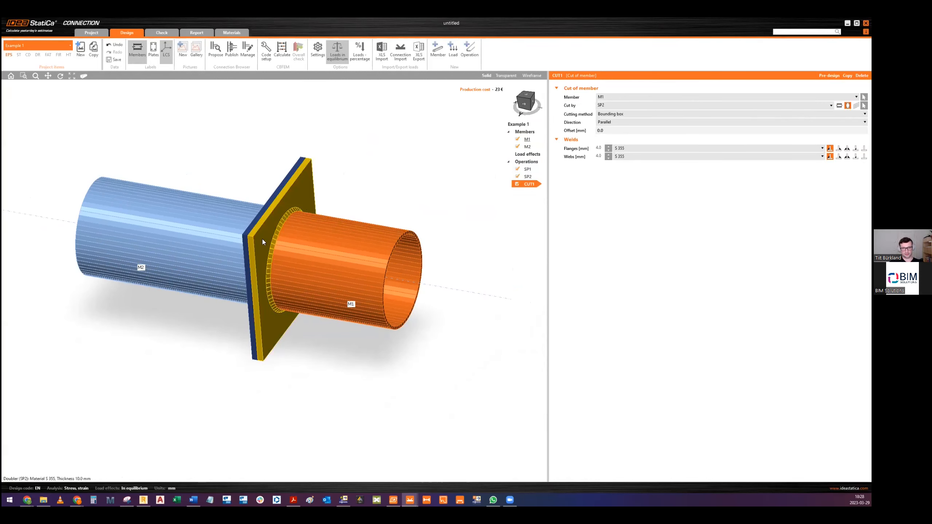
Step: Copy the cut and make the copy trim member M2 by plate SP1
scroll(276, 287, "up", 2)
middle_click_drag(382, 279, 493, 265)
scroll(492, 262, "down", 3)
mouse_move(408, 241)
middle_mouse_down()
mouse_move(435, 246)
mouse_move(387, 219)
mouse_move(422, 252)
mouse_move(408, 246)
middle_mouse_up()
right_click(529, 186)
left_click(543, 189)
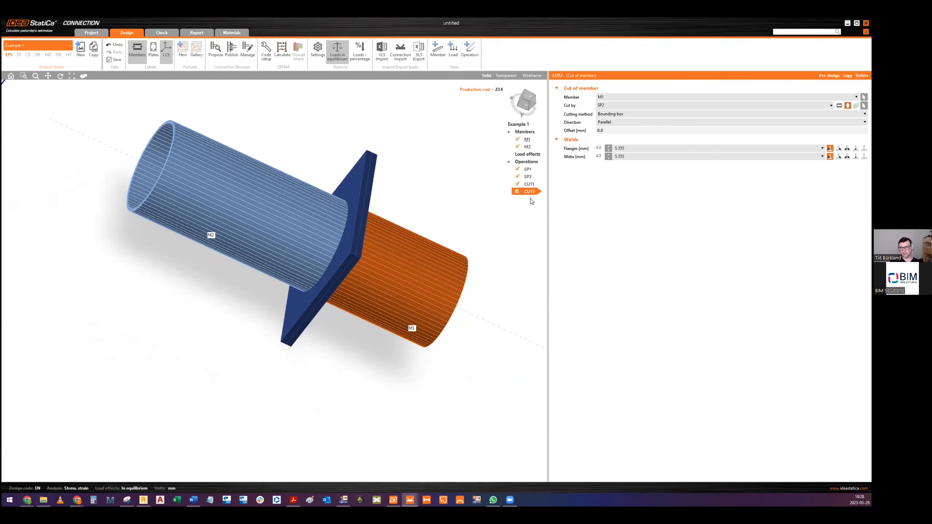
left_click(606, 97)
left_click(603, 110)
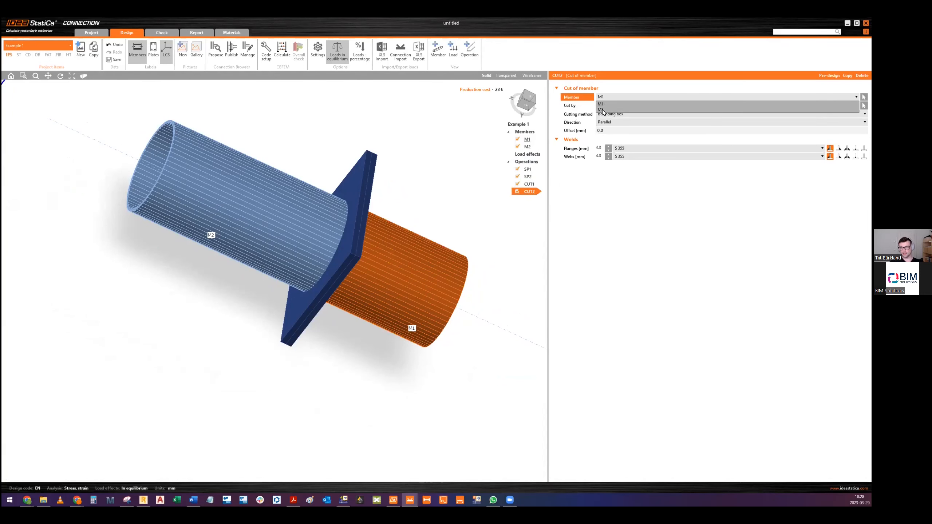
left_click(603, 106)
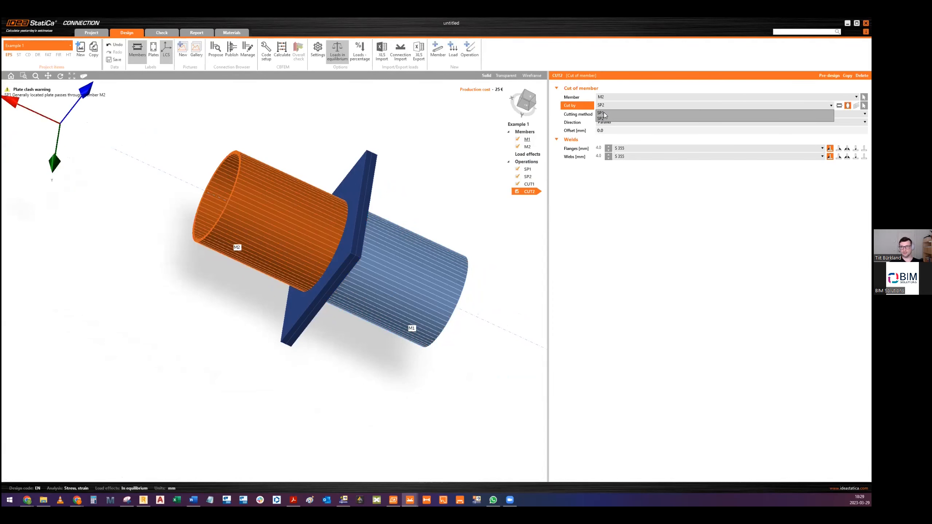
left_click(603, 115)
Step: Add a bolt grid operation with M16 8.8 bolts through the two stiffening plates
middle_click_drag(364, 237, 365, 151)
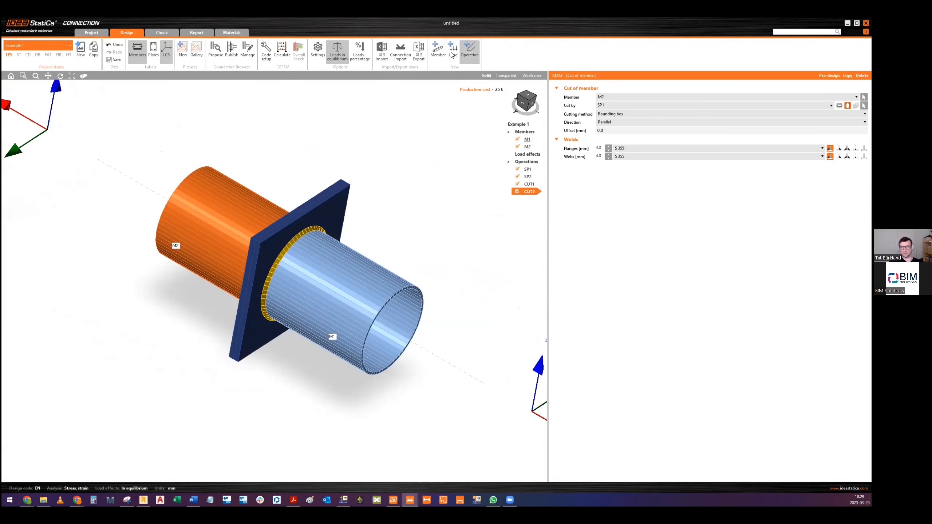
left_click(469, 49)
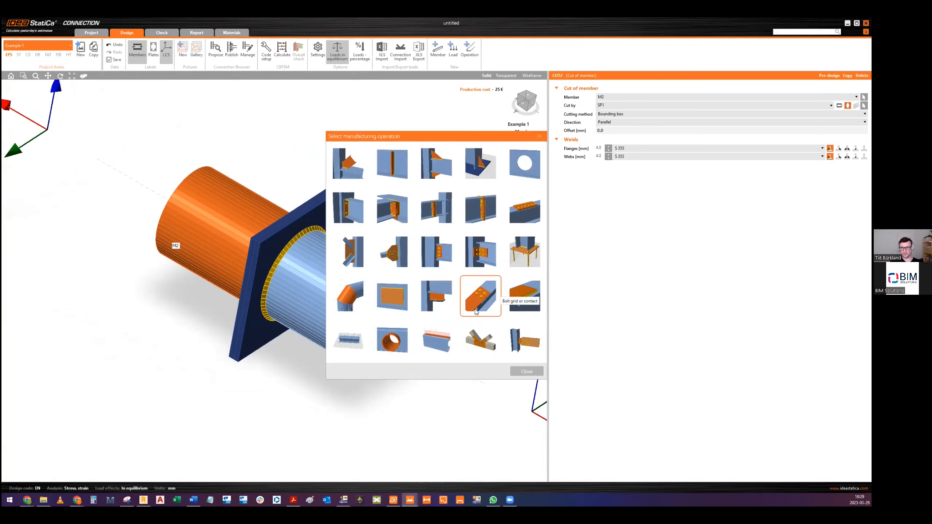
left_click(489, 298)
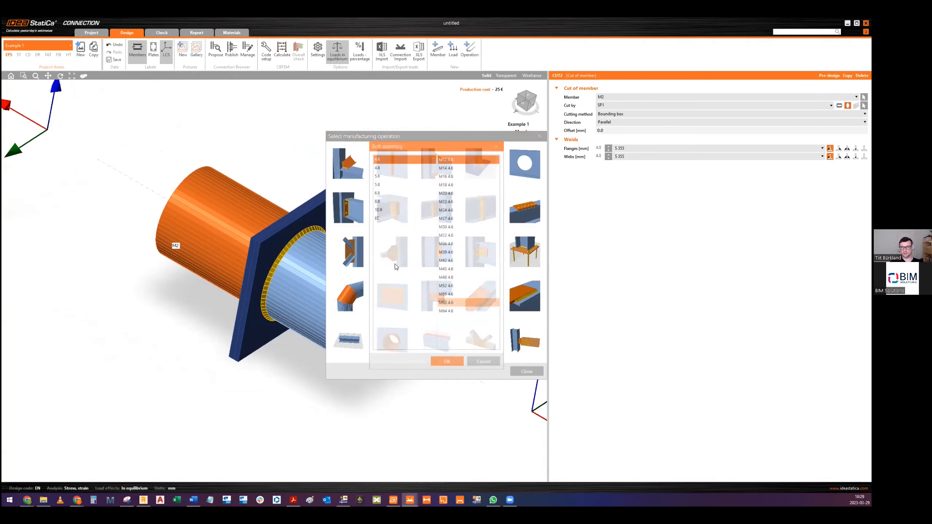
left_click(390, 201)
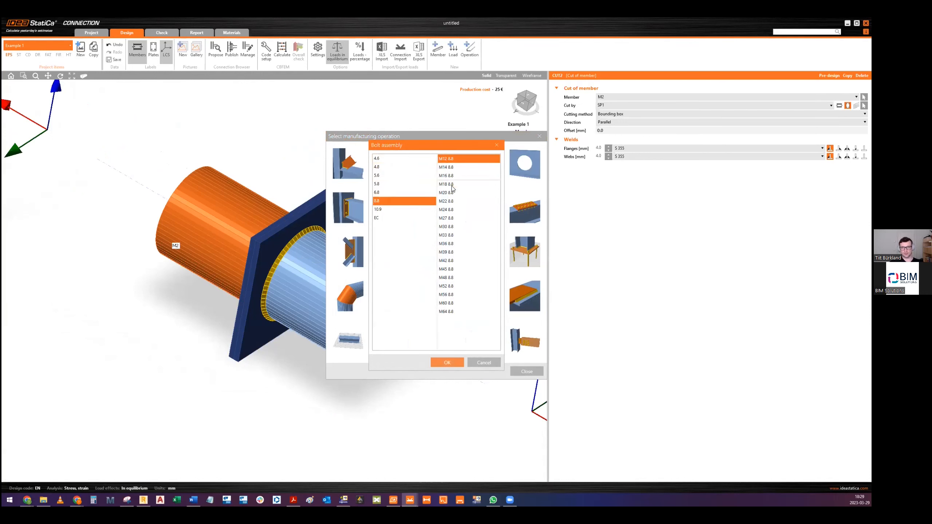
left_click(444, 176)
left_click(446, 362)
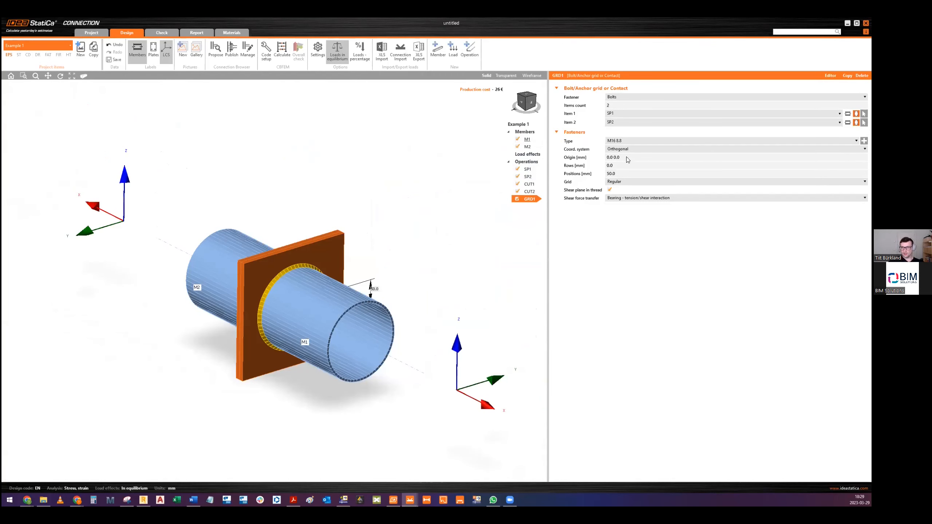
Step: Set both the rows and the positions of the bolt grid to 100 mm
left_click(618, 165)
mouse_move(578, 172)
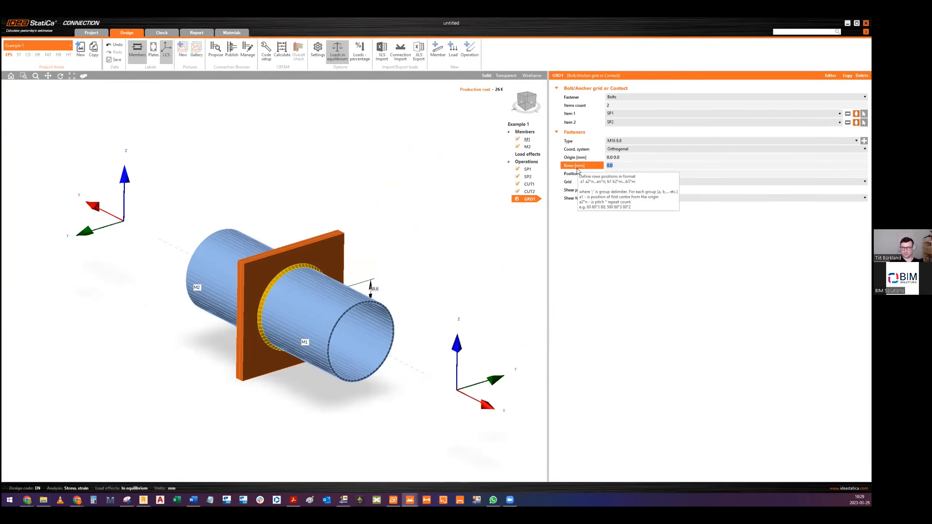
key("Tab")
type("100")
key("Tab")
middle_click_drag(330, 288, 305, 283)
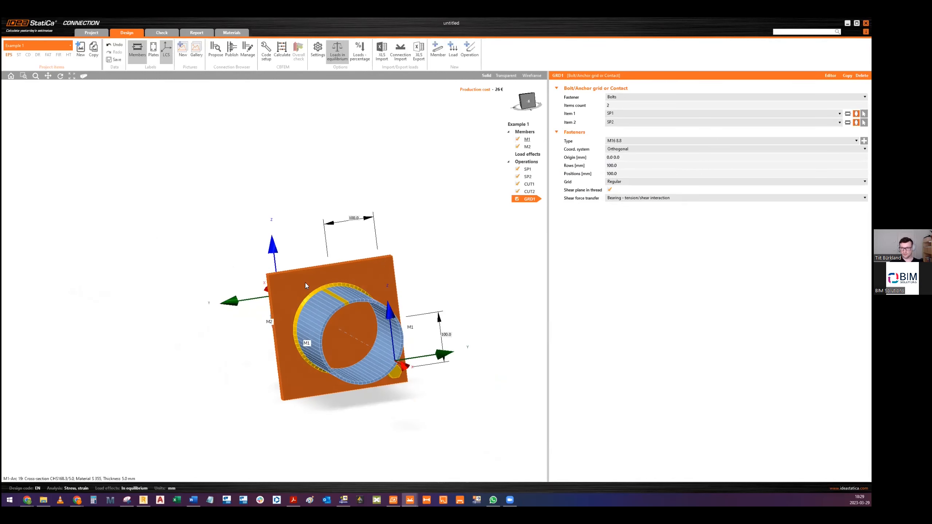
Step: Extend the bolt grid's rows to -100; 100 mm
left_click(607, 165)
type("-100.0")
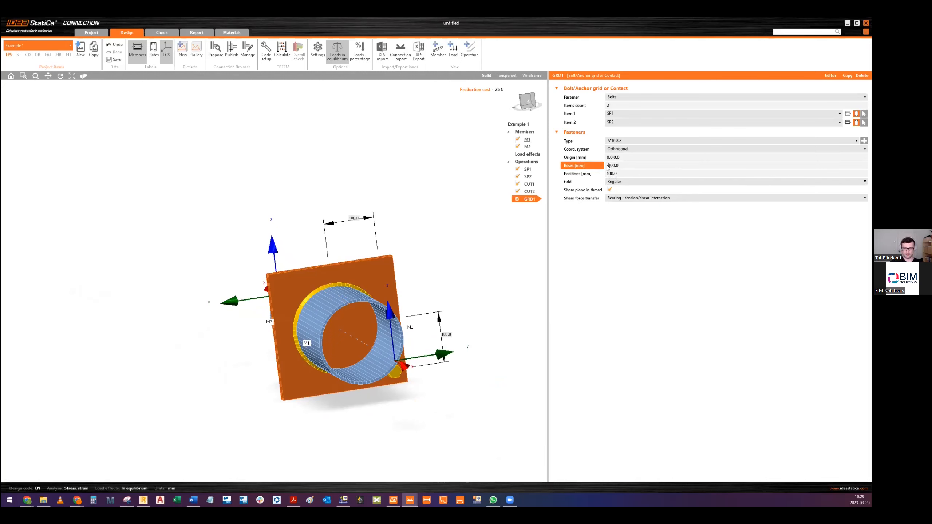
type(";")
key("Tab")
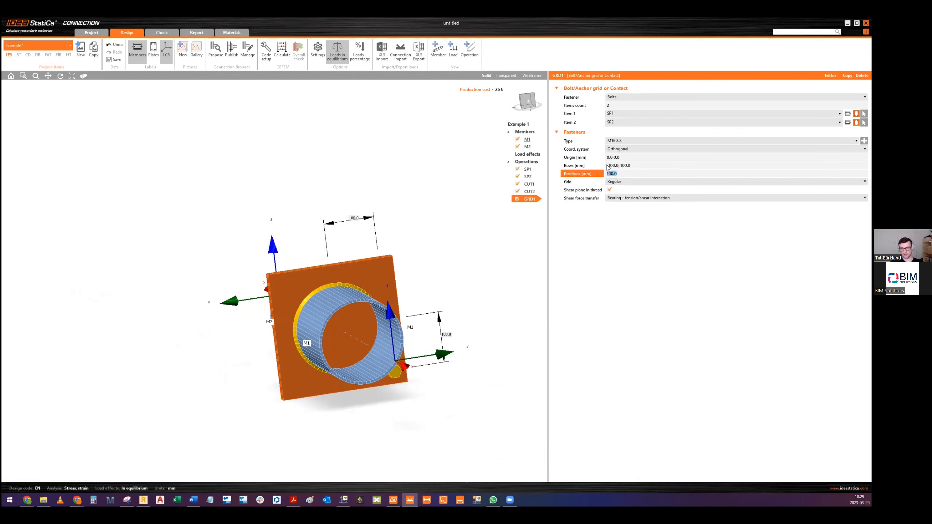
Step: Reuse the rows' values for the bolt positions, making them -100; 100 mm as well
left_click(635, 165)
left_click(641, 164)
key("ctrl+a")
key("ctrl+c")
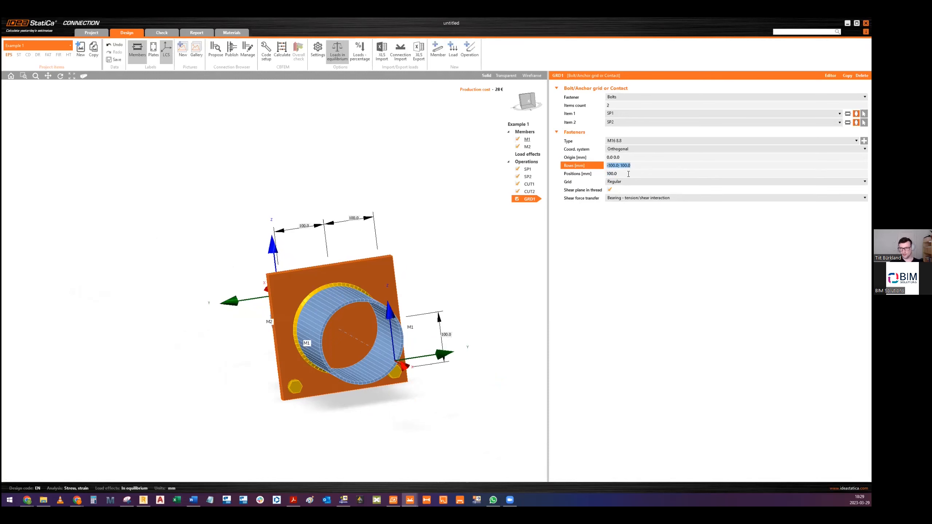
key("Tab")
key("ctrl+v")
key("Tab")
Step: Create a new load effect and set the axial force N at the end of member M2 to 100 kN
right_click_drag(350, 298, 382, 334)
left_click(531, 147)
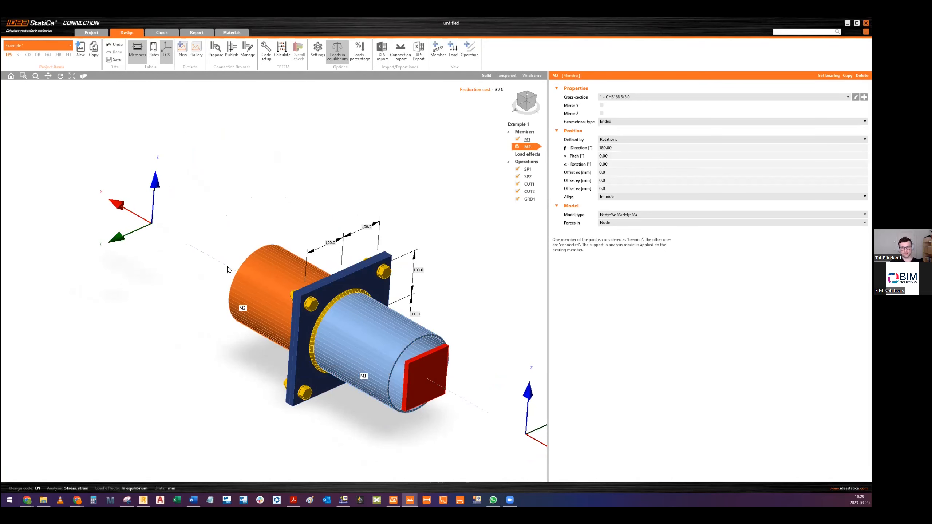
right_click(531, 155)
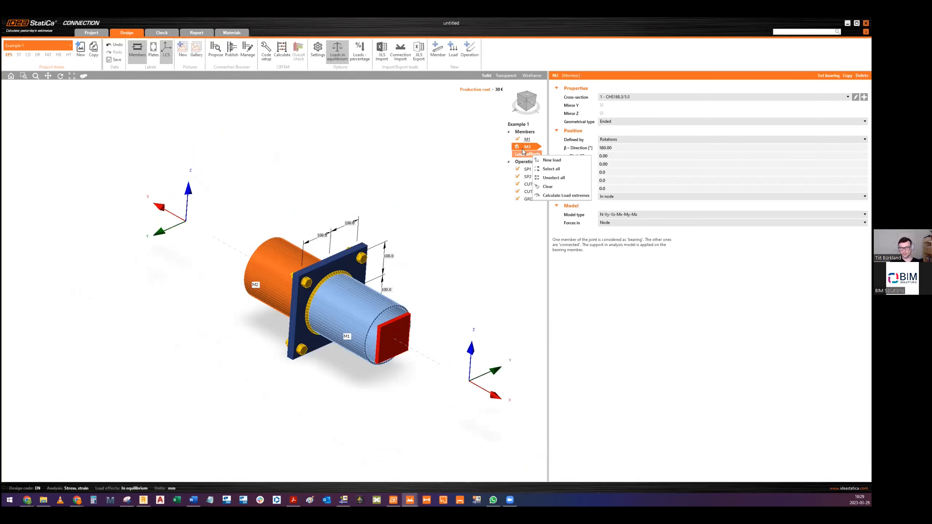
left_click(511, 41)
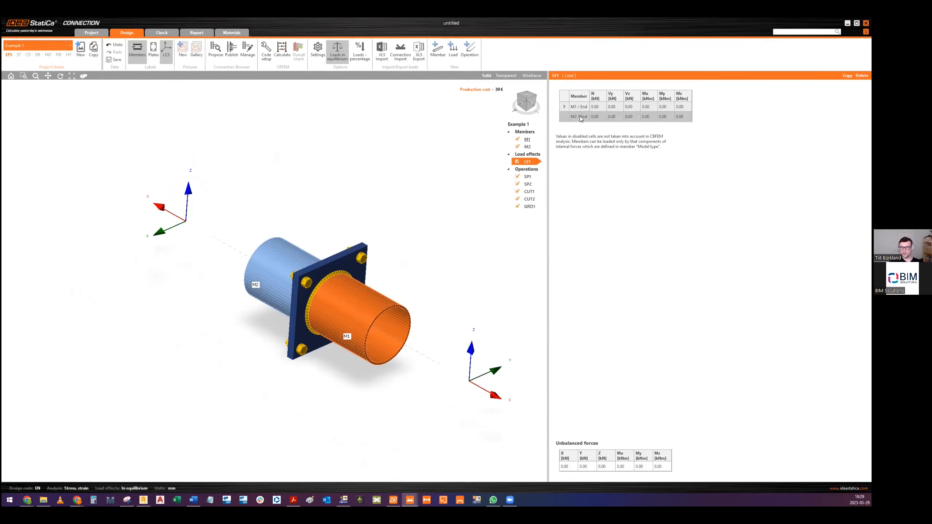
left_click(580, 118)
left_click(602, 116)
key("Tab")
Step: Check the direction of the M2 axial load in the model and calculate the connection
scroll(247, 257, "up", 3)
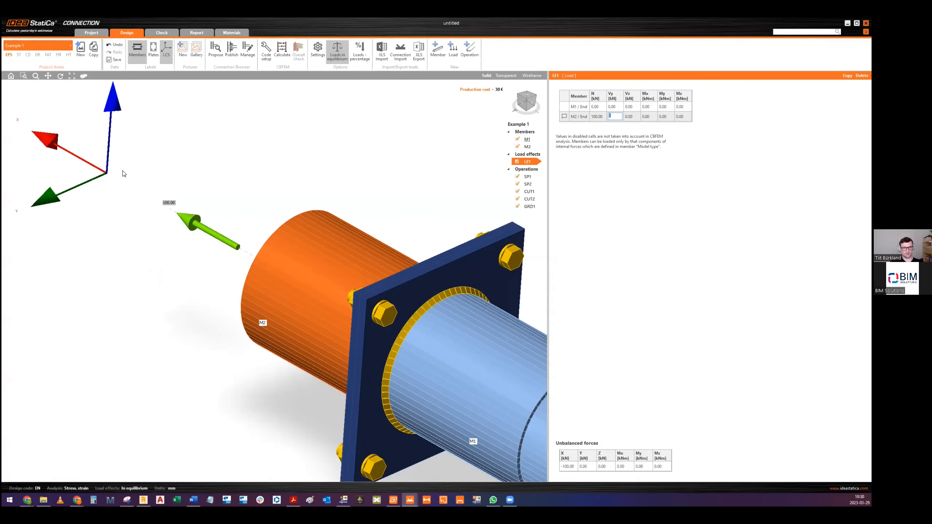
scroll(163, 189, "down", 5)
middle_click_drag(182, 214, 232, 235)
scroll(229, 238, "up", 3)
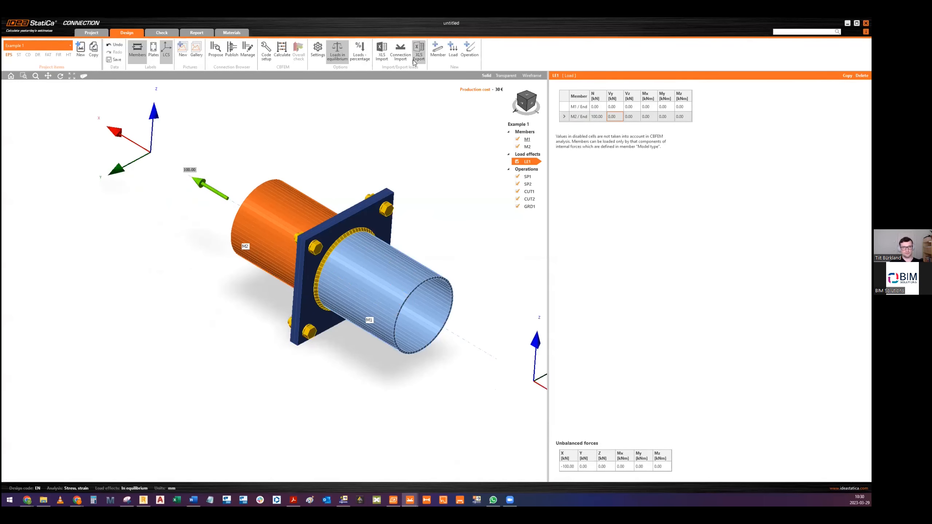
left_click(282, 51)
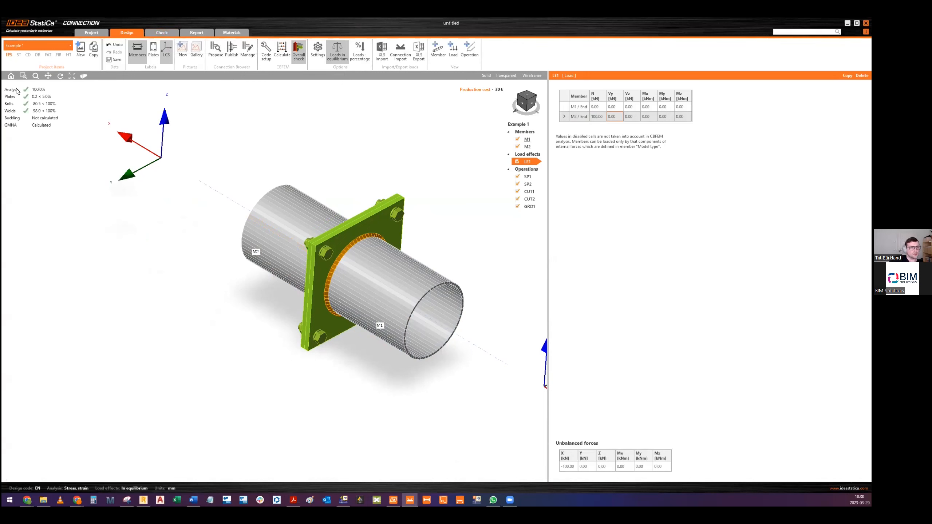
Step: Examine the check results as equivalent stress with the mesh and deformed shape displayed, looking closely at the end plates
left_click(160, 33)
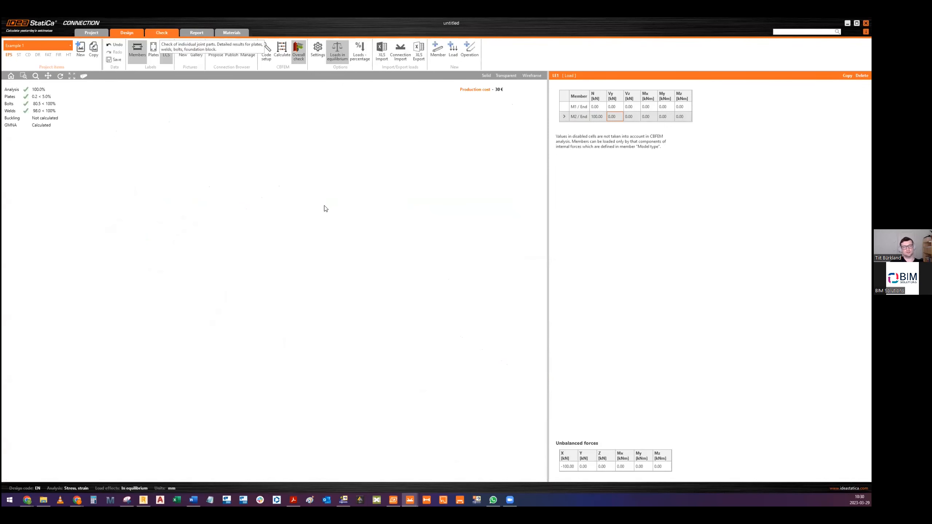
left_click(312, 52)
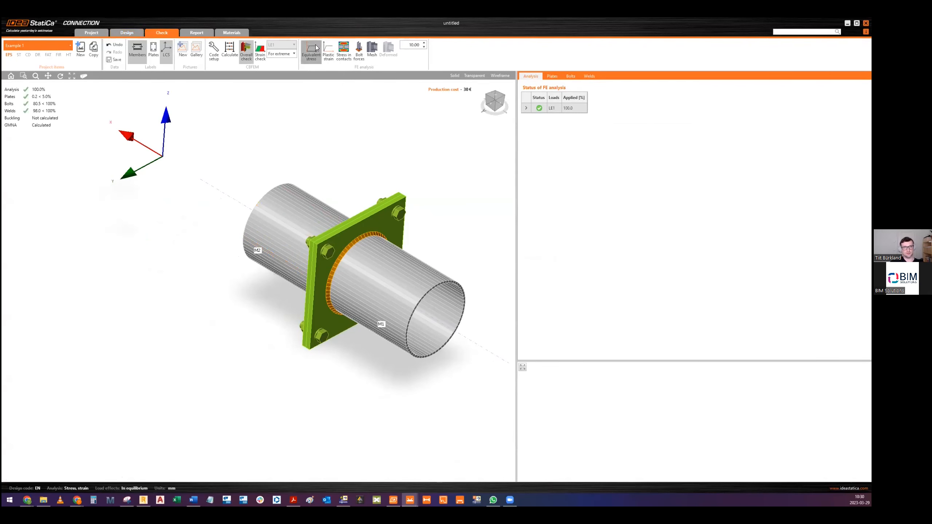
left_click(372, 50)
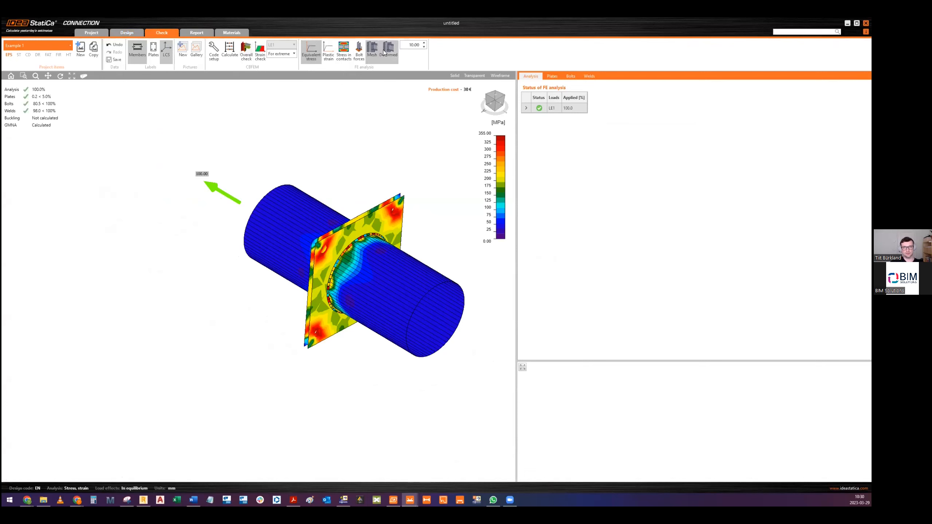
left_click(388, 50)
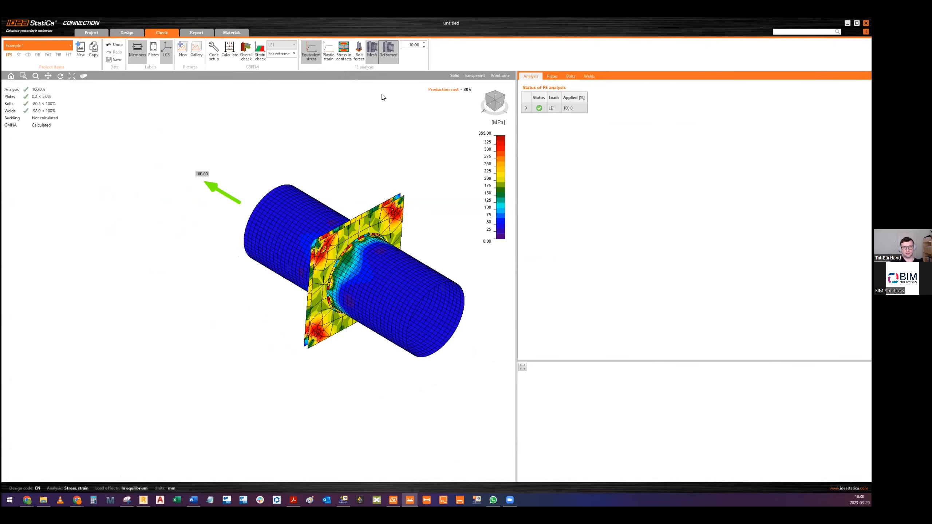
scroll(342, 238, "up", 3)
middle_click_drag(342, 237, 316, 275)
scroll(353, 241, "down", 3)
scroll(280, 317, "up", 3)
left_click(502, 103)
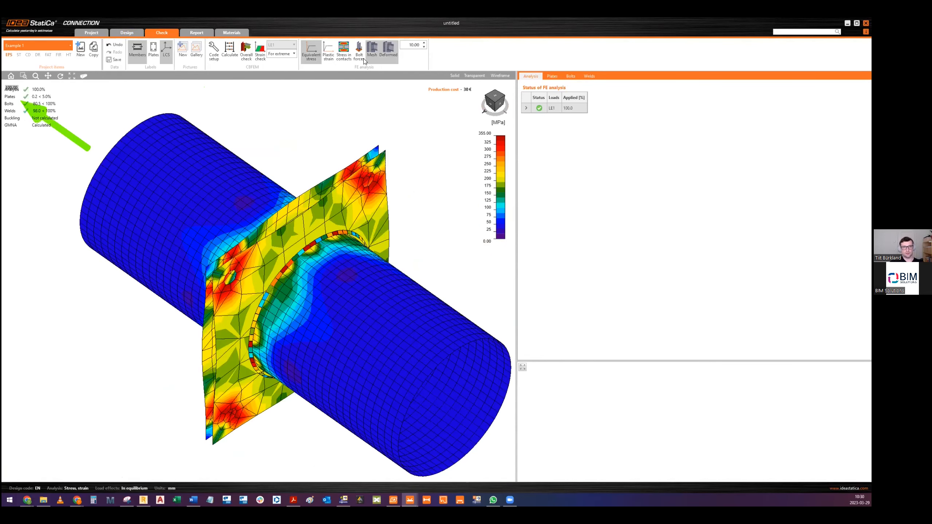
Step: Display the bolt forces, then multiply the 72.76 bolt force by 4 and divide by 100 in Calculator
left_click(360, 46)
scroll(277, 213, "down", 4)
left_click(93, 500)
type("72.76*4")
key("Return")
type("/100")
key("Return")
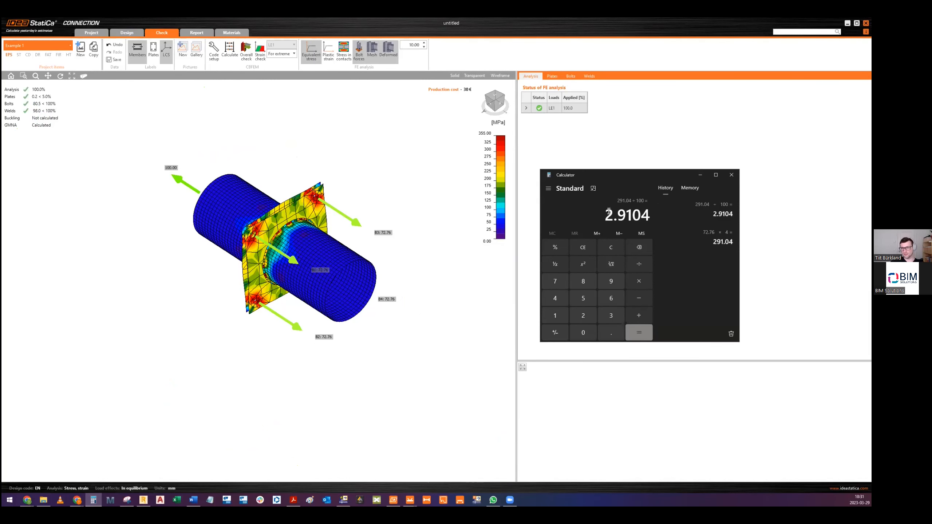
Step: Close Calculator, return to the connection design and set the thickness of stiffening plate SP1 to 30 mm
left_click(731, 174)
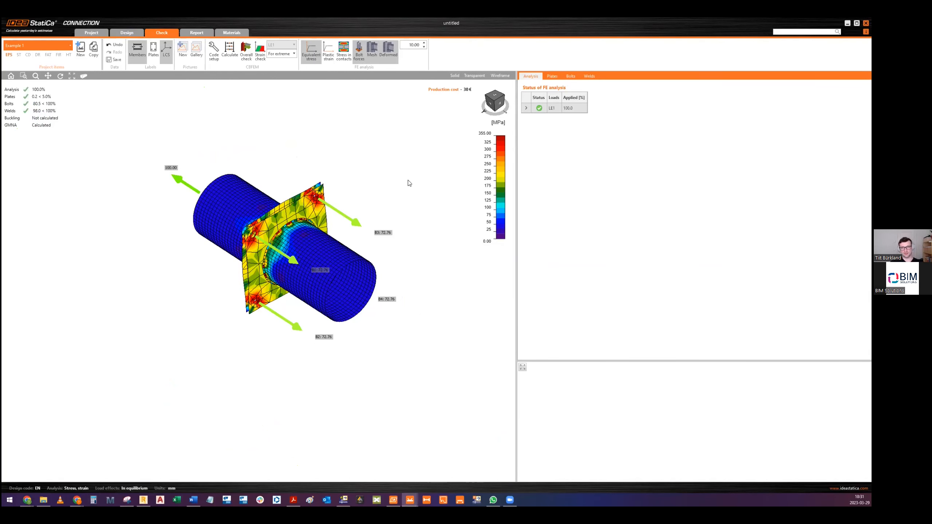
middle_click_drag(214, 189, 260, 193)
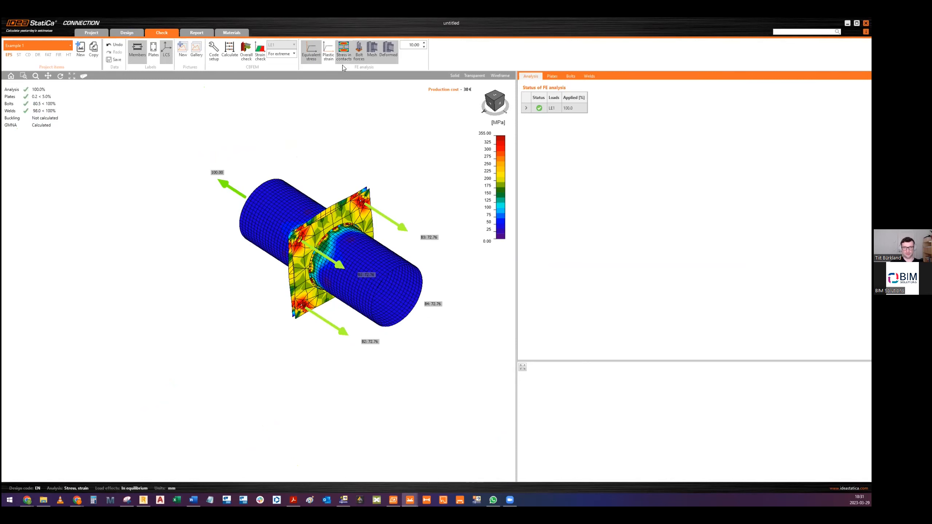
left_click(131, 33)
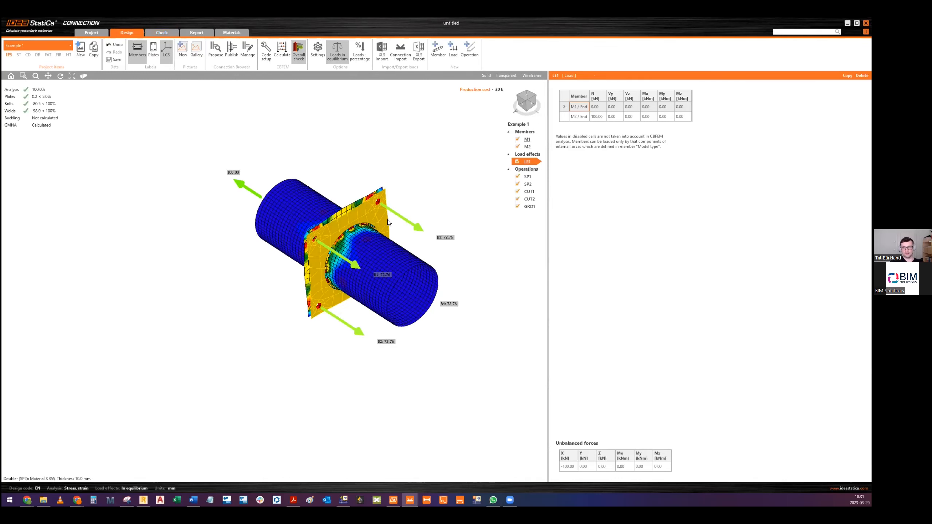
left_click(278, 254)
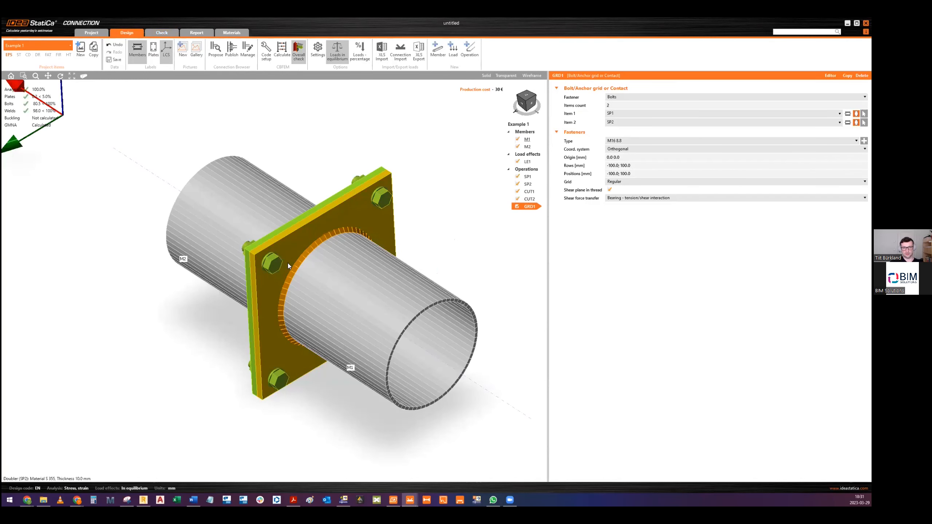
middle_click_drag(382, 200, 353, 206)
left_click(342, 197)
left_click(340, 202)
scroll(348, 208, "down", 2)
left_click(344, 207)
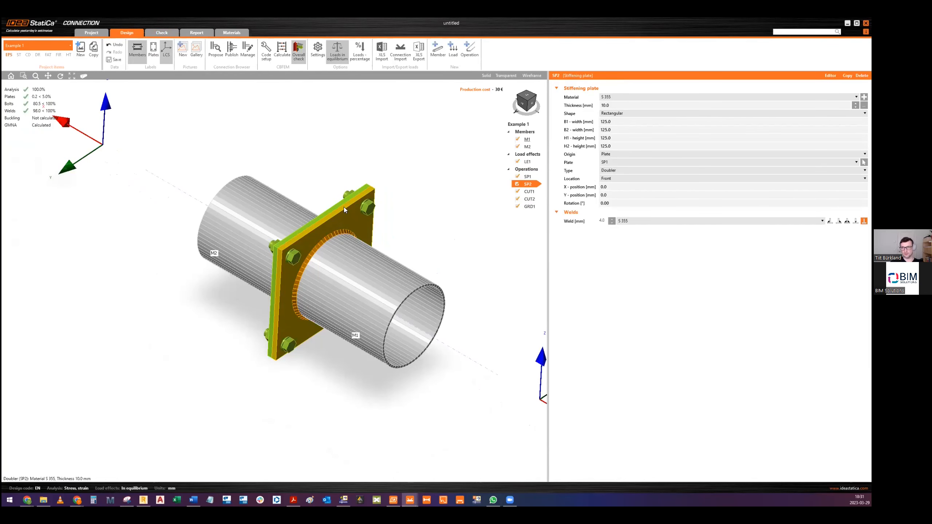
left_click(340, 203)
key("Tab")
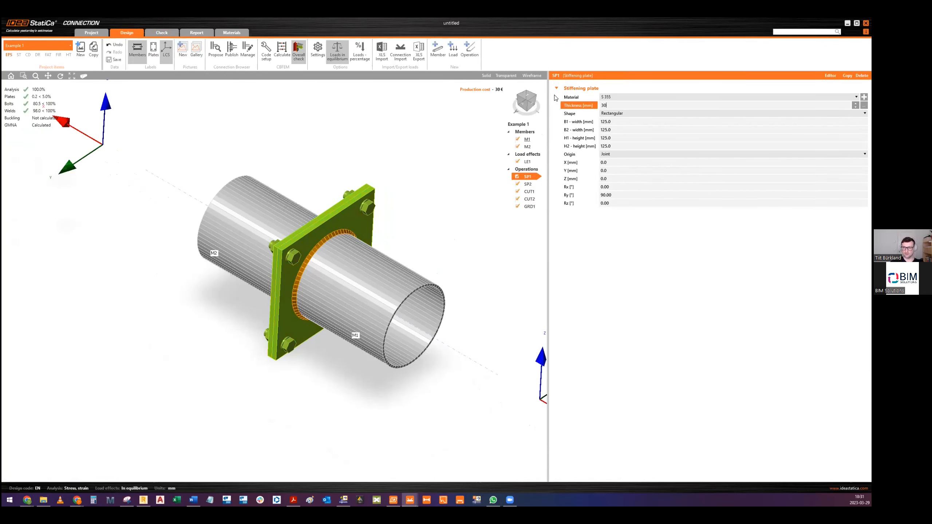
type("30")
key("Return")
Step: Set the thickness of the doubler plate SP2 to 30 mm
left_click(565, 103)
type("30")
key("Tab")
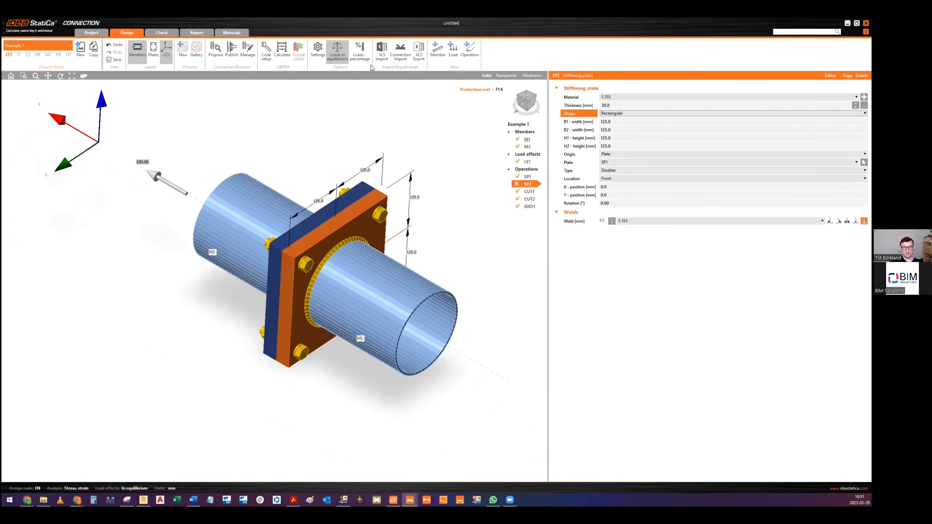
Step: Calculate the connection with the thicker end plates and display the bolt forces in the check results
left_click(282, 49)
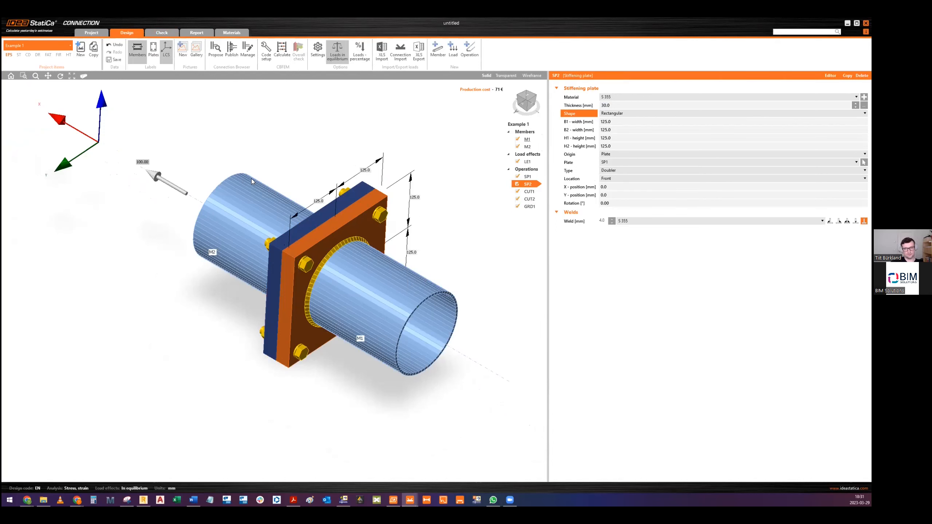
left_click(161, 33)
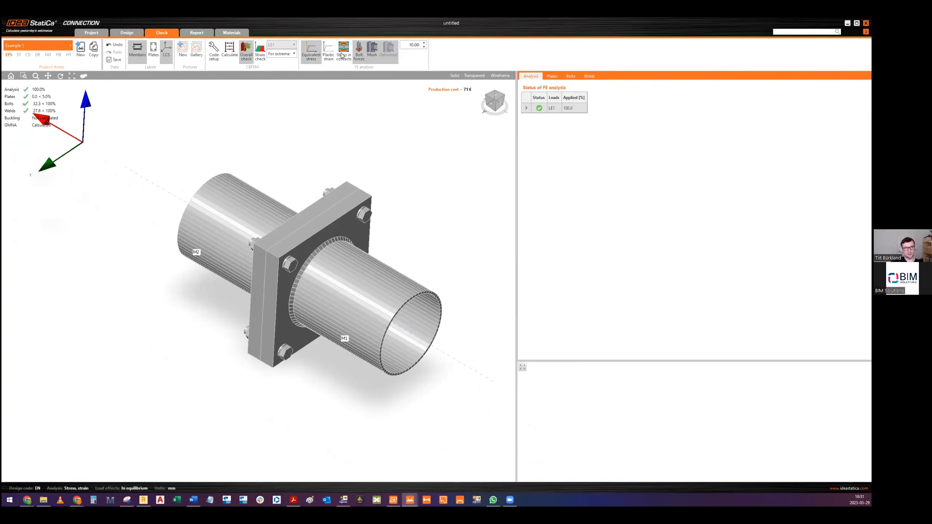
left_click(360, 51)
scroll(420, 252, "up", 2)
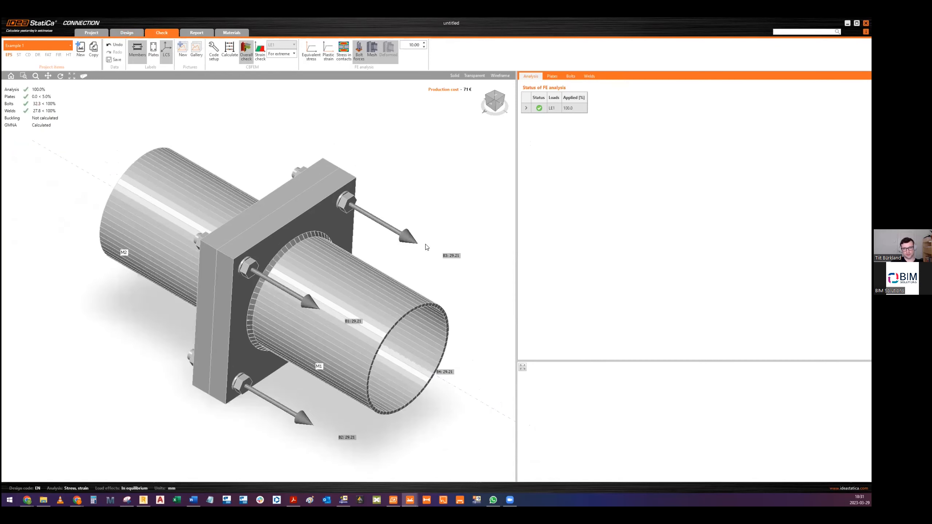
middle_click_drag(426, 247, 393, 217)
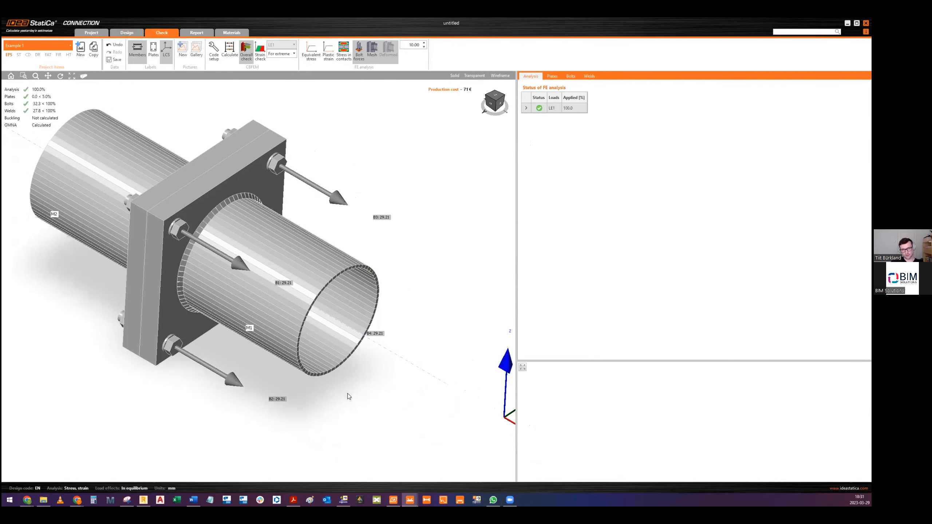
Step: Multiply the 29.21 bolt force by 4 and divide by 100 in Calculator, then close it
left_click(99, 498)
type("29.21*4")
key("Return")
type("/100")
key("Return")
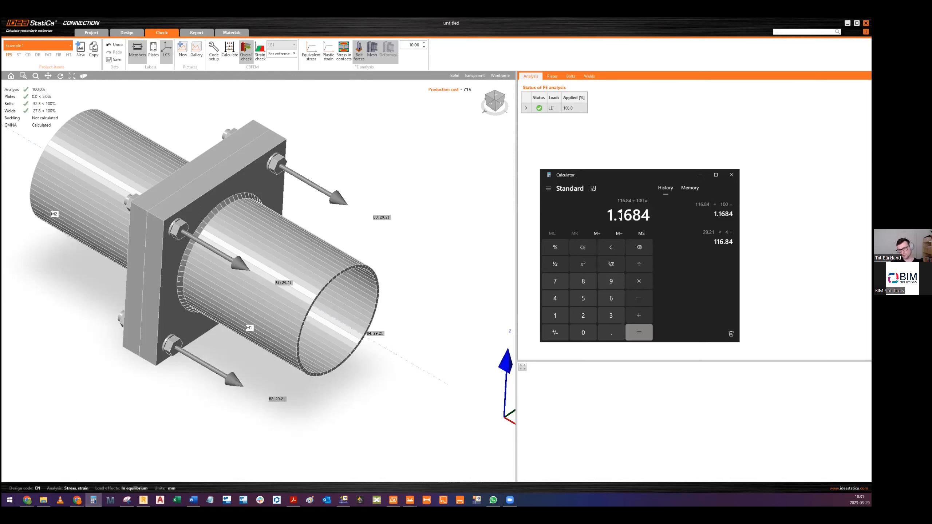
left_click(731, 176)
Step: Set the thickness of both end plates, SP2 and SP1, to 10 mm
left_click(132, 33)
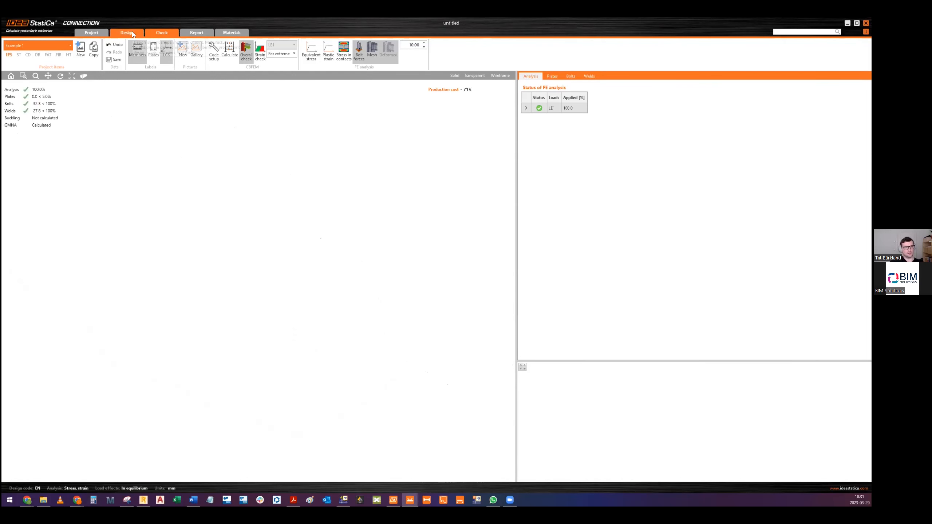
left_click(602, 106)
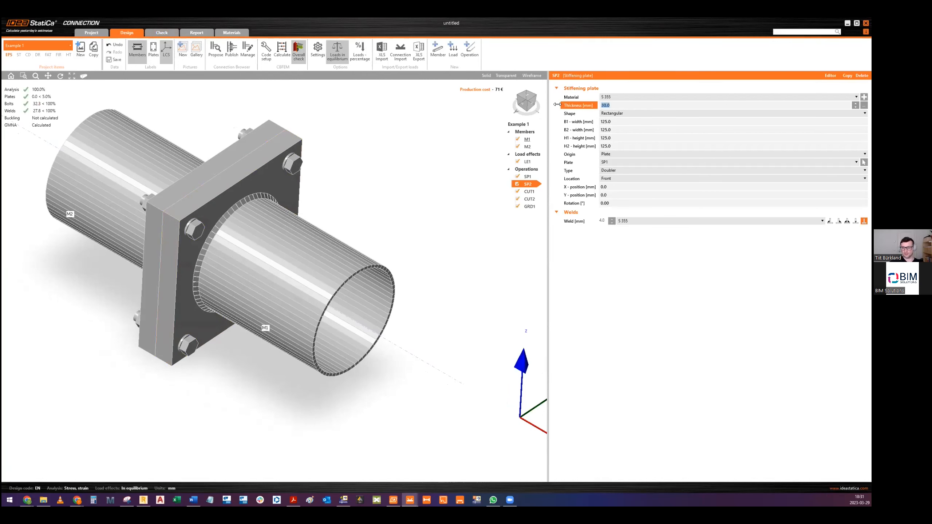
type("10")
key("Return")
left_click(215, 171)
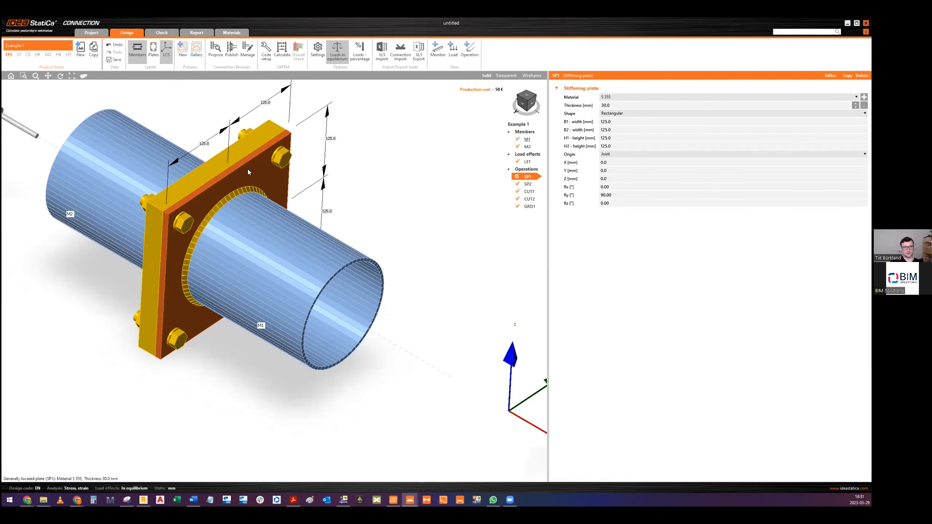
left_click(605, 105)
key("Return")
Step: Assign a new rolled circular hollow cross-section CHS60.3/5.0 to member M1
middle_click_drag(202, 240, 252, 252, "ctrl")
left_click(321, 277)
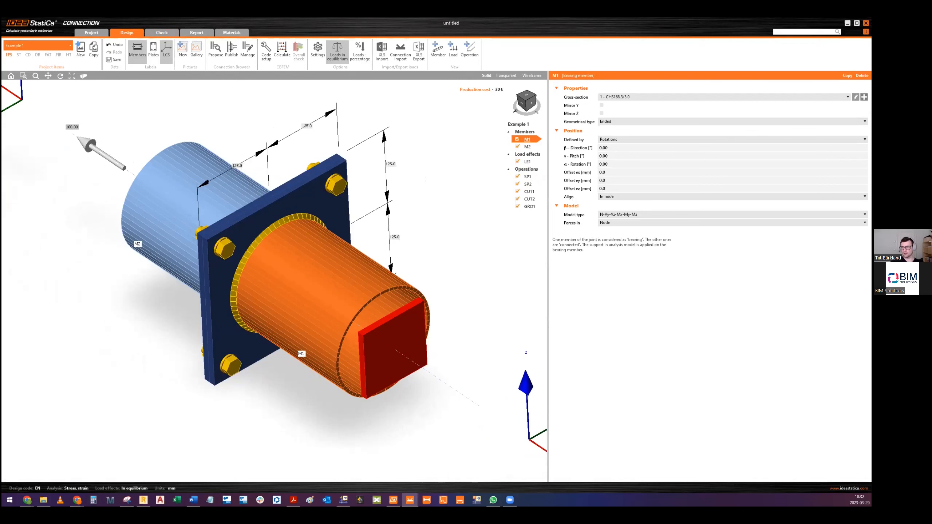
left_click(864, 97)
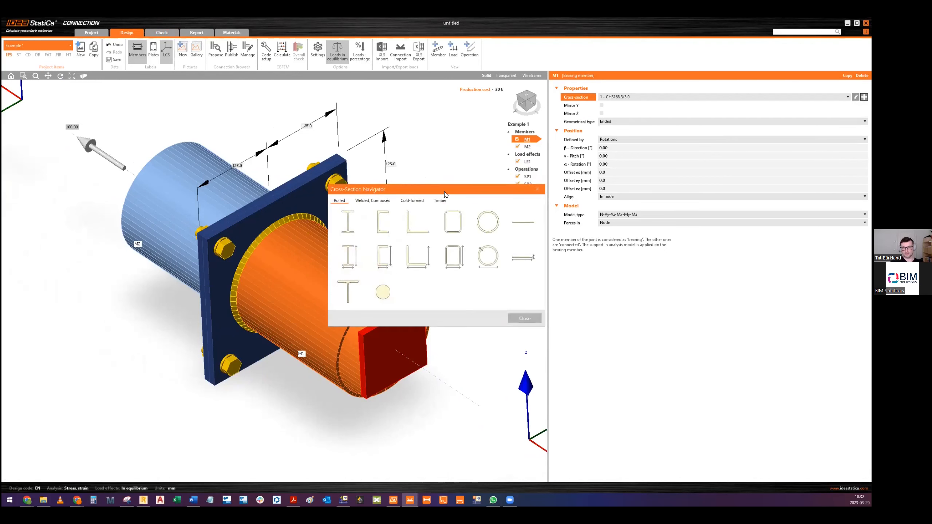
left_click_drag(444, 191, 590, 223)
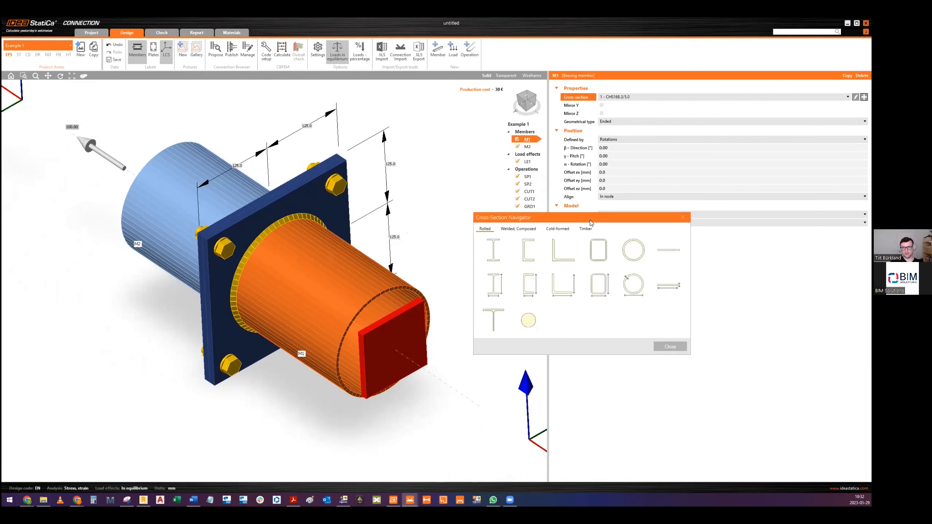
left_click(630, 255)
left_click(518, 233)
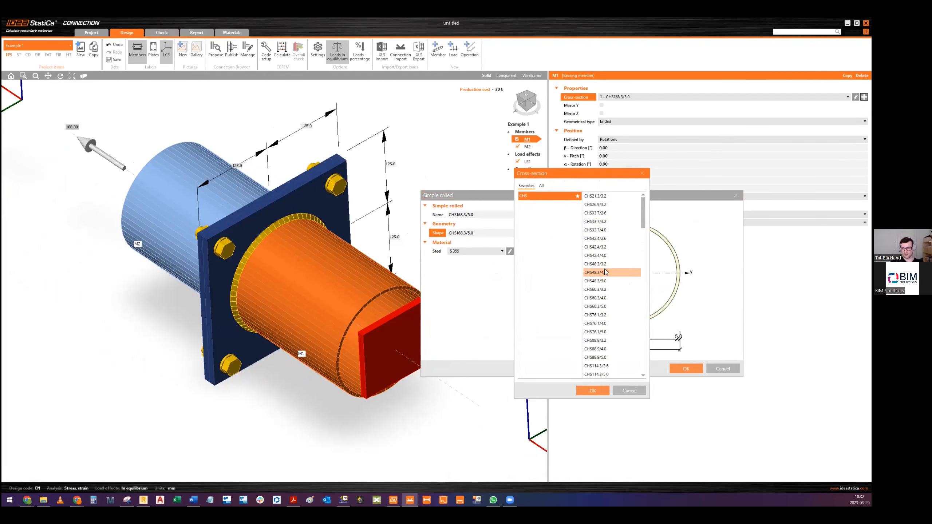
left_click(607, 306)
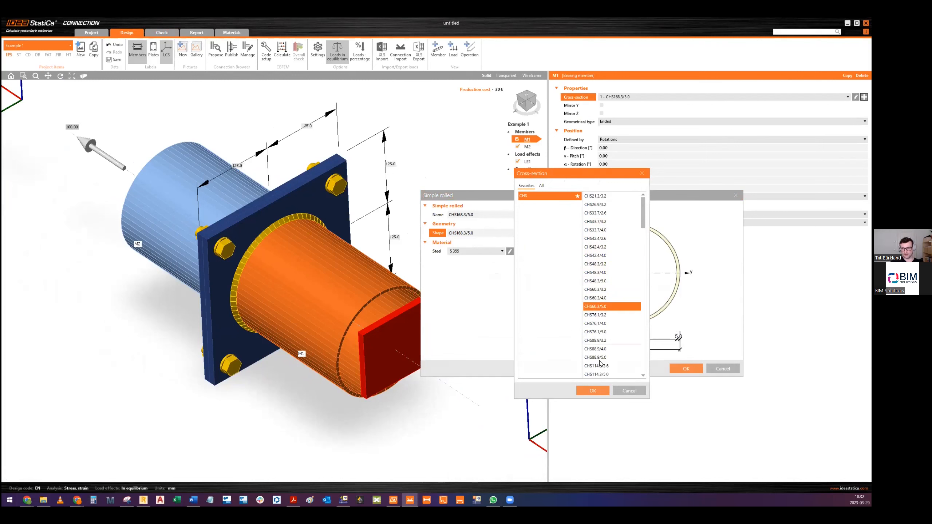
left_click(593, 392)
left_click(685, 369)
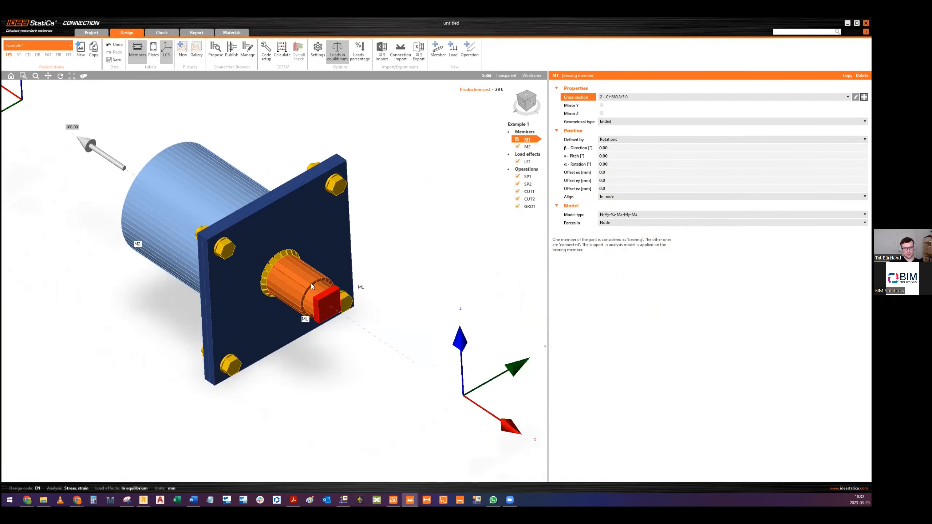
Step: Calculate the connection with the smaller M1 section and show its bolt forces
left_click(281, 50)
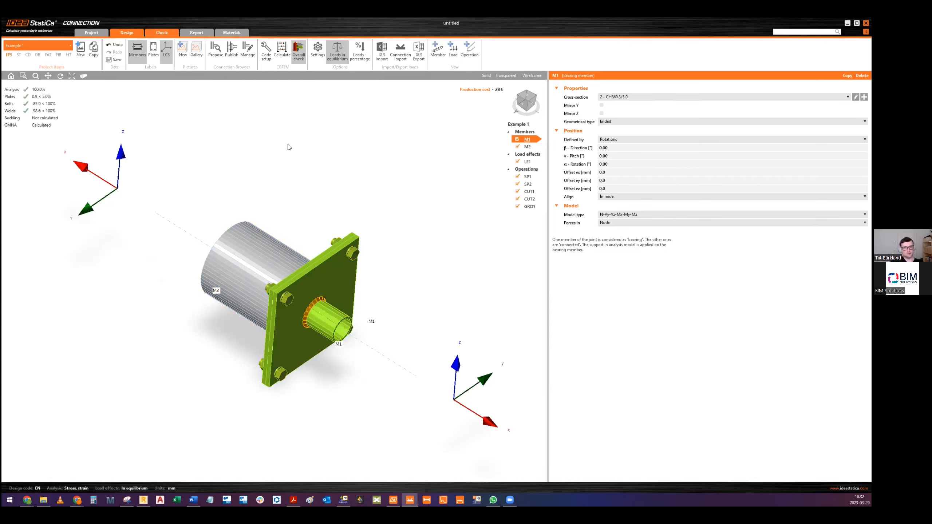
left_click(358, 49)
middle_click_drag(379, 342, 342, 322)
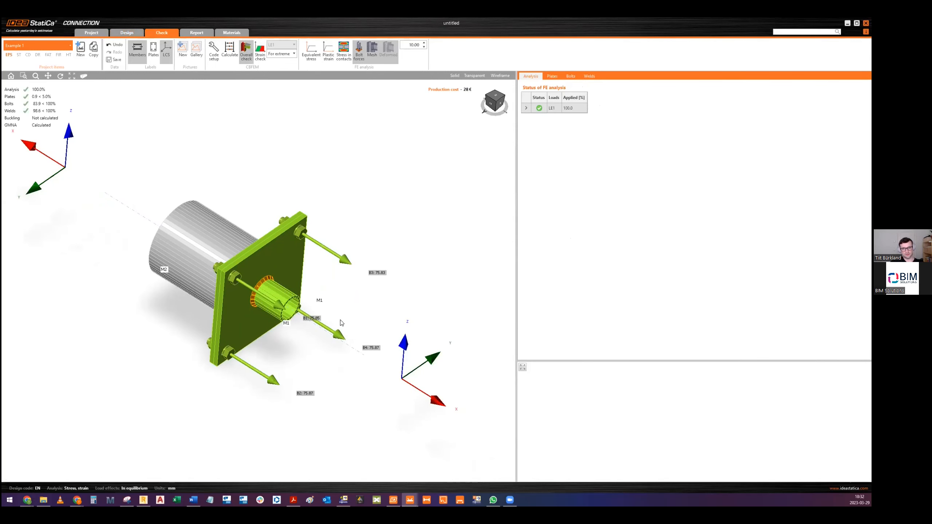
Step: Examine the bolt forces on the end plate and open the detailed check results for bolt B1
scroll(293, 315, "up", 3)
scroll(306, 272, "down", 3)
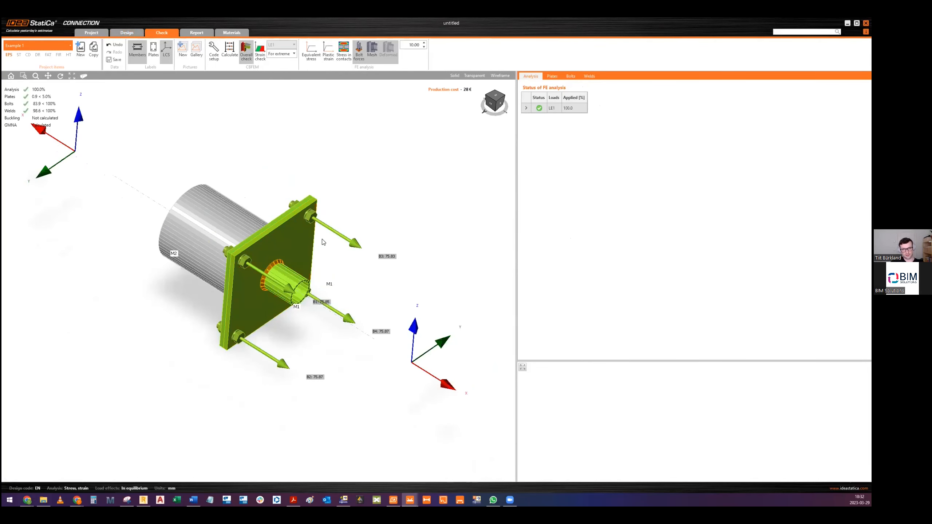
middle_click_drag(296, 253, 311, 266)
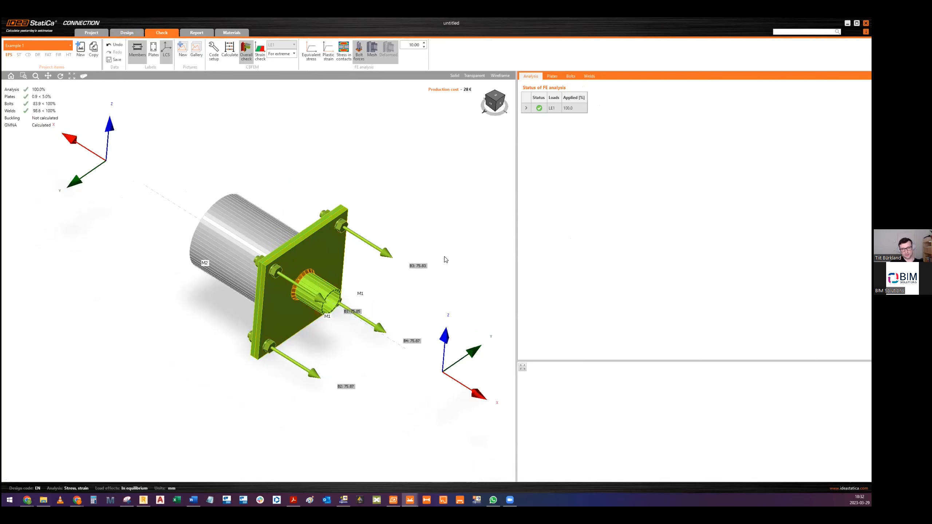
scroll(332, 250, "up", 2)
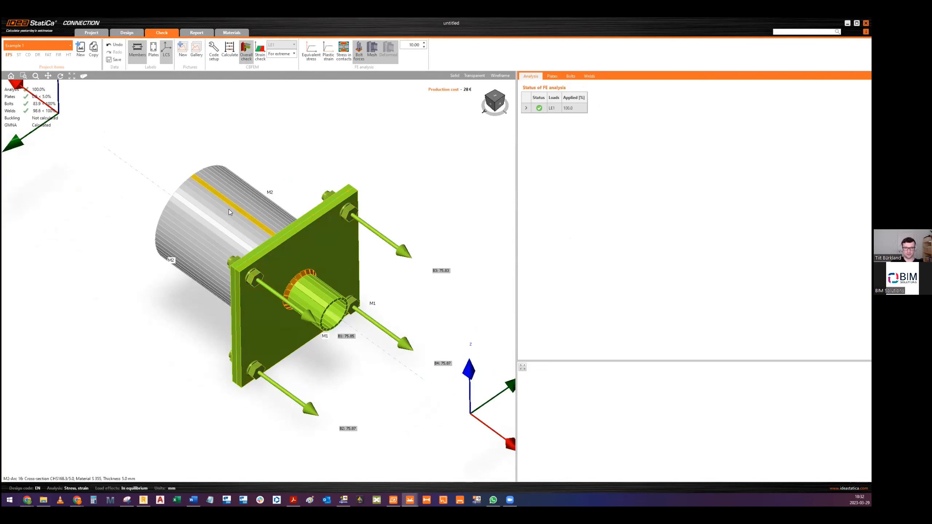
middle_click_drag(320, 295, 266, 272)
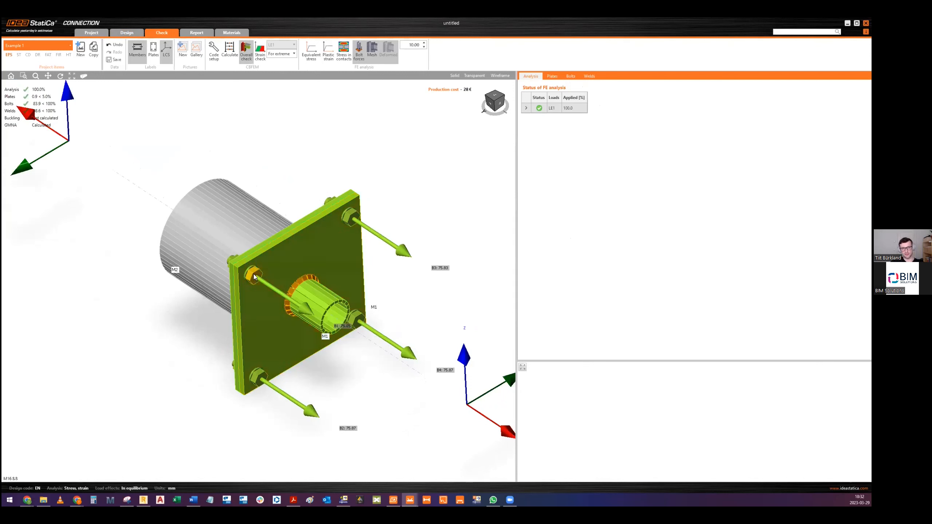
left_click(252, 274)
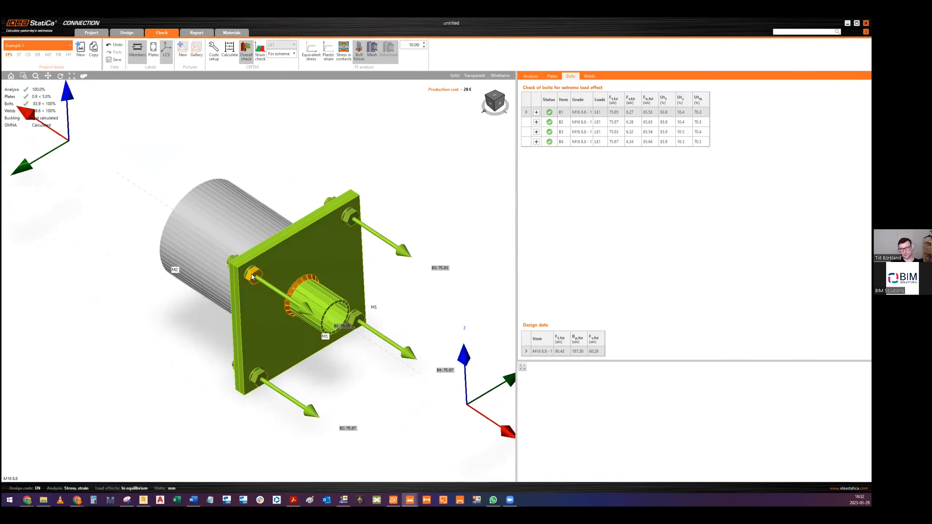
Step: Try the bolt grid GRD1 with M30 8.8 bolts and calculate the connection
left_click(126, 33)
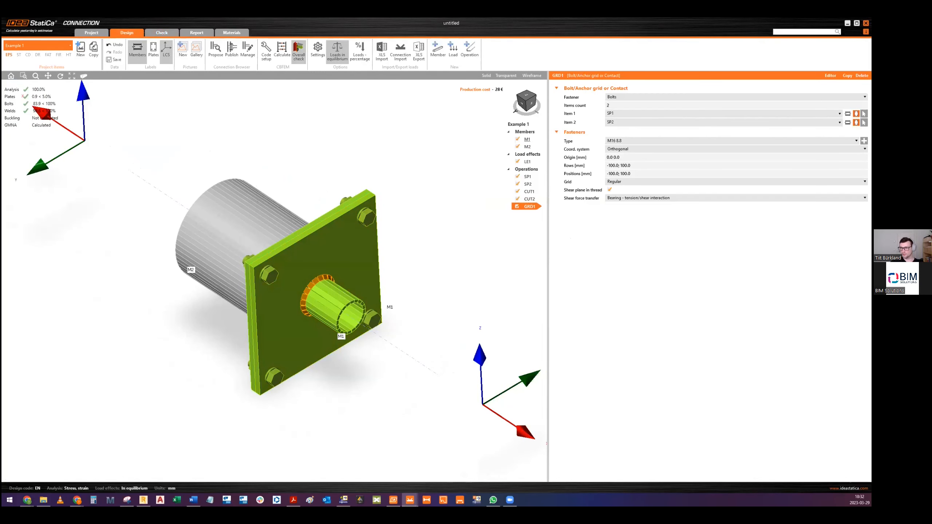
left_click(864, 141)
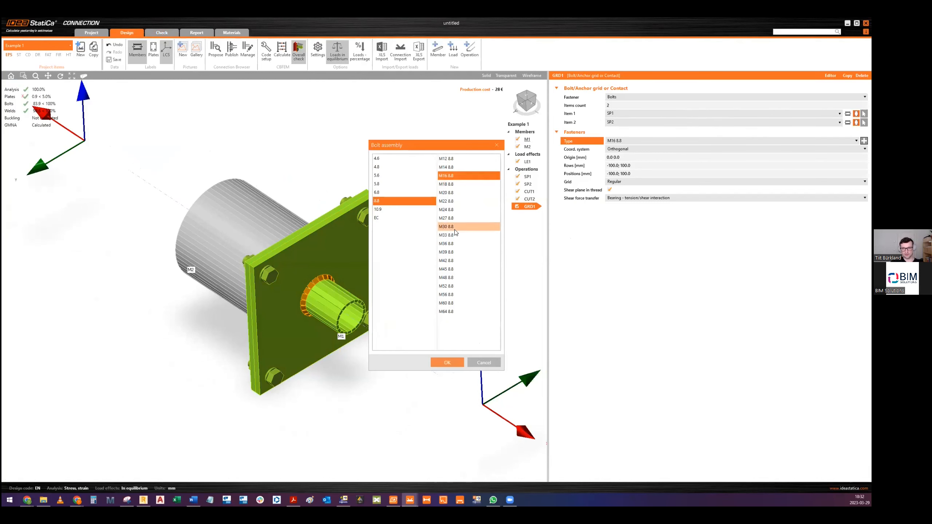
left_click(455, 226)
left_click(442, 363)
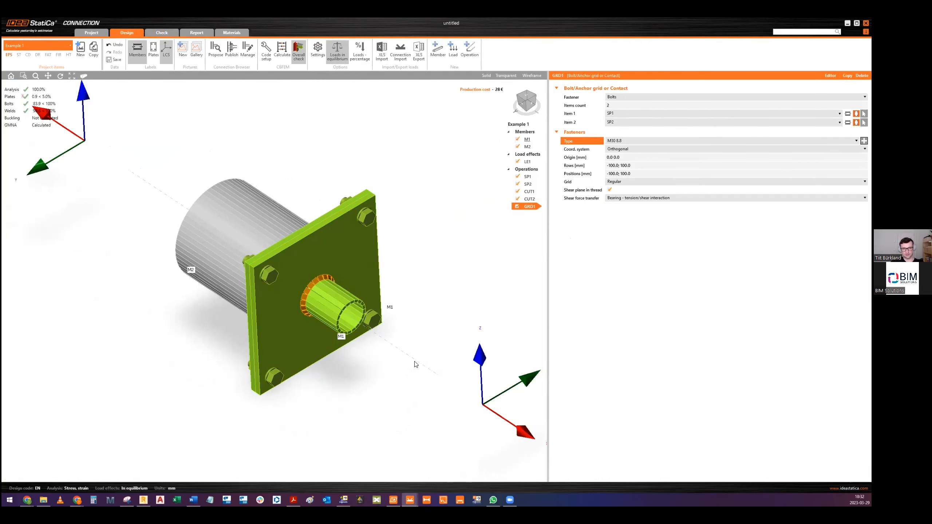
middle_click_drag(318, 286, 316, 260, "ctrl")
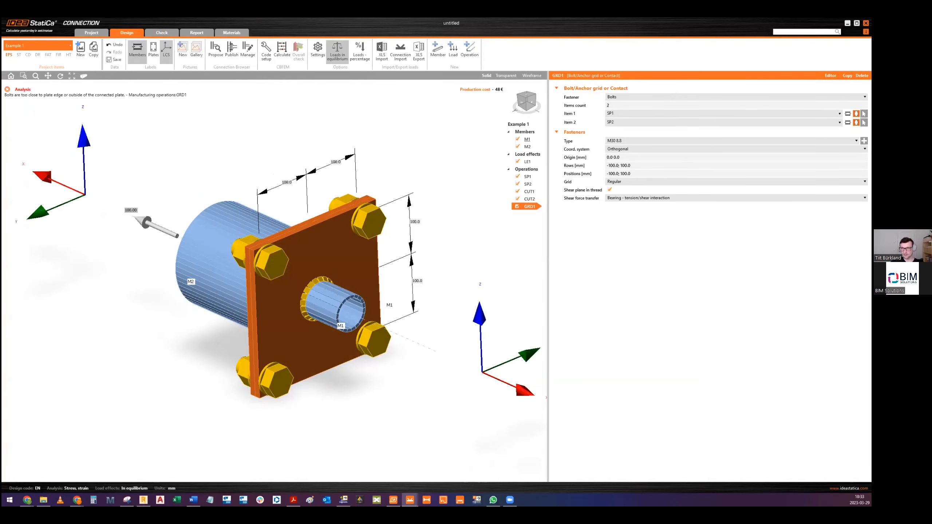
middle_click_drag(317, 287, 307, 341)
Step: Set the bolt type of grid GRD1 to M24 8.8 and calculate the connection
left_click(863, 140)
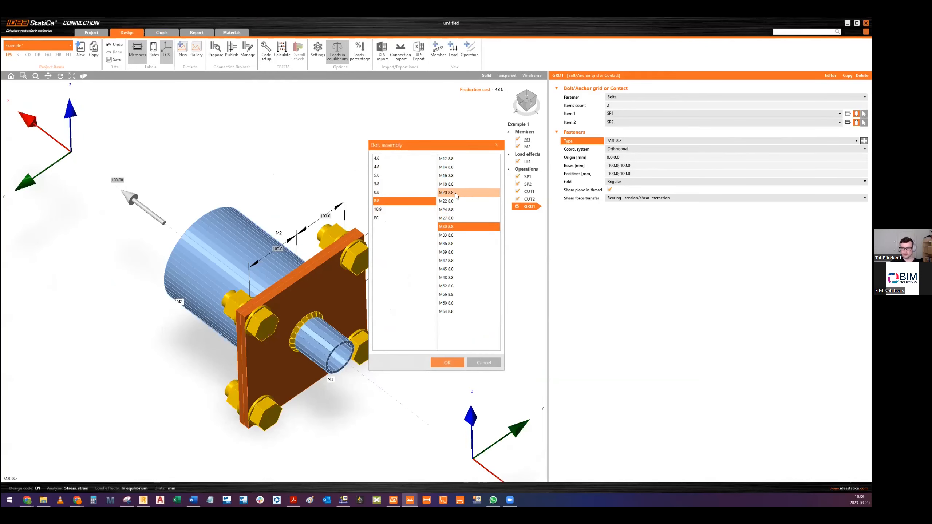
left_click(444, 362)
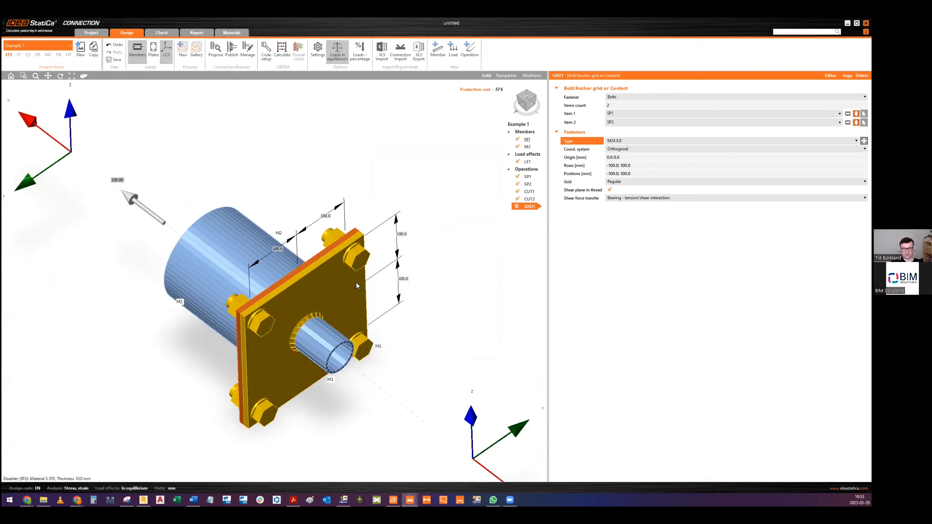
scroll(333, 138, "down", 1)
left_click(283, 47)
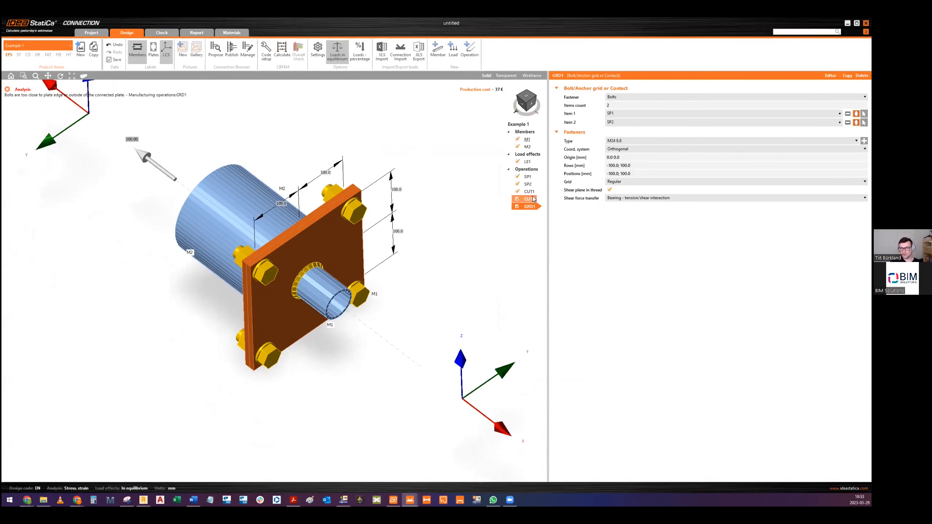
Step: Set both the rows and the positions of bolt grid GRD1 to -90; 90 mm
left_click(638, 165)
key("ctrl+a")
type("-")
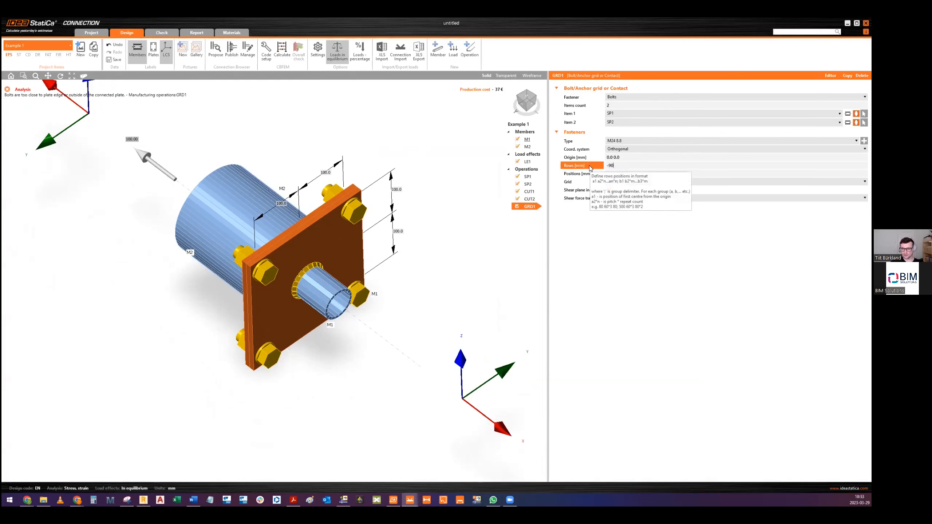
type("90;90")
key("ctrl+a")
key("ctrl+c")
left_click(636, 173)
key("ctrl+a")
key("ctrl+v")
key("Tab")
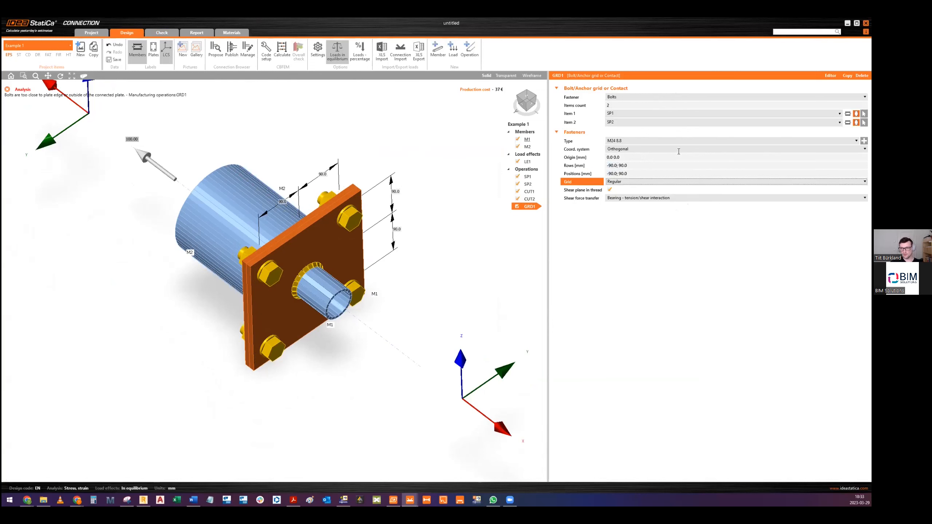
Step: Set the bolt type of grid GRD1 to M30 8.8, calculate the connection and show its check results
left_click(662, 134)
left_click(602, 132)
left_click(611, 141)
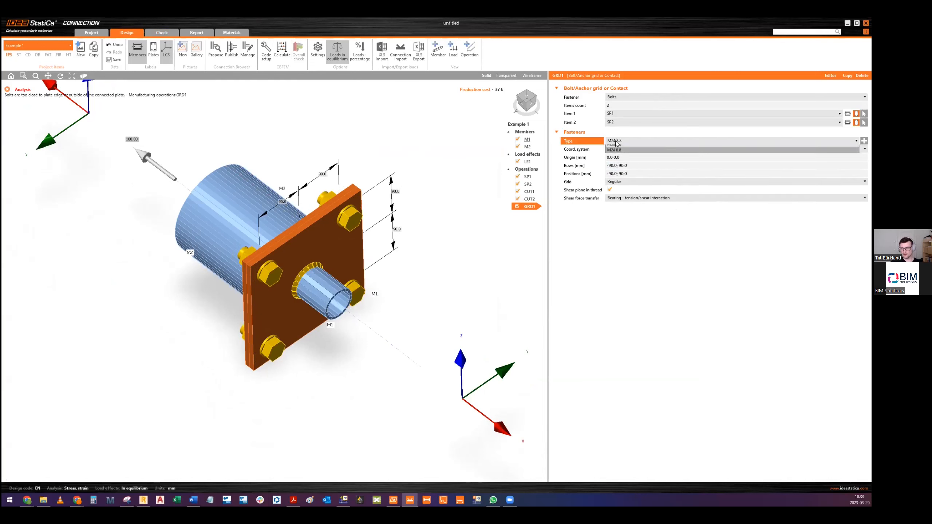
left_click(618, 154)
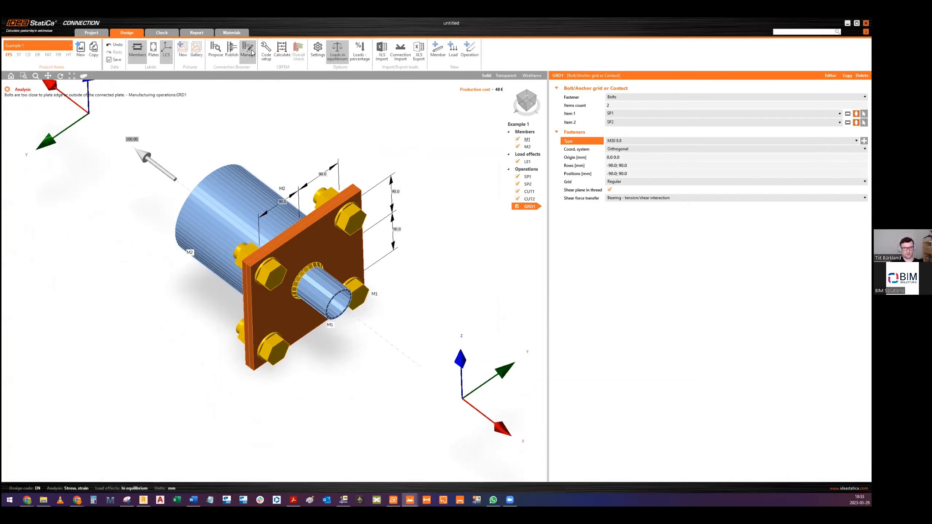
left_click(281, 55)
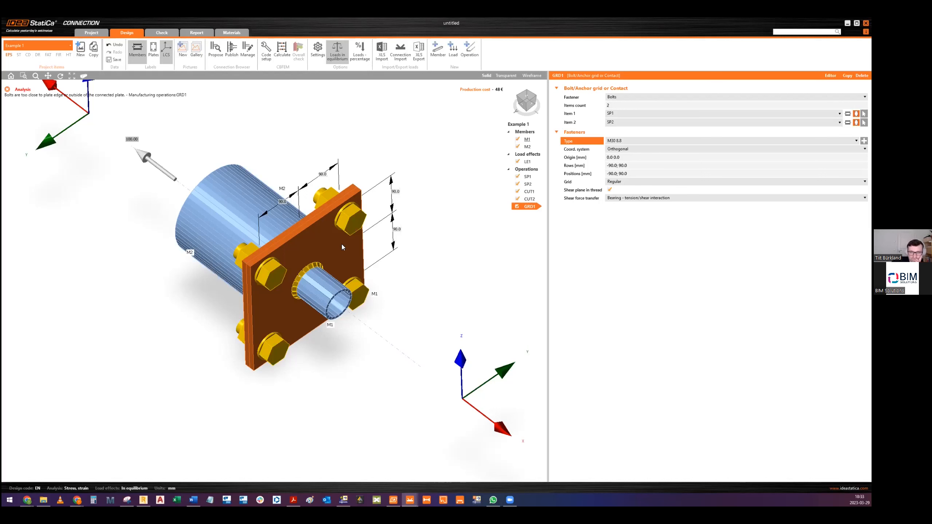
left_click(162, 32)
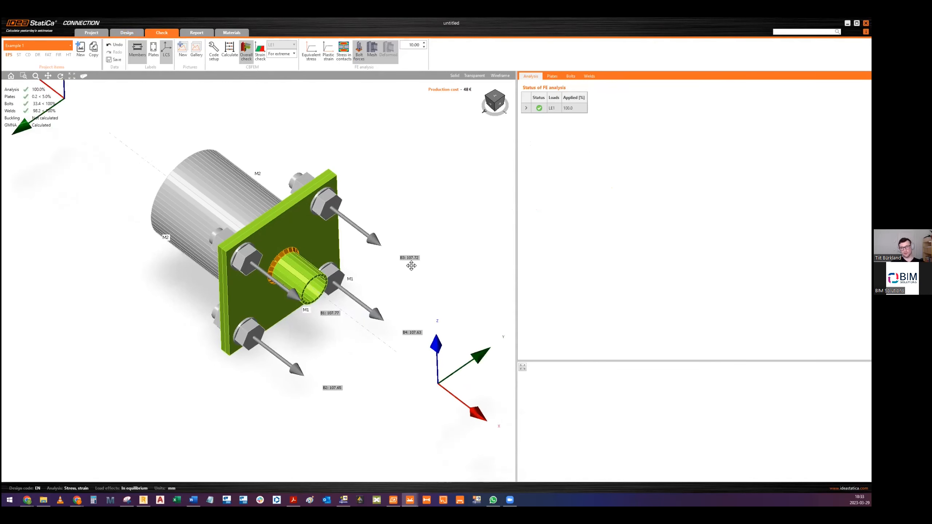
Step: Switch to Calculator, multiply 108 by 4 and divide the product by 100, and return to the bolt force results
left_click(89, 498)
type("108*4=/100=")
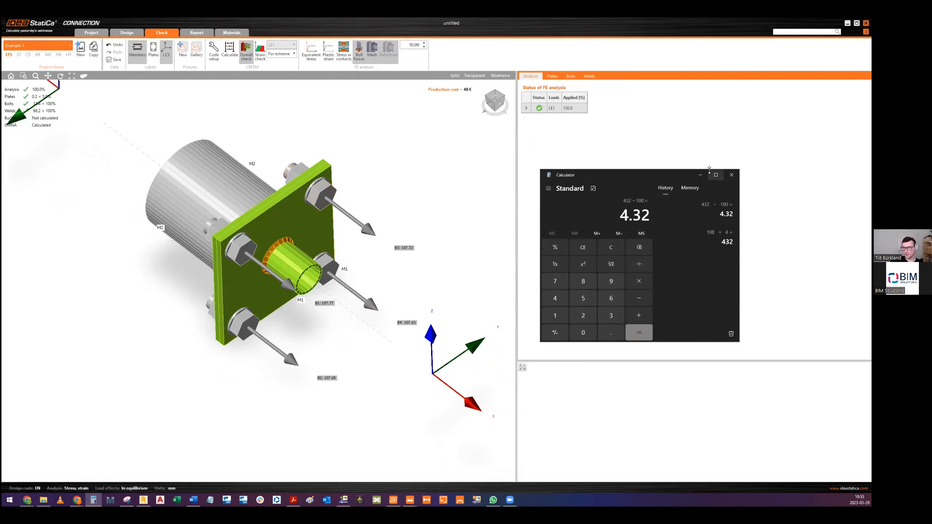
left_click(731, 175)
middle_click_drag(436, 206, 466, 202)
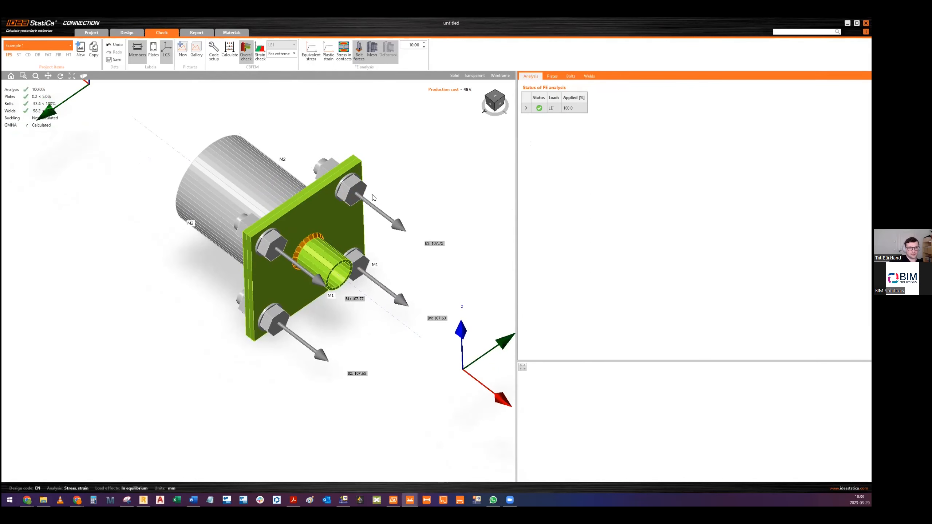
Step: Switch to the Google Slides presentation and review the Sõlm 1 summary on slide 22
mouse_move(27, 499)
left_click(465, 468)
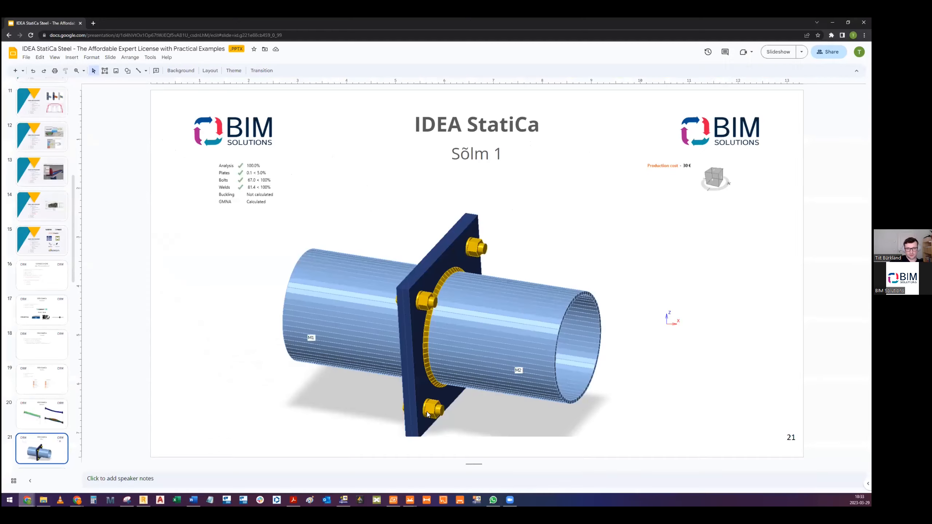
key("Down")
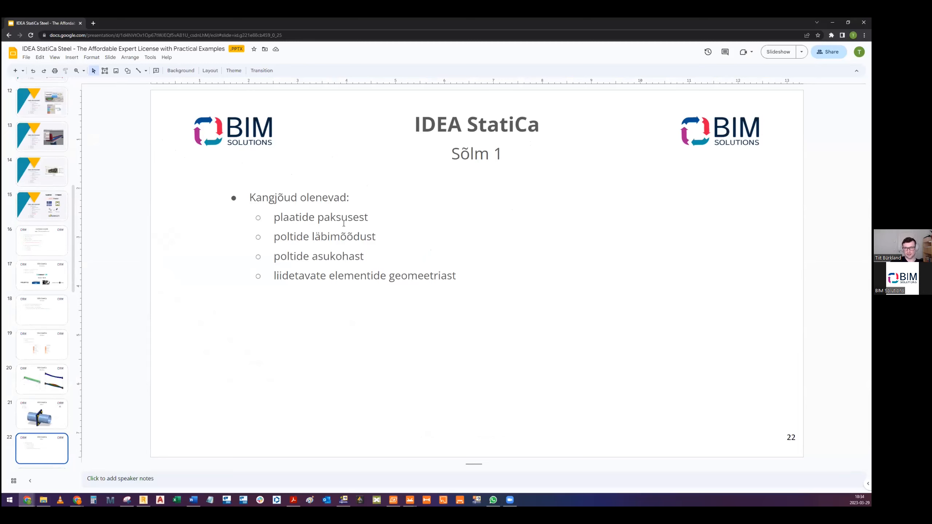
left_click(362, 217)
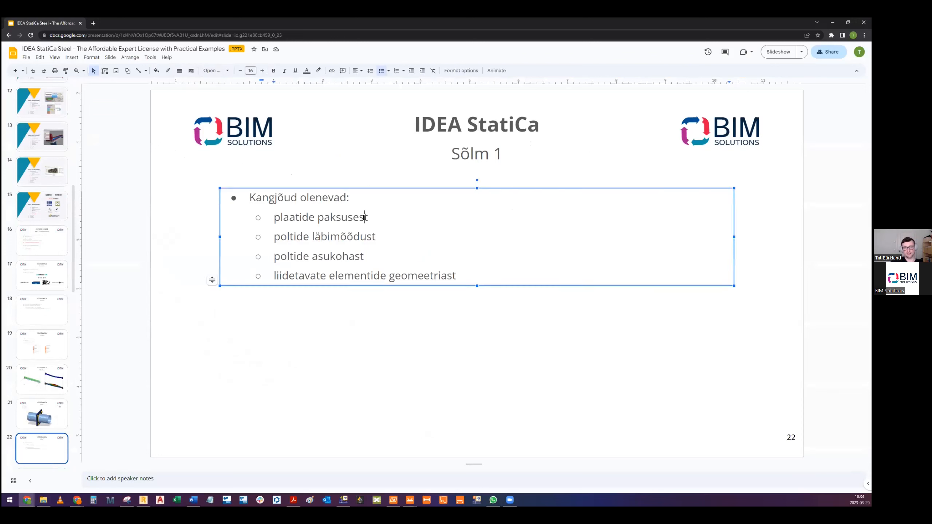
left_click(385, 313)
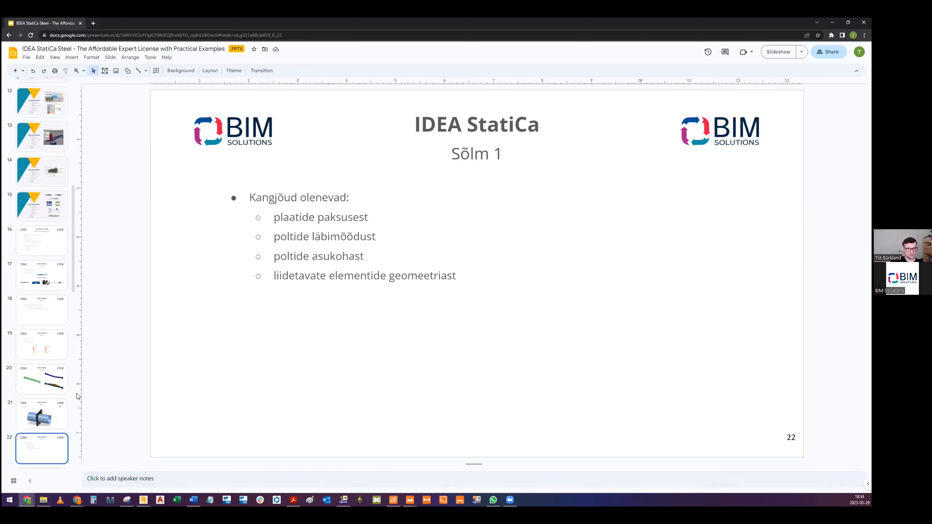
Step: Show slide 23 of the presentation, which introduces the Sõlm 2 connection
scroll(30, 326, "down", 3)
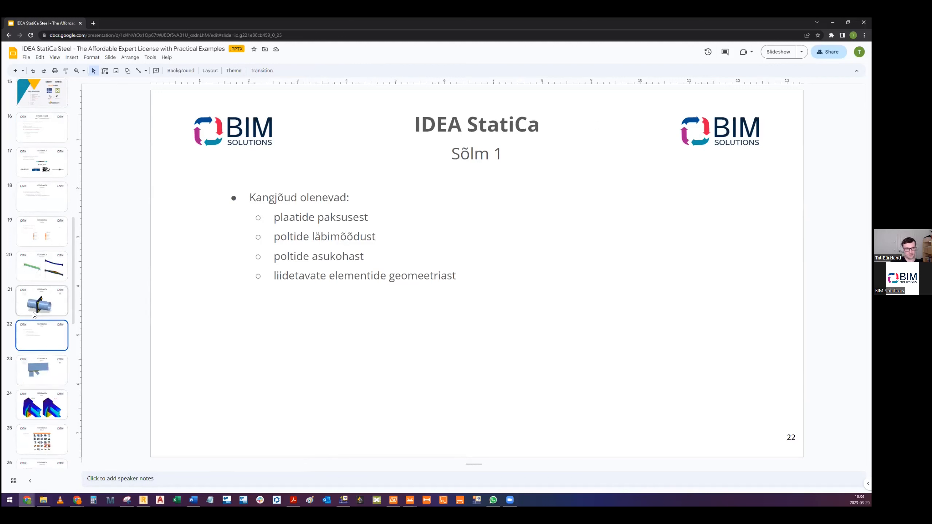
left_click(410, 500)
left_click(709, 329)
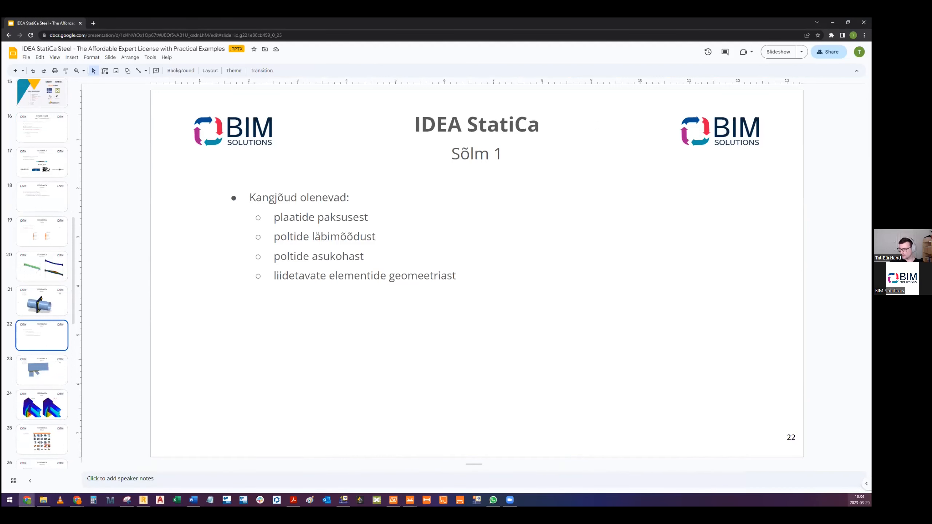
left_click(40, 362)
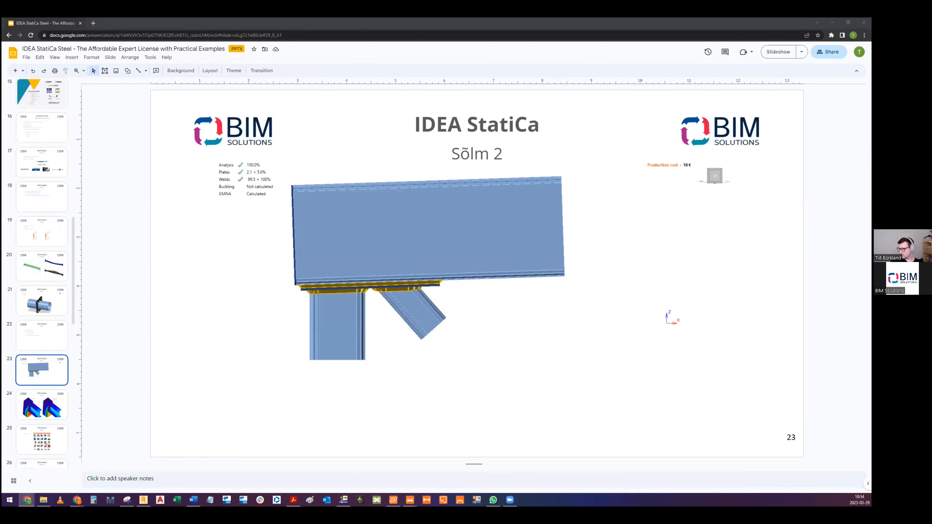
Step: Switch back to IDEA StatiCa and close the untitled connection project
key("alt+Tab")
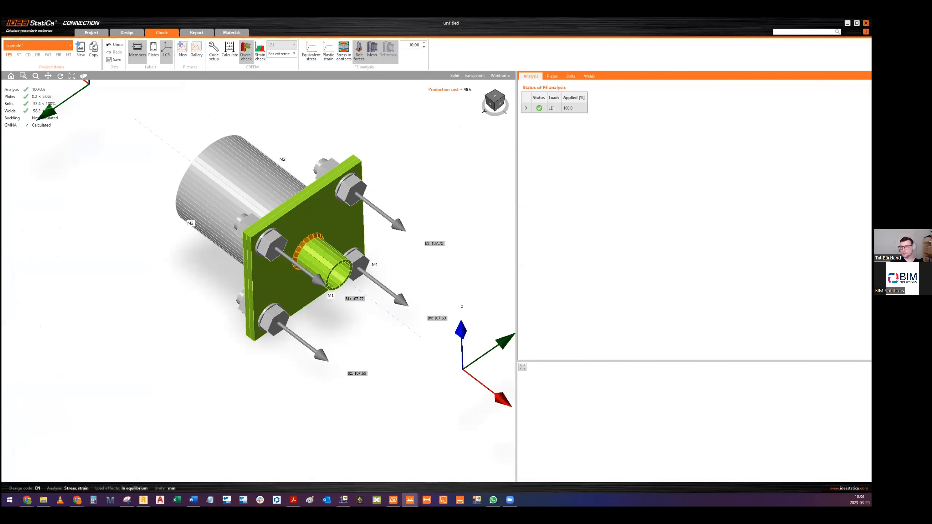
left_click(865, 23)
left_click(436, 273)
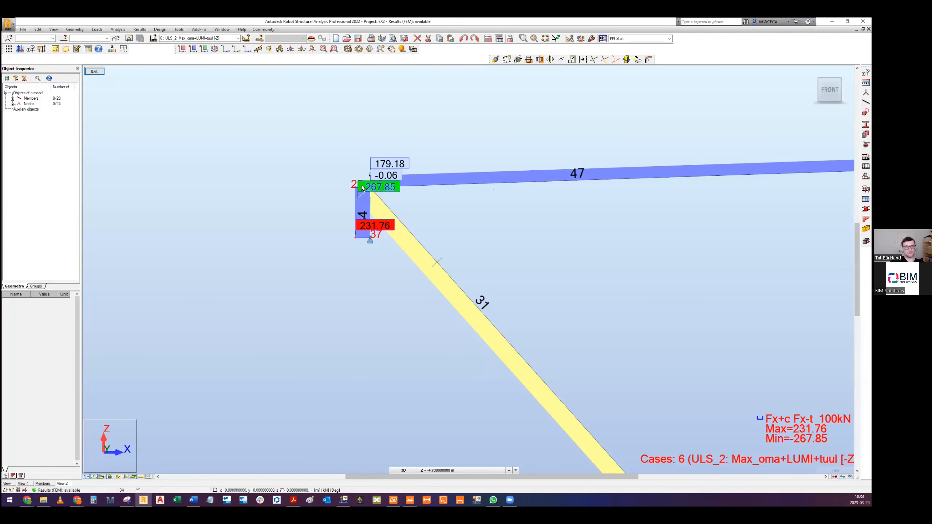
Step: In Robot Structural Analysis, examine the axial forces where members 47, 34 and 31 meet, switching the section shapes on and off
scroll(403, 182, "down", 5)
scroll(393, 192, "up", 5)
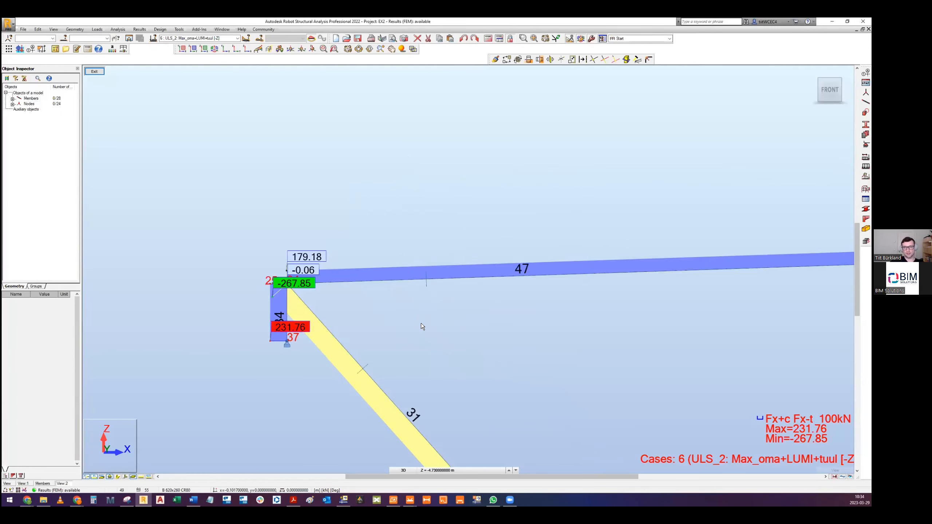
scroll(443, 244, "down", 5)
scroll(412, 242, "up", 6)
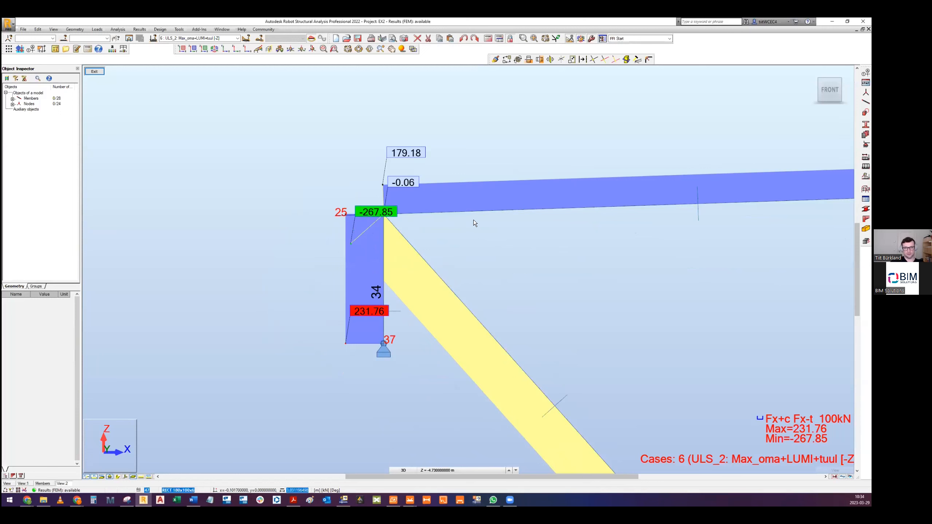
left_click(118, 477)
middle_click_drag(299, 321, 242, 307)
scroll(341, 232, "down", 3)
left_click(117, 477)
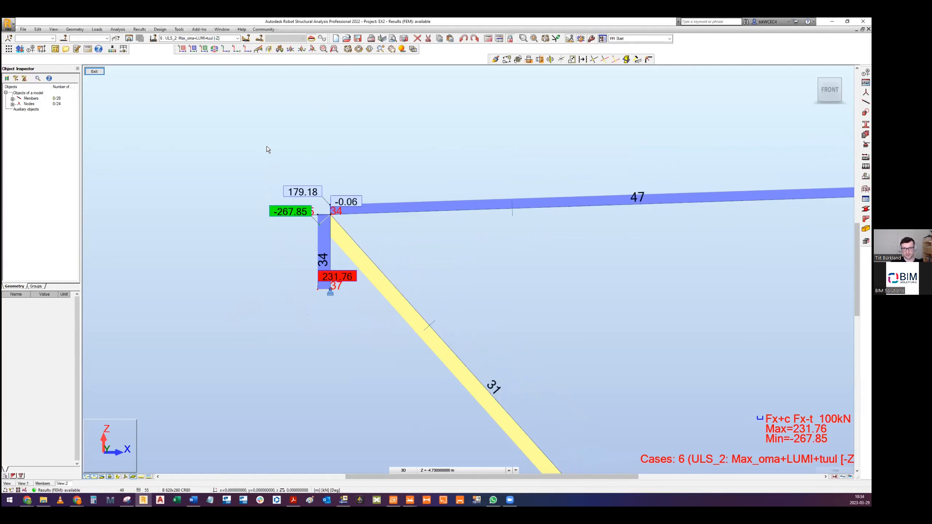
scroll(338, 222, "up", 2)
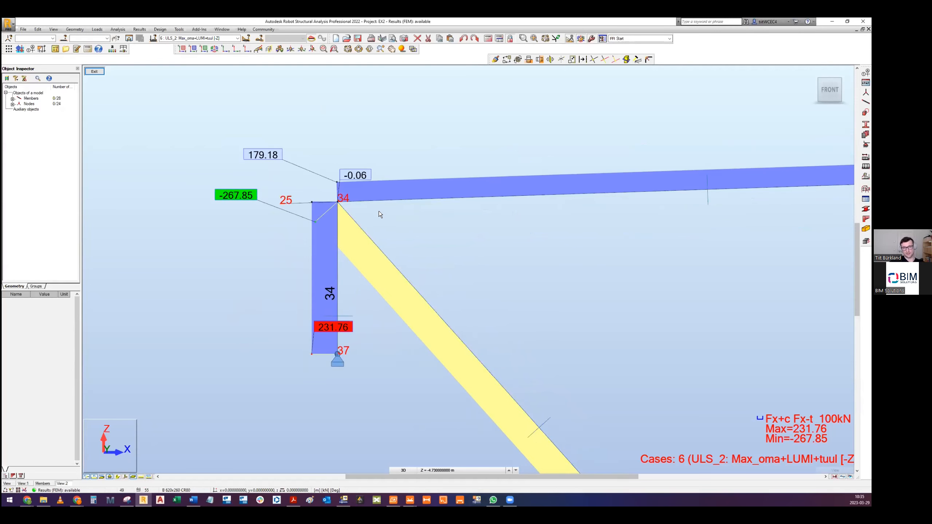
middle_click_drag(358, 224, 343, 229)
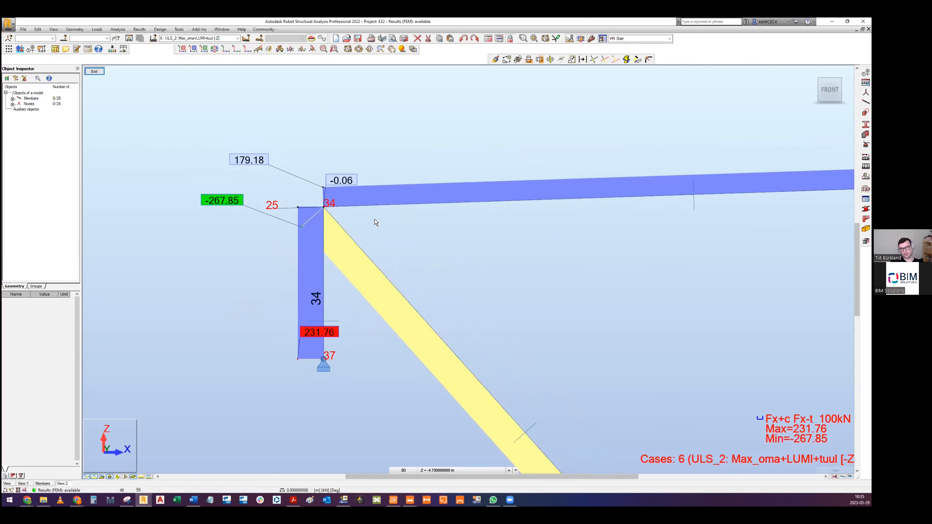
middle_click_drag(304, 228, 299, 233)
left_click(118, 477)
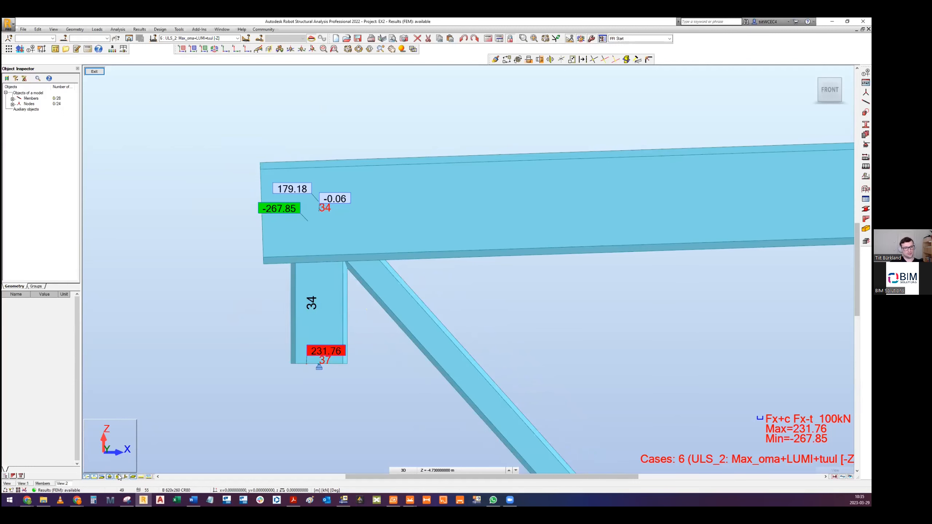
left_click(118, 476)
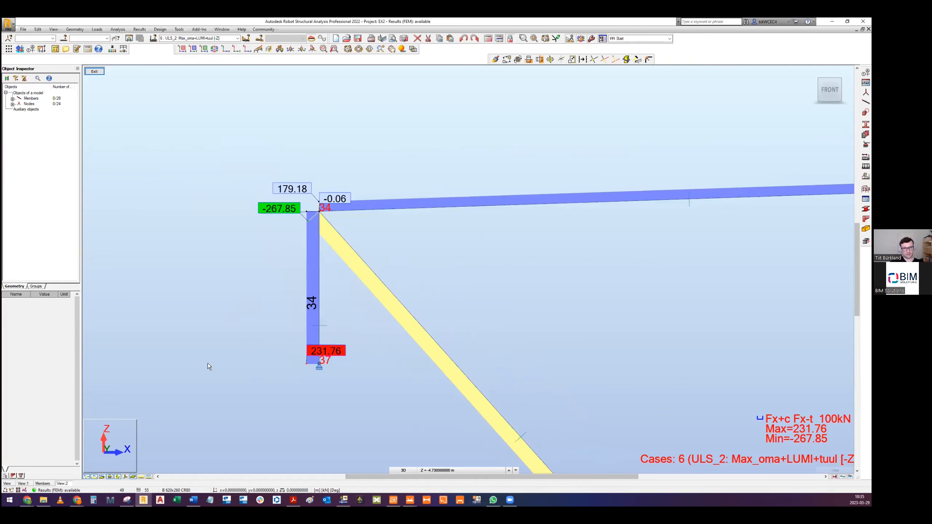
middle_click_drag(208, 363, 224, 342)
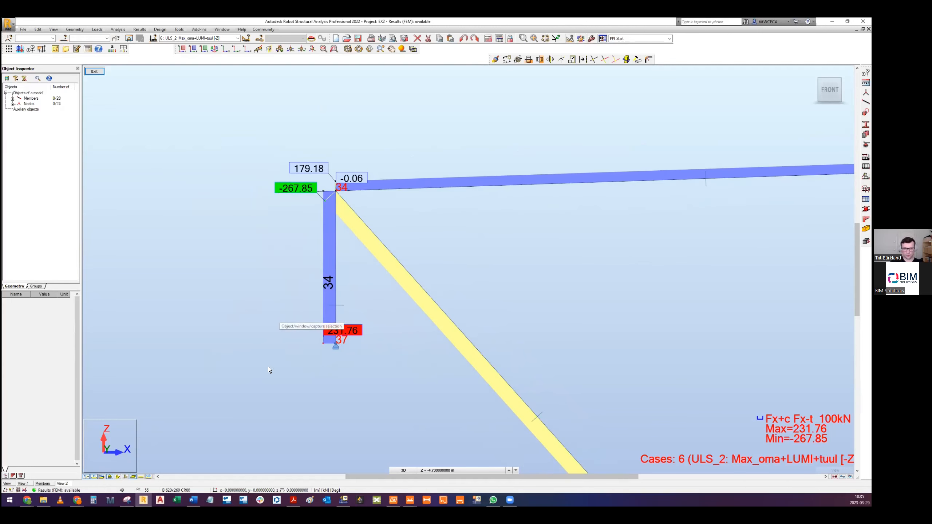
Step: Open the connection project EX2 - A - Näide in IDEA StatiCa and view joint C 81 with its loads from several angles
left_click(41, 495)
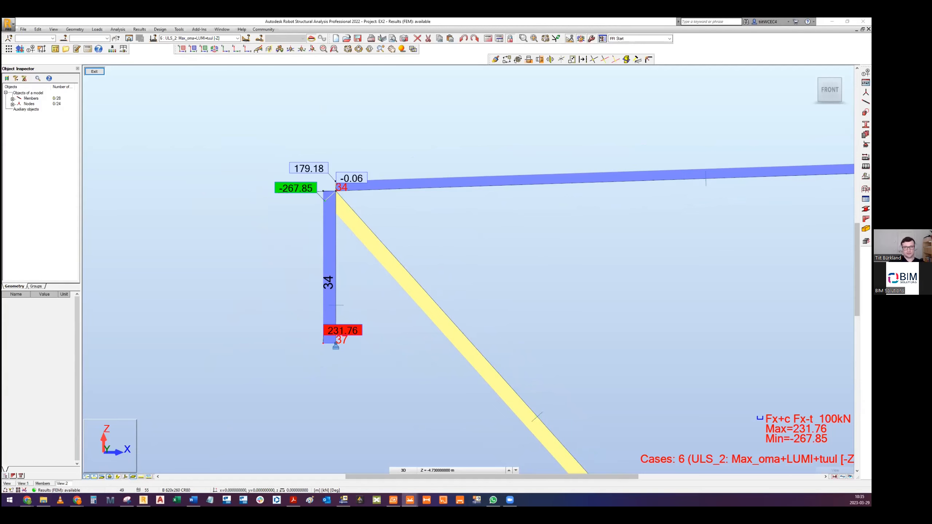
double_click(425, 105)
scroll(203, 215, "down", 2)
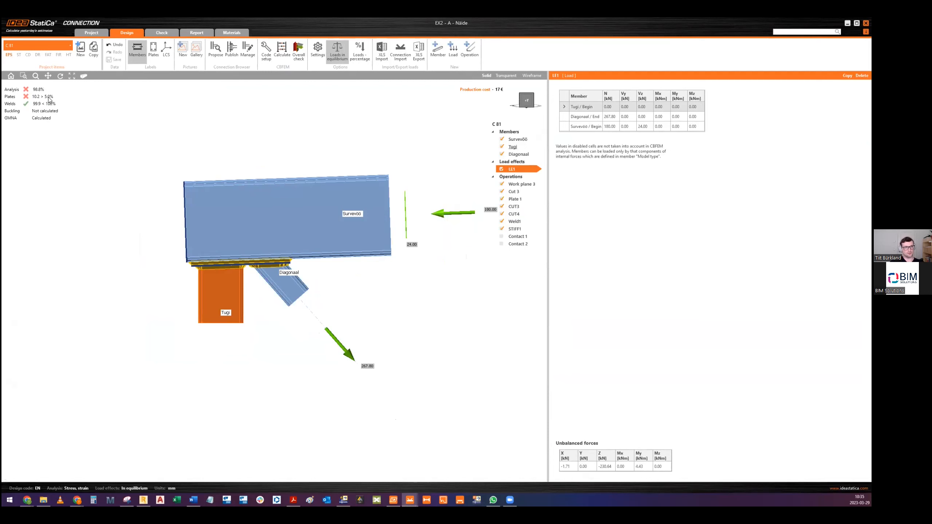
right_click_drag(353, 216, 377, 261)
scroll(306, 232, "up", 4)
scroll(330, 253, "down", 5)
left_click(524, 98)
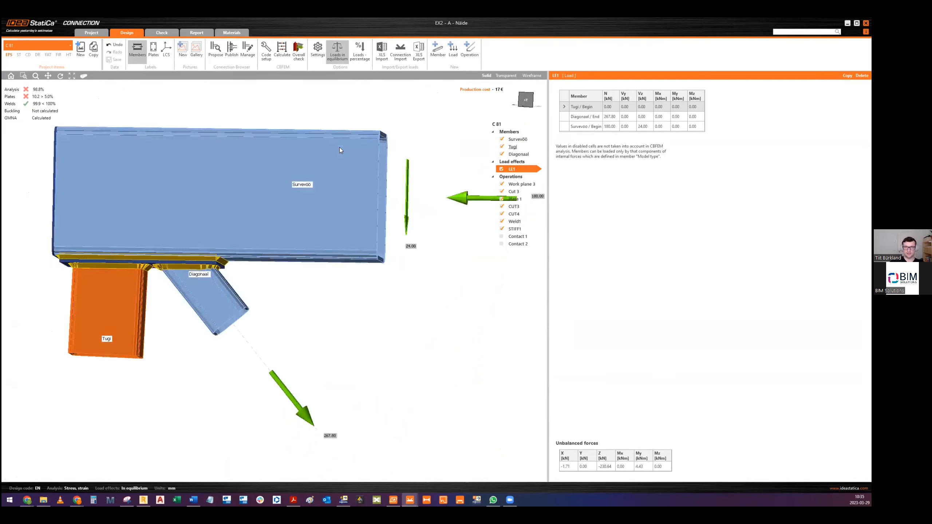
Step: Show the check results of joint C 81 as equivalent stress on the deformed finite element mesh
left_click(164, 31)
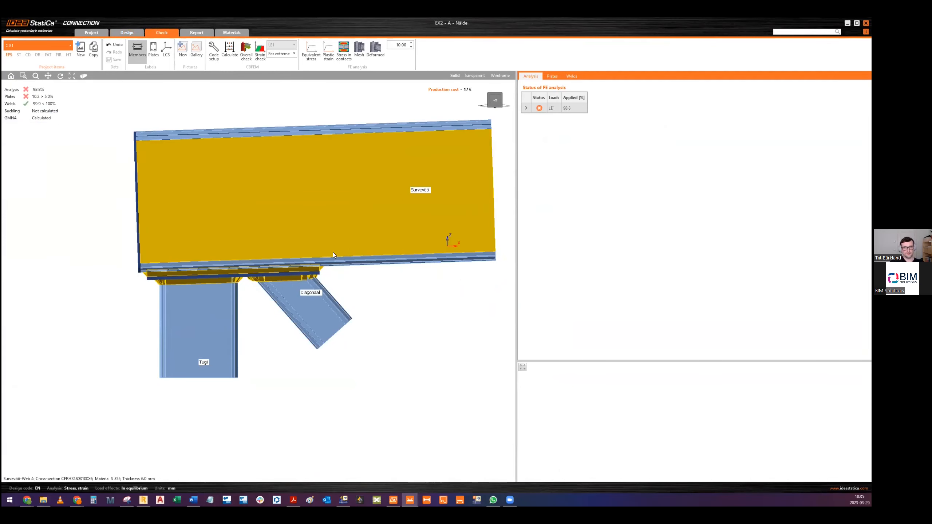
middle_click_drag(333, 252, 318, 235)
left_click(314, 52)
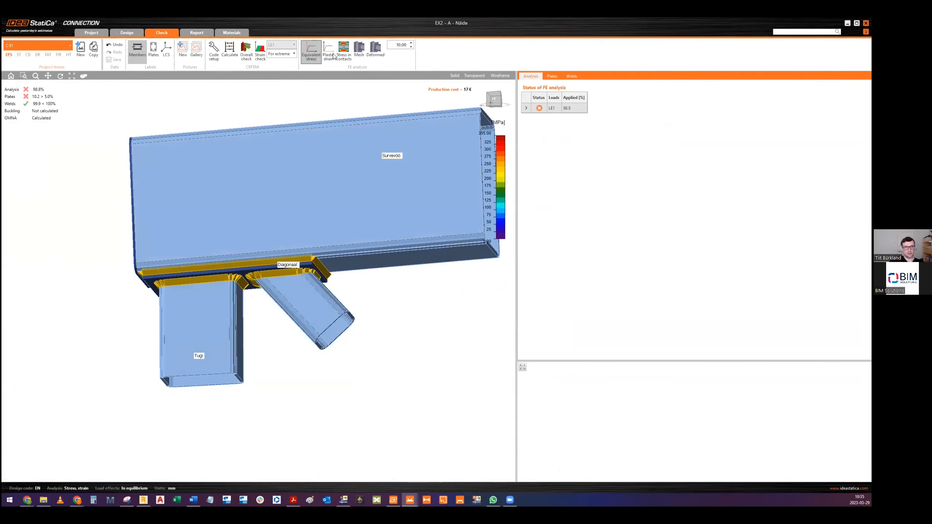
left_click(359, 50)
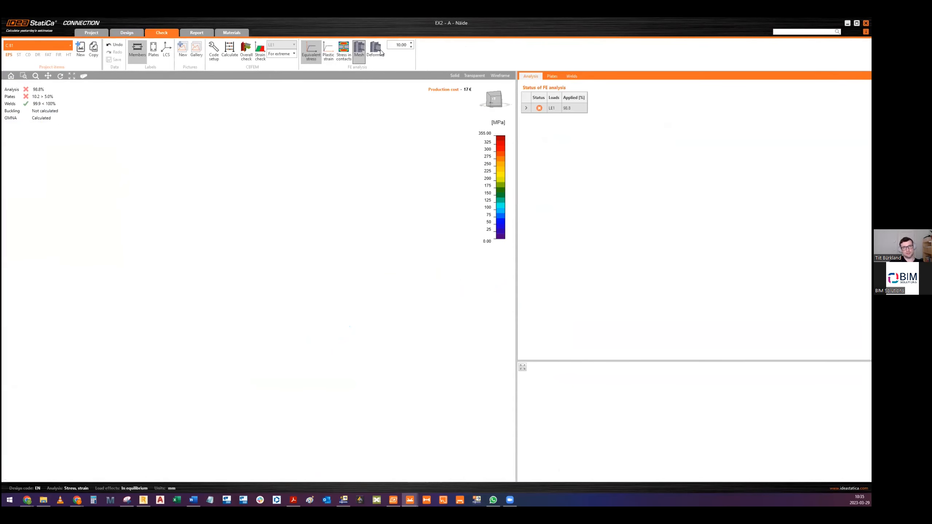
left_click(374, 51)
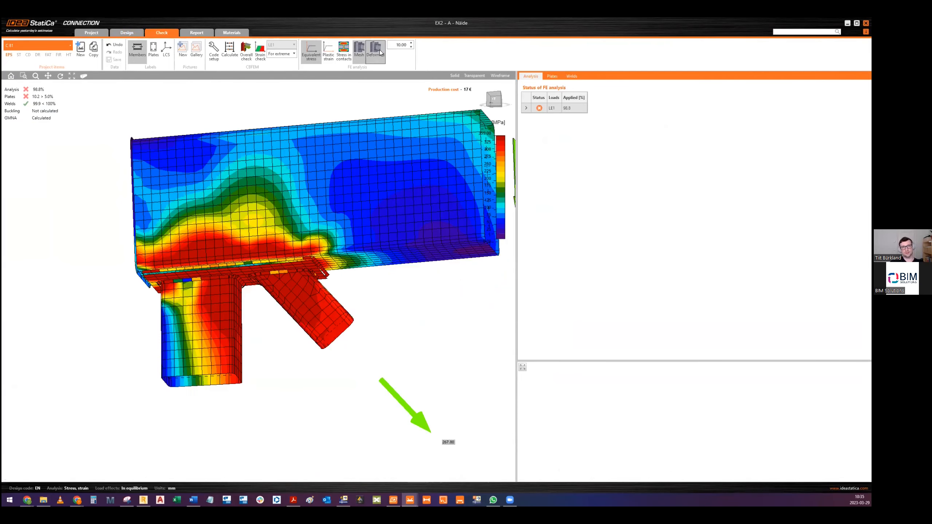
Step: Examine the stresses and deformation around Plate 1, the Tugi and Diagonaal members and the chord from below
mouse_move(318, 220)
middle_mouse_down()
mouse_move(293, 214)
mouse_move(369, 251)
mouse_move(326, 228)
mouse_move(340, 224)
mouse_move(311, 220)
middle_mouse_up()
scroll(314, 220, "up", 3)
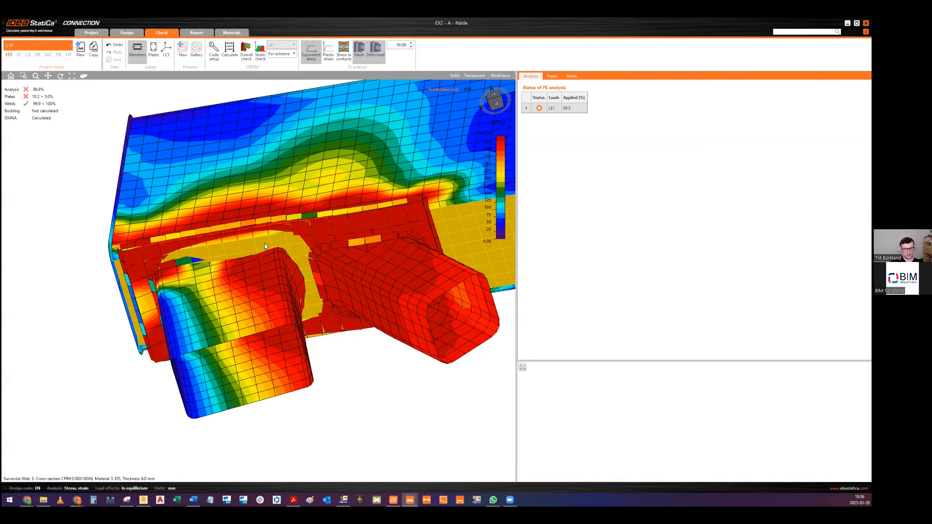
right_click_drag(264, 243, 239, 270)
scroll(268, 248, "up", 3)
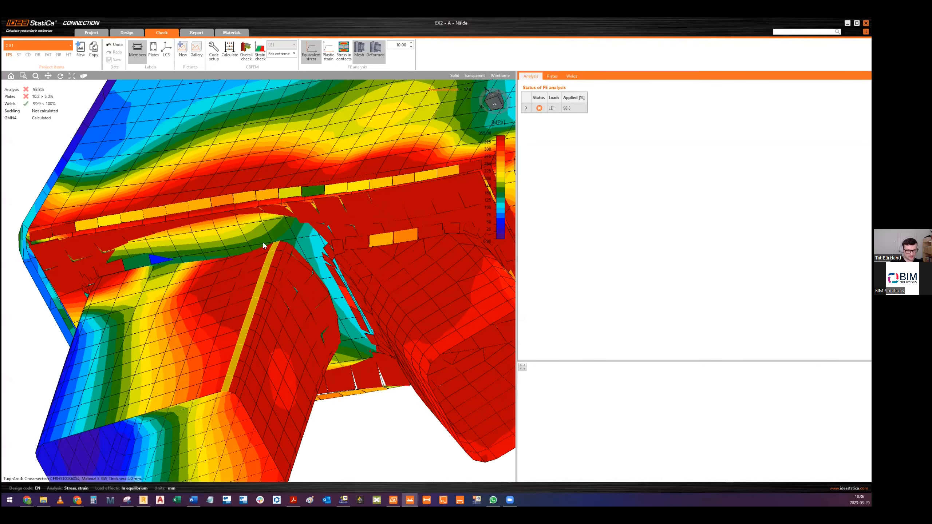
right_click_drag(278, 233, 302, 268)
middle_click_drag(302, 268, 293, 272)
right_click_drag(293, 271, 270, 303)
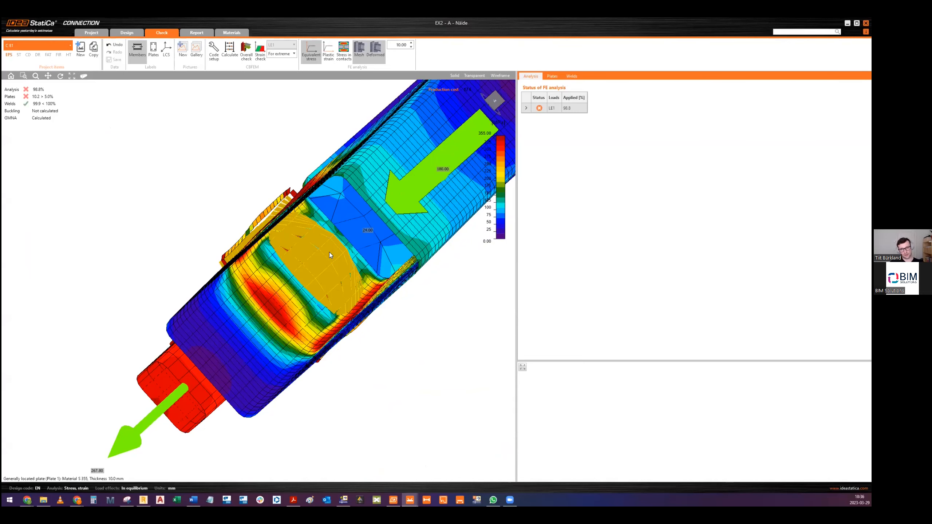
Step: Examine the stresses in the deformed chord and braces of joint C 81 in a straight side view
scroll(329, 253, "down", 5)
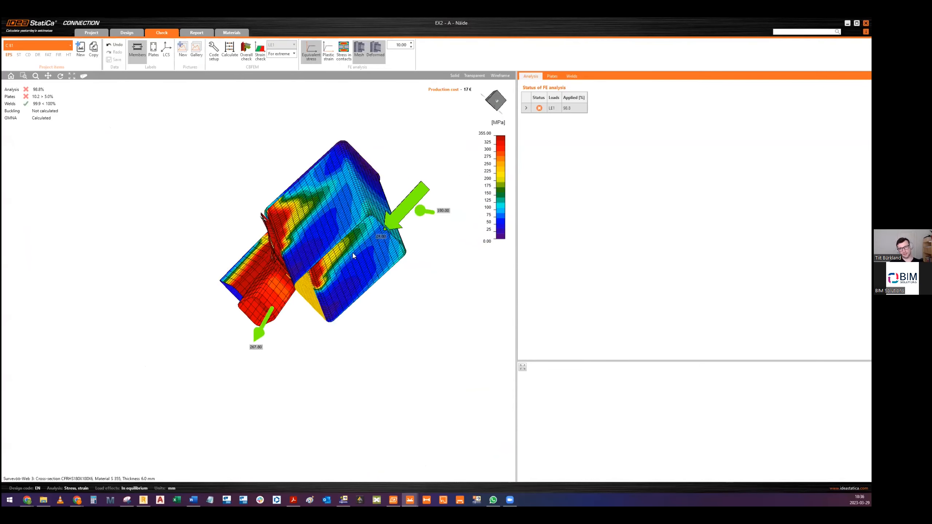
middle_click_drag(353, 252, 378, 253)
left_click(491, 101)
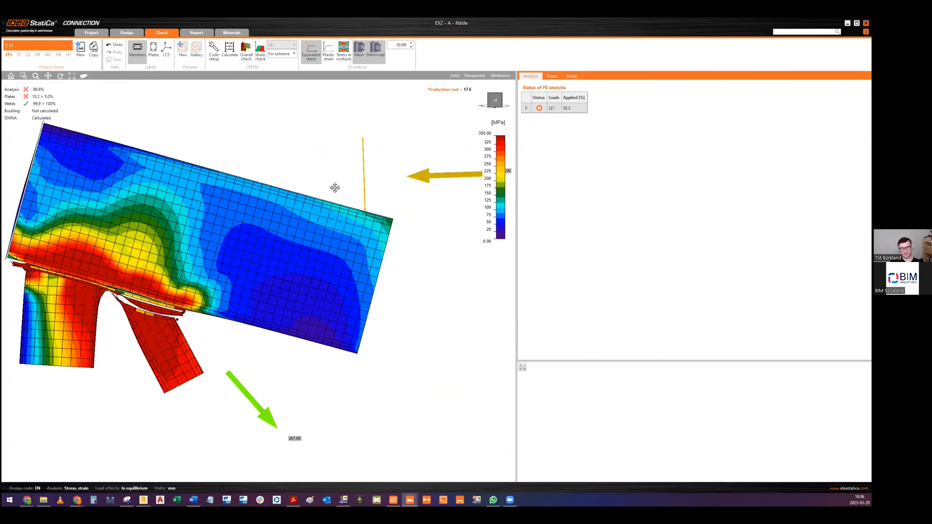
Step: Return to the design model of joint C 81, display it as transparent and inspect the welds around Plate 1
left_click(117, 33)
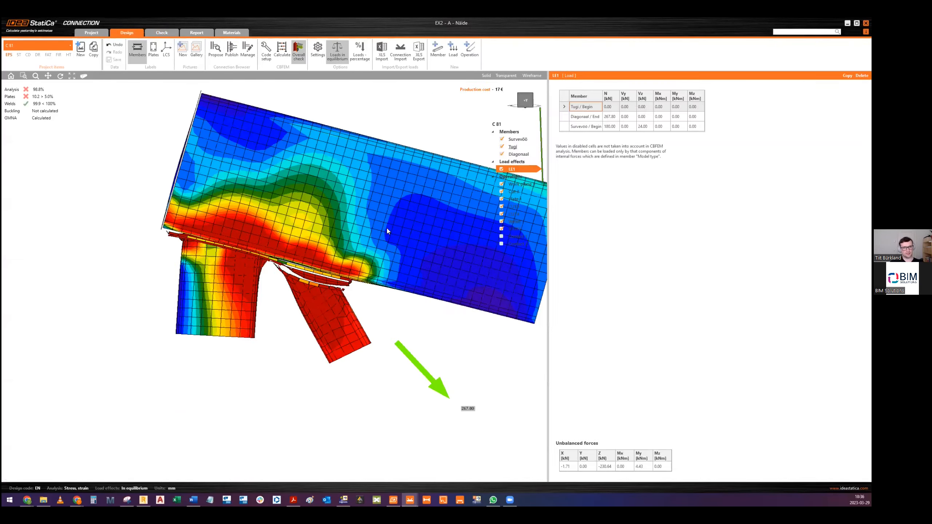
middle_click_drag(343, 289, 314, 251)
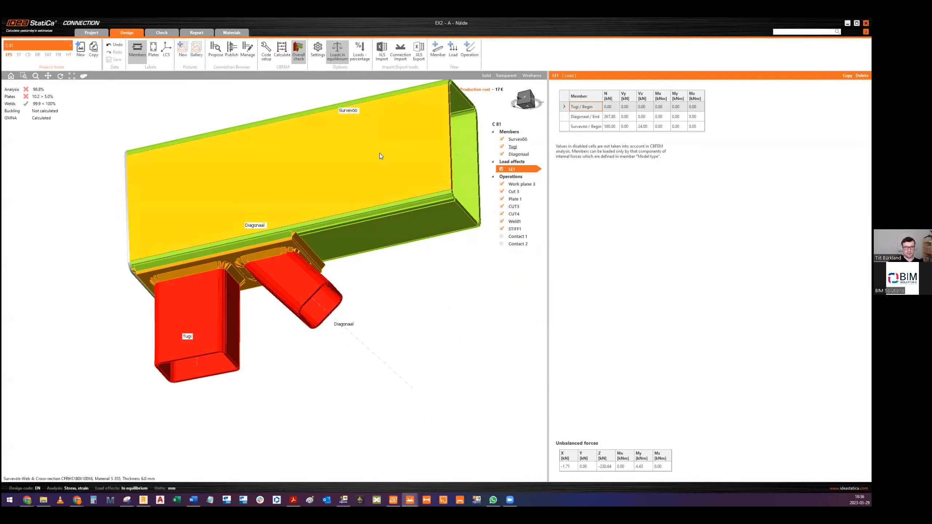
left_click(486, 77)
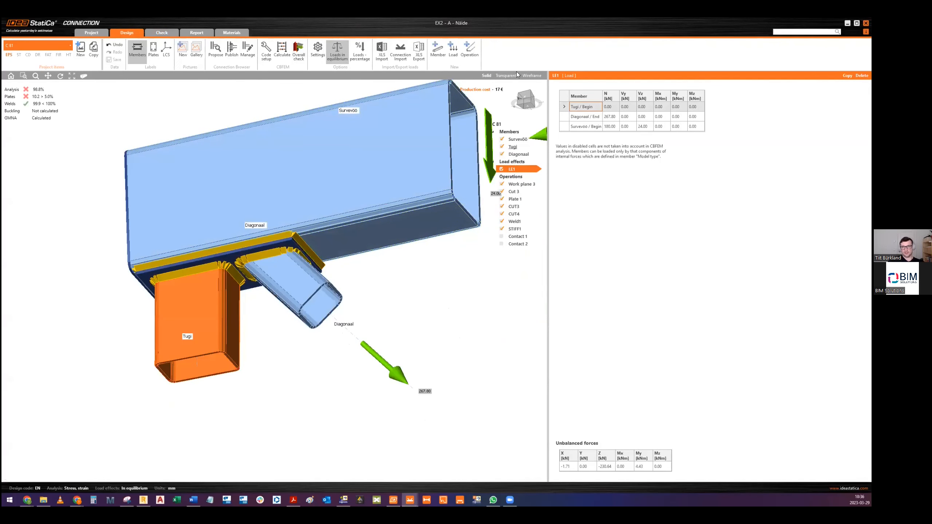
left_click(506, 76)
middle_click_drag(322, 171, 325, 189)
scroll(147, 284, "up", 4)
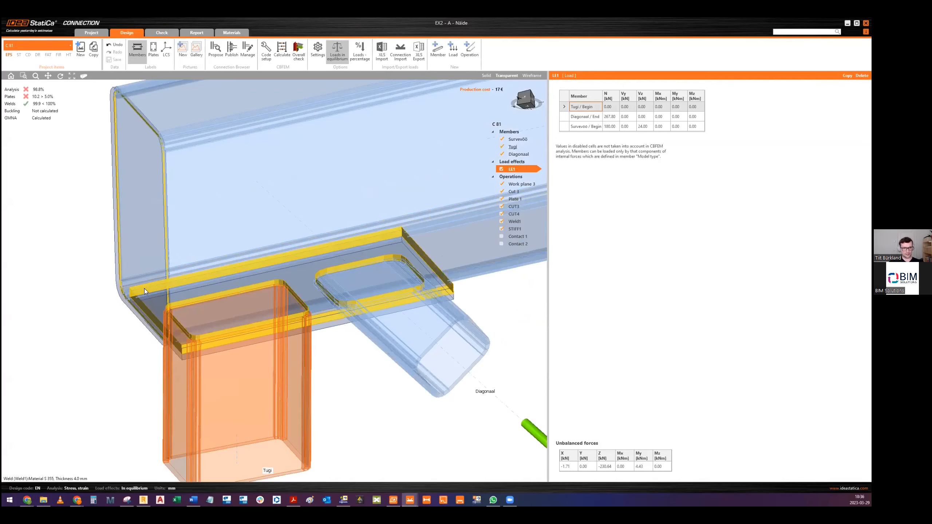
middle_click_drag(456, 300, 416, 277)
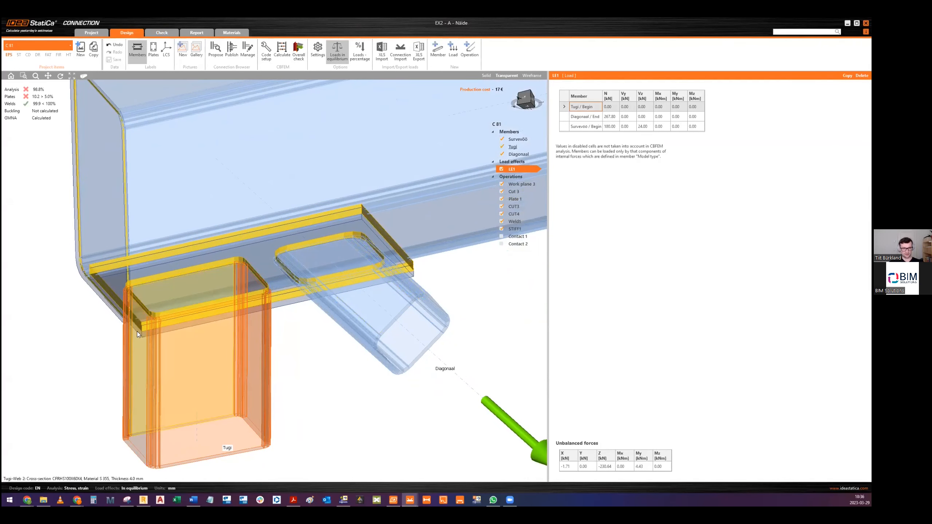
scroll(104, 283, "down", 4)
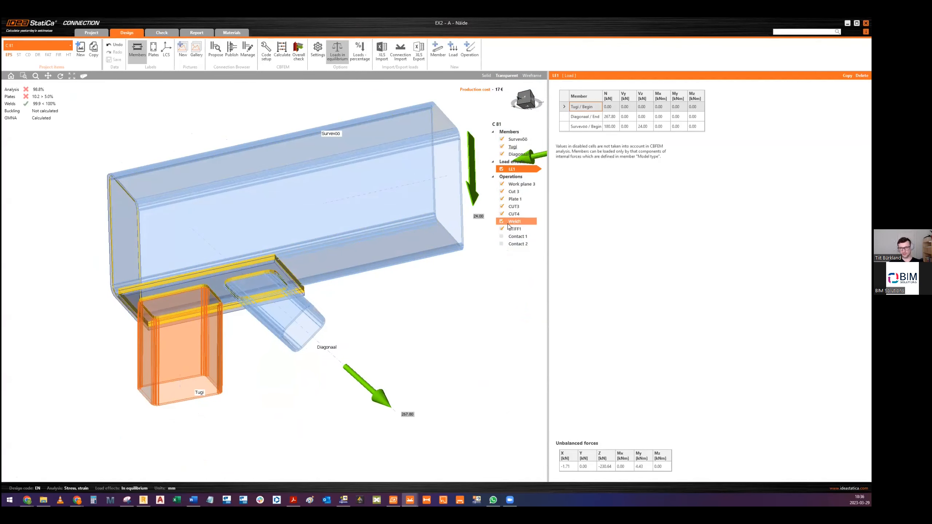
Step: Add a bolt/anchor grid or contact operation to joint C 81 with Contact as its fastener
left_click(469, 53)
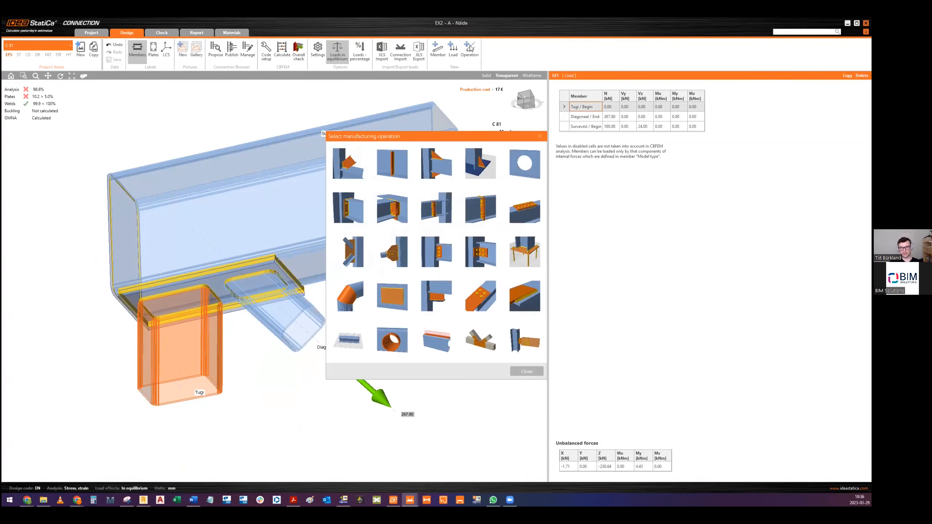
left_click(474, 293)
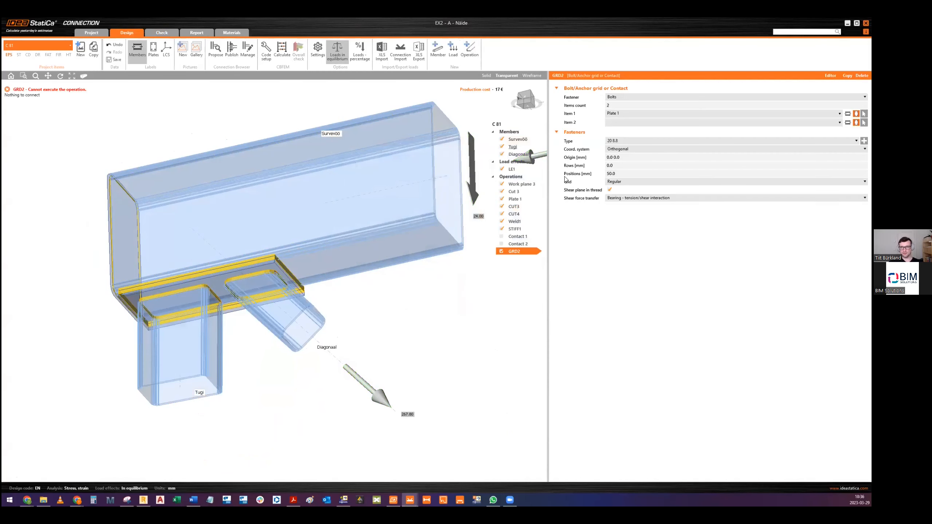
left_click(636, 97)
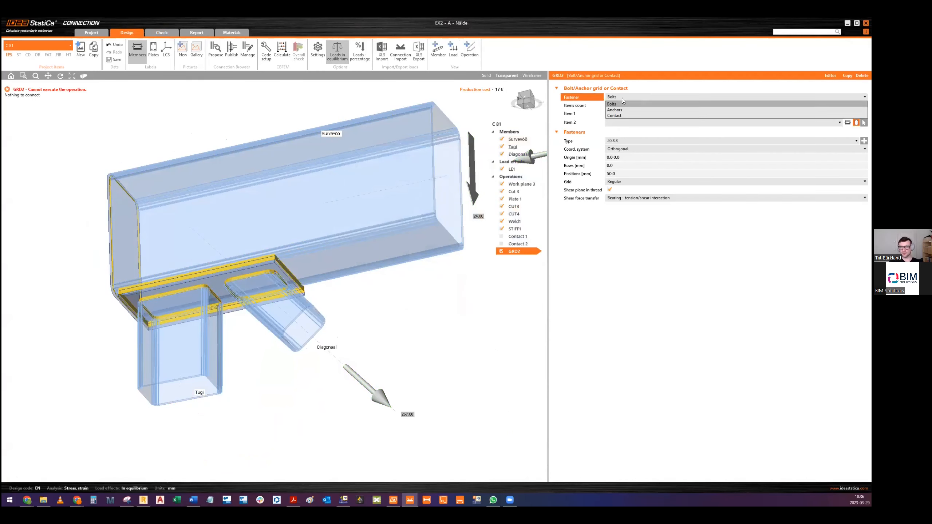
left_click(620, 114)
Step: Define the contact between the Survevöö chord's Web 3 and Plate 1
left_click(584, 106)
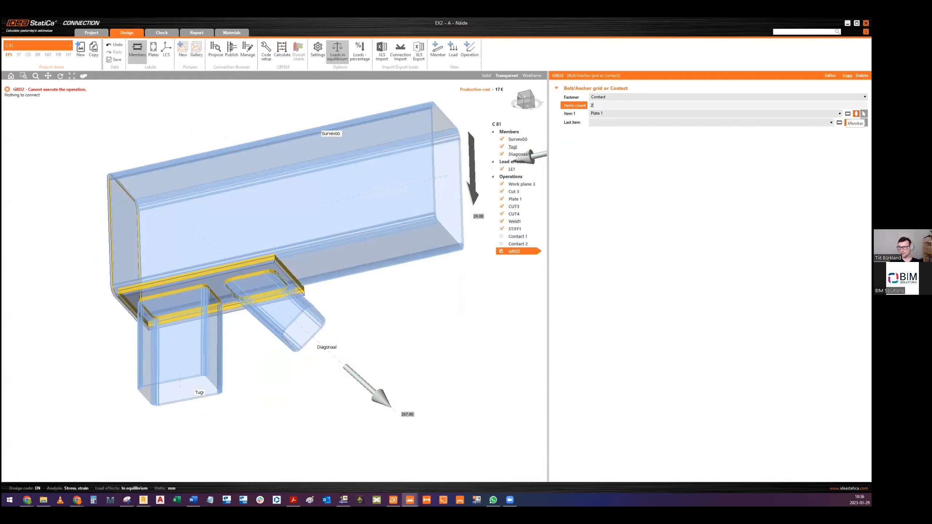
left_click(847, 113)
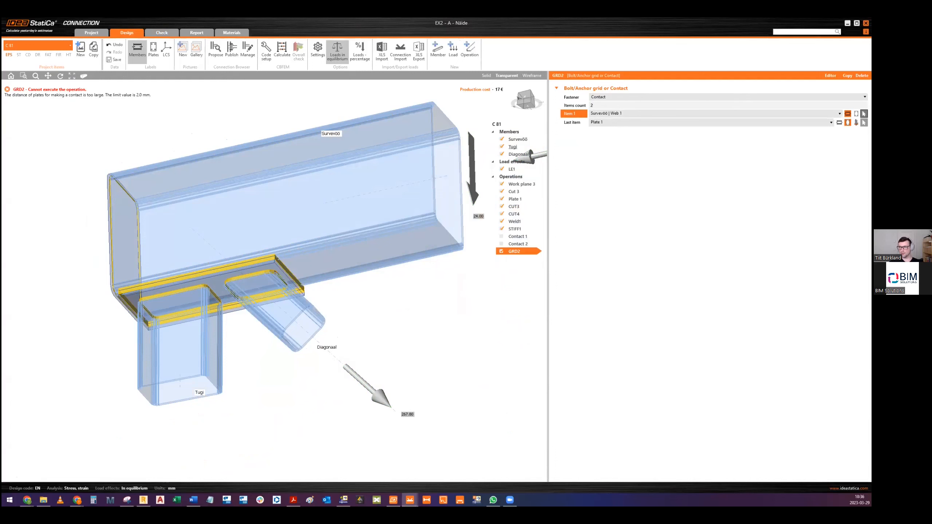
left_click(446, 237)
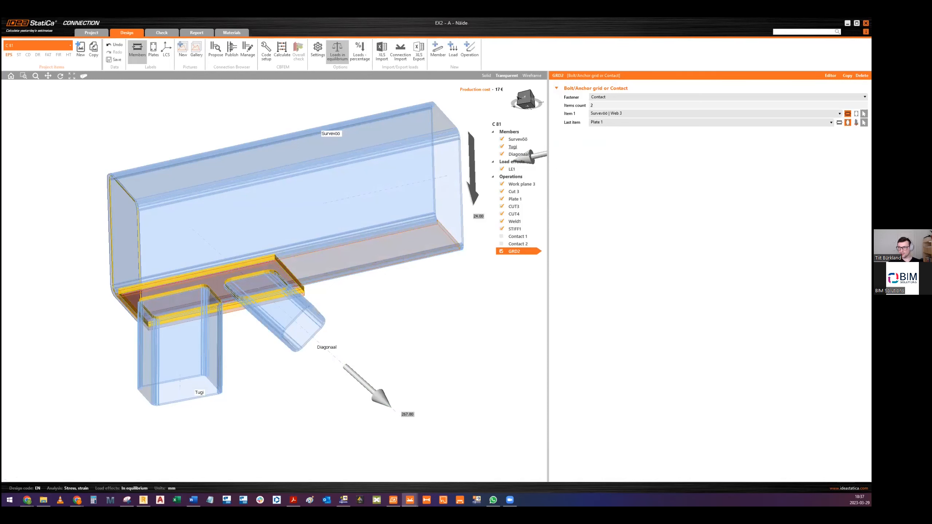
left_click(864, 122)
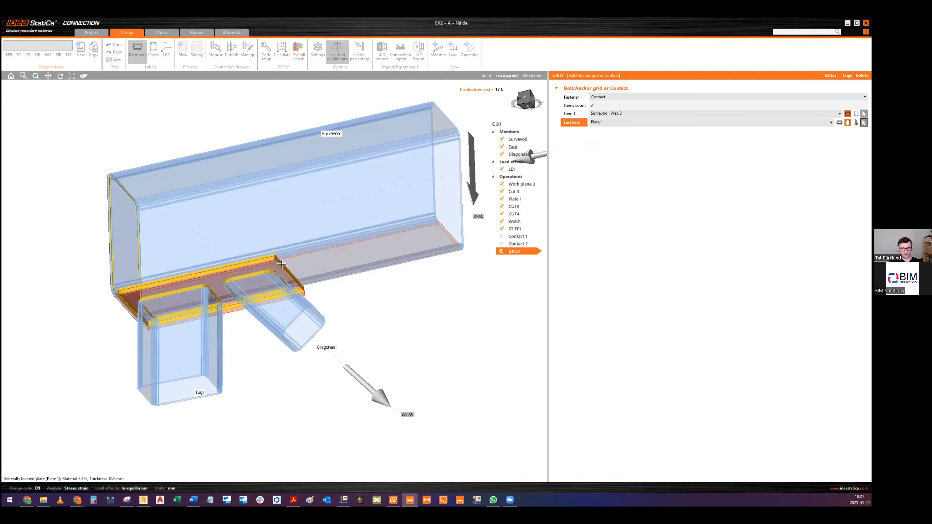
scroll(274, 263, "up", 5)
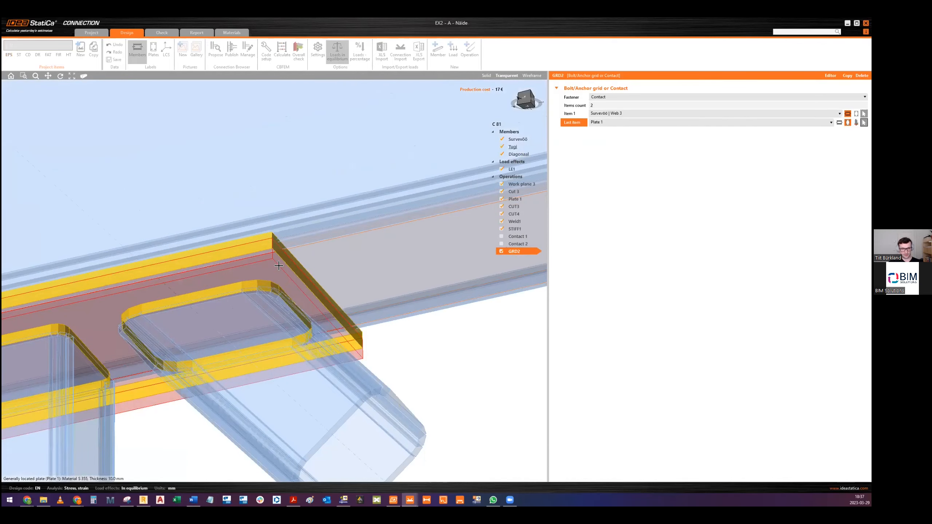
left_click(287, 265)
Step: Inspect the contact area between the chord and Plate 1 from below, switching operation GRD2 off and on
scroll(297, 262, "down", 5)
middle_click_drag(297, 261, 333, 250)
scroll(311, 252, "up", 5)
scroll(358, 233, "down", 5)
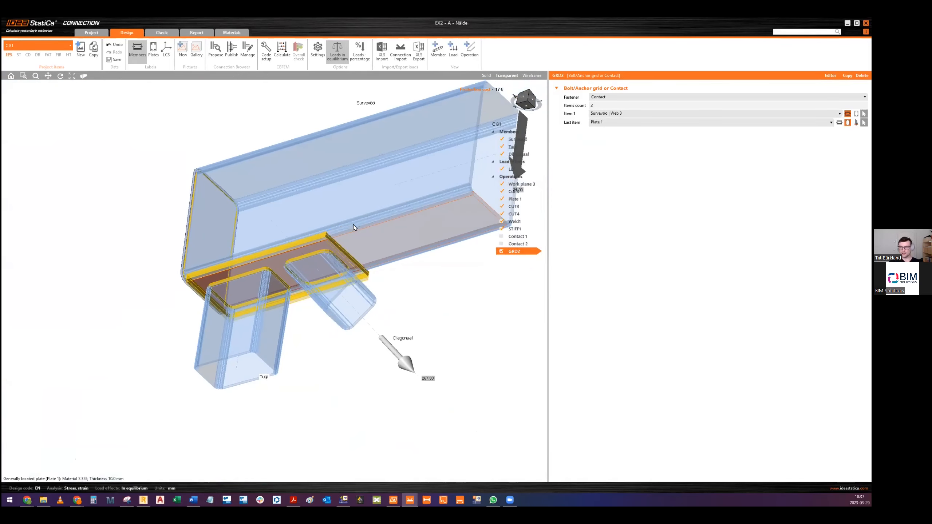
scroll(285, 272, "up", 5)
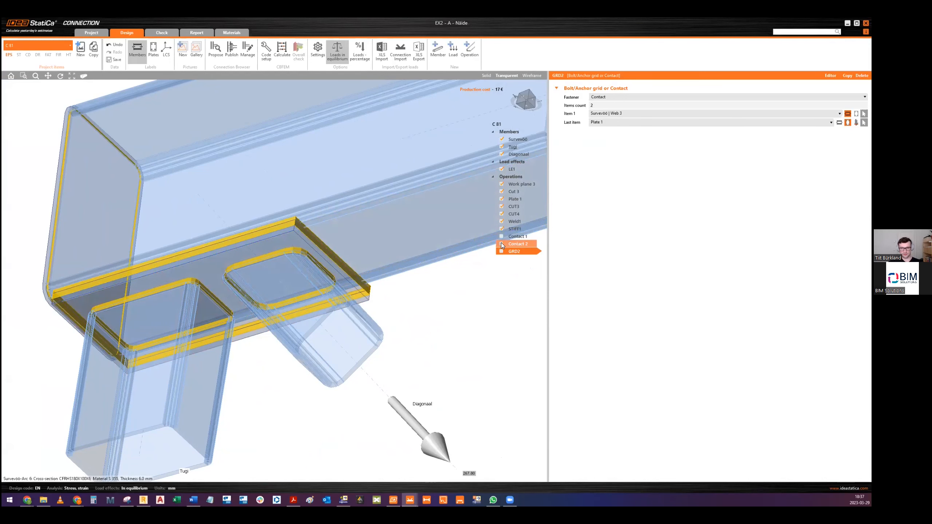
left_click(501, 251)
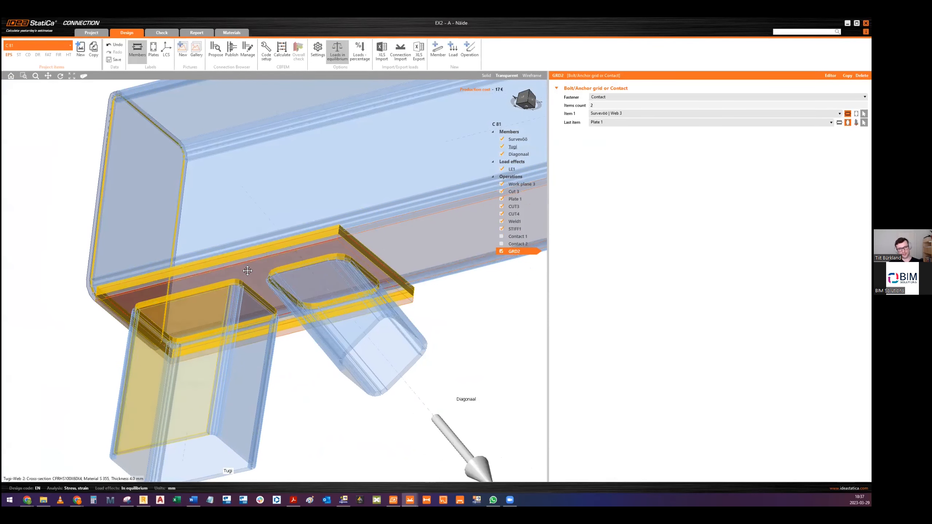
middle_click_drag(243, 290, 283, 259)
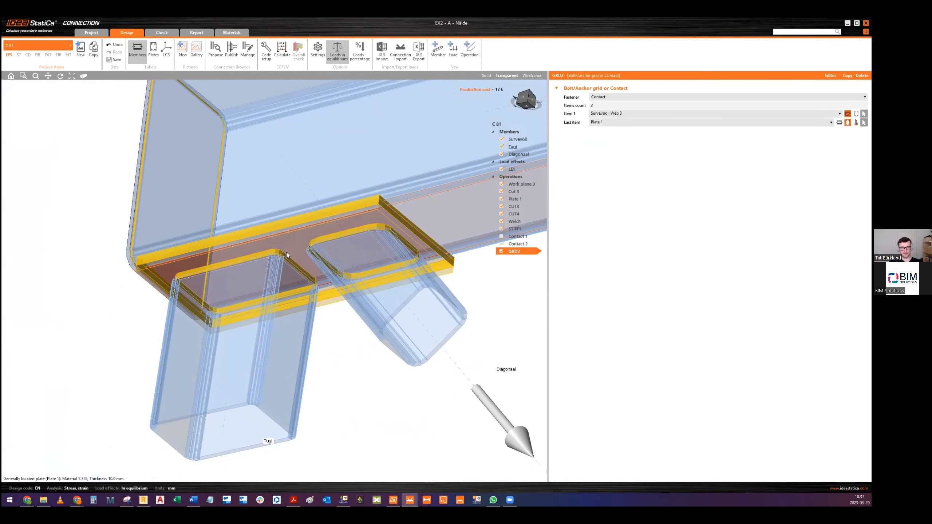
right_click_drag(276, 261, 290, 283)
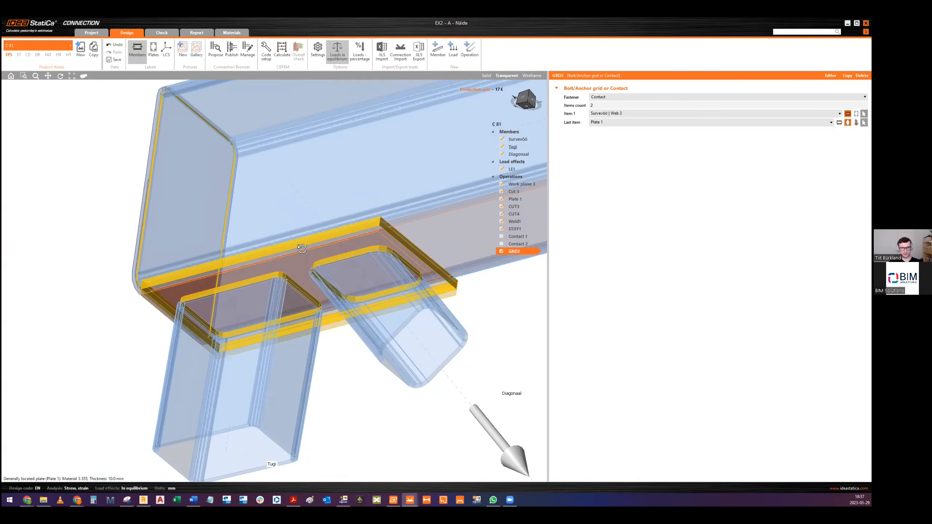
Step: Calculate joint C 81 with the new contact included and view the overall check in 3D
left_click(517, 96)
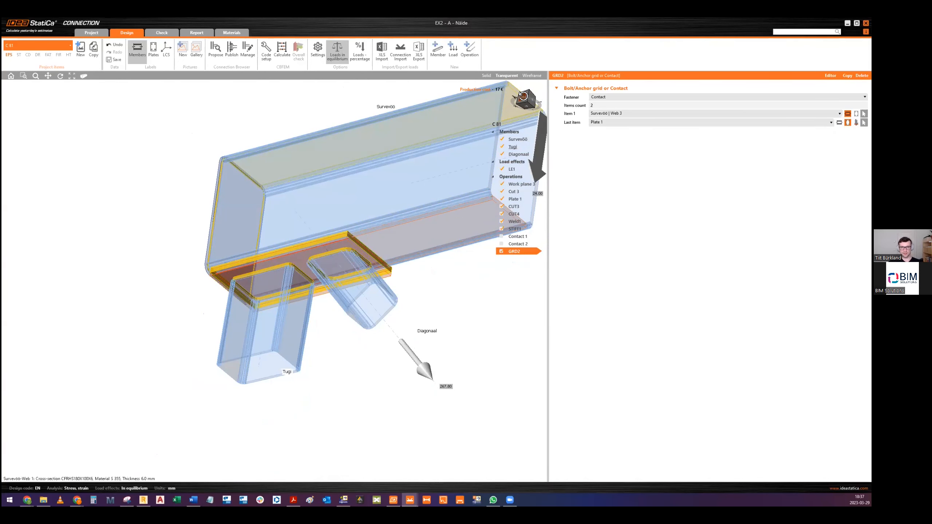
left_click(523, 96)
mouse_move(414, 177)
middle_mouse_down()
mouse_move(289, 193)
mouse_move(416, 178)
middle_mouse_up()
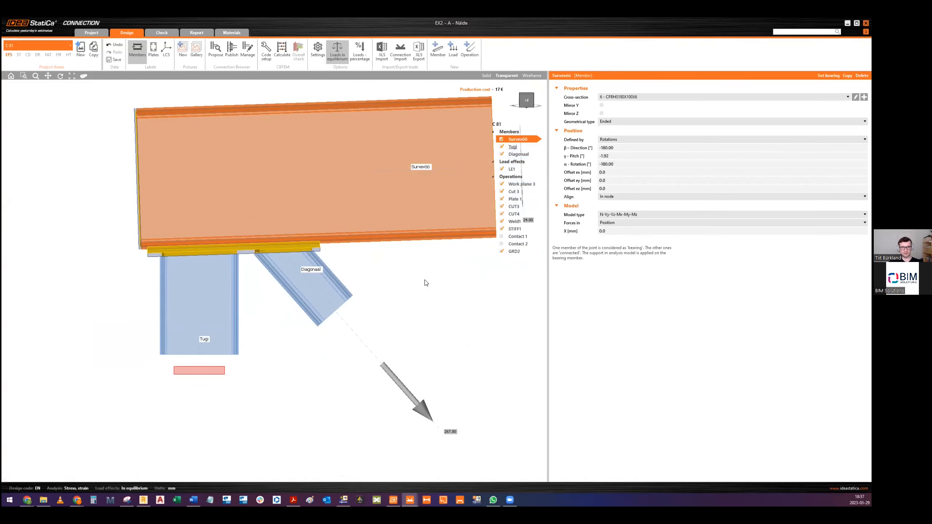
left_click(281, 53)
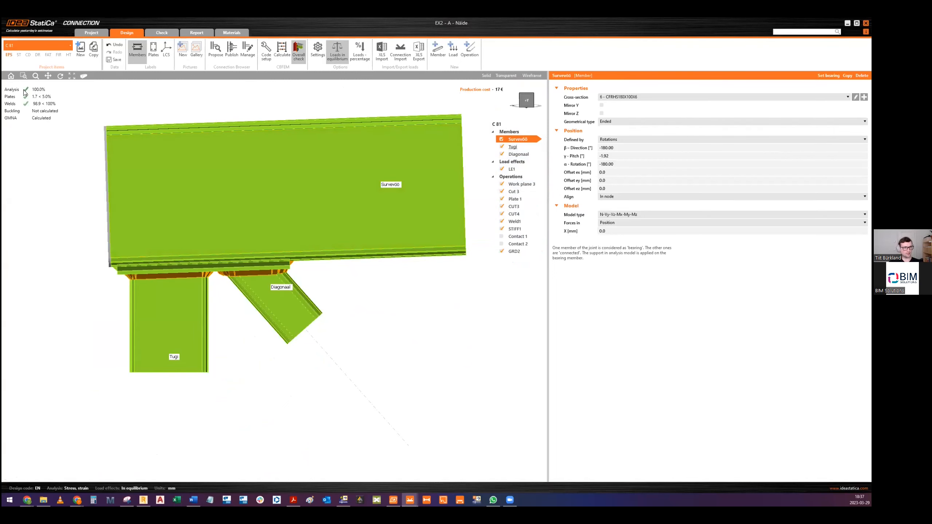
right_click_drag(281, 166, 434, 101)
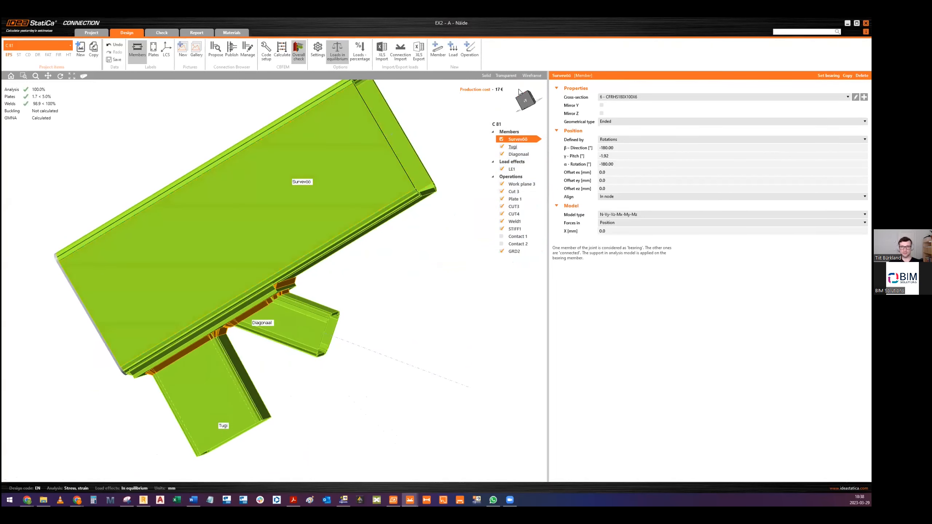
left_click(528, 95)
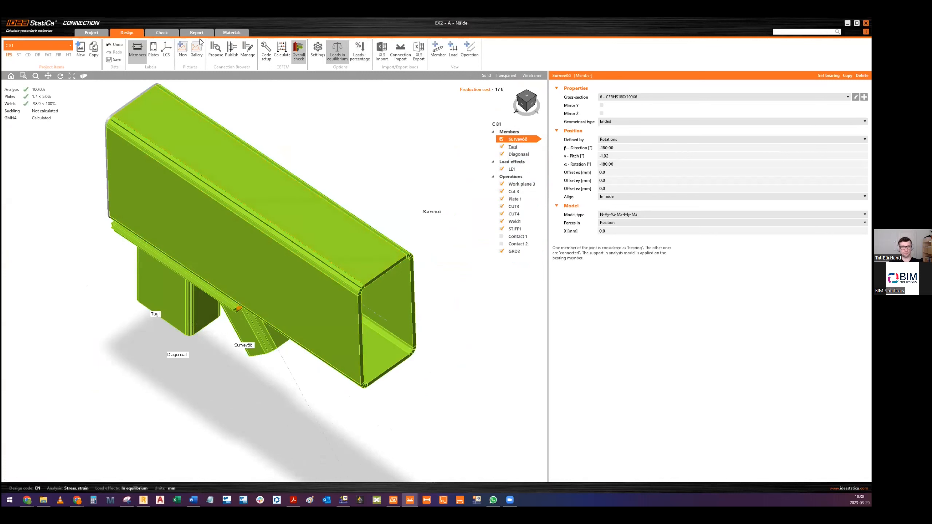
Step: Show the equivalent stress on the deformed mesh and view Plate 1 and both braces from below
left_click(164, 33)
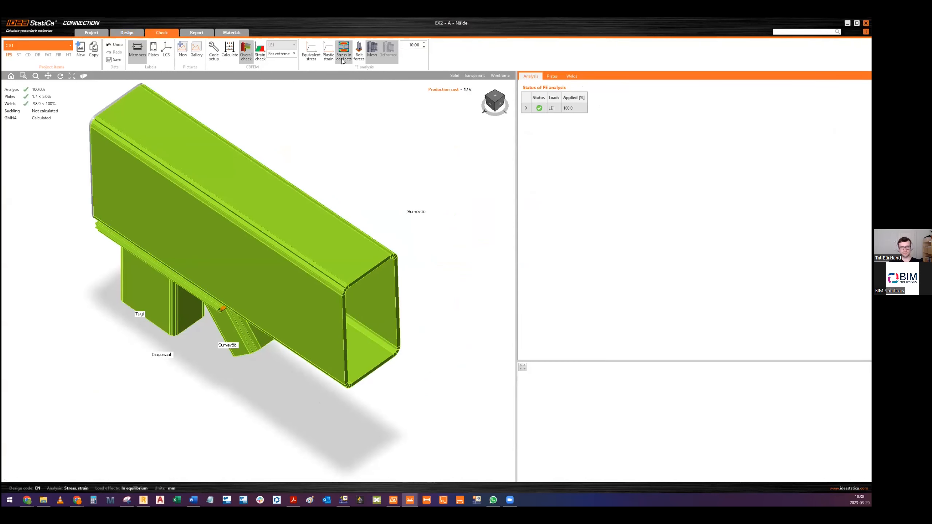
left_click(310, 55)
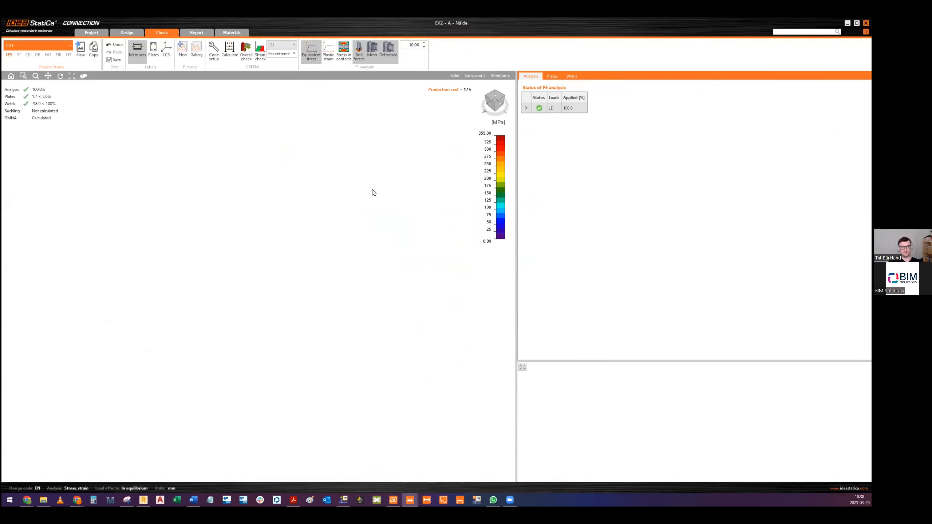
middle_click_drag(263, 288, 288, 257)
middle_click_drag(207, 254, 232, 96, "ctrl")
scroll(194, 301, "up", 4)
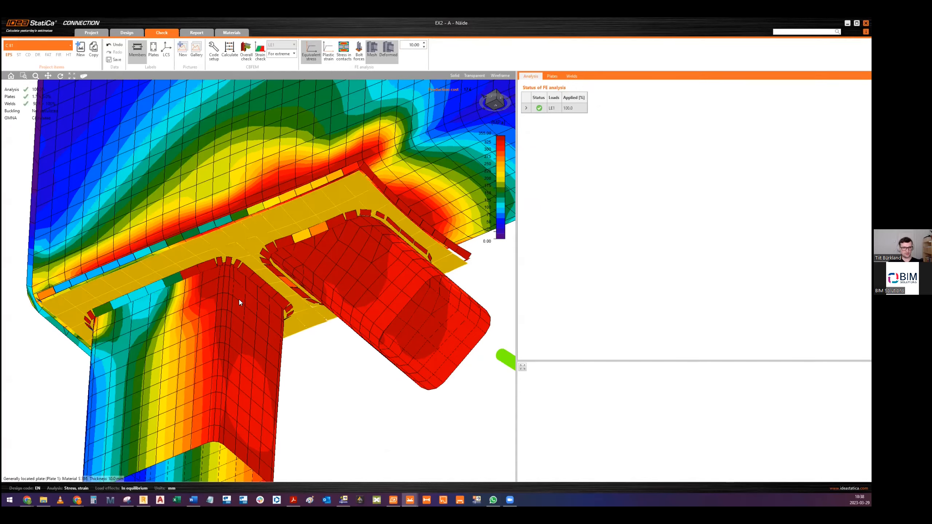
Step: Examine the stresses in the chord's contact face and the deformation of Plate 1 from below and from the side
scroll(323, 209, "down", 3)
middle_click_drag(289, 226, 346, 260, "ctrl")
scroll(346, 260, "up", 2)
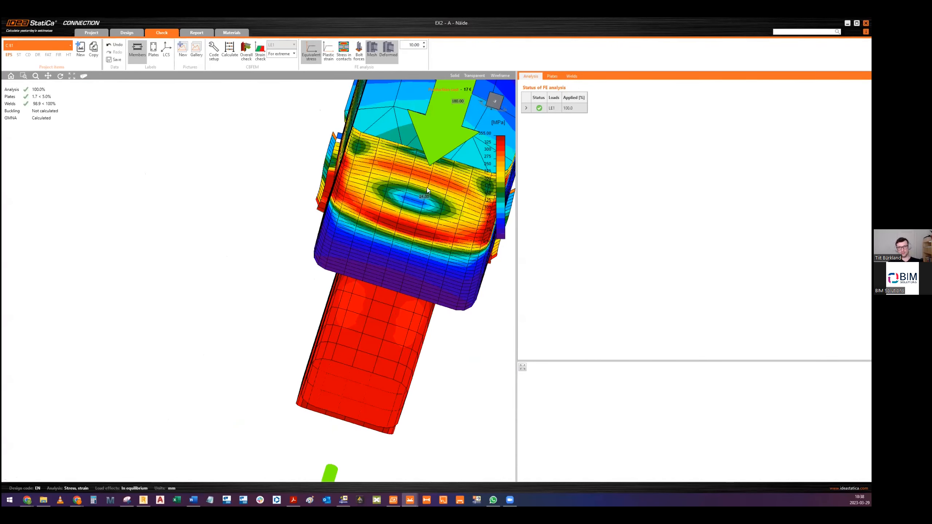
scroll(425, 202, "down", 2)
middle_click_drag(425, 202, 181, 247, "ctrl")
middle_click_drag(380, 152, 368, 158, "ctrl")
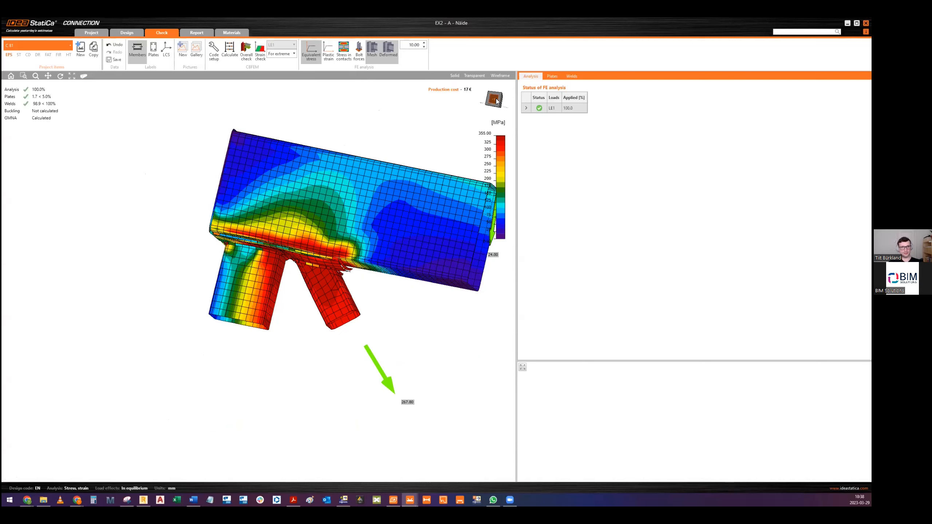
left_click(492, 98)
middle_click_drag(341, 193, 378, 171)
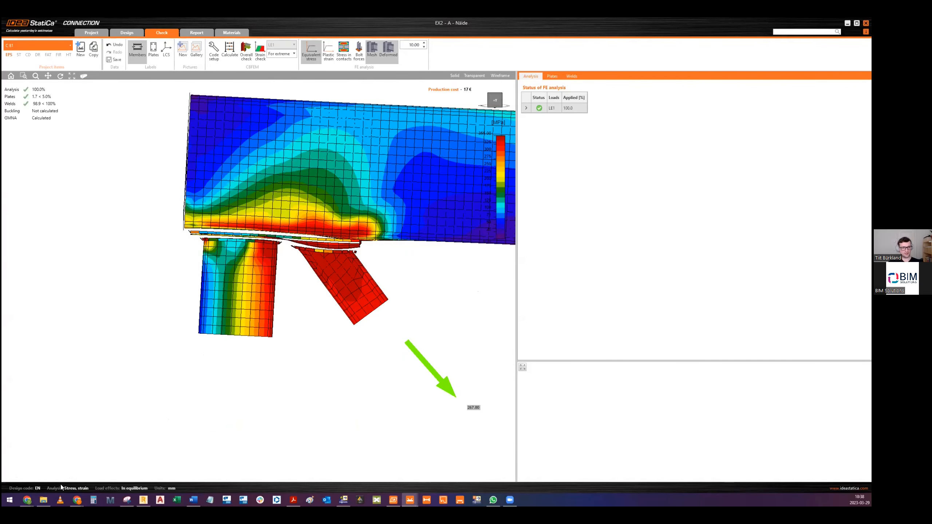
Step: Switch to the Google Slides presentation, view the Sõlm 2 slide comparing GMNA on and off, and return to IDEA StatiCa
mouse_move(28, 499)
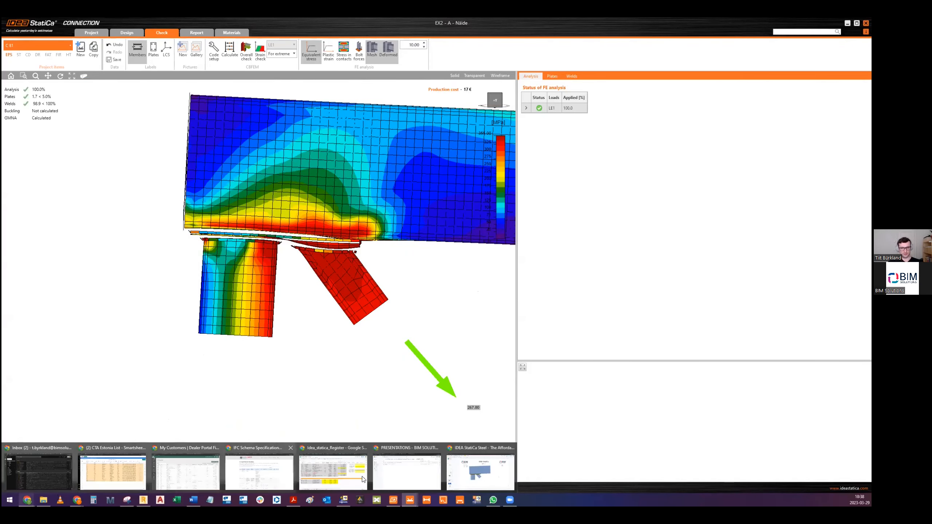
left_click(477, 468)
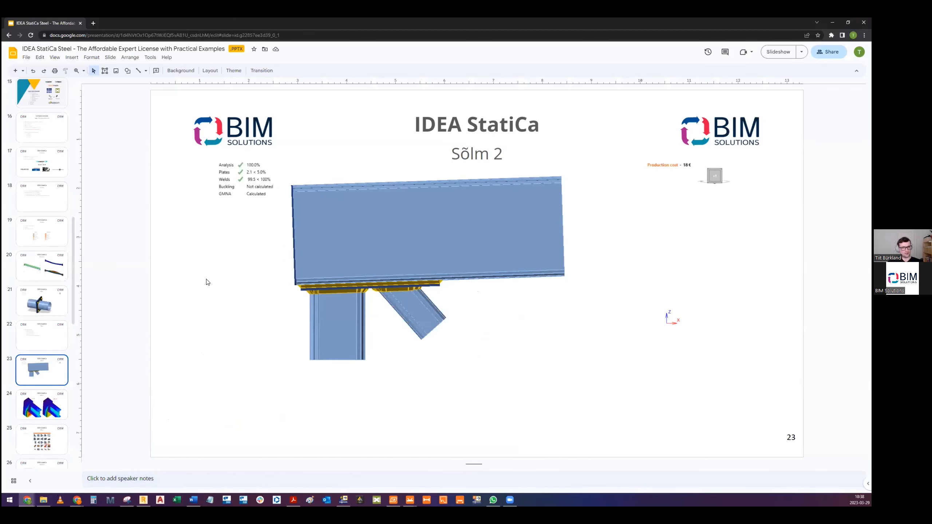
scroll(206, 281, "down", 1)
left_click(832, 23)
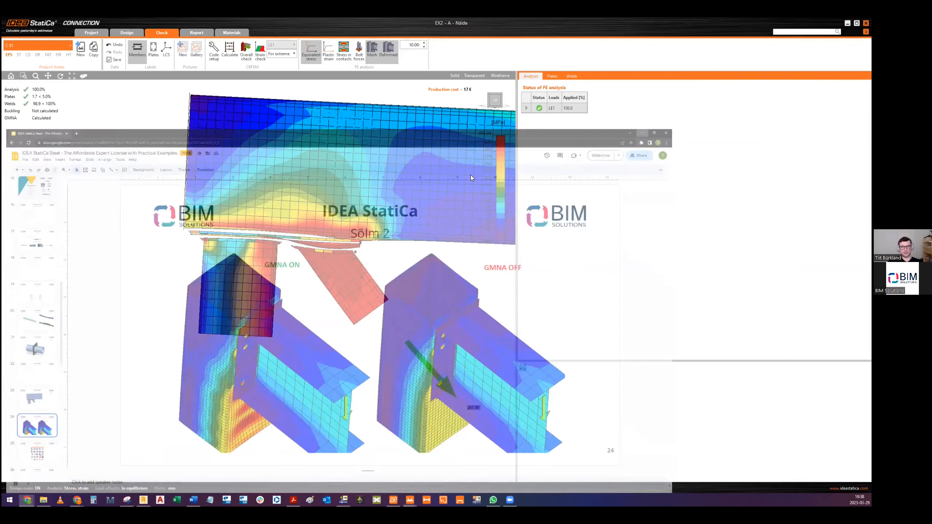
Step: Examine the equivalent stress on the deformed chord, Plate 1 and braces of joint C 81 from the side and in 3D
middle_click_drag(334, 193, 250, 233)
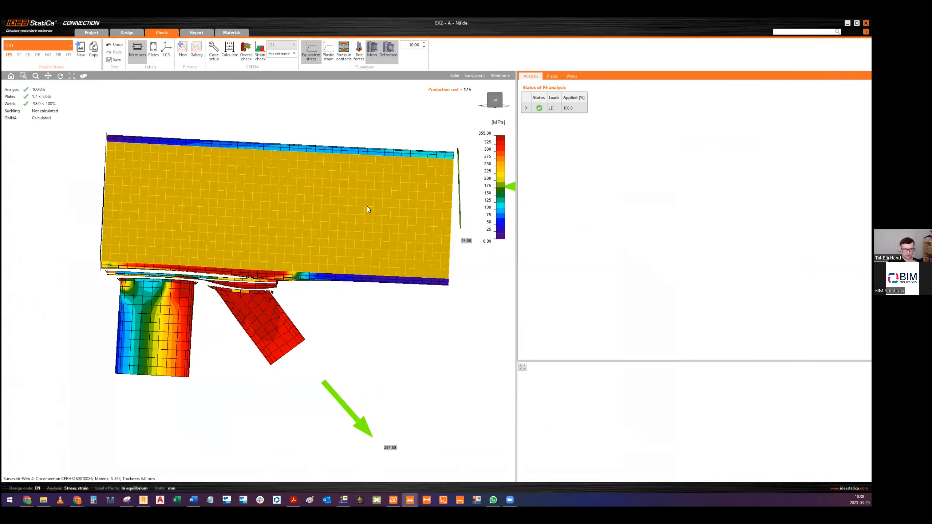
middle_click_drag(288, 199, 317, 212)
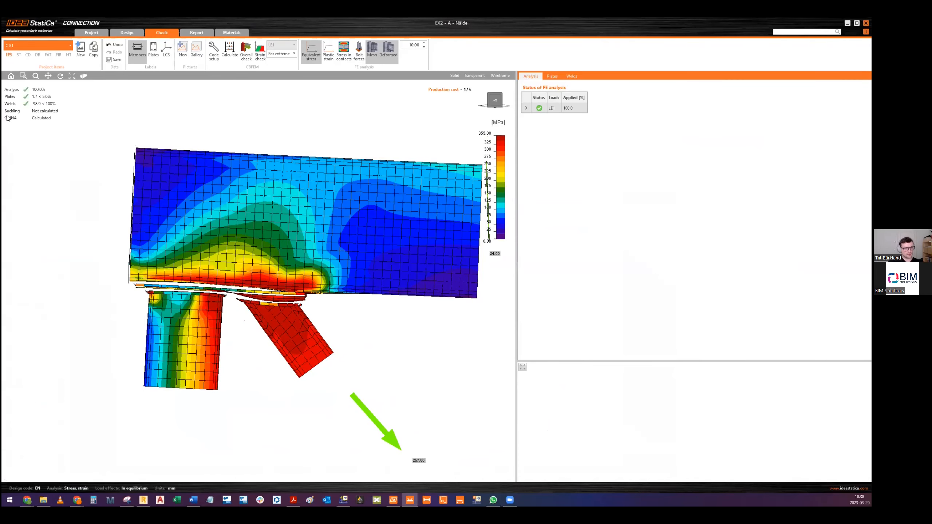
middle_click_drag(186, 208, 230, 195)
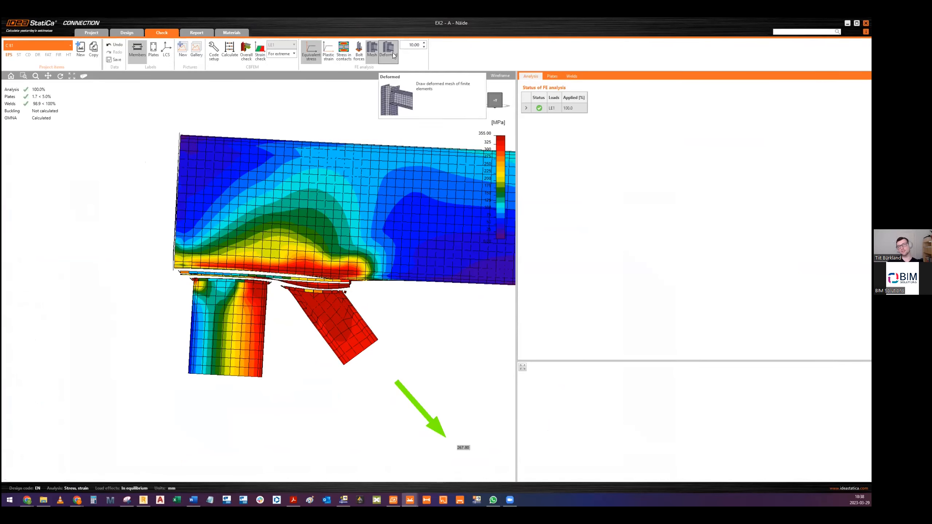
middle_click_drag(432, 181, 341, 187)
right_click_drag(341, 190, 251, 259)
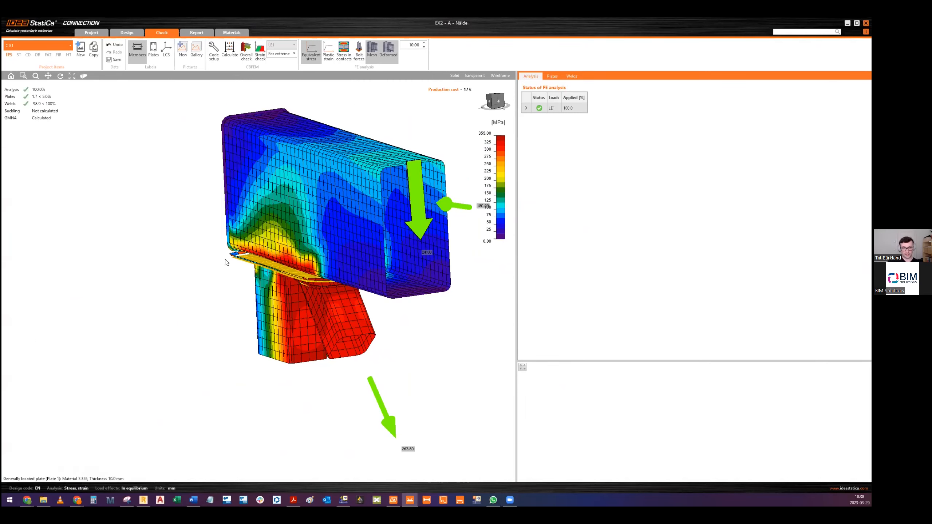
scroll(226, 260, "up", 3)
scroll(241, 258, "down", 3)
scroll(252, 245, "down", 2)
right_click_drag(275, 227, 293, 209)
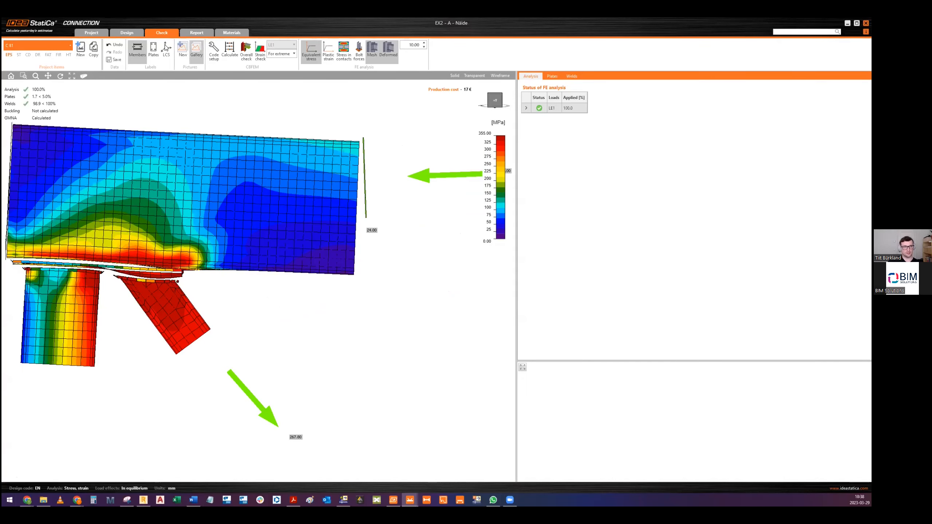
middle_click_drag(316, 179, 433, 167)
Step: Return to the design model of joint C 81 and view the available manufacturing operations, including the contact operation
left_click(127, 32)
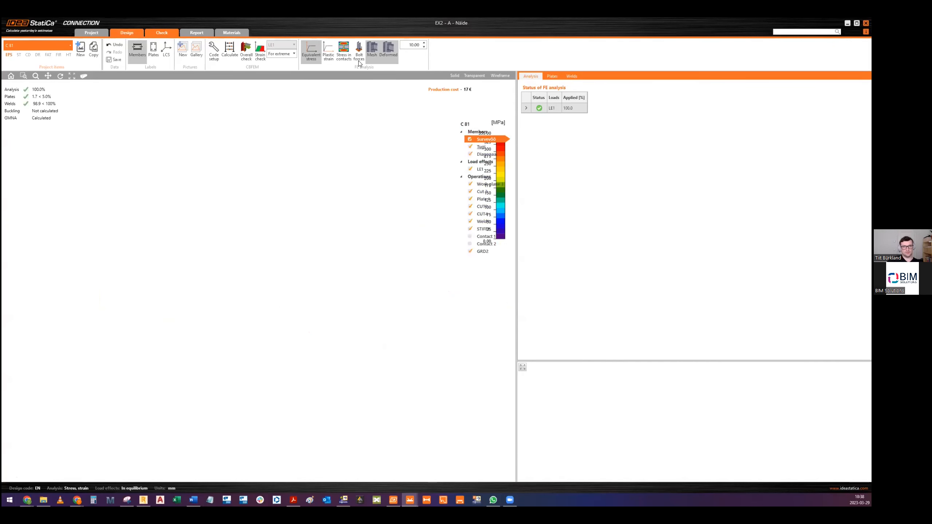
left_click(469, 49)
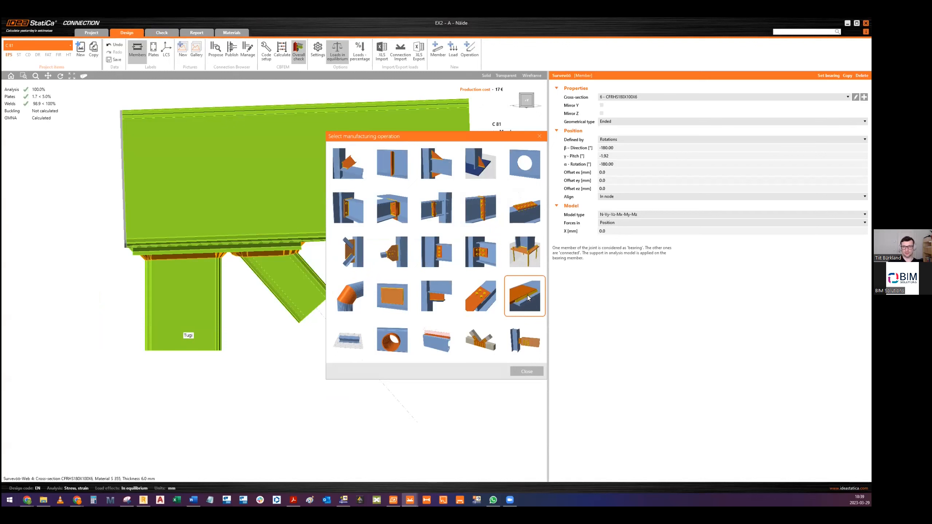
key("Escape")
middle_click_drag(253, 189, 264, 201)
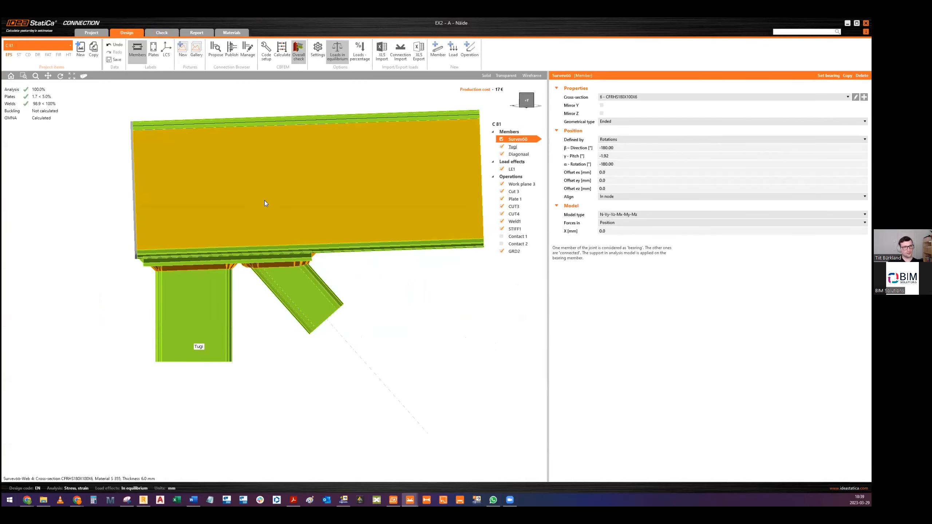
middle_click_drag(11, 128, 27, 128)
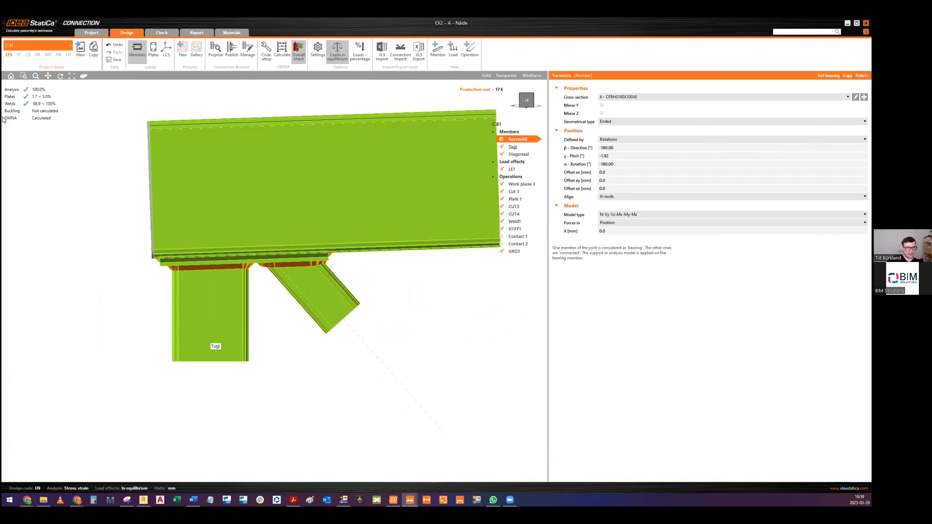
middle_click_drag(114, 181, 145, 201)
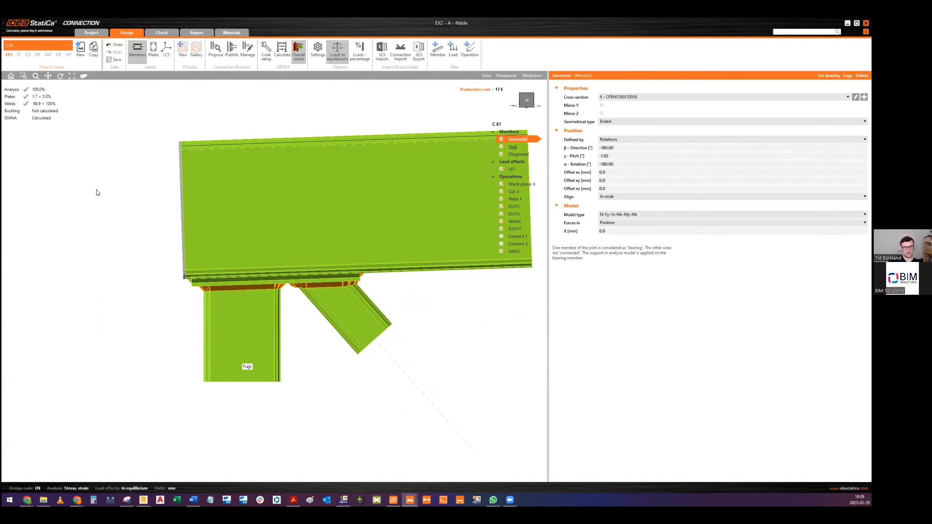
Step: Switch to the Idea Statica 2022c - Steel PDF in Acrobat Reader, view the Expert edition features, and return to IDEA StatiCa
left_click(293, 499)
scroll(282, 321, "up", 10)
scroll(282, 321, "up", 1)
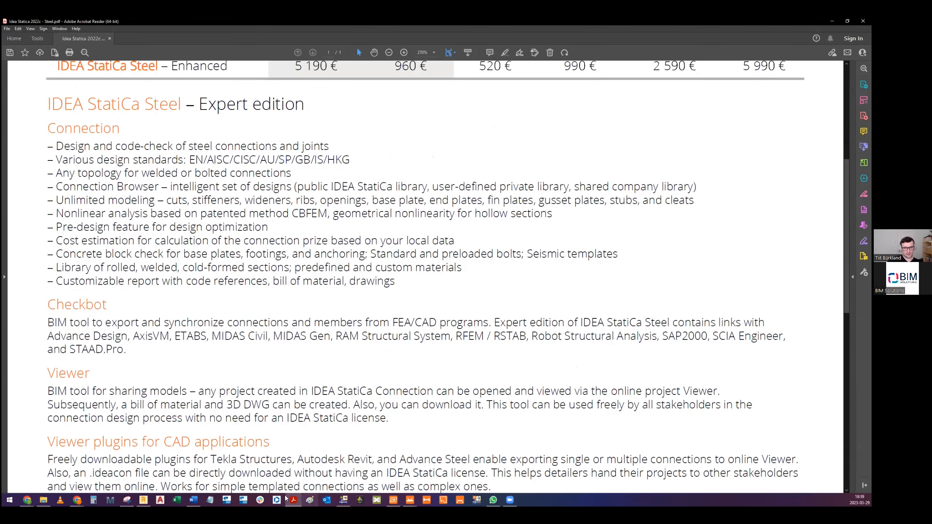
key("alt+Tab")
middle_click_drag(303, 262, 293, 265)
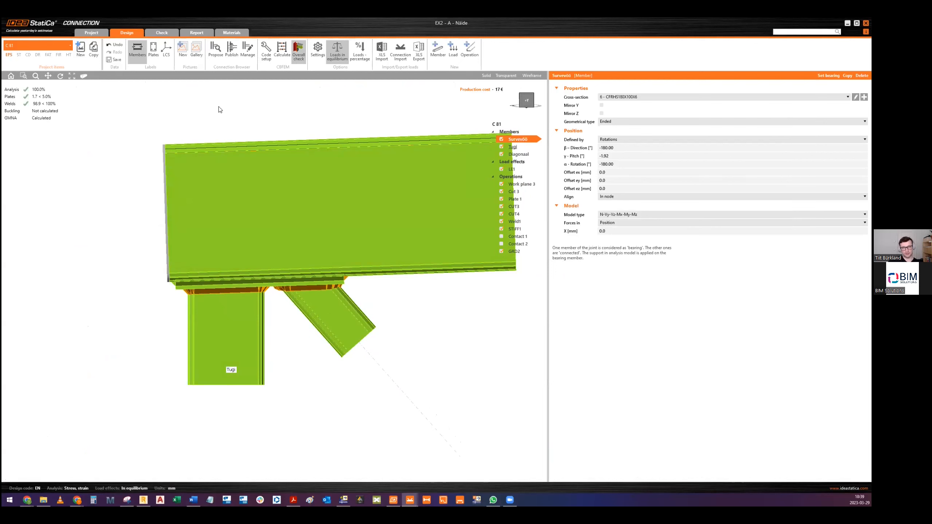
Step: Check the geometrical nonlinearity (GMNA) option in the code and calculation settings and close them without saving
left_click(267, 55)
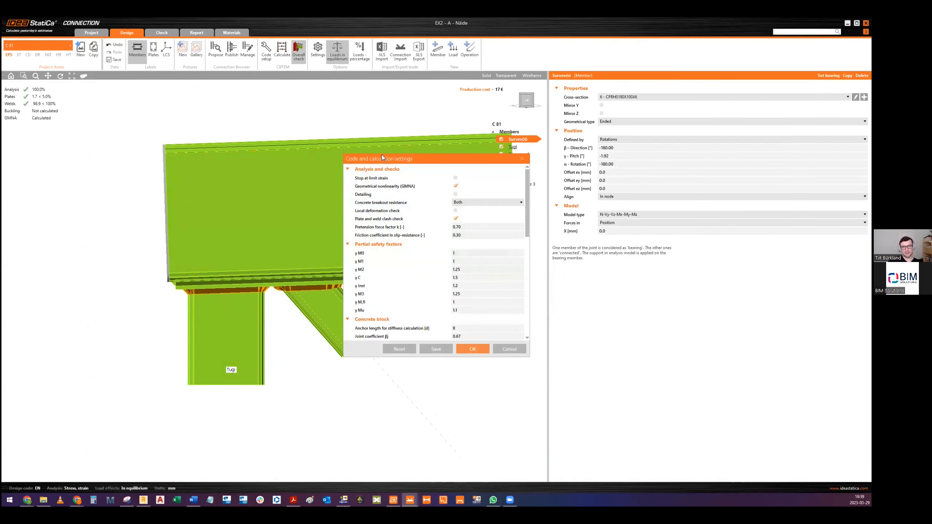
left_click_drag(382, 158, 269, 151)
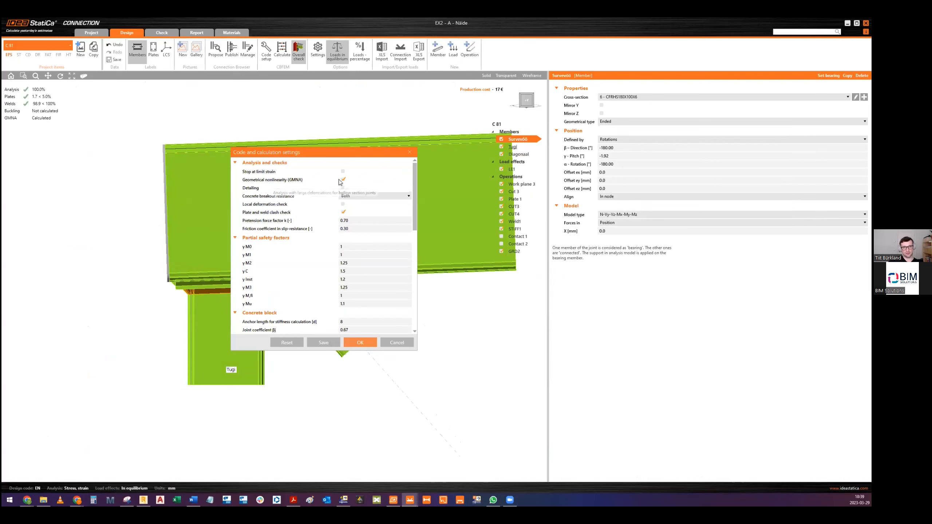
left_click(401, 344)
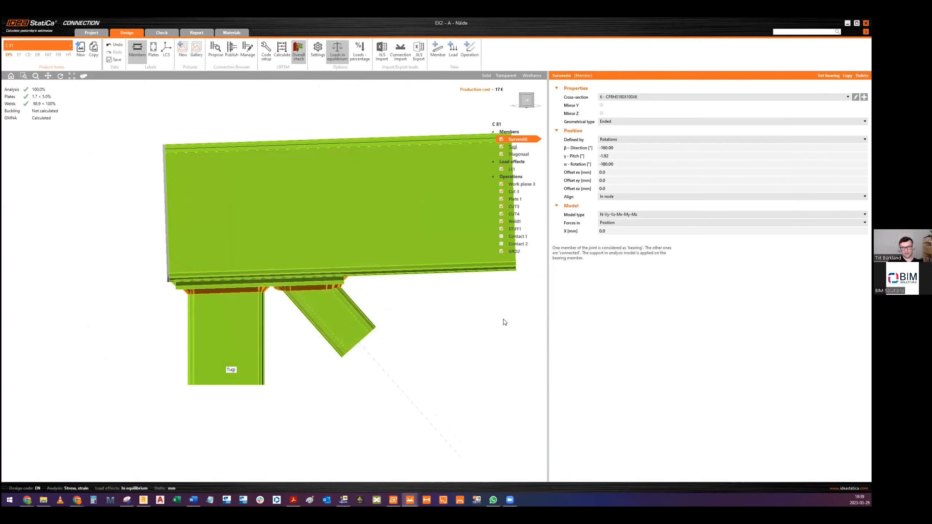
middle_click_drag(448, 315, 400, 318)
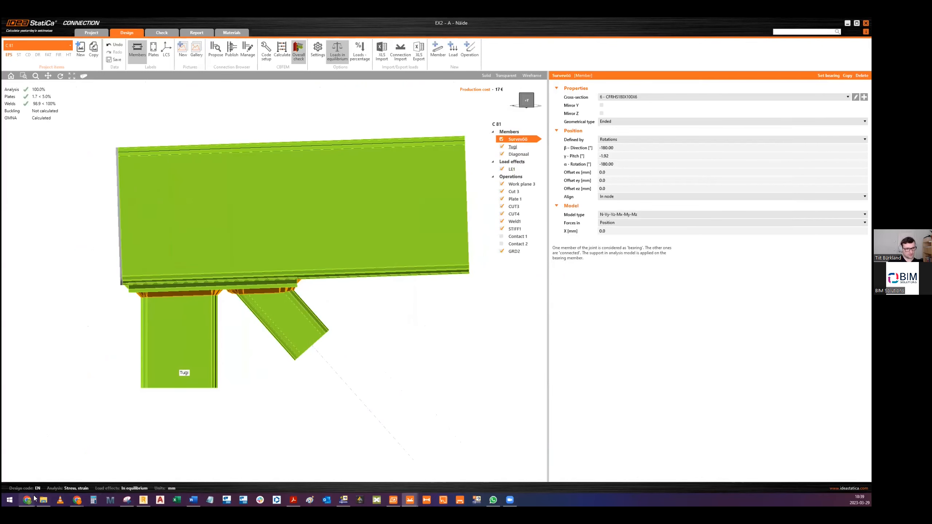
Step: Switch to the Google Slides presentation and present the Sõlm 2 slide comparing GMNA on and off at full screen
mouse_move(27, 499)
left_click(470, 474)
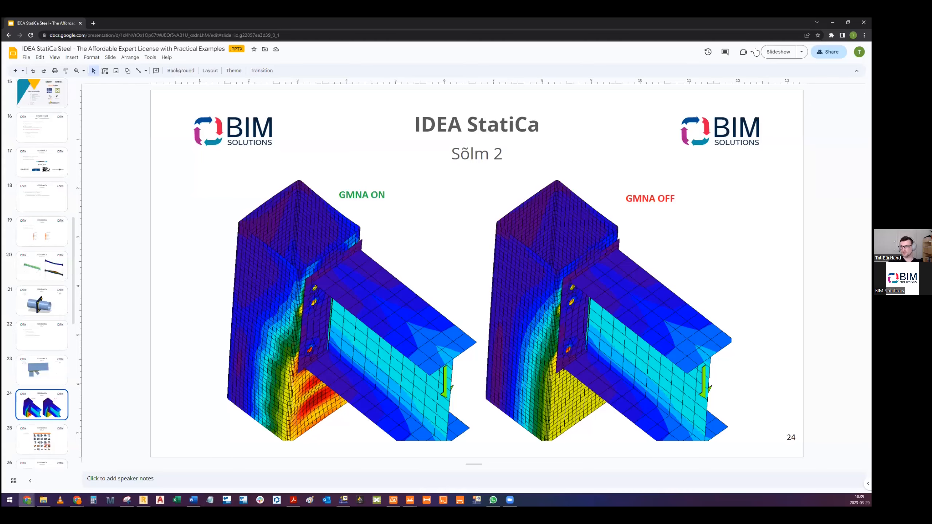
left_click(774, 52)
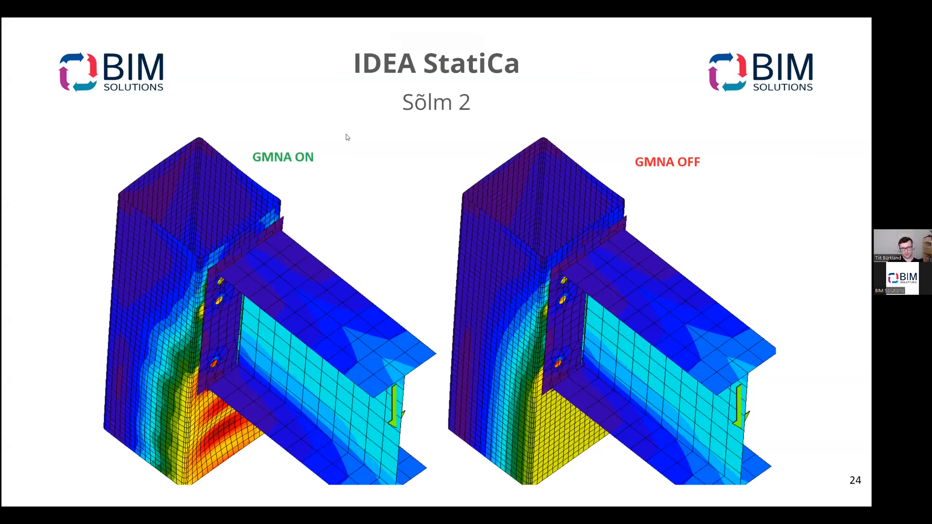
key("Escape")
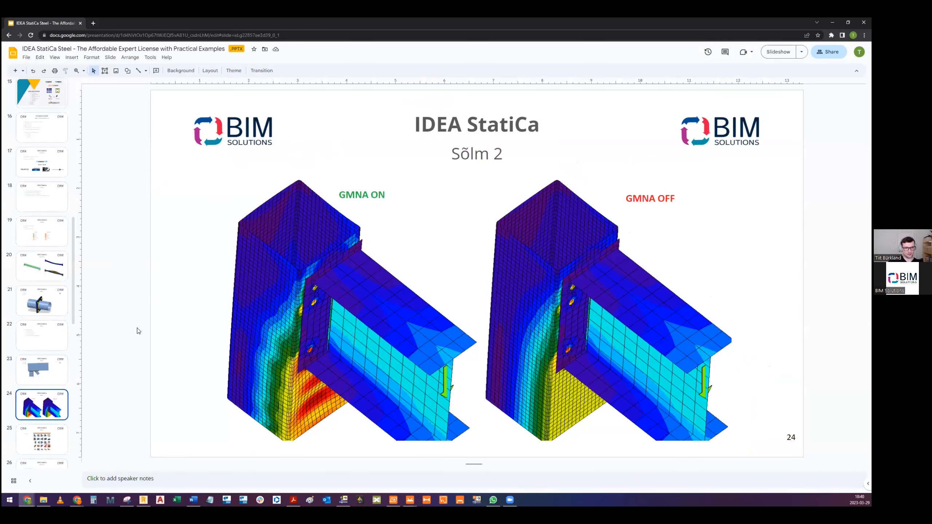
Step: View the Kontaktid slide 25 with the contact operations marked, and return to joint C 81 in IDEA StatiCa
left_click(44, 441)
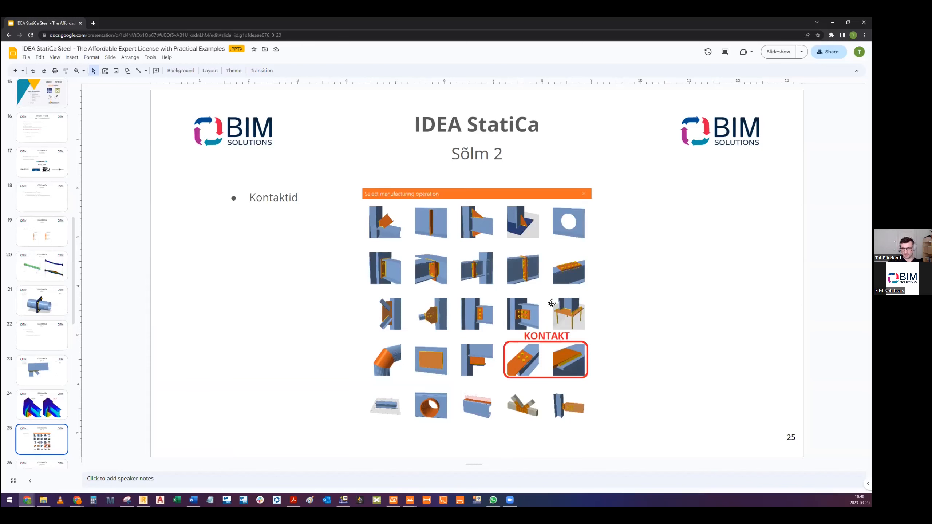
key("Up")
scroll(54, 315, "down", 2)
key("Down")
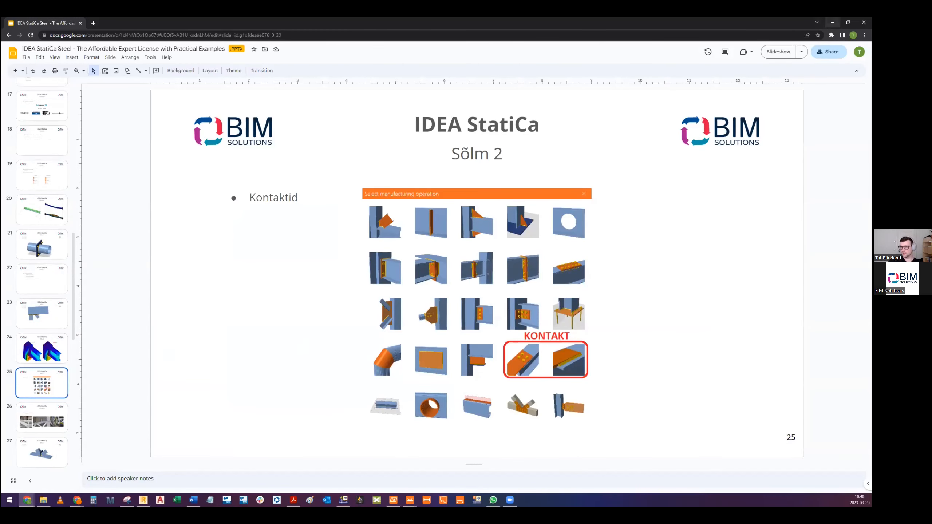
left_click(832, 23)
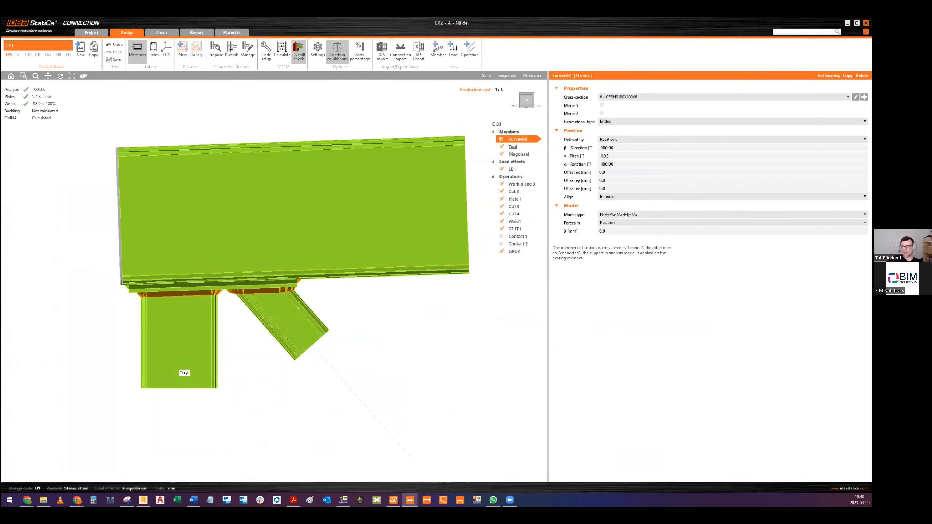
middle_click_drag(221, 293, 261, 272)
middle_click_drag(369, 207, 316, 226)
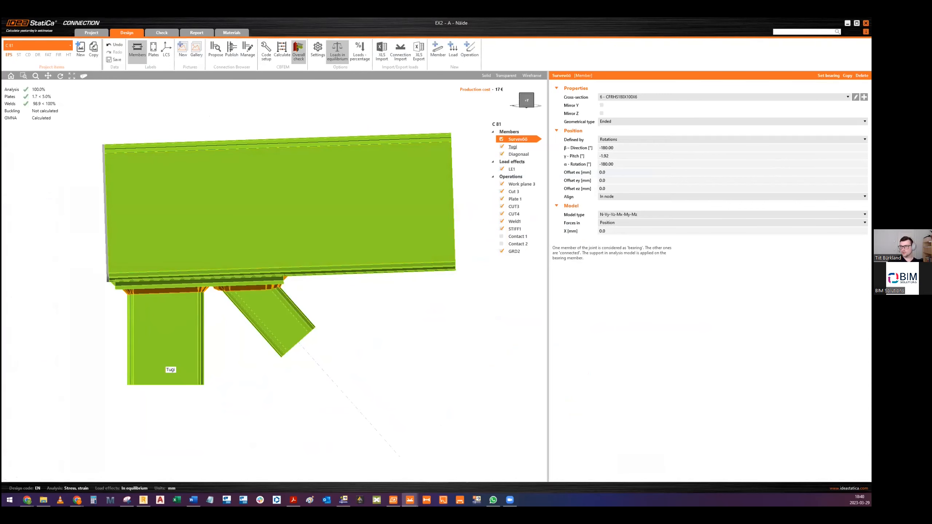
Step: Switch by way of the Robot Structural Analysis axial force results to the IDEA StatiCa project EX2 - Fermi toesõlm - Clean
key("alt+Tab")
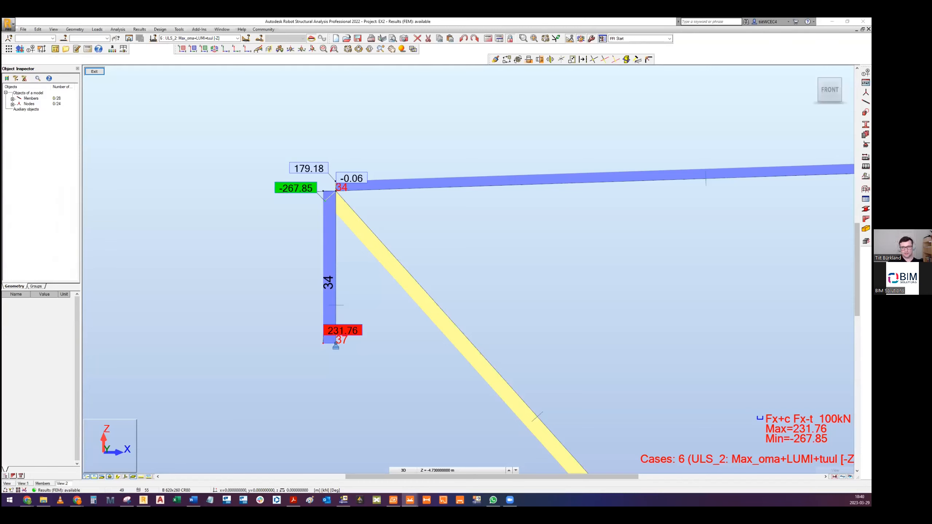
key("alt+Tab")
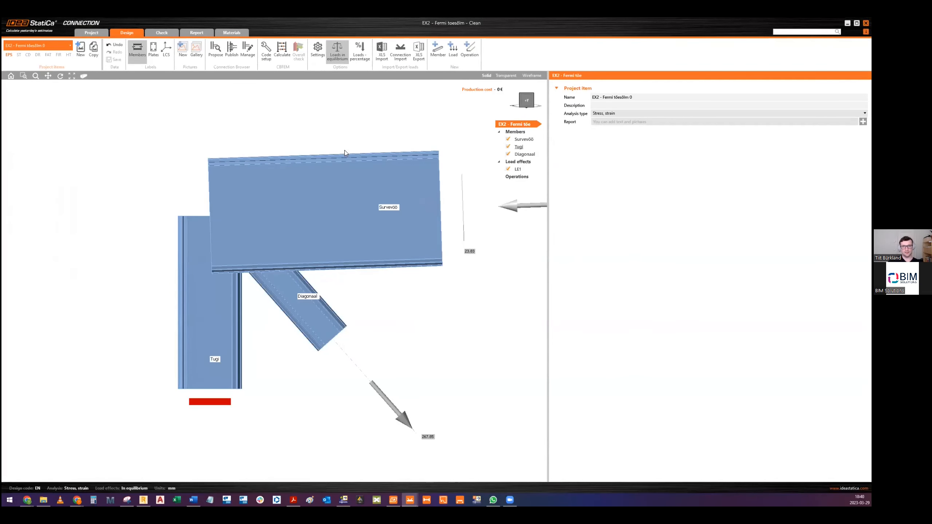
scroll(258, 208, "down", 2)
scroll(231, 256, "up", 1)
middle_click_drag(372, 300, 400, 296)
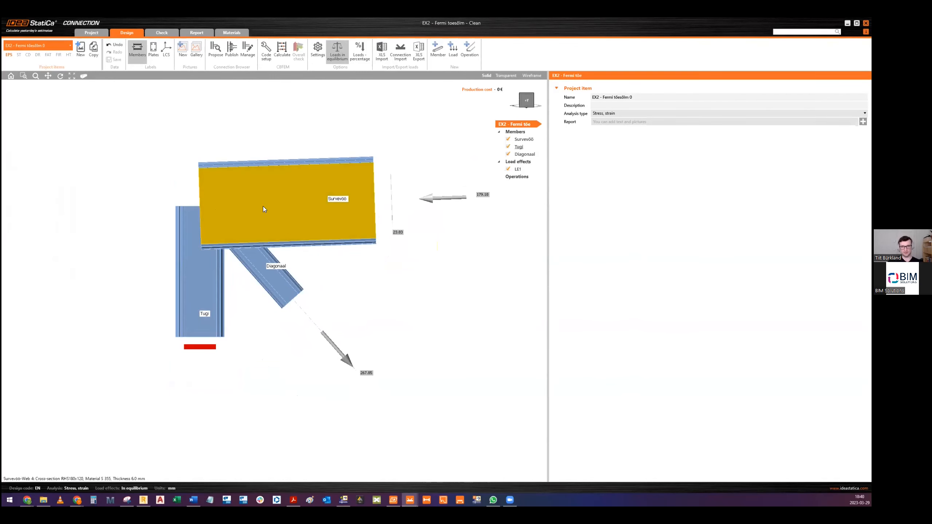
Step: Show load effect LE1 and examine the forces on the Tugi, Diagonaal and Survevöö members
left_click(524, 172)
middle_click_drag(436, 206, 369, 204)
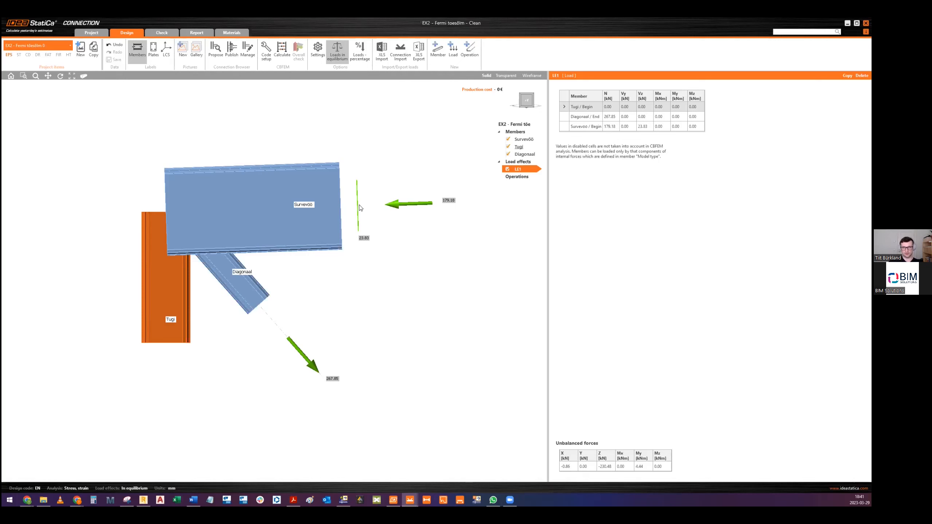
middle_click_drag(150, 338, 184, 318)
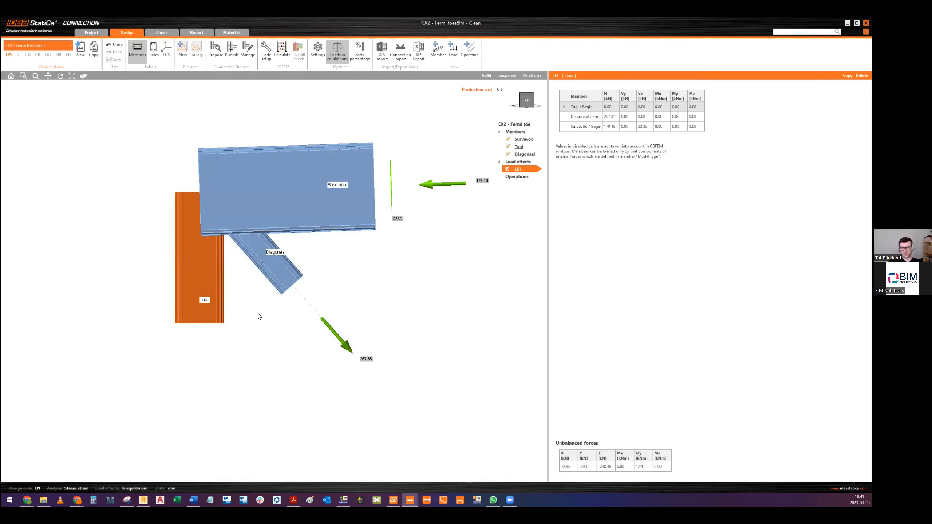
middle_click_drag(205, 174, 258, 200)
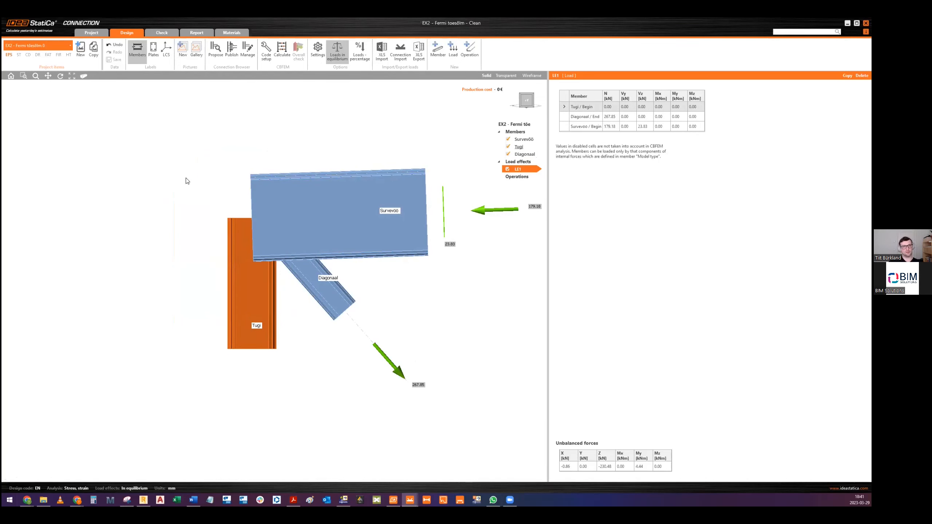
Step: Add a work plane by angles with a Y rotation of 90° and an X origin of -100 mm
left_click(469, 48)
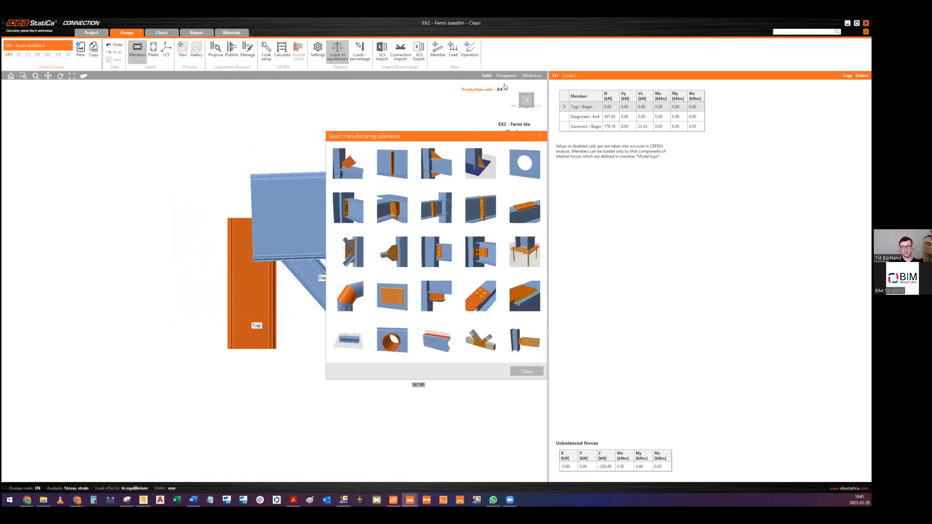
left_click(348, 342)
left_click(601, 157)
type("90")
key("Return")
middle_click_drag(315, 157, 353, 191)
left_click(605, 115)
type("-100")
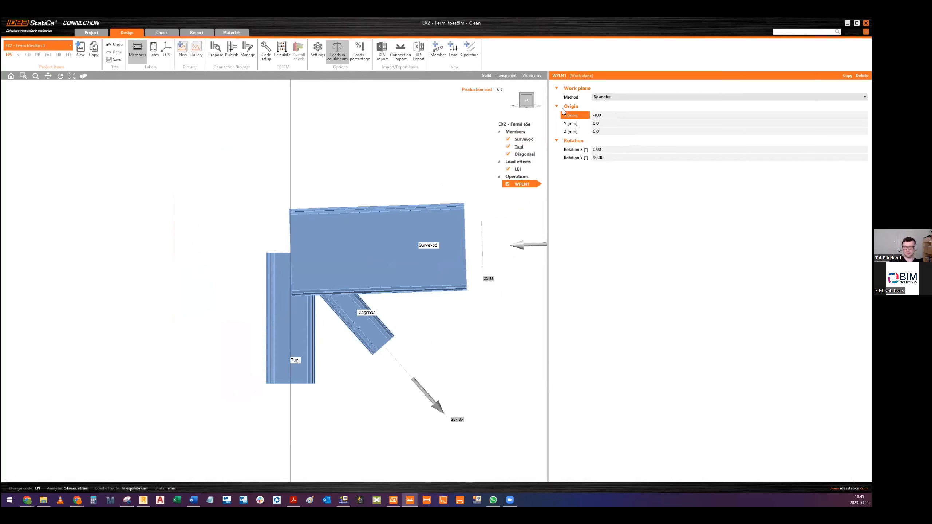
key("Tab")
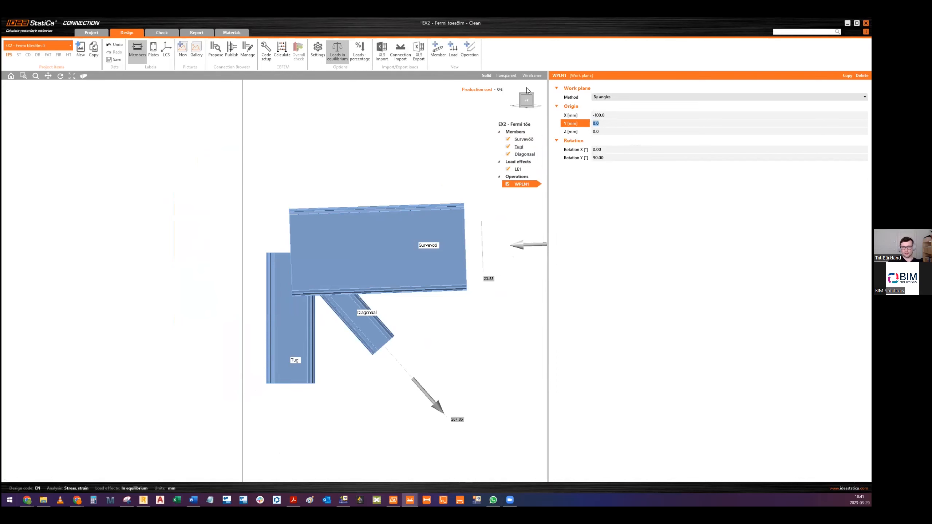
Step: Add a cut operation that trims the Survevöö member by the work plane WPLN1
left_click(471, 51)
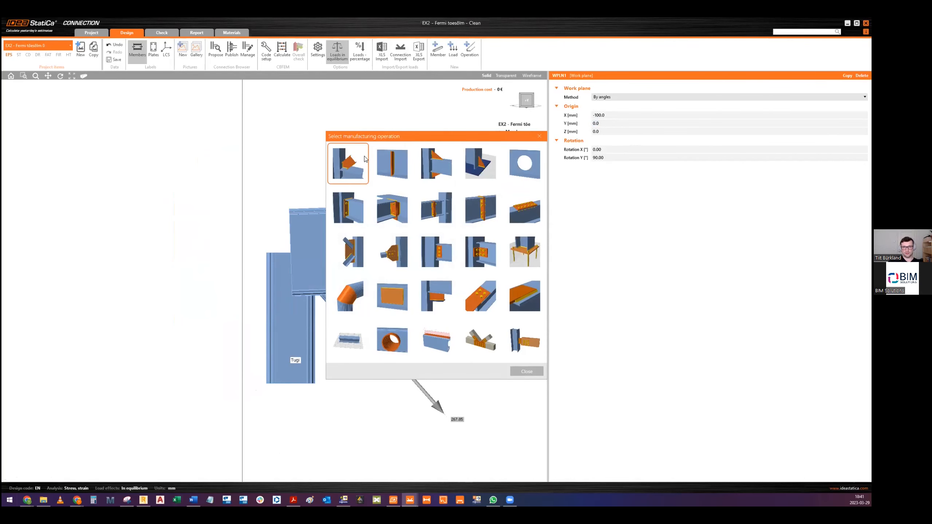
left_click(344, 166)
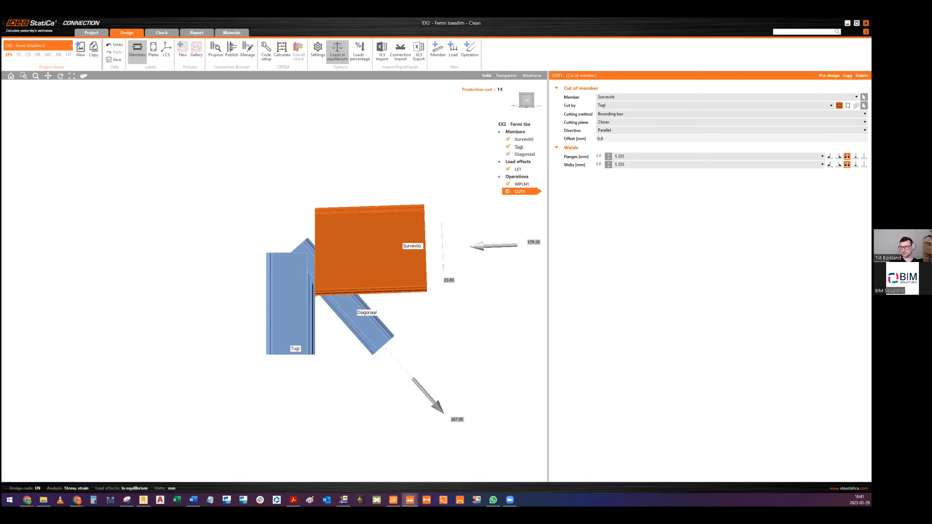
left_click(856, 106)
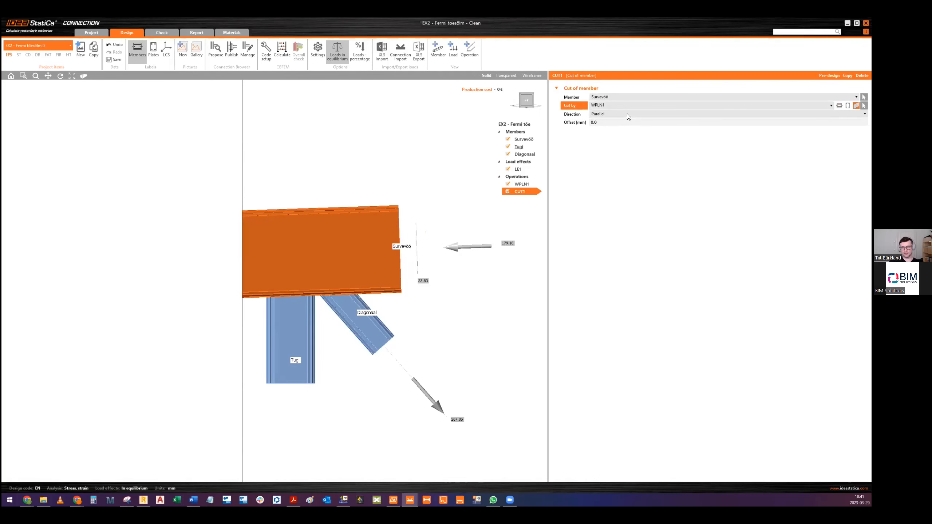
Step: Examine the trimmed end of the Survevöö member against the work plane, up close and in side view
middle_click_drag(319, 247, 345, 233)
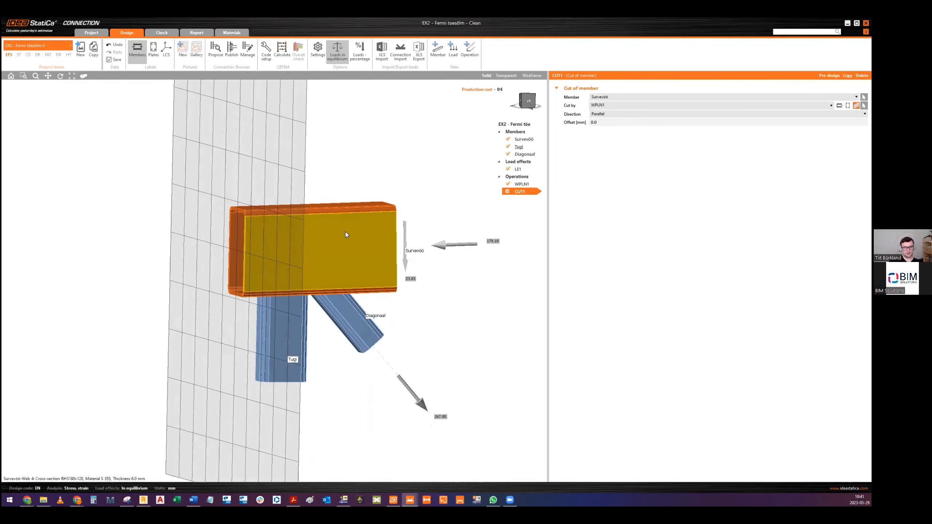
left_click(530, 102)
middle_click_drag(198, 302, 318, 240)
scroll(326, 240, "up", 2)
middle_click_drag(282, 197, 268, 239)
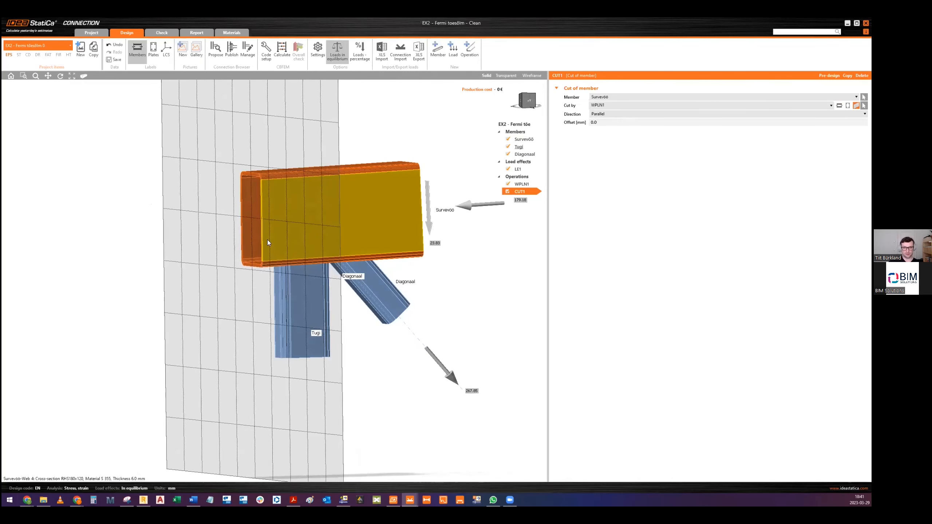
scroll(242, 280, "up", 3)
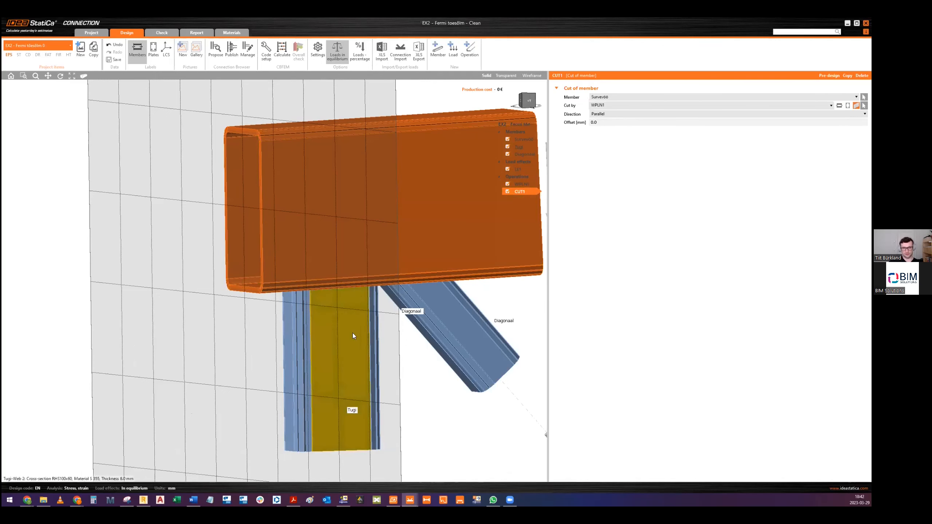
left_click(541, 107)
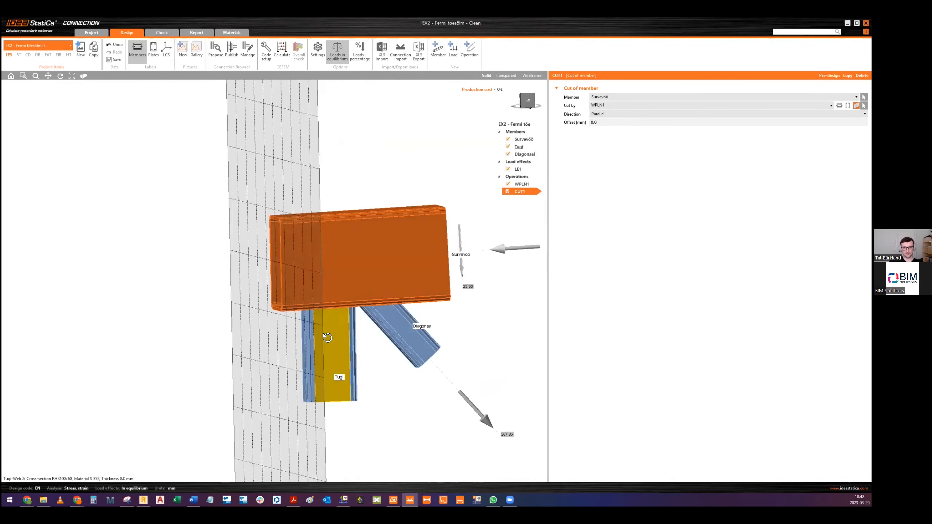
left_click(541, 107)
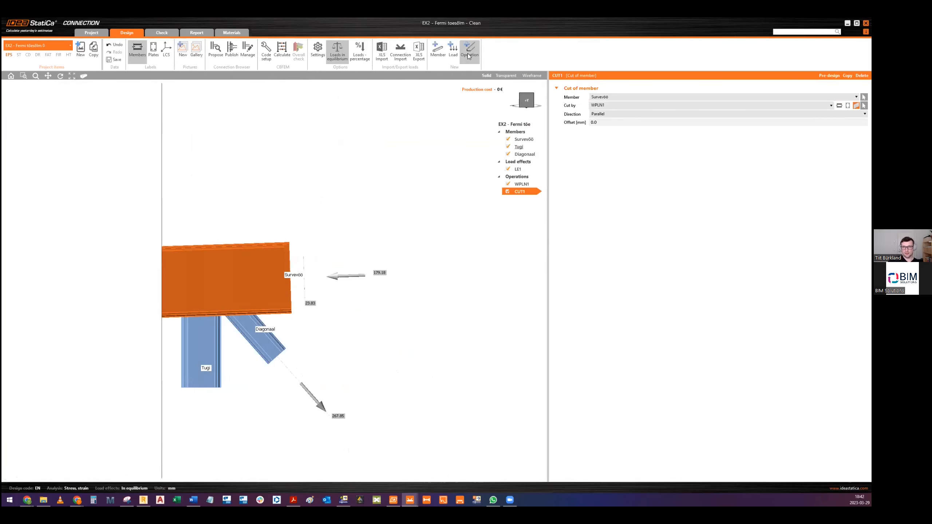
Step: Add a stiffener operation on the Survevöö member as a cap plate with a thickness of 3 mm
left_click(471, 50)
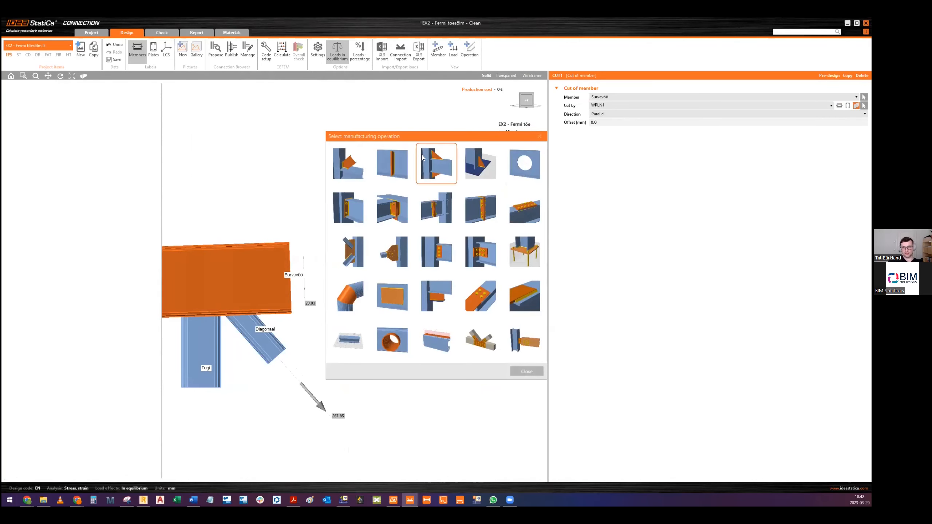
left_click(391, 160)
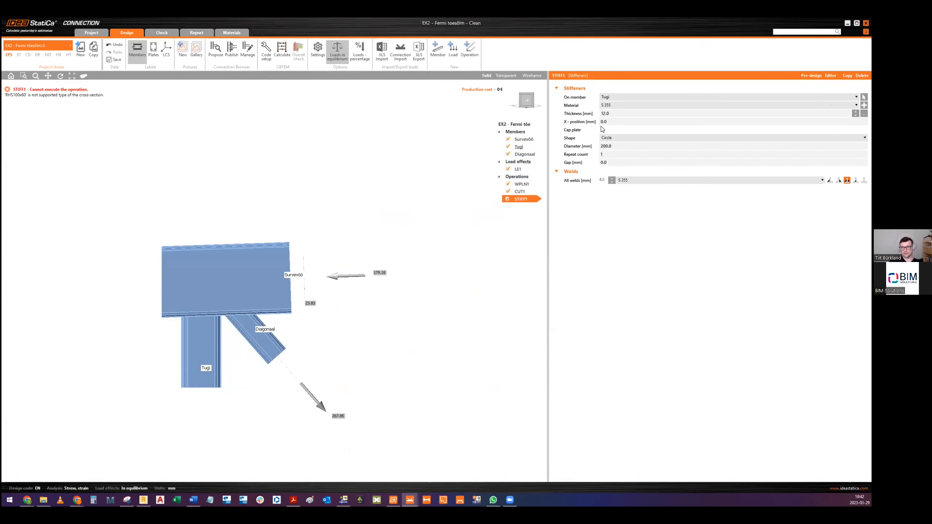
left_click(609, 97)
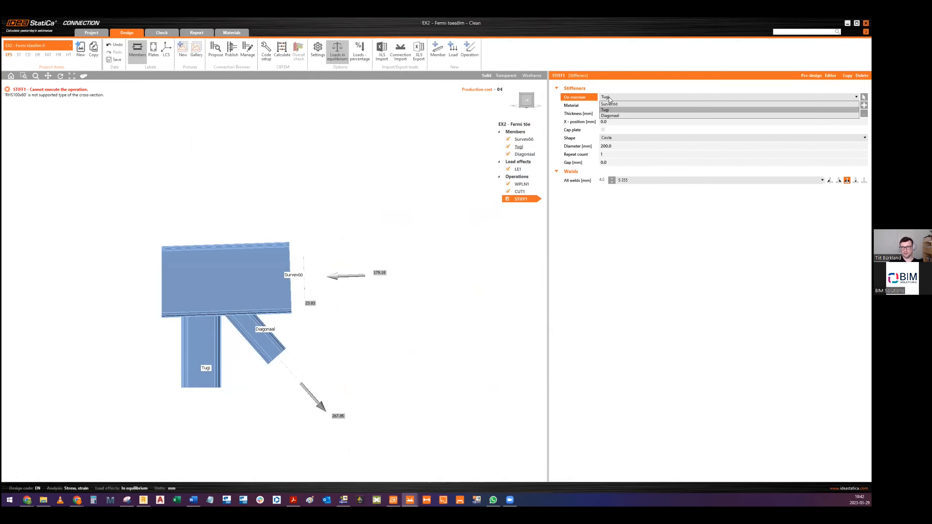
left_click(610, 103)
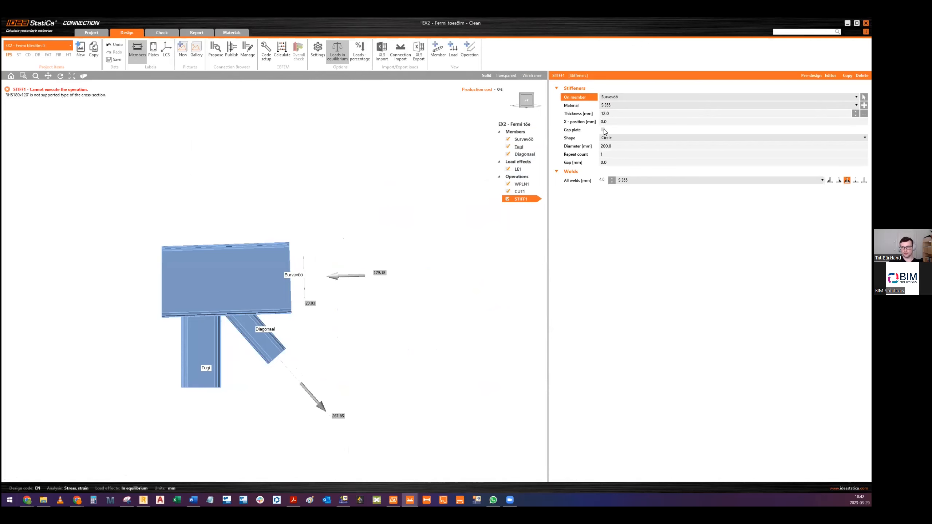
left_click(604, 130)
type("3")
key("Return")
middle_click_drag(336, 217, 444, 191)
scroll(333, 235, "up", 3)
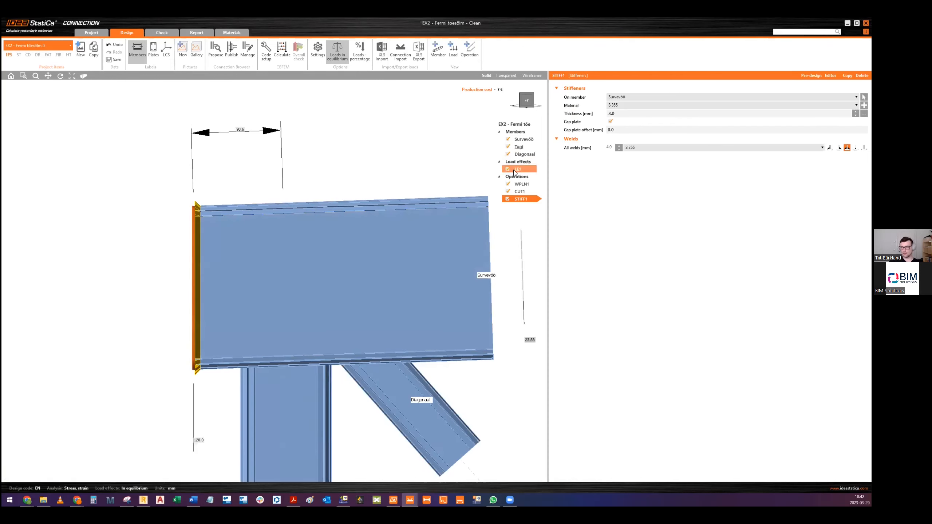
Step: Change all welds of the Survevöö cap plate to butt welds
middle_click_drag(268, 239, 329, 238, "ctrl")
scroll(221, 210, "up", 2)
middle_click_drag(221, 211, 193, 212, "ctrl")
scroll(193, 211, "down", 2)
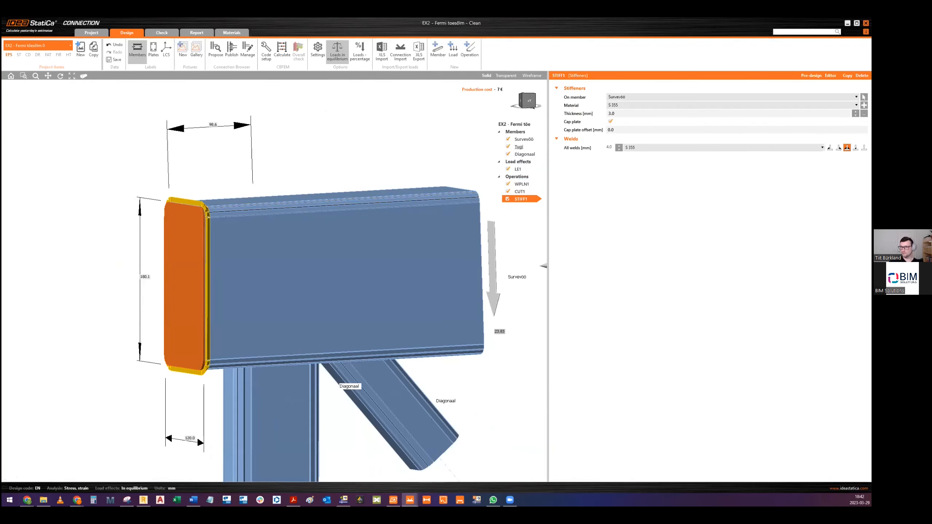
left_click(855, 147)
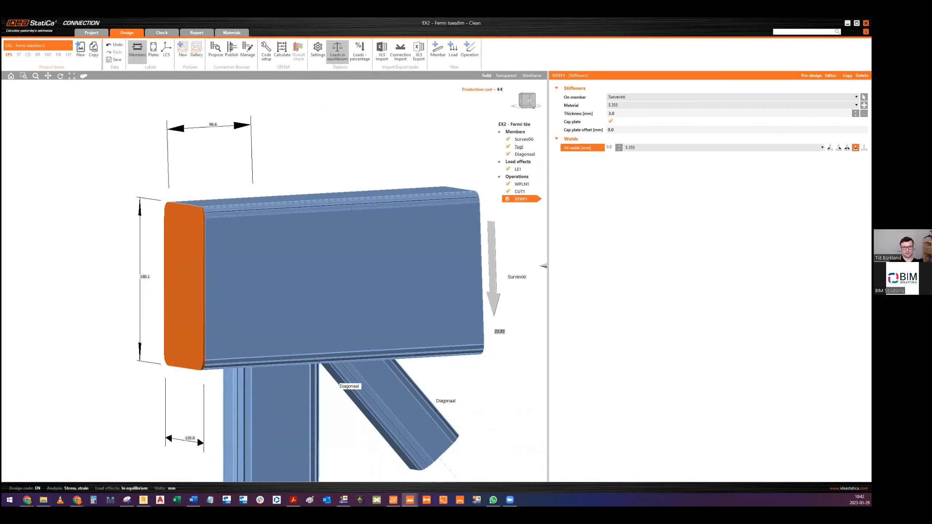
Step: Examine the cap plate on the Survevöö end in solid and transparent display, then return to the solid side view
middle_click_drag(352, 227, 373, 221)
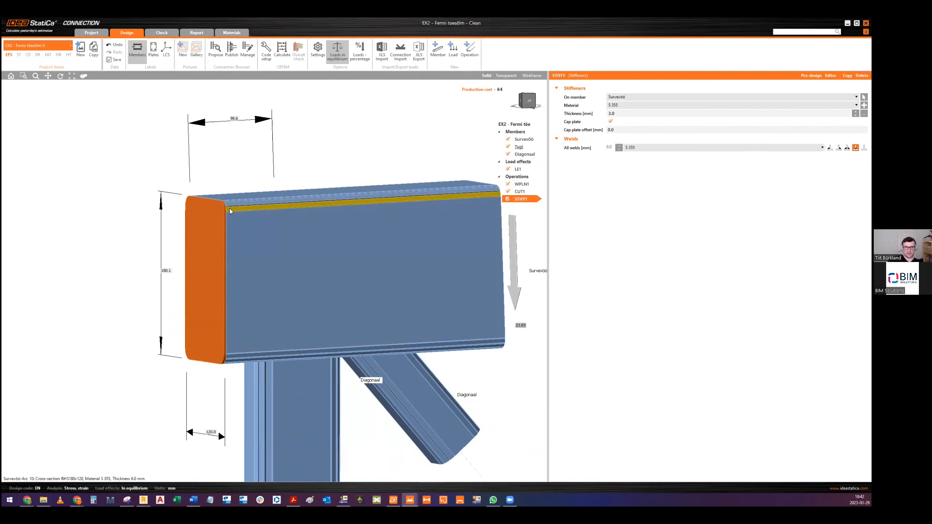
scroll(229, 293, "down", 2)
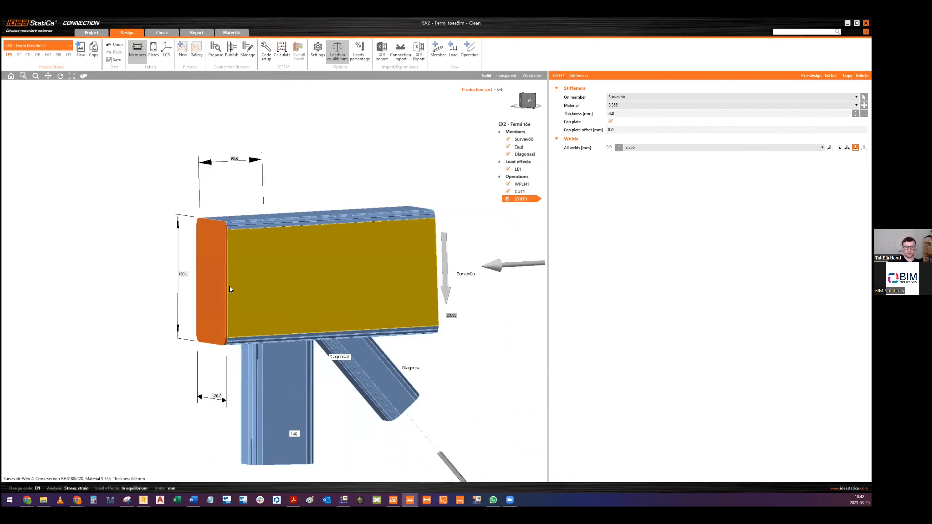
scroll(240, 328, "down", 2)
middle_click_drag(366, 293, 409, 281, "ctrl")
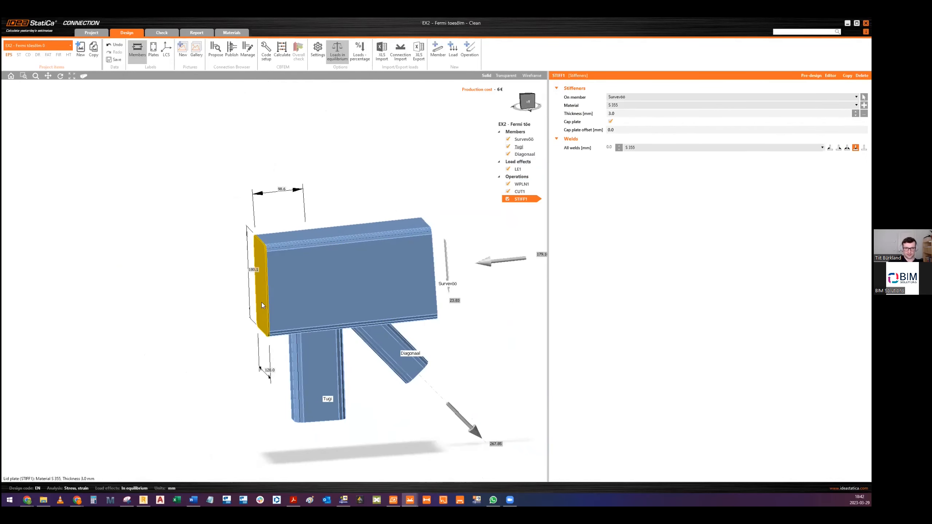
scroll(262, 304, "up", 4)
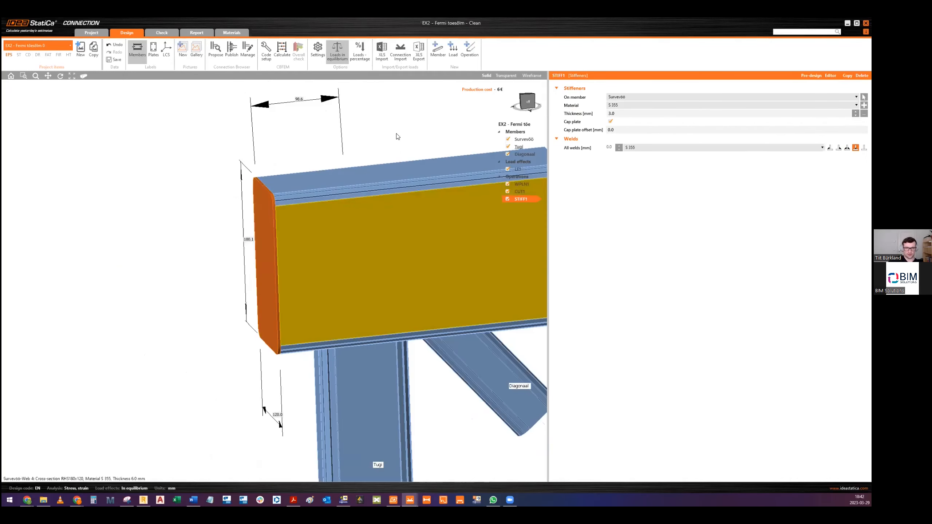
left_click(506, 75)
scroll(276, 231, "up", 5)
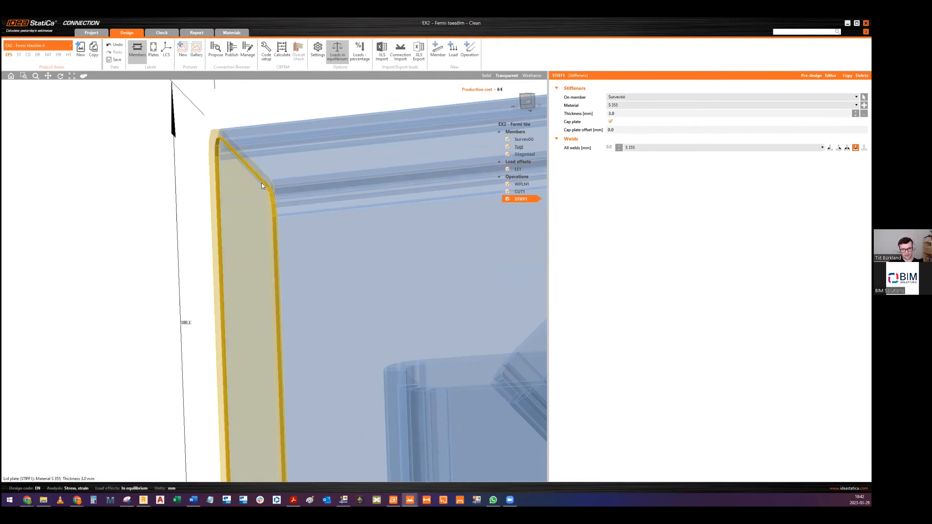
scroll(221, 234, "down", 6)
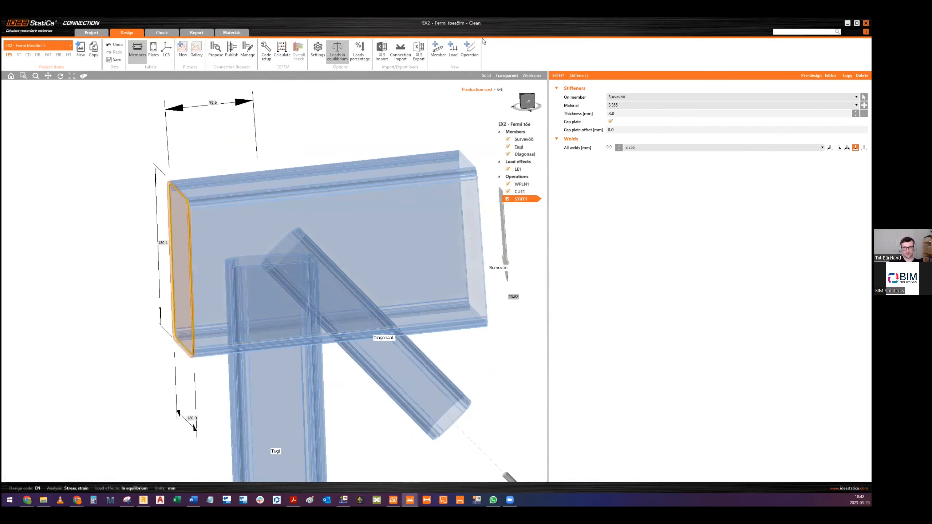
left_click(485, 76)
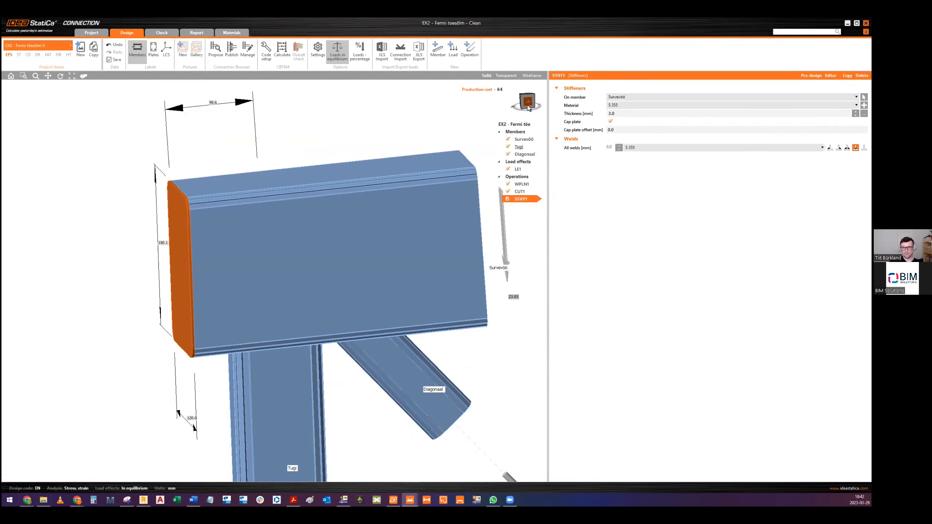
left_click(527, 103)
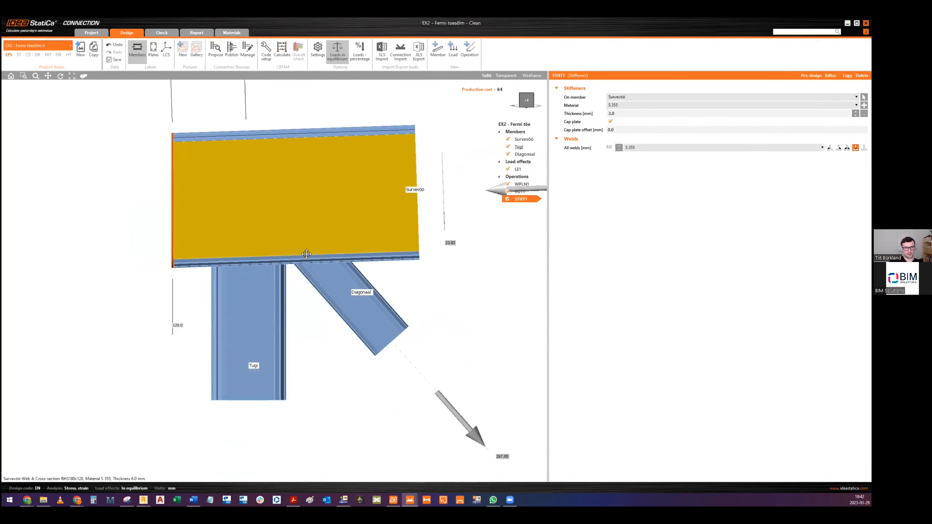
Step: Add a stiffening plate operation and set its origin to Member for the Survevöö member
left_click(470, 51)
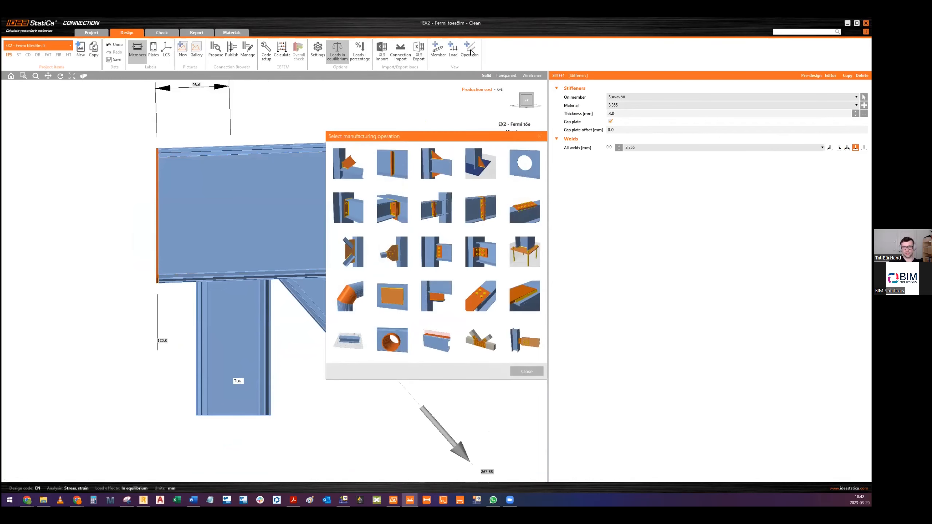
left_click(390, 292)
right_click_drag(364, 278, 308, 251)
middle_click_drag(308, 251, 400, 257)
right_click_drag(400, 257, 413, 246)
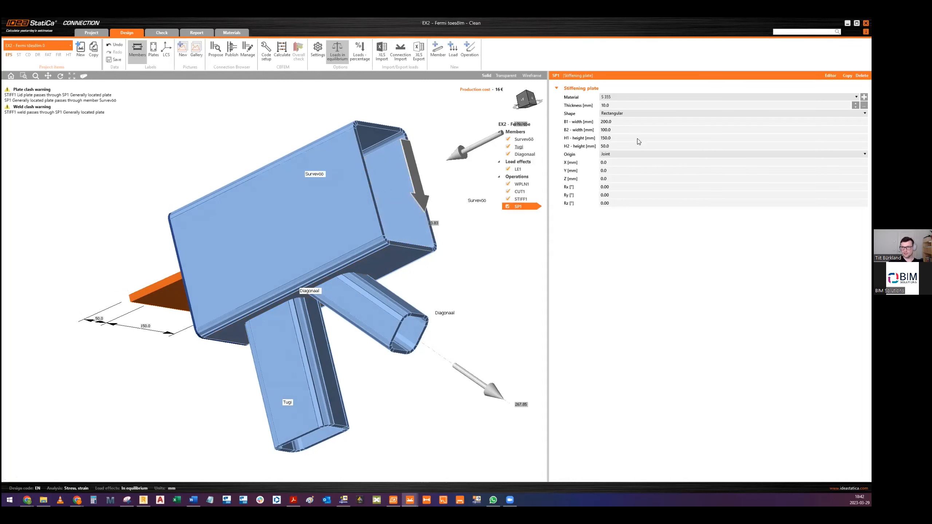
left_click(608, 156)
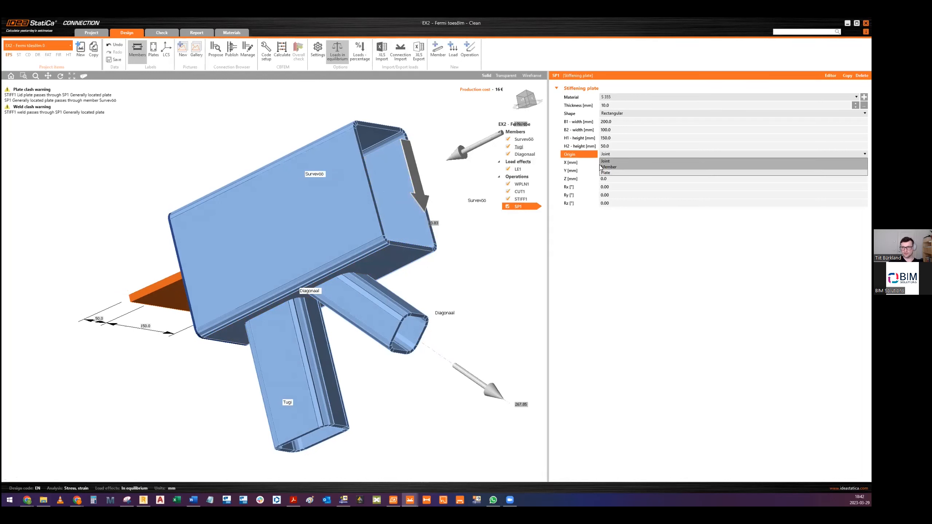
left_click(616, 167)
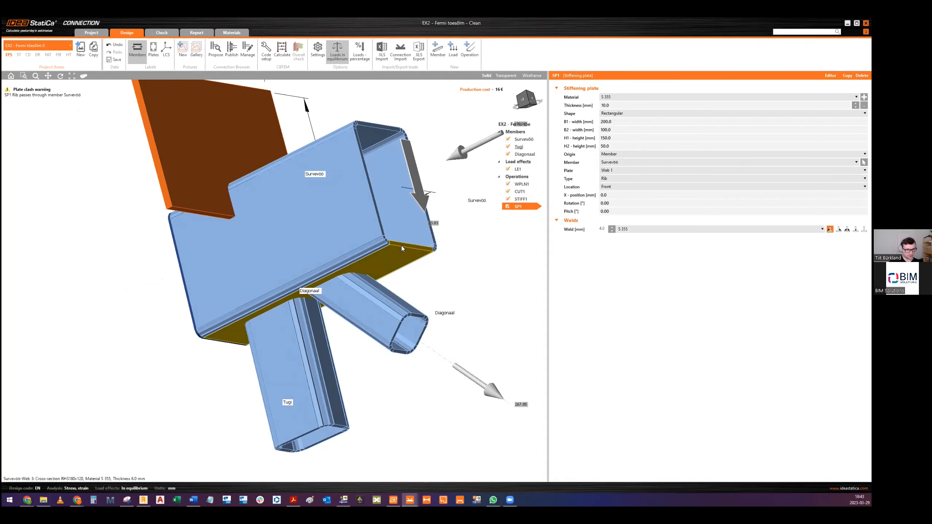
Step: Attach the stiffening plate to Web 3 of Survevöö and set its type to Doubler
left_click(617, 169)
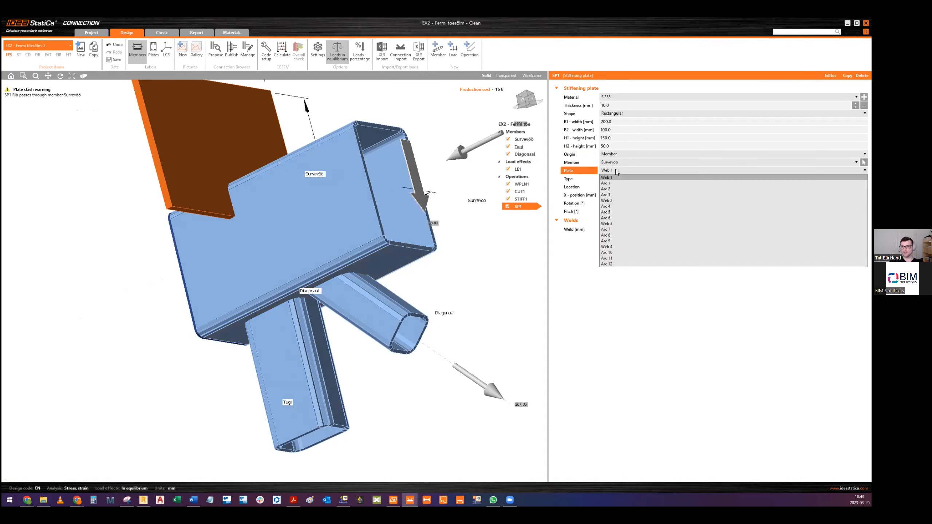
left_click(610, 224)
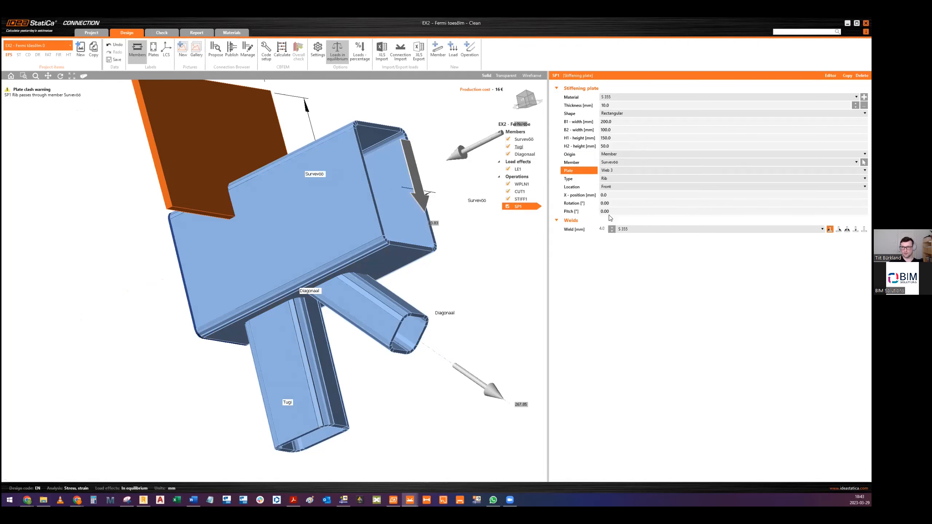
left_click(609, 178)
left_click(607, 197)
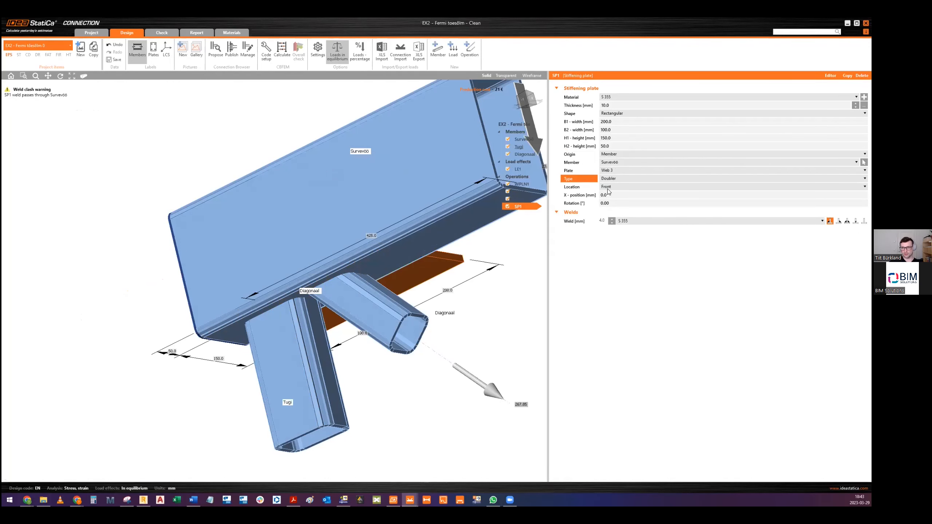
Step: Check the doubler plate's position in transparent display and set its location to Rear, on the outside of Survevöö's lower face
left_click(606, 188)
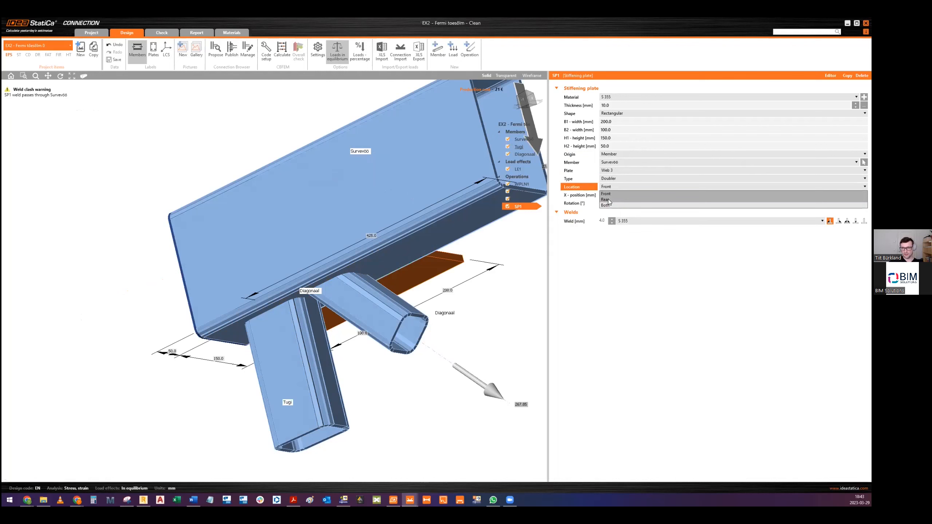
left_click(523, 104)
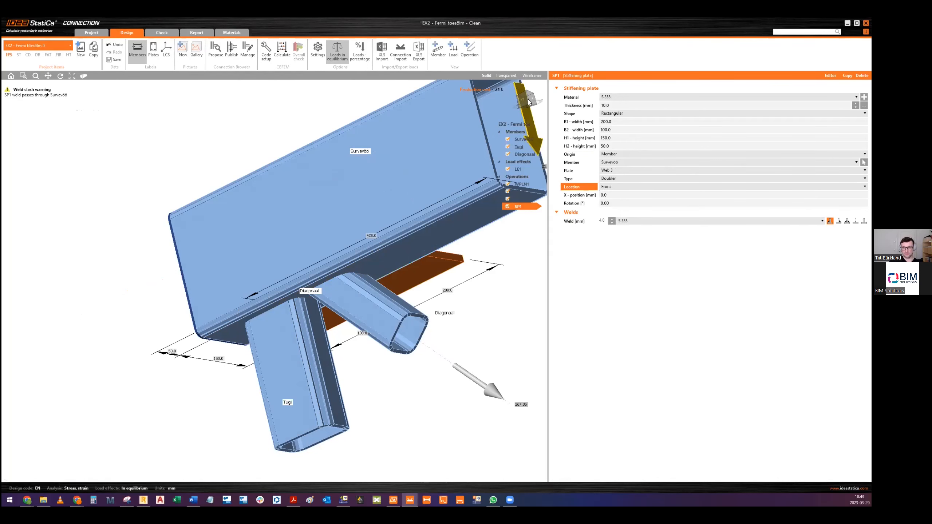
left_click(528, 102)
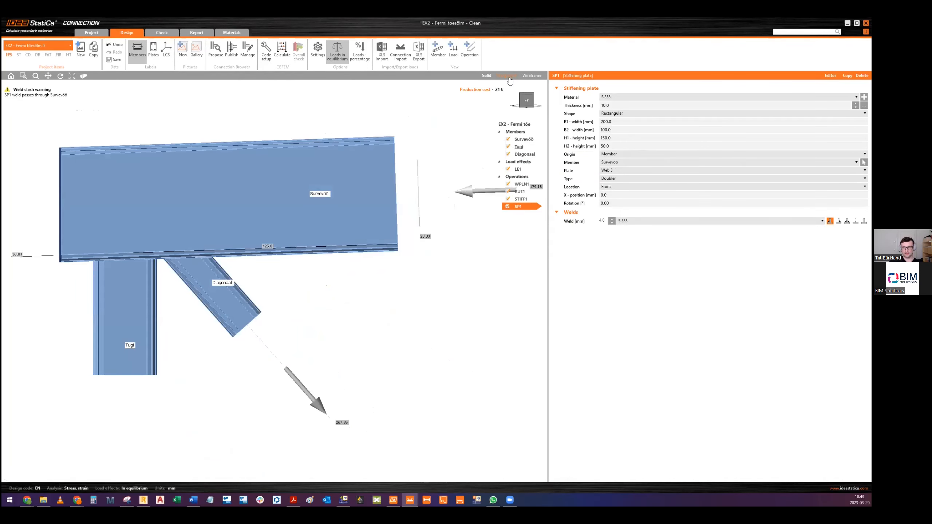
left_click(508, 76)
scroll(378, 187, "up", 5)
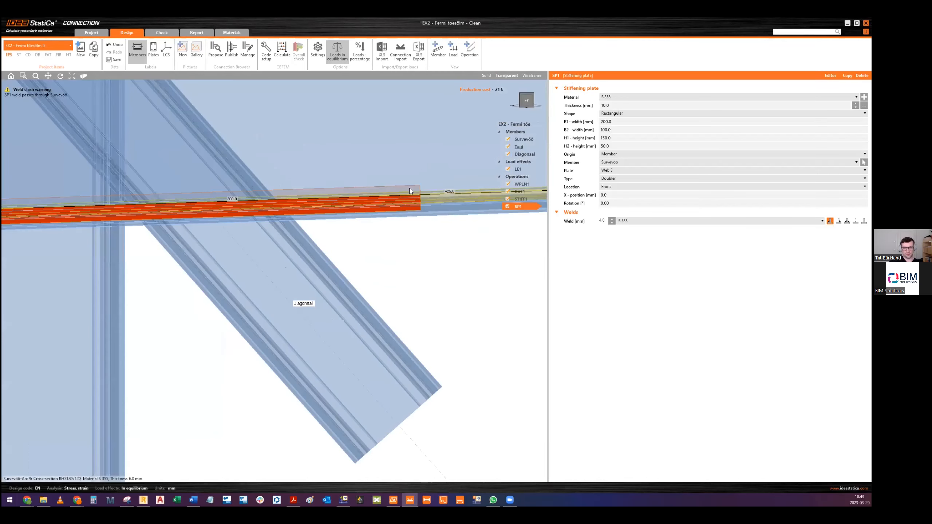
scroll(414, 195, "down", 2)
left_click(611, 187)
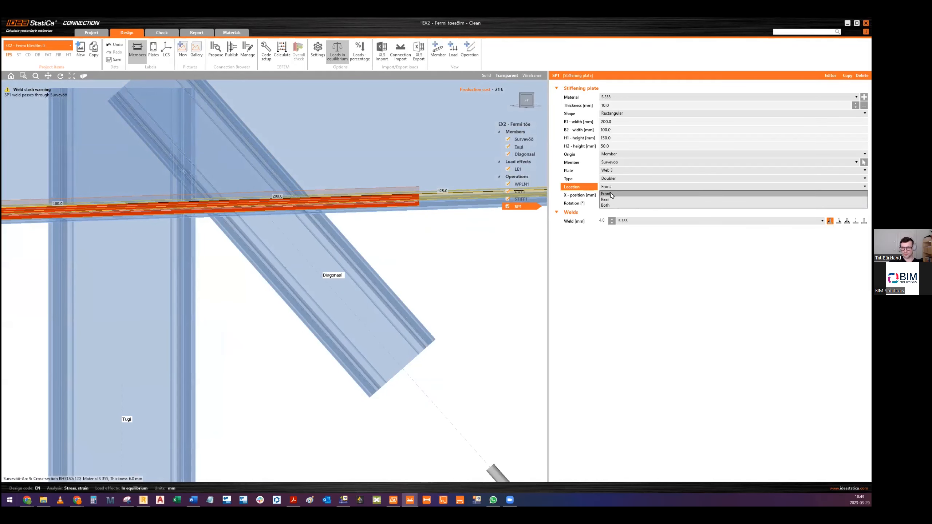
left_click(605, 200)
right_click_drag(462, 260, 249, 172)
left_click(485, 75)
right_click_drag(360, 235, 453, 222)
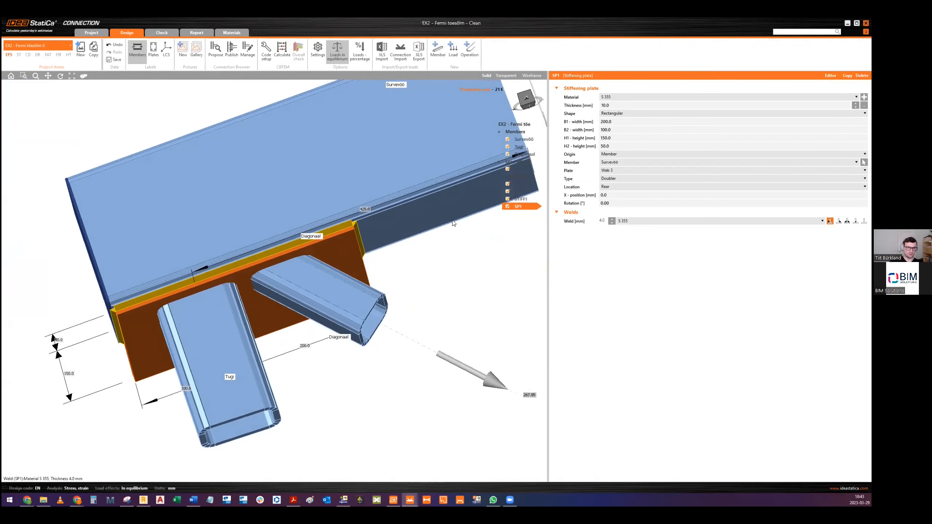
Step: Set the doubler plate's B1 width to 175 mm and B2 width to 90 mm
left_click(583, 123)
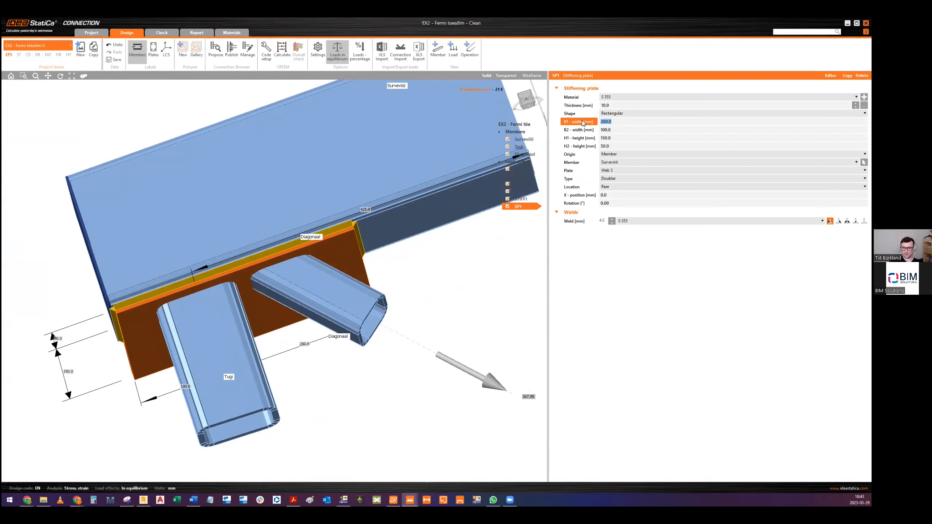
key("Tab")
type("90")
key("Tab")
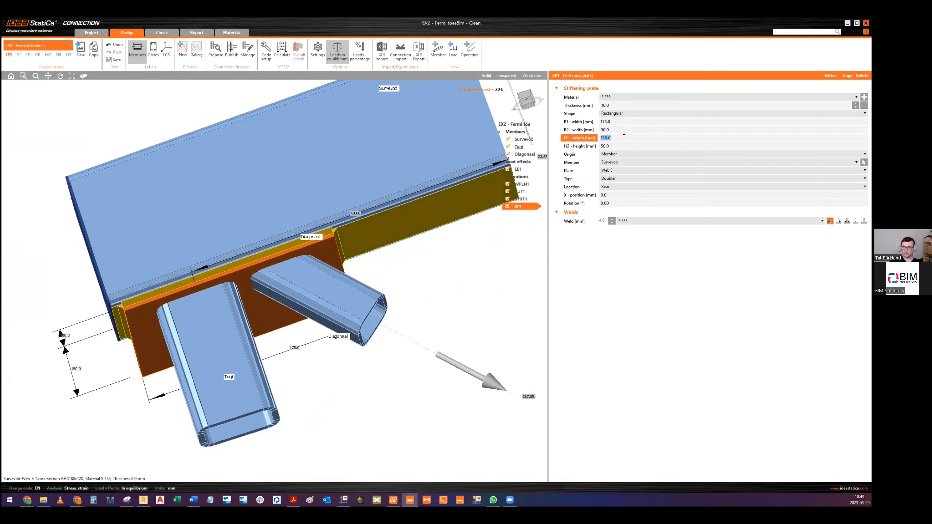
Step: Set the doubler plate's H1 height and H2 height to 40 mm
type("40")
key("Tab")
type("40")
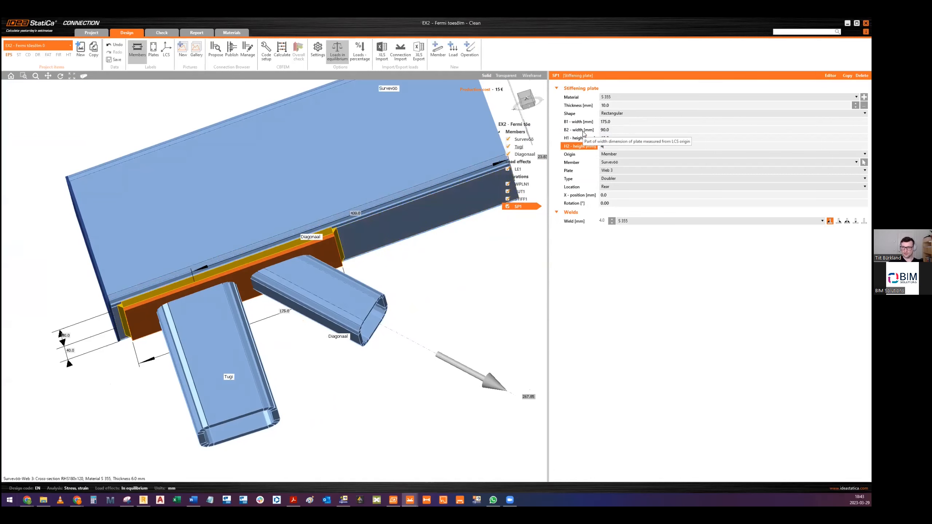
key("Tab")
middle_click_drag(398, 180, 486, 130, "ctrl")
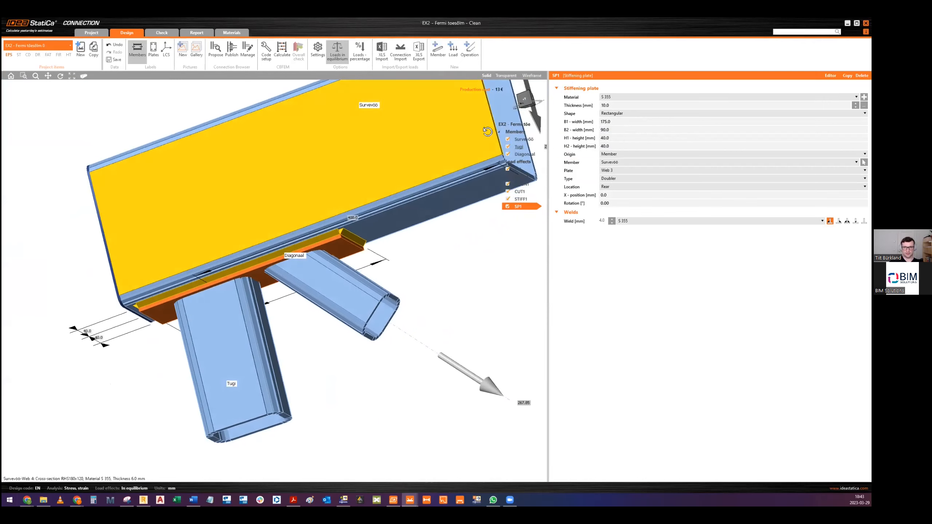
Step: Add a cut of member operation, set its member to Tugi, and make it cut by a plate
left_click(524, 100)
middle_click_drag(290, 226, 390, 217)
scroll(385, 270, "down", 2)
middle_click_drag(387, 272, 355, 258)
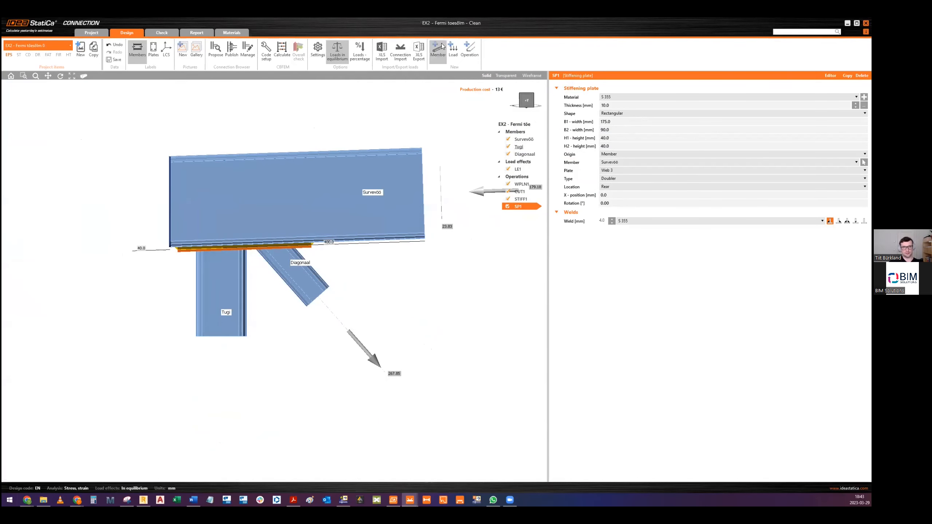
left_click(469, 50)
left_click(347, 163)
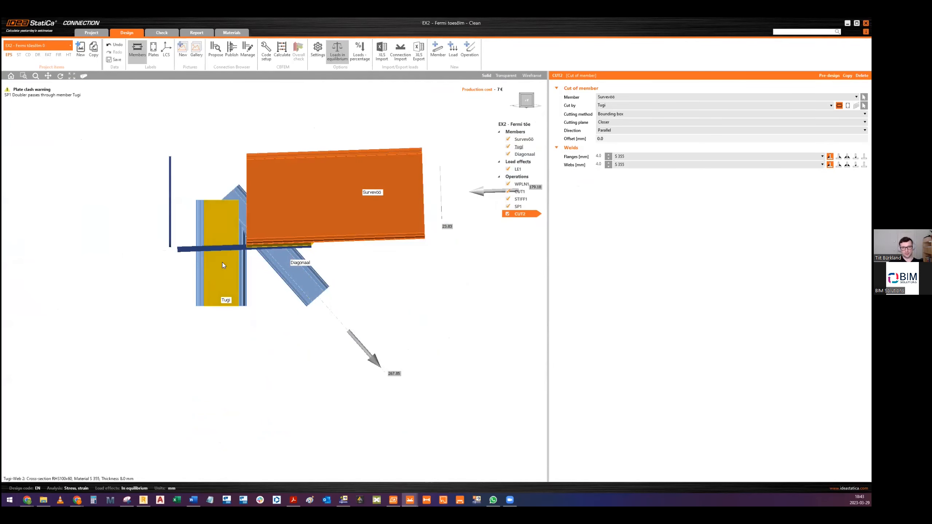
left_click(612, 98)
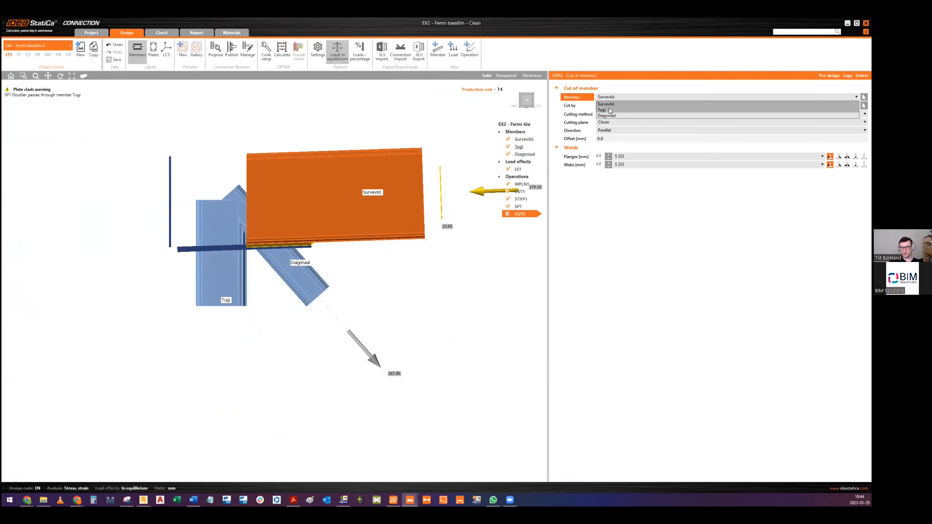
left_click(609, 110)
left_click(847, 106)
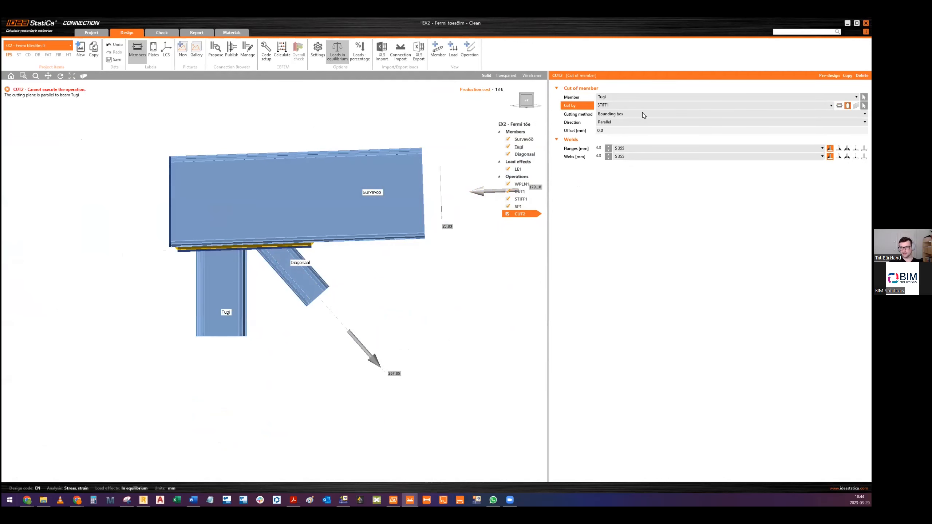
Step: Pick doubler plate SP1 on the underside of Survevöö as the plate that cuts Tugi
scroll(222, 235, "up", 3)
middle_click_drag(222, 235, 235, 199)
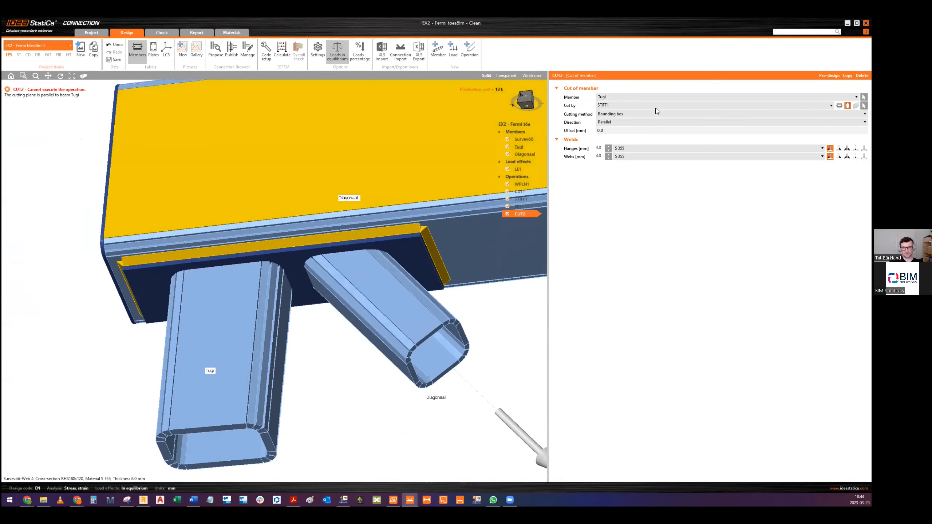
left_click(863, 105)
left_click(286, 266)
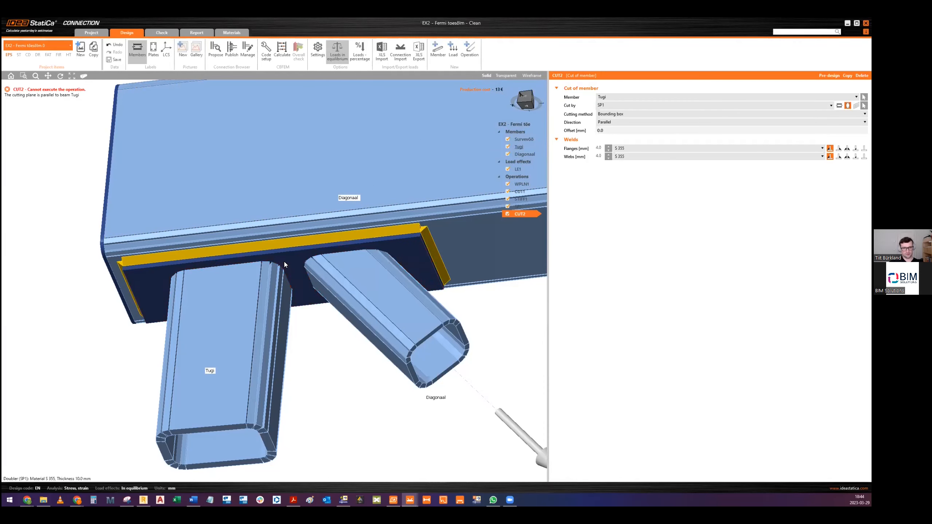
middle_click_drag(343, 207, 292, 229)
scroll(295, 224, "down", 1)
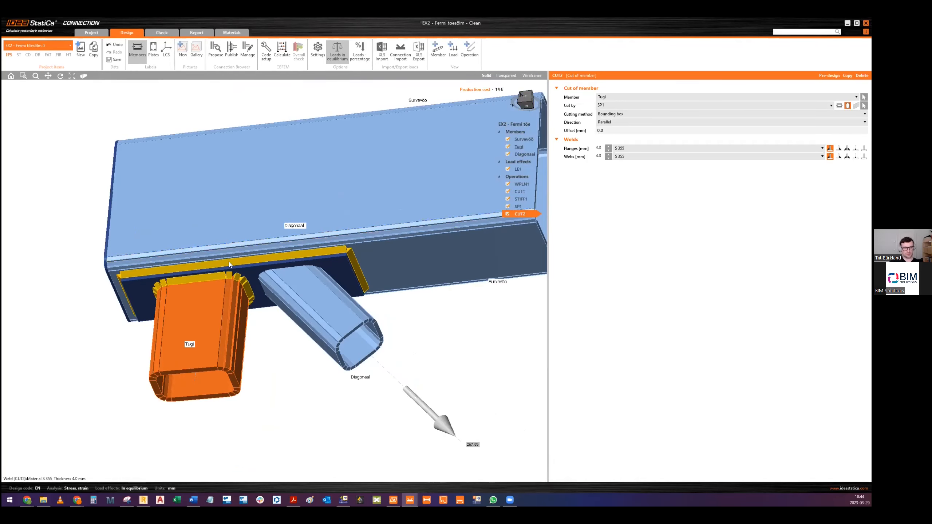
Step: Copy the Tugi cut operation and set the copy's member to Diagonaal
scroll(204, 271, "up", 2)
middle_click_drag(204, 271, 234, 276)
scroll(243, 271, "down", 3)
middle_click_drag(321, 227, 311, 247)
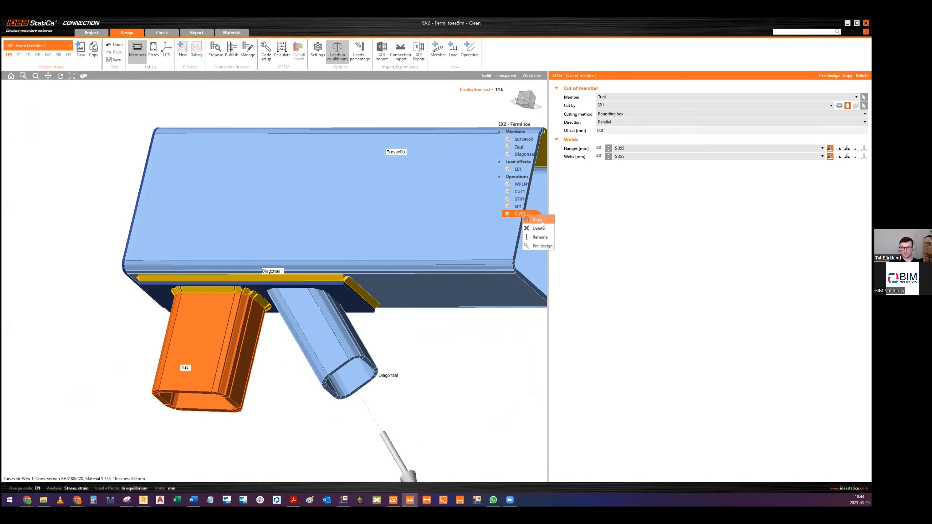
left_click(607, 97)
left_click(609, 118)
middle_click_drag(333, 268, 403, 217)
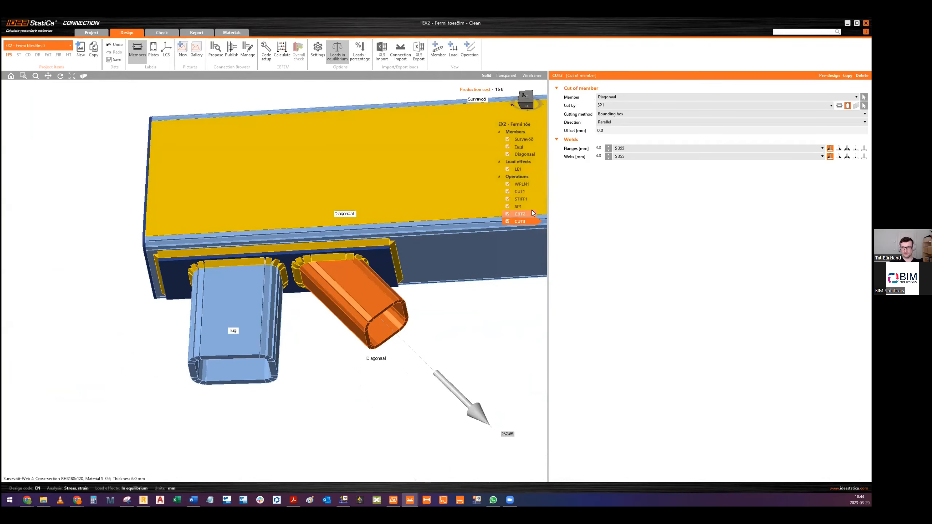
Step: Set the flange and web welds of the Tugi and Diagonaal cuts to 5 mm
left_click(533, 213)
type("5")
key("Return")
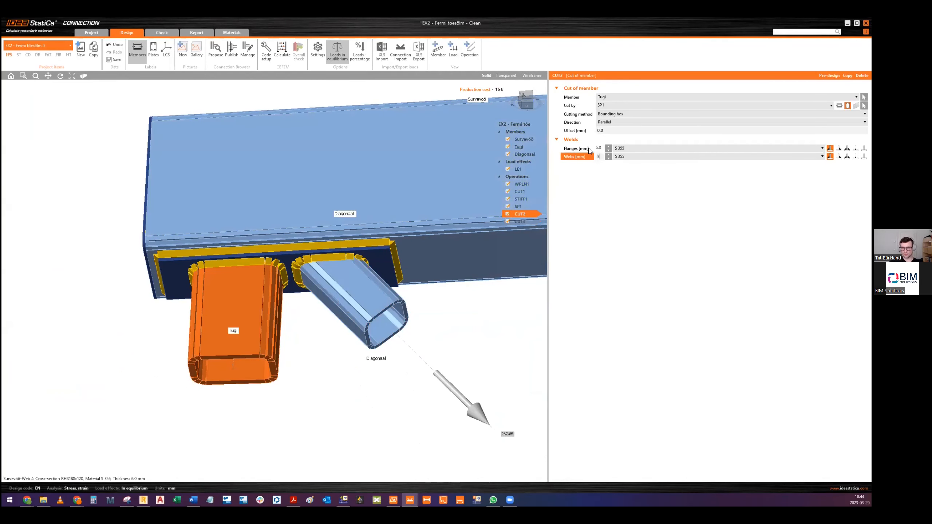
left_click(520, 221)
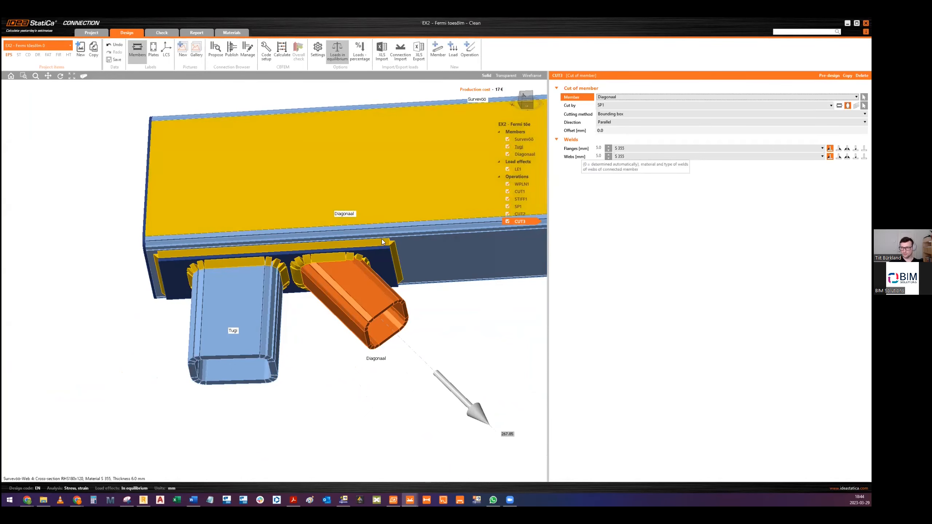
middle_click_drag(348, 231, 315, 231, "ctrl")
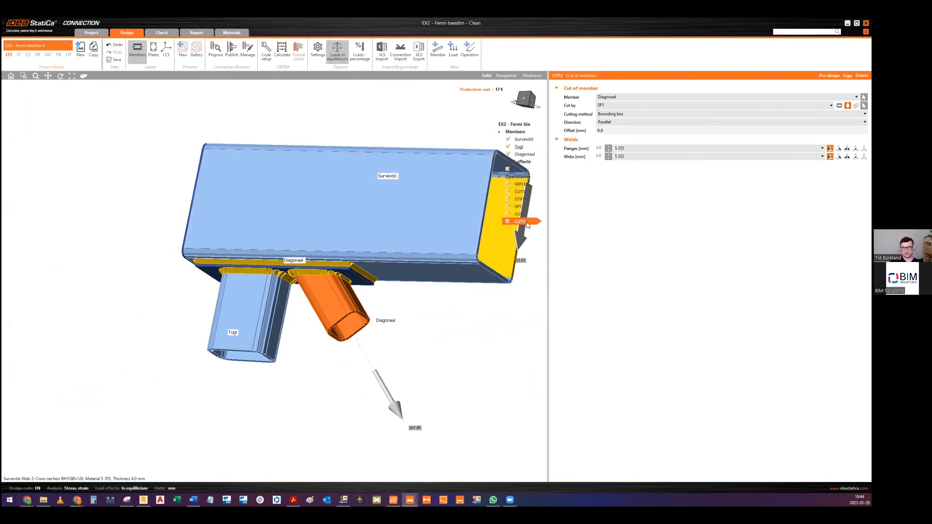
Step: Add a bolt grid or contact operation with bolts as fastener and set Item 1 to doubler plate SP1
left_click(469, 48)
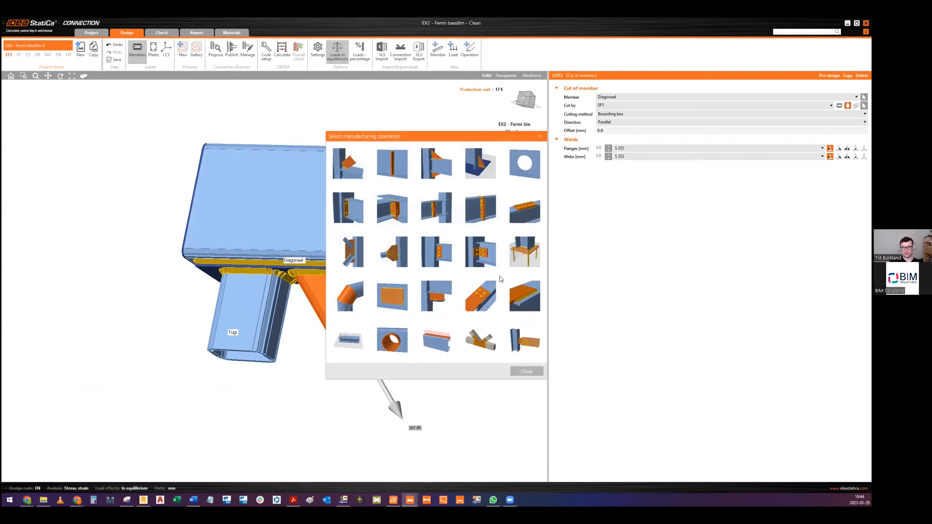
left_click(478, 293)
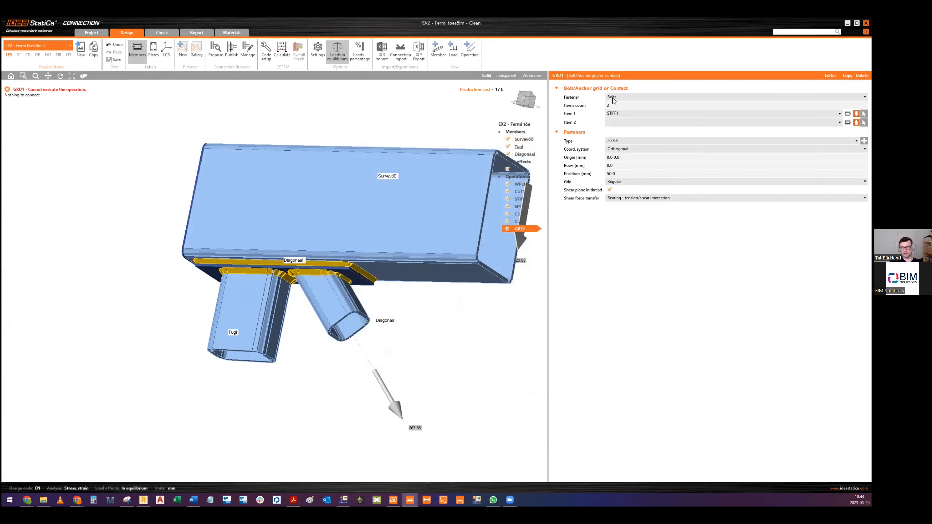
left_click(620, 113)
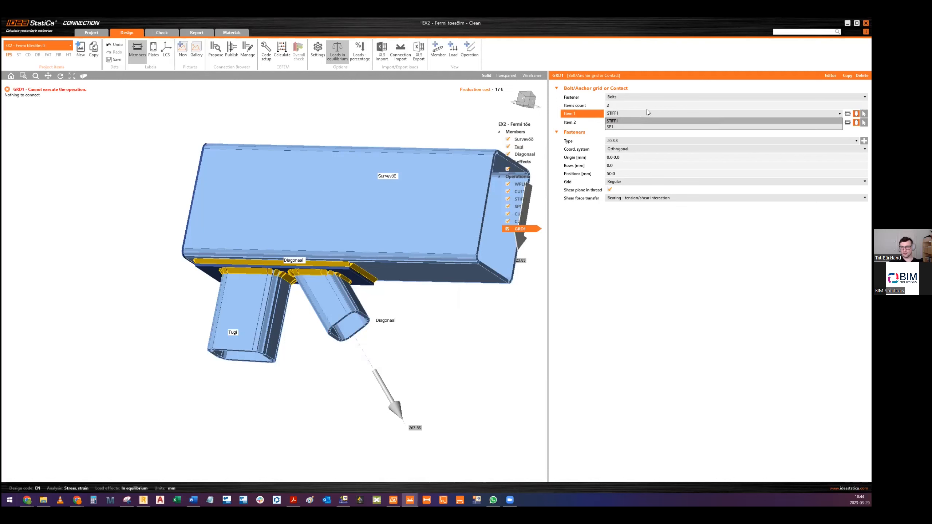
left_click(633, 120)
middle_click_drag(430, 289, 385, 234)
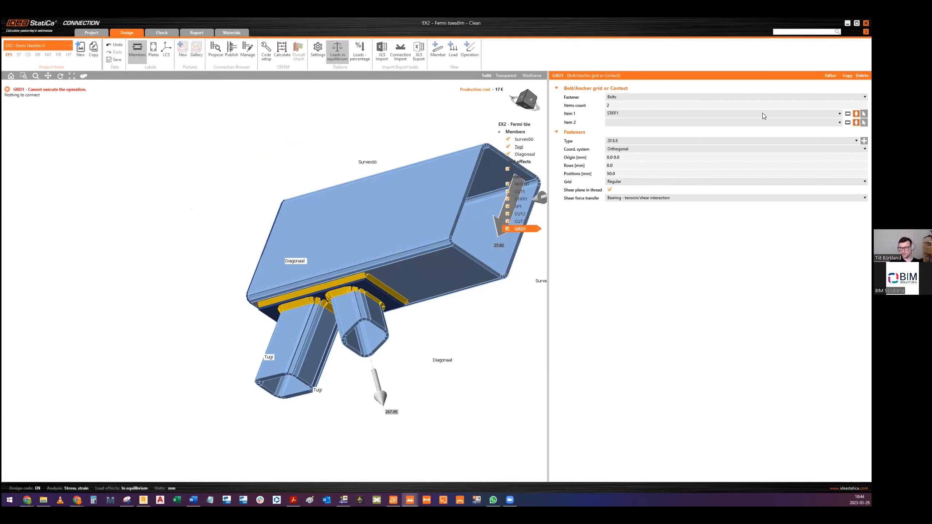
left_click(663, 115)
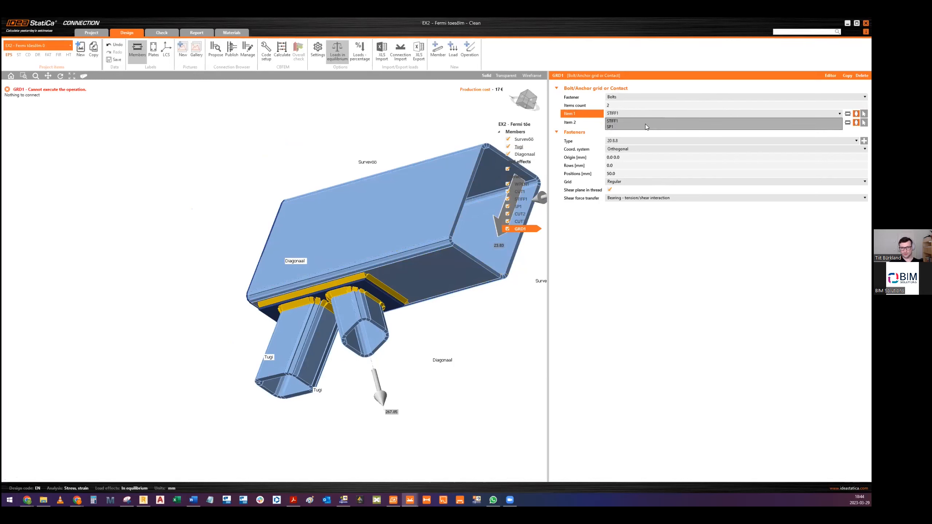
left_click(645, 125)
Step: Set the bolt grid's Item 2 to Web 3 of the Survevöö member
left_click(619, 120)
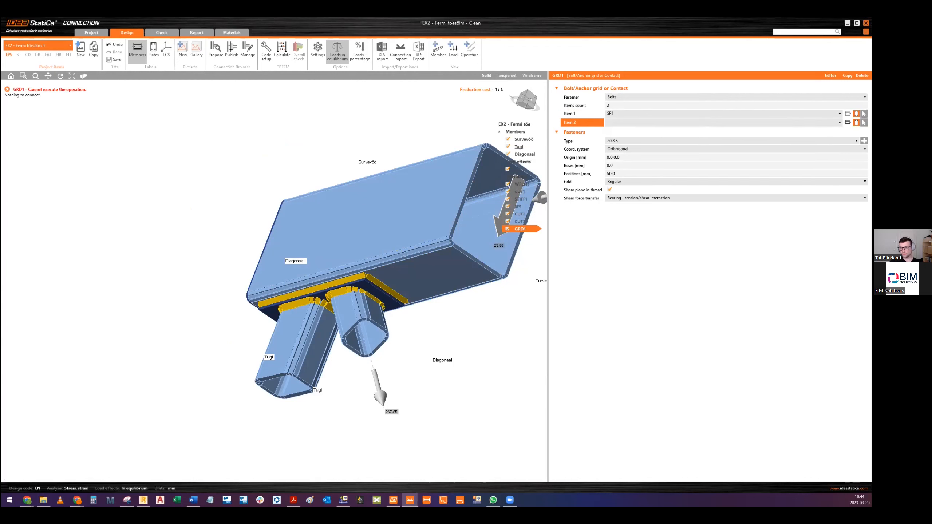
left_click(633, 122)
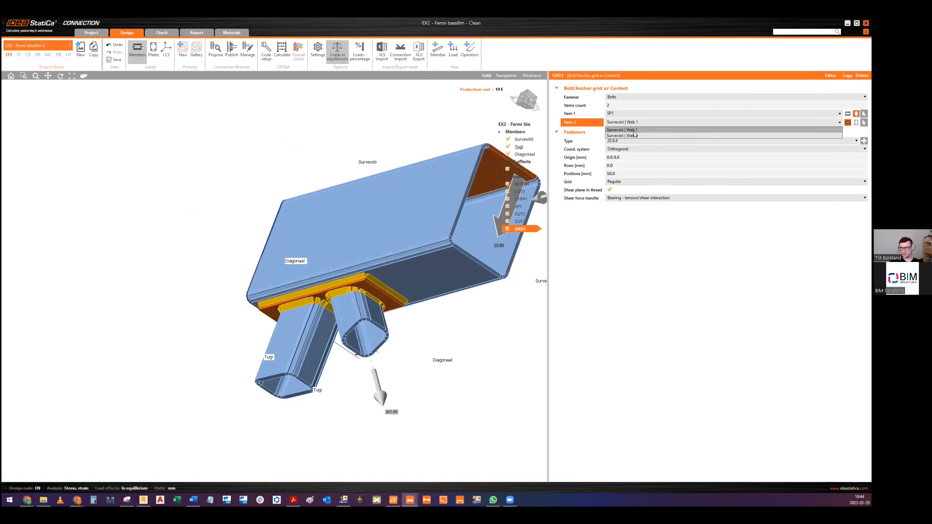
left_click(634, 135)
right_click_drag(476, 347, 496, 317)
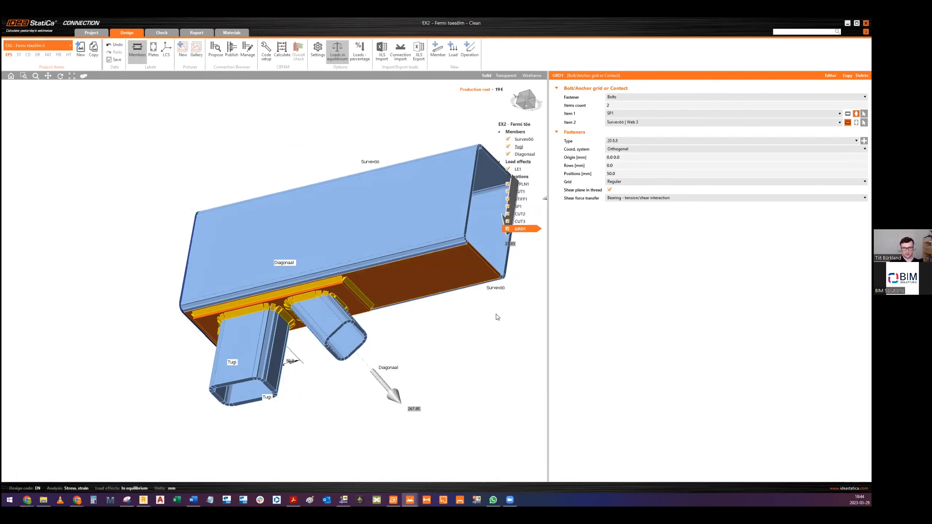
Step: Check the bolt's position through the doubler plate in transparent display, and return to solid display
left_click(506, 76)
scroll(422, 202, "up", 6)
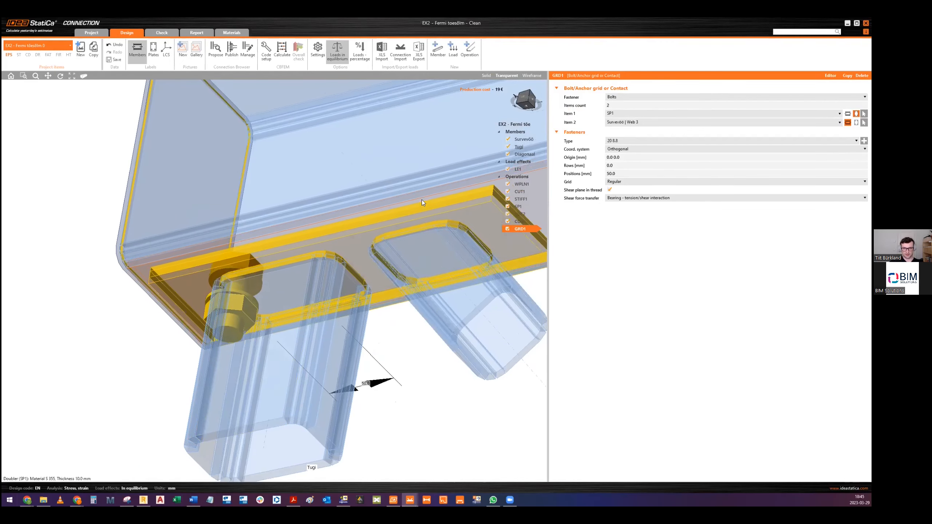
middle_click_drag(422, 200, 279, 238)
scroll(415, 262, "down", 5)
scroll(356, 218, "up", 4)
scroll(322, 297, "down", 4)
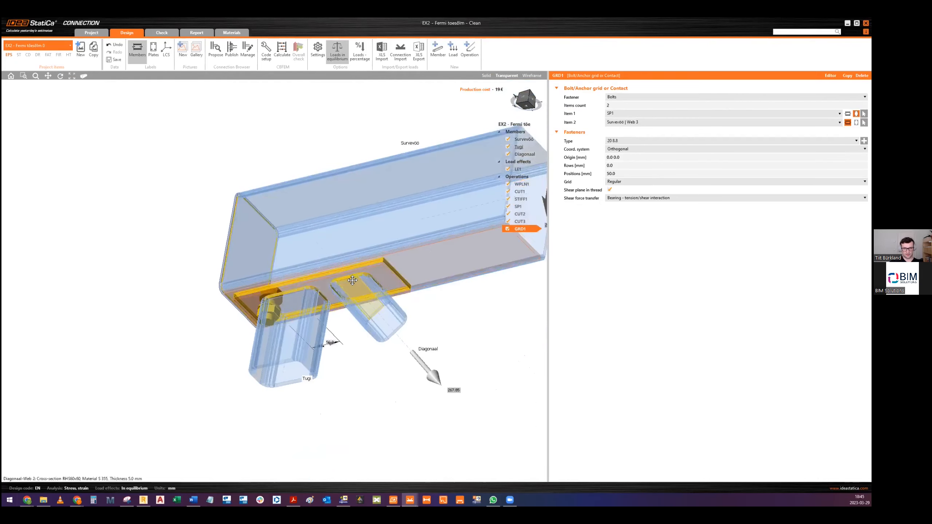
middle_click_drag(352, 280, 313, 288)
left_click(486, 76)
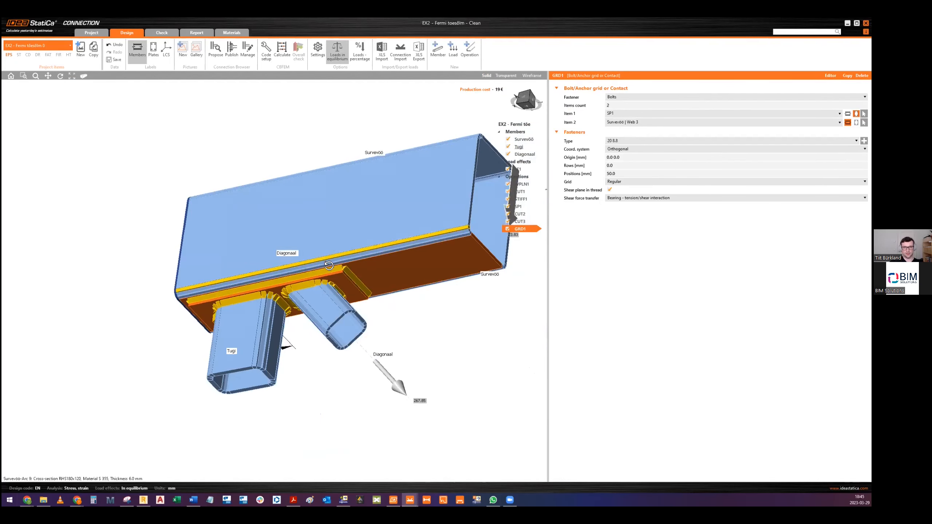
Step: Review the member forces of load effect LE1 with the joint seen from the front
left_click(523, 101)
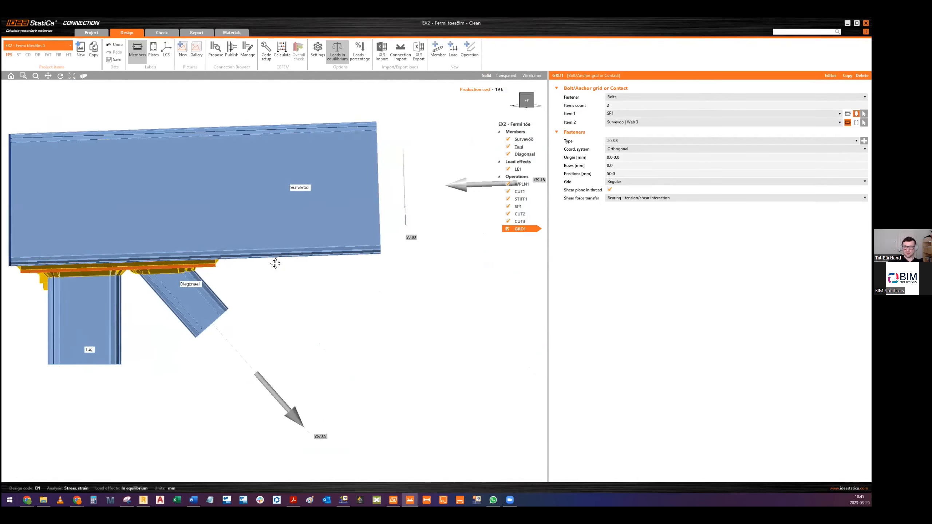
left_click(520, 169)
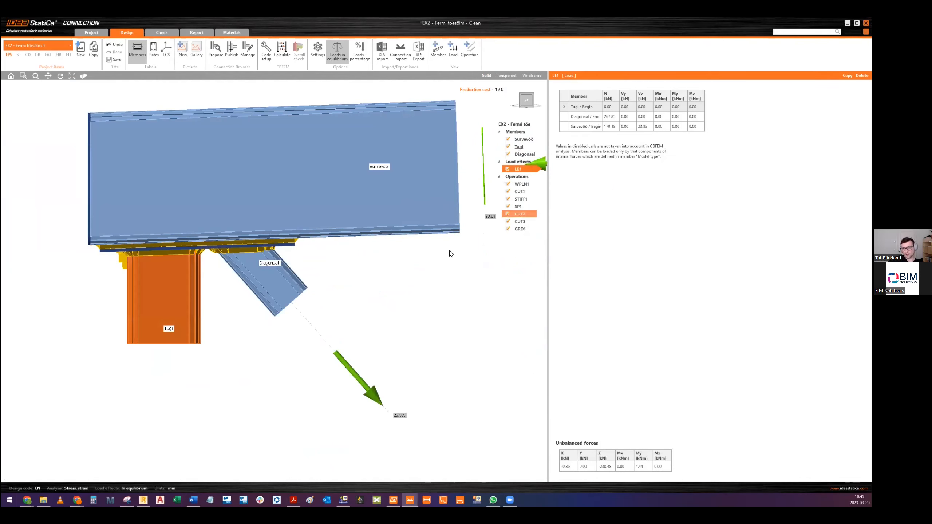
middle_click_drag(410, 288, 361, 298)
scroll(380, 305, "down", 2)
Step: Set the Diagonaal member's offset ez to 0 mm
left_click(245, 294)
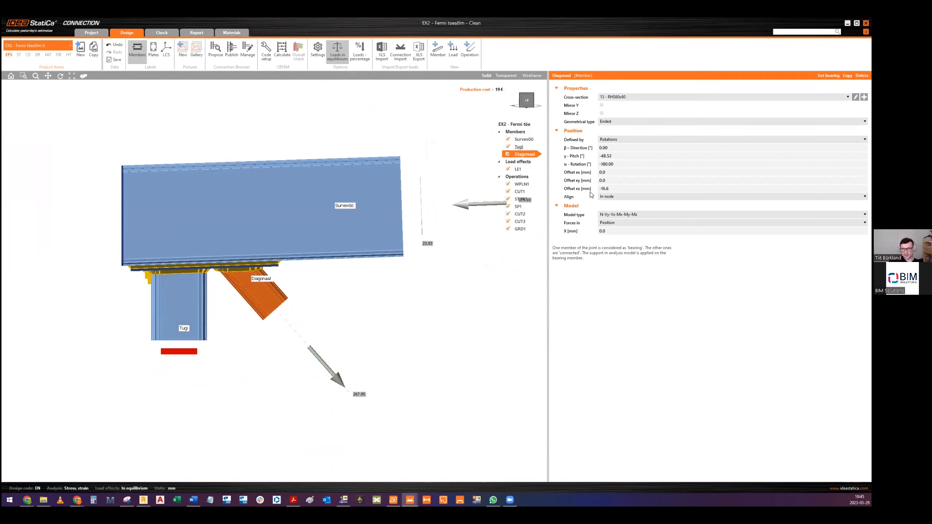
left_click(604, 189)
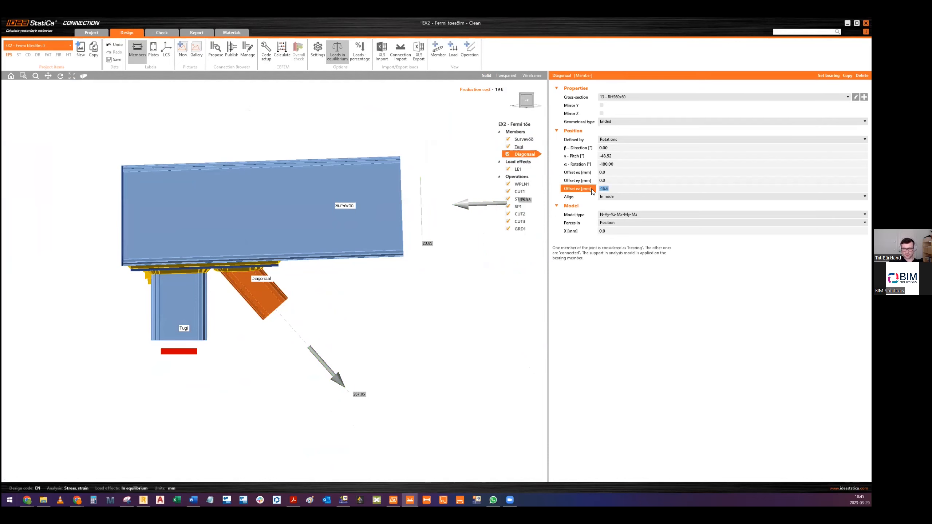
key("Tab")
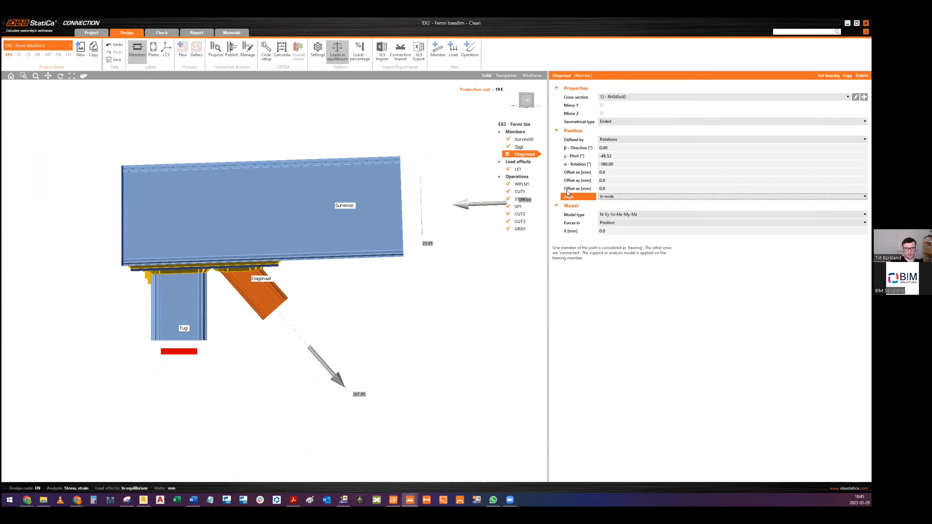
Step: Examine the member axes and load arrows around the node in wireframe display
scroll(143, 209, "up", 4)
scroll(208, 175, "down", 4)
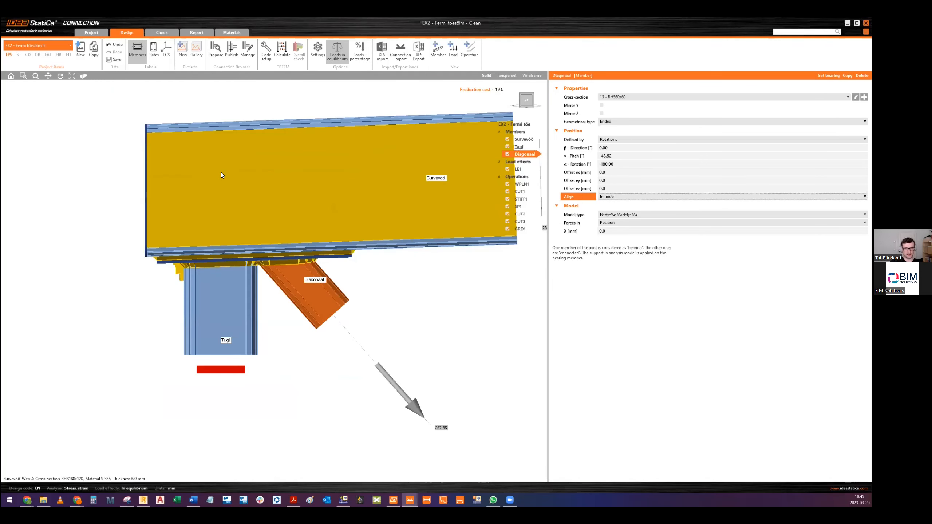
left_click(525, 76)
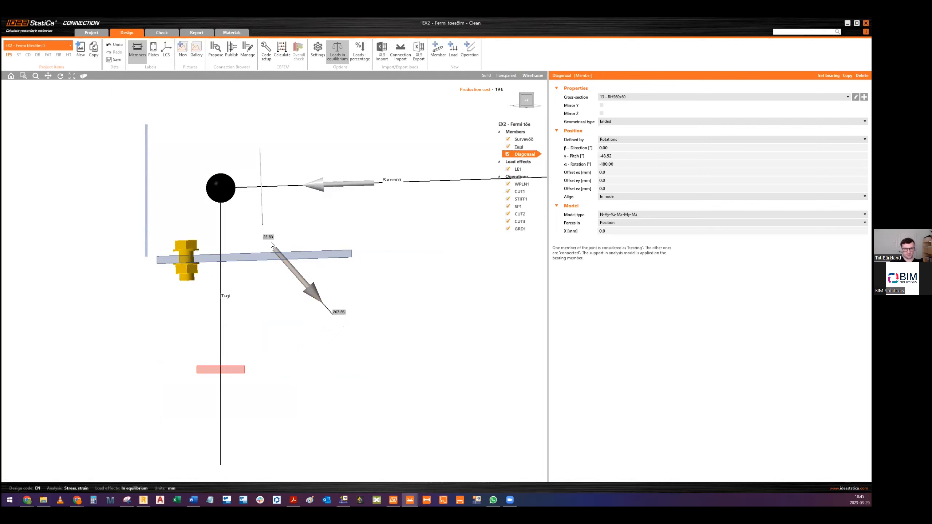
Step: Display the connection in solid view and set the ez offset of the Diagonaal member to -16.6 mm
left_click(483, 74)
middle_click_drag(282, 236, 281, 211)
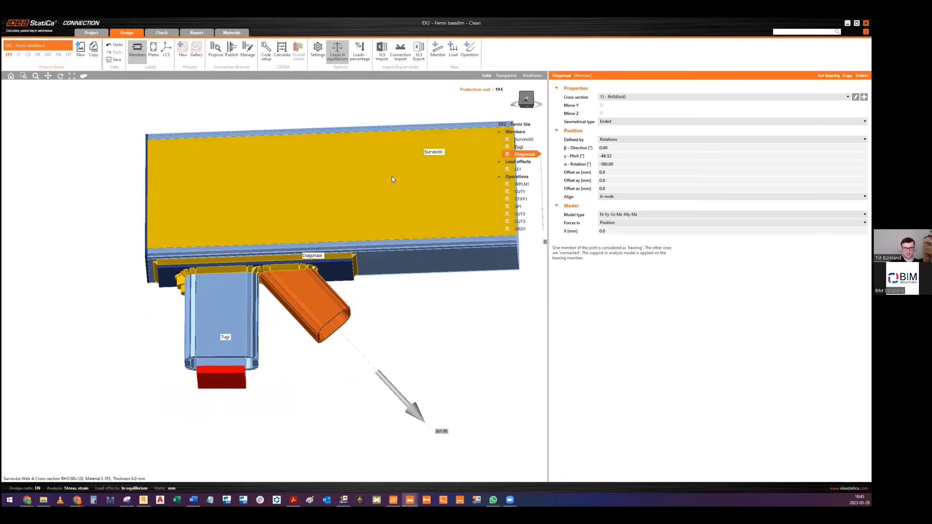
left_click(529, 98)
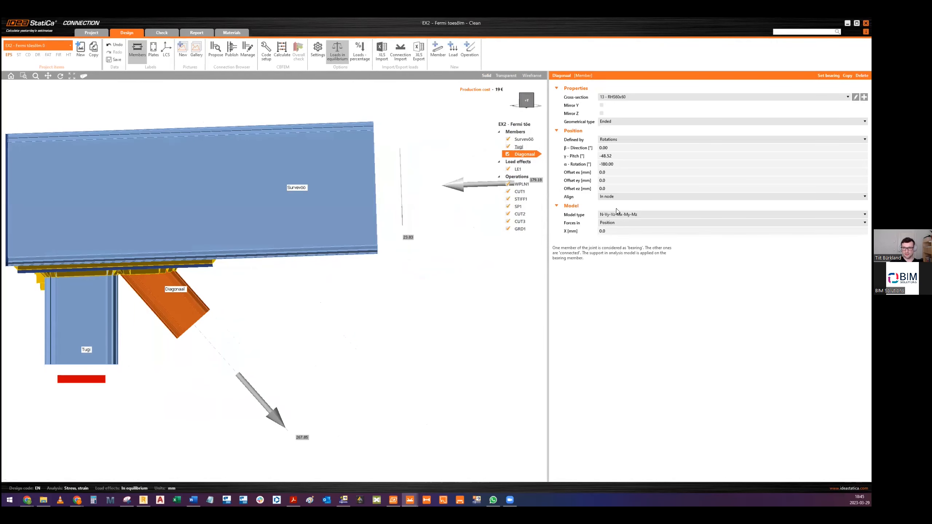
left_click(619, 186)
type("-16.6")
key("Return")
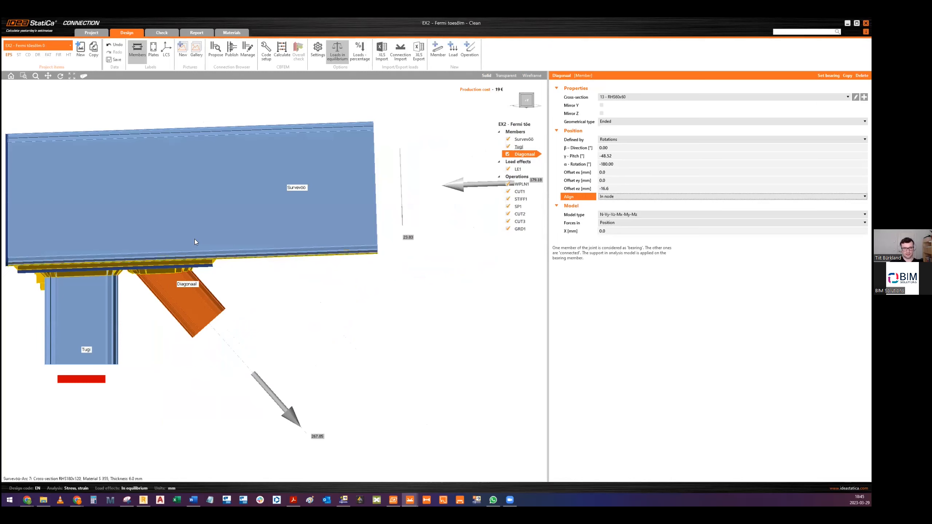
Step: Review the internal forces of load effect LE1 and the bearing member status of Tugi
left_click(517, 170)
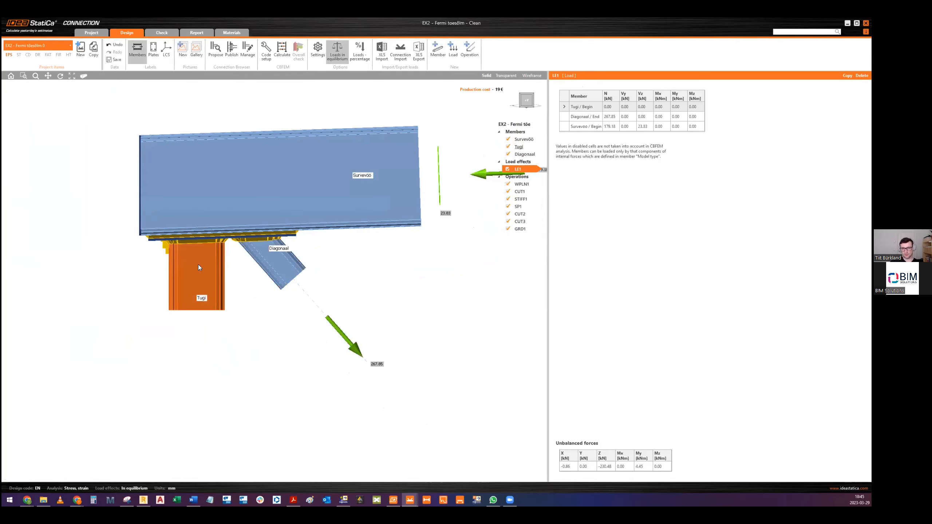
left_click(237, 303)
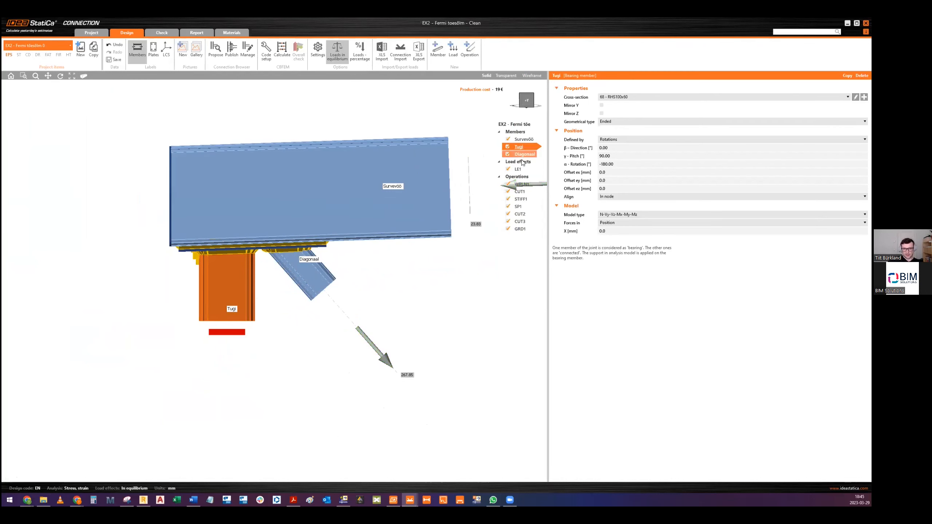
right_click(519, 147)
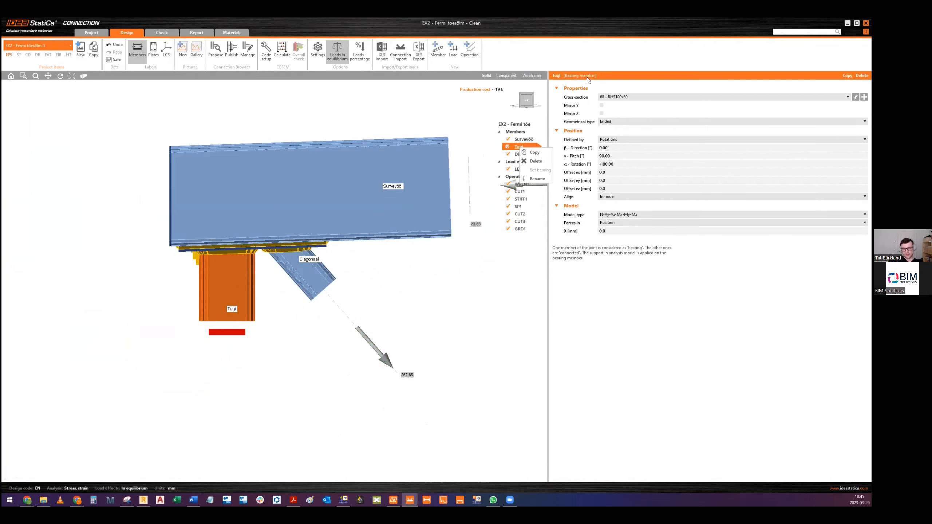
key("Escape")
Step: Capture a screen snip of the connection model and sketch the member axes over it, meeting at the node
scroll(246, 299, "down", 4)
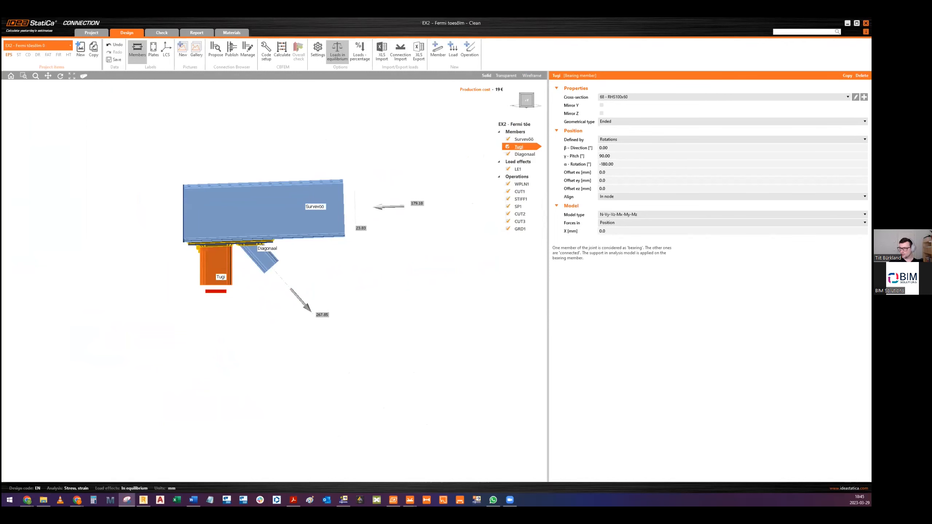
key("Print")
left_click_drag(138, 99, 458, 410)
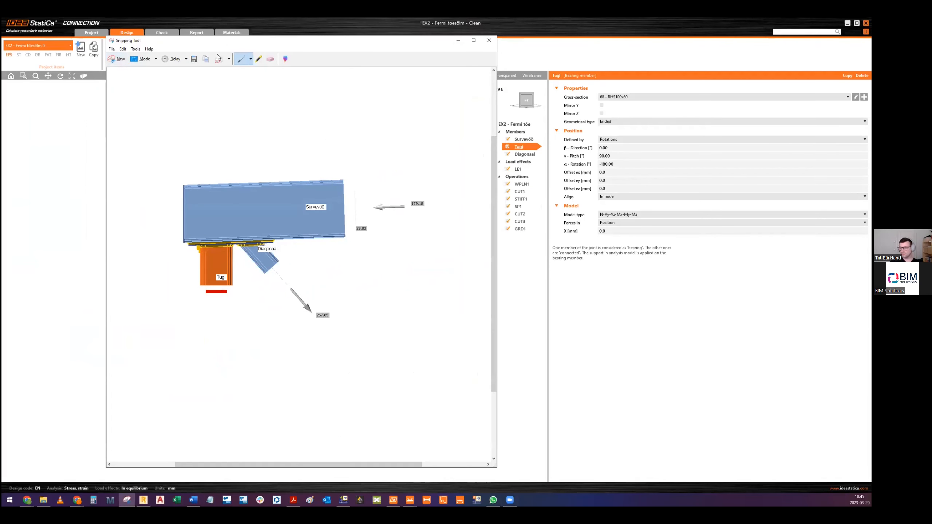
left_click_drag(418, 204, 201, 218)
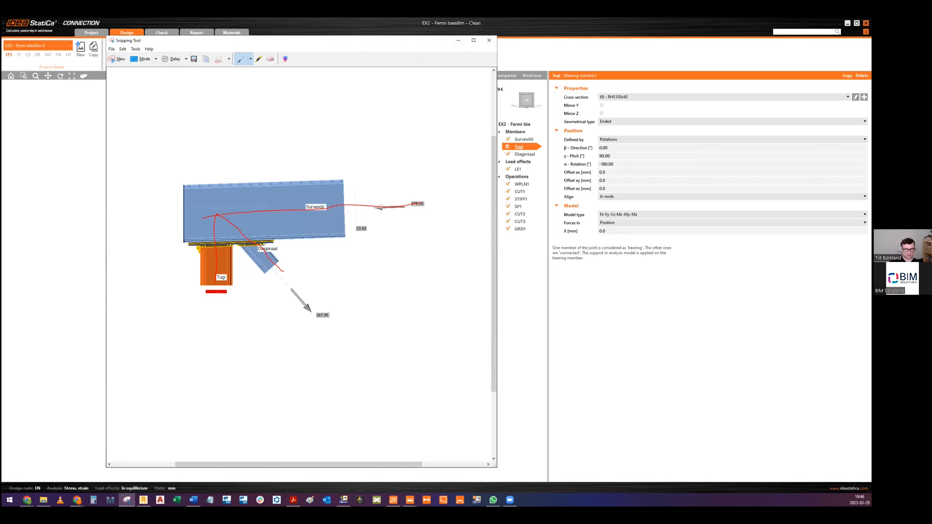
Step: Extend the sketched Tugi axis down to a hatched ground support, mark the node, and discard the snip without saving
mouse_move(217, 282)
left_mouse_down()
mouse_move(219, 411)
mouse_move(170, 411)
mouse_move(166, 426)
mouse_move(182, 432)
left_mouse_up()
left_click_drag(217, 410, 201, 431)
left_click_drag(227, 413, 216, 442)
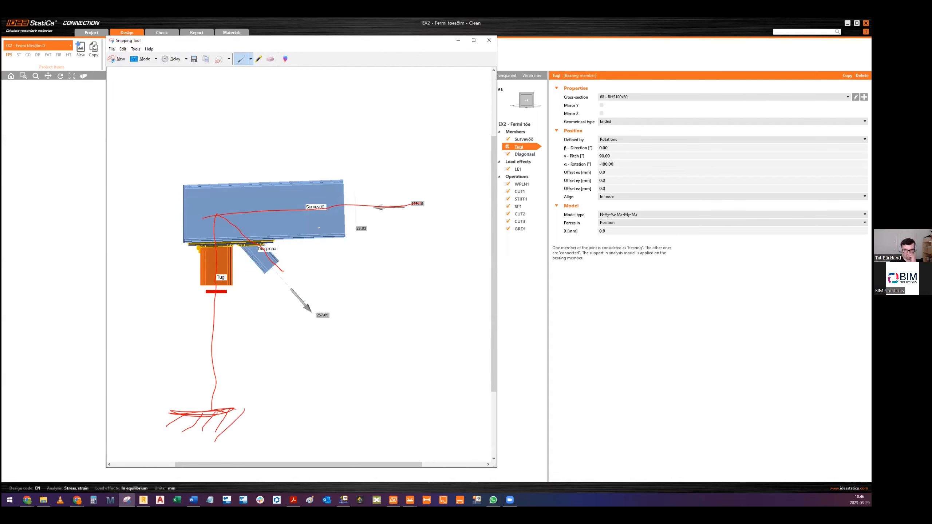
left_click_drag(218, 210, 216, 216)
left_click_drag(212, 320, 216, 295)
left_click(488, 40)
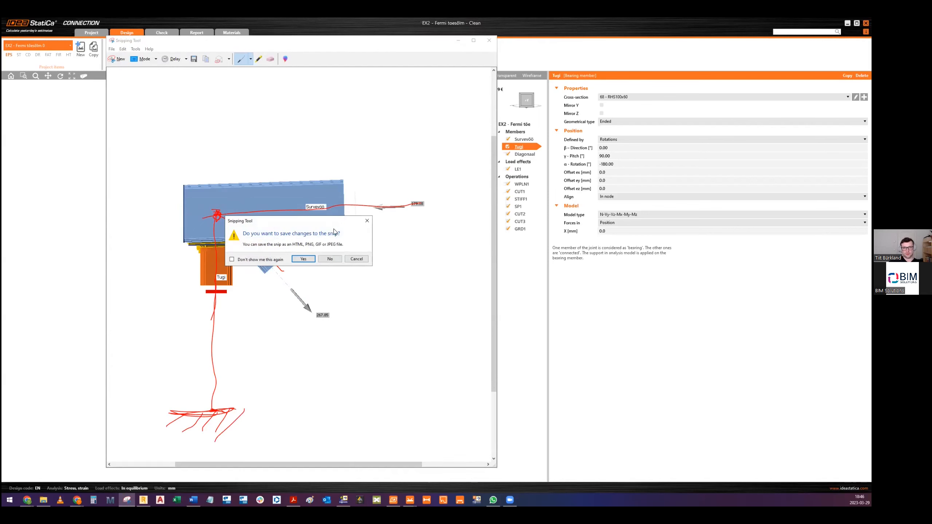
left_click(327, 260)
Step: Open load effect LE1 of the Fermi toesõlm connection
middle_click_drag(363, 284, 387, 278)
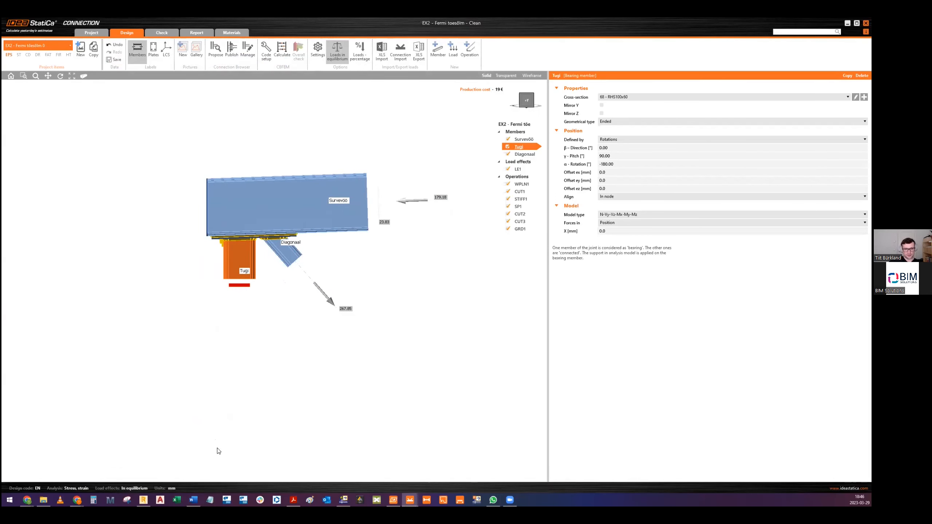
scroll(241, 216, "up", 2)
left_click(517, 169)
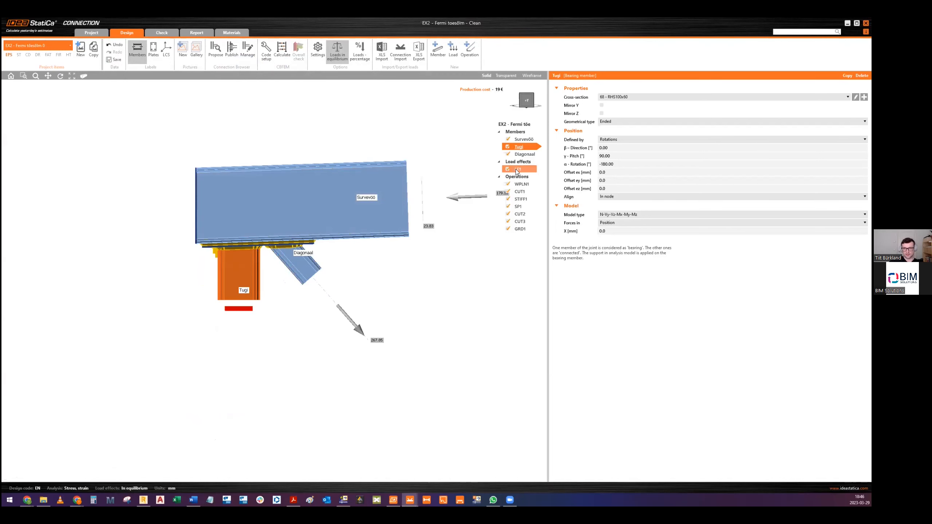
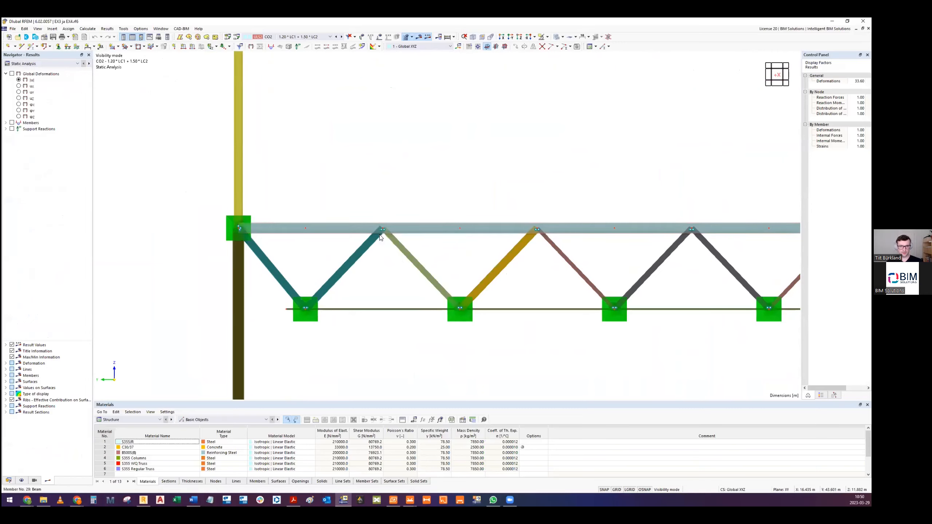
Step: Examine the truss's first bottom-chord node beside the column, where the two teal diagonals meet
scroll(340, 250, "up", 4)
scroll(343, 301, "up", 2)
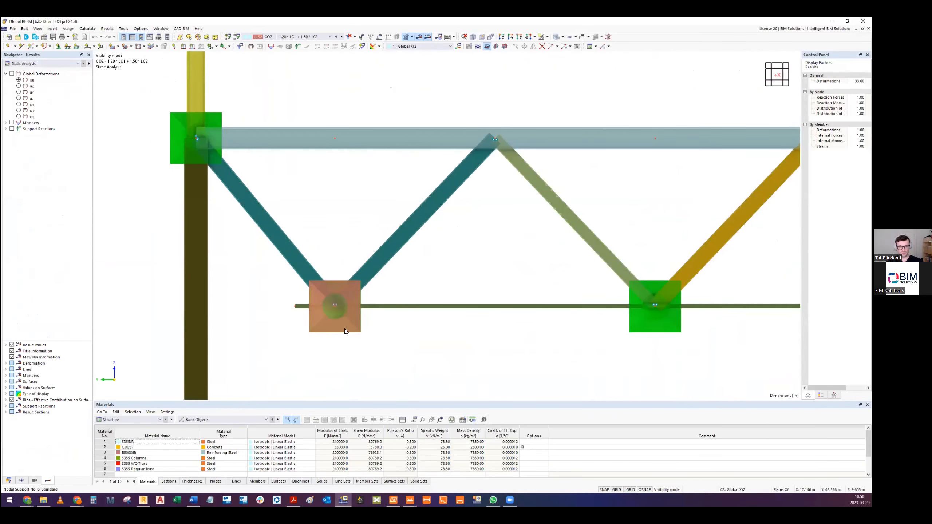
middle_click_drag(339, 301, 345, 293)
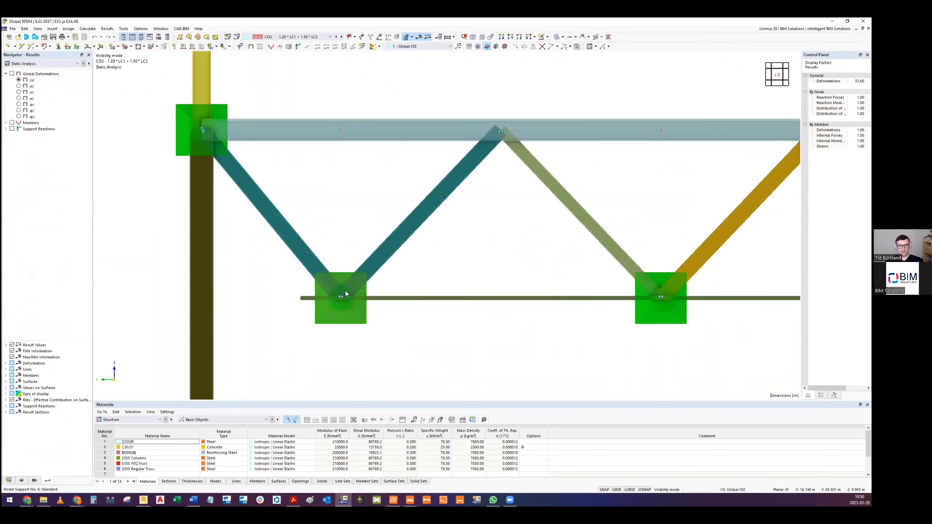
scroll(398, 229, "down", 3)
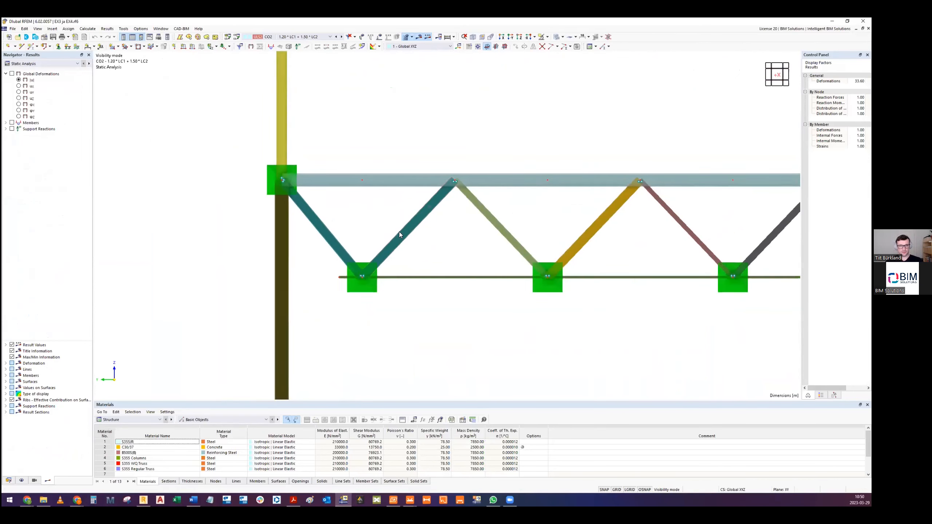
scroll(364, 279, "up", 2)
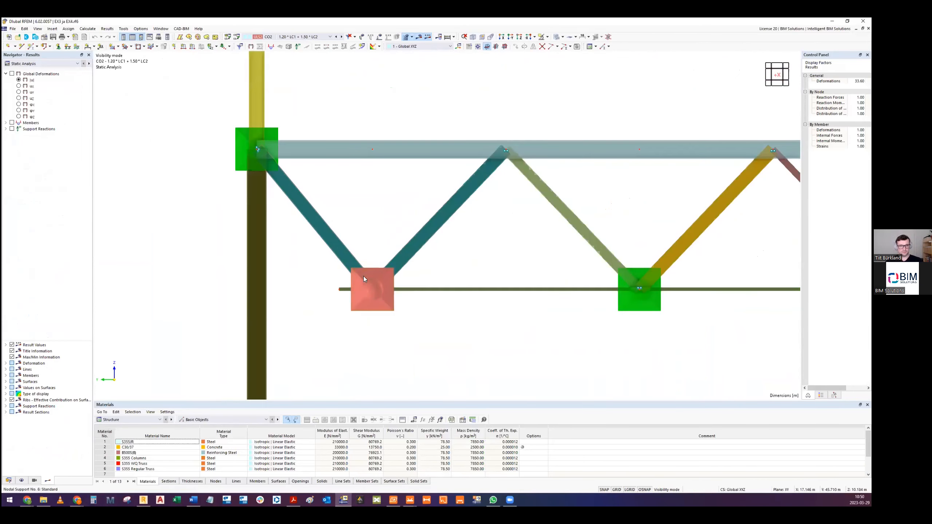
Step: Switch to the EX3 WQ fermi K-sõlm project in IDEA StatiCa Connection and maximize its window
left_click(411, 498)
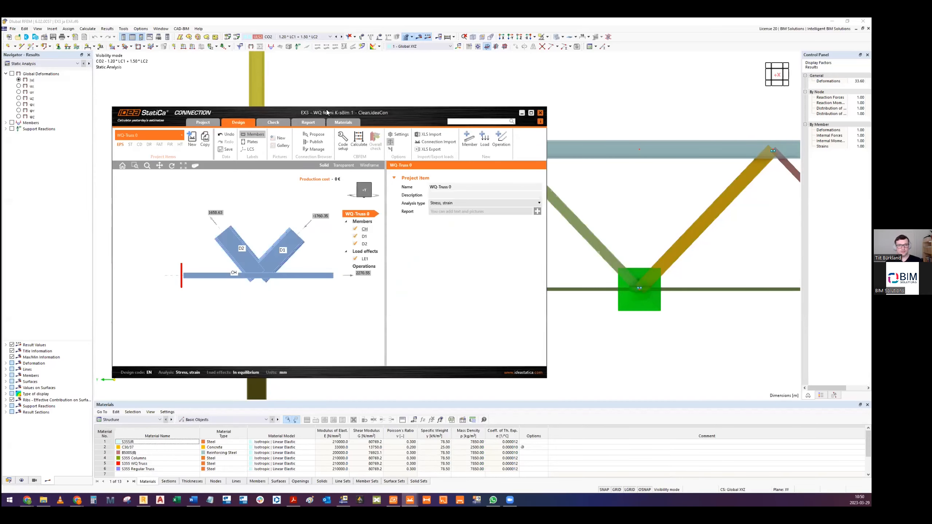
double_click(326, 109)
right_click_drag(342, 248, 316, 265)
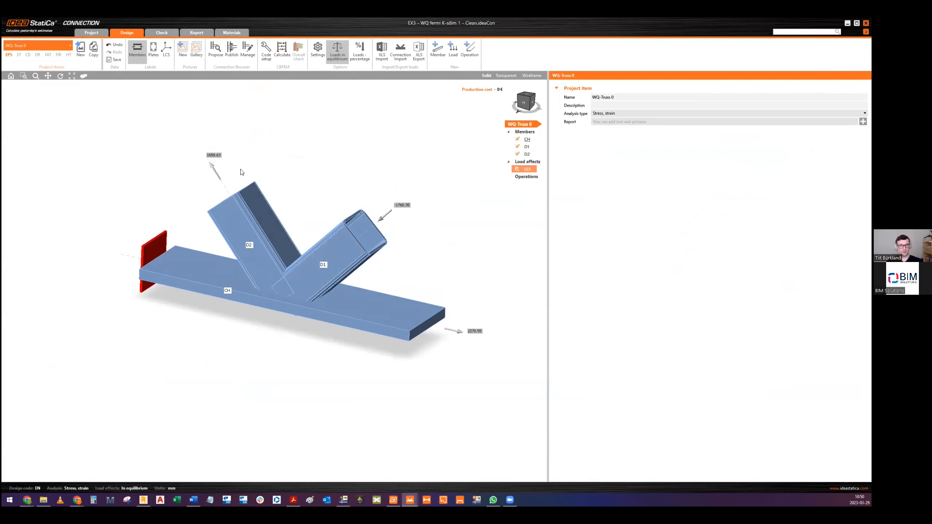
Step: Examine load effect LE1 and how diagonals D1 and D2 meet the chord CH
scroll(213, 158, "up", 2)
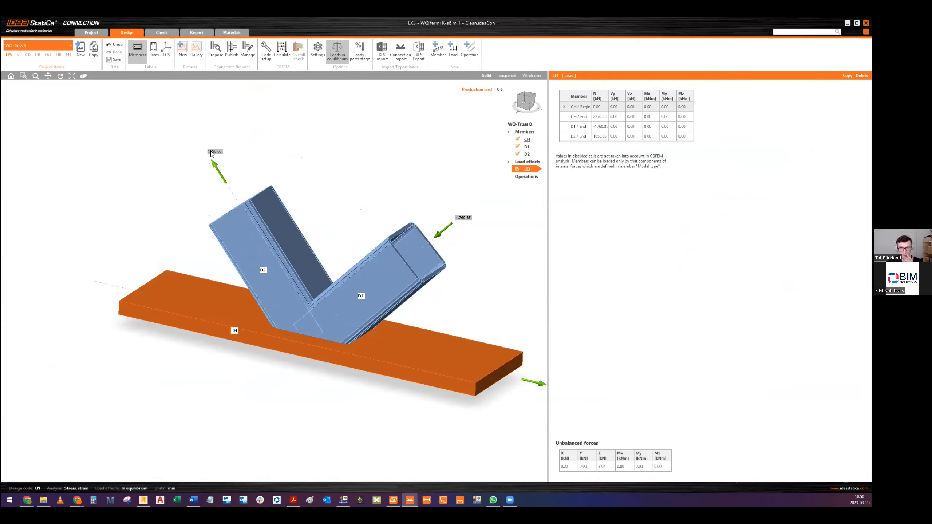
scroll(212, 154, "down", 1)
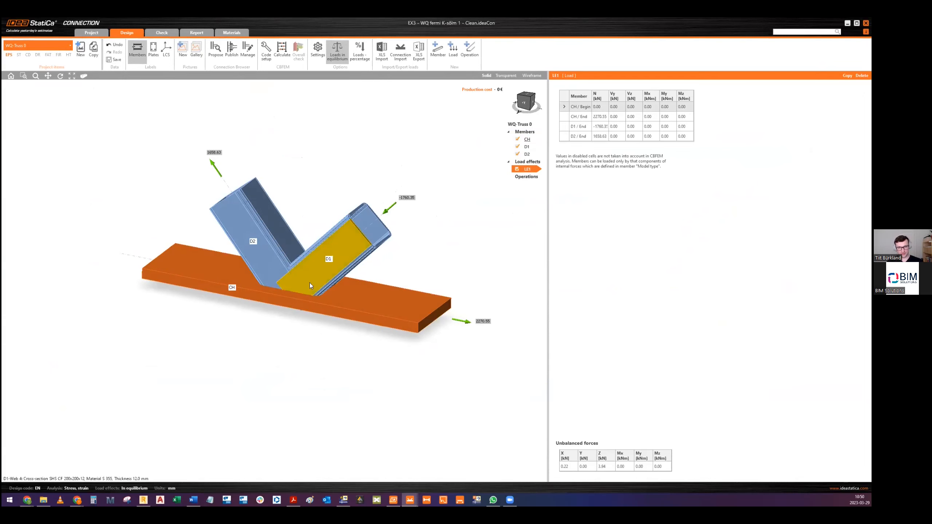
right_click_drag(443, 328, 457, 333)
middle_click_drag(328, 348, 366, 364)
right_click_drag(301, 257, 310, 258)
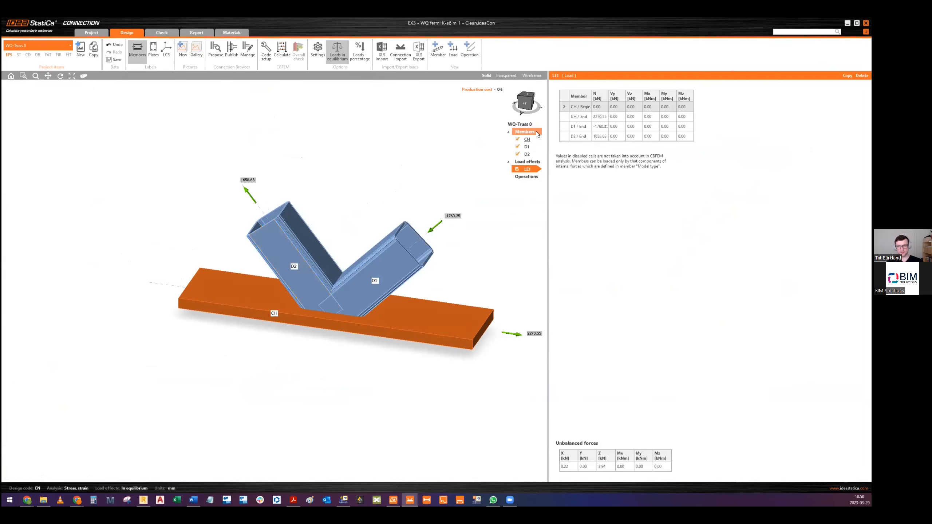
left_click(523, 106)
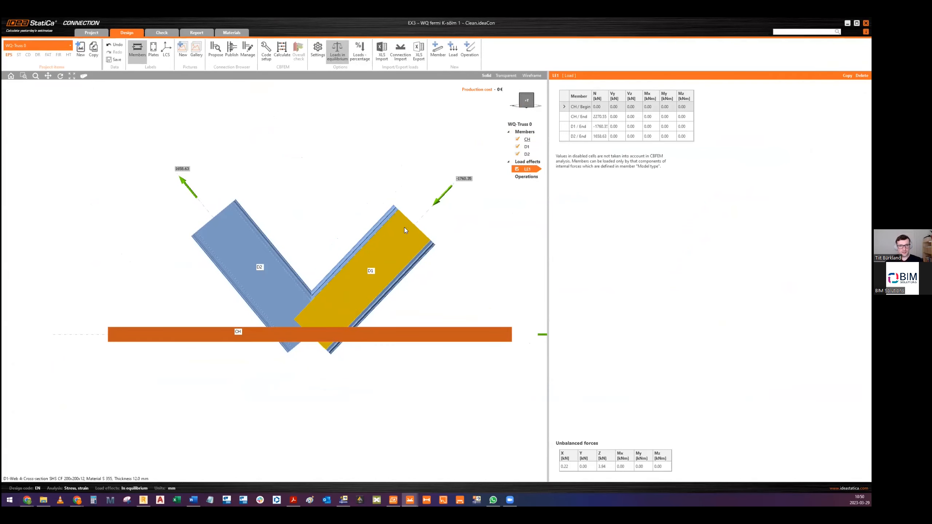
right_click_drag(333, 286, 334, 296)
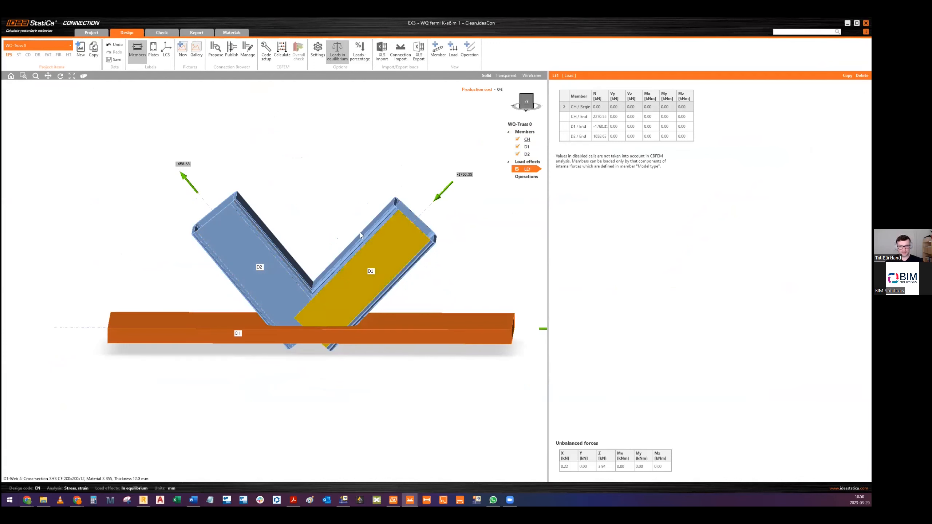
Step: Add a work plane operation by angles with its Y rotation set to 90°
right_click(535, 178)
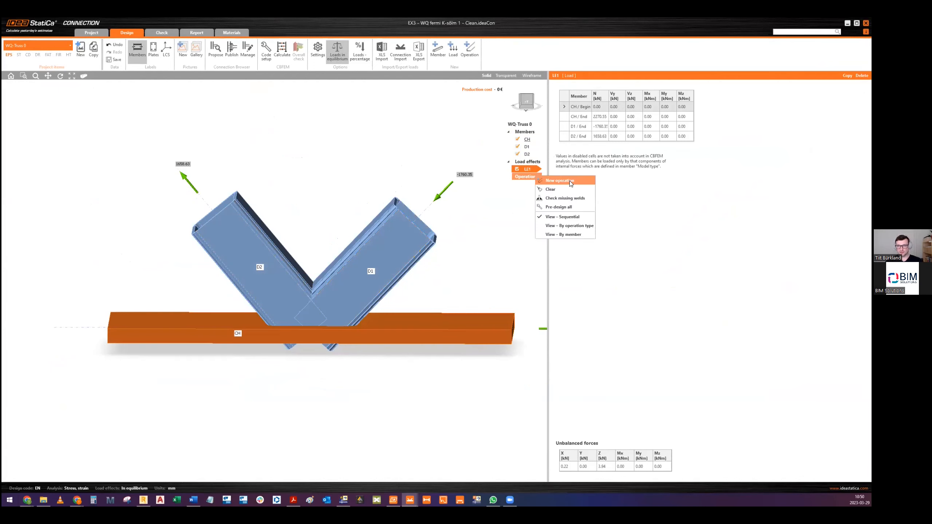
left_click(559, 180)
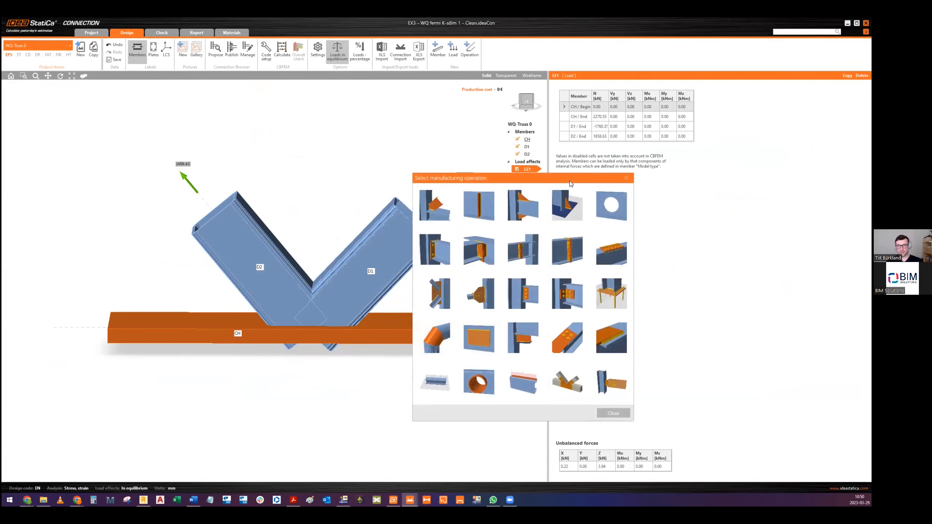
left_click(433, 383)
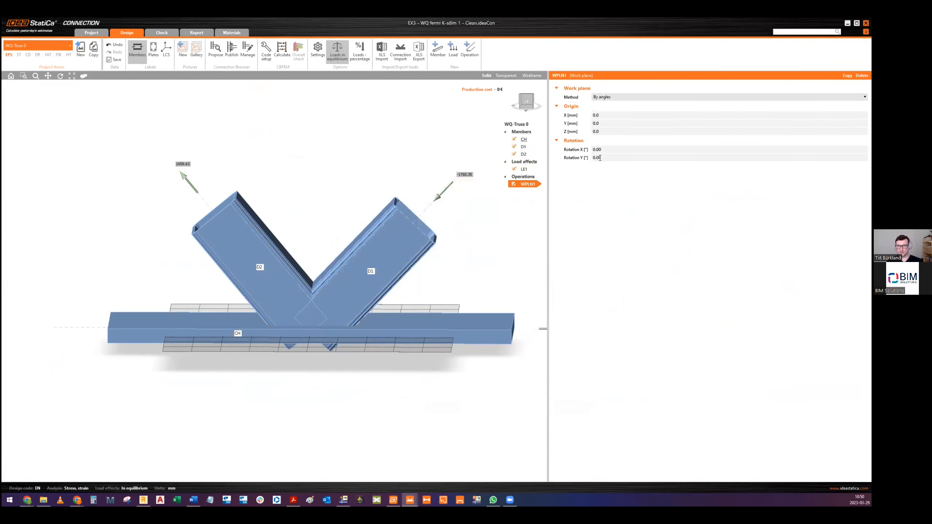
left_click(607, 158)
type("90")
key("Return")
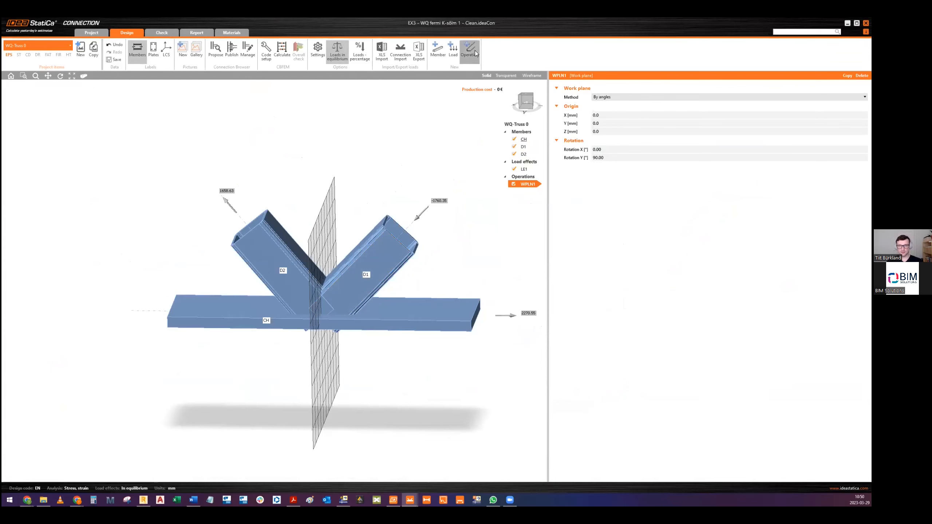
Step: Add a cut of member operation that cuts diagonal D1 by work plane WPLN1
left_click(474, 50)
left_click(348, 163)
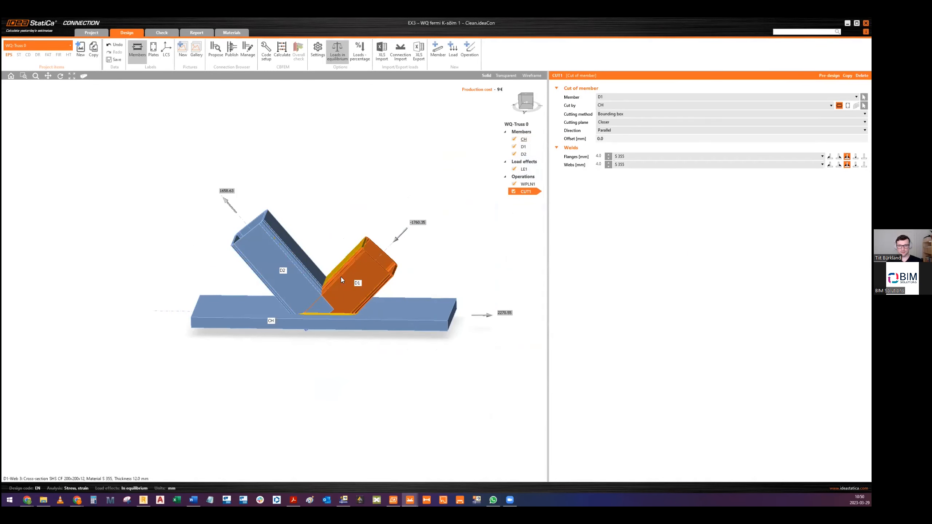
scroll(342, 277, "up", 3)
left_click(855, 105)
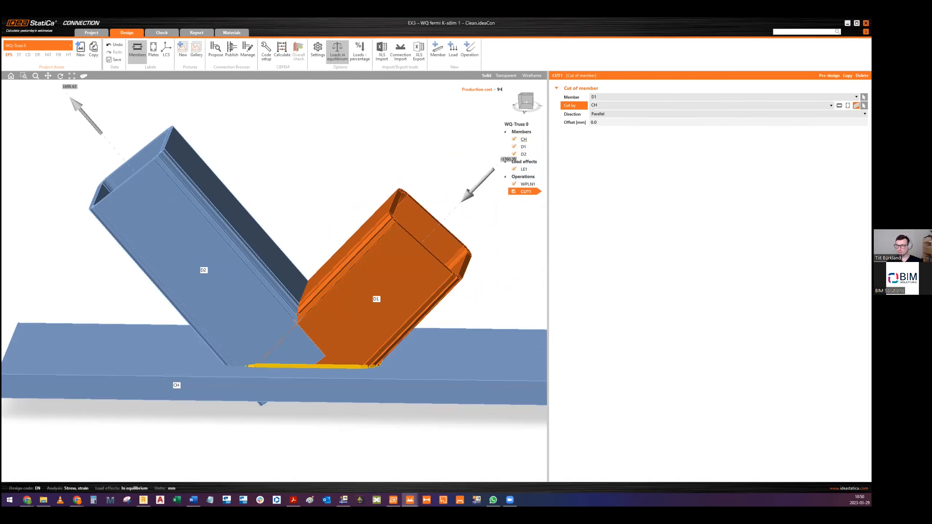
middle_click_drag(395, 306, 381, 305)
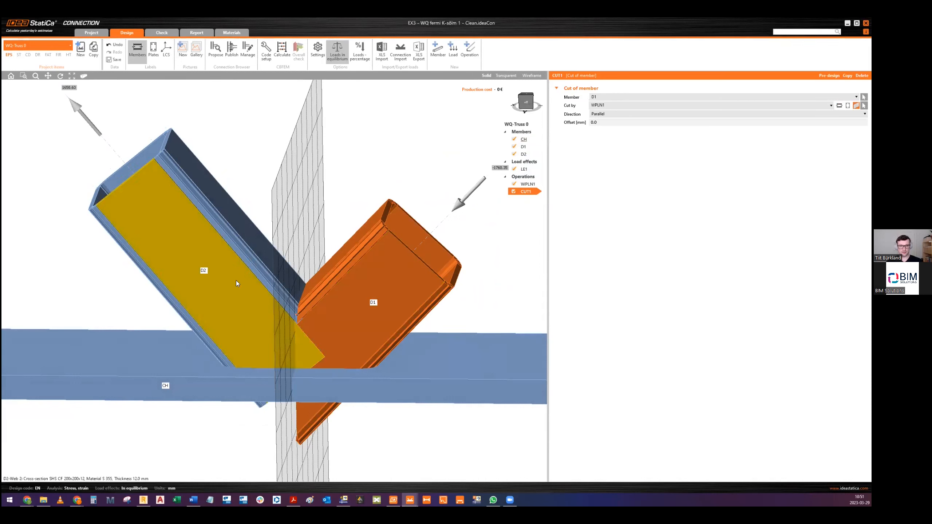
Step: Copy the D1 cut operation and assign the copy to member D2, keeping WPLN1 as the cutting plane
right_click(529, 192)
left_click(543, 194)
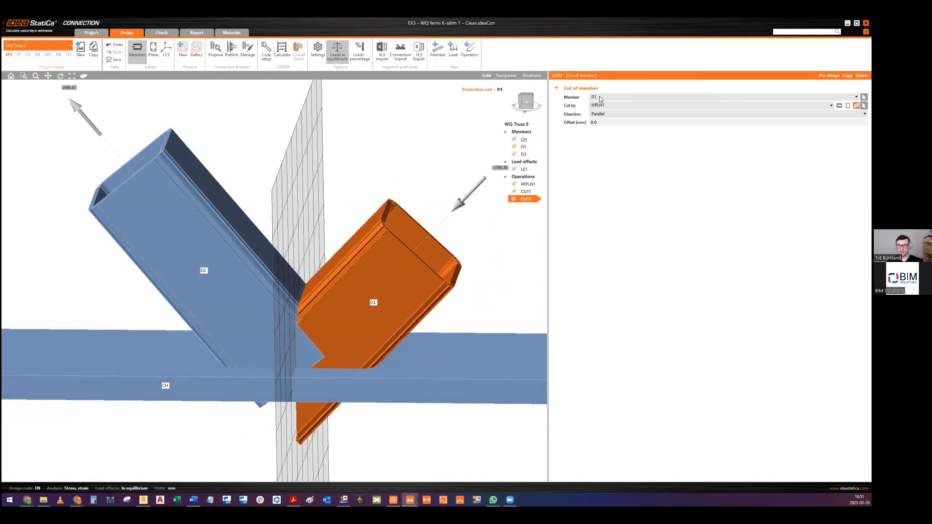
left_click(601, 96)
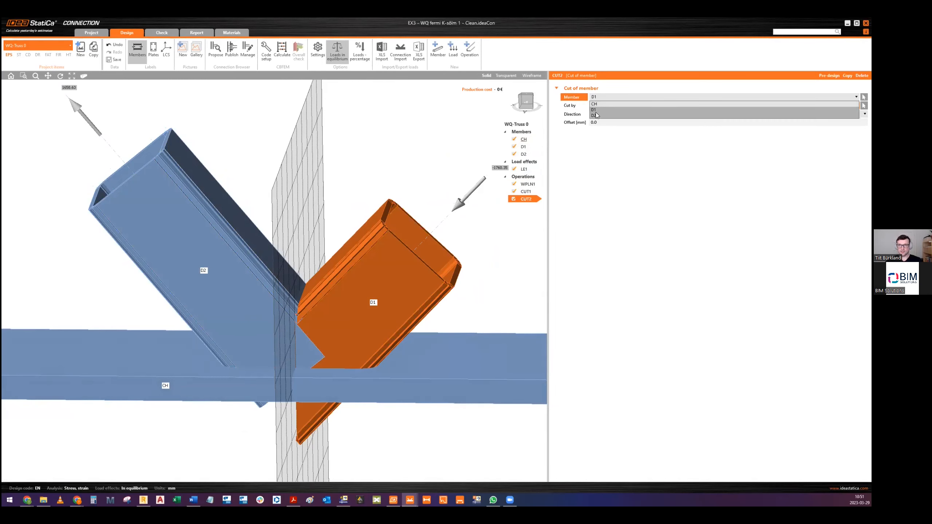
left_click(602, 116)
scroll(368, 143, "down", 2)
mouse_move(355, 252)
middle_mouse_down()
mouse_move(326, 247)
mouse_move(371, 244)
middle_mouse_up()
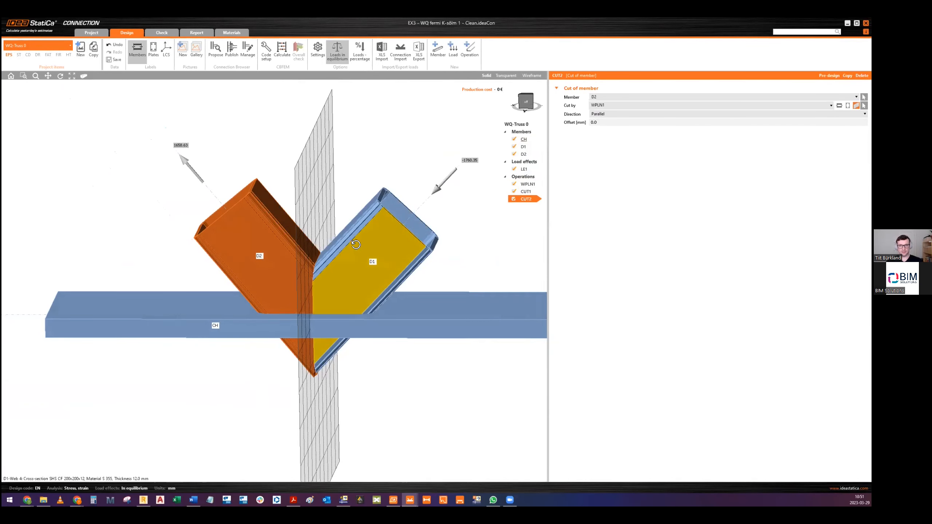
Step: Copy the D2 work plane cut twice and set the first copy to cut D2 by chord CH
right_click(529, 199)
left_click(545, 203)
left_click(524, 206)
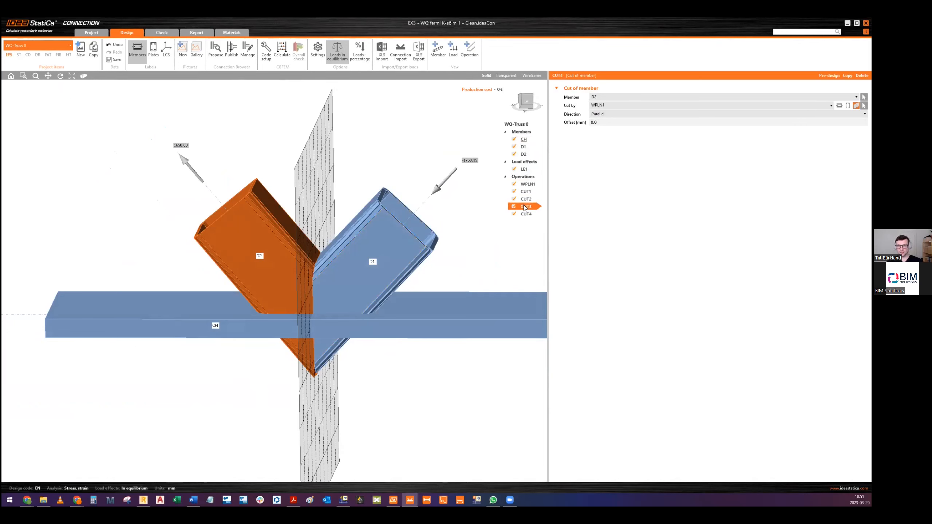
left_click(839, 106)
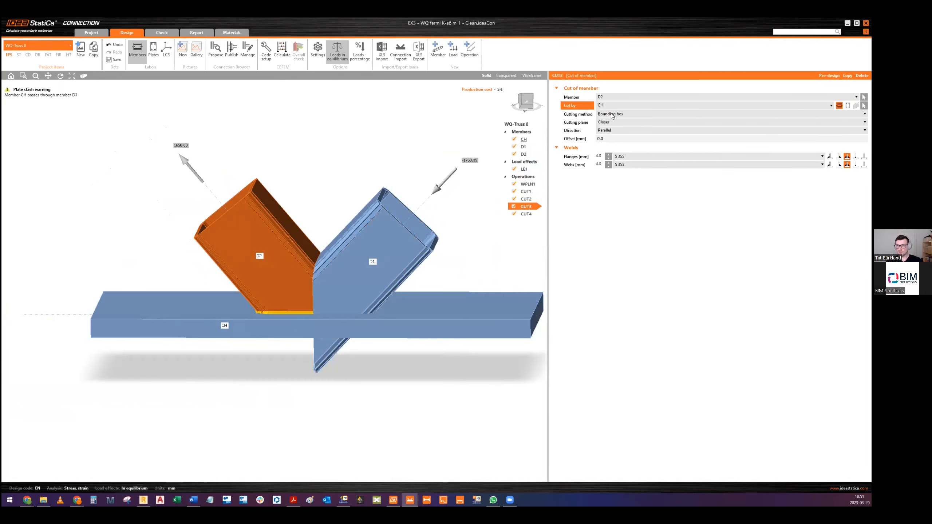
Step: Set the second copied cut operation to cut diagonal D1 by chord CH
left_click(525, 214)
left_click(605, 106)
left_click(605, 105)
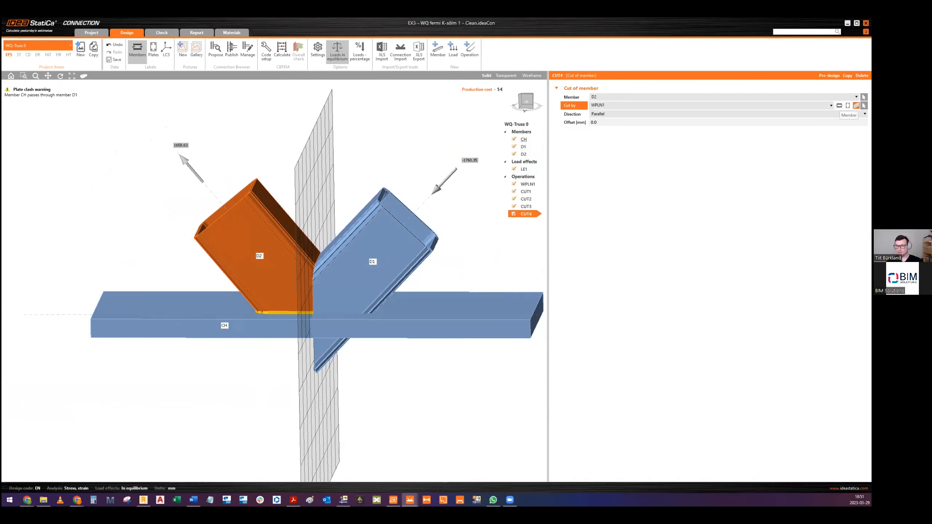
left_click(838, 105)
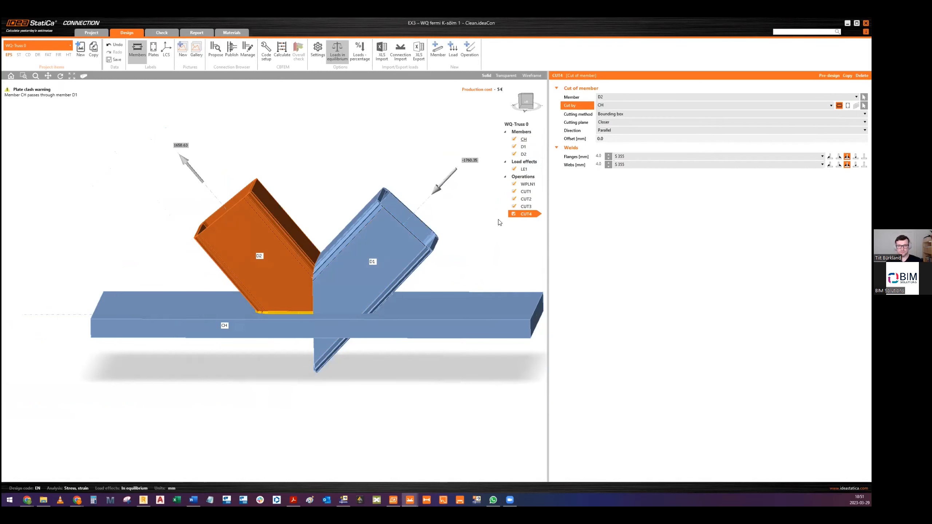
left_click(530, 212)
left_click(607, 97)
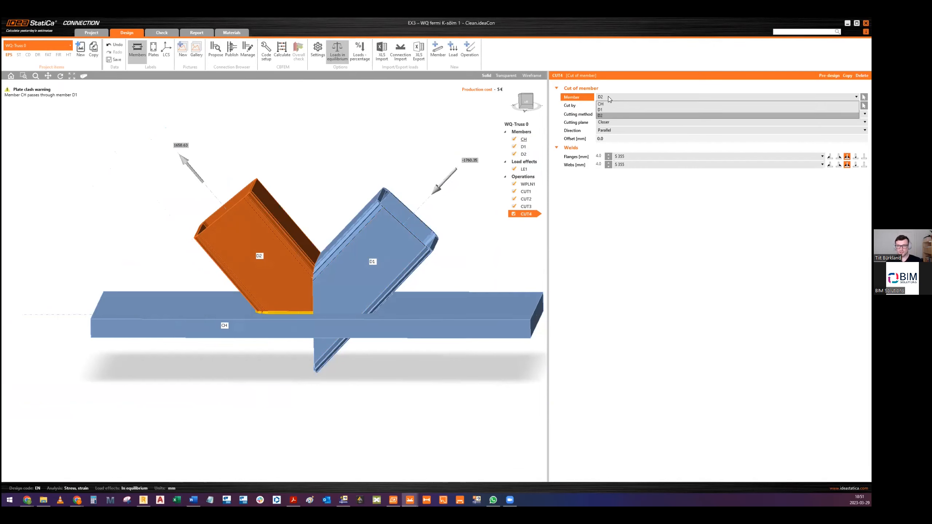
left_click(605, 108)
middle_click_drag(346, 253, 278, 267)
left_click(290, 266)
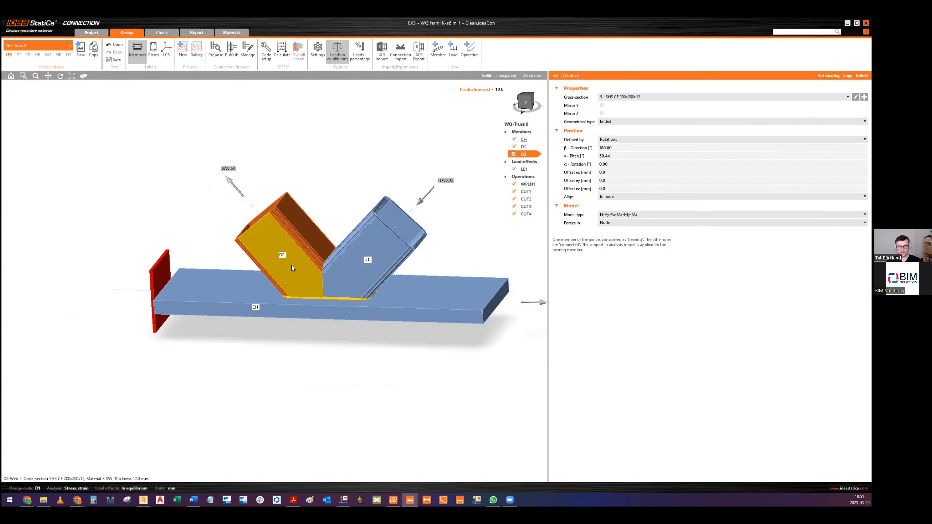
Step: Set the flange and web weld thickness of the D2 cut by chord CH to 10 mm
left_click(526, 207)
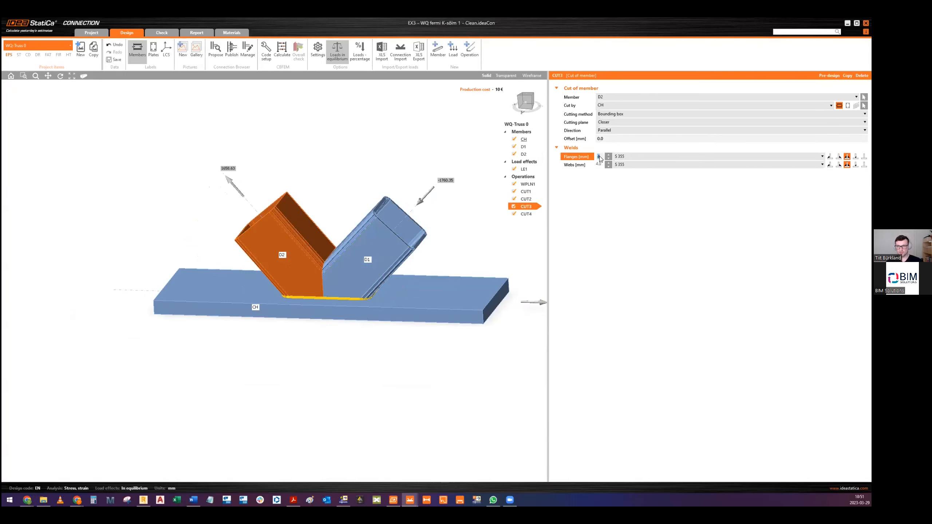
key("Tab")
type("10")
key("Tab")
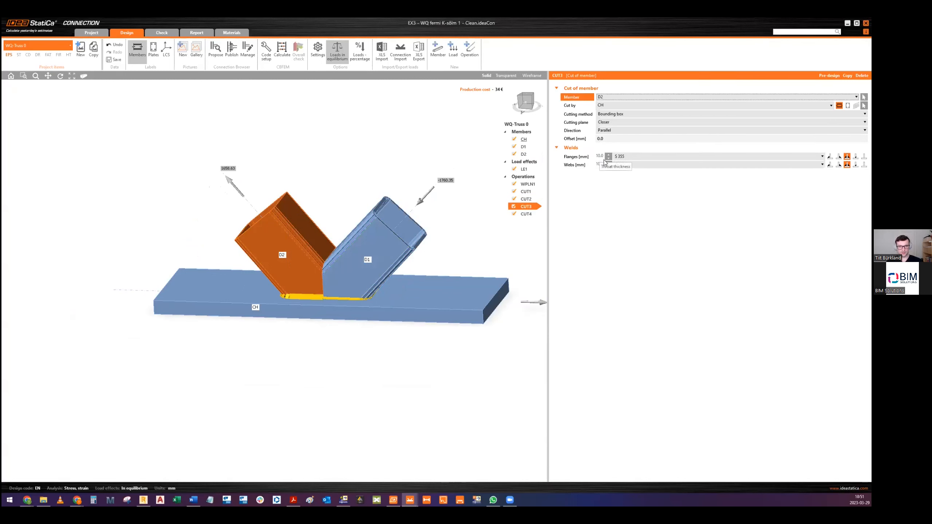
Step: Set the flange and web weld thickness of the D1 cut by chord CH to 10 mm
left_click(532, 215)
left_click(598, 157)
type("10")
key("Tab")
type("10")
key("Tab")
Step: Change the flange and web welds between D1 and the chord to single-sided fillet welds on the outer side
scroll(473, 195, "up", 4)
middle_click_drag(235, 330, 203, 374, "ctrl")
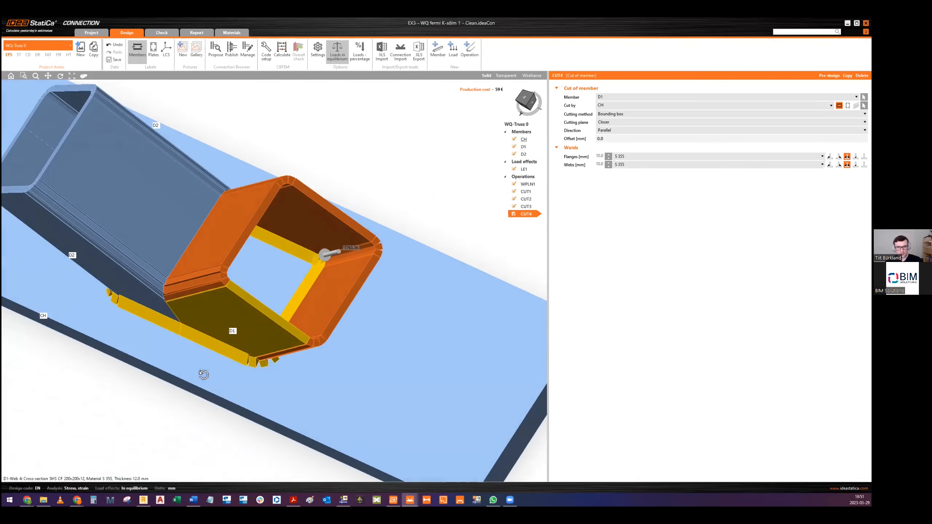
left_click(830, 157)
left_click(830, 164)
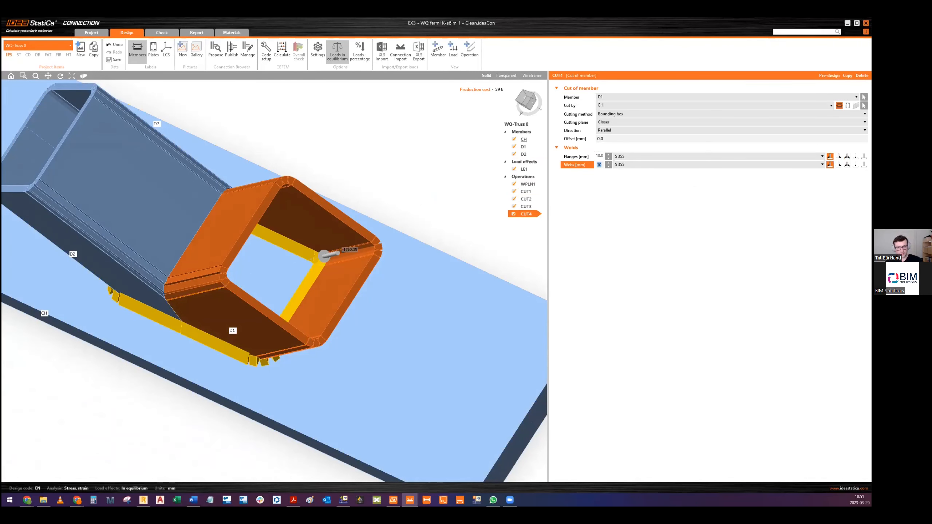
Step: Change the flange and web welds between D2 and the chord to single-sided fillet welds on the outer side
left_click(525, 206)
middle_click_drag(476, 225, 345, 254, "ctrl")
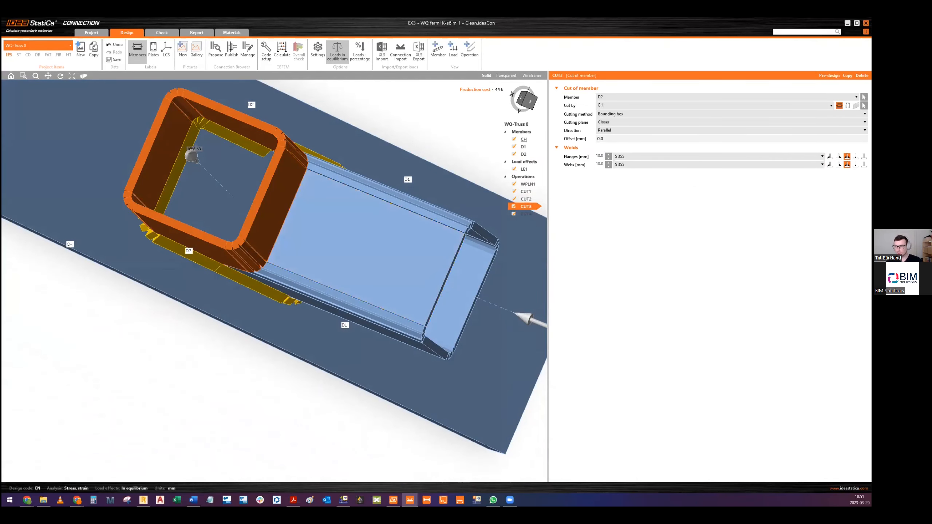
left_click(829, 156)
left_click(830, 165)
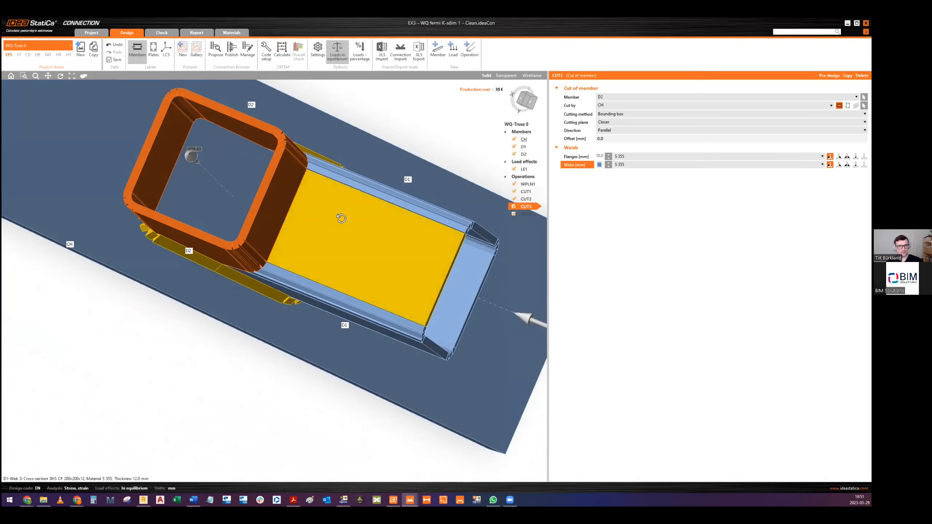
Step: Examine the welds of D1 and D2 on chord CH and the contact between the diagonals from several sides
left_click(528, 102)
left_click(525, 104)
middle_click_drag(268, 281, 281, 303)
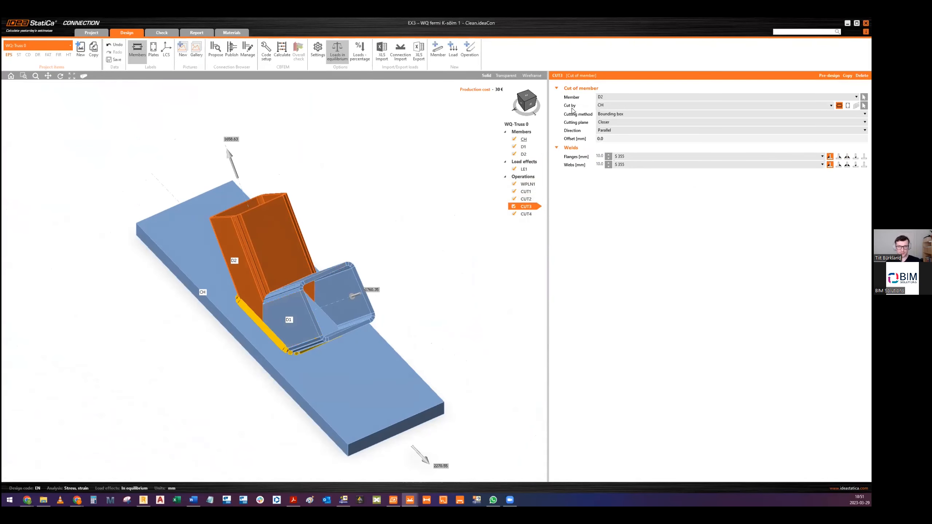
left_click(521, 103)
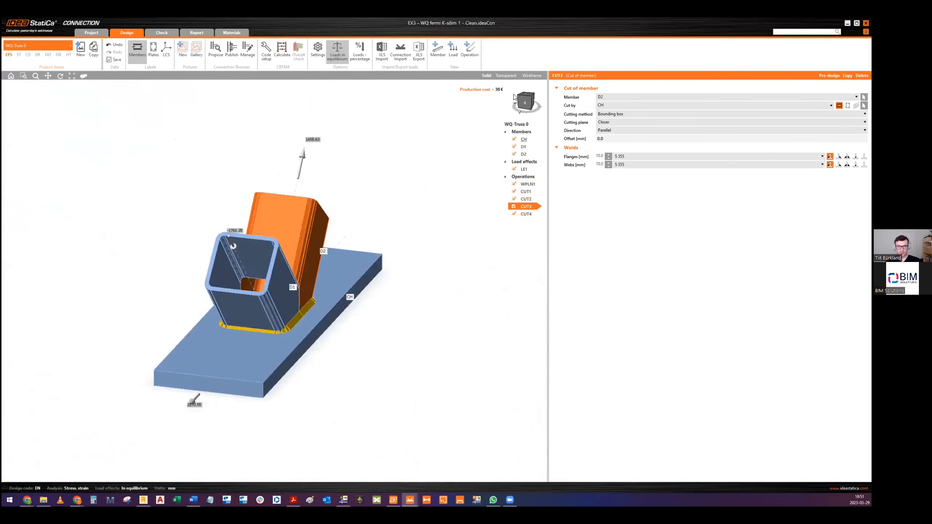
mouse_move(528, 101)
left_mouse_down()
mouse_move(523, 95)
mouse_move(524, 104)
left_mouse_up()
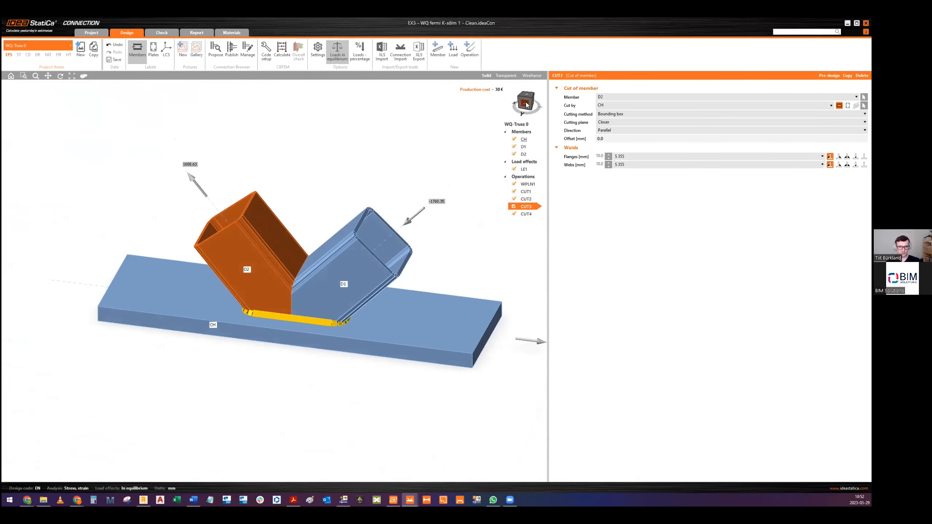
mouse_move(330, 271)
middle_mouse_down("ctrl")
mouse_move(325, 285)
mouse_move(272, 314)
mouse_move(345, 279)
middle_mouse_up("ctrl")
left_click(529, 109)
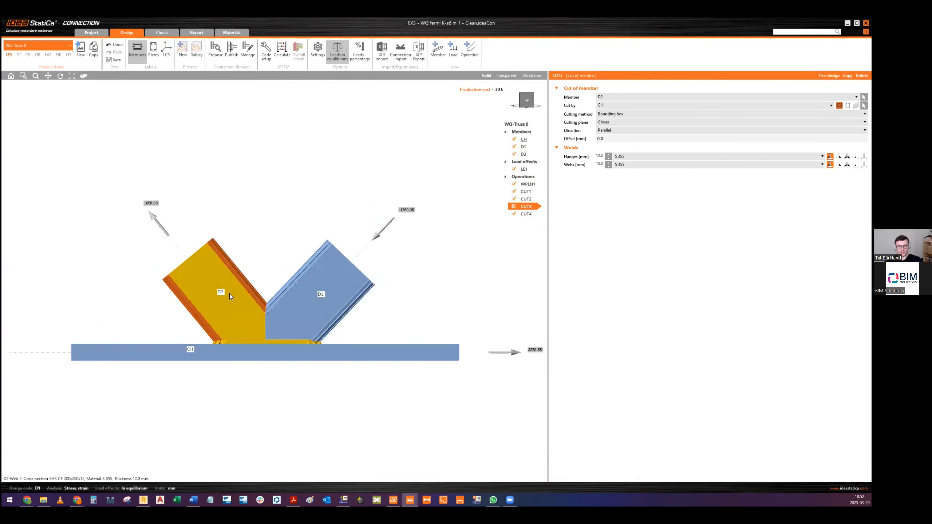
scroll(290, 290, "up", 5)
scroll(289, 366, "down", 5)
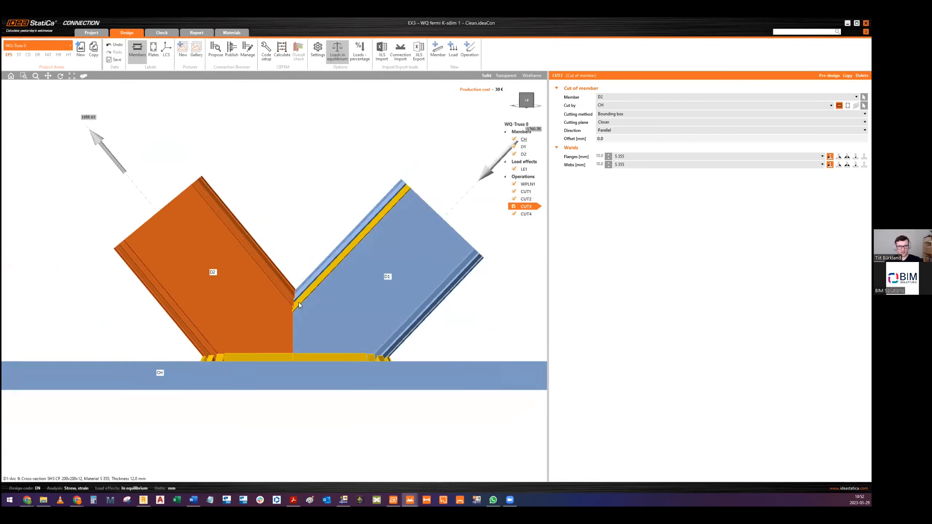
middle_click_drag(379, 284, 348, 314, "ctrl")
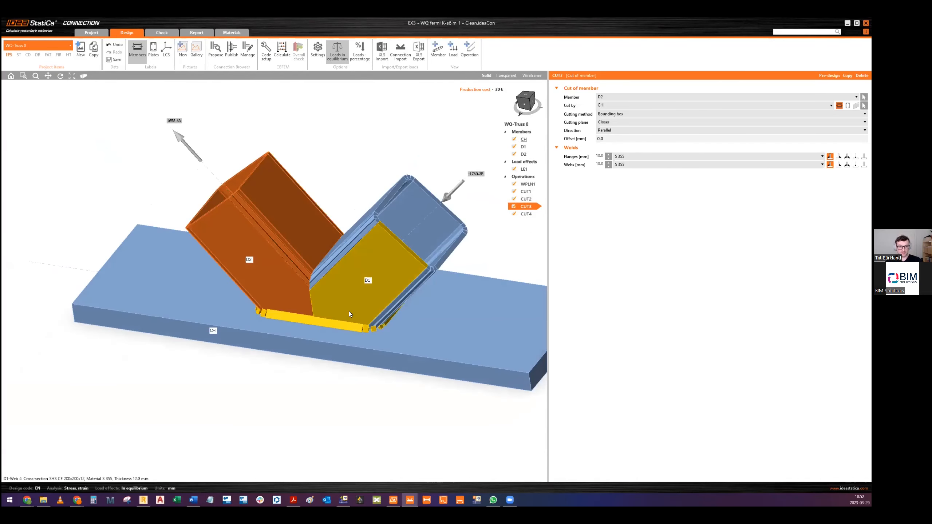
middle_click_drag(381, 270, 358, 279)
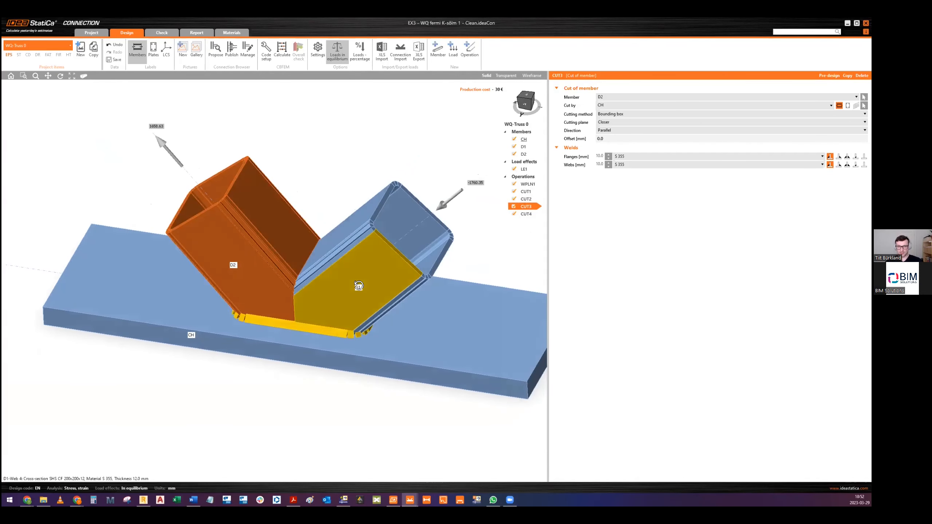
Step: Add a cut of member operation that cuts diagonal D1 by diagonal D2
left_click(473, 52)
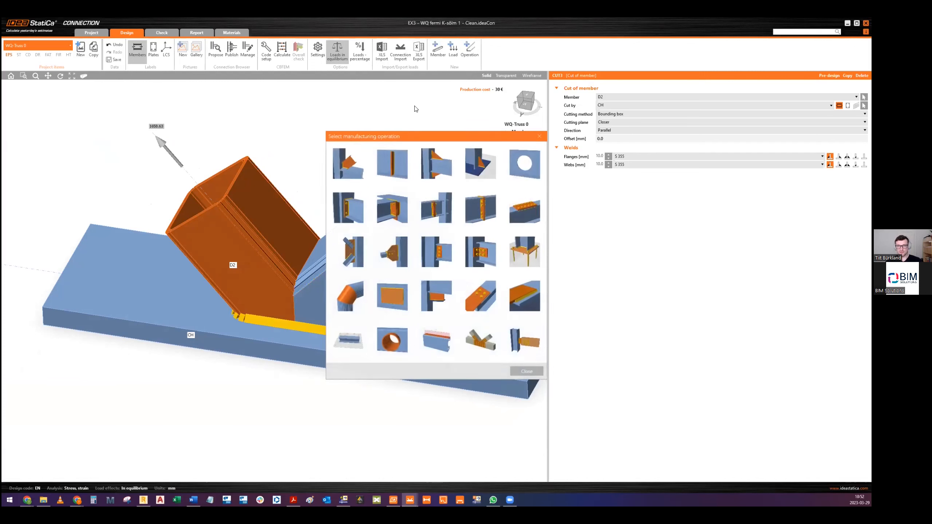
left_click(348, 165)
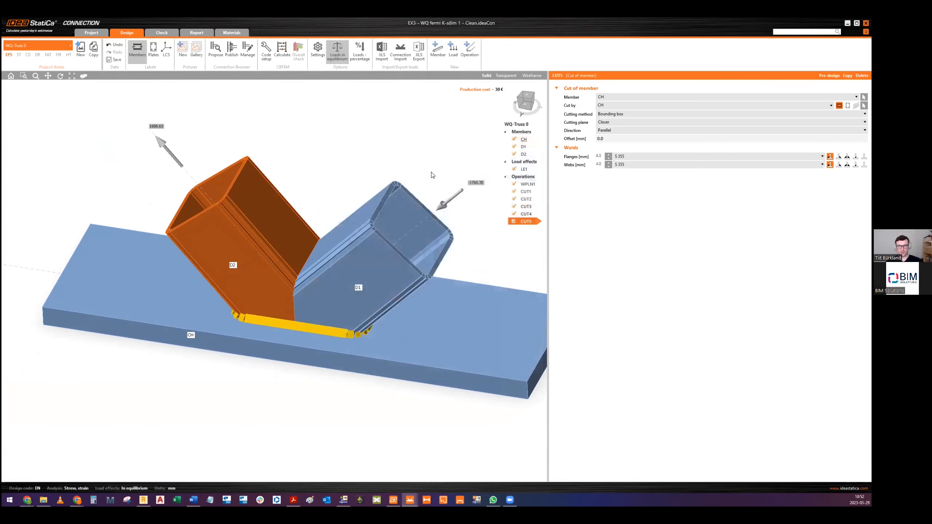
left_click(607, 106)
left_click(606, 105)
left_click(613, 103)
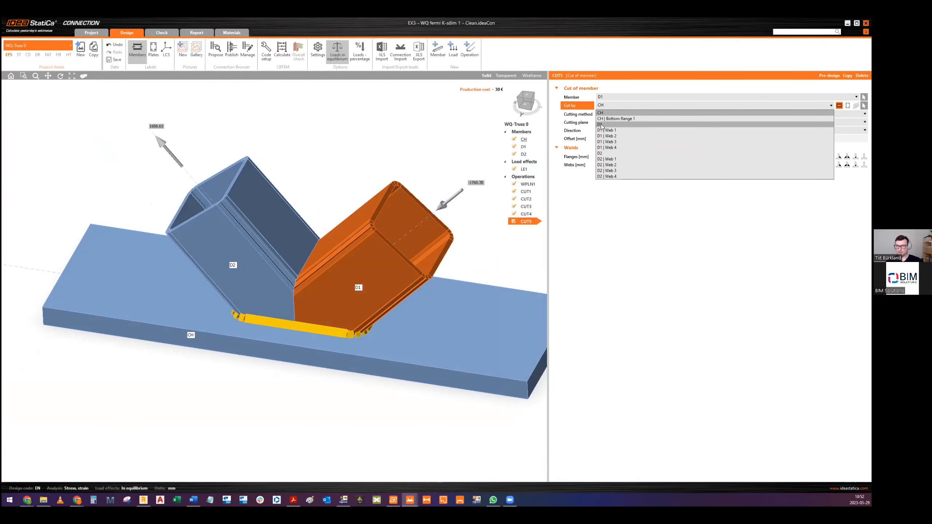
left_click(603, 153)
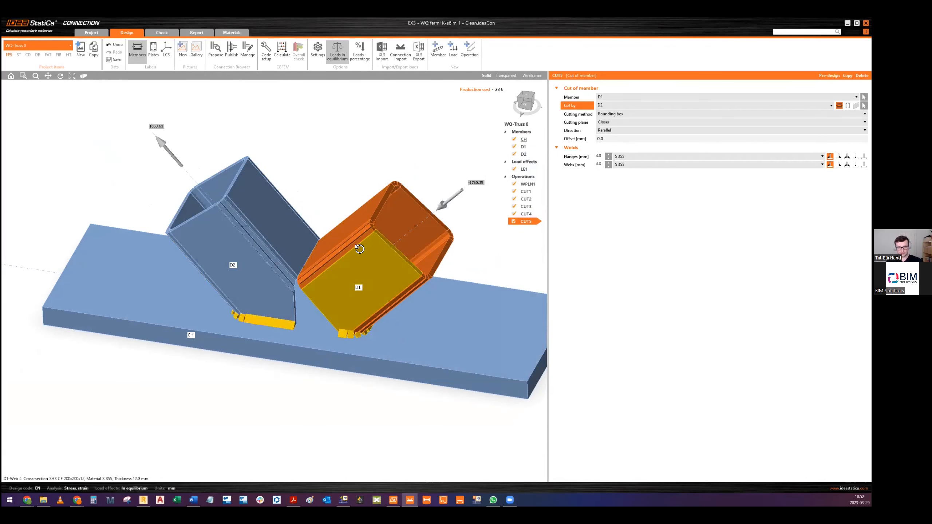
Step: Change the cutting method of the D1 cut by D2 to Mitre cut and check the weld in transparent display
left_click(611, 114)
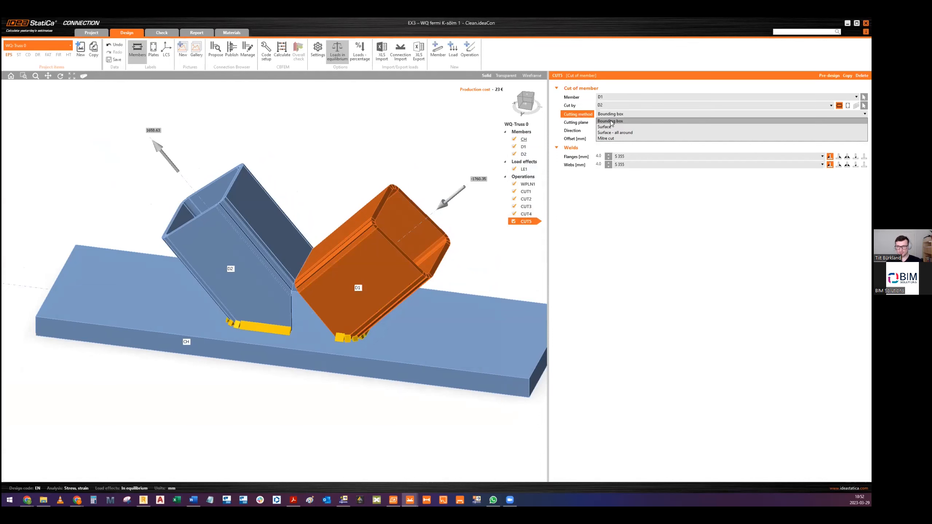
left_click(607, 138)
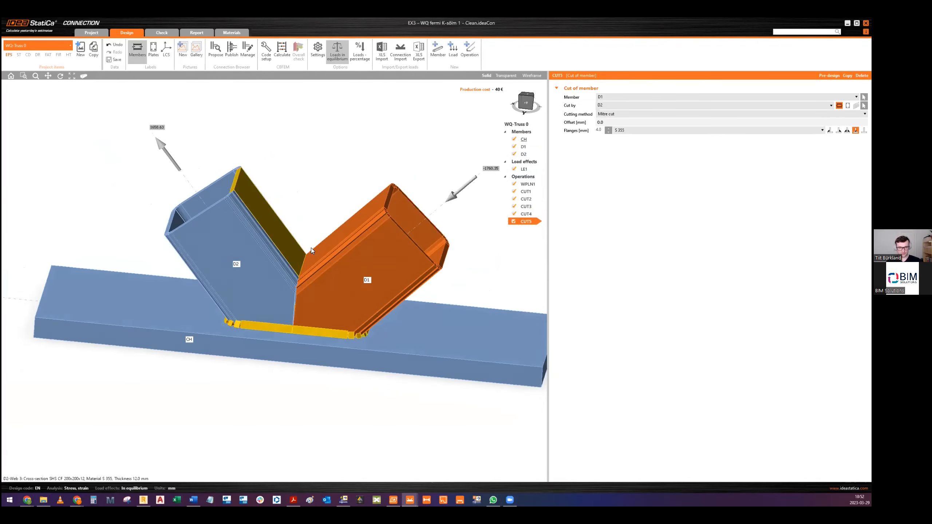
scroll(305, 262, "up", 5)
left_click(498, 76)
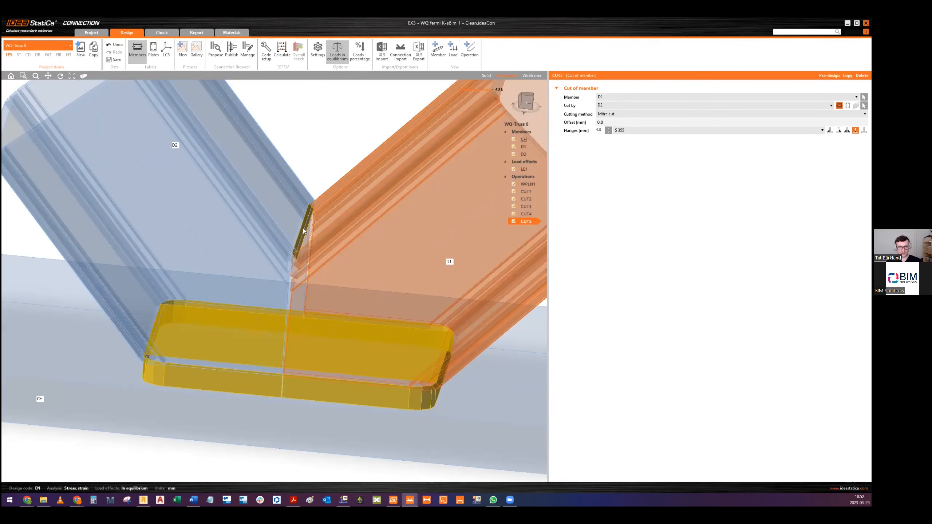
scroll(486, 82, "down", 5)
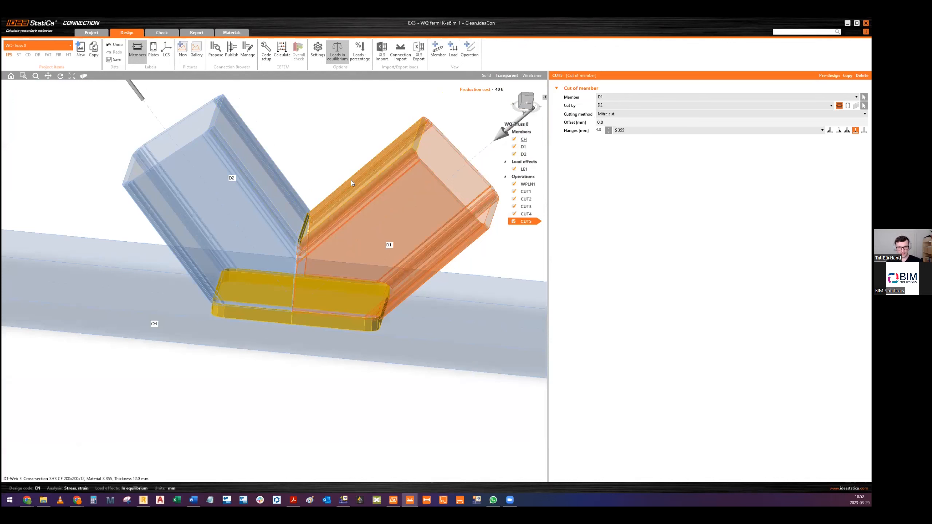
left_click(486, 77)
Step: Try a 5 mm offset for the mitre cut between D1 and D2
left_click(604, 123)
type("5")
key("Tab")
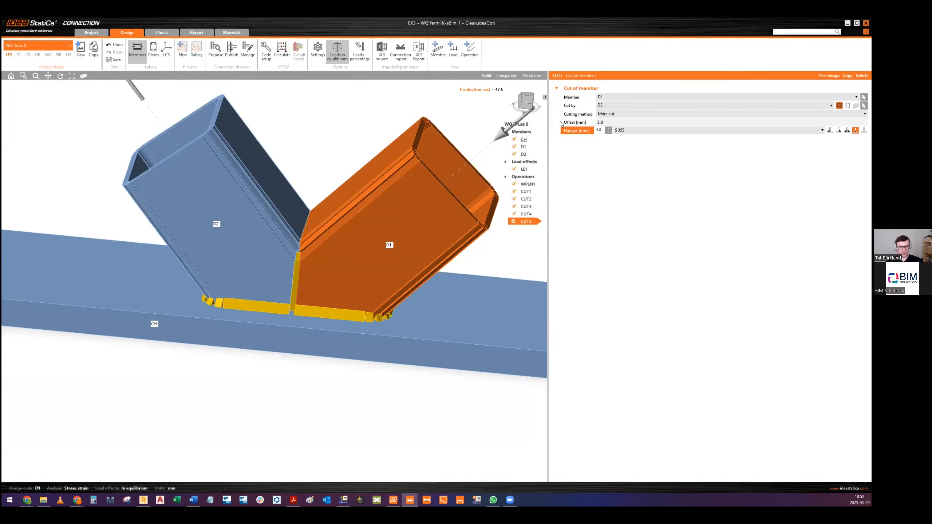
Step: Set the offset of the mitre cut between D1 and D2 to 10 mm
left_click(608, 122)
type("10")
key("Tab")
middle_click_drag(403, 218, 394, 246)
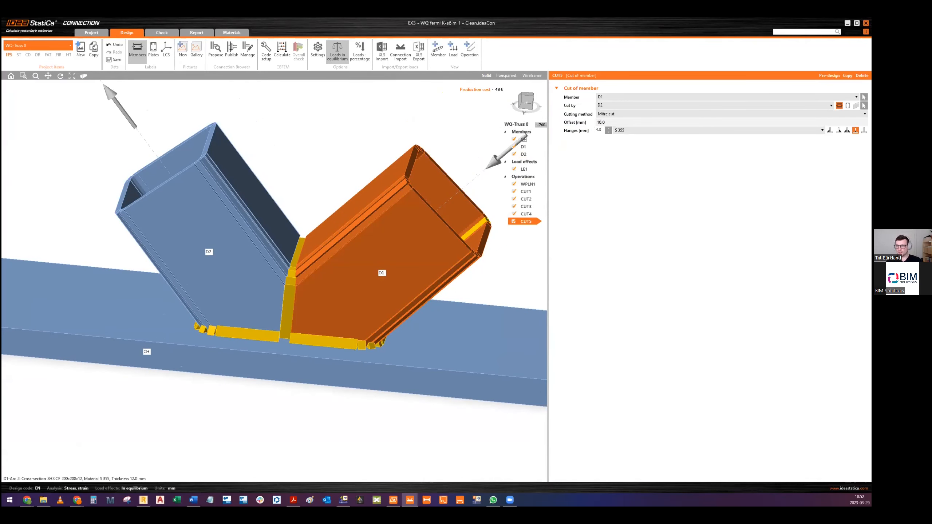
middle_click_drag(326, 241, 318, 248)
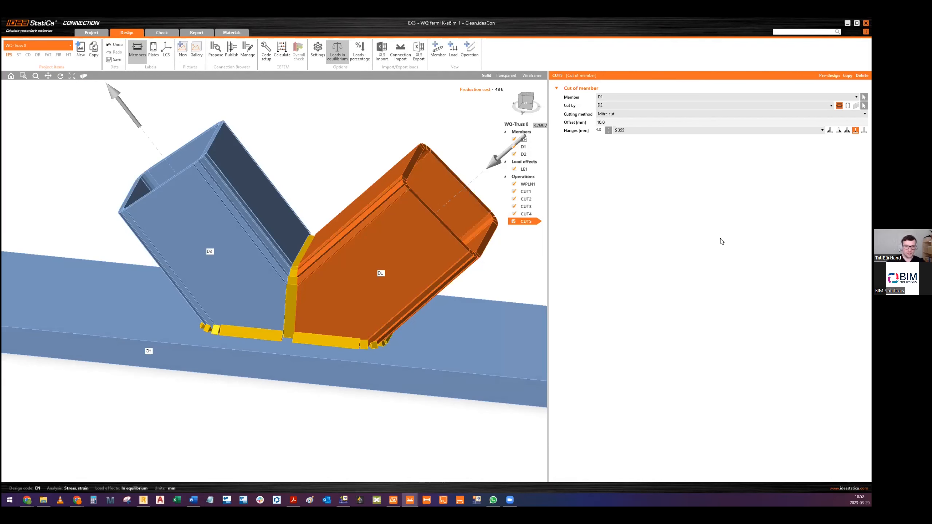
middle_click_drag(303, 292, 317, 284)
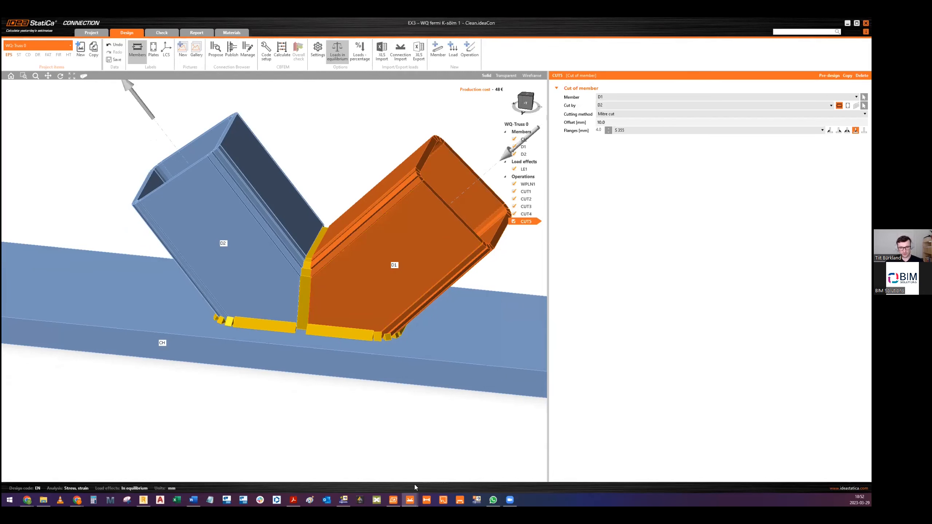
scroll(338, 268, "down", 2)
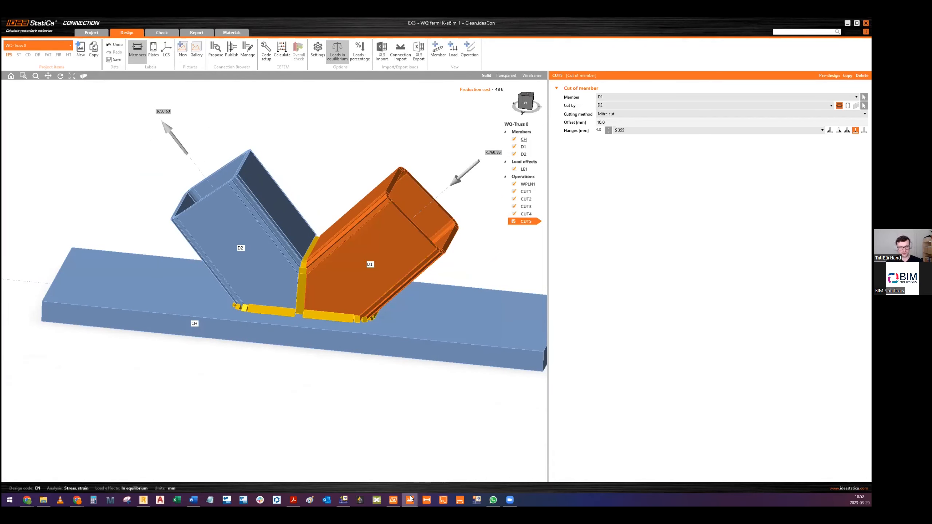
mouse_move(410, 498)
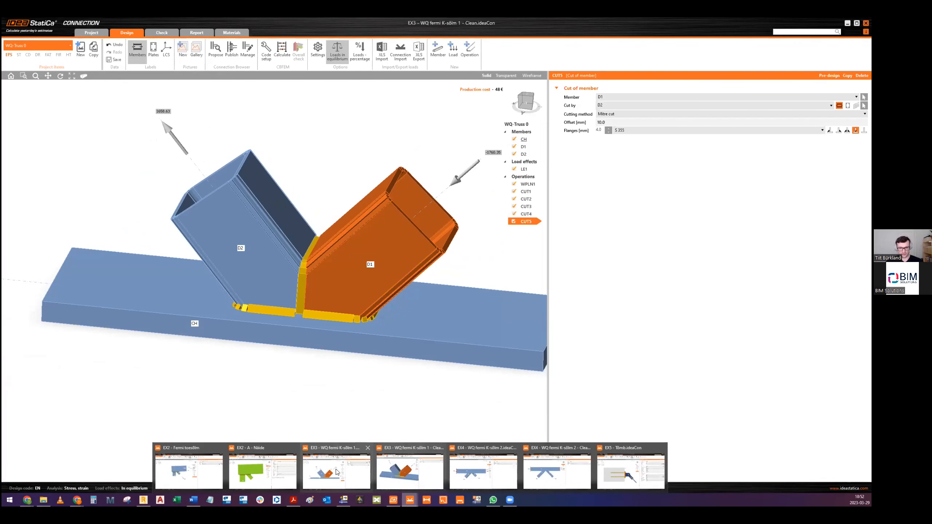
middle_click_drag(321, 173, 321, 190)
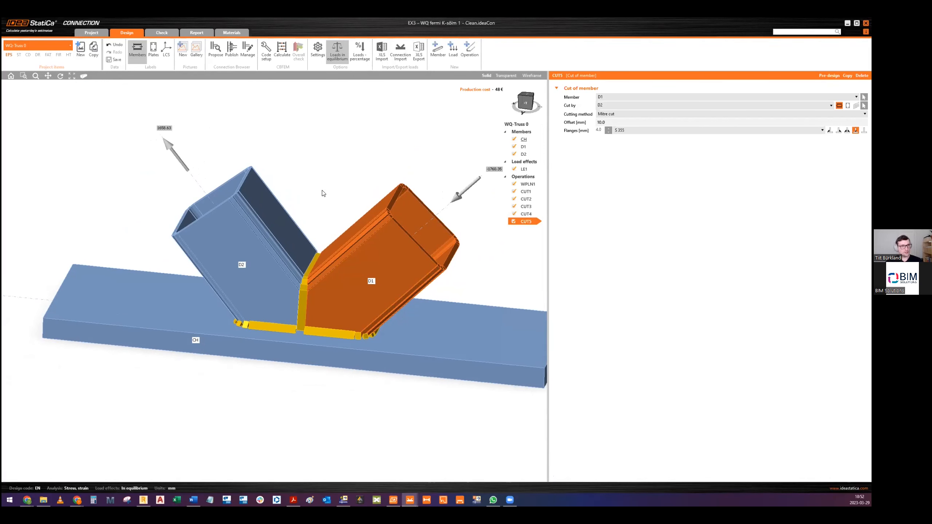
mouse_move(410, 498)
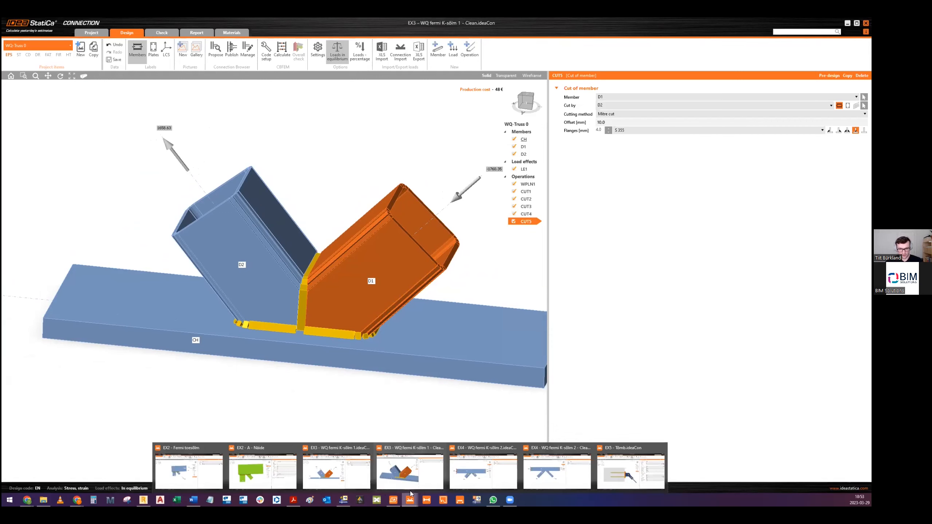
Step: Switch to the EX3 - WQ fermi K-sõlm 1 file containing the WQ-Truss Mitre item and maximize its window
left_click(407, 475)
middle_click_drag(325, 295, 320, 311)
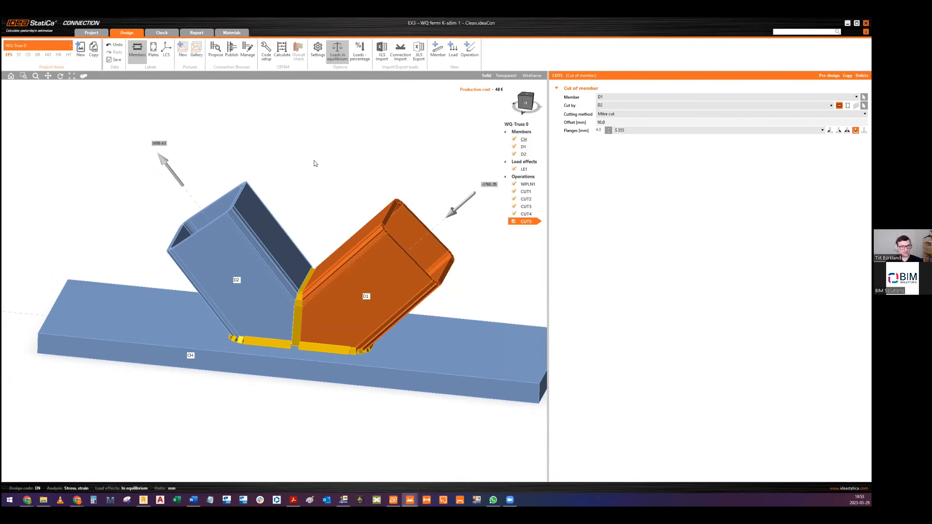
left_click(174, 35)
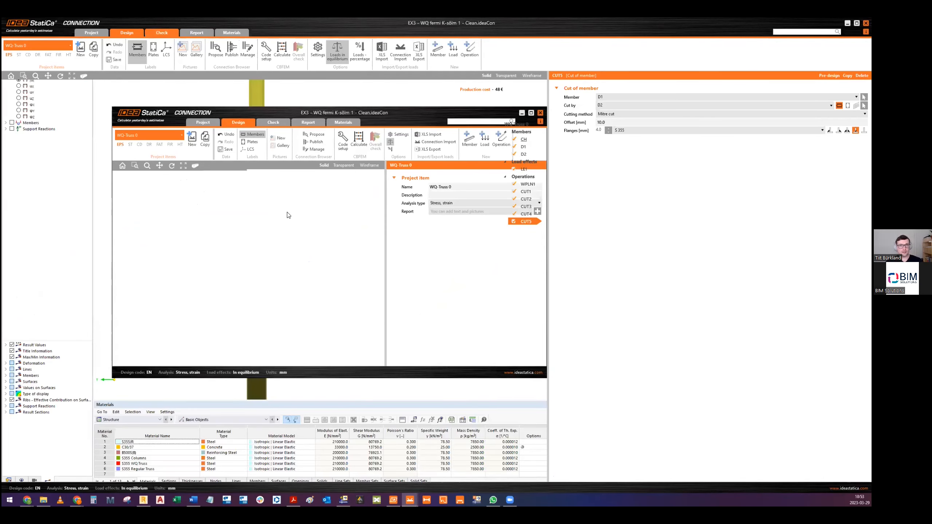
middle_click_drag(278, 266, 310, 244)
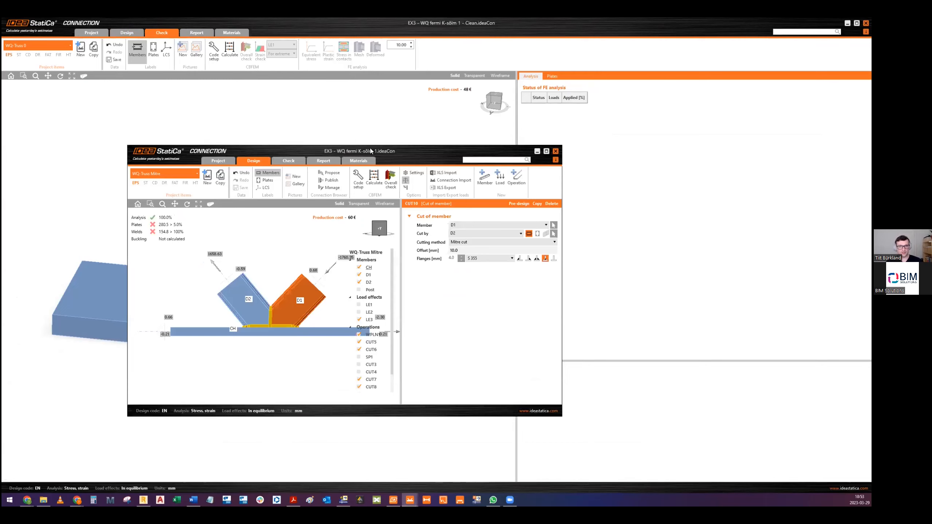
double_click(370, 148)
middle_click_drag(330, 260, 339, 312)
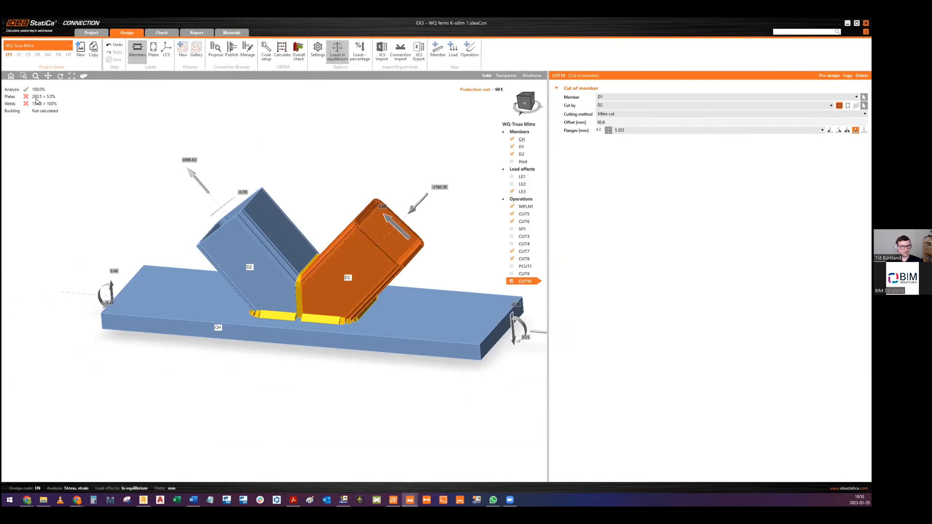
Step: Show the equivalent stress with mesh on the deformed shape at scale 1.00 and examine how the diagonals deform at the joint
left_click(162, 31)
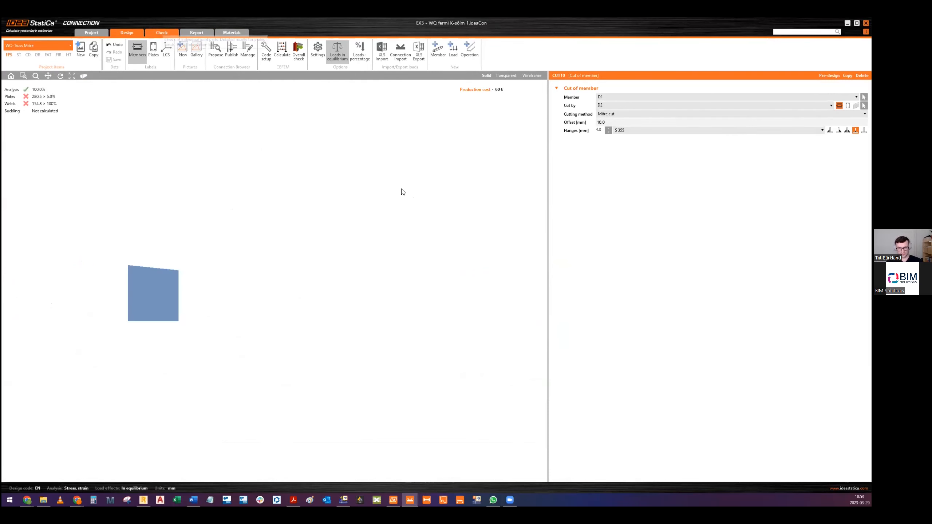
left_click(311, 51)
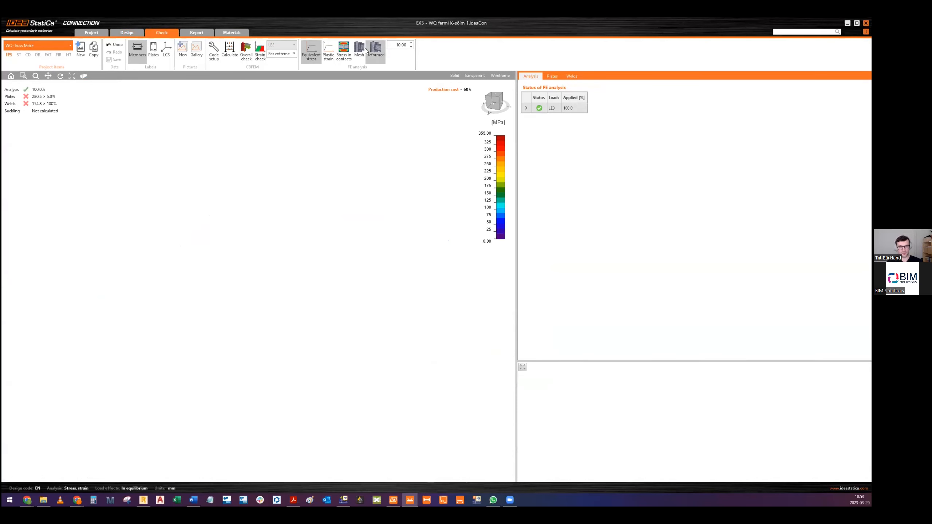
left_click(359, 51)
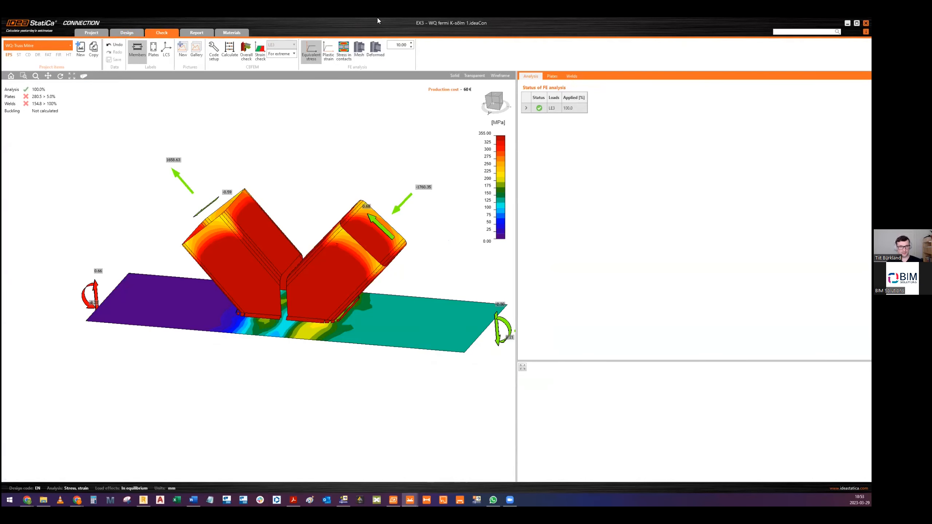
left_click(375, 50)
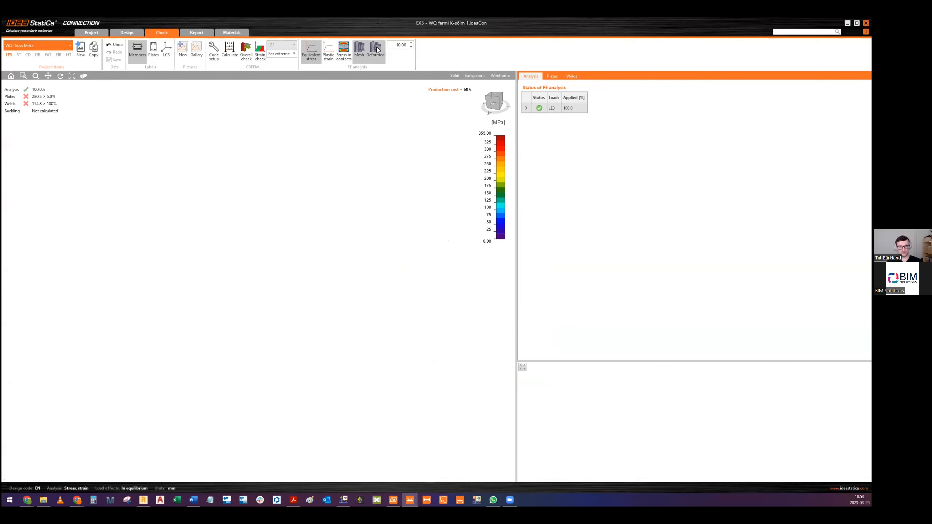
left_click(400, 44)
key("Return")
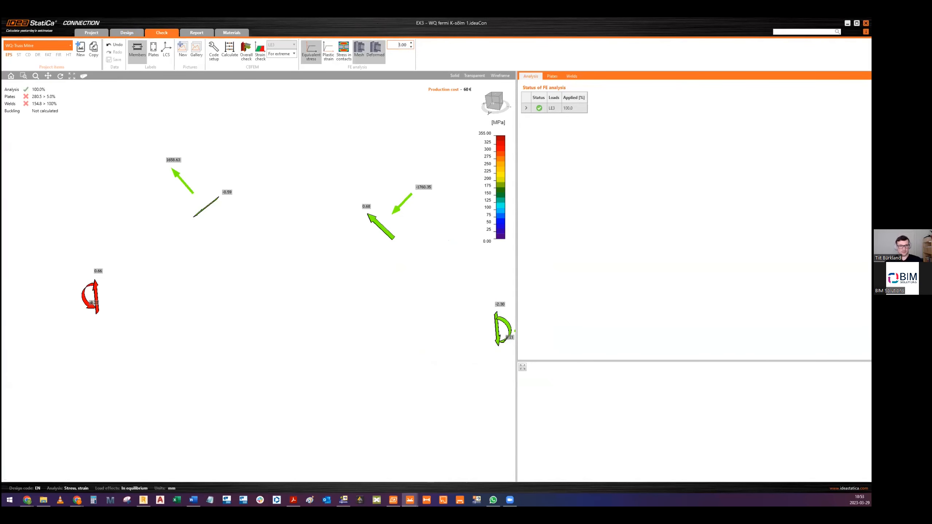
scroll(326, 234, "up", 3)
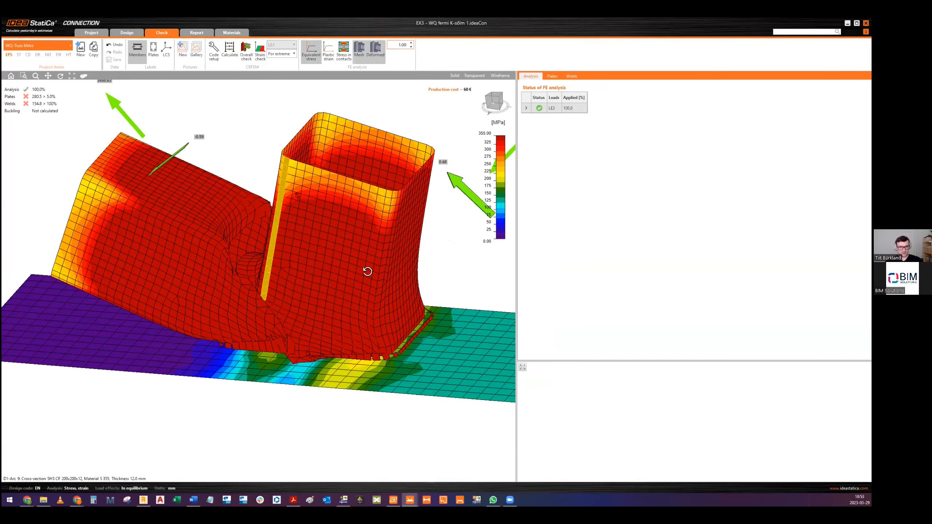
scroll(336, 248, "up", 2)
middle_click_drag(336, 248, 307, 245)
scroll(336, 243, "down", 4)
middle_click_drag(268, 199, 256, 197)
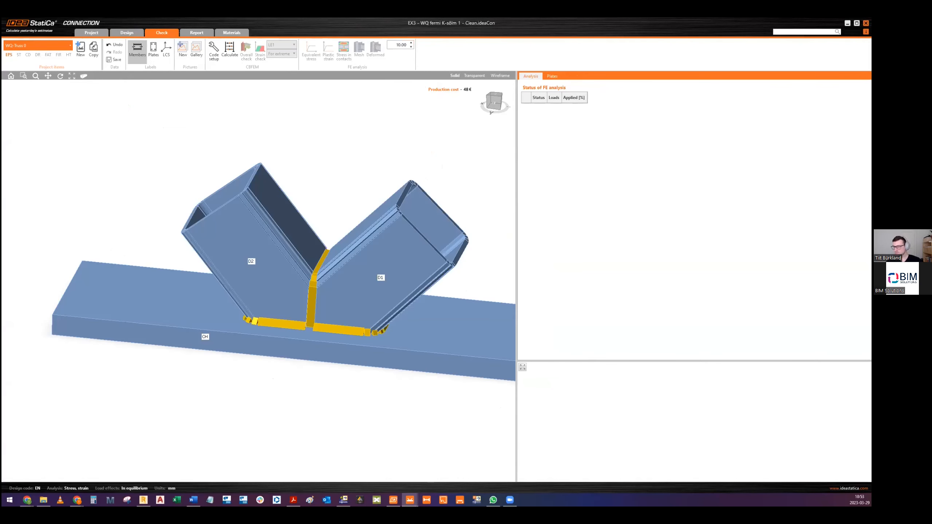
Step: Return to the EX3 - WQ fermi K-sõlm 1 - Clean file and delete the mitre cut of D1 by D2
middle_click_drag(393, 217, 353, 185)
left_click(127, 33)
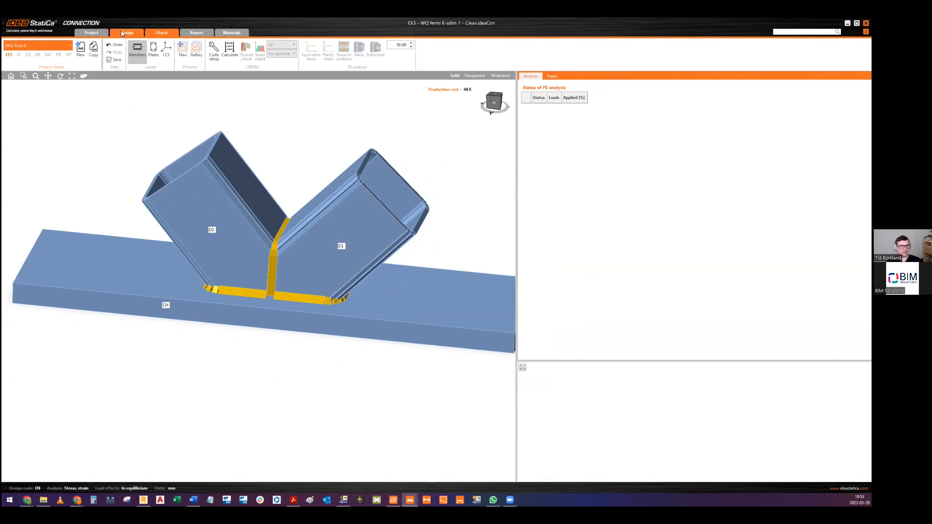
right_click(529, 225)
left_click(540, 234)
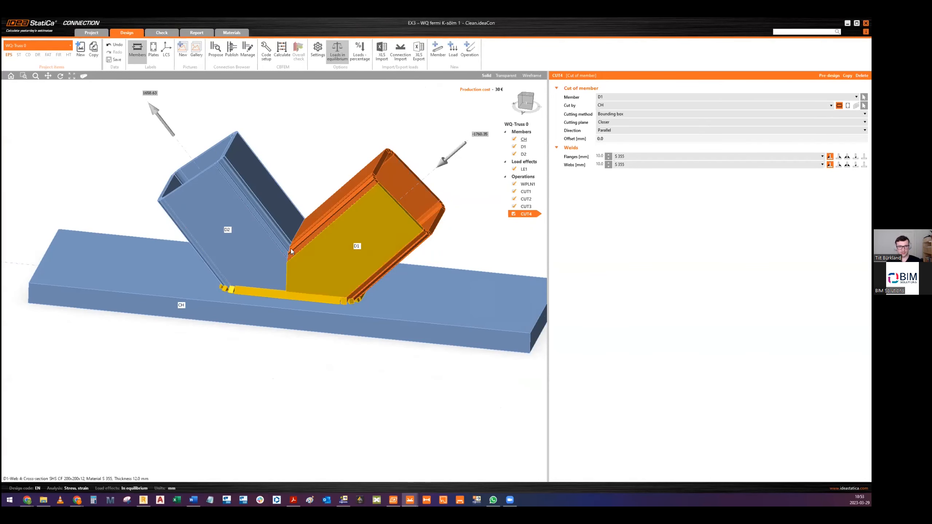
Step: Review the work plane cuts of the diagonals, add a Stiffening plate operation and show the model transparently
middle_click_drag(347, 209, 362, 212)
left_click(526, 192)
left_click(529, 200)
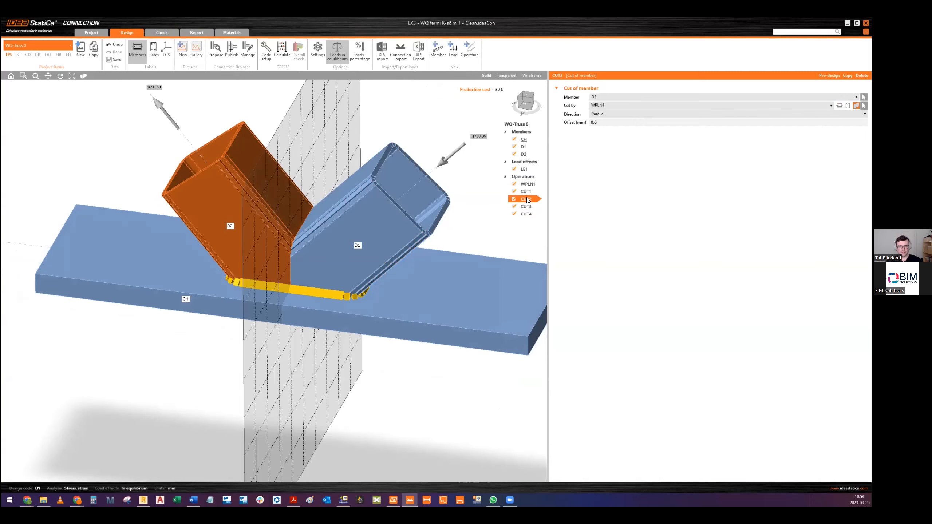
left_click(523, 215)
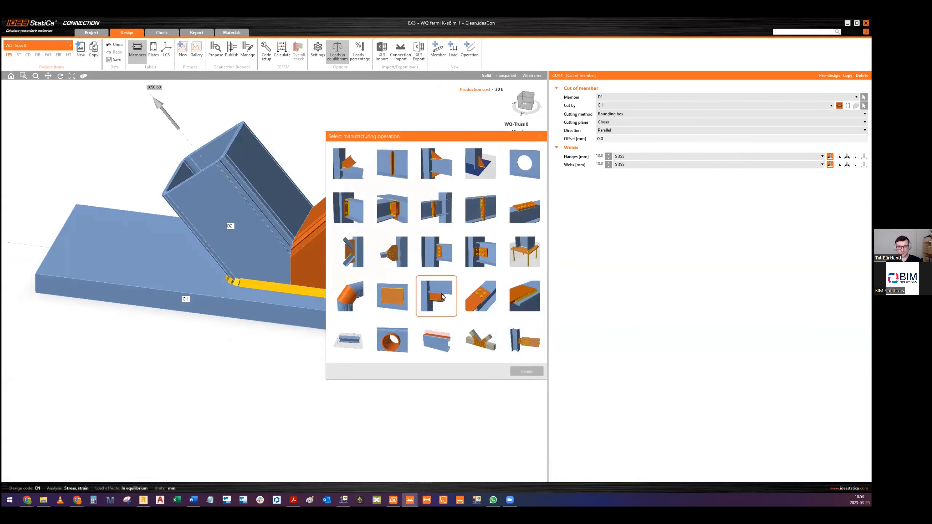
left_click(388, 290)
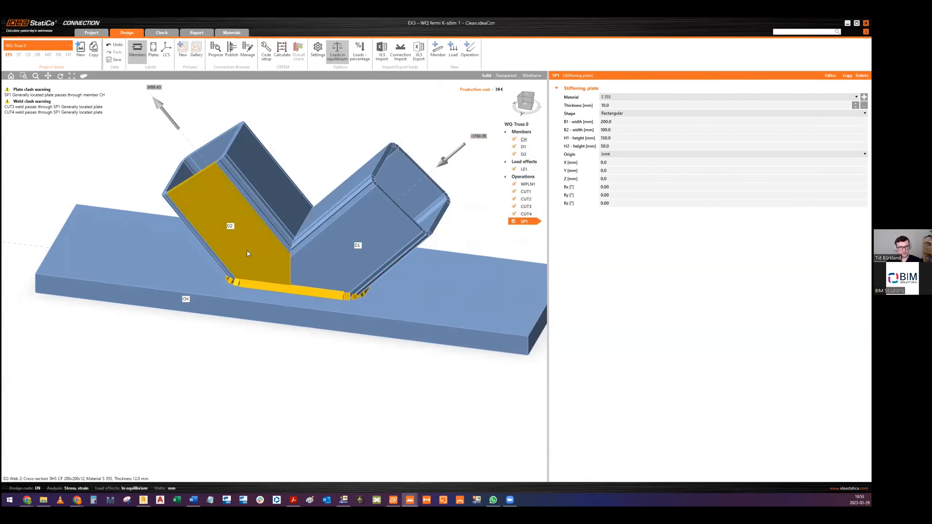
left_click(503, 76)
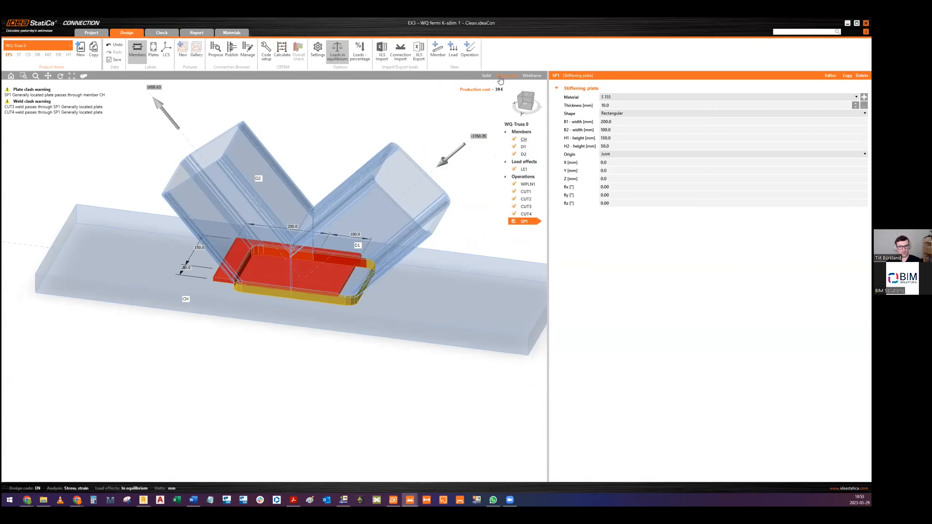
Step: Rotate the stiffening plate 90° about the Y axis so it stands between the diagonals
left_click(616, 196)
type("90")
key("Return")
right_click_drag(299, 272, 361, 255)
Step: Set the stiffening plate's thickness to 15 mm and return the model to solid display
left_click(567, 105)
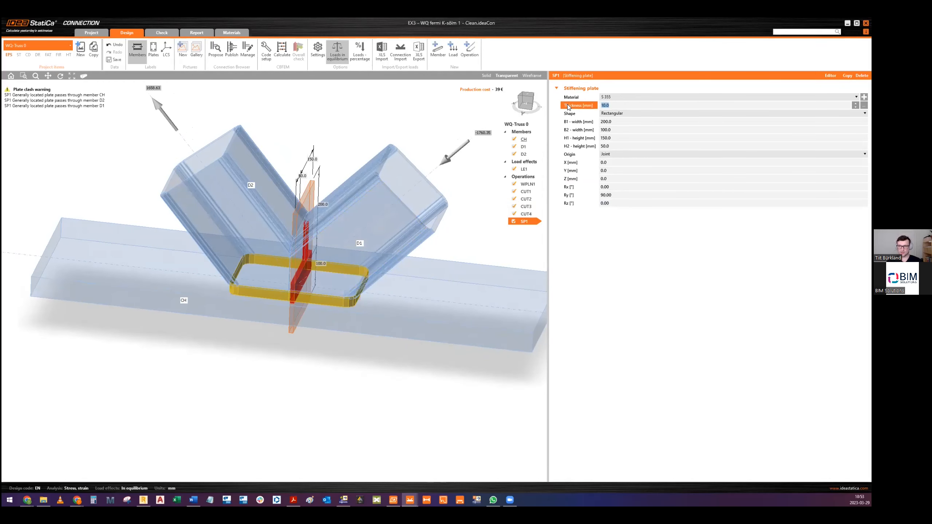
type("15")
key("Return")
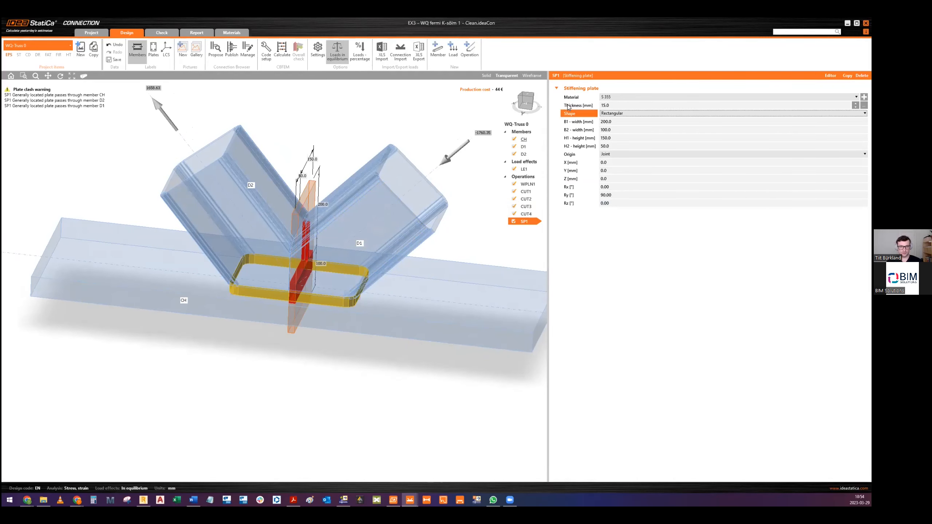
right_click_drag(346, 191, 389, 235)
left_click(485, 75)
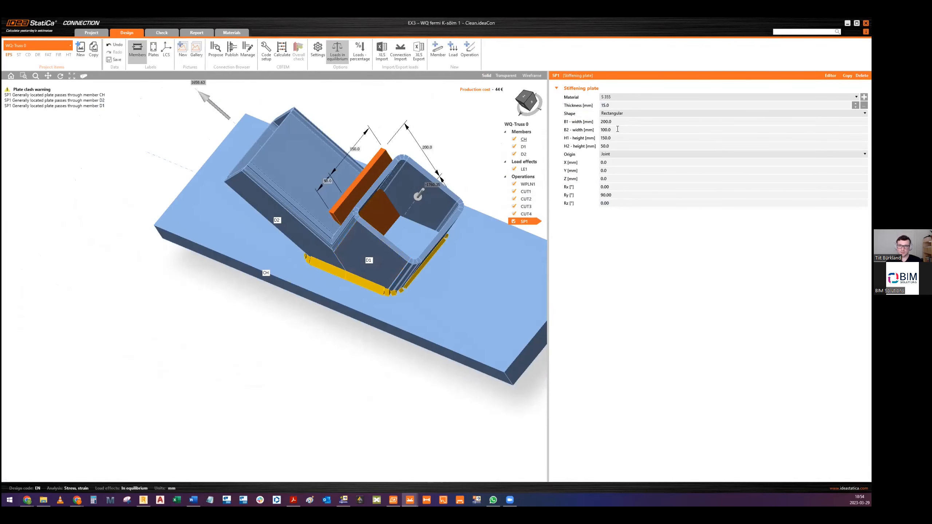
right_click_drag(354, 206, 361, 208)
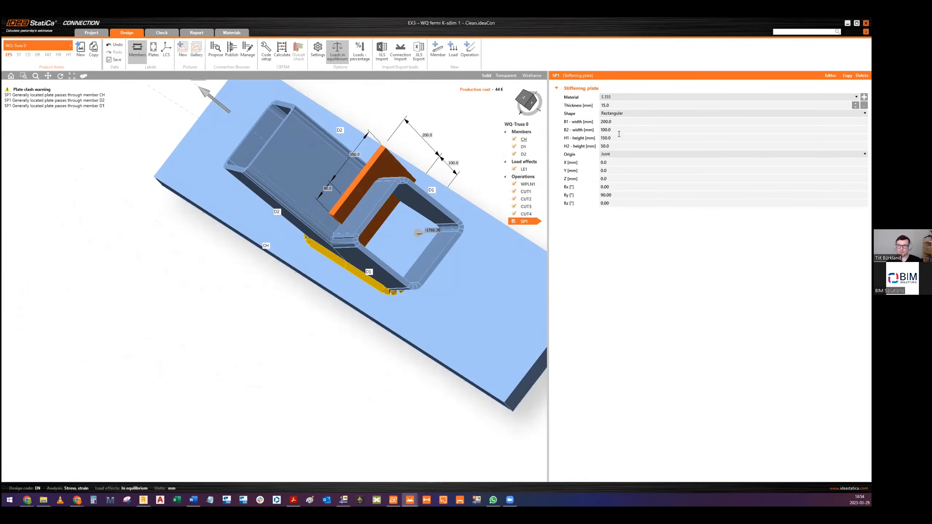
Step: Try stiffening plate heights H1 and H2 of 160 mm each and of 180 mm each
left_click(573, 141)
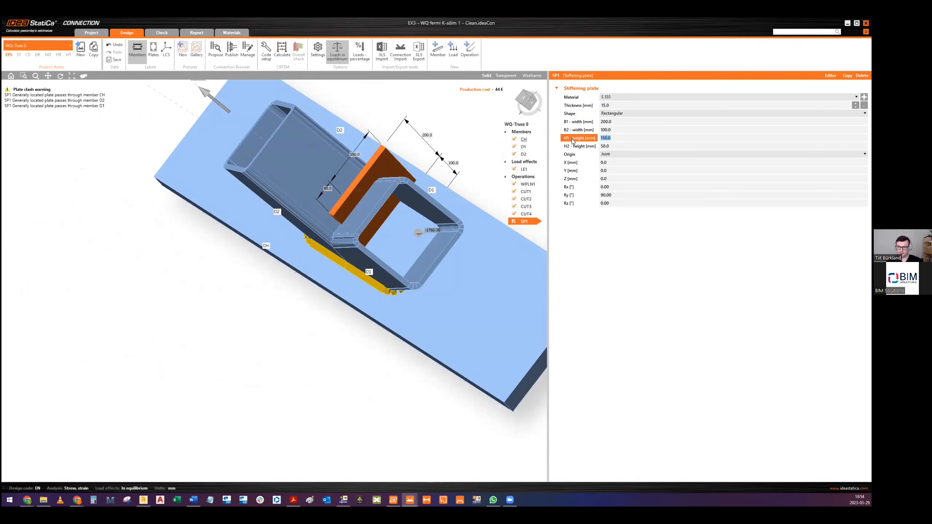
type("160")
key("Tab")
type("160")
key("Tab")
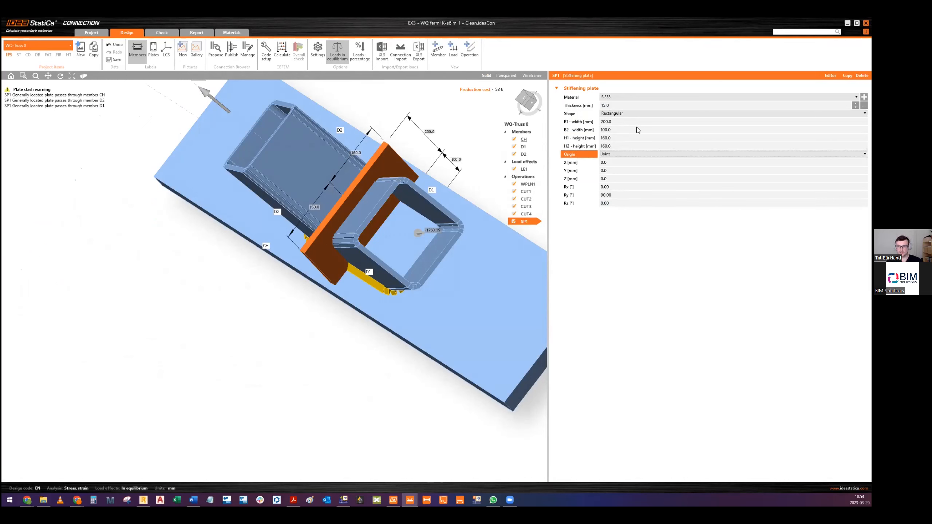
left_click(563, 141)
type("180")
key("Tab")
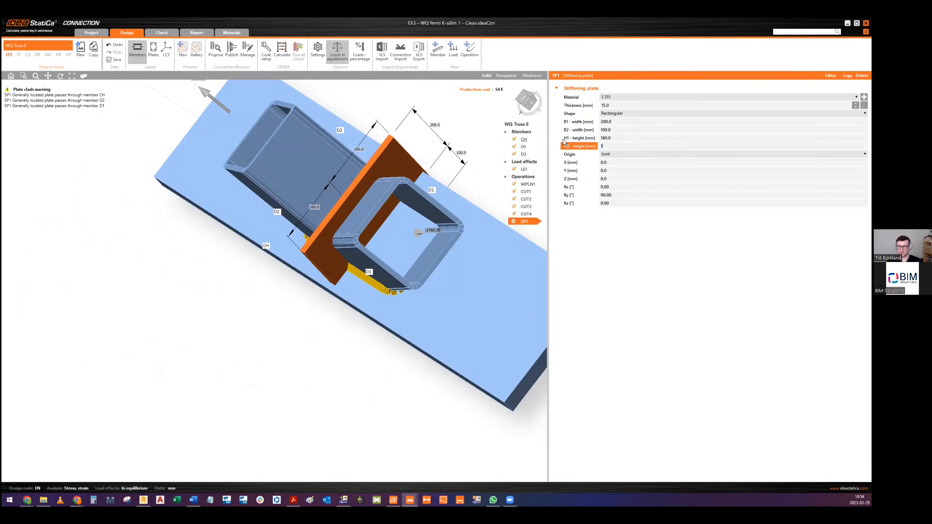
type("180")
key("Tab")
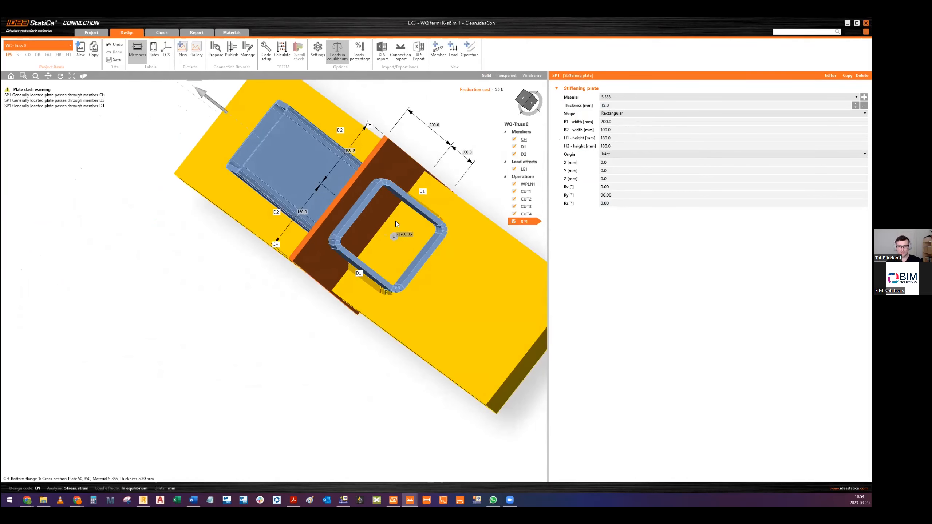
Step: Set both heights H1 and H2 of the stiffening plate to 170 mm
left_click(575, 139)
type("170")
key("Tab")
type("0")
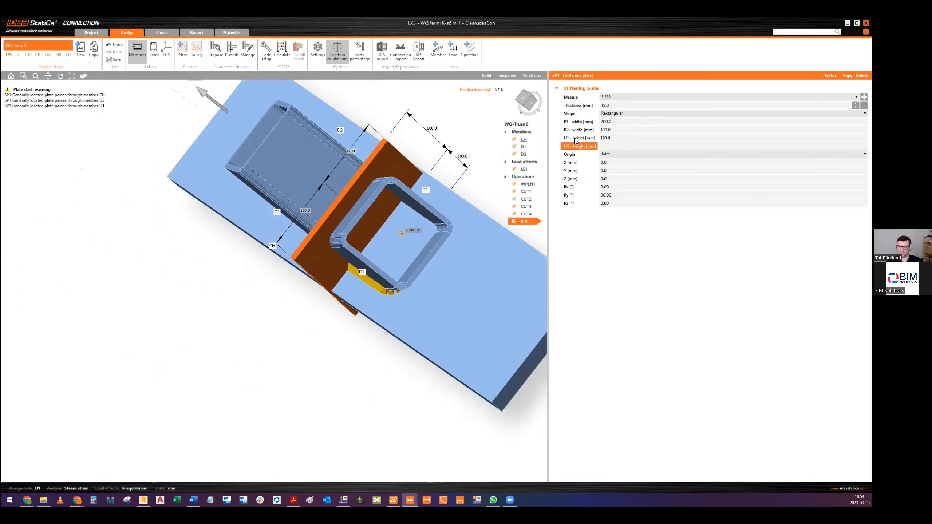
type("70")
key("Tab")
middle_click_drag(476, 221, 451, 216)
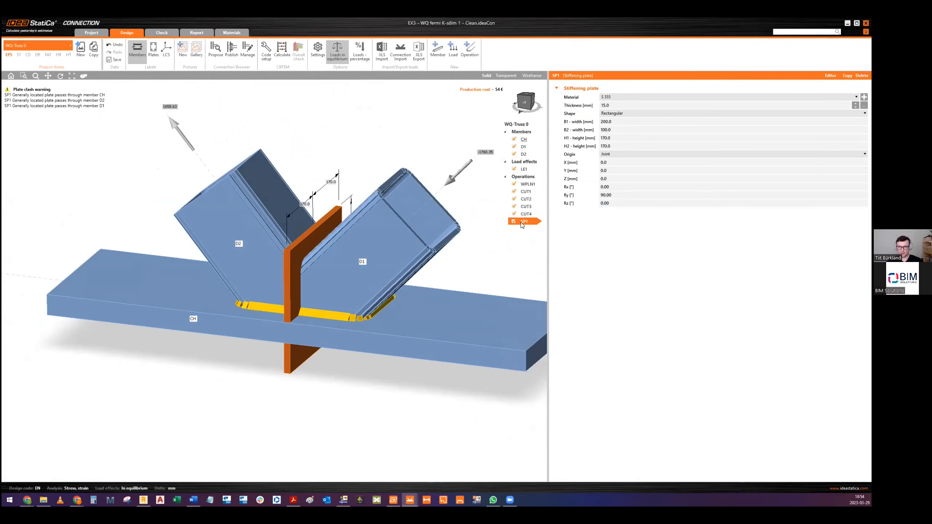
Step: Add a Cut of plate operation that cuts stiffening plate SP1 by chord CH
left_click(469, 46)
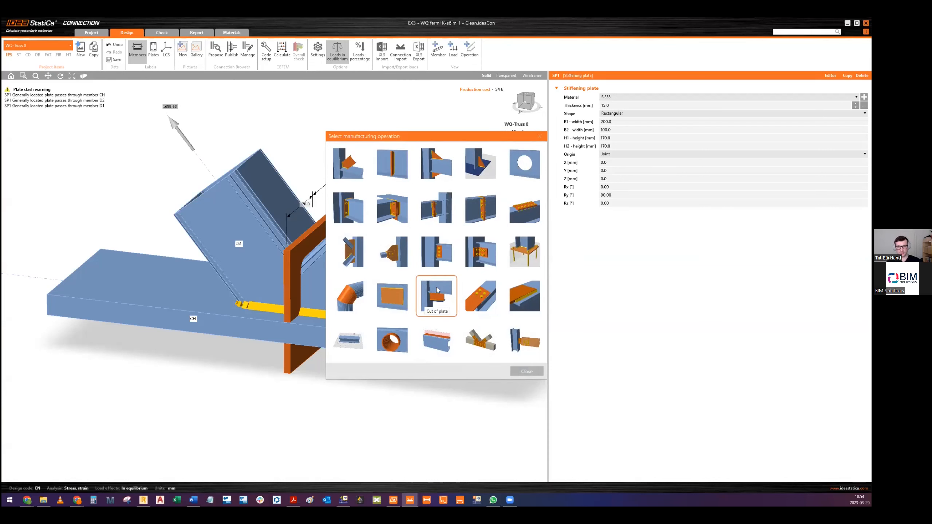
left_click(436, 299)
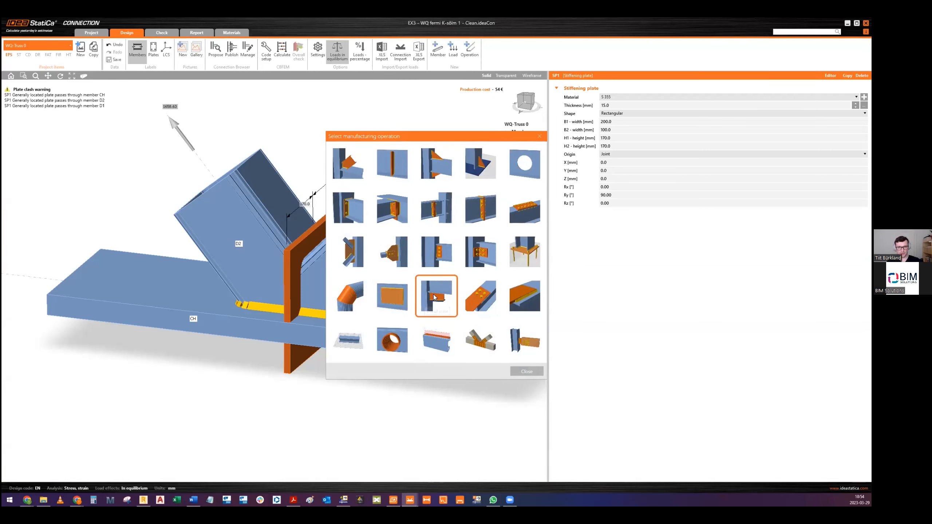
scroll(298, 295, "up", 5)
mouse_move(298, 296)
middle_mouse_down()
mouse_move(313, 305)
mouse_move(307, 310)
mouse_move(313, 293)
middle_mouse_up()
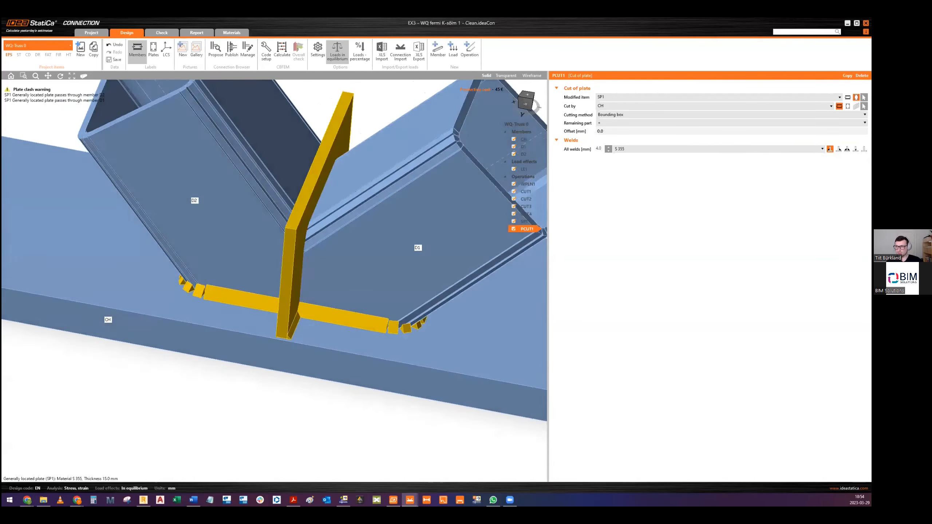
Step: Make the weld of the plate cut to the chord a double-sided fillet with a size of 10 mm
scroll(314, 292, "down", 2)
left_click(846, 149)
type("10")
key("Return")
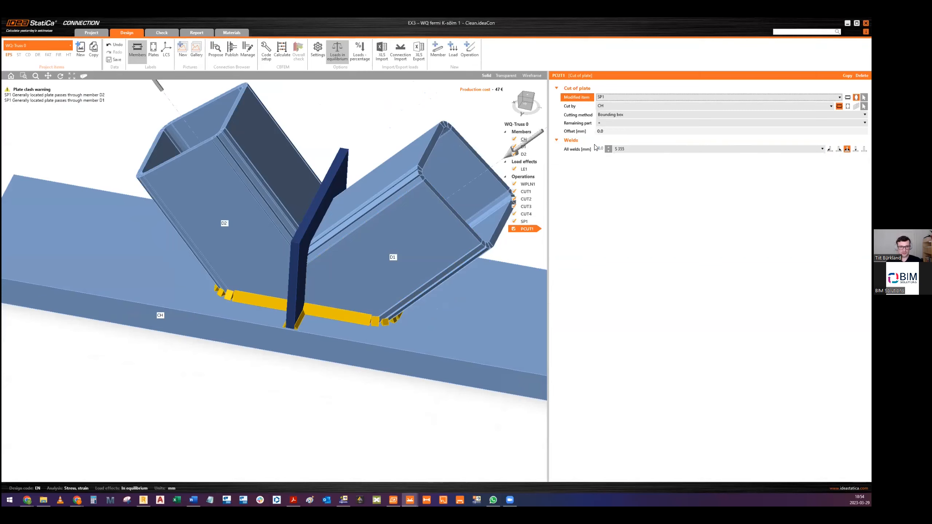
middle_click_drag(325, 215, 344, 227)
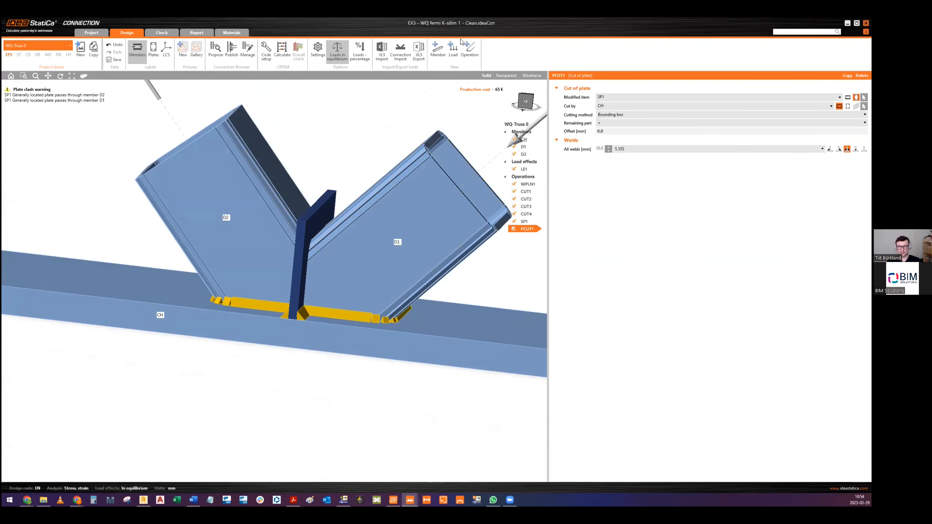
Step: Copy the work-plane cut operations CUT1 and CUT2 of diagonals D1 and D2
left_click(527, 192)
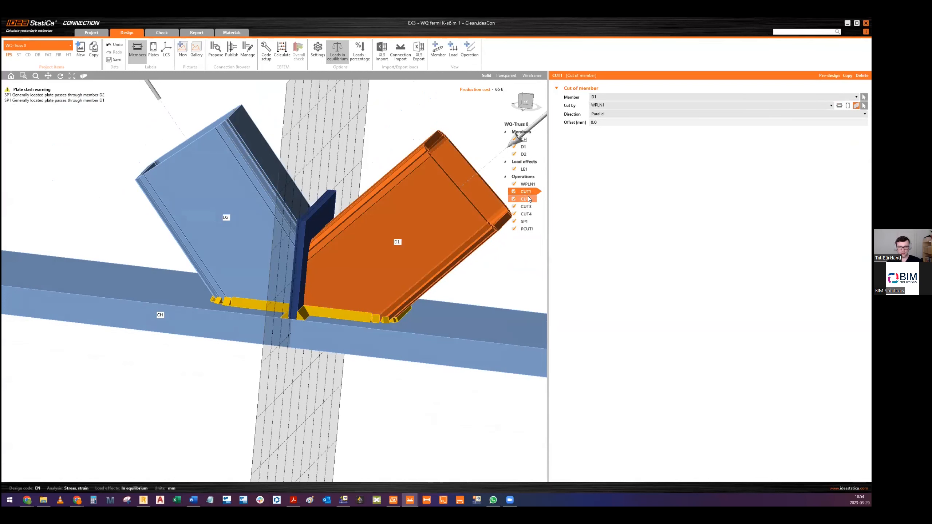
right_click(528, 192)
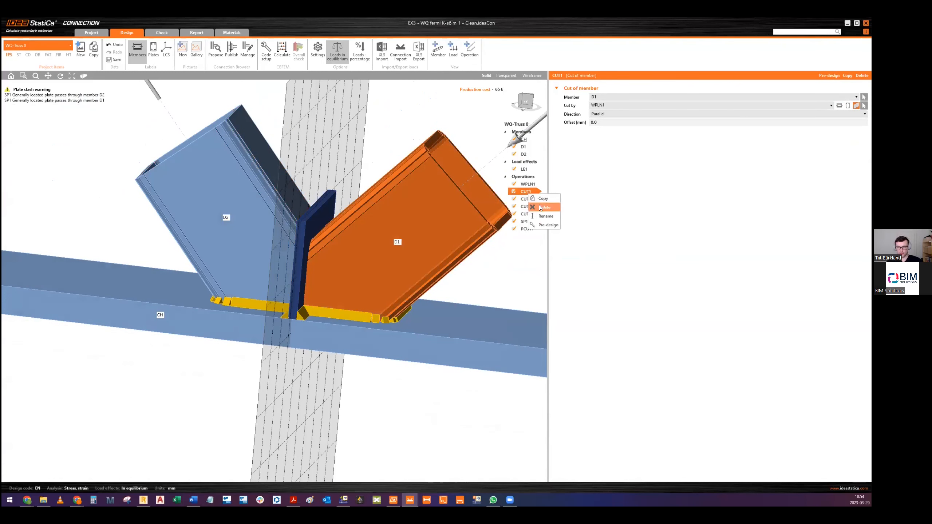
left_click(542, 199)
left_click(527, 200)
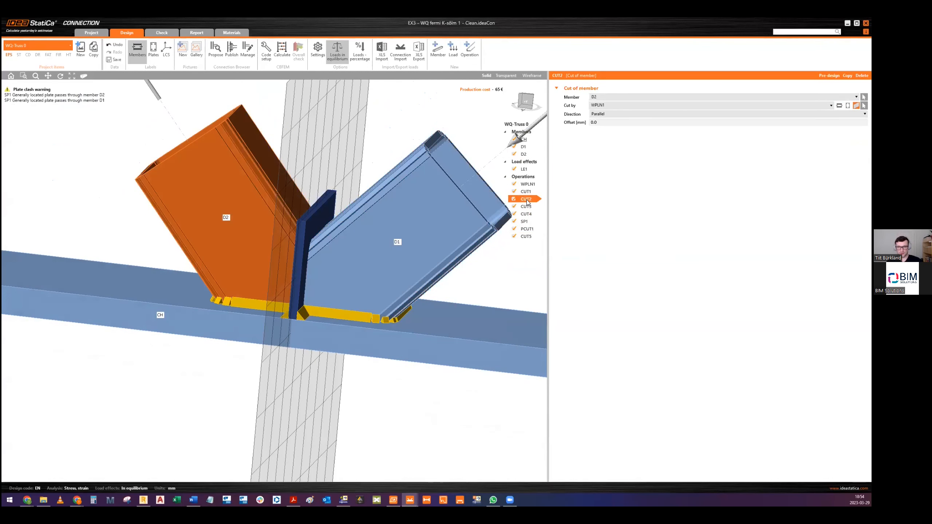
Step: Make the copied cut of D1 cut by stiffening plate SP1, with 10 mm flange and web welds
left_click(523, 235)
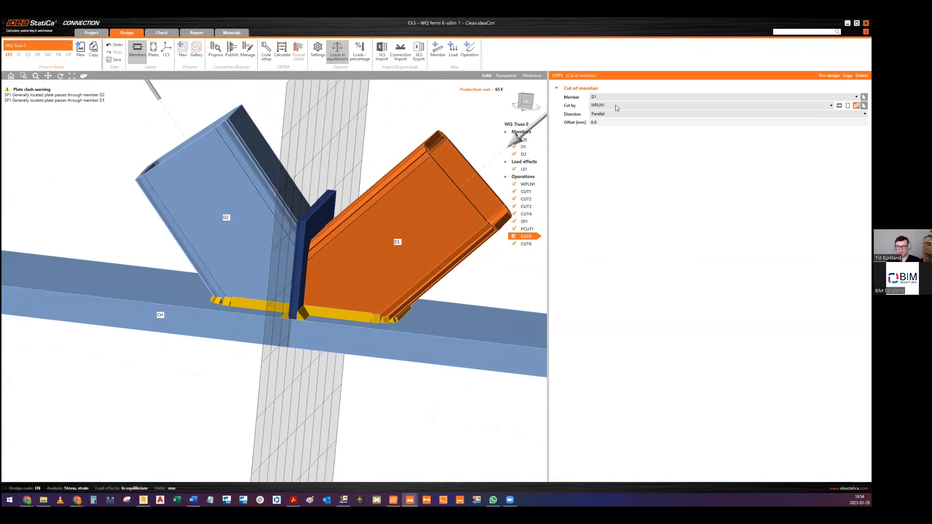
left_click(847, 105)
left_click(610, 105)
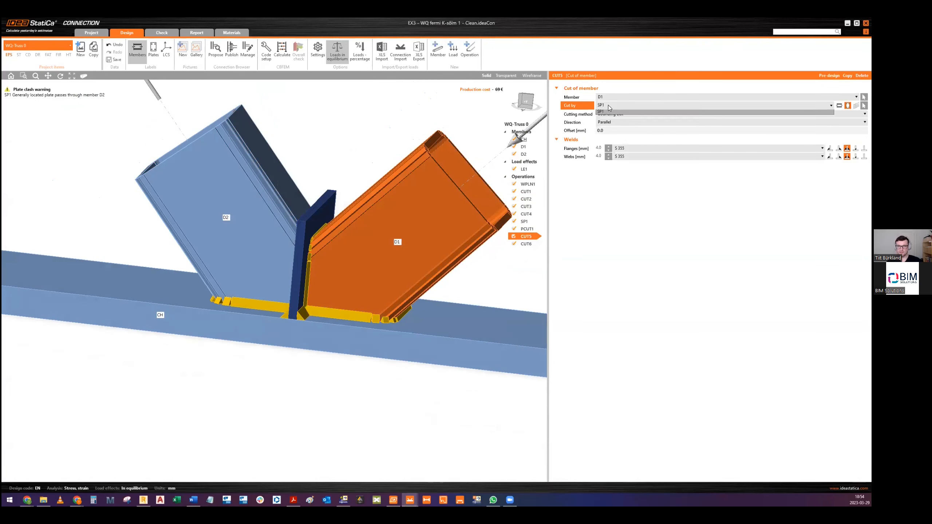
left_click(607, 113)
middle_click_drag(313, 236, 313, 252)
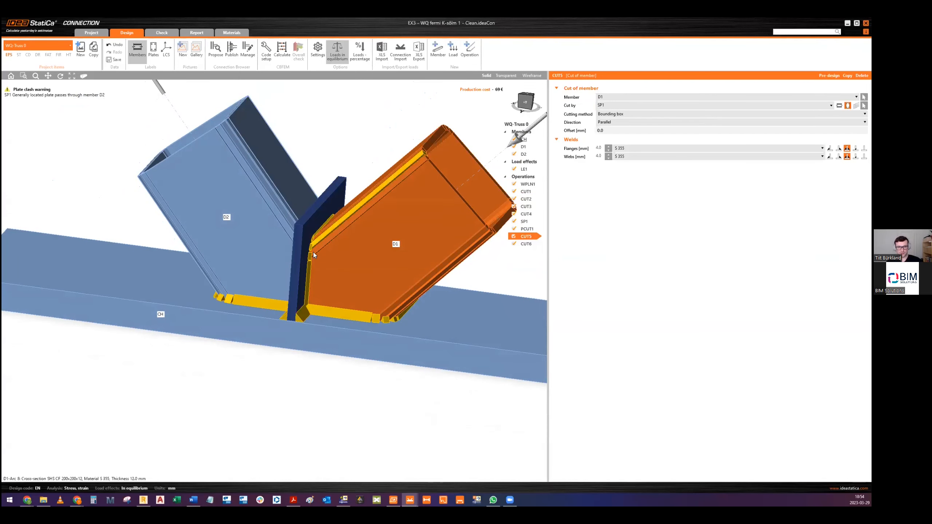
left_click(598, 148)
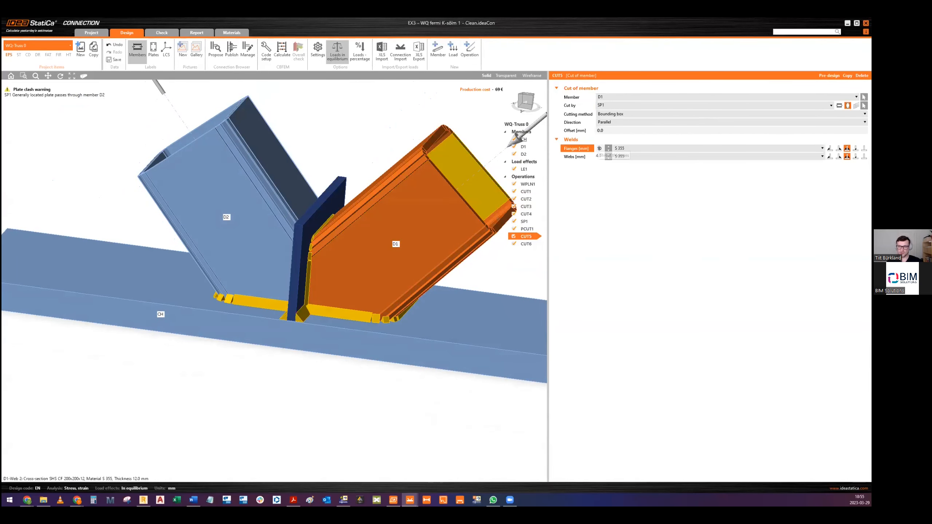
key("Return")
Step: Make the copied cut of D2 cut by stiffening plate SP1, with 10 mm flange and web welds
left_click(525, 244)
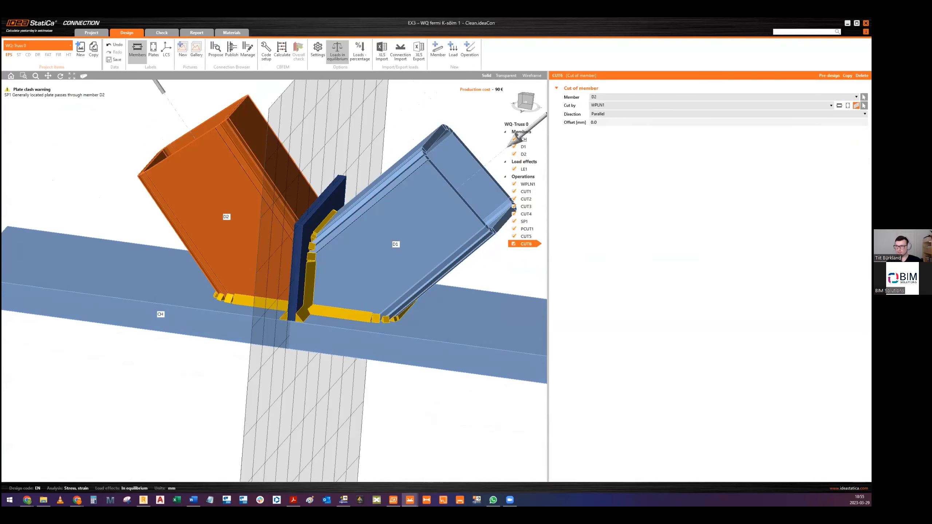
left_click(855, 106)
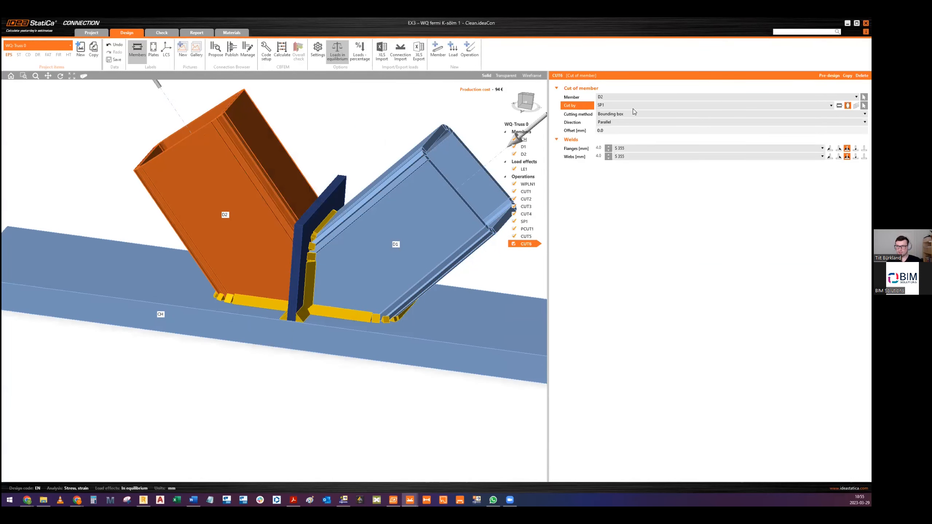
left_click(600, 142)
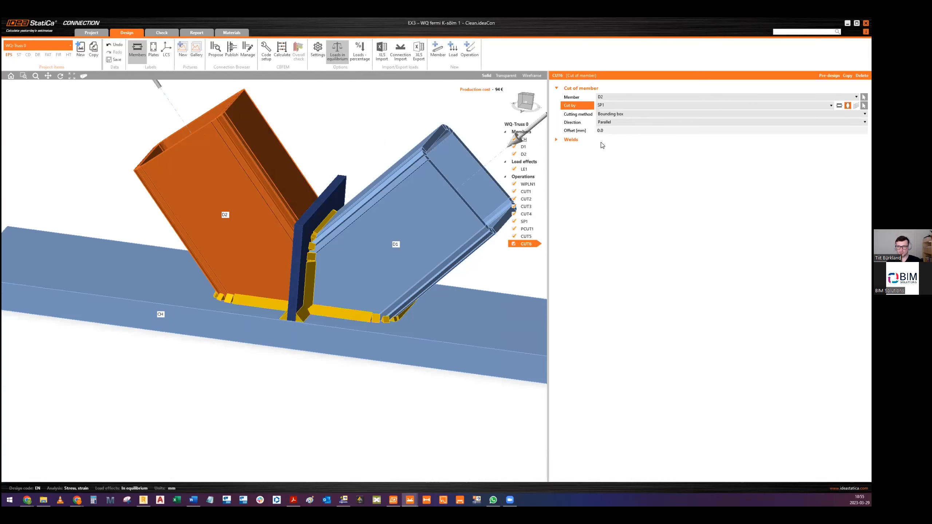
left_click(600, 142)
left_click(600, 147)
key("Tab")
type("10")
key("Tab")
Step: Change the flange and web welds between D2 and the stiffening plate to single-sided fillets
middle_click_drag(320, 275, 285, 256)
scroll(418, 162, "up", 2)
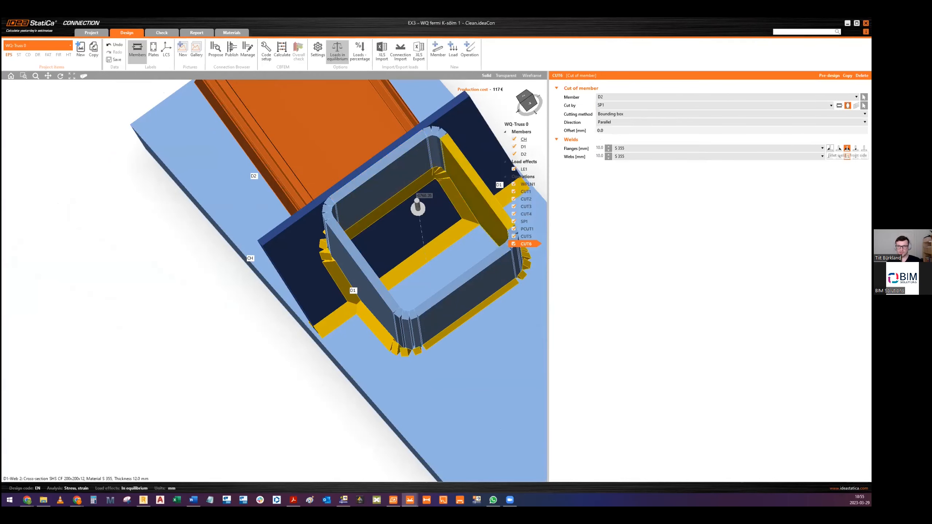
left_click(830, 148)
left_click(830, 157)
middle_click_drag(475, 165, 528, 179)
middle_click_drag(147, 204, 148, 150)
Step: Change the flange and web welds between D1 and the stiffening plate to single-sided fillets
left_click(526, 235)
middle_click_drag(401, 235, 414, 221)
left_click(829, 148)
left_click(830, 156)
Step: Calculate the K-joint with the stiffening plate and display the overall check on the model
middle_click_drag(446, 250, 342, 245)
scroll(433, 246, "down", 3)
left_click(525, 106)
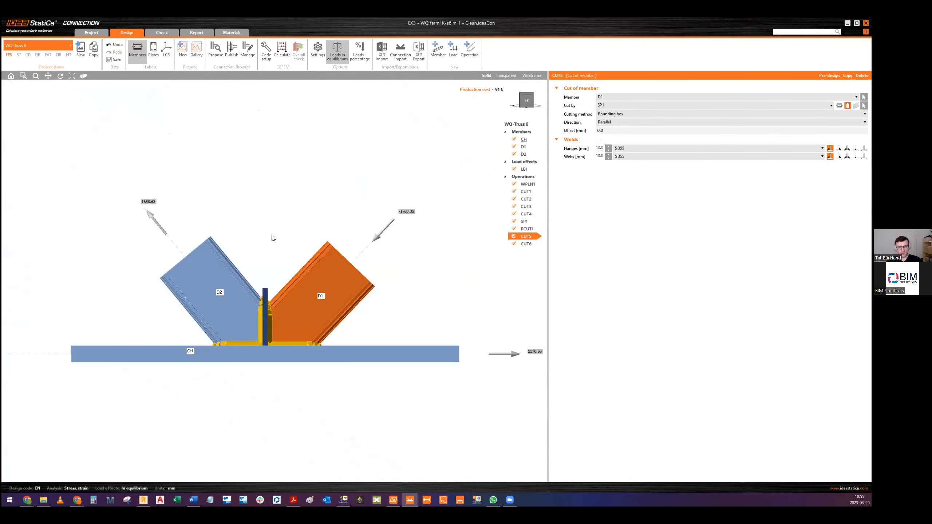
scroll(227, 318, "up", 3)
middle_click_drag(297, 308, 281, 324)
middle_click_drag(384, 297, 359, 292)
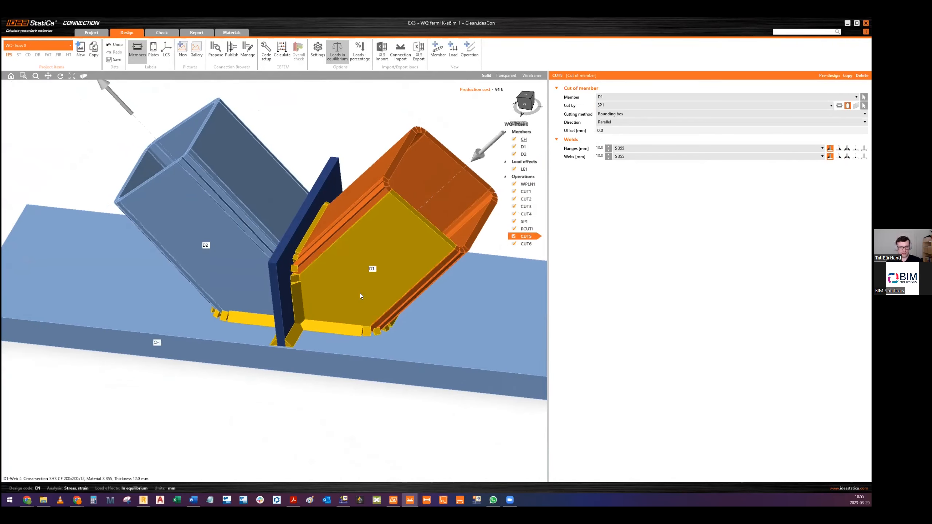
scroll(360, 293, "down", 2)
left_click(285, 55)
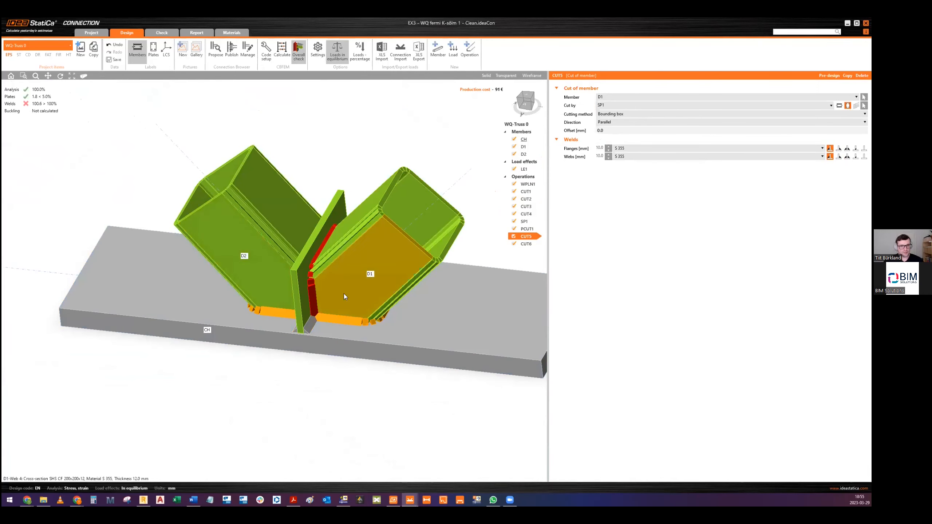
middle_click_drag(317, 282, 323, 248)
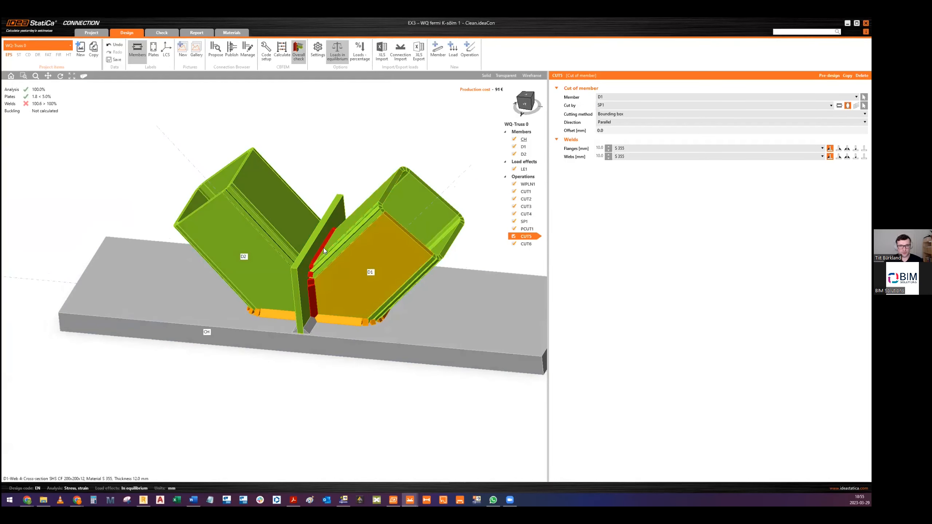
Step: Display equivalent stress with mesh on the deformed shape and examine how the stiffening plate and diagonals deform
left_click(162, 32)
left_click(311, 55)
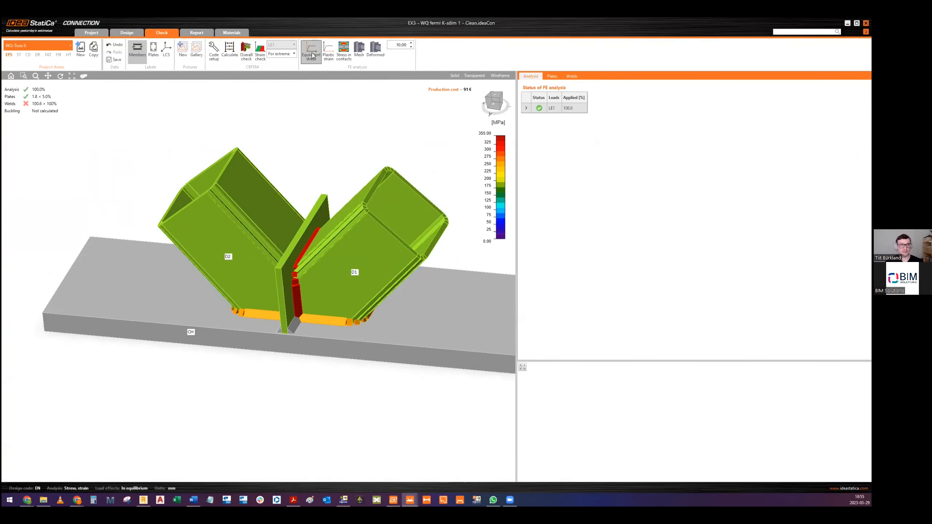
left_click(358, 50)
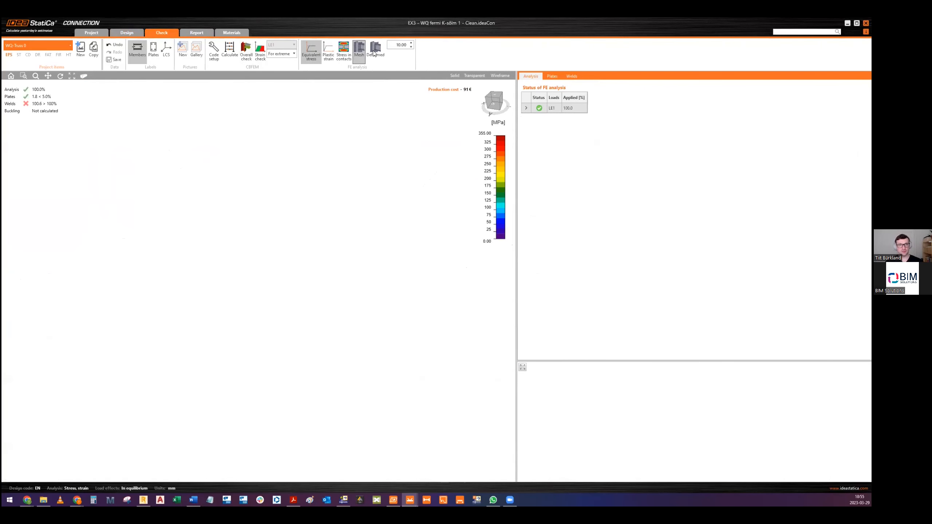
left_click(376, 51)
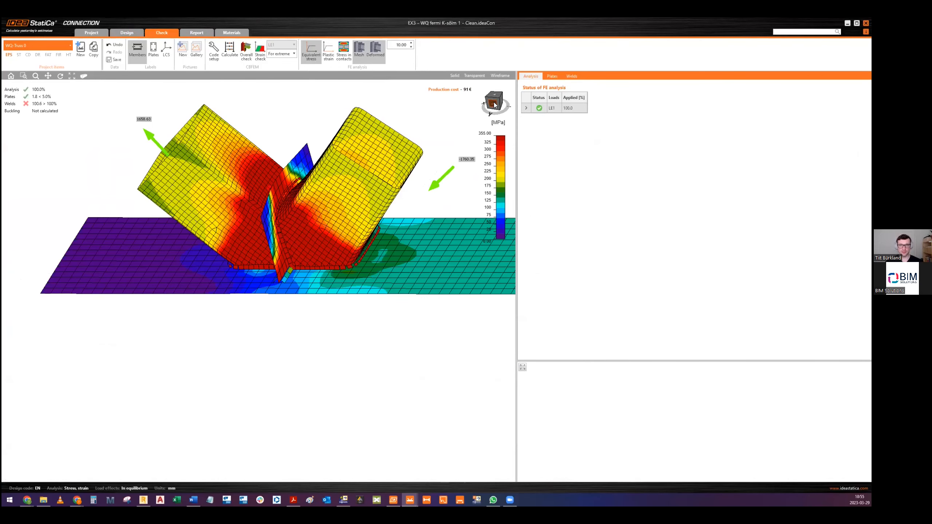
left_click(495, 106)
scroll(231, 249, "up", 6)
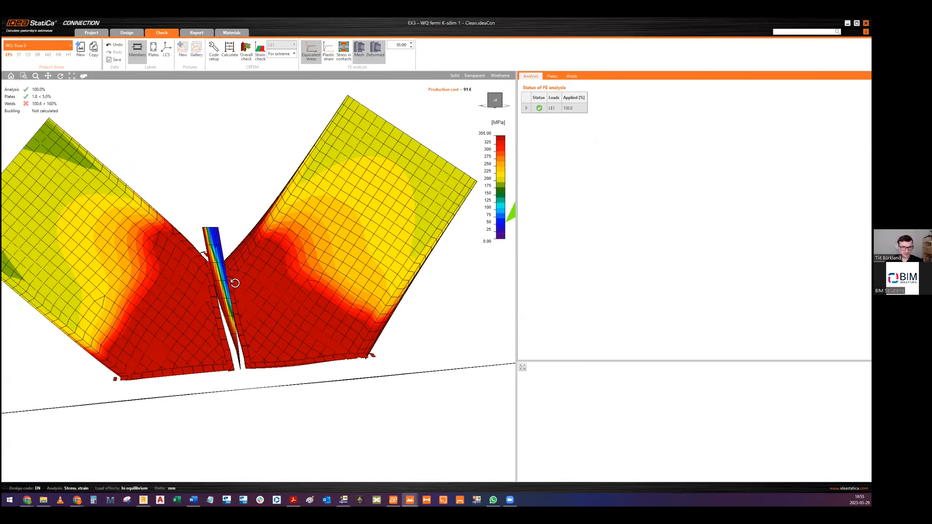
right_click_drag(221, 180, 326, 260)
middle_click_drag(325, 259, 308, 306)
right_click_drag(307, 306, 308, 257)
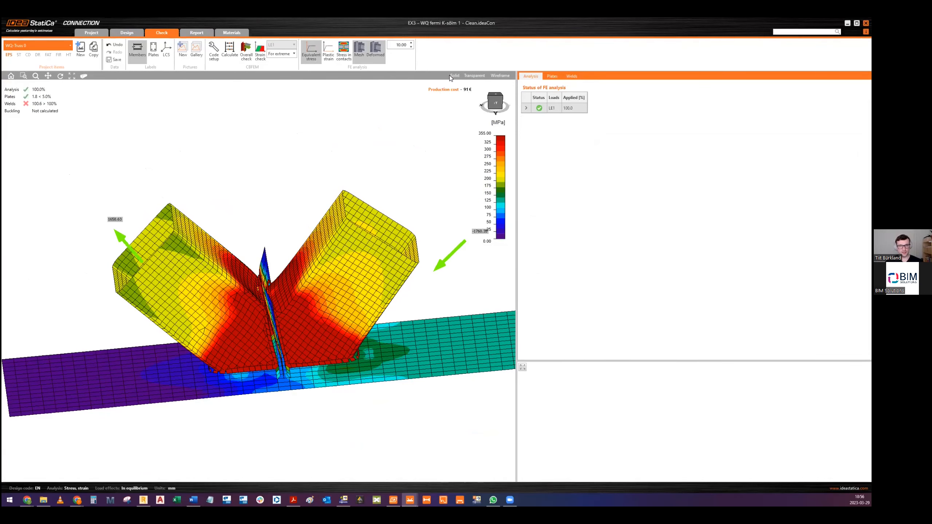
Step: Set the thickness of stiffening plate SP1 to 30 mm
left_click(129, 32)
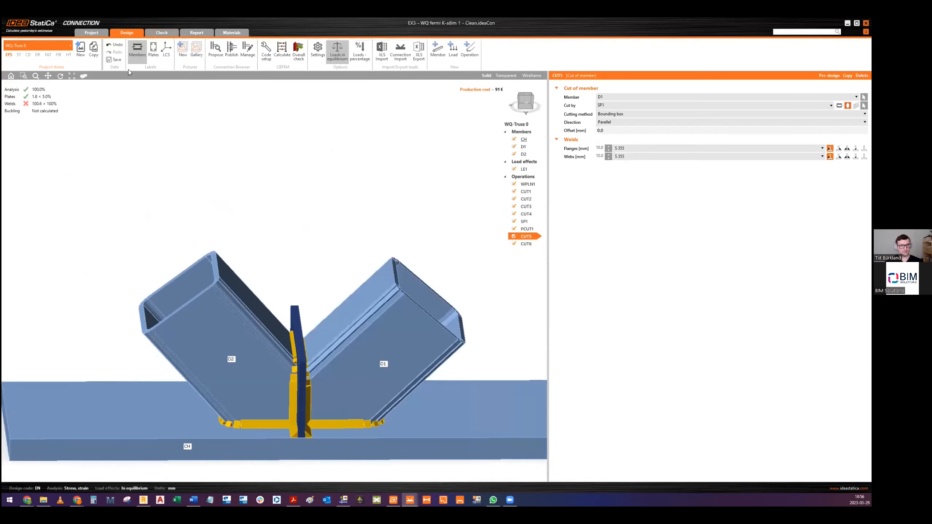
left_click(308, 250)
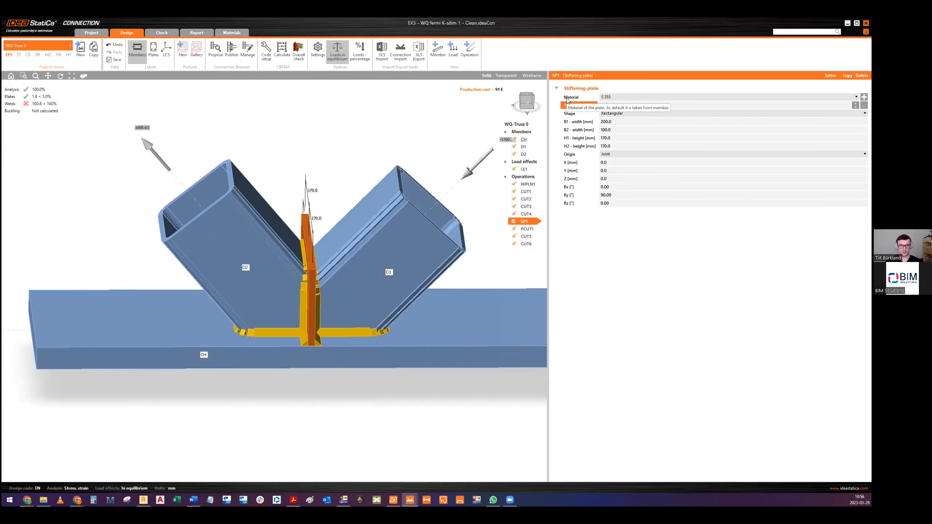
key("Tab")
Step: Recalculate the joint with the thicker stiffening plate and display the overall check
left_click(282, 49)
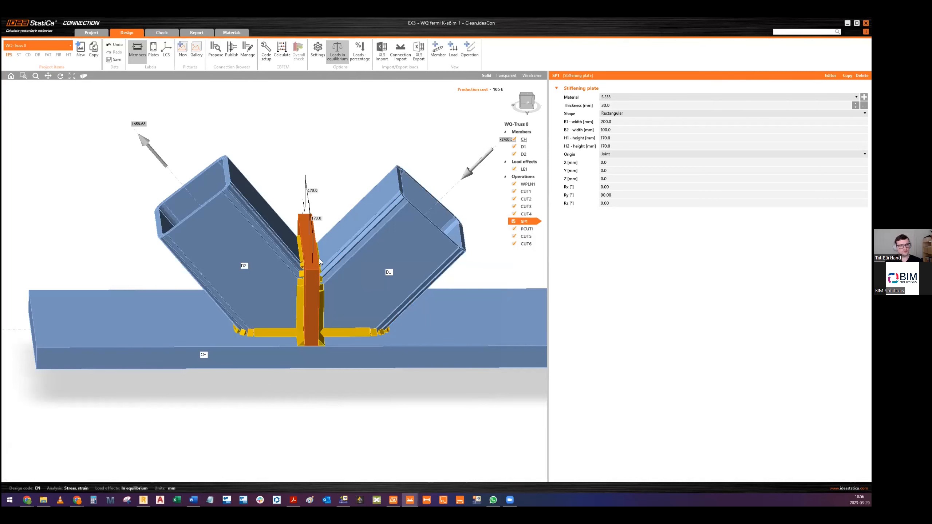
left_click(299, 50)
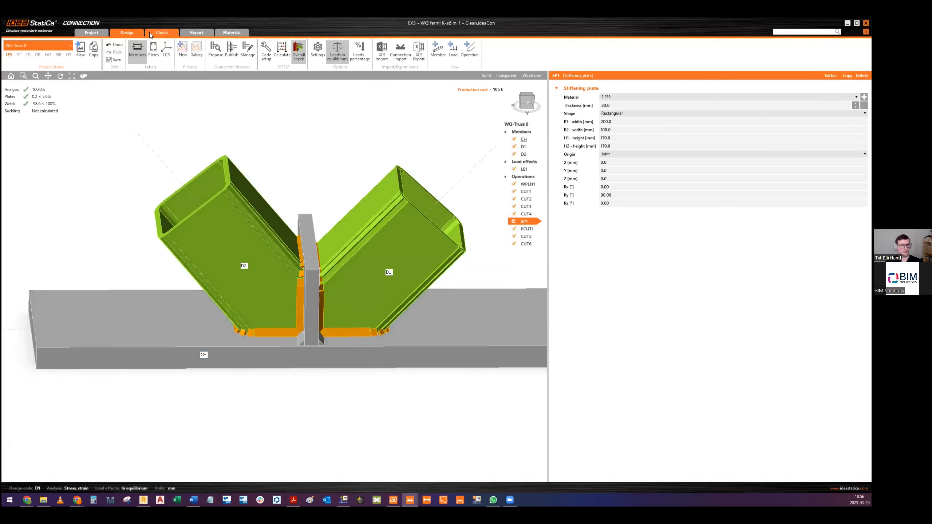
middle_click_drag(289, 245, 332, 278)
Step: Display the equivalent stress again and examine the deformed plate and its welds to the diagonals from several sides
left_click(312, 50)
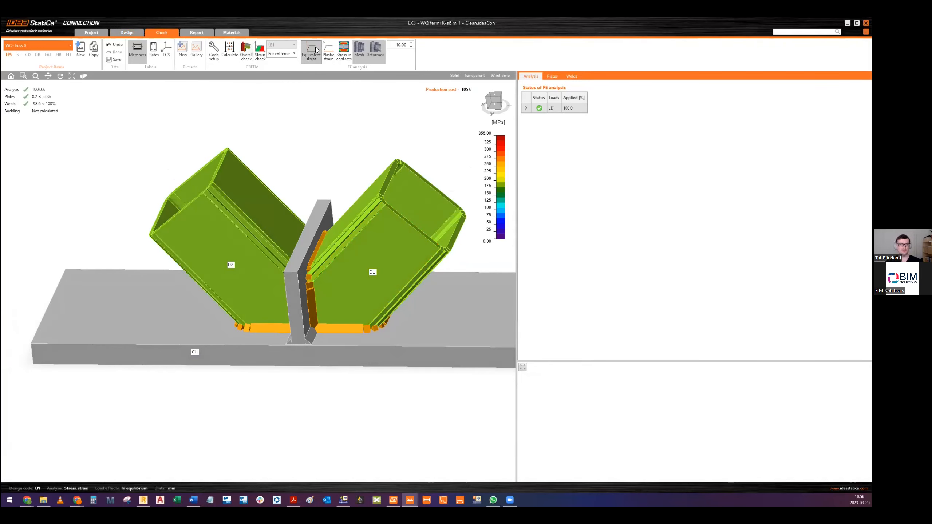
scroll(292, 194, "up", 5)
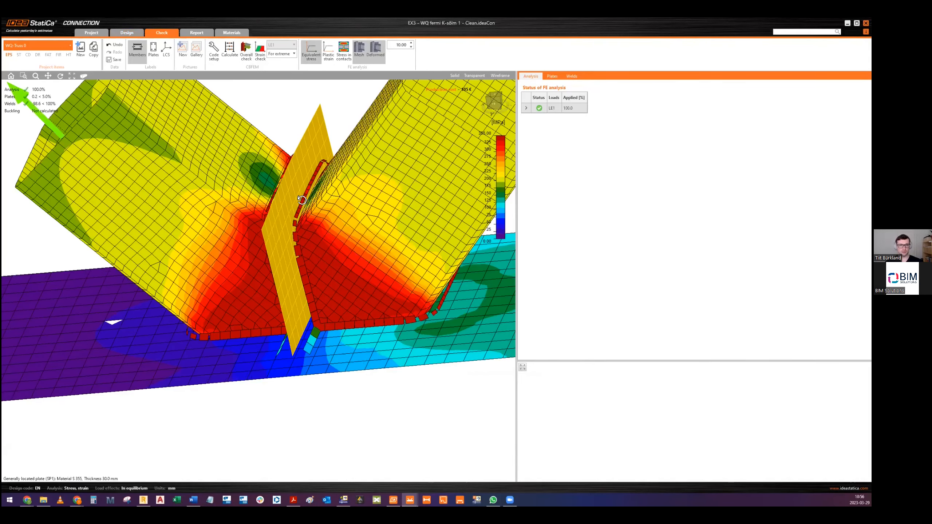
middle_click_drag(316, 239, 285, 202)
scroll(285, 202, "down", 3)
scroll(284, 202, "up", 2)
middle_click_drag(316, 242, 240, 178)
middle_click_drag(363, 184, 309, 253)
middle_click_drag(371, 189, 423, 165)
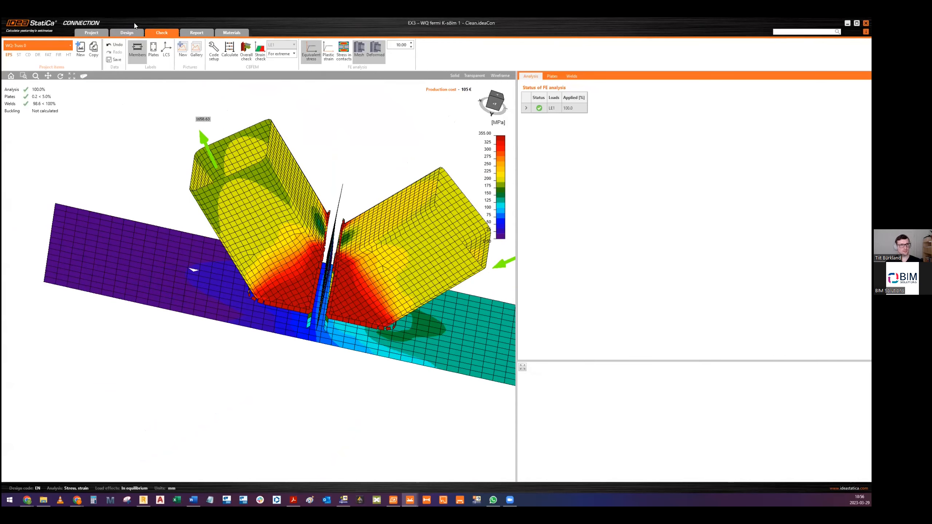
mouse_move(334, 187)
middle_mouse_down()
mouse_move(365, 160)
mouse_move(334, 193)
middle_mouse_up()
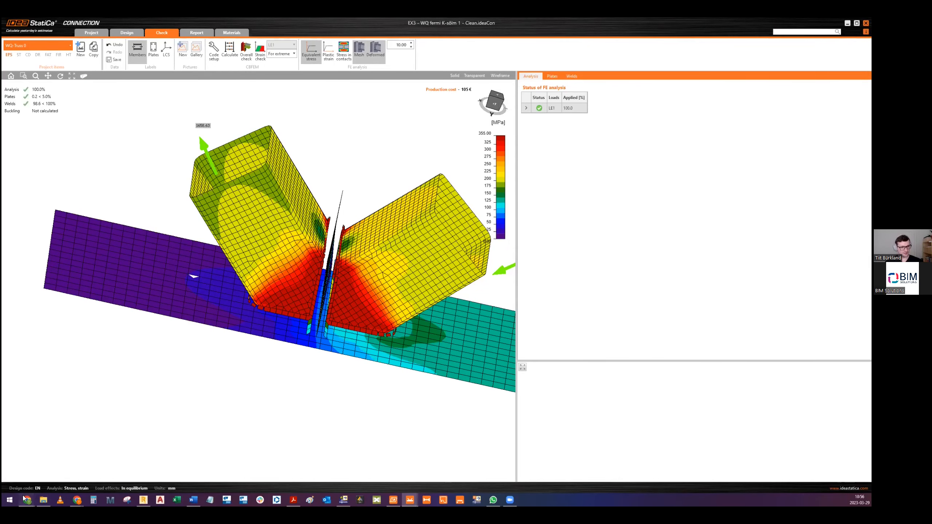
Step: Switch to the Google Slides presentation in Chrome to view the Sõlm 3 slide
mouse_move(25, 499)
left_click(485, 460)
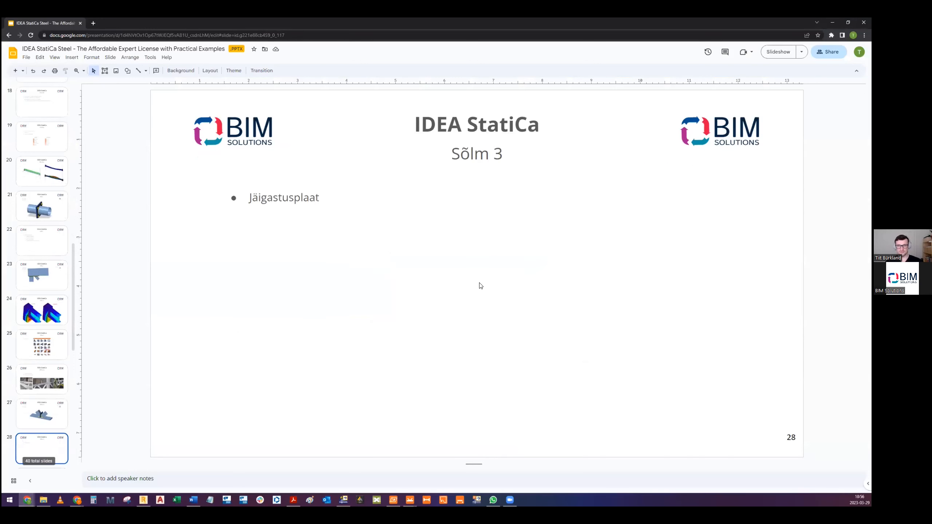
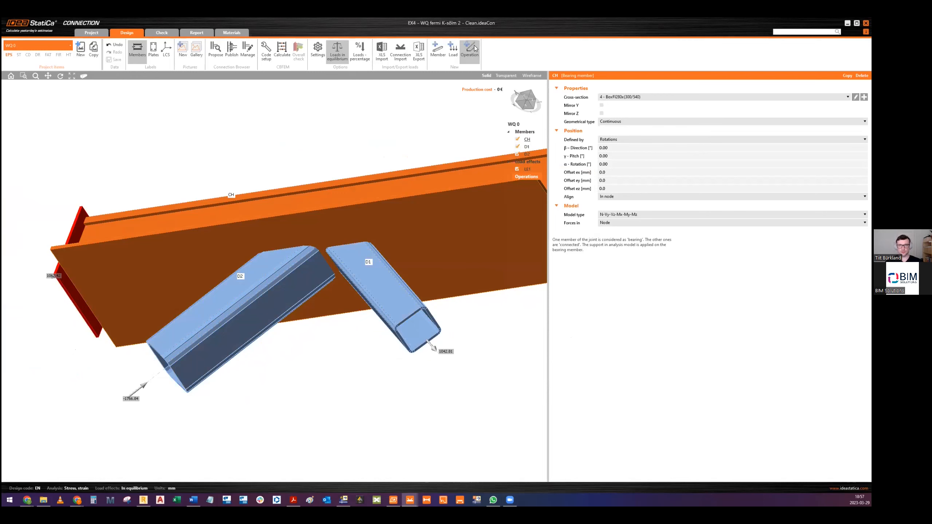
Step: Add a Cut of member operation cutting D1 by chord CH, with 10 mm single-sided fillet welds on flanges and webs
left_click(348, 163)
left_click(598, 157)
type("10")
key("Tab")
type("10")
key("Tab")
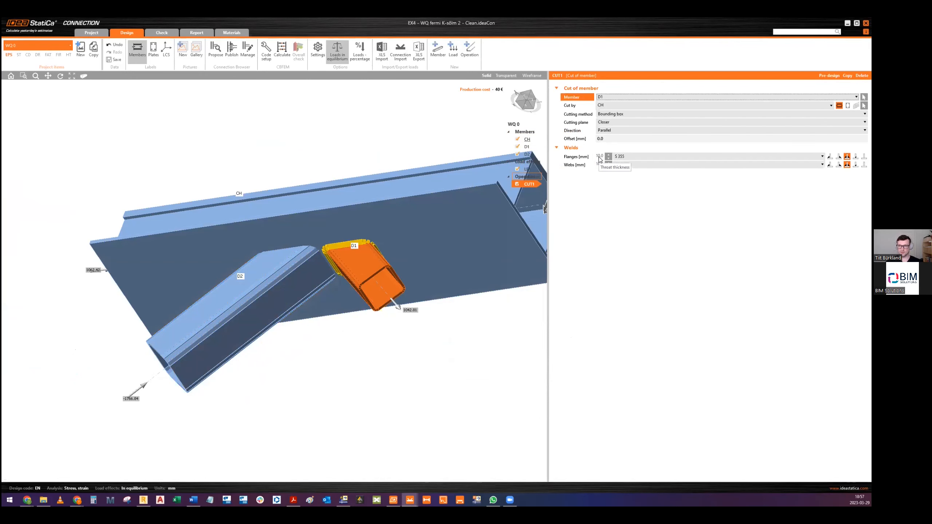
left_click(829, 157)
left_click(830, 164)
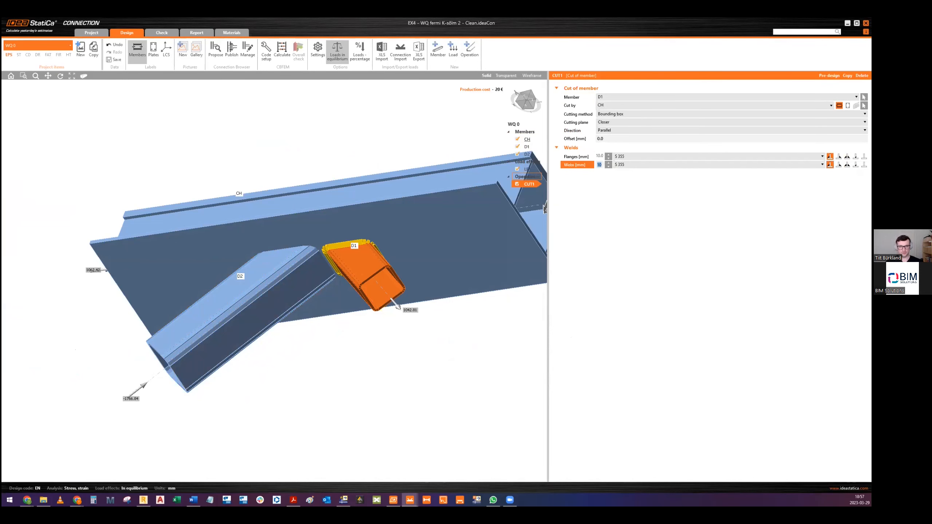
Step: Copy the cut operation and set the copy's cut member to diagonal D2
mouse_move(339, 275)
middle_mouse_down("ctrl")
mouse_move(306, 229)
mouse_move(327, 265)
mouse_move(349, 263)
middle_mouse_up("ctrl")
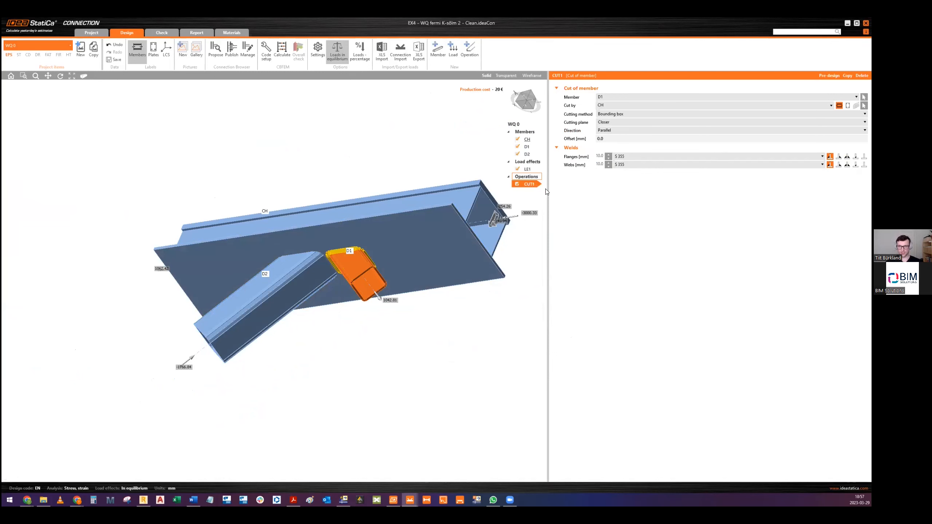
left_click(611, 97)
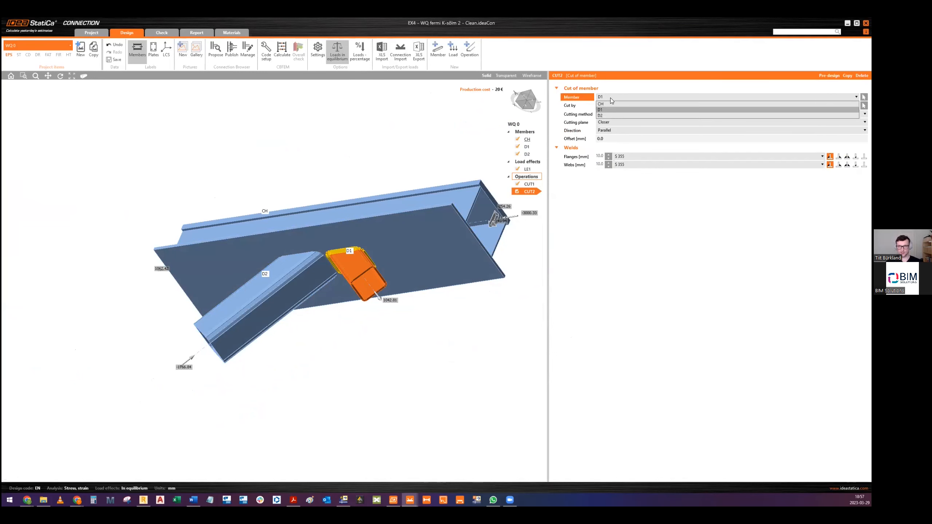
left_click(611, 119)
Step: Examine the welds of diagonals D1 and D2 at the chord and the spacing between the two diagonals
scroll(334, 262, "up", 3)
middle_click_drag(334, 261, 381, 274)
scroll(358, 245, "up", 5)
scroll(372, 261, "down", 5)
scroll(287, 296, "up", 5)
middle_click_drag(288, 298, 324, 294)
scroll(320, 296, "down", 5)
left_click(529, 97)
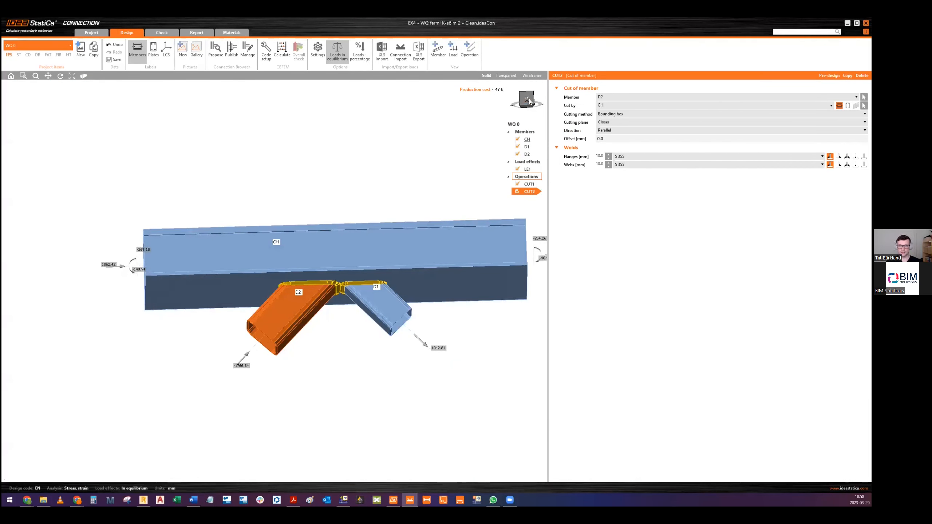
Step: Calculate the WQ 0 joint and open its check results
left_click(281, 49)
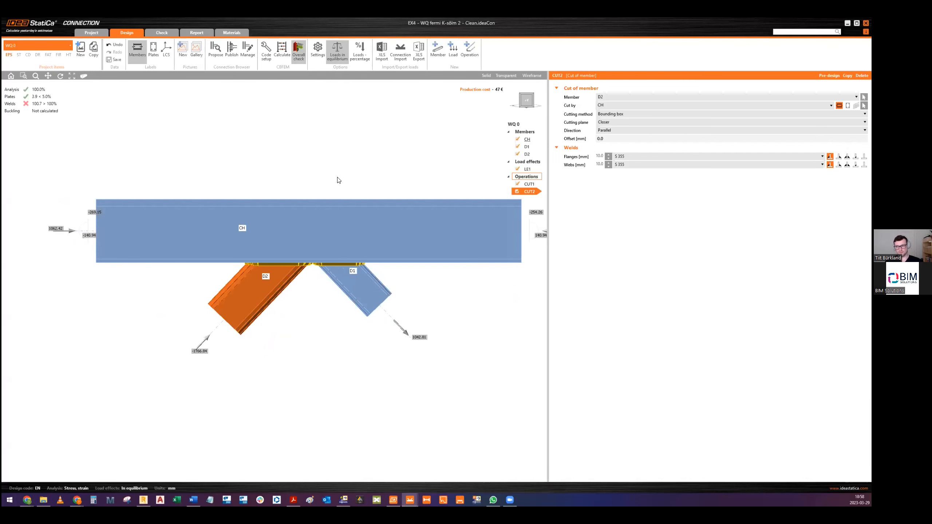
middle_click_drag(297, 266, 309, 235)
left_click(162, 32)
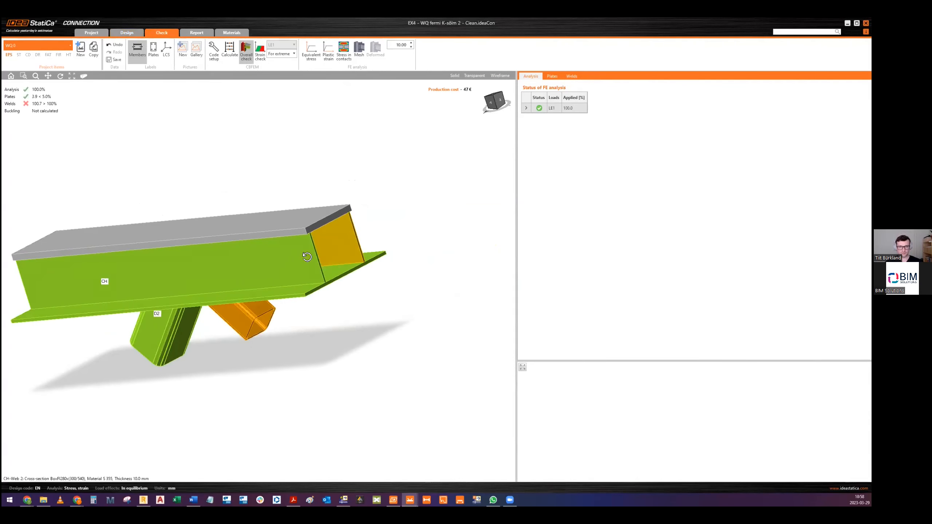
Step: Examine the WQ 0 joint's equivalent stress with mesh and deformed shape, then return the model to solid display
left_click(314, 45)
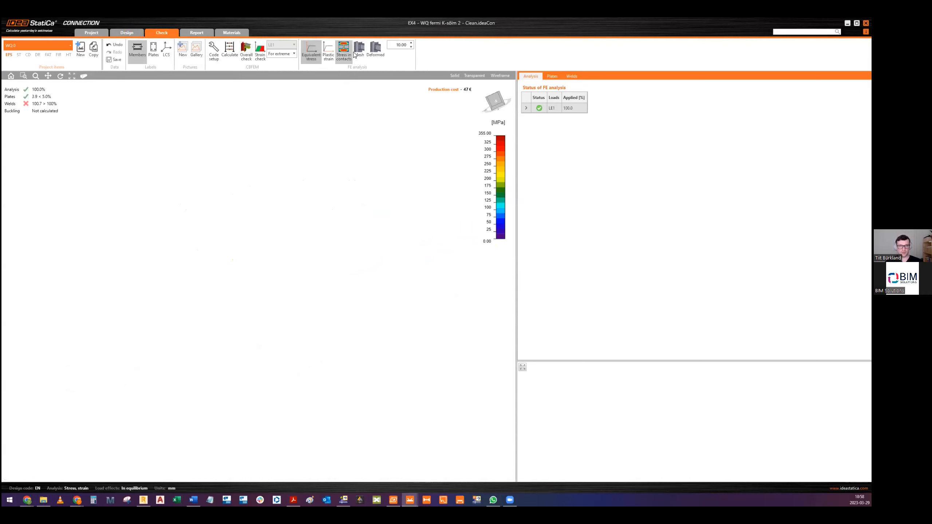
left_click(359, 51)
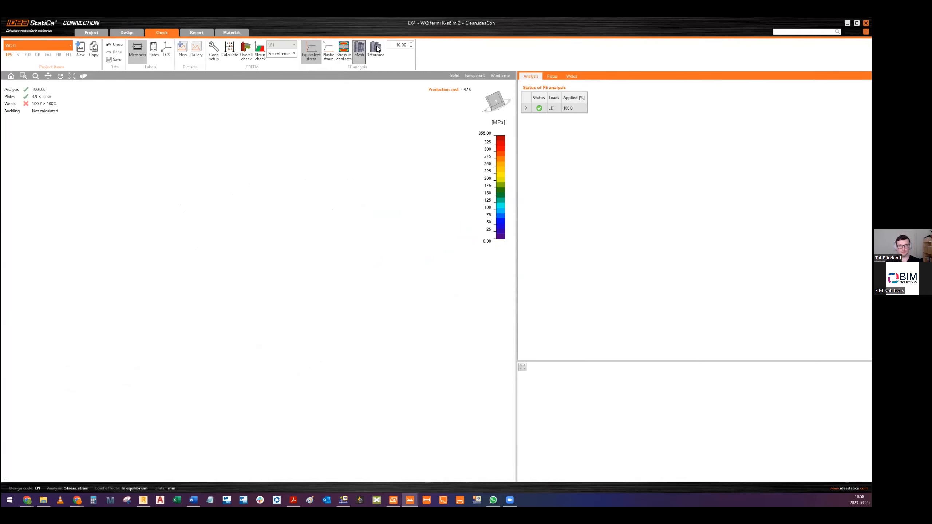
left_click(376, 49)
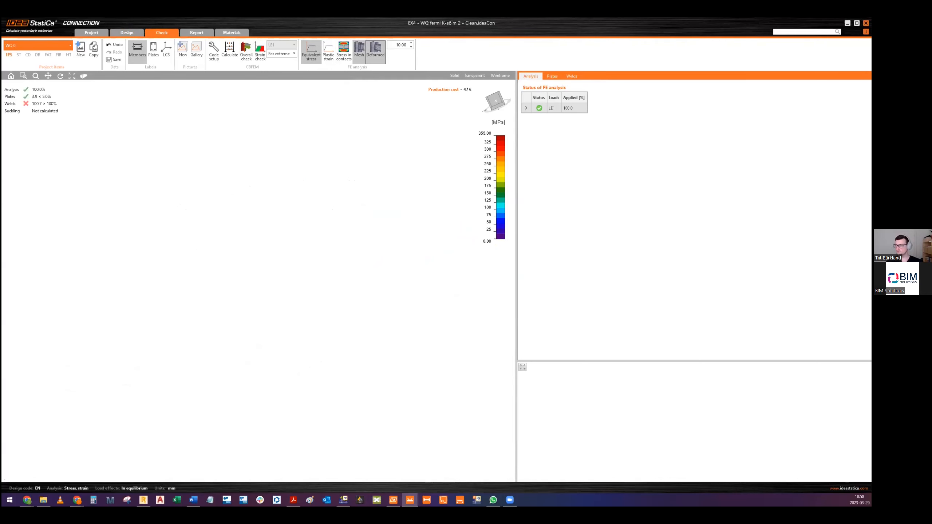
scroll(270, 180, "up", 3)
middle_click_drag(269, 180, 312, 174)
scroll(327, 191, "down", 3)
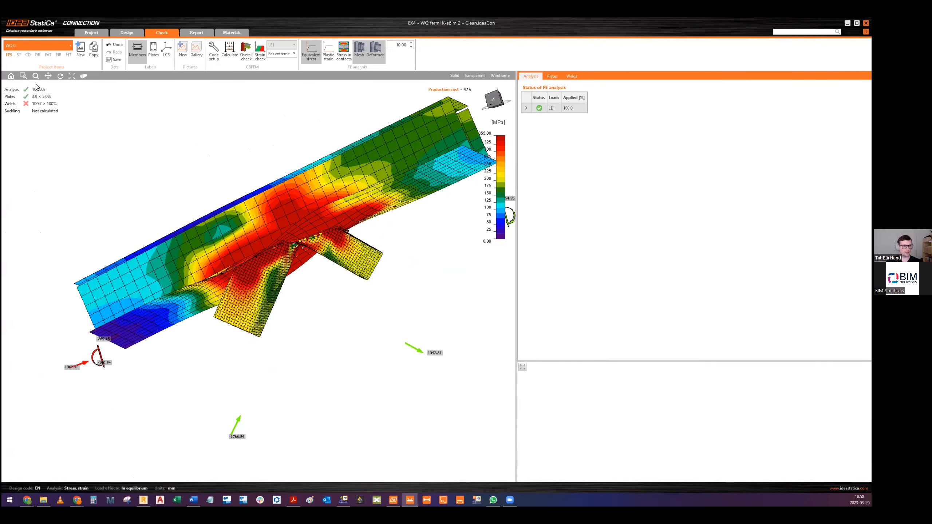
middle_click_drag(480, 157, 491, 132, "ctrl")
left_click(493, 99)
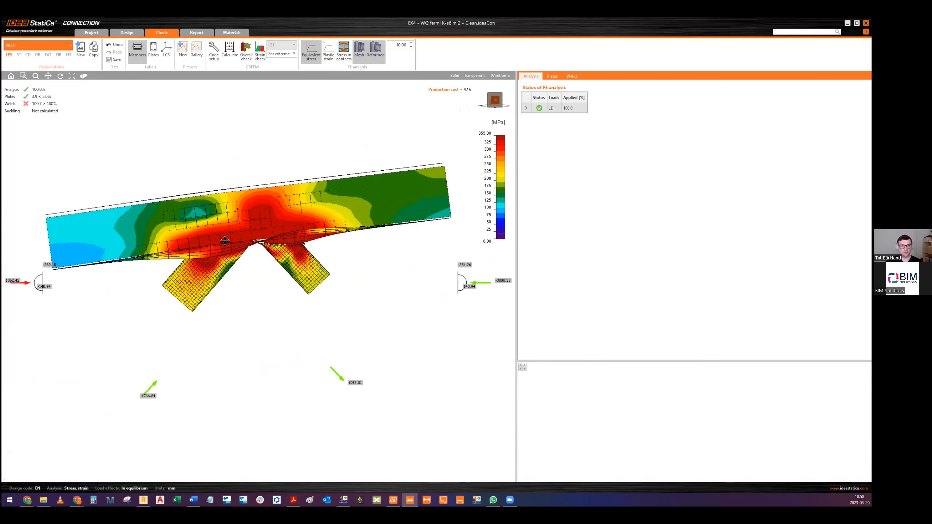
middle_click_drag(225, 241, 258, 245)
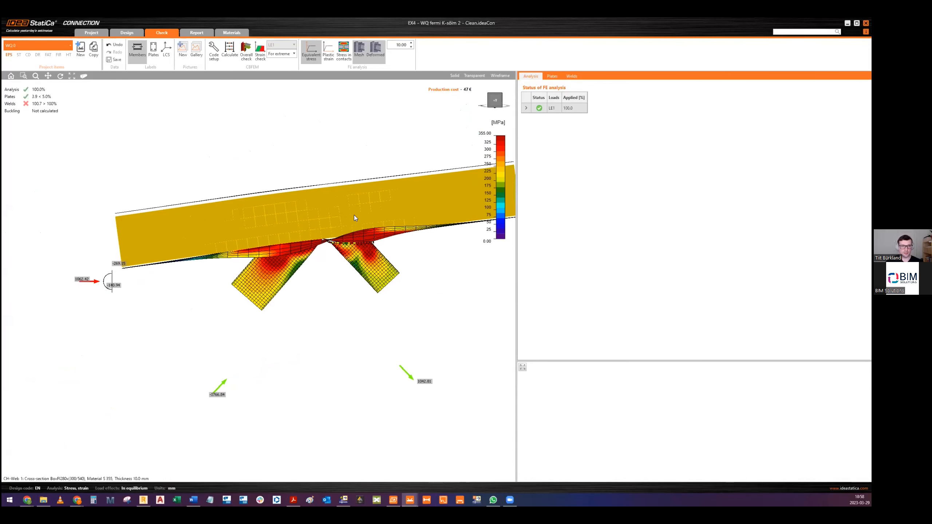
left_click(455, 77)
middle_click_drag(408, 164, 416, 100)
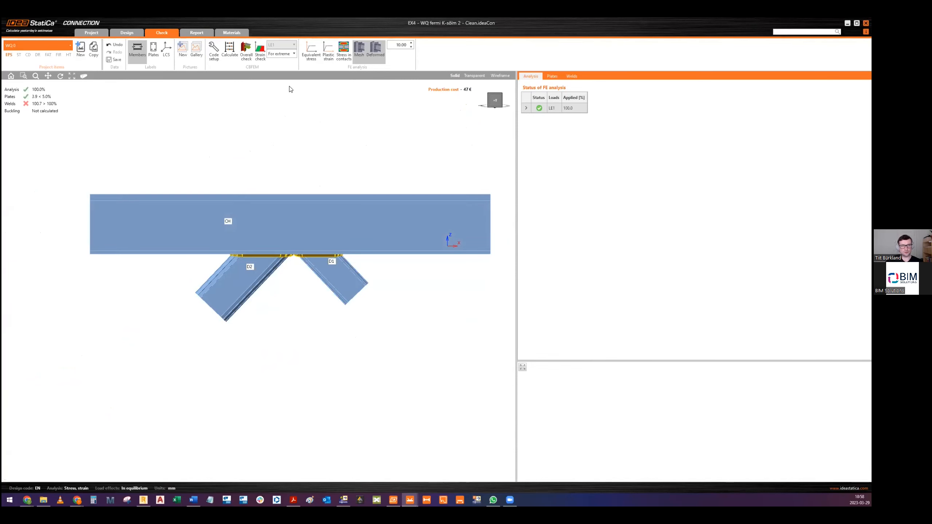
Step: Switch to the project EX4 - WQ fermi K-sõlm 2.ideaCon and show joint WQ 1 in transparent display
left_click(8, 54)
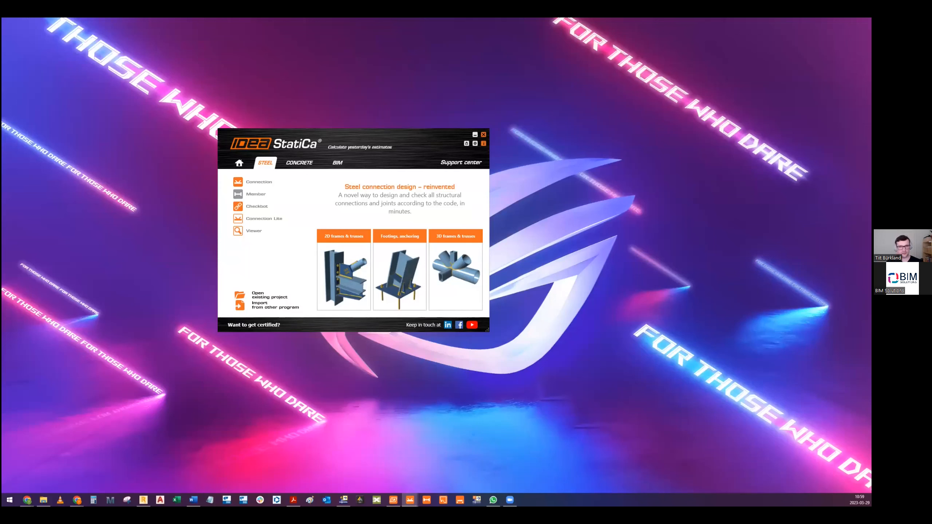
double_click(345, 93)
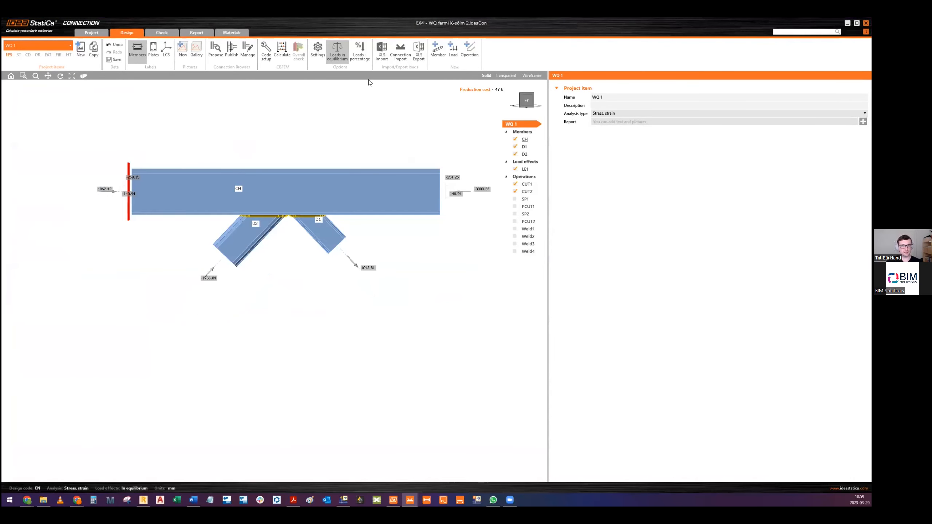
left_click(502, 79)
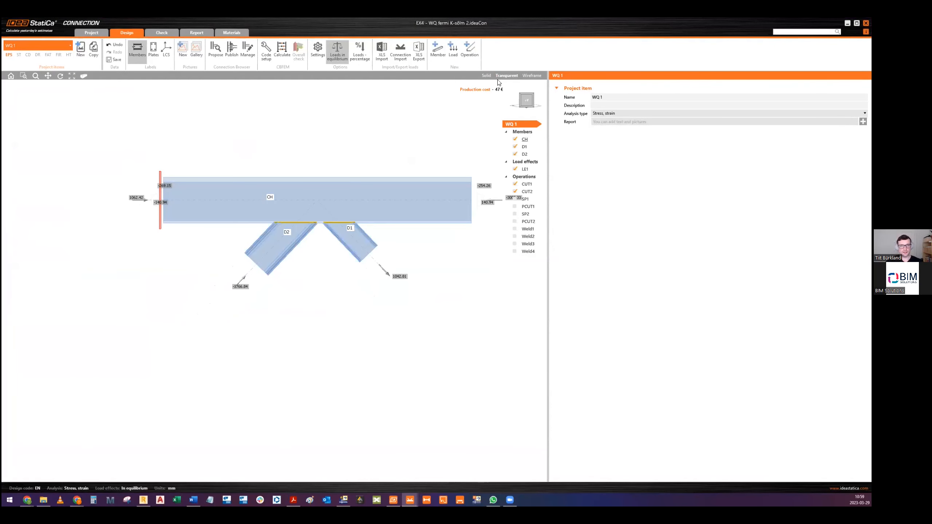
scroll(346, 201, "up", 2)
middle_click_drag(425, 198, 333, 220)
scroll(362, 210, "down", 1)
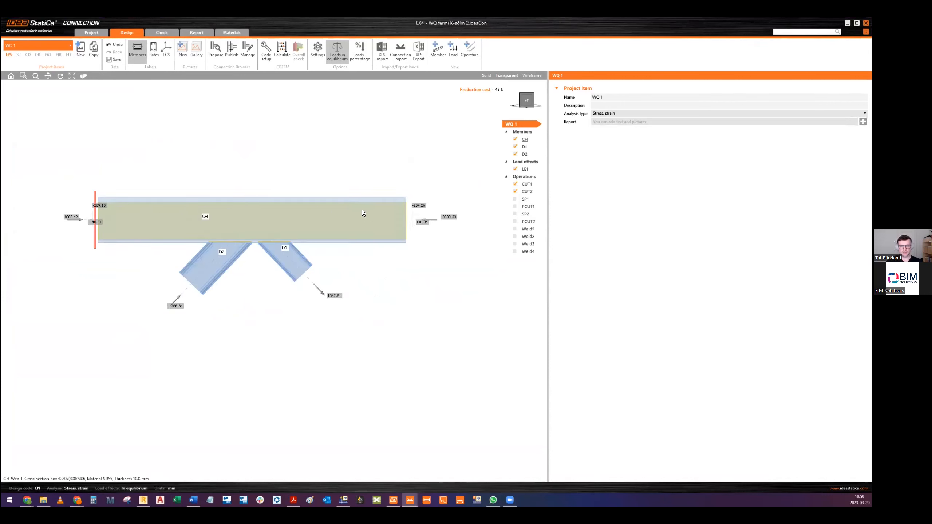
Step: Switch to project item WQ 2 in transparent display and inspect the plates inside chord CH
left_click(35, 44)
left_click(32, 61)
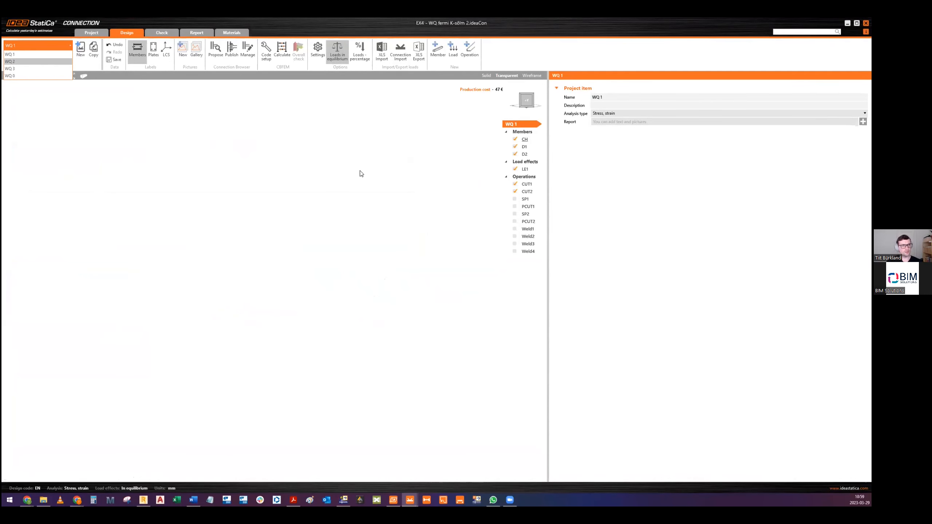
left_click(498, 79)
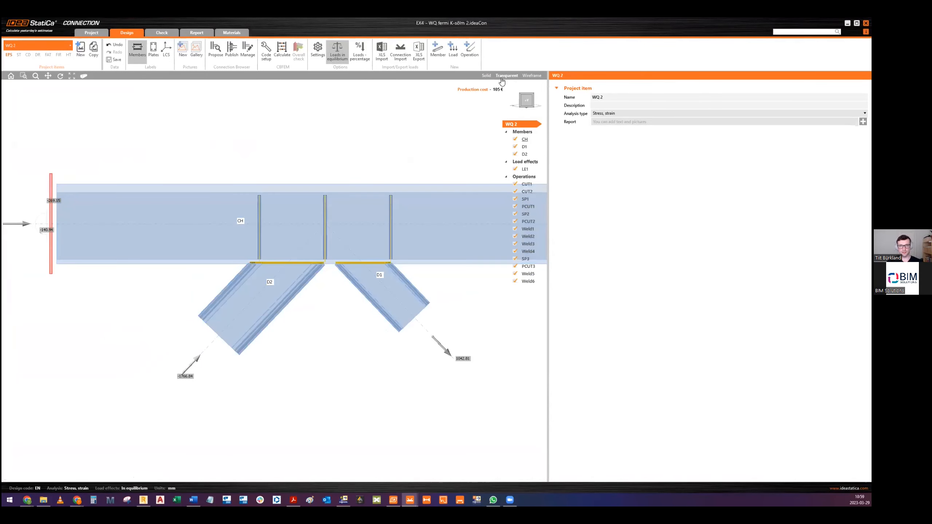
middle_click_drag(384, 180, 308, 220)
scroll(330, 214, "up", 2)
left_click(310, 214)
scroll(309, 220, "down", 2)
Step: Review the available manufacturing operations and the dimensions and X position of stiffening plate SP1
left_click(469, 51)
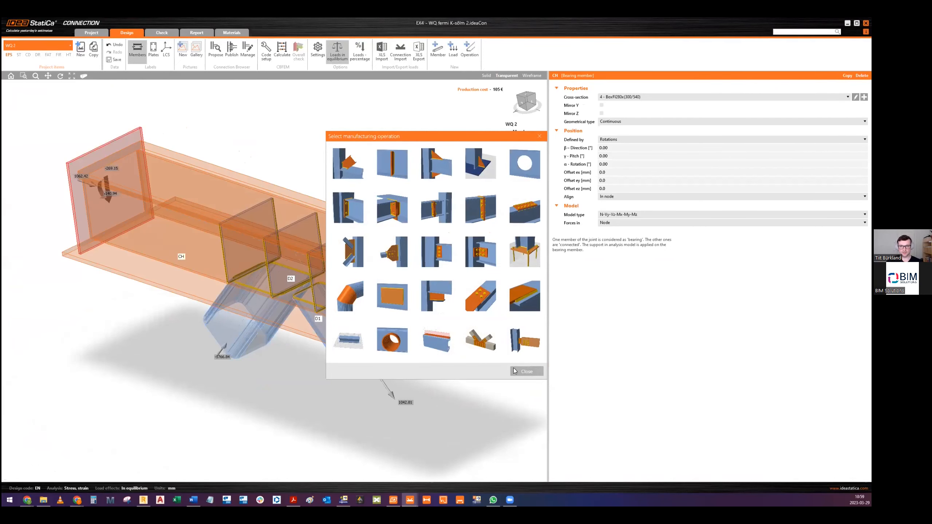
left_click(526, 371)
left_click(522, 103)
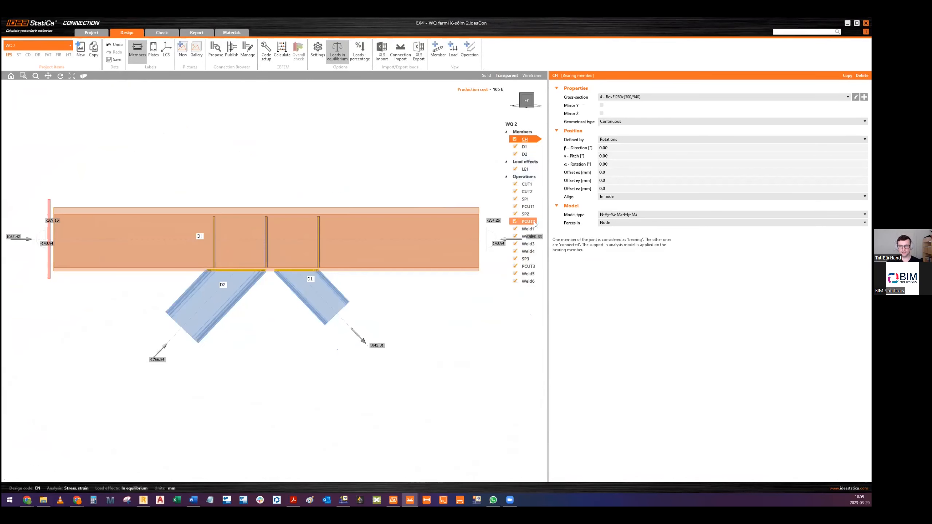
left_click(528, 199)
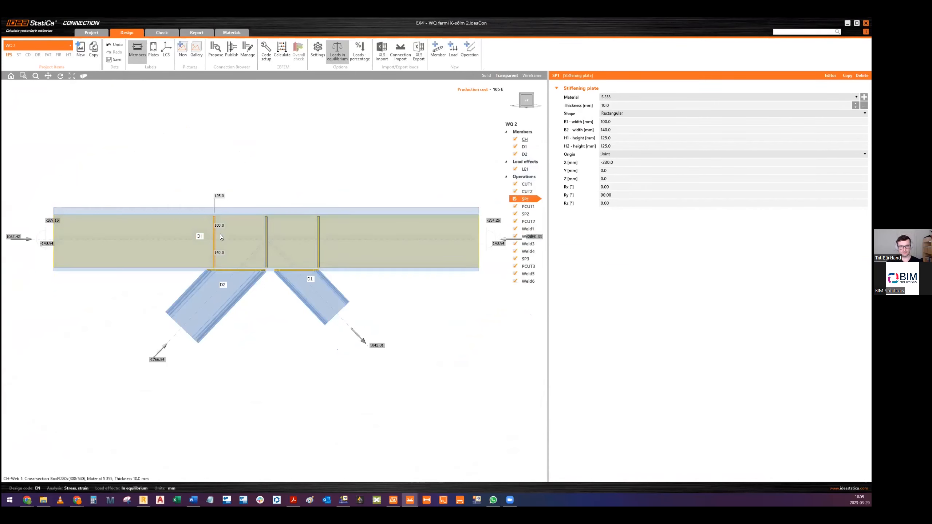
left_click(621, 163)
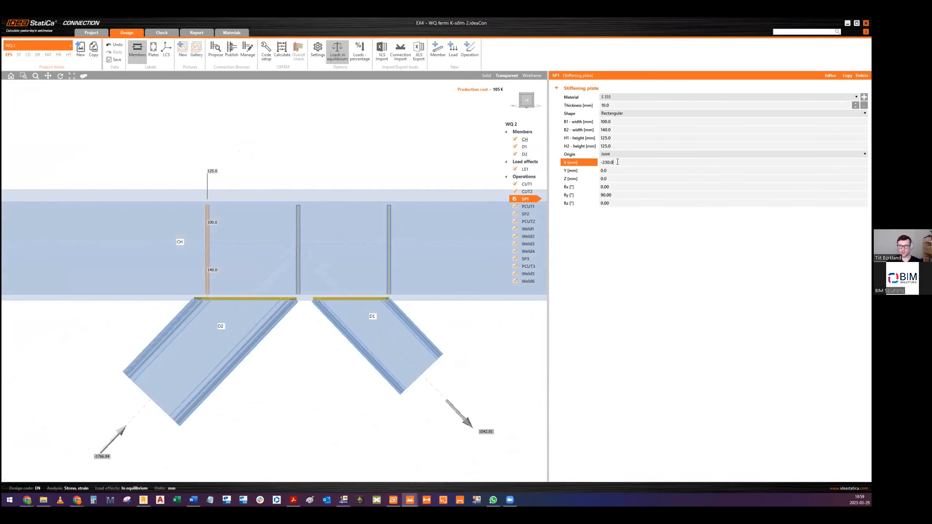
middle_click_drag(210, 273, 215, 259)
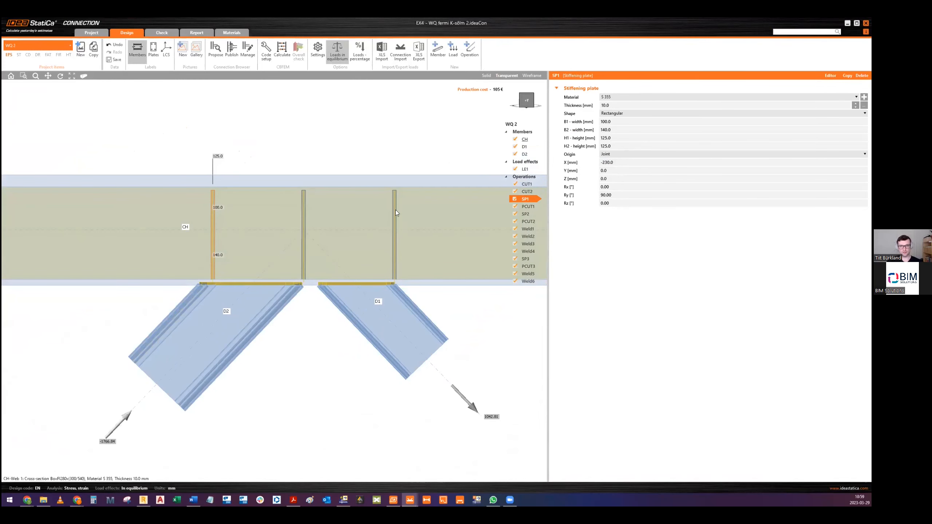
middle_click_drag(309, 212, 259, 236, "shift")
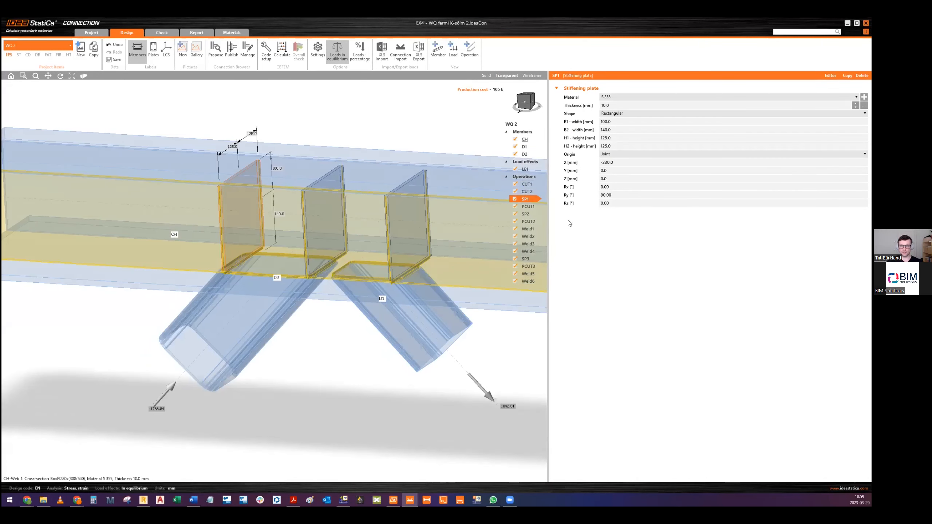
Step: Examine the general weld Weld1 between SP1 and the chord web, and how the three stiffeners line up with the diagonals
left_click(527, 229)
left_click(469, 48)
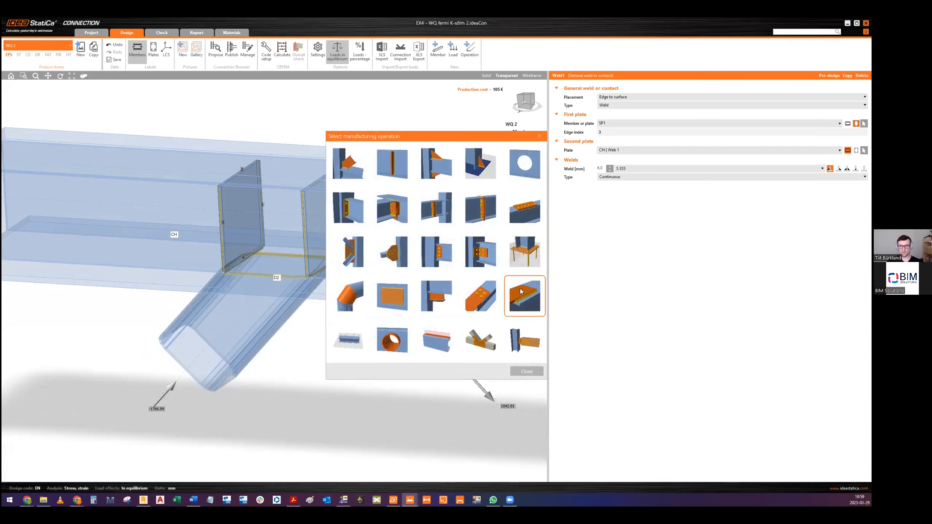
left_click(527, 370)
middle_click_drag(258, 238, 237, 239, "shift")
scroll(253, 240, "up", 2)
scroll(257, 246, "up", 1)
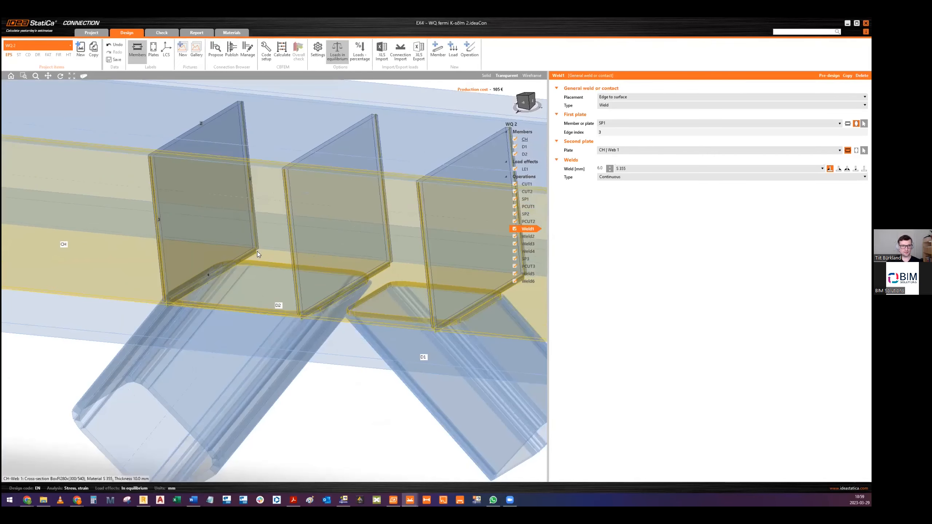
scroll(258, 251, "down", 2)
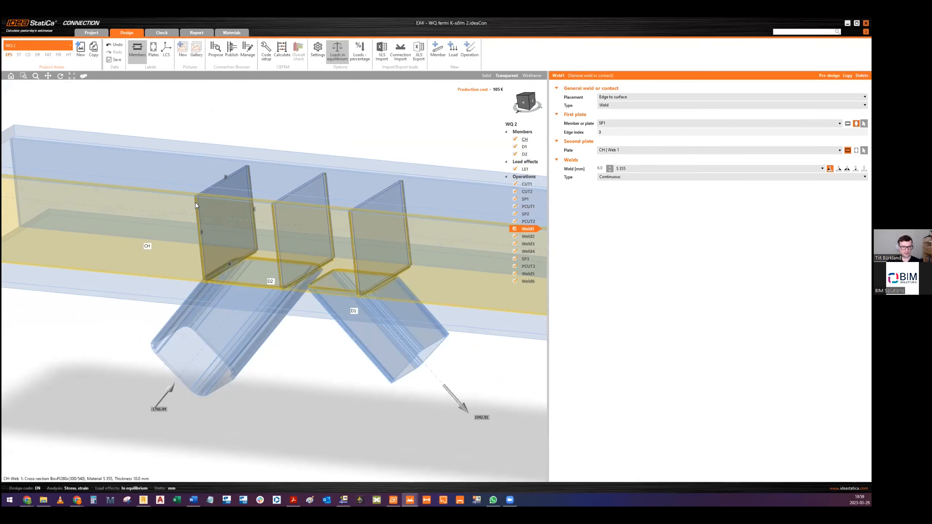
middle_click_drag(240, 151, 273, 192, "shift")
middle_click_drag(408, 235, 334, 205)
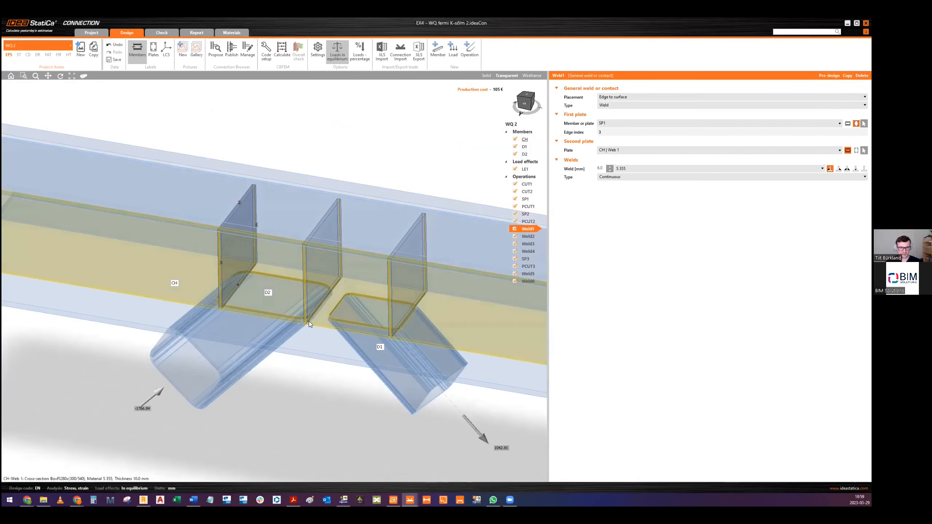
mouse_move(333, 260)
middle_mouse_down("shift")
mouse_move(316, 289)
mouse_move(323, 257)
middle_mouse_up("shift")
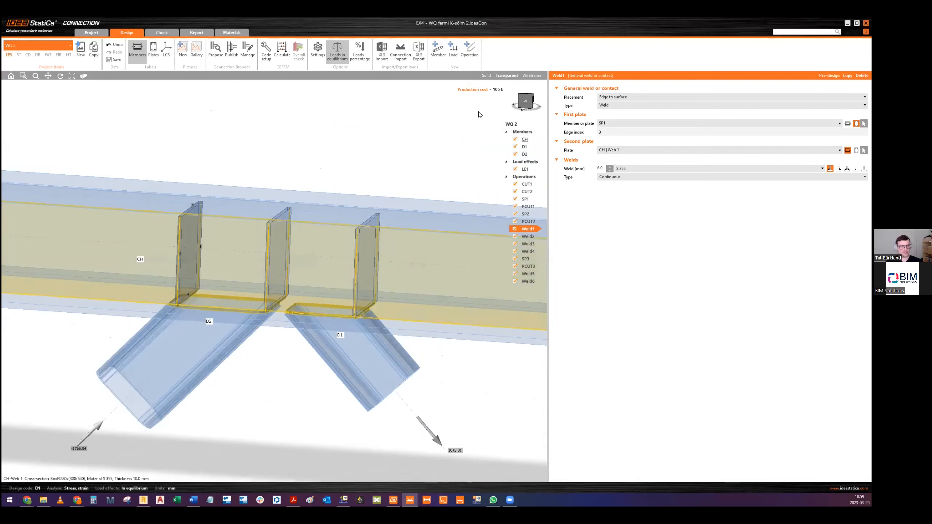
left_click(523, 101)
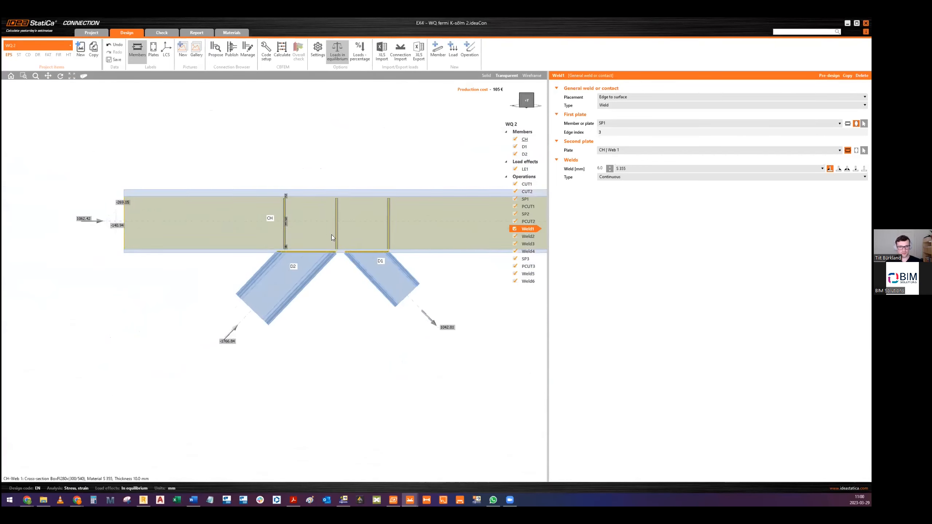
Step: Calculate joint WQ 2 and display its equivalent stress with the mesh on the deformed shape
left_click(170, 34)
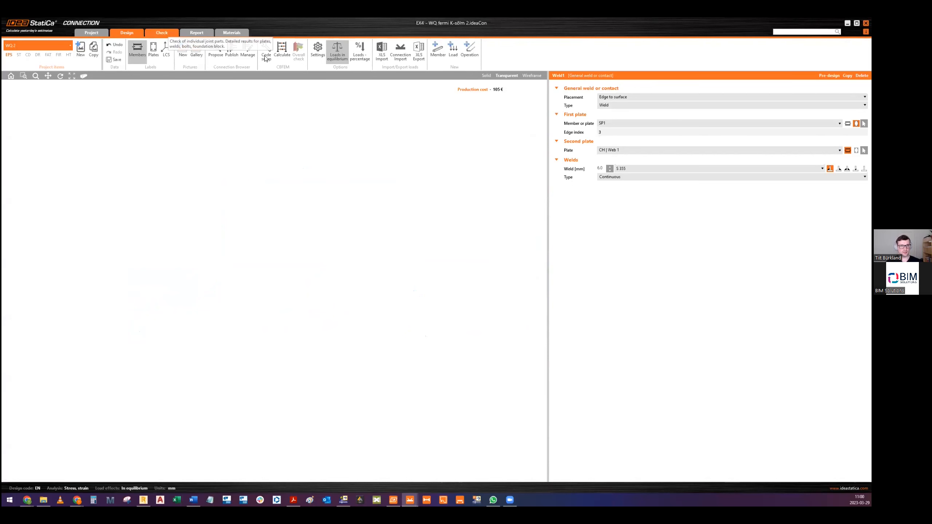
left_click(230, 50)
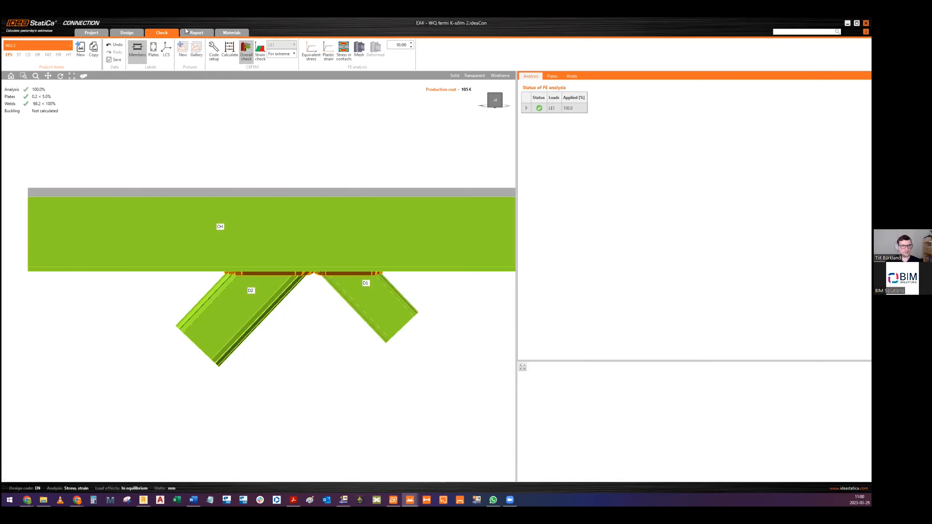
left_click(310, 53)
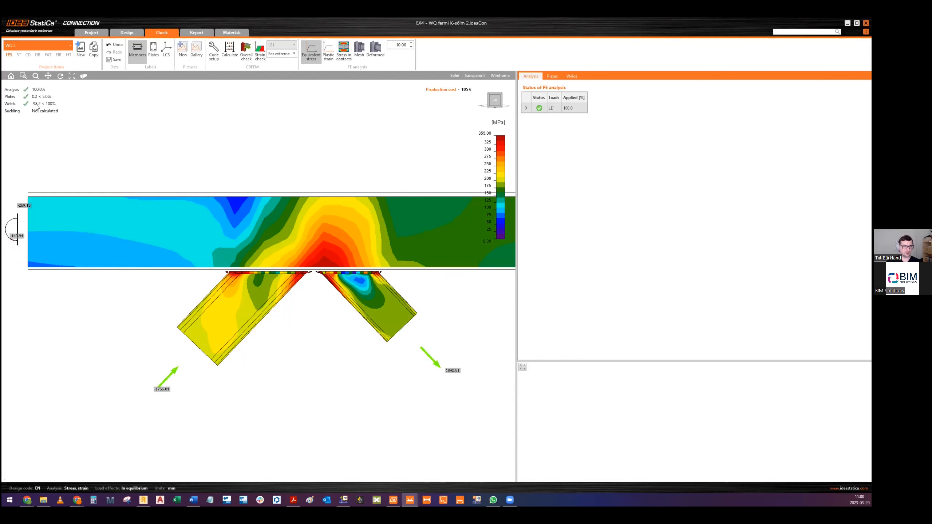
left_click(358, 54)
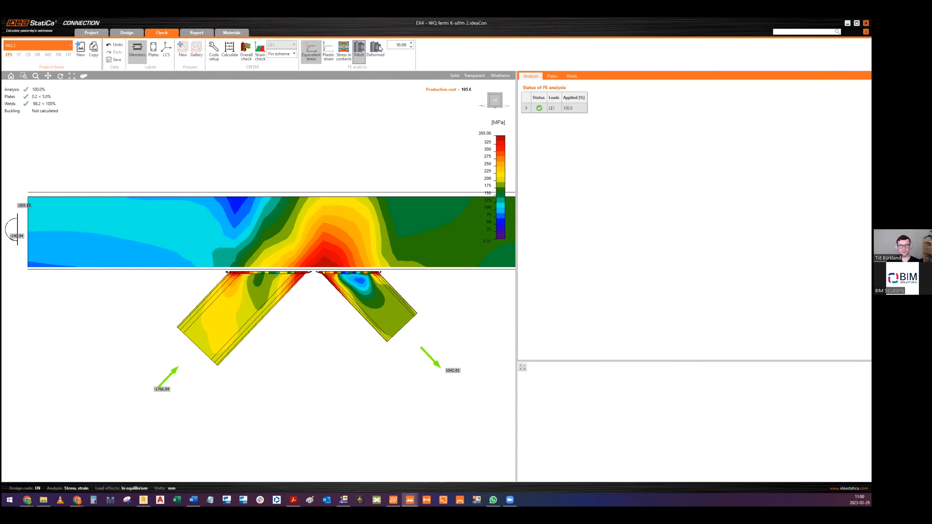
left_click(374, 53)
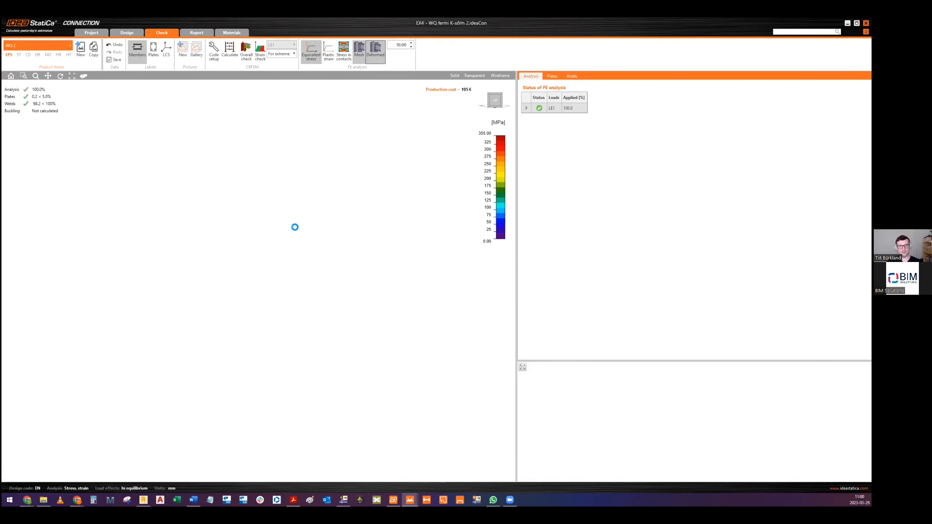
middle_click_drag(286, 194, 248, 260)
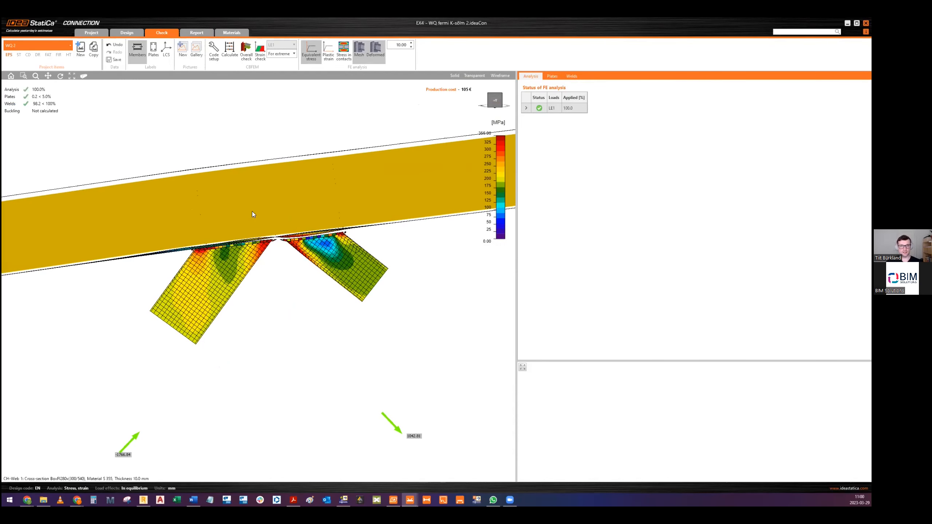
Step: Review the weld check results of WQ 2 and inspect the stresses at the gap between the diagonals
left_click(574, 75)
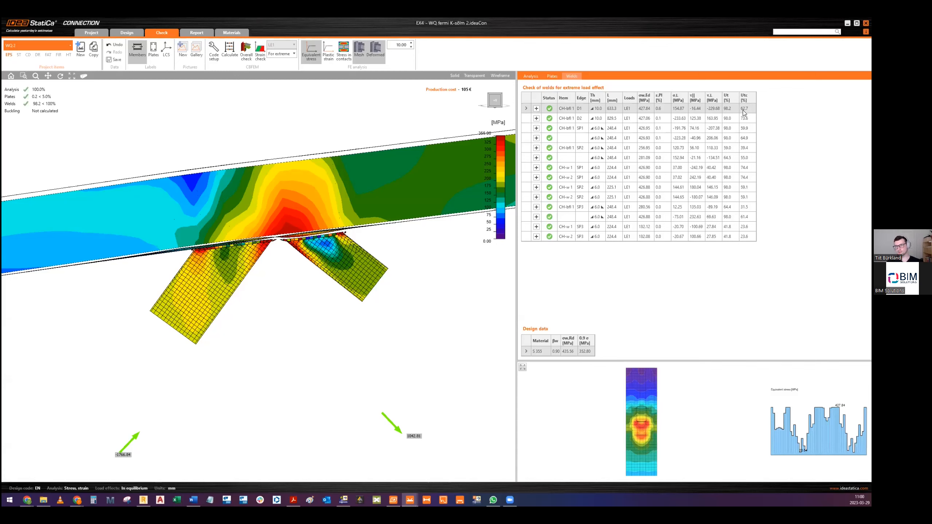
right_click_drag(301, 217, 273, 286)
right_click_drag(276, 203, 317, 280)
scroll(302, 274, "up", 4)
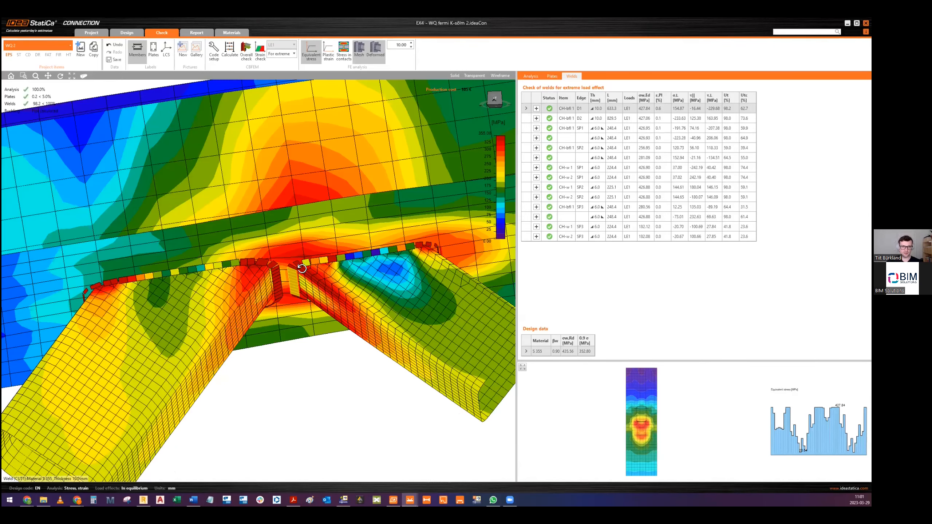
Step: Inspect the equivalent stress on the deformed shape of the stiffened joint in a straight front view
left_click(498, 99)
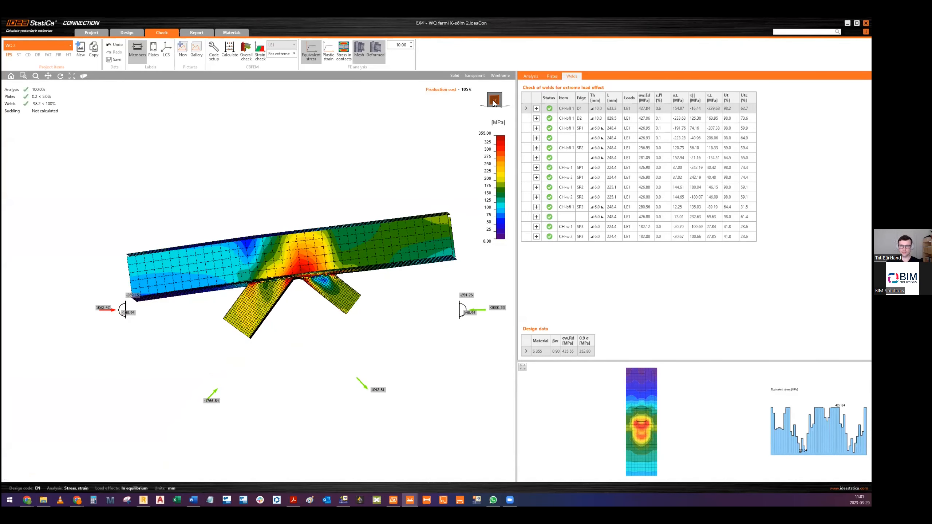
left_click(495, 100)
right_click_drag(293, 214, 269, 192)
left_click(496, 106)
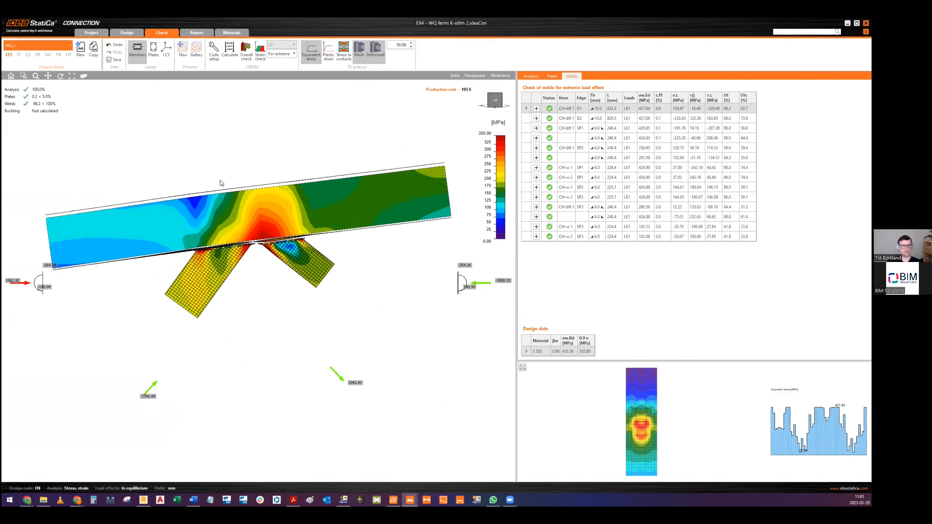
Step: Switch the stress display back to the solid model and make a copy of the stiffened WQ joint
left_click(455, 75)
middle_click_drag(302, 235, 306, 224)
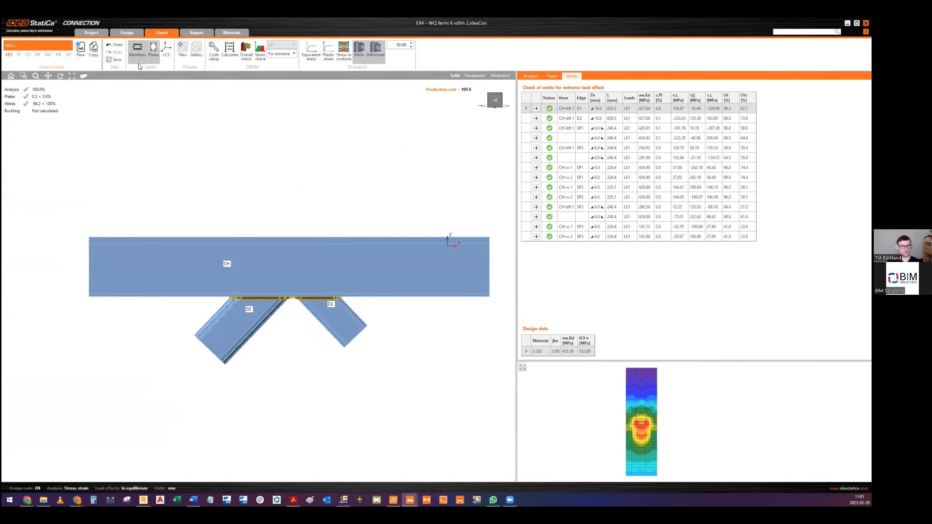
left_click(94, 50)
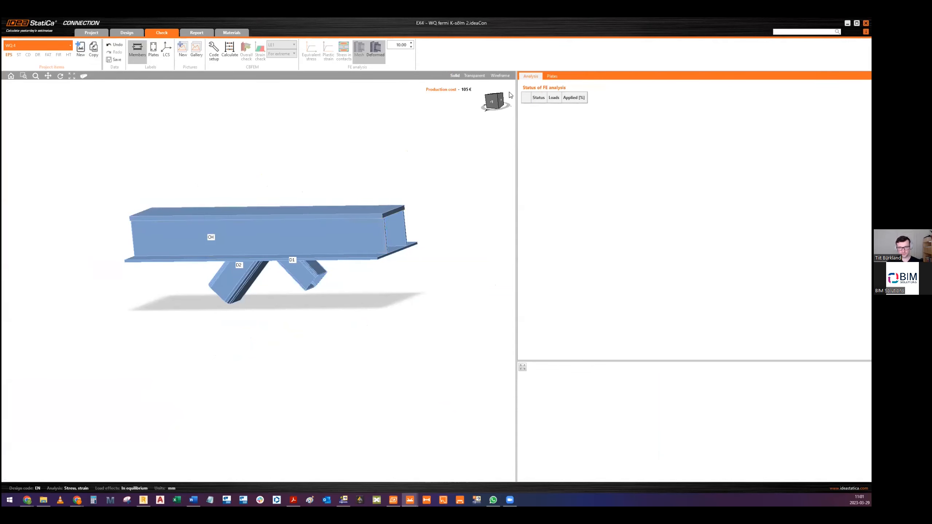
Step: Show the copied joint transparently from the front and examine the three internal stiffeners above the diagonals
left_click(494, 101)
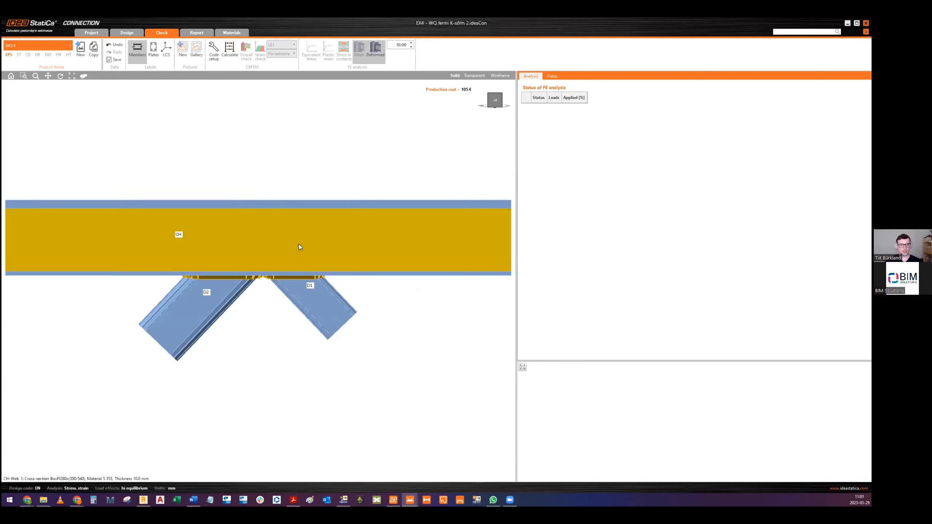
middle_click_drag(318, 162, 420, 153)
left_click(474, 76)
middle_click_drag(352, 215, 312, 219)
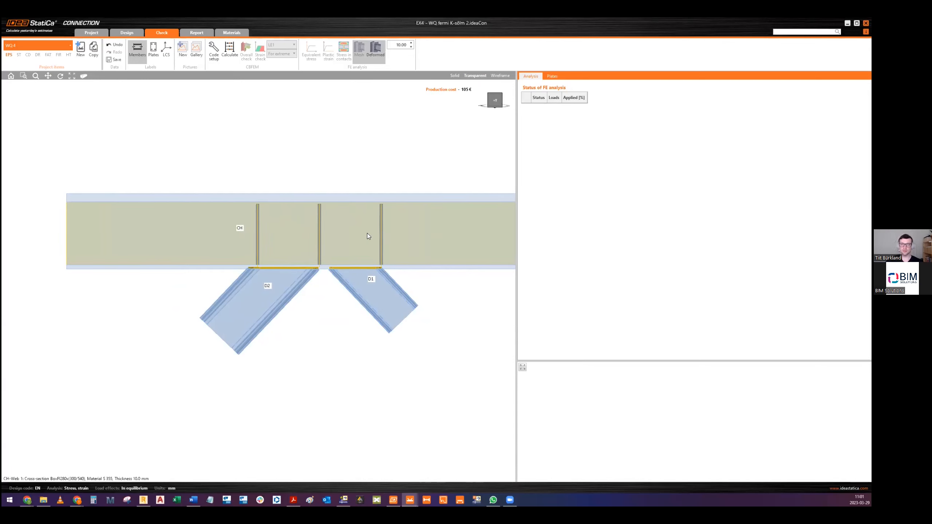
middle_click_drag(362, 235, 329, 231)
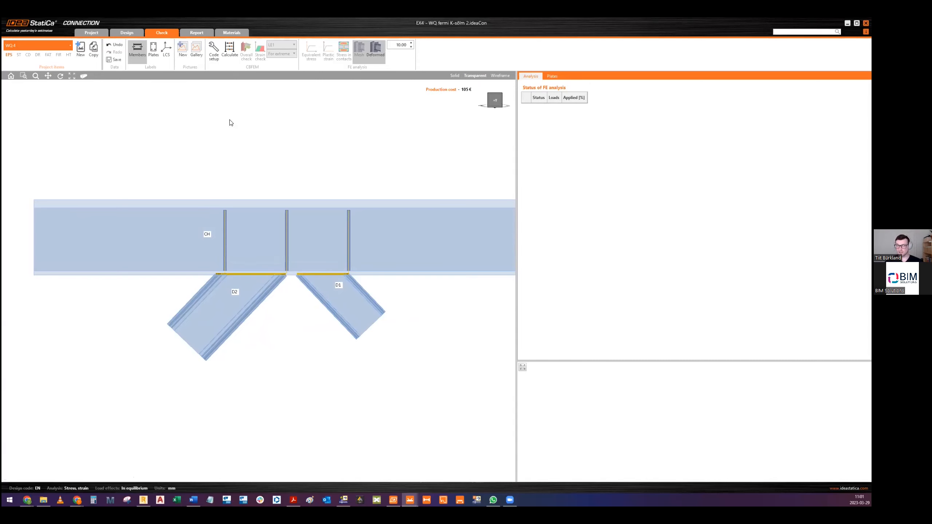
Step: Return to the connection design and add a stiffening member operation to the copied joint
left_click(130, 31)
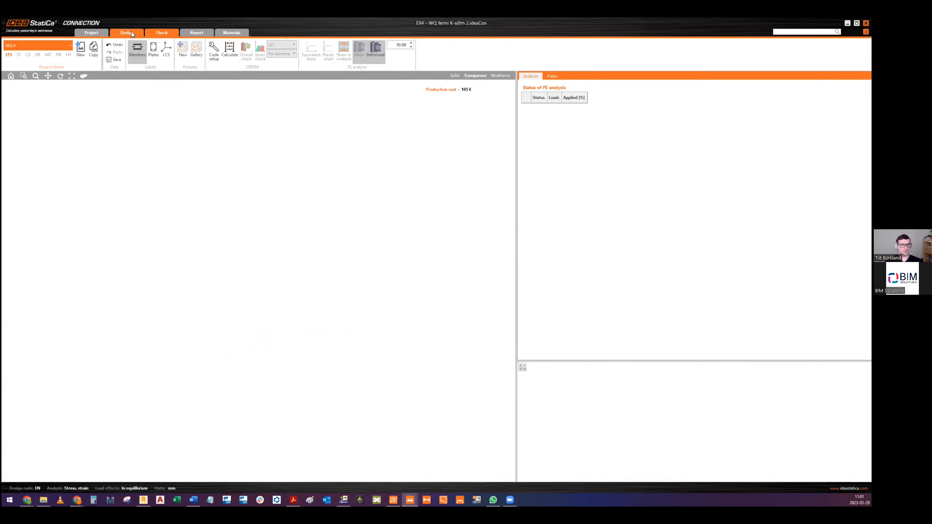
mouse_move(398, 223)
right_mouse_down()
mouse_move(364, 241)
mouse_move(381, 224)
right_mouse_up()
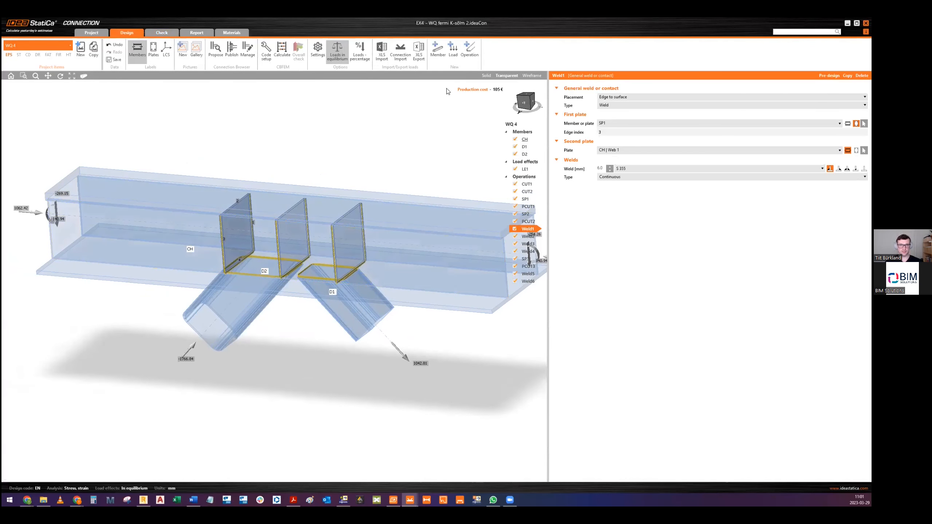
left_click(469, 55)
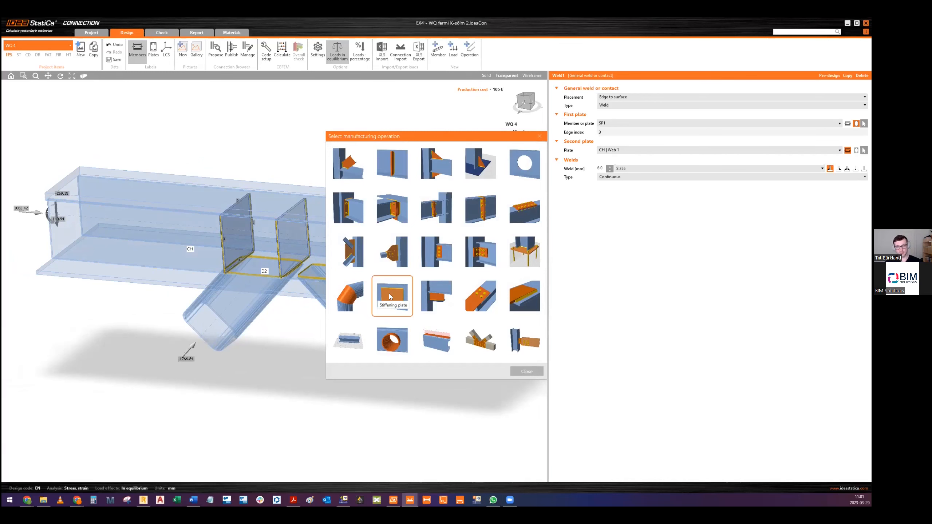
left_click(348, 296)
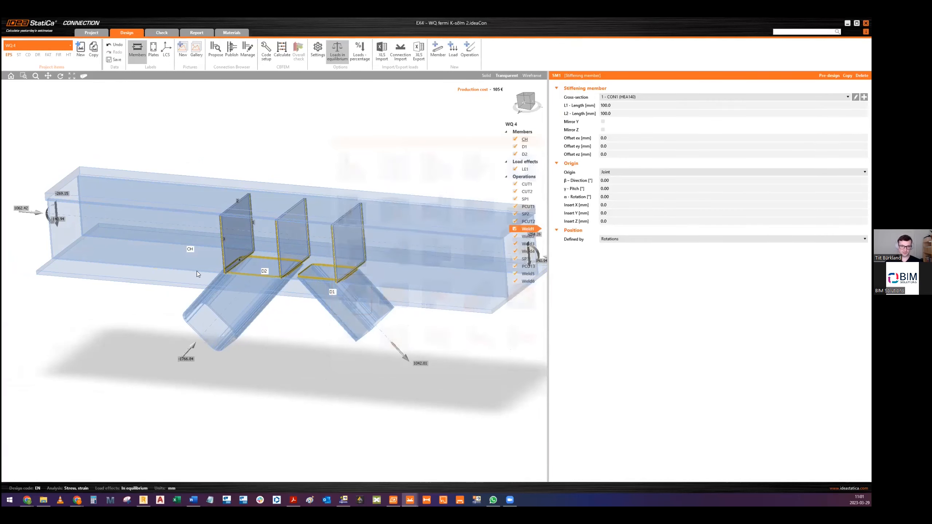
middle_click_drag(281, 233, 391, 231)
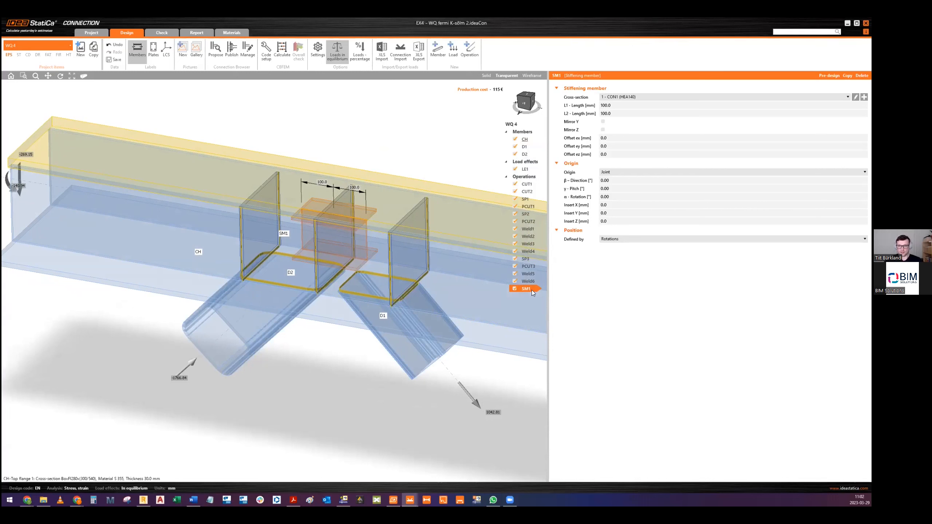
Step: Assign cross-section CHS60.3/4.0 to stiffening member SM1 and set its β direction to 90°
left_click(641, 97)
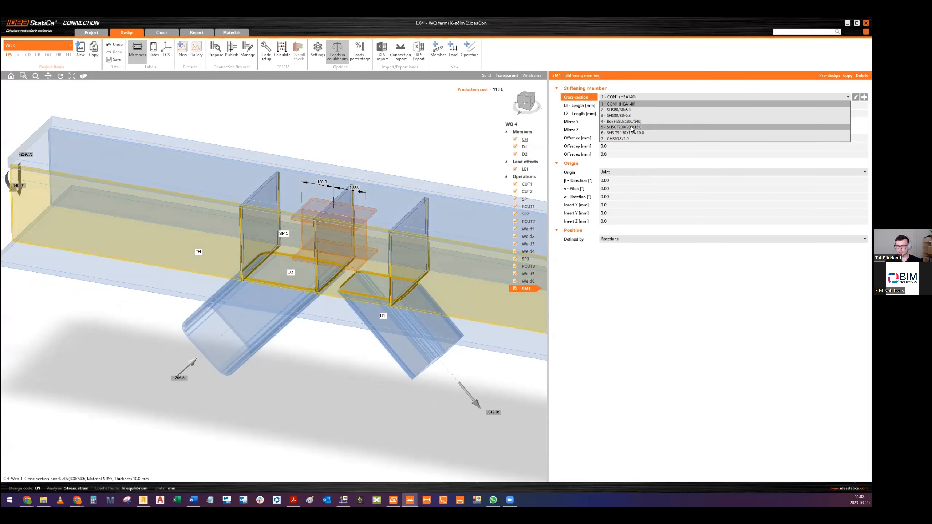
left_click(619, 137)
mouse_move(352, 237)
right_mouse_down()
mouse_move(338, 240)
mouse_move(345, 235)
right_mouse_up()
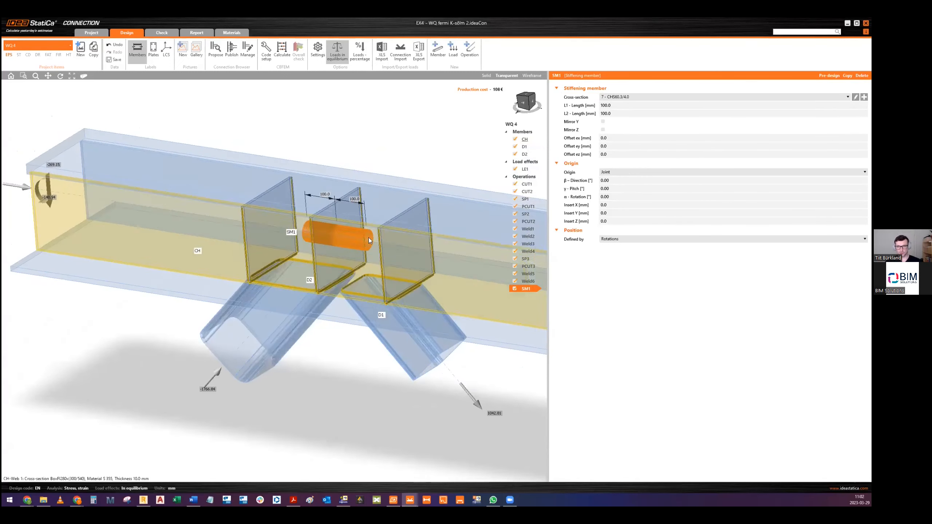
left_click(618, 179)
type("90")
key("Tab")
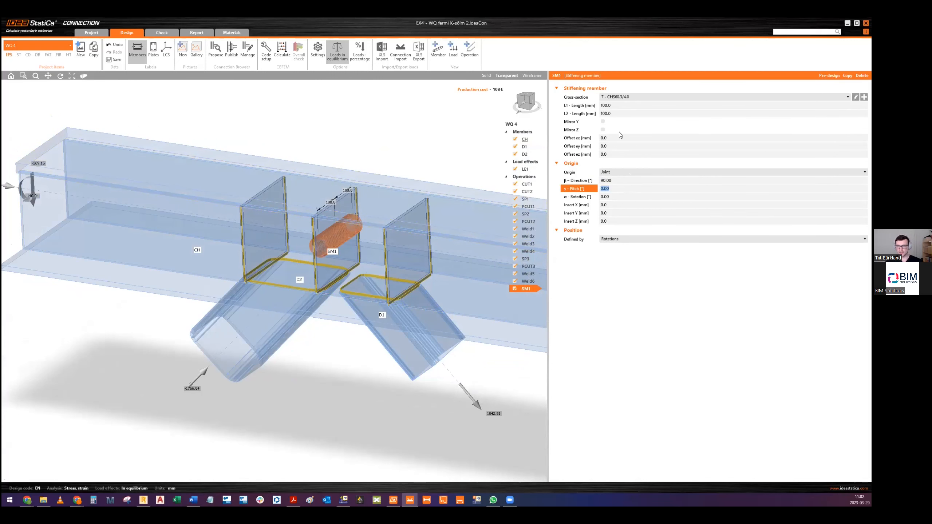
Step: Set both lengths L1 and L2 of stiffening member SM1 to 150 mm
right_click_drag(428, 188, 403, 188)
left_click(568, 107)
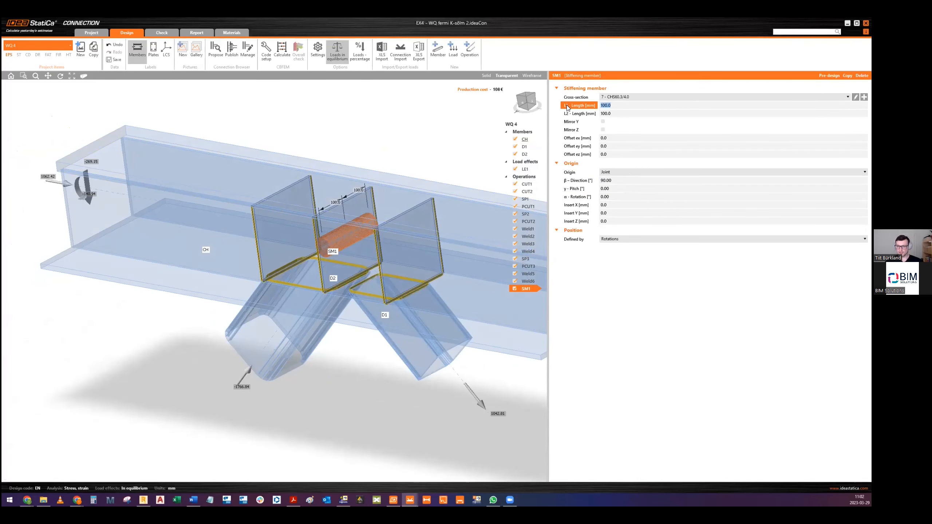
type("150")
key("Tab")
type("150")
key("Tab")
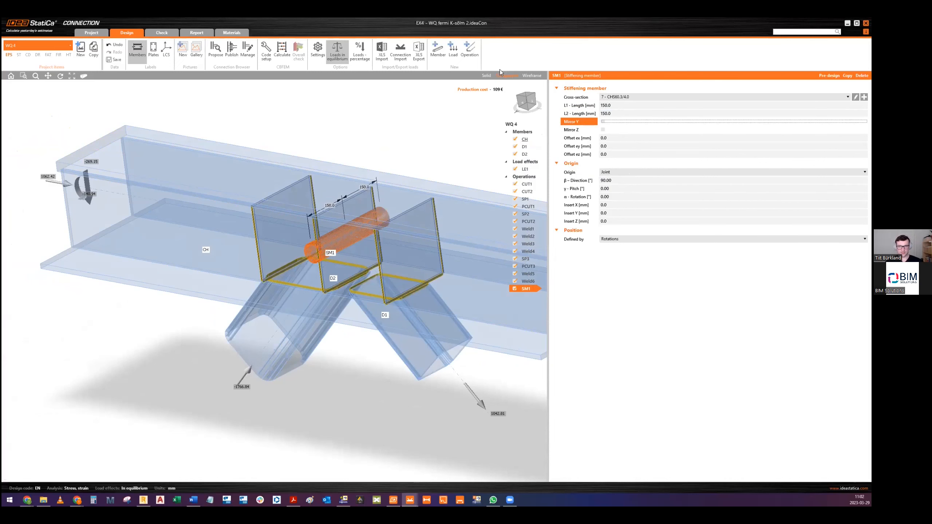
Step: Inspect how the SM1 tube passes through the chord webs in solid and transparent display
left_click(490, 76)
right_click_drag(370, 216, 316, 247)
scroll(332, 241, "up", 3)
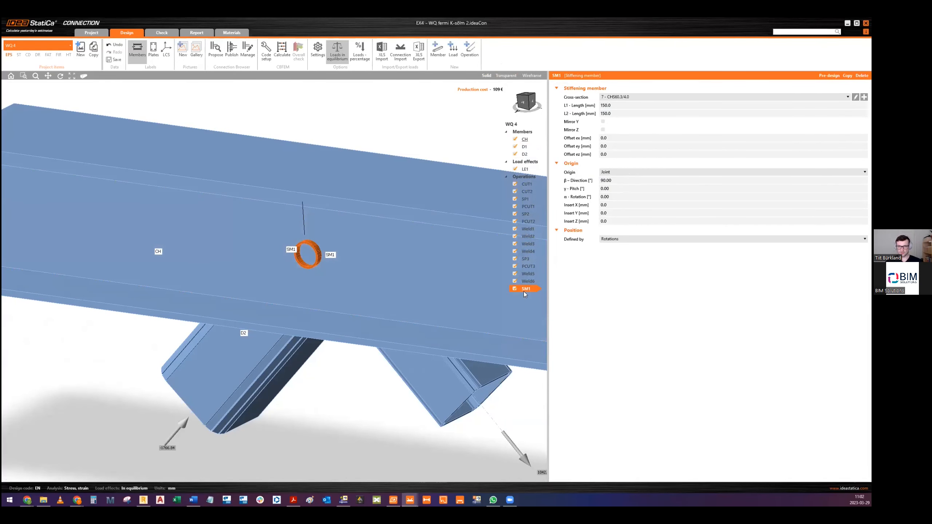
left_click(505, 75)
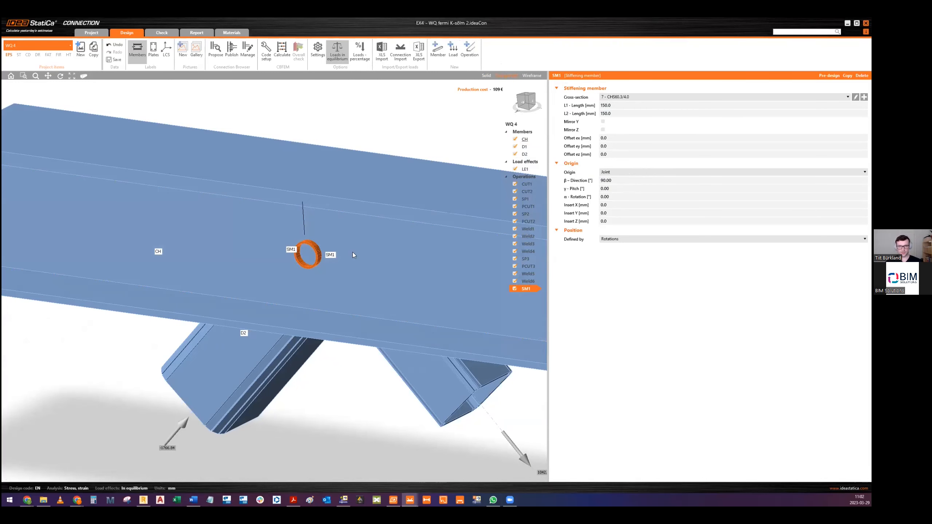
mouse_move(362, 236)
middle_mouse_down("ctrl")
mouse_move(387, 224)
mouse_move(353, 220)
mouse_move(342, 247)
mouse_move(359, 252)
middle_mouse_up("ctrl")
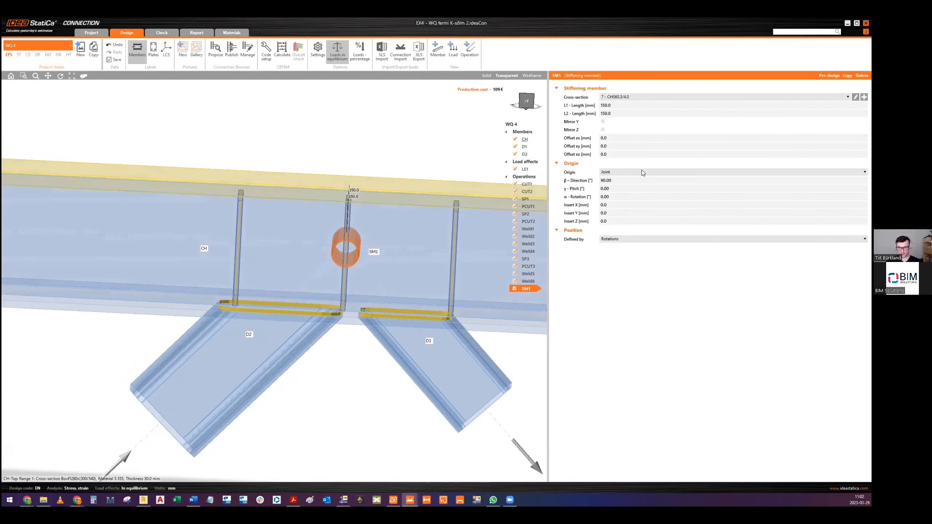
left_click(616, 137)
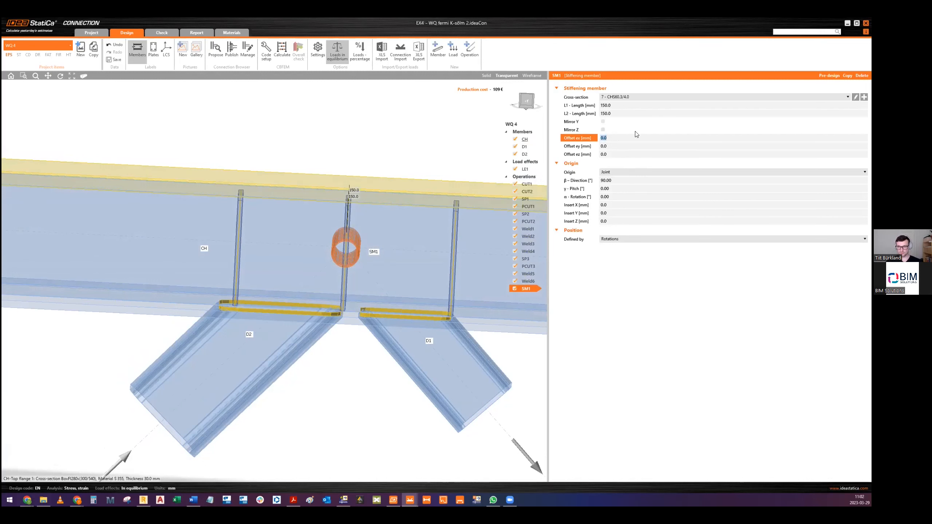
left_click(622, 146)
left_click_drag(614, 139, 564, 148)
type("-1")
key("Escape")
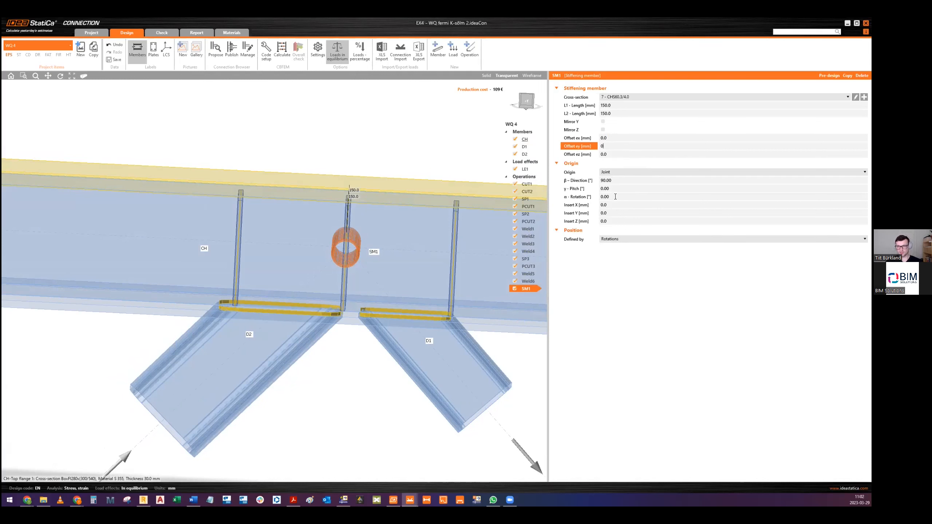
Step: Reposition stiffening member SM1 with an Insert X of -100 mm and an Insert Z of -25 mm
left_click(569, 206)
type("-")
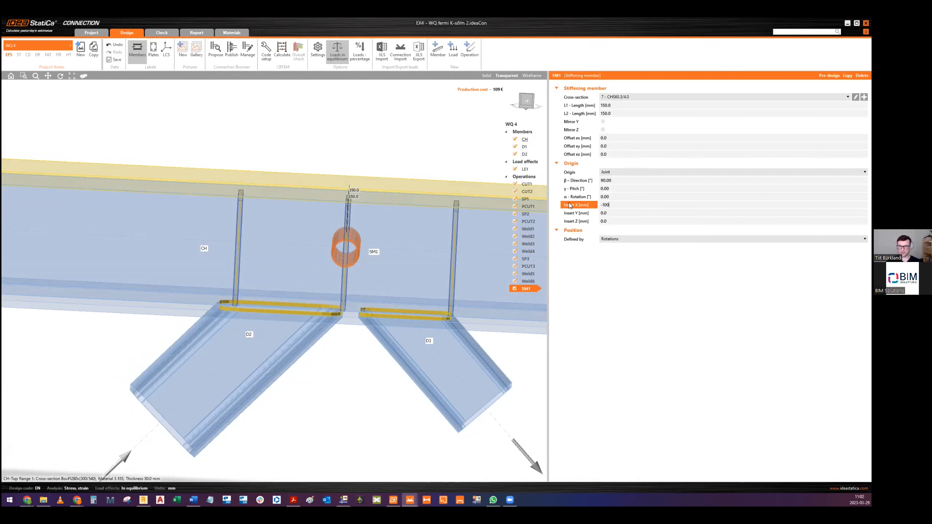
type("100")
key("Return")
right_click_drag(279, 212, 309, 235)
left_click(611, 221)
type("-25")
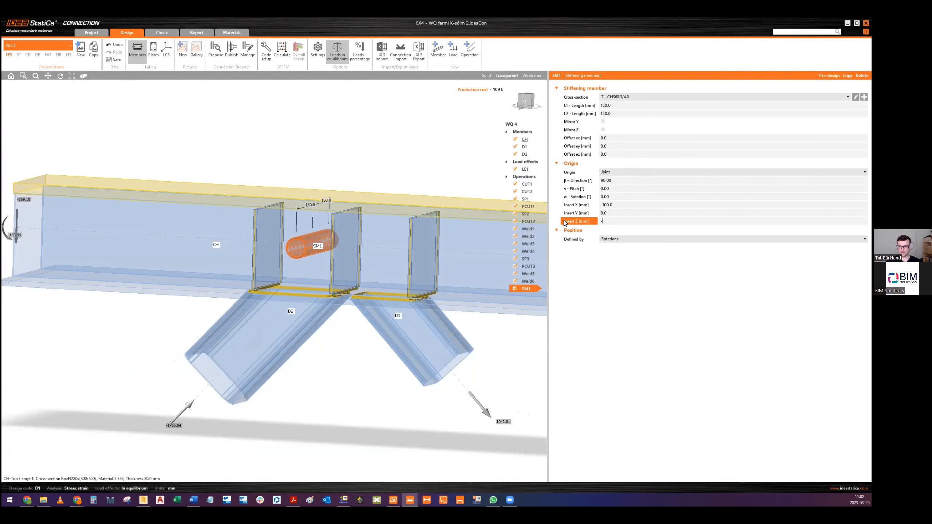
key("Tab")
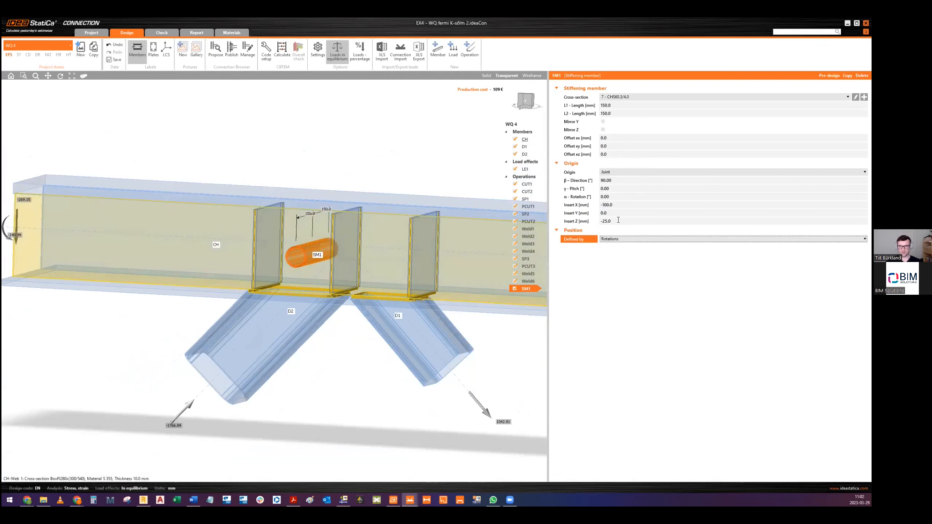
Step: Lower stiffening member SM1 by setting its Insert Z to -50 mm
left_click(609, 220)
type("-50")
key("Tab")
right_click_drag(315, 238, 334, 239)
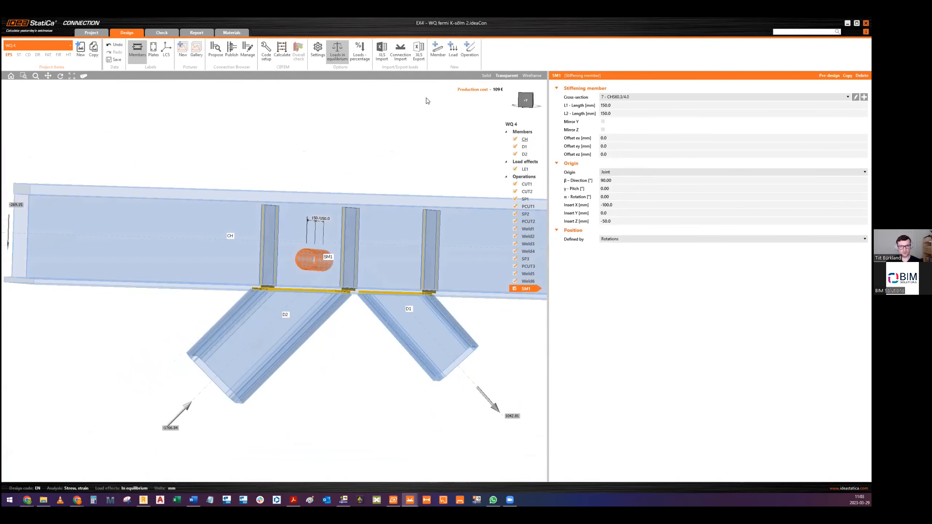
Step: Show the joint as solid and add a member cut in which chord CH is cut by stiffening member SM1
right_click_drag(374, 173, 349, 231)
left_click(485, 75)
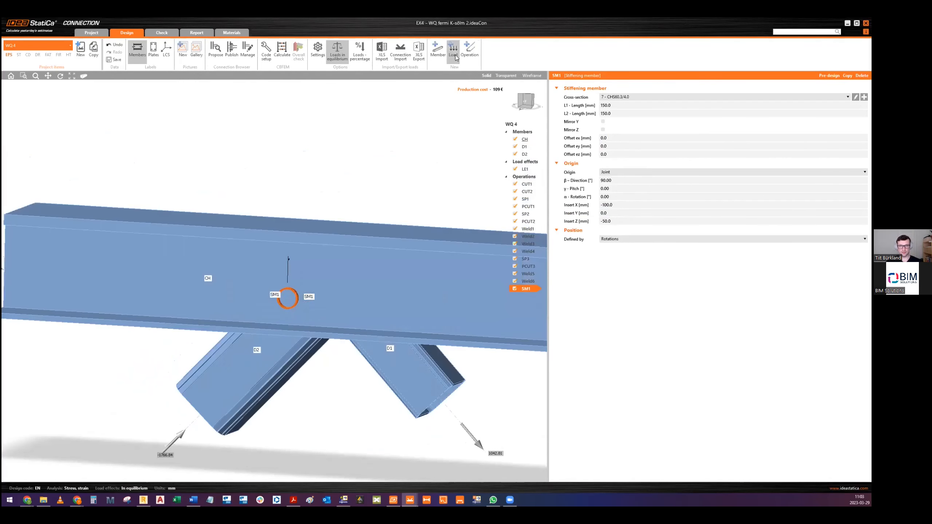
left_click(473, 50)
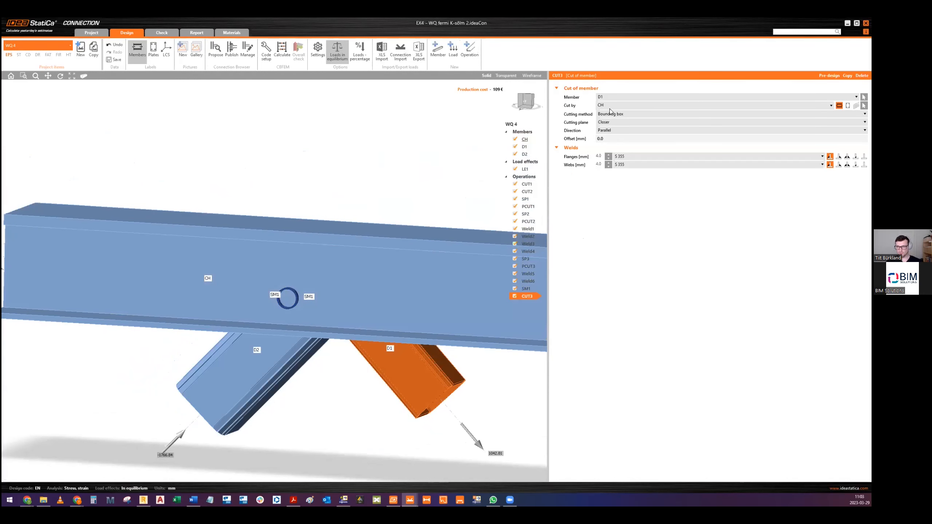
left_click(611, 105)
left_click(612, 106)
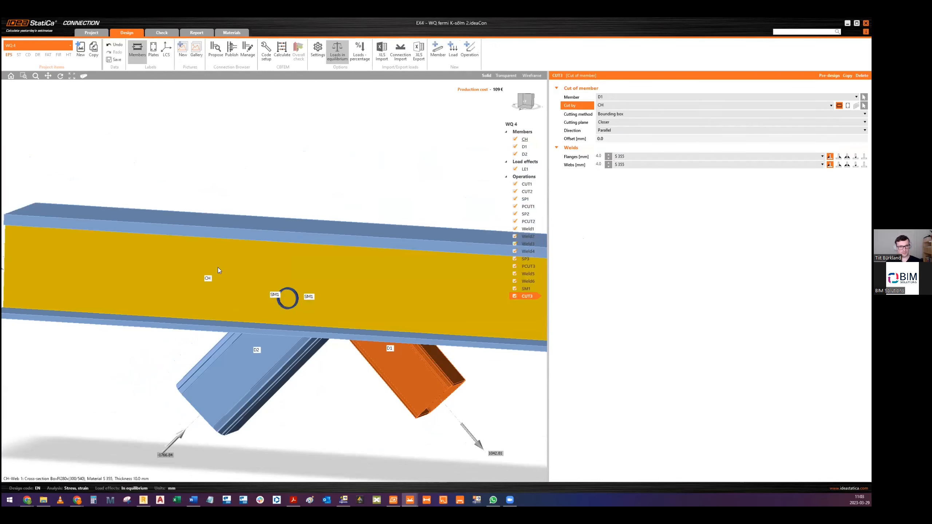
left_click(610, 96)
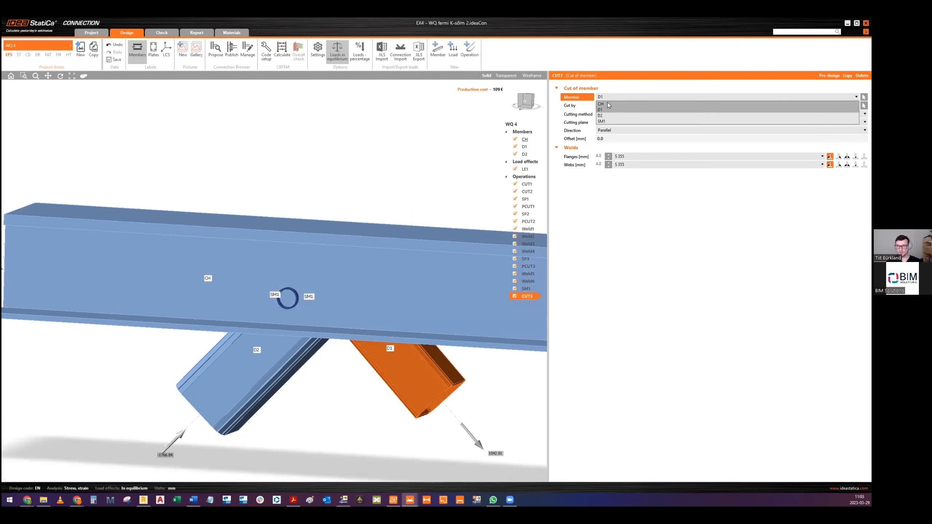
left_click(608, 104)
left_click(612, 105)
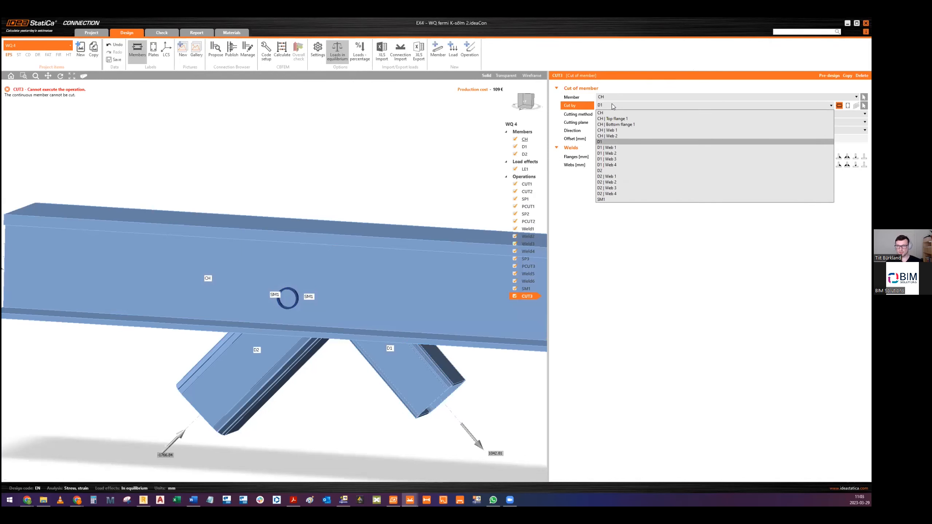
left_click(608, 200)
Step: Set the cutting method of the chord cut to Surface - all around and inspect the chord web around SM1
scroll(286, 305, "up", 5)
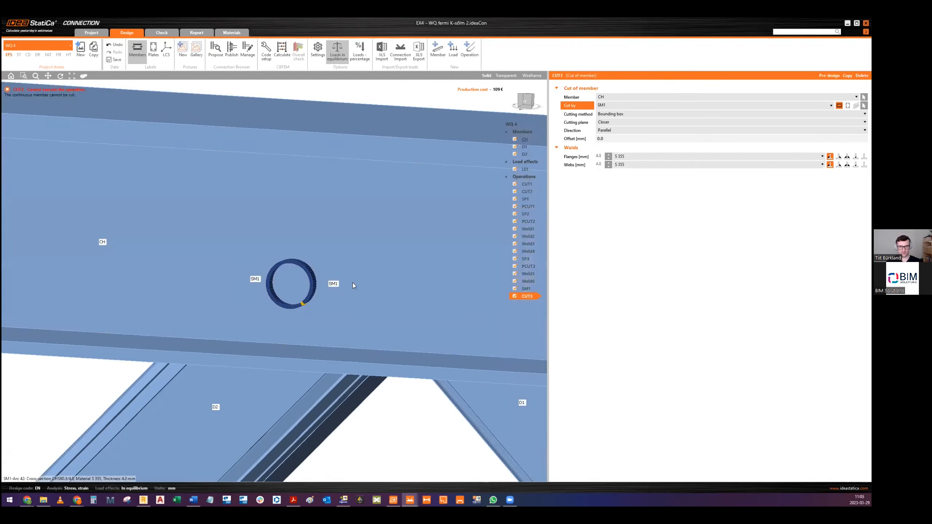
left_click(617, 114)
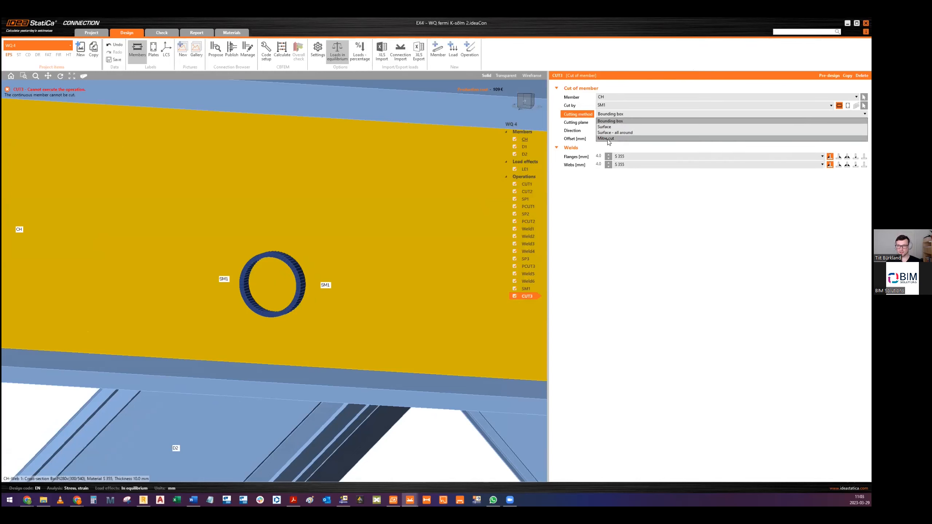
scroll(320, 287, "down", 5)
middle_click_drag(319, 287, 352, 261, "ctrl")
scroll(299, 288, "up", 5)
middle_click_drag(298, 289, 325, 282, "ctrl")
scroll(324, 282, "down", 2)
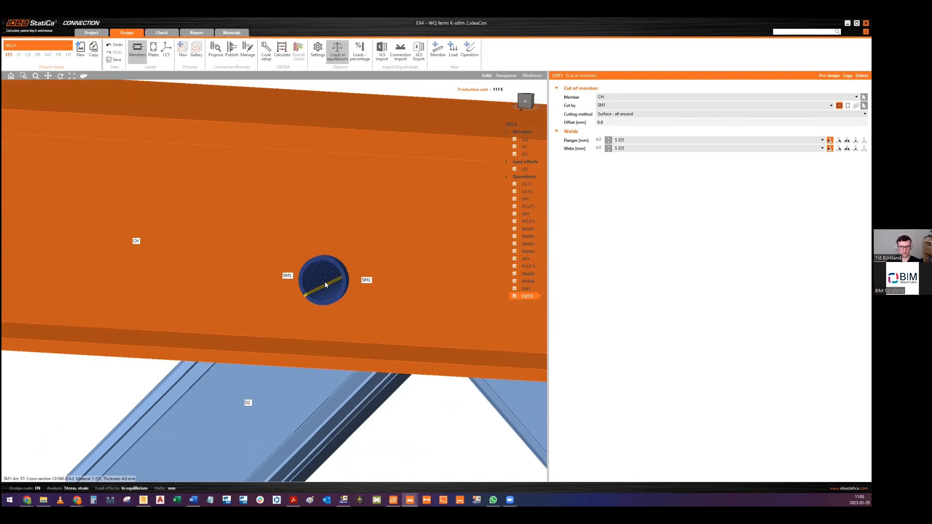
middle_click_drag(377, 258, 270, 272)
scroll(270, 272, "down", 5)
scroll(300, 278, "up", 2)
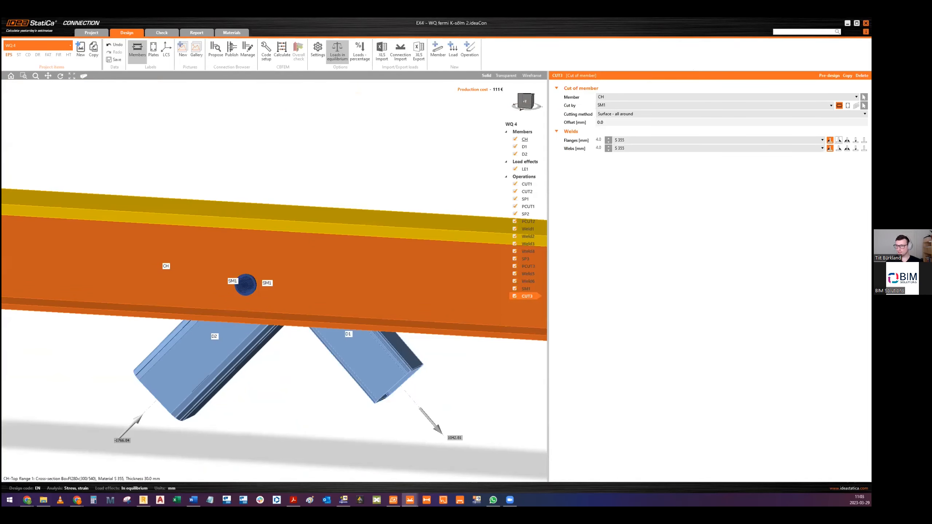
Step: Try to calculate the joint with butt welds on the flanges and webs of the chord cut around SM1
left_click(855, 140)
left_click(855, 148)
mouse_move(344, 304)
middle_mouse_down("ctrl")
mouse_move(255, 308)
mouse_move(345, 298)
middle_mouse_up("ctrl")
left_click(524, 100)
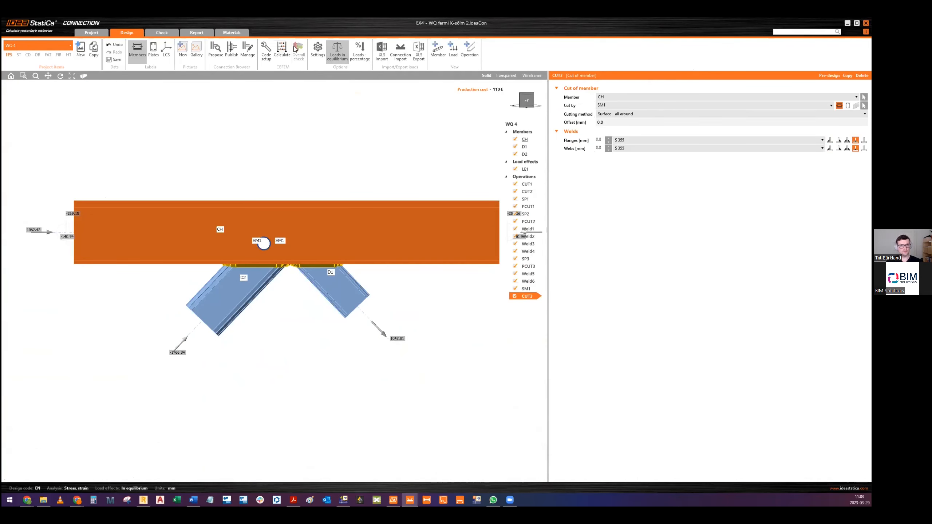
left_click(281, 55)
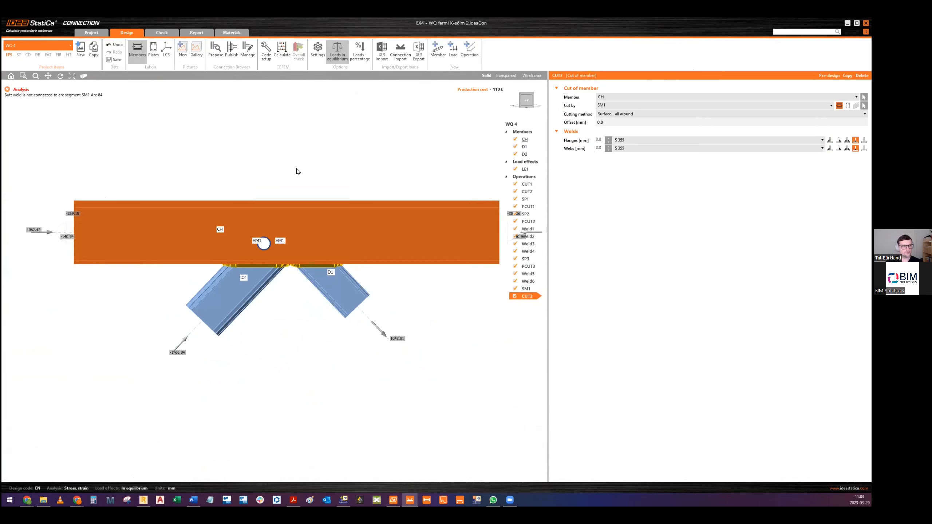
Step: Set double-sided fillet welds for the flanges and webs of the chord cut around SM1 and calculate the joint
scroll(264, 248, "up", 6)
middle_click_drag(253, 248, 272, 235)
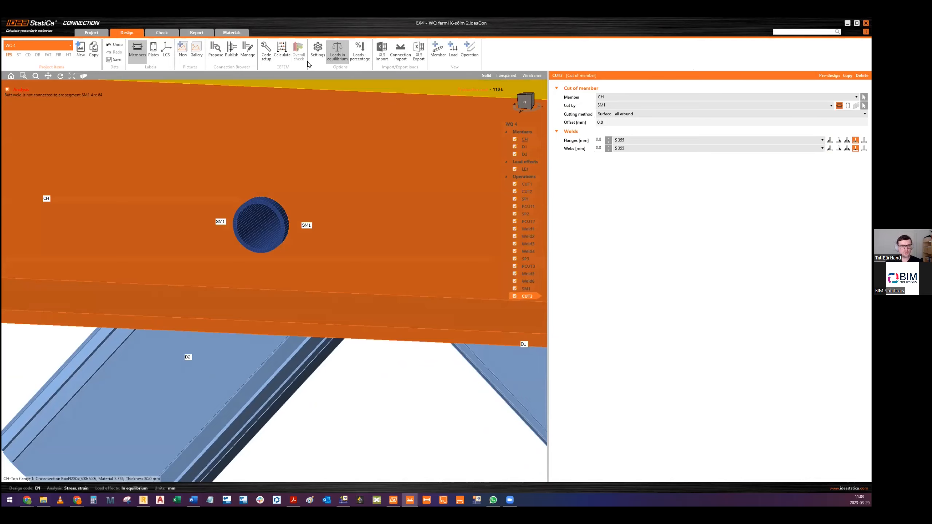
scroll(289, 222, "down", 1)
middle_click_drag(334, 168, 312, 253)
scroll(319, 252, "down", 2)
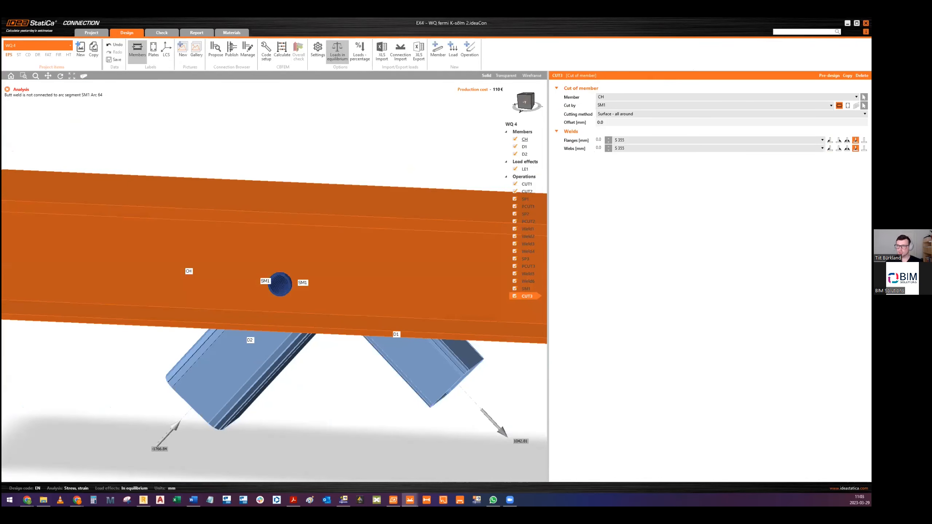
left_click(846, 140)
left_click(846, 148)
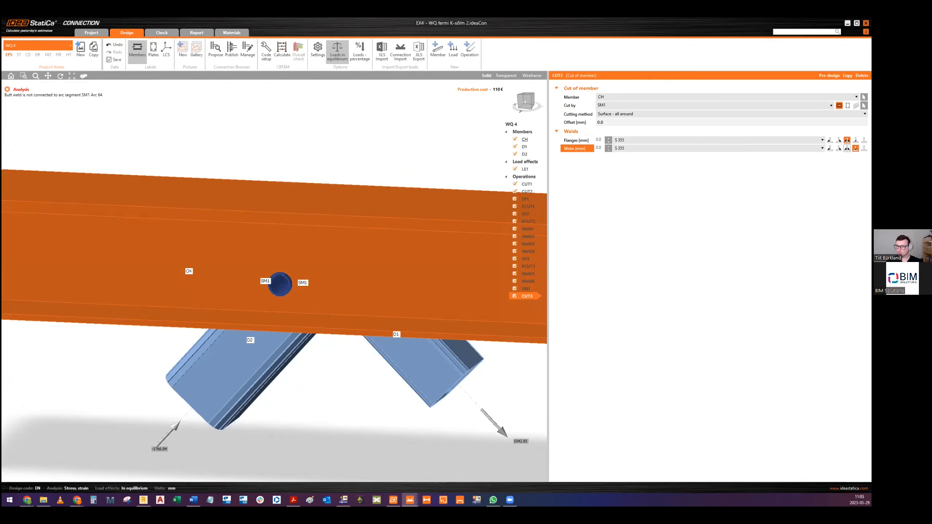
scroll(339, 288, "down", 3)
middle_click_drag(351, 275, 358, 254)
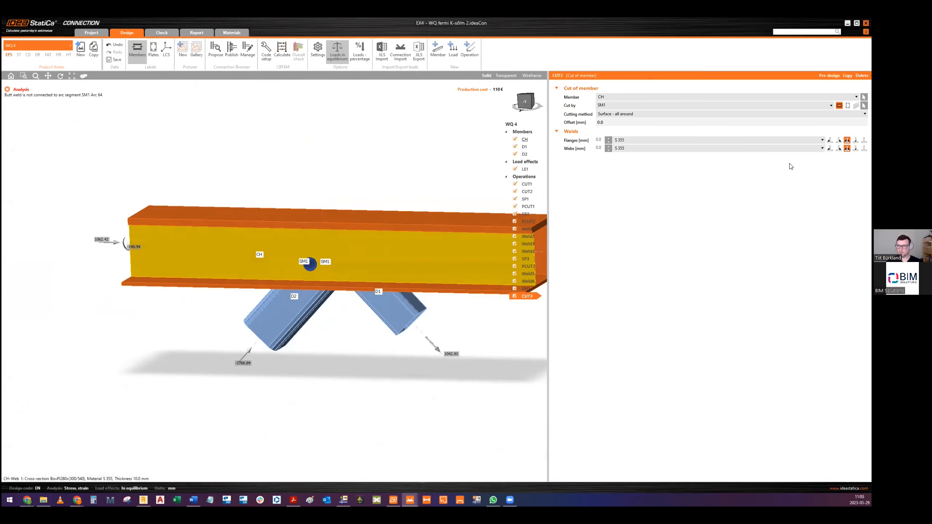
left_click(282, 50)
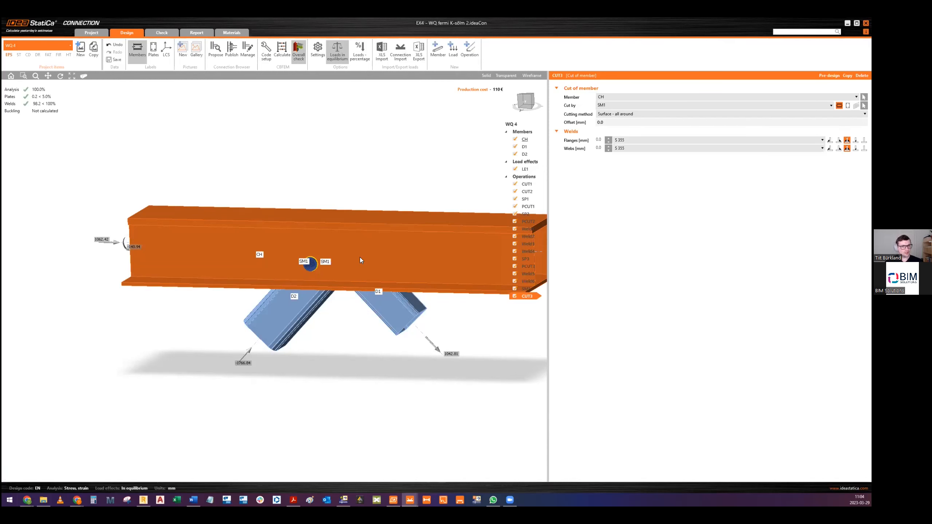
Step: Display the equivalent stress on the deformed joint in front view and open the plate check results
left_click(162, 33)
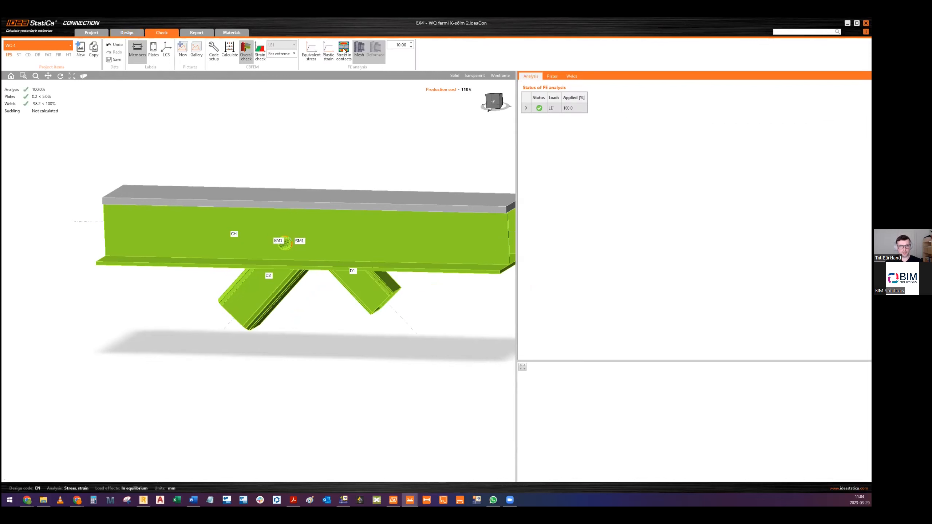
left_click(309, 55)
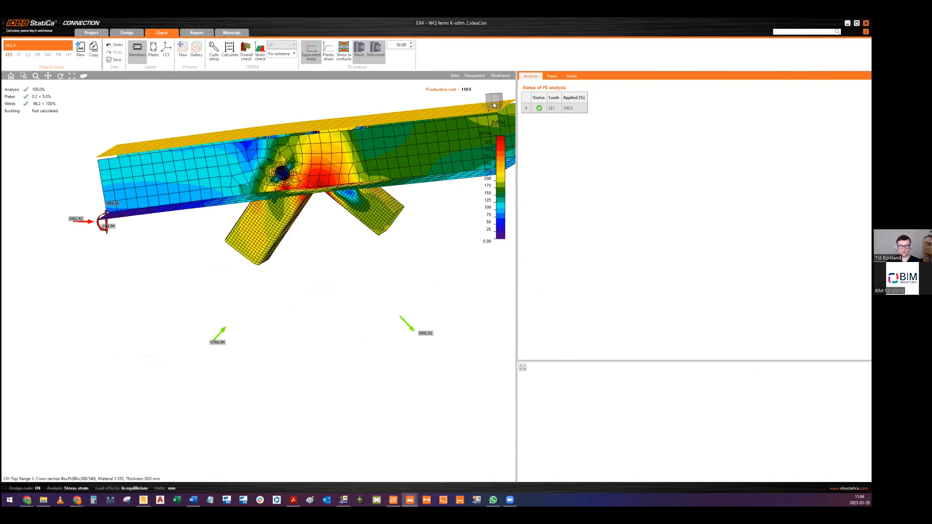
left_click(493, 105)
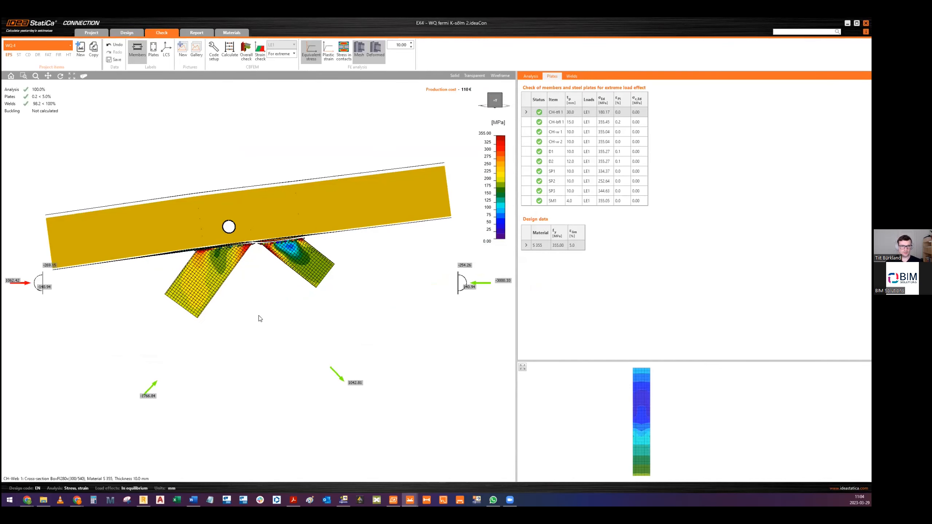
scroll(259, 318, "up", 5)
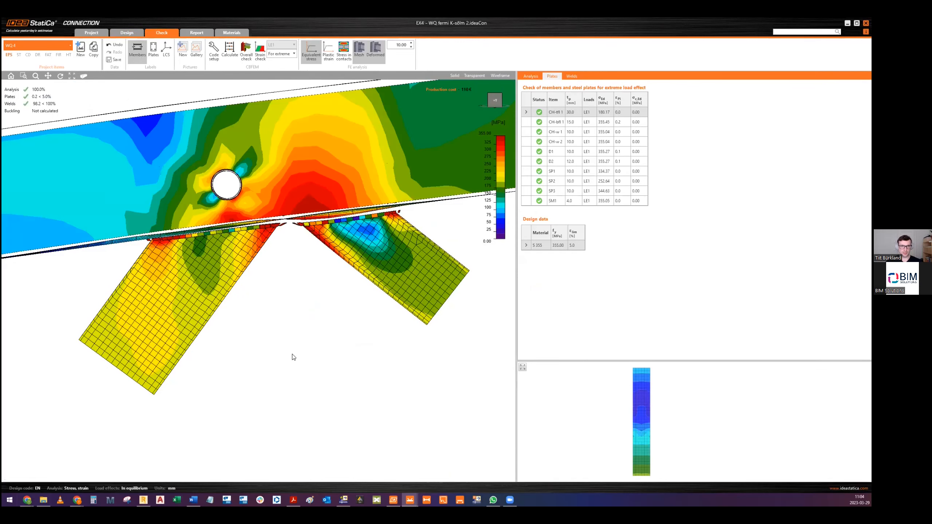
Step: Examine the stress distribution in the chord web around tube SM1 and in the diagonals from several angles
scroll(301, 340, "down", 5)
right_click_drag(308, 272, 292, 277)
middle_click_drag(303, 282, 339, 259, "ctrl")
scroll(319, 295, "up", 4)
scroll(311, 274, "down", 3)
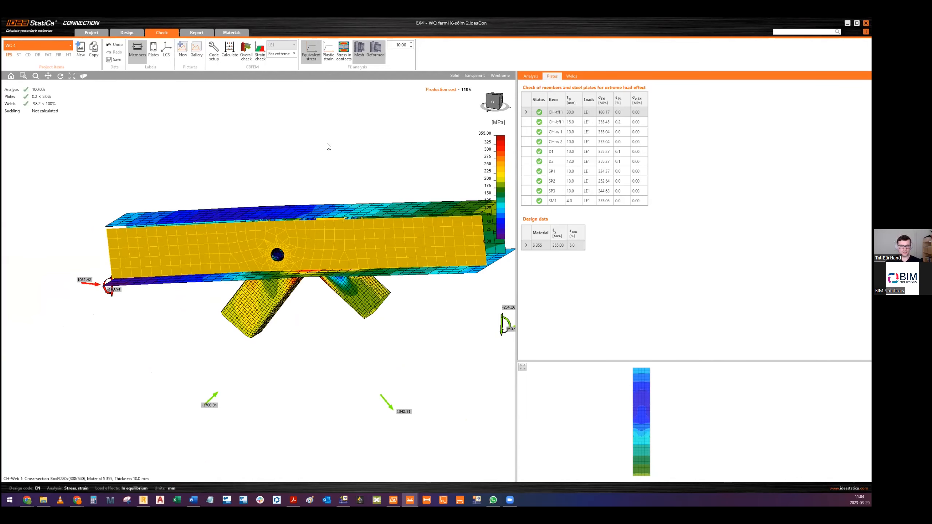
middle_click_drag(326, 146, 306, 146)
scroll(312, 158, "down", 2)
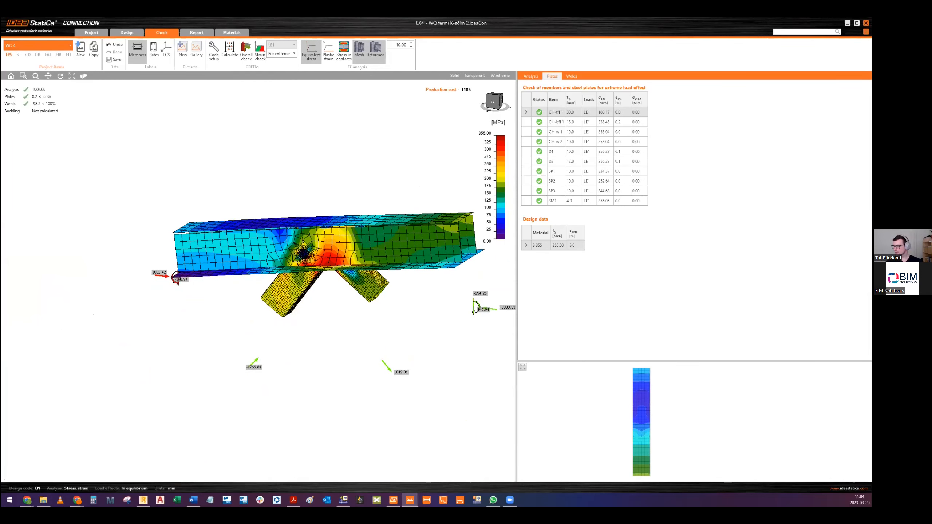
Step: Put the current project aside and create a new blank Connection project named Example 5
left_click_drag(756, 21, 871, 20)
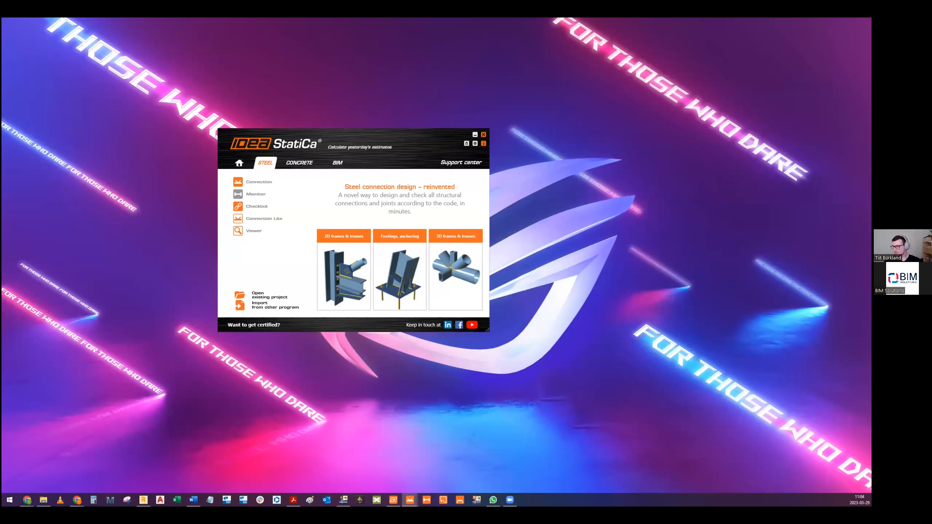
left_click(259, 181)
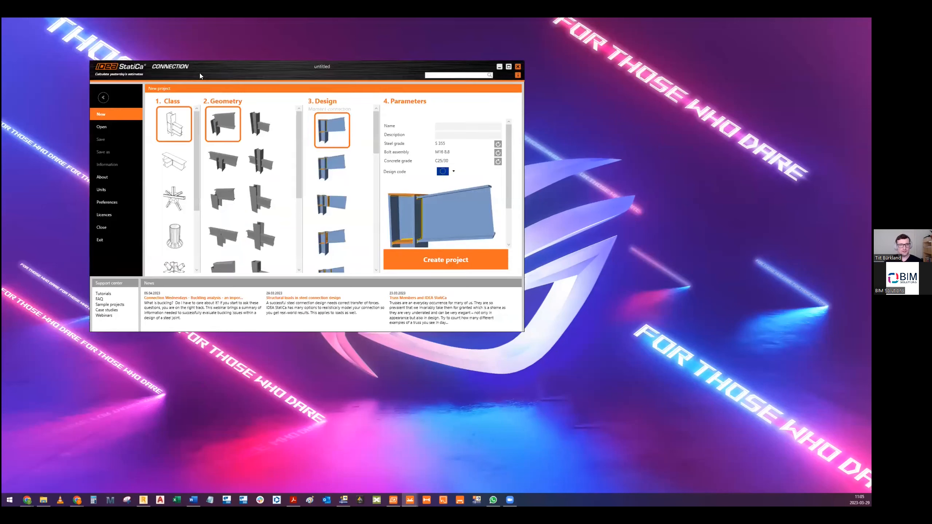
double_click(212, 68)
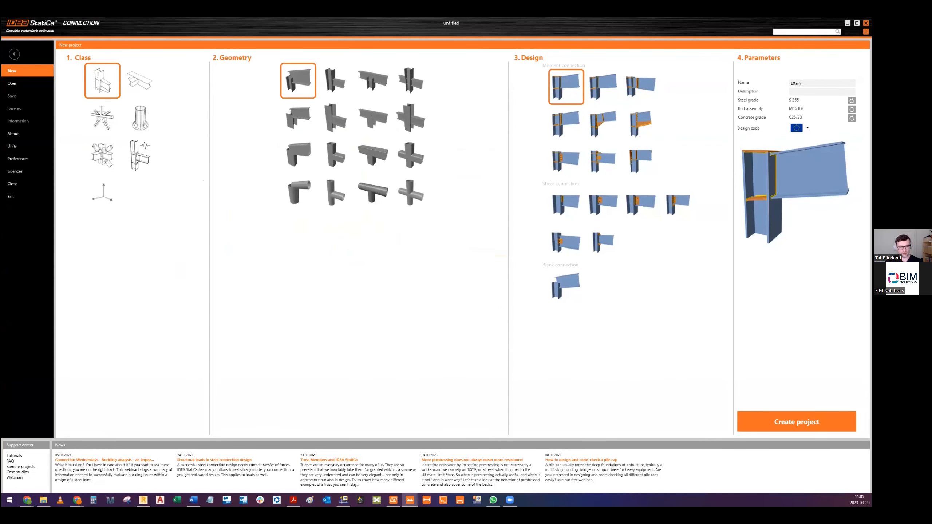
key("ctrl+a")
type("Exa")
left_click(102, 192)
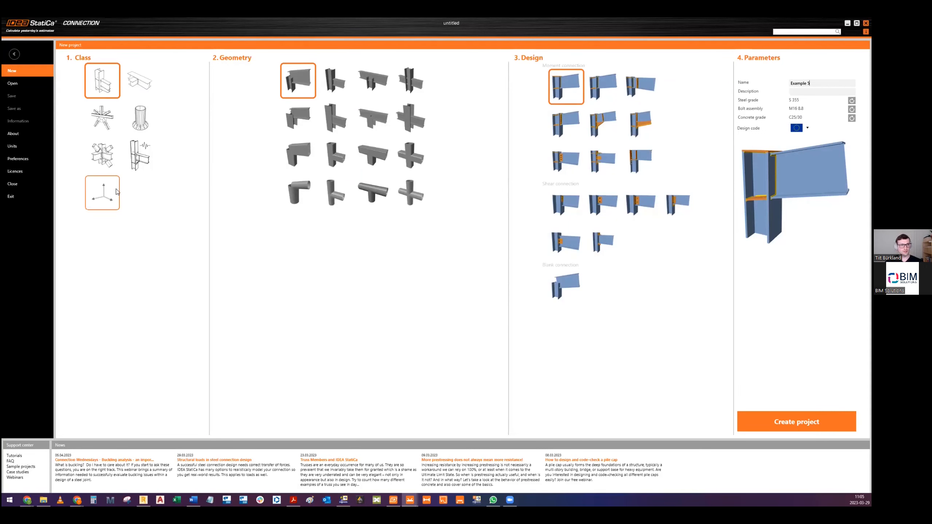
left_click(796, 419)
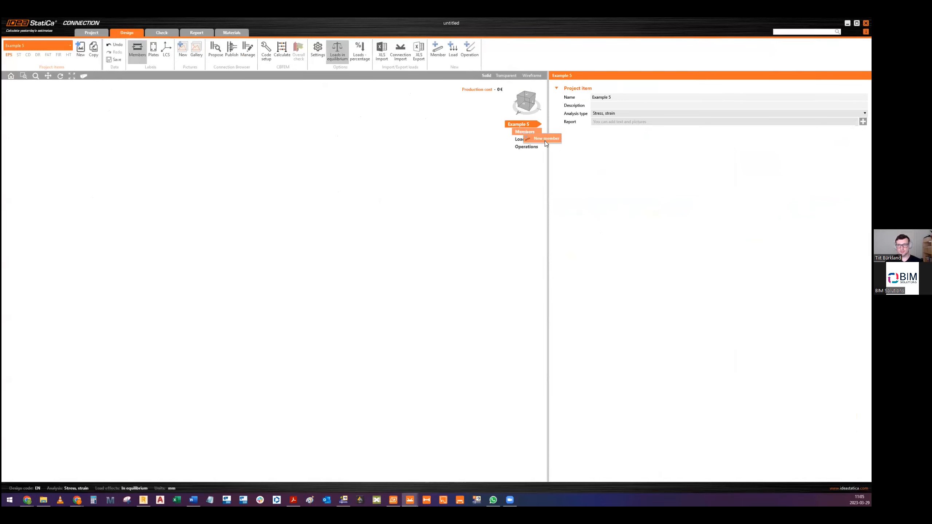
Step: Add a member with a solid circular cross-section, 20 mm in diameter, in S 355 steel
left_click(545, 140)
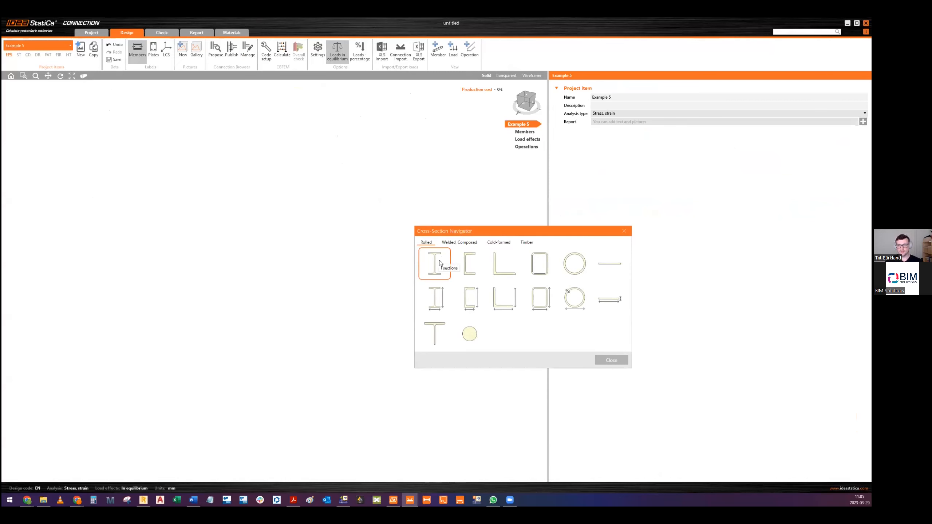
left_click(469, 338)
left_click(405, 249)
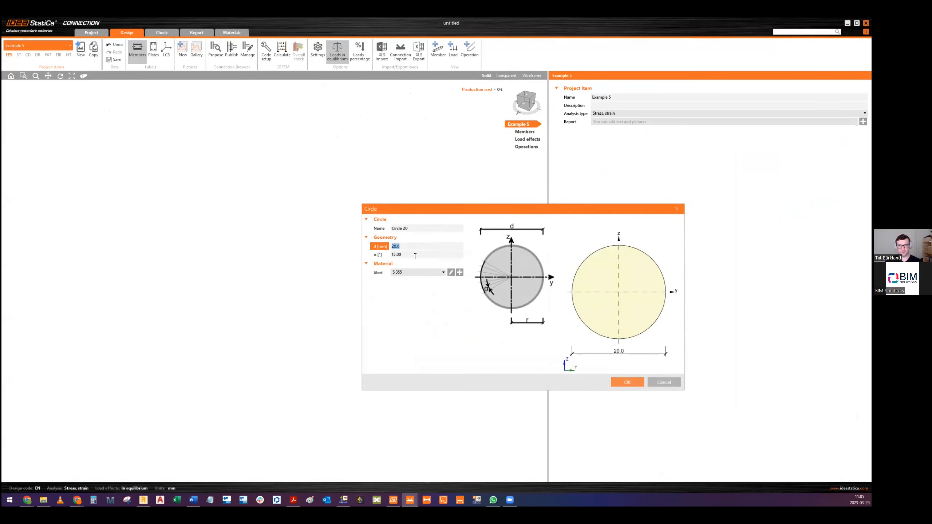
left_click(627, 383)
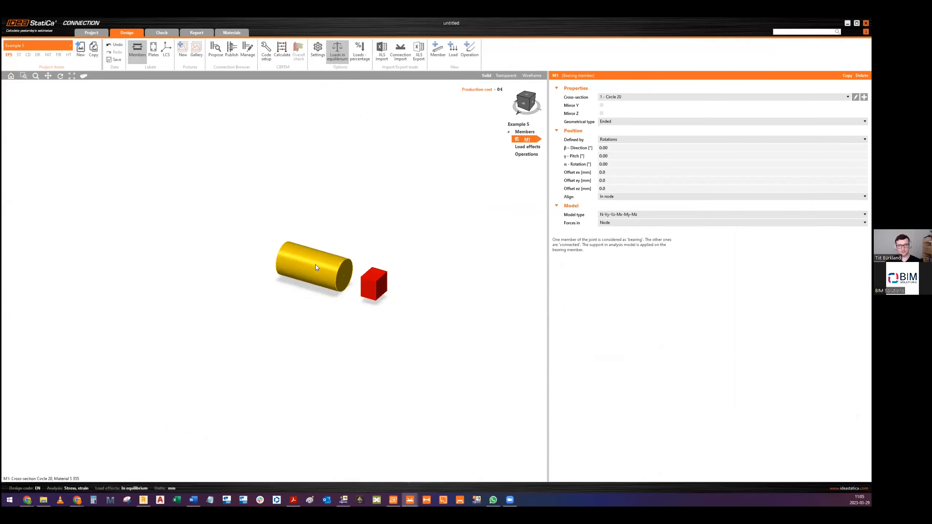
scroll(370, 271, "up", 3)
scroll(460, 272, "down", 3)
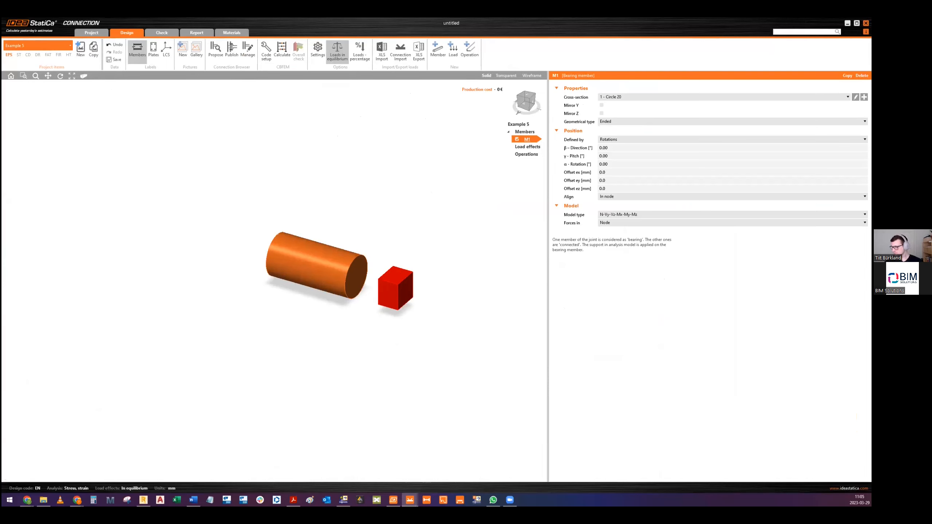
middle_click_drag(353, 173, 320, 176)
left_click(609, 156)
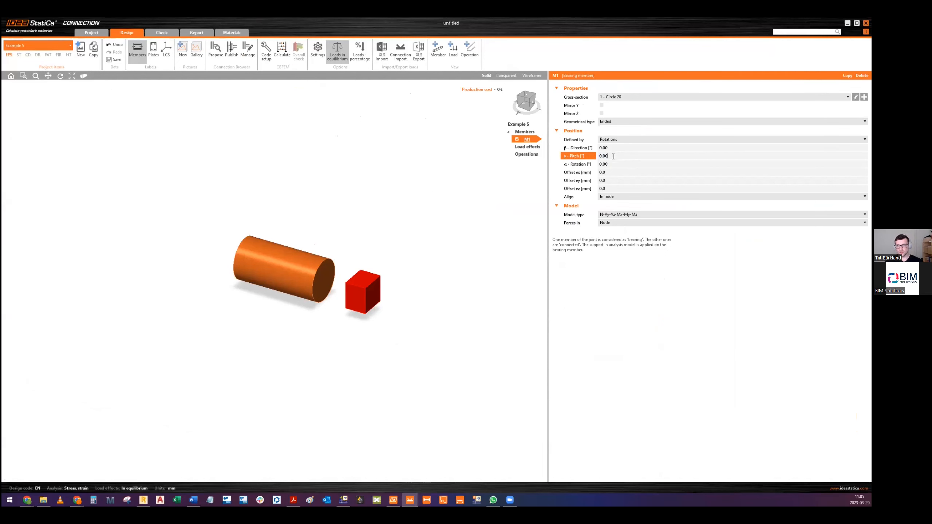
Step: Add a base plate operation with M16 8.8 anchors to member M1
left_click(469, 48)
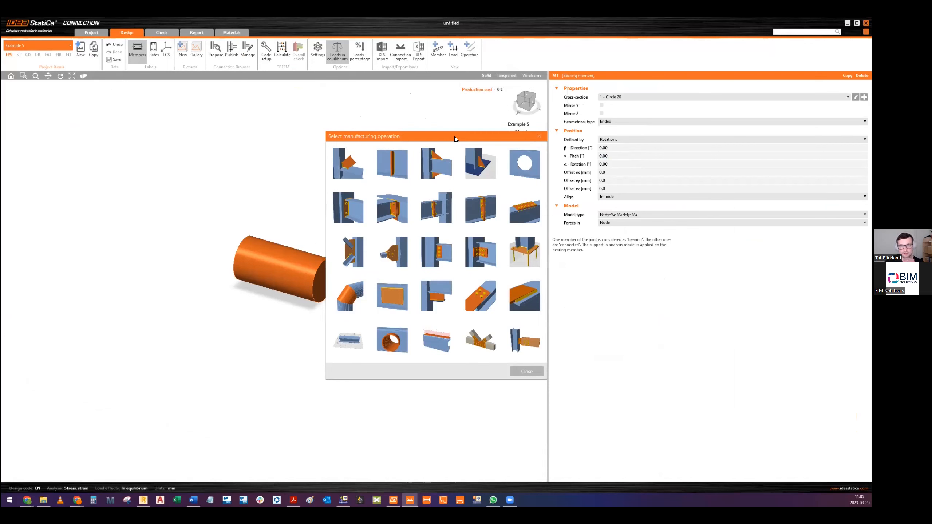
left_click_drag(454, 136, 501, 140)
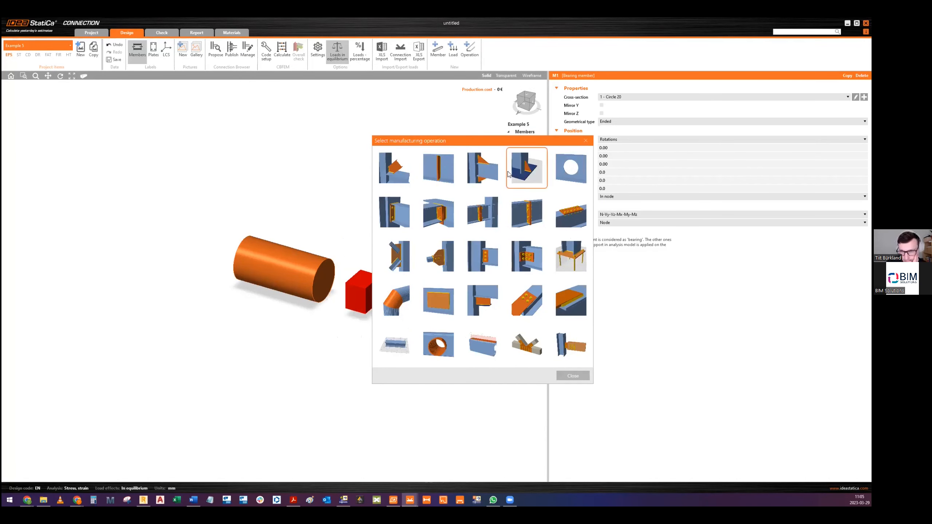
left_click(567, 253)
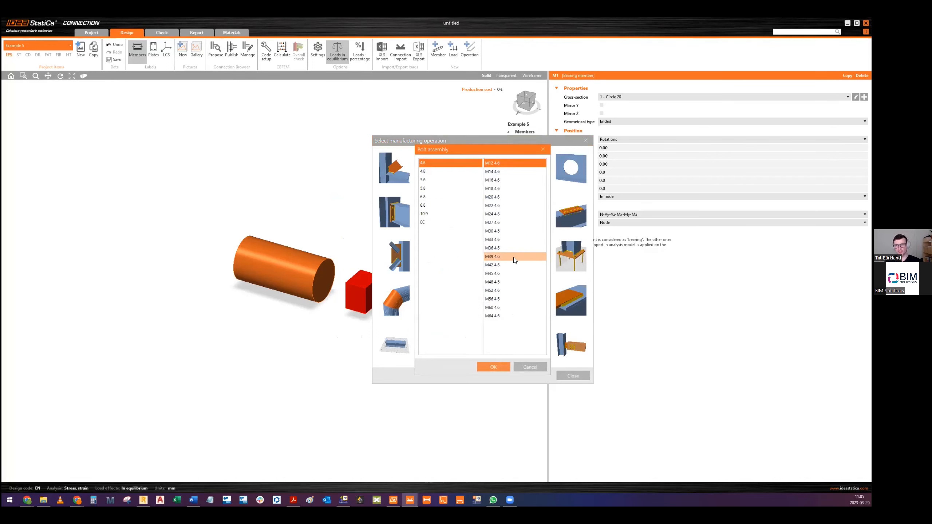
left_click(465, 205)
left_click(495, 206)
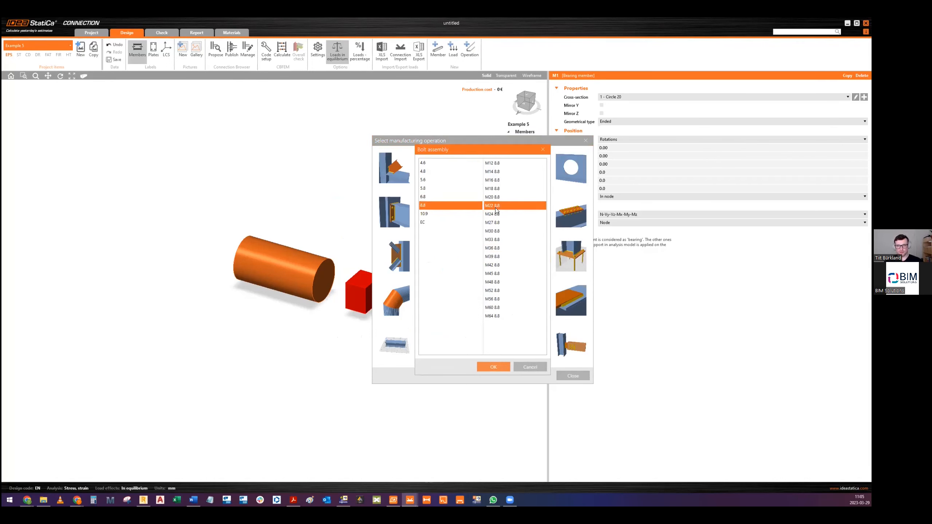
left_click(496, 180)
left_click(496, 364)
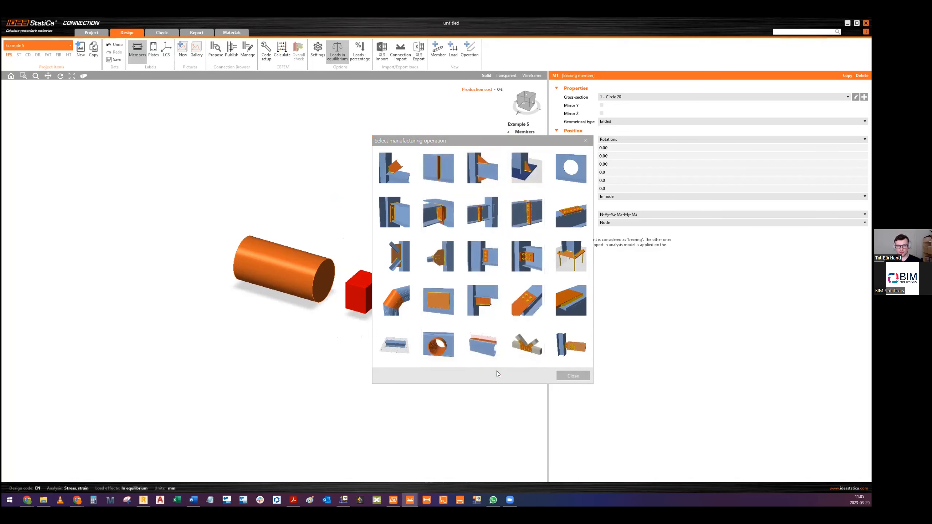
scroll(279, 268, "up", 6)
scroll(253, 199, "down", 8)
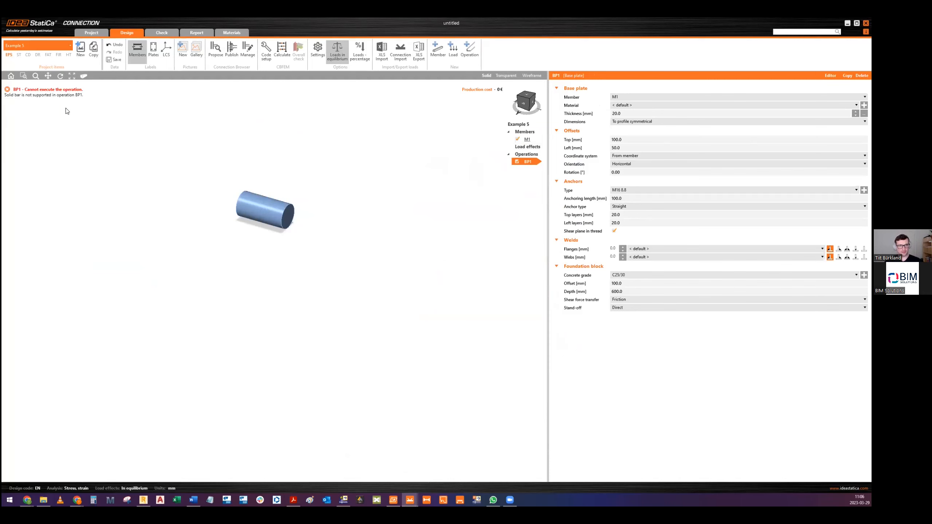
scroll(258, 191, "up", 3)
middle_click_drag(258, 192, 299, 222)
scroll(355, 226, "down", 2)
Step: Change member M1's cross-section to the rolled circular hollow section CHS33.7/4.0
left_click(530, 141)
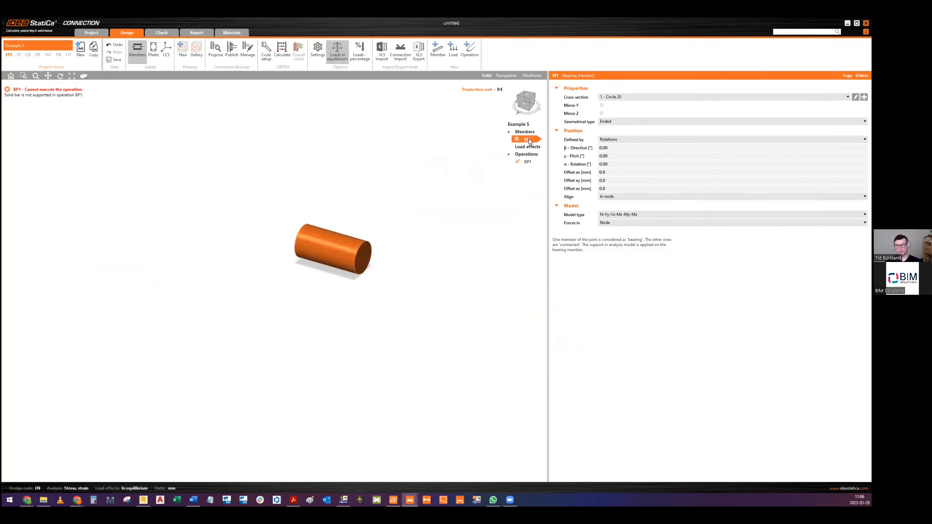
left_click(633, 97)
left_click(637, 98)
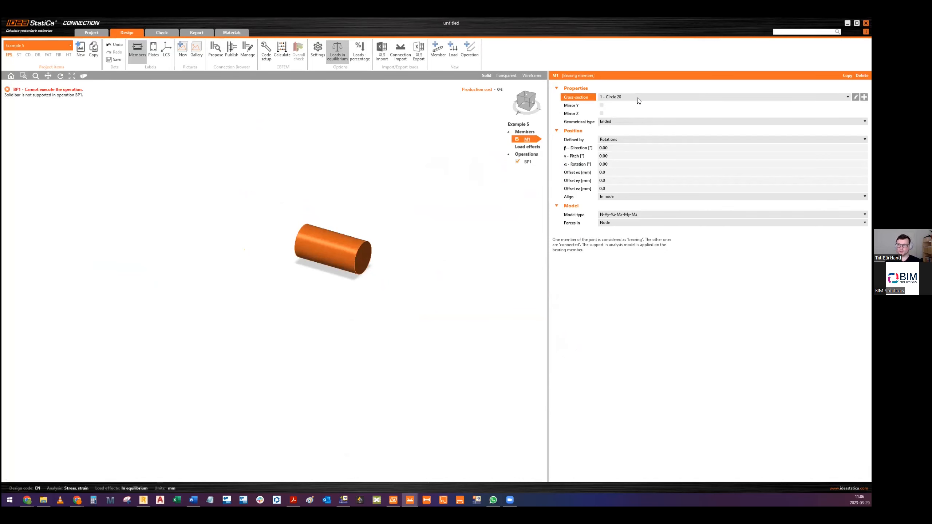
left_click(864, 97)
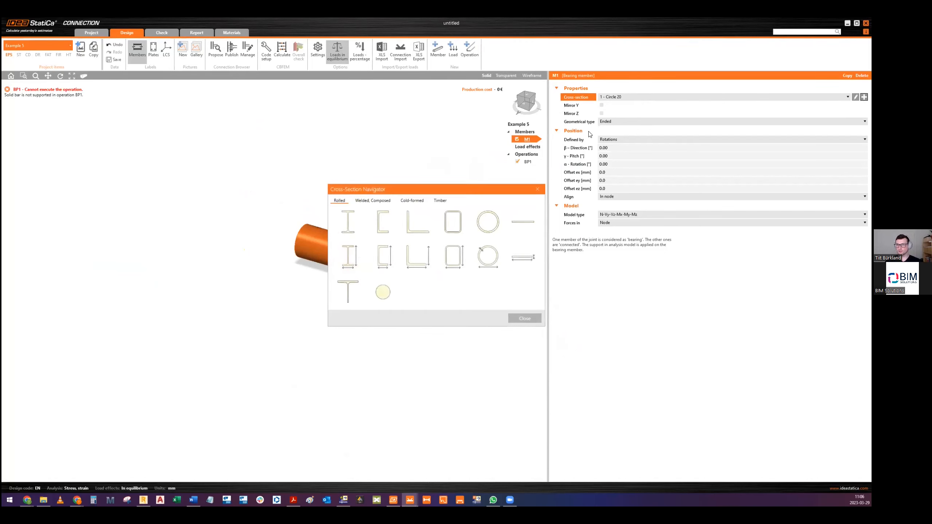
left_click(494, 222)
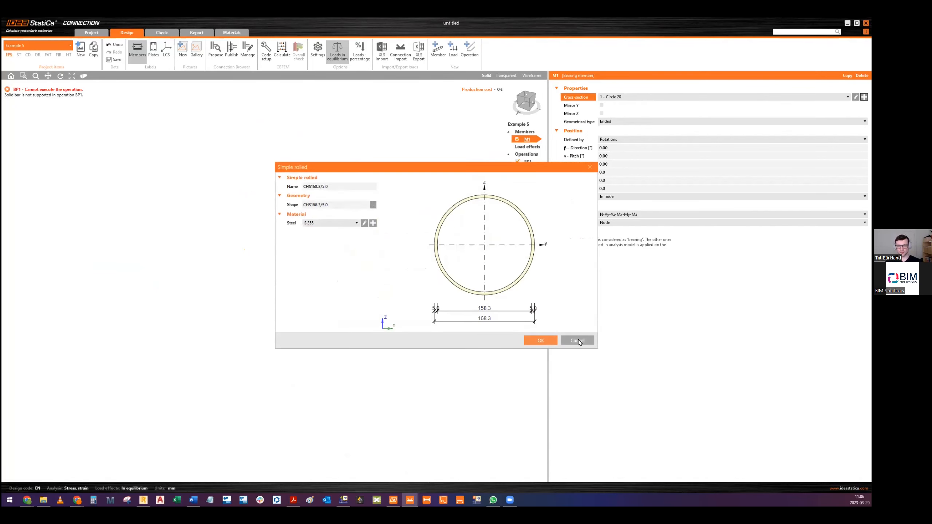
left_click(373, 204)
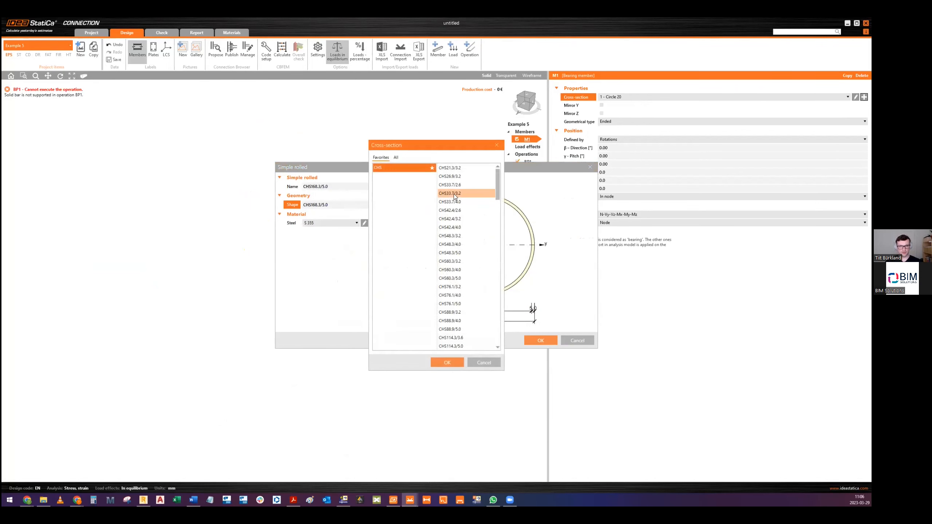
left_click(455, 178)
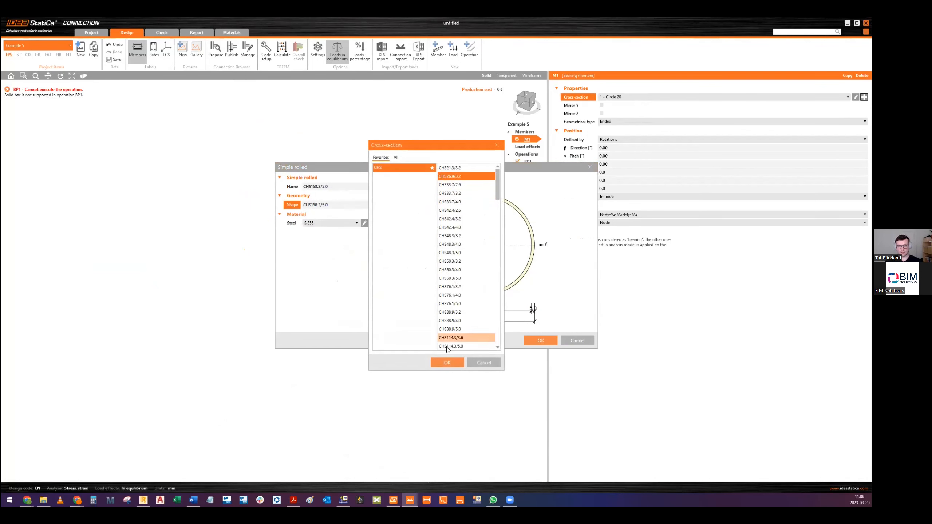
left_click(449, 201)
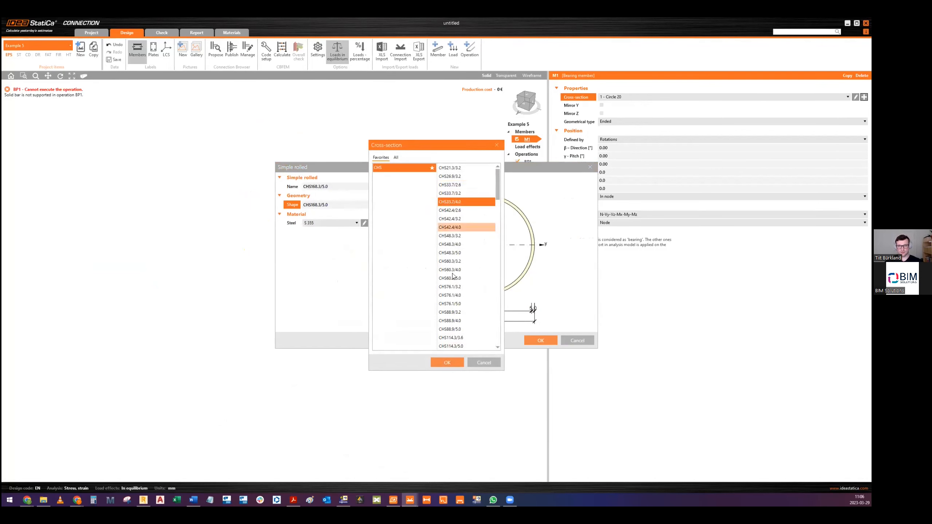
left_click(446, 362)
left_click(533, 341)
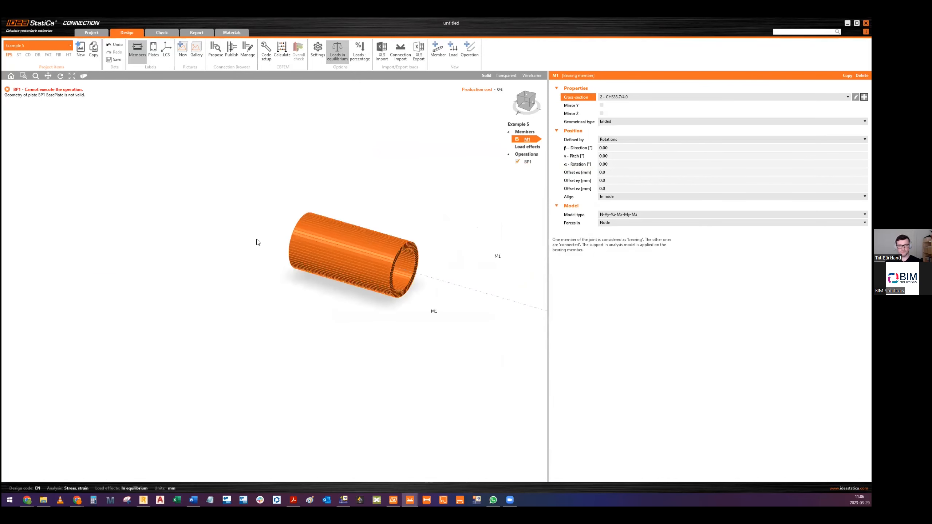
Step: Set the orientation of base plate BP1 to Vertical
left_click(527, 162)
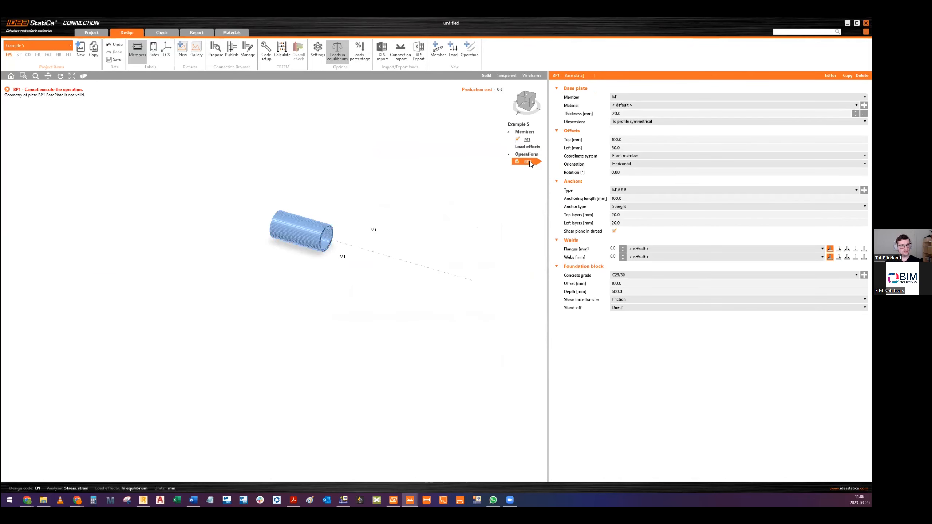
left_click(634, 163)
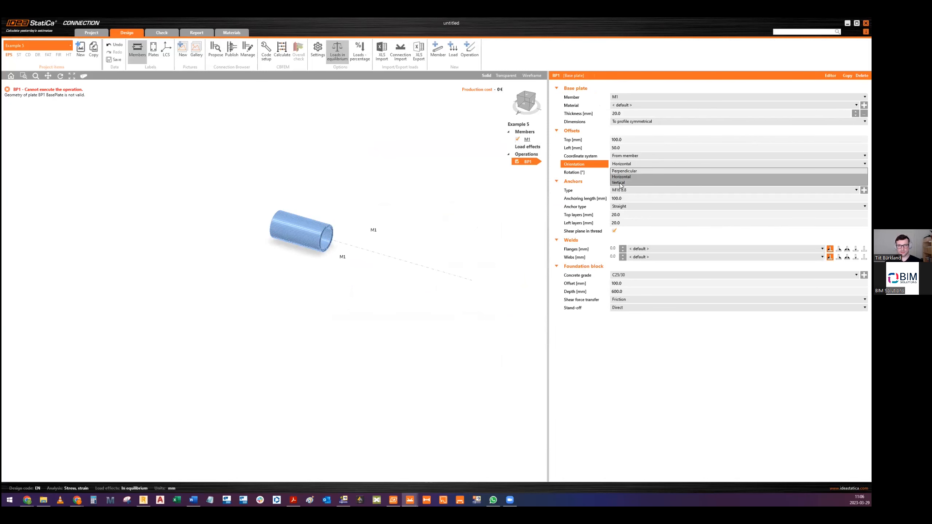
left_click(620, 184)
scroll(317, 225, "down", 2)
middle_click_drag(325, 247, 436, 187)
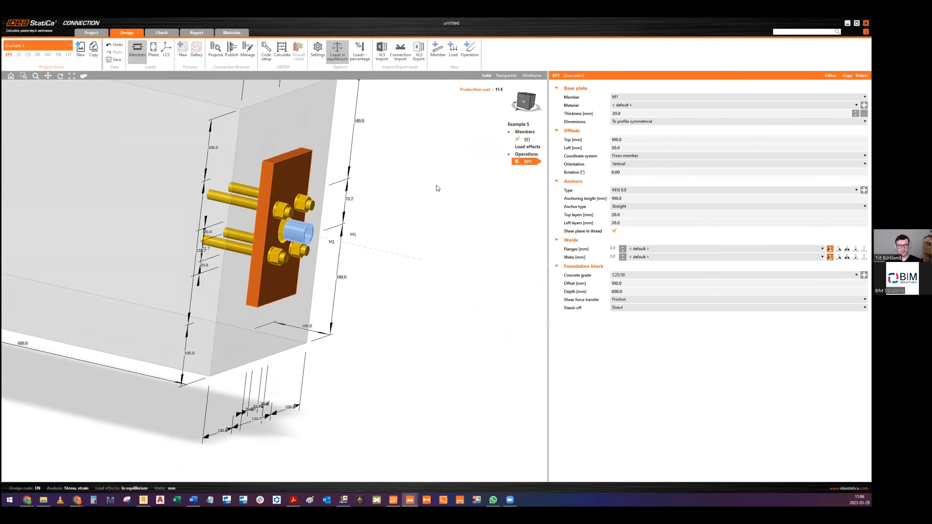
Step: Capture the base plate view with Snipping Tool and sketch a loop around the member end with a line sloping down from it
left_click(527, 139)
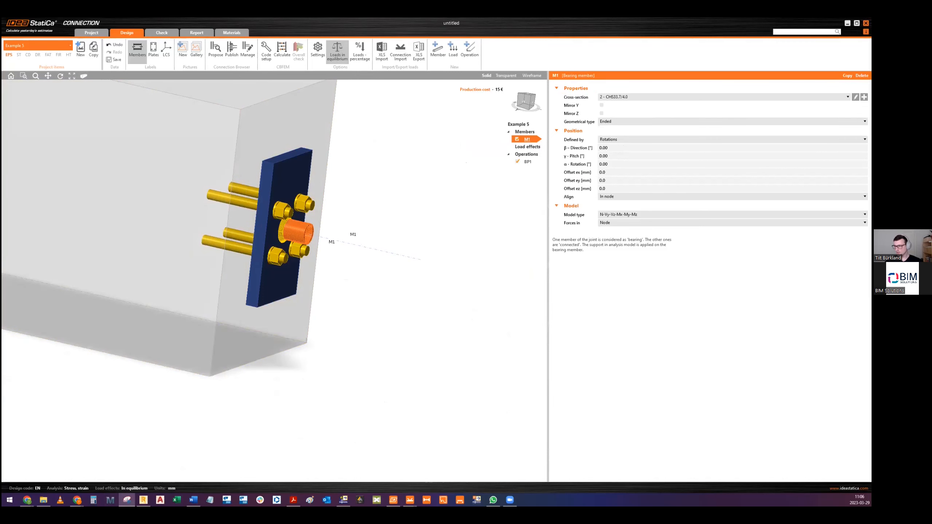
left_click(410, 499)
left_click_drag(117, 91, 493, 390)
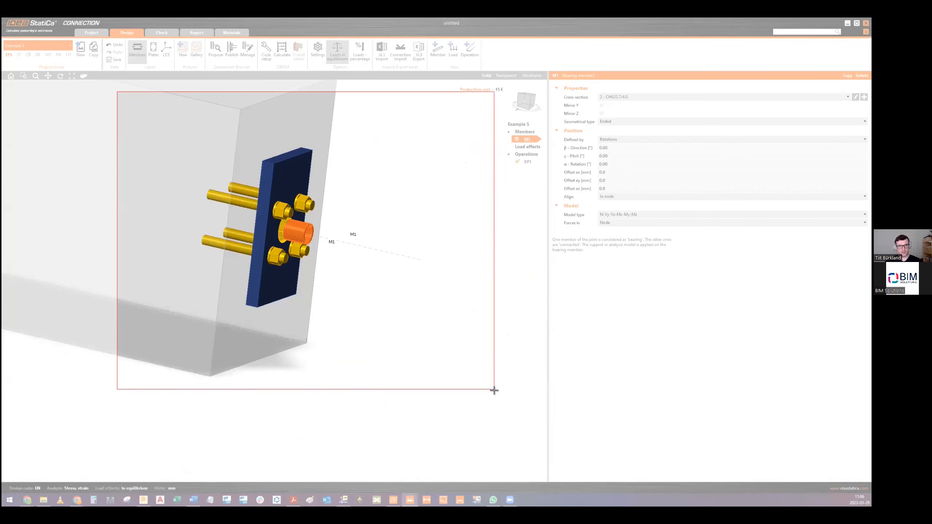
left_click_drag(354, 229, 278, 249)
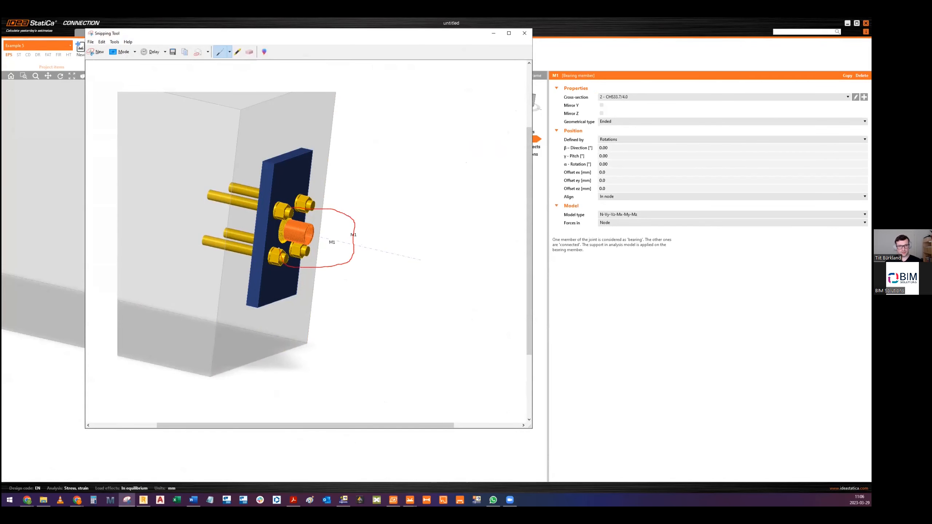
left_click_drag(334, 237, 444, 399)
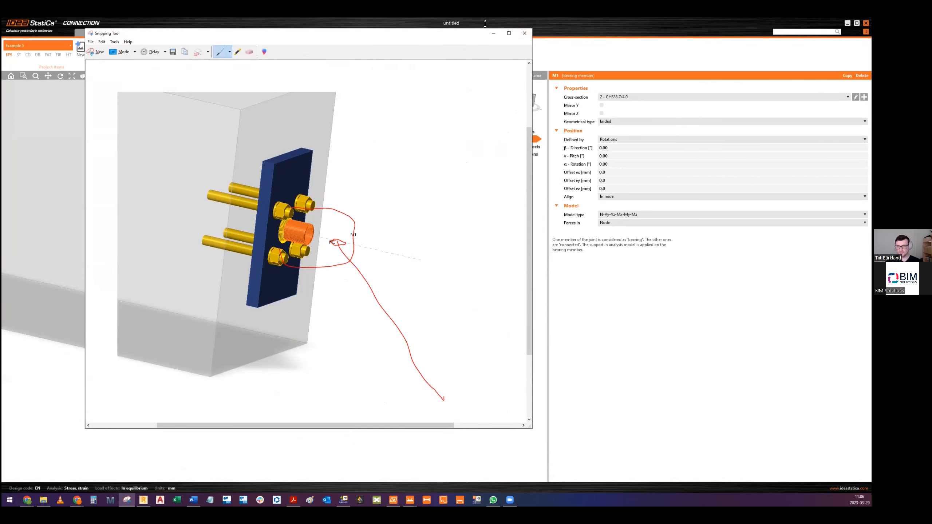
left_click(493, 33)
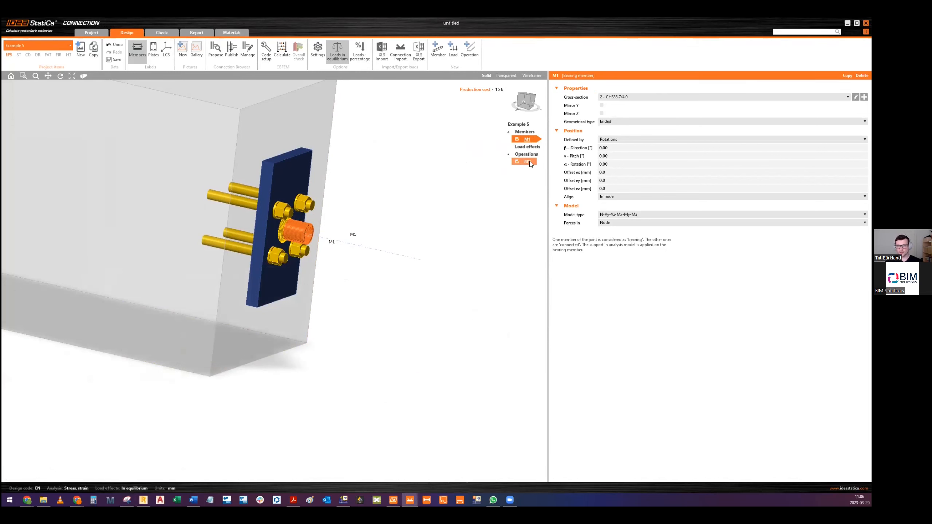
Step: Set the pitch of member M1 to -45°
left_click(528, 161)
left_click(526, 139)
left_click_drag(610, 156, 572, 154)
type("-45")
key("Return")
right_click_drag(302, 233, 332, 243)
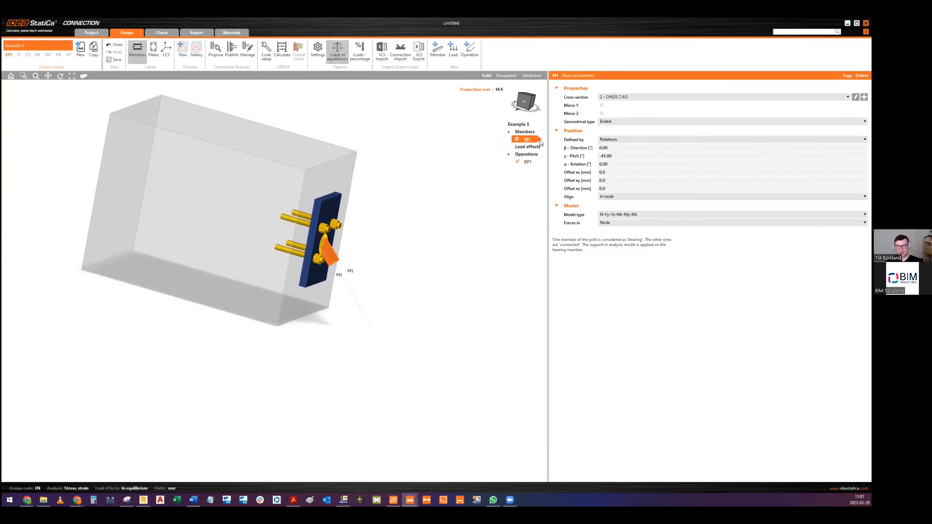
Step: Examine how the inclined member meets the anchored base plate from several angles
left_click(527, 162)
left_click(526, 146)
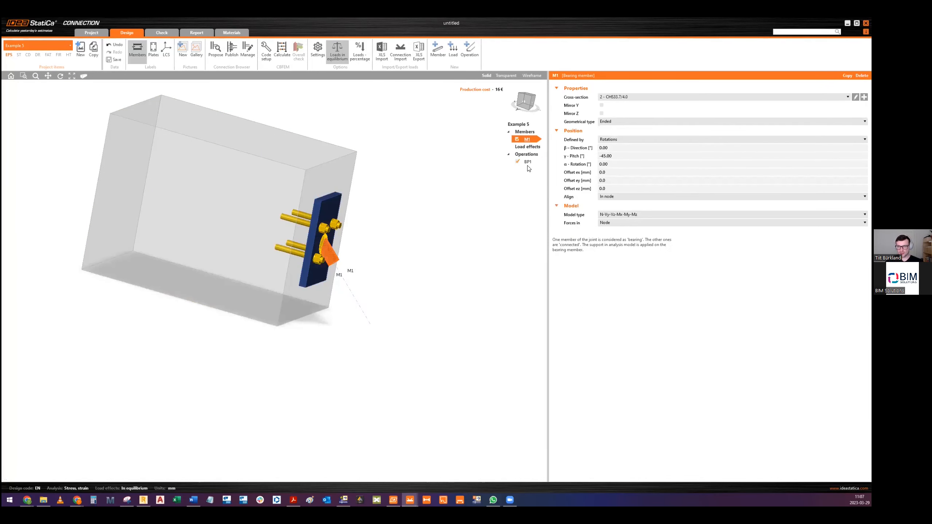
left_click(528, 161)
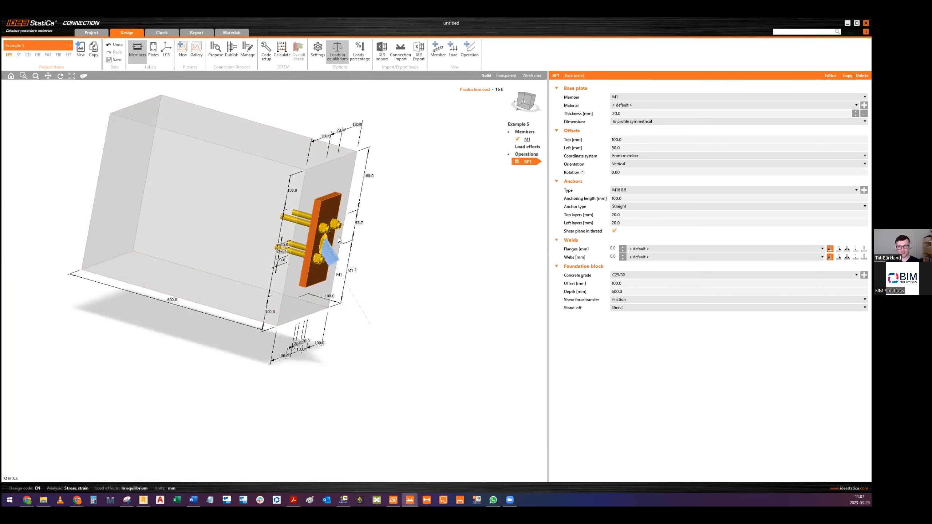
middle_click_drag(323, 249, 355, 258)
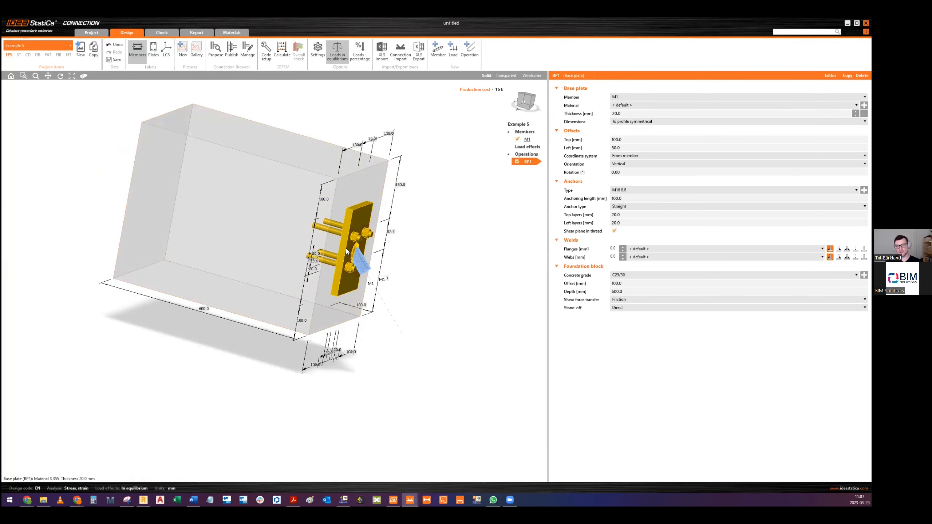
middle_click_drag(363, 260, 354, 260)
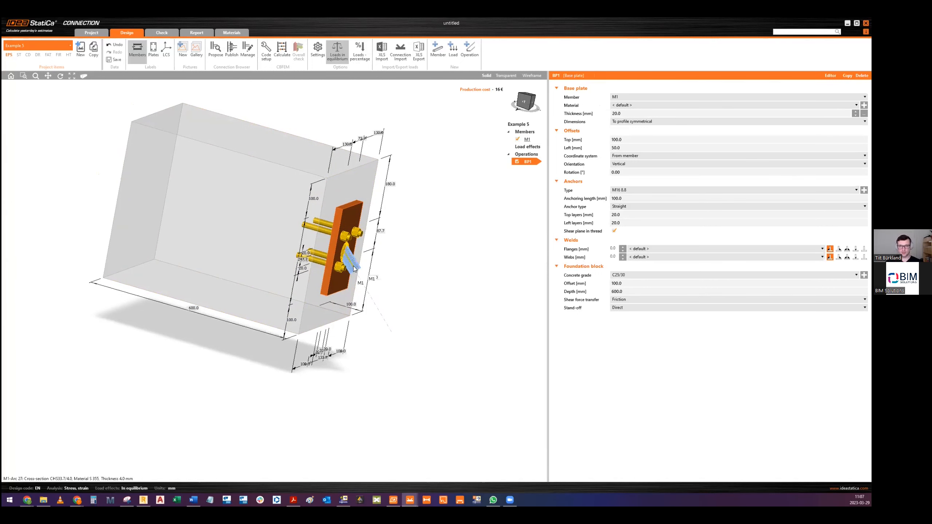
right_click_drag(347, 258, 333, 257)
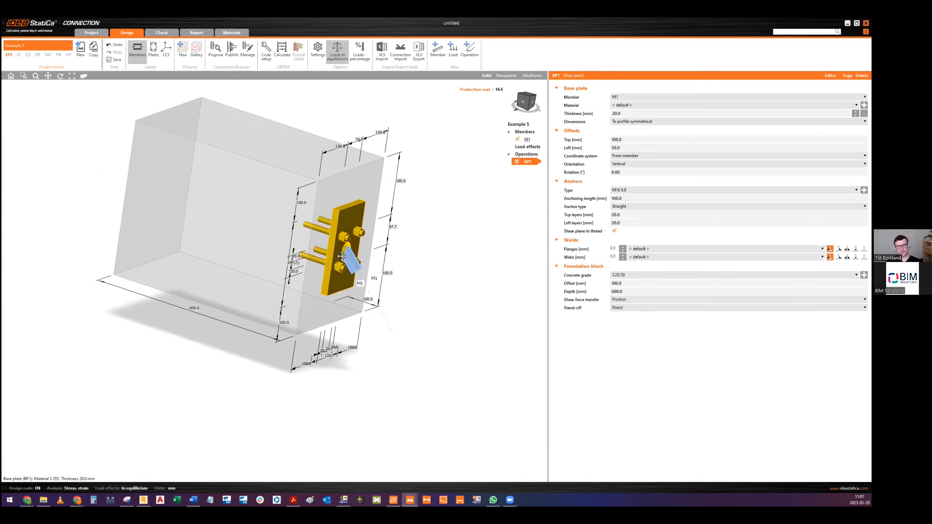
middle_click_drag(333, 257, 338, 273)
left_click(360, 274)
left_click(346, 231)
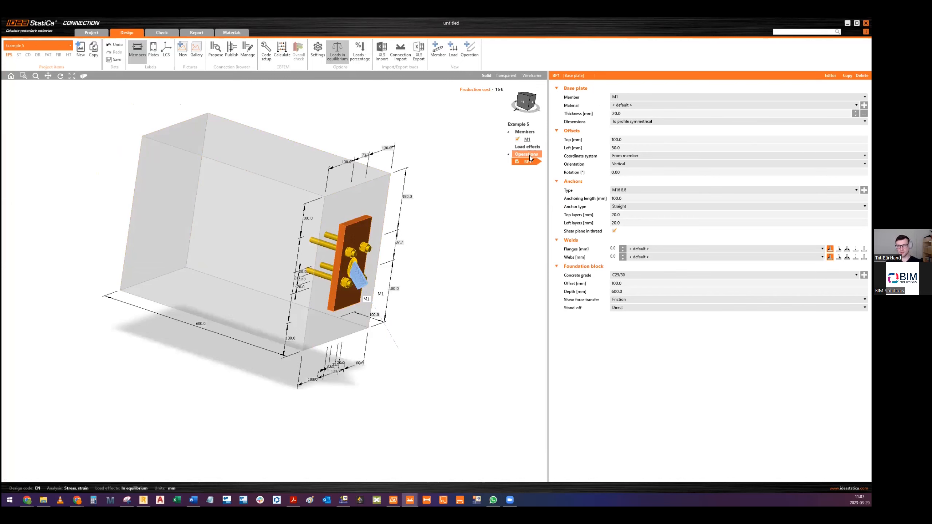
right_click(531, 165)
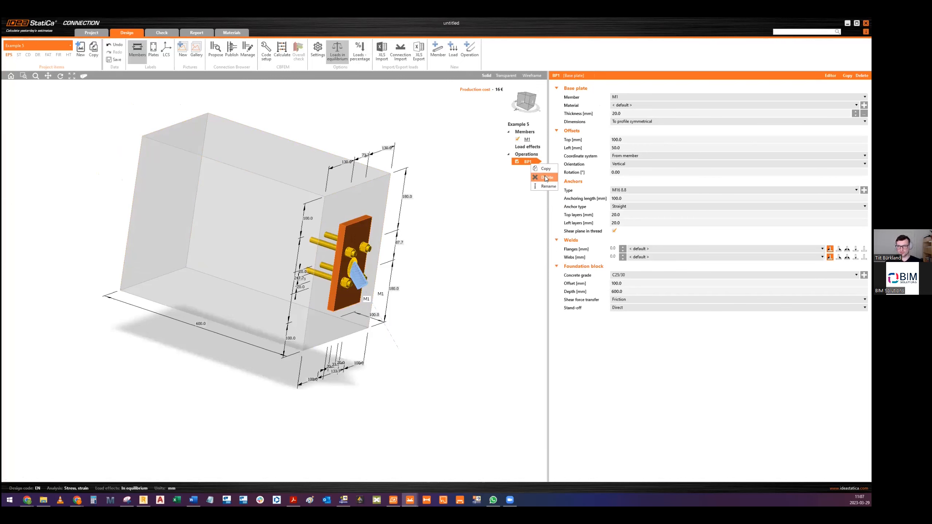
left_click(516, 163)
left_click(462, 54)
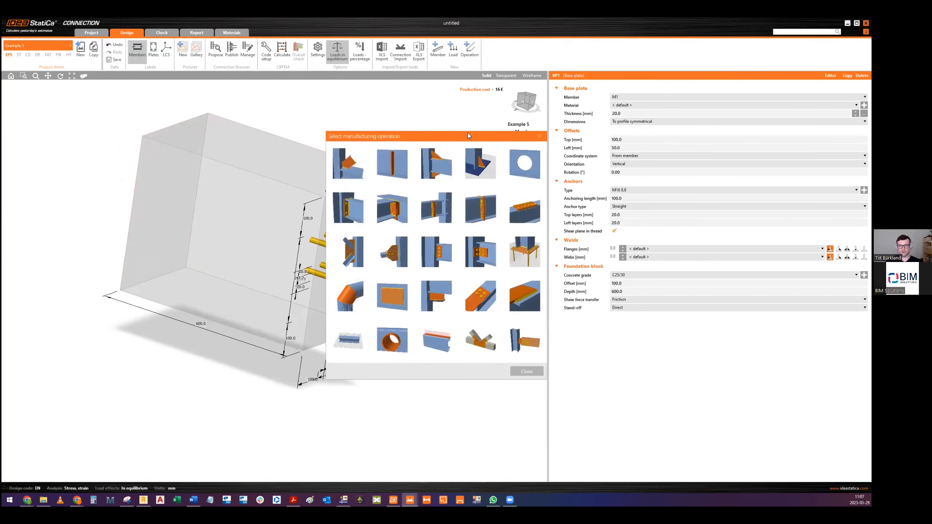
left_click_drag(471, 134, 583, 97)
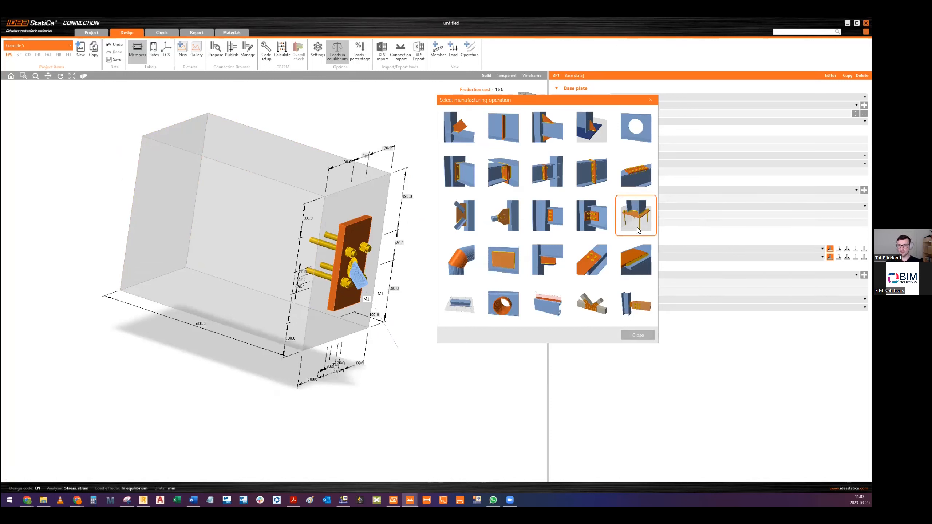
left_click(638, 335)
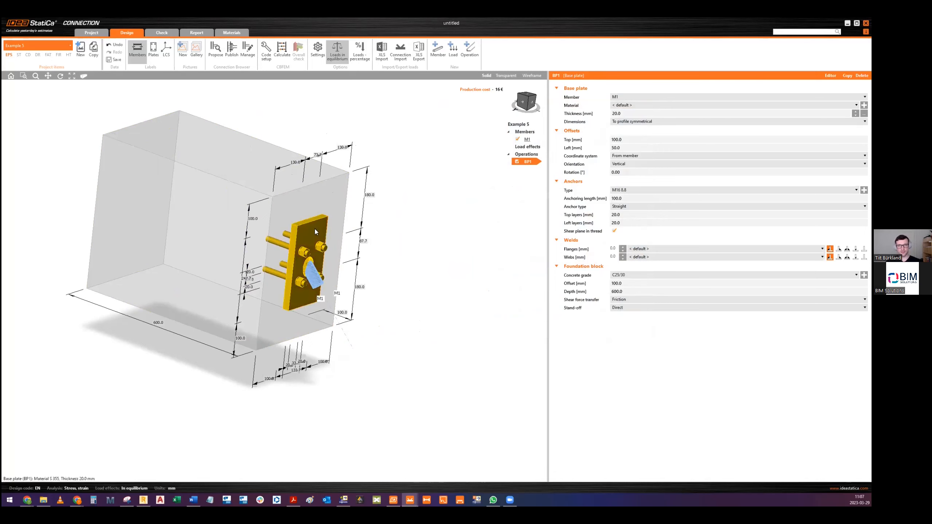
Step: Delete the base plate operation BP1
right_click(530, 167)
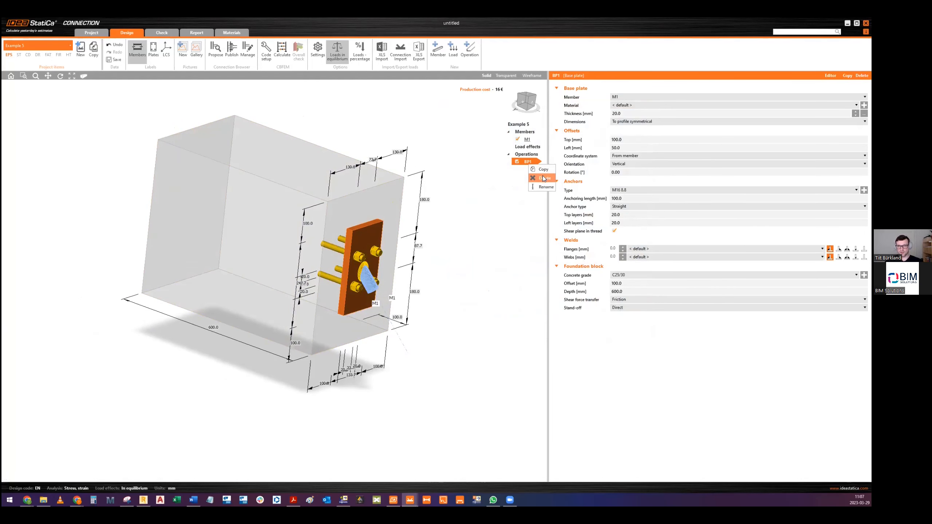
left_click(543, 176)
left_click(363, 226)
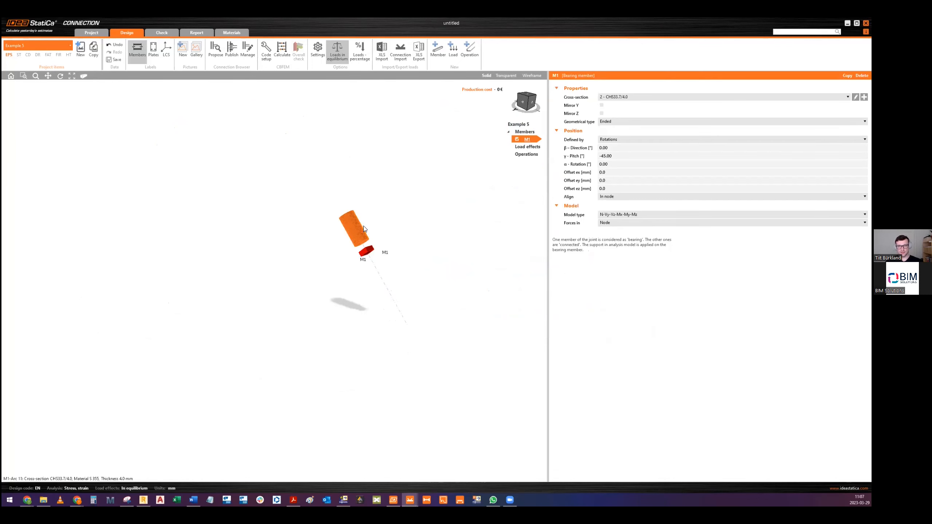
Step: Assign the existing Circle 20 cross-section to member M1
left_click(613, 98)
left_click(616, 109)
right_click_drag(437, 202, 359, 221)
middle_click_drag(358, 215, 331, 255)
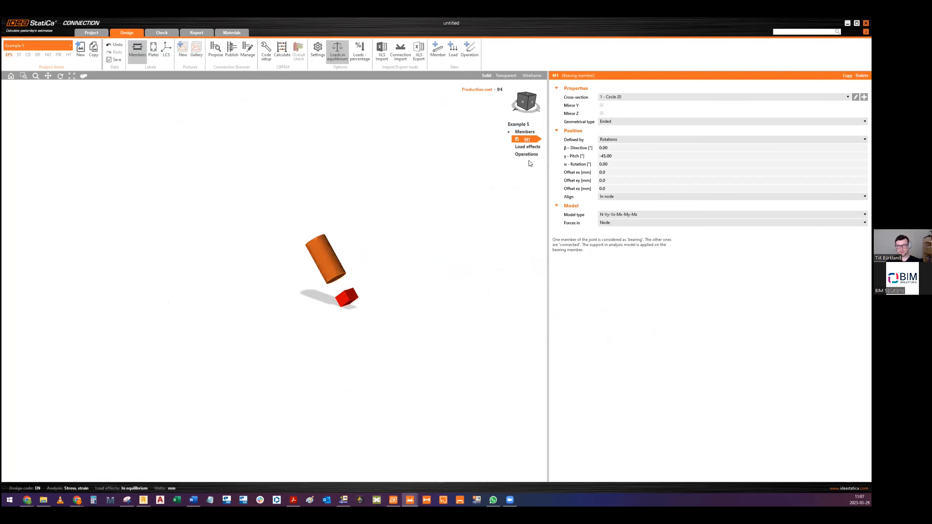
Step: Add a stiffening plate operation at the joint and set its Ry rotation to 90°
left_click(471, 52)
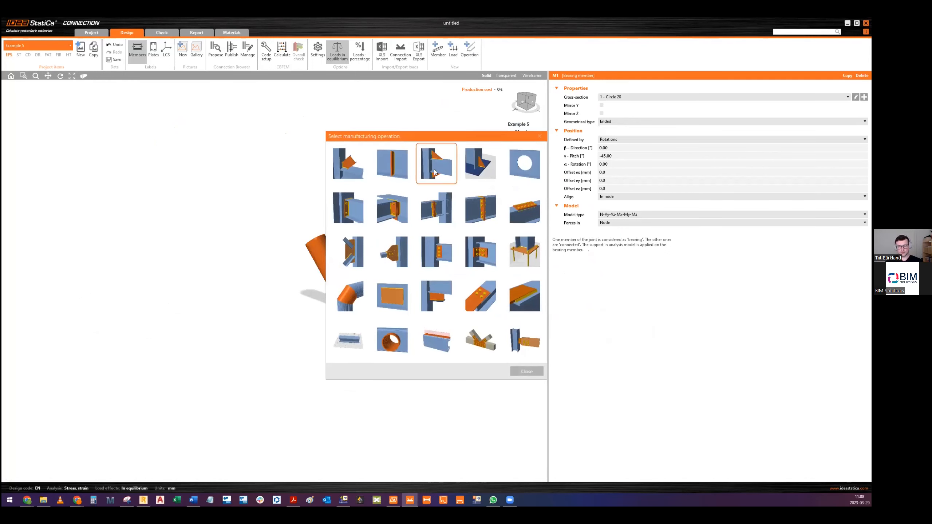
left_click(392, 296)
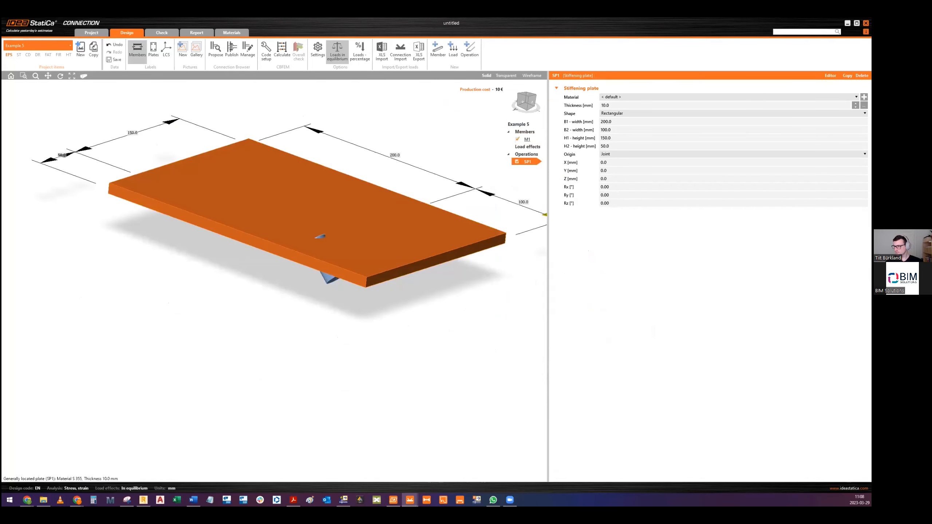
left_click_drag(636, 195, 561, 190)
type("90")
key("Return")
middle_click_drag(333, 190, 312, 218)
scroll(312, 218, "down", 2)
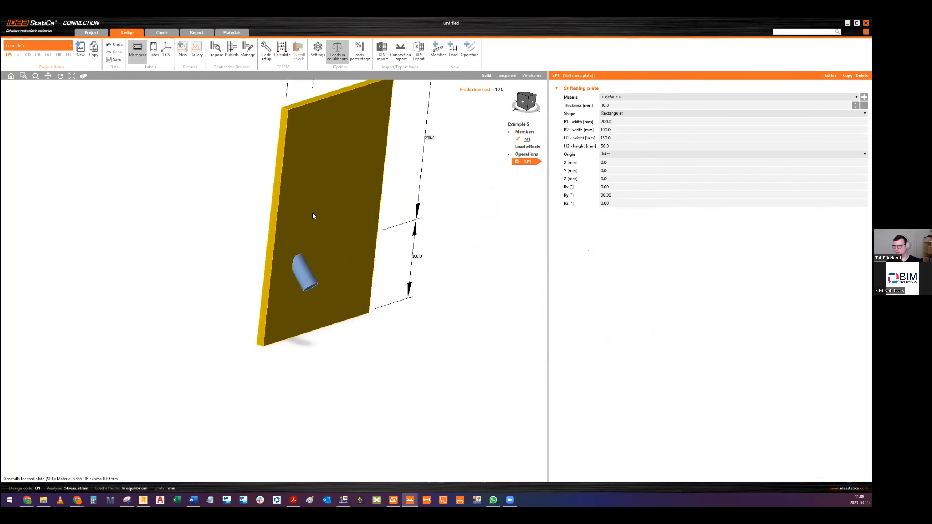
Step: Set the stiffening plate's thickness to 20 mm and its B1 width, H1 height and H2 height to 100 mm each
left_click(571, 120)
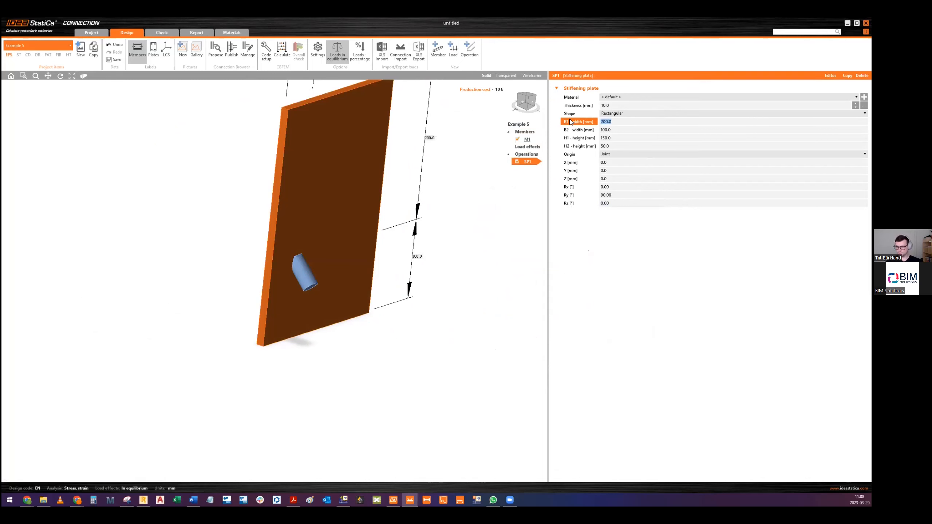
left_click(605, 106)
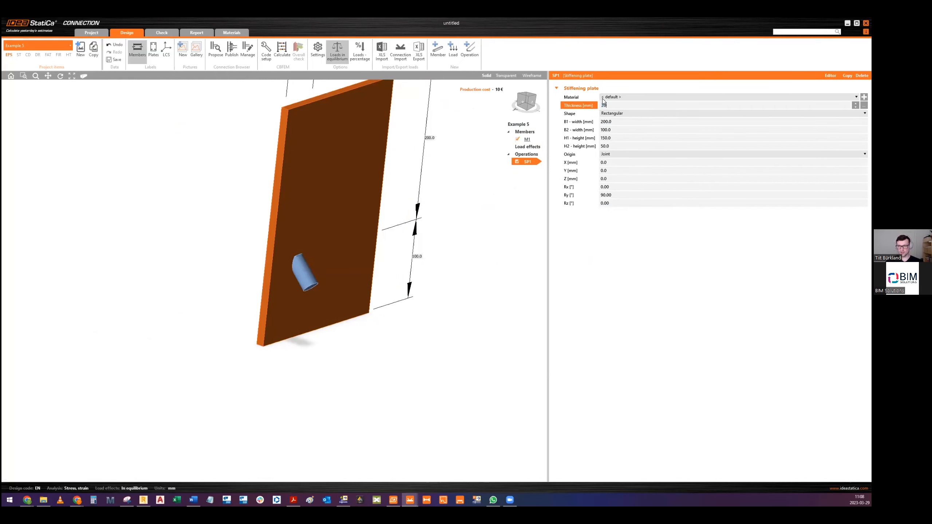
type("20")
key("Tab")
key("Tab")
type("100")
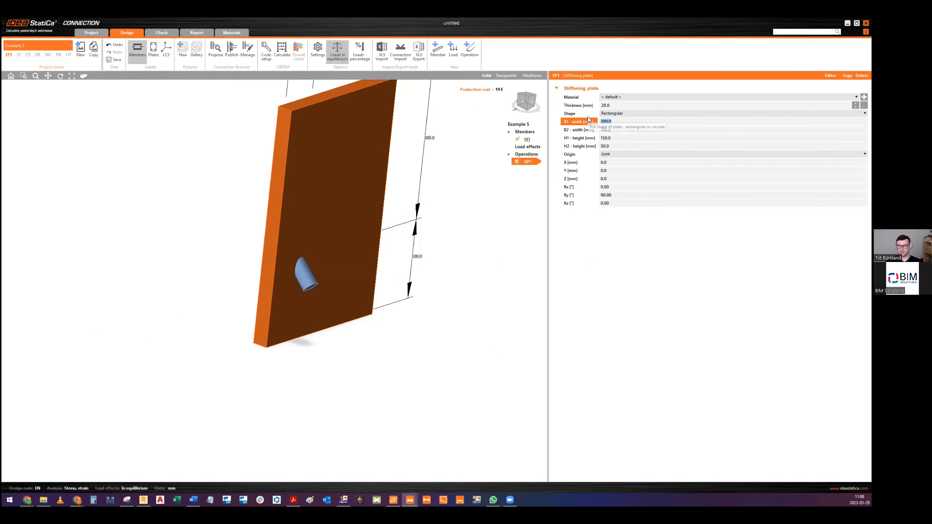
key("Tab")
key("Tab")
type("100")
key("Tab")
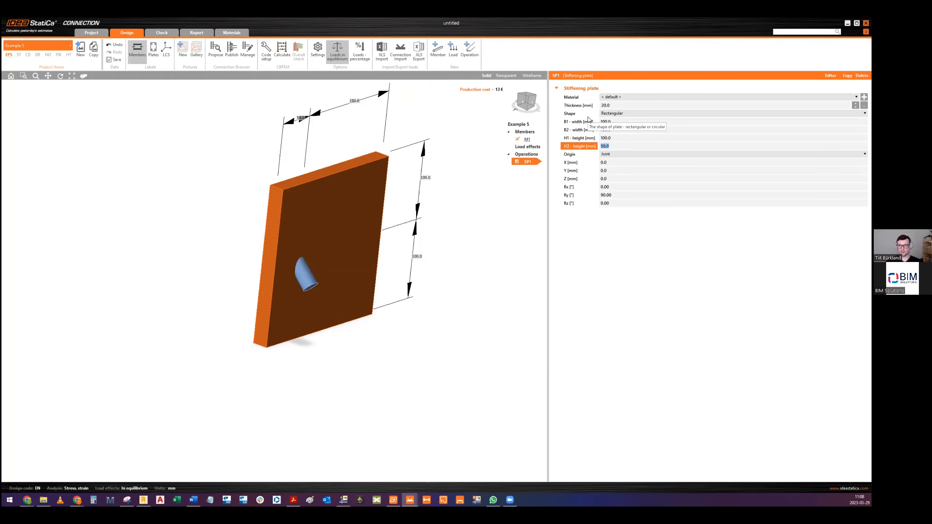
type("100")
key("Tab")
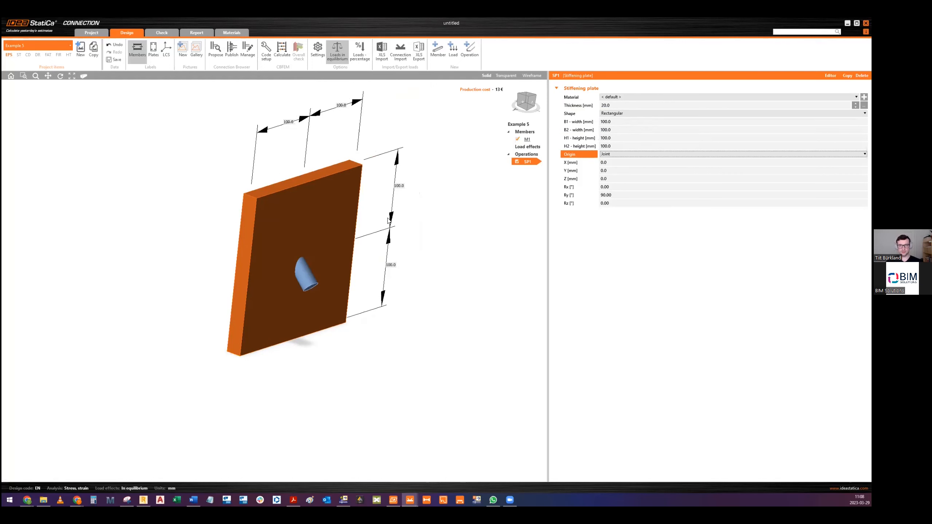
Step: Inspect where the round bar meets the stiffening plate in wireframe display, and return to solid display
left_click(532, 75)
right_click_drag(312, 264, 328, 254)
scroll(327, 254, "down", 1)
left_click(485, 76)
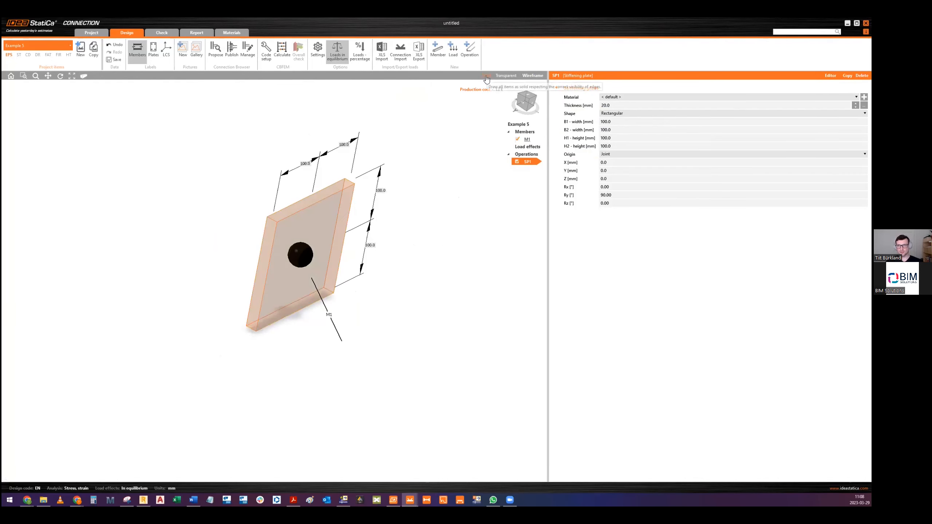
Step: Offset the stiffening plate from the joint in the negative X direction and select member M1
left_click(585, 161)
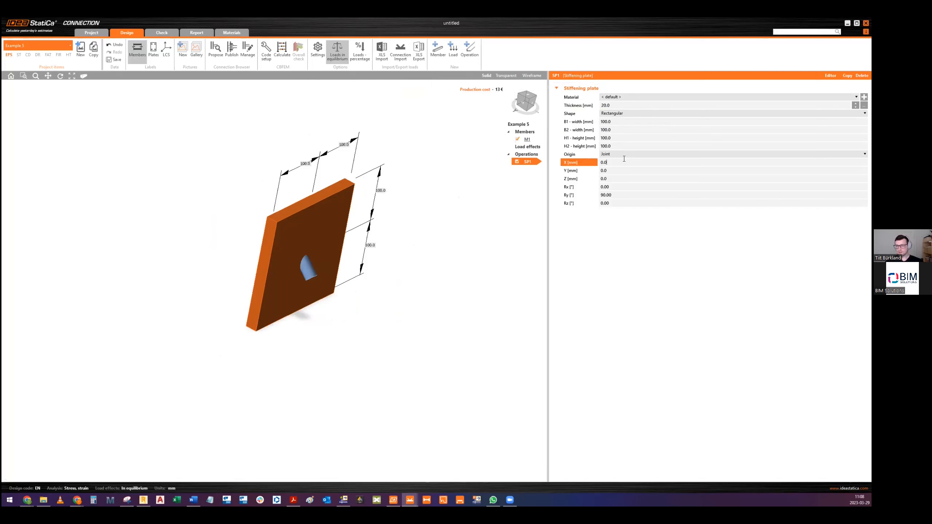
type("-1")
key("Return")
right_click_drag(271, 231, 323, 255)
left_click(317, 264)
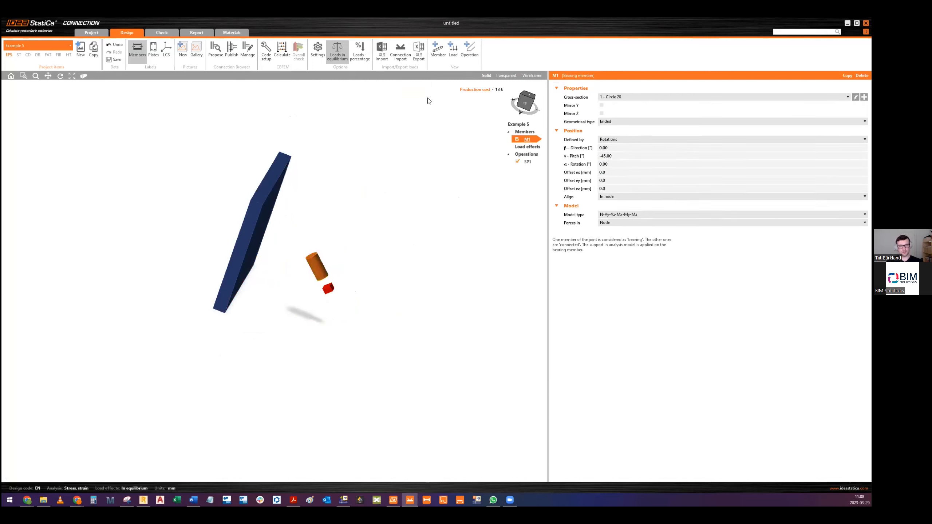
Step: Examine the existing stiffening plate SP1 in wireframe and solid display from several angles
left_click(532, 76)
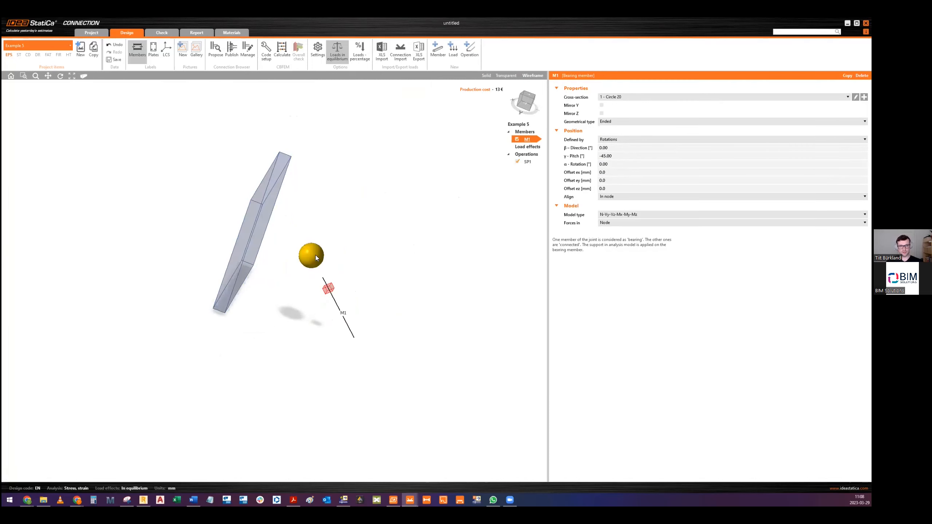
left_click(257, 221)
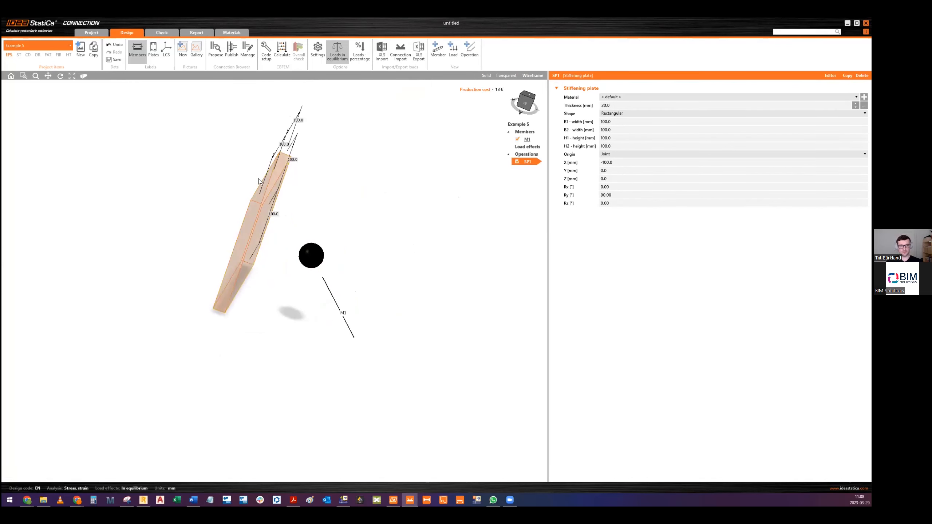
left_click(486, 75)
middle_click_drag(294, 214, 341, 214)
middle_click_drag(399, 217, 369, 231)
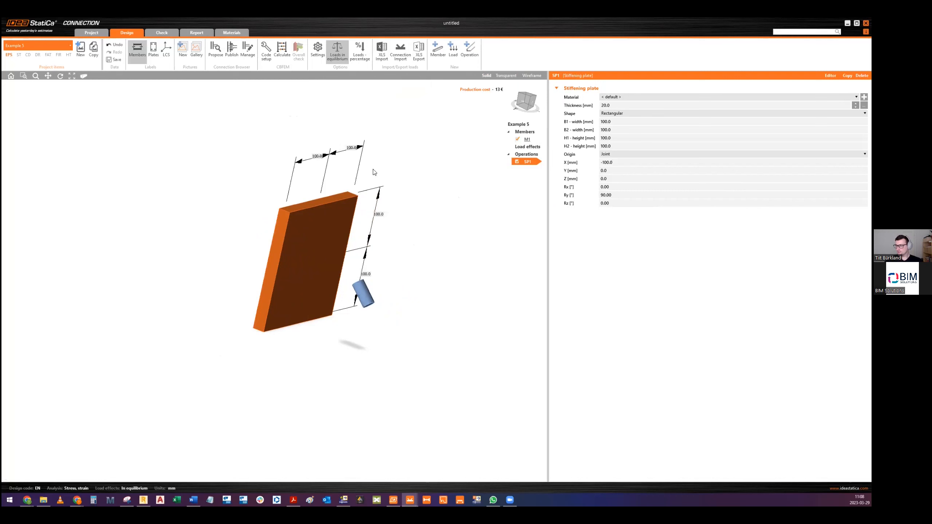
middle_click_drag(363, 248, 371, 245)
Step: Add a second stiffening plate with B1 and B2 widths of 50 mm, H1 height 0 mm and H2 height 90 mm
left_click(469, 51)
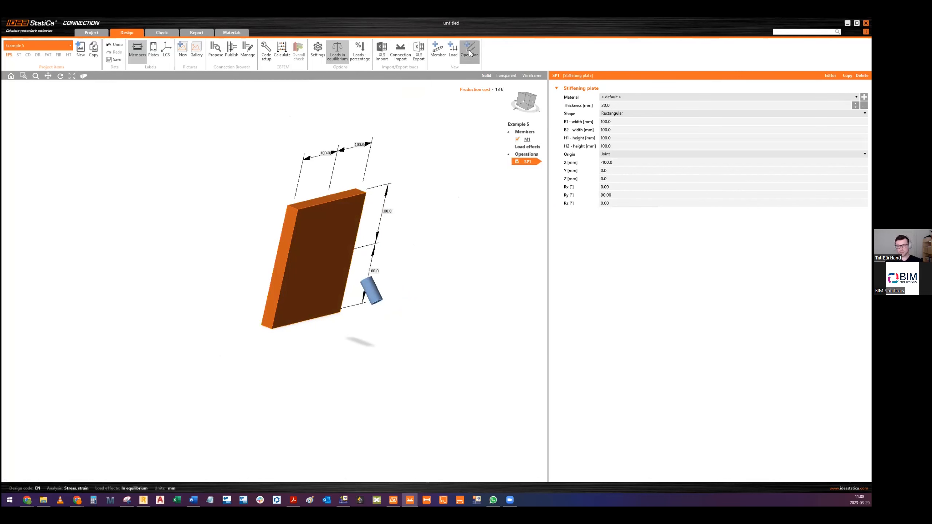
left_click(400, 295)
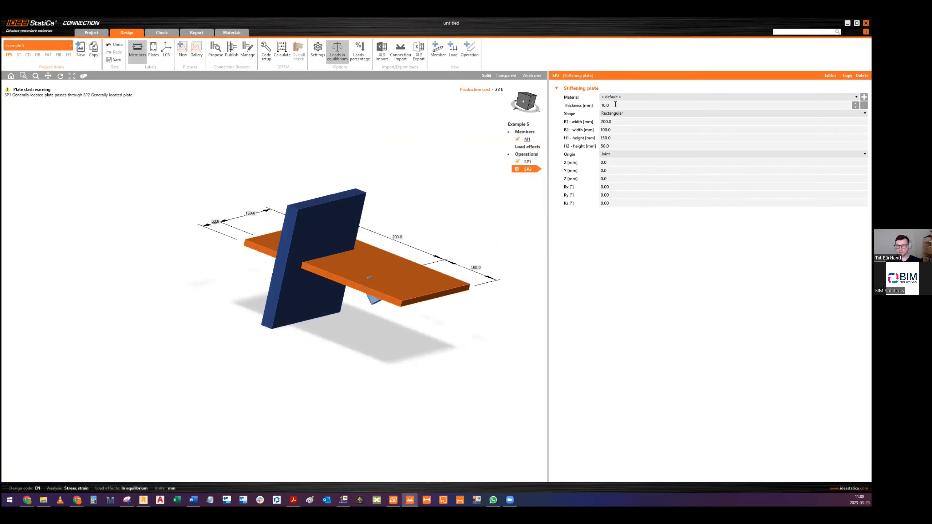
left_click(586, 123)
type("50")
key("Tab")
type("50")
key("Tab")
type("0")
key("Tab")
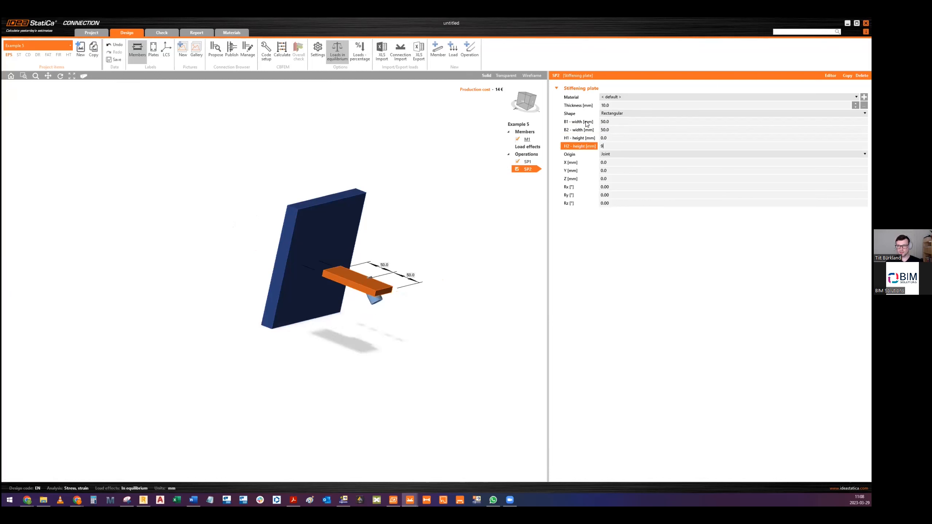
type("90")
key("Tab")
Step: Set the new stiffening plate's origin to Plate SP1 and its location to Rear
left_click(614, 153)
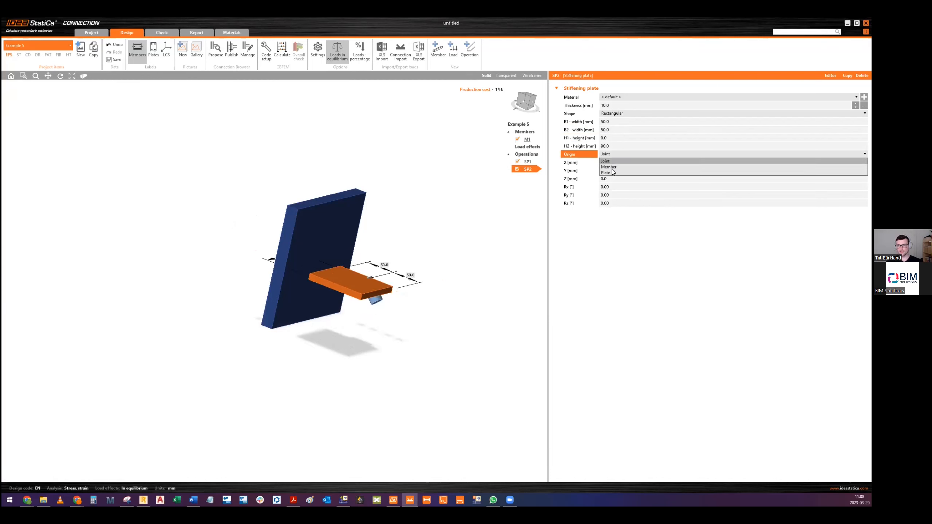
left_click(612, 173)
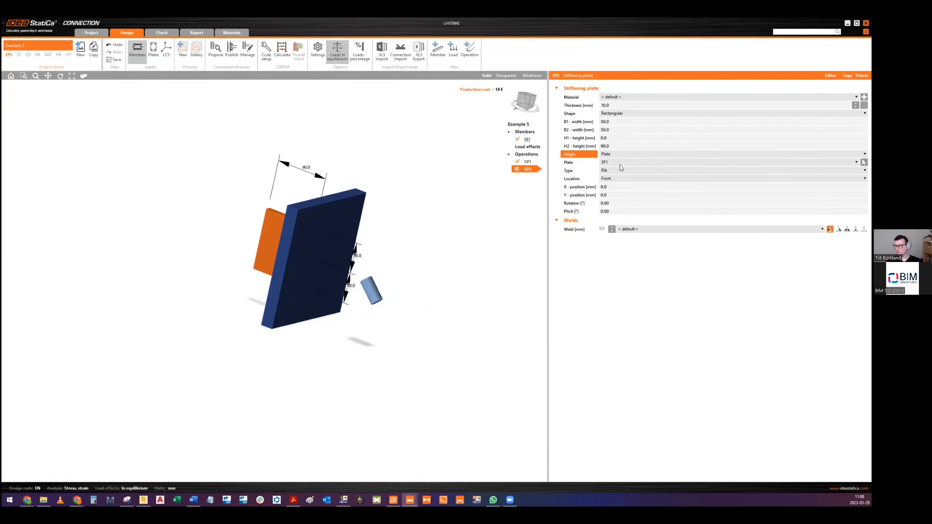
left_click(611, 179)
left_click(612, 190)
Step: Set the rib plate's weld to 5 mm and make it a double-sided fillet weld
right_click_drag(352, 251, 296, 263)
left_click(603, 229)
type("5")
key("Return")
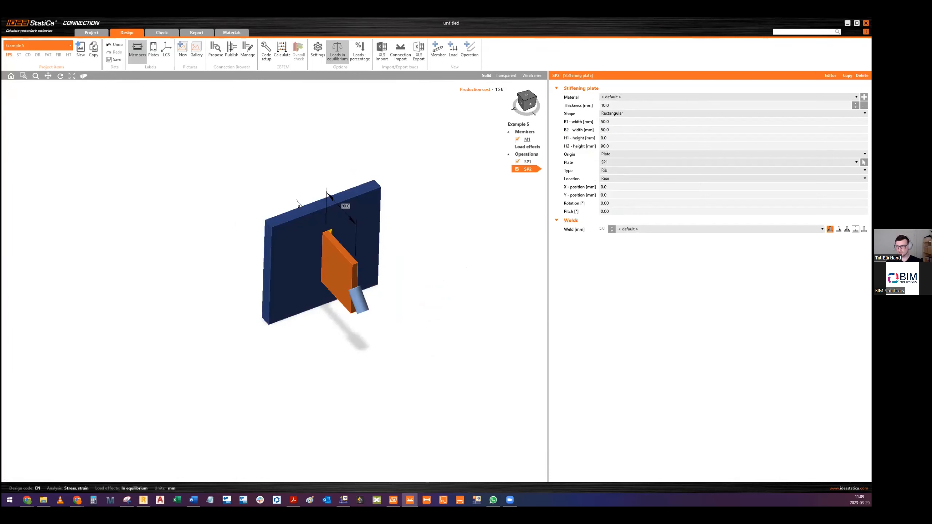
left_click(846, 229)
right_click_drag(364, 257, 389, 261)
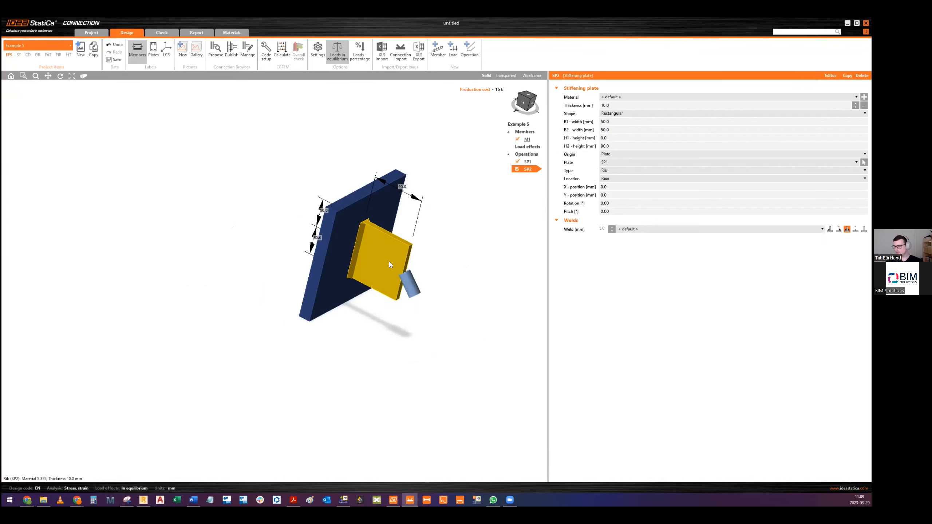
Step: Edit the rib plate's shape by adding an opposite arc on edge 1 with an elevation of 50 mm
middle_click_drag(393, 260, 356, 274)
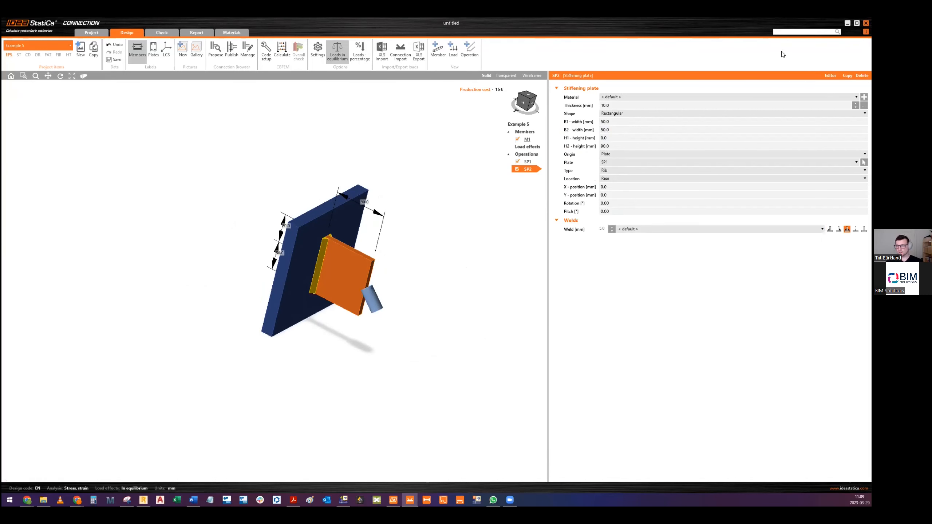
middle_click_drag(407, 200, 430, 179)
right_click_drag(381, 232, 372, 221)
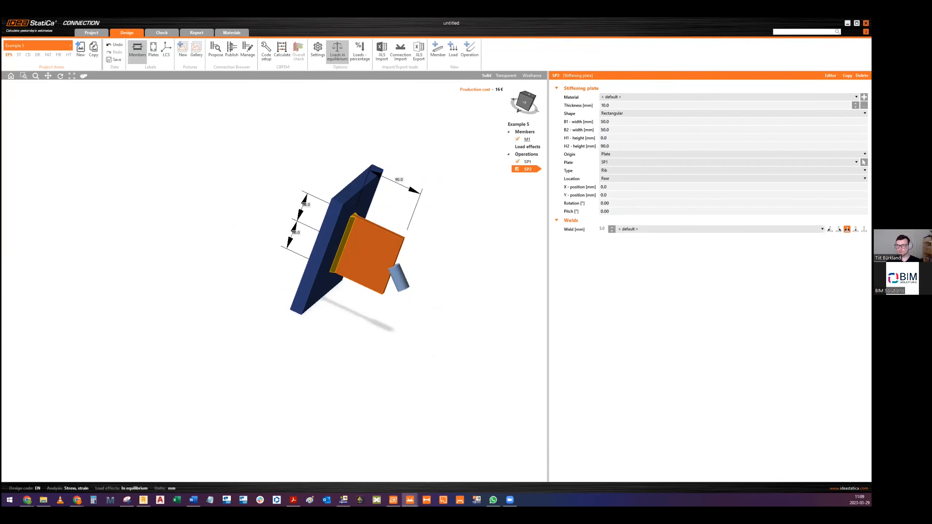
left_click(830, 75)
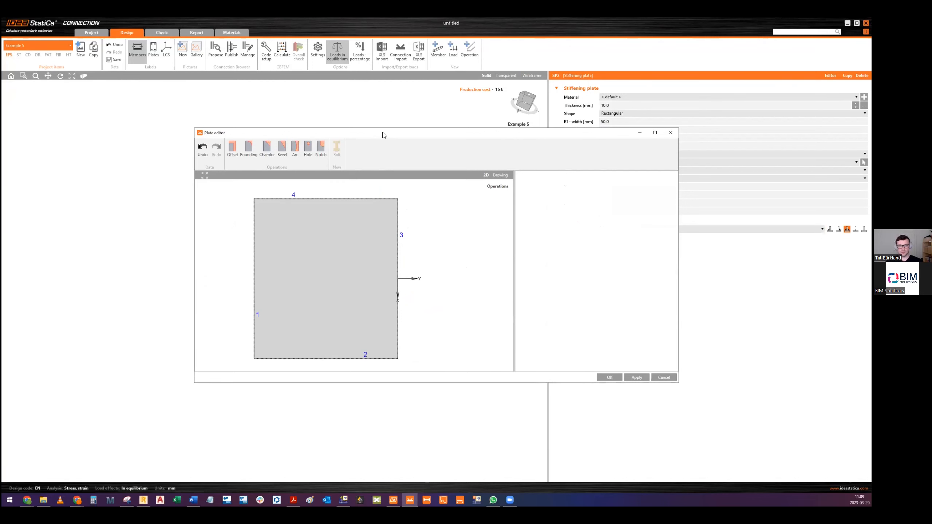
left_click_drag(382, 135, 353, 172)
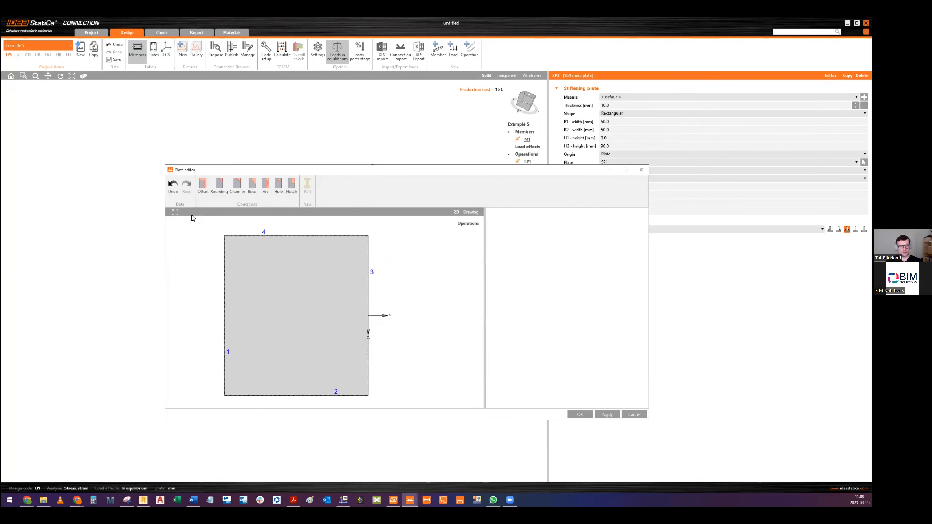
left_click(265, 185)
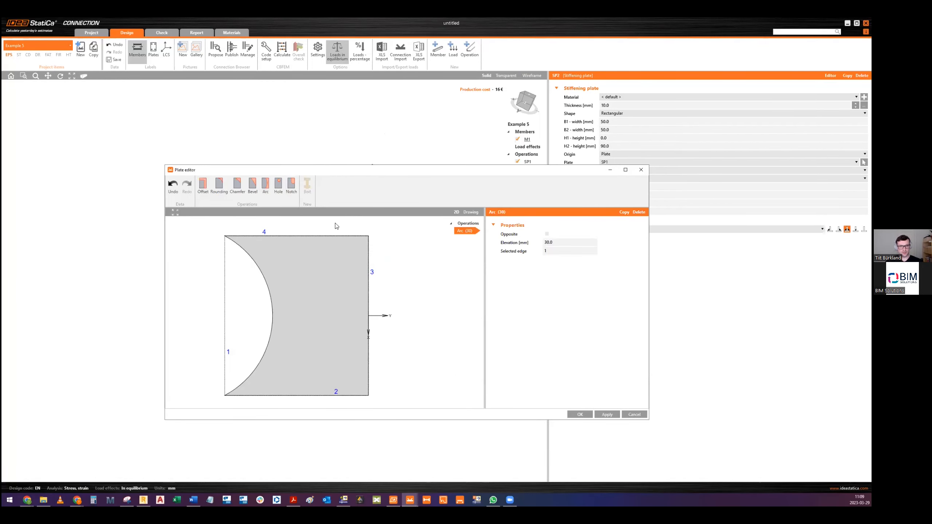
left_click(548, 234)
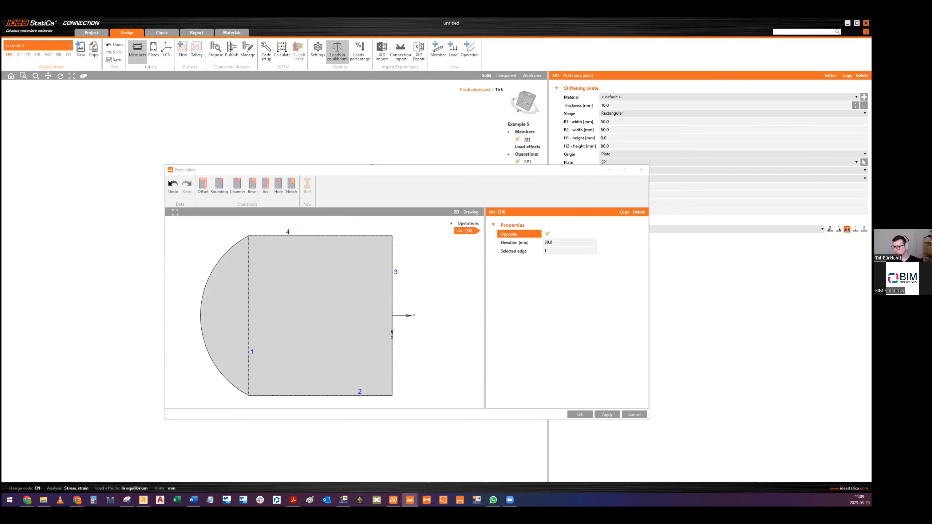
double_click(556, 243)
type("50")
key("Tab")
left_click(580, 414)
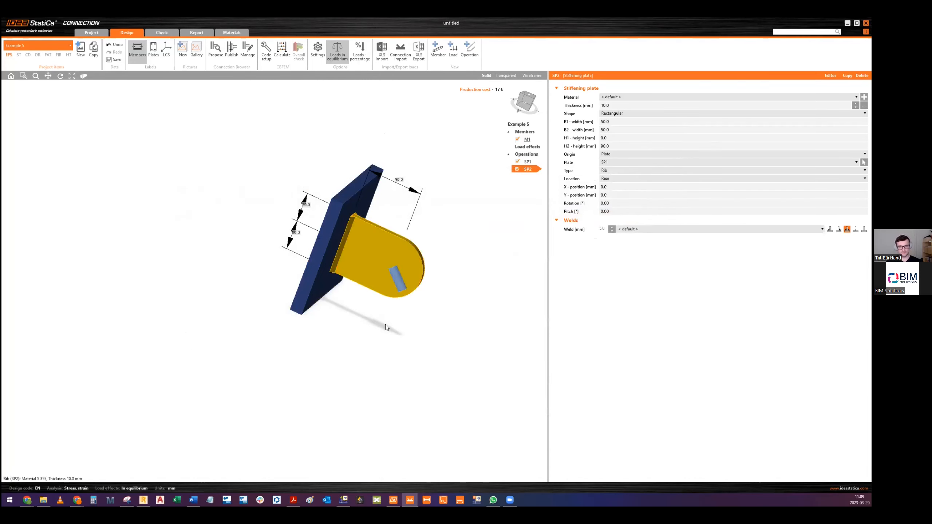
Step: Add a connecting plate operation to the joint
mouse_move(393, 280)
left_mouse_down()
mouse_move(408, 268)
mouse_move(404, 252)
mouse_move(394, 279)
left_mouse_up()
middle_click_drag(394, 280, 370, 287)
left_click_drag(371, 288, 312, 269)
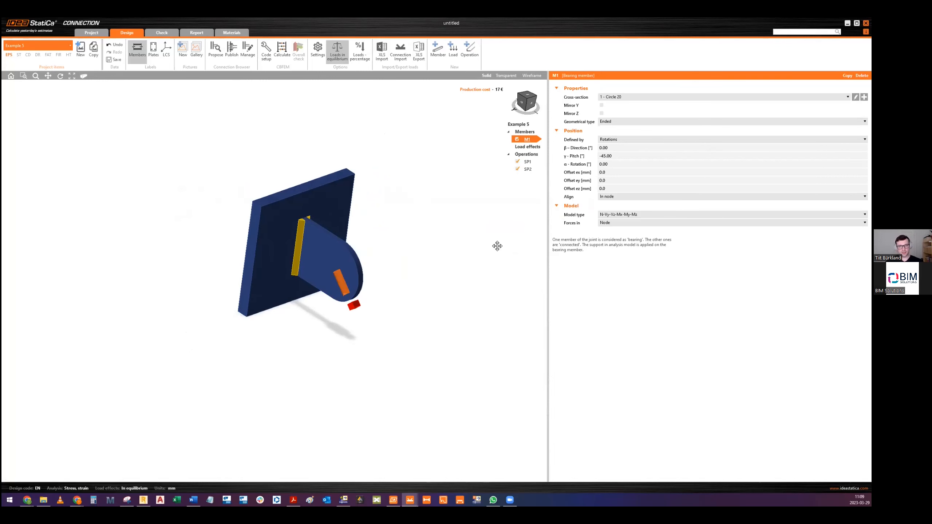
left_click_drag(497, 246, 476, 154)
left_click(469, 51)
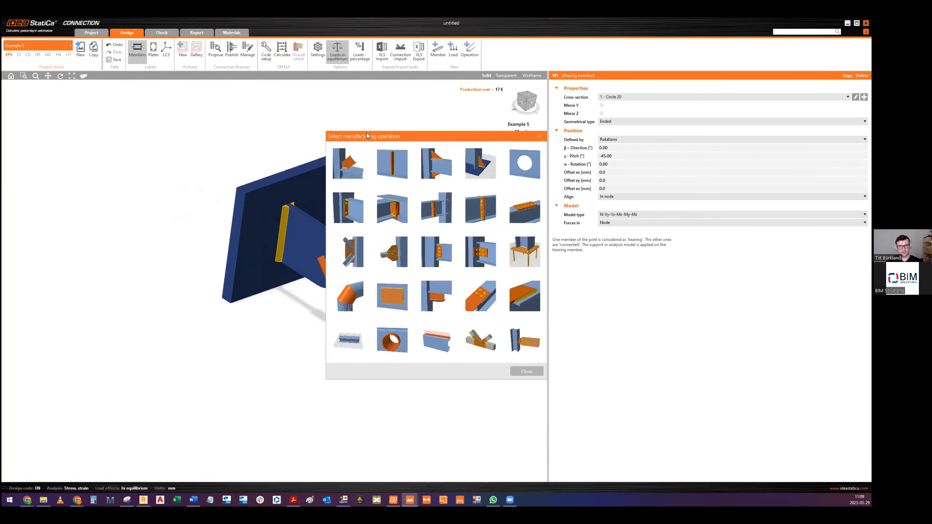
left_click_drag(365, 136, 508, 165)
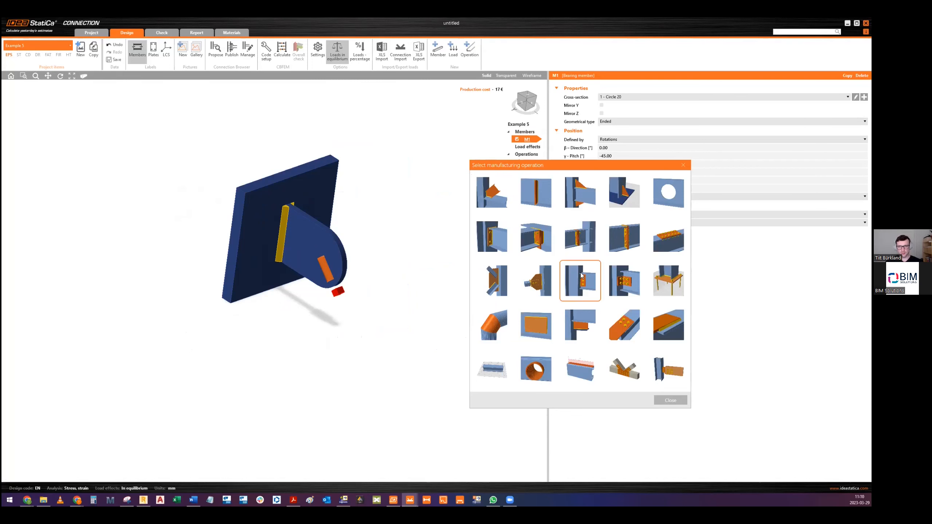
left_click(527, 274)
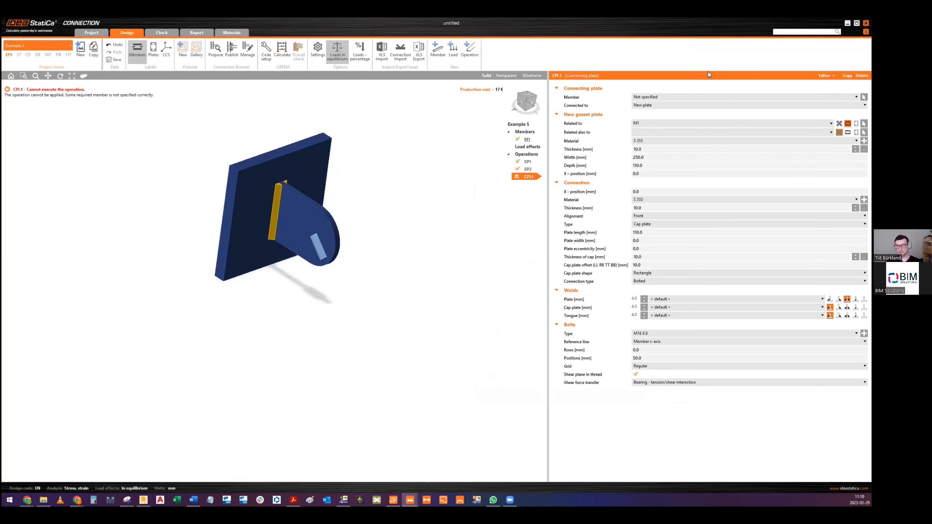
Step: Assign member M1 to the connecting plate and connect it to the existing plate SP2
left_click(646, 96)
left_click(651, 110)
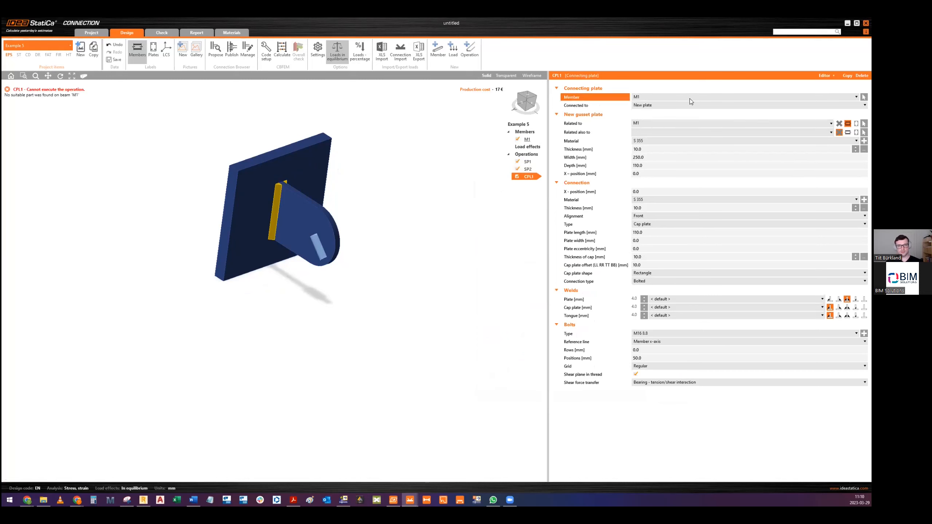
left_click(644, 106)
left_click(649, 124)
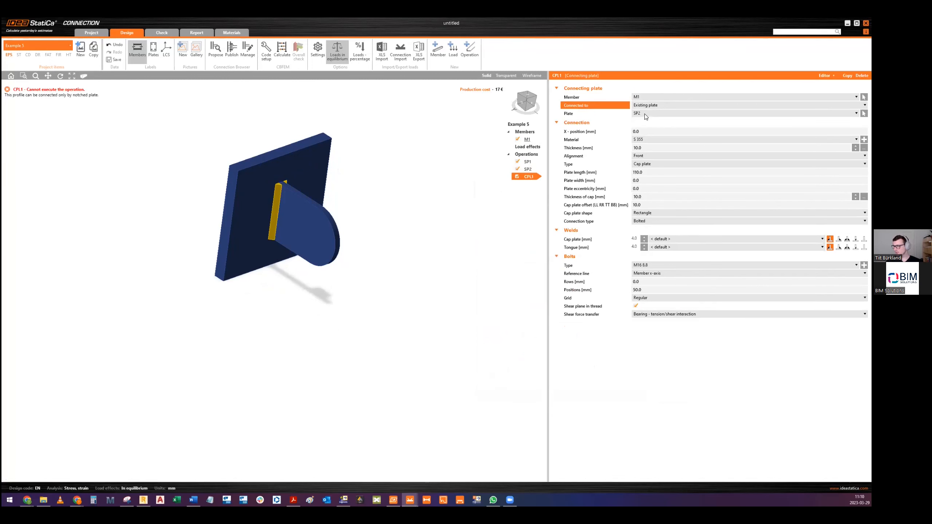
left_click(646, 115)
left_click(646, 121)
Step: Set the connection's X-position to 75 mm and its type to Notched plate - walls
left_click(621, 133)
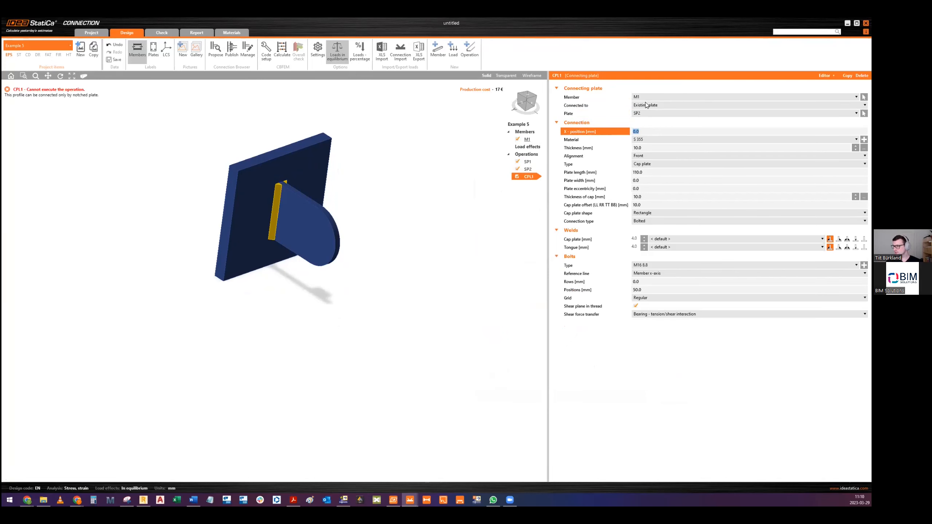
left_click(648, 129)
type("75")
key("Tab")
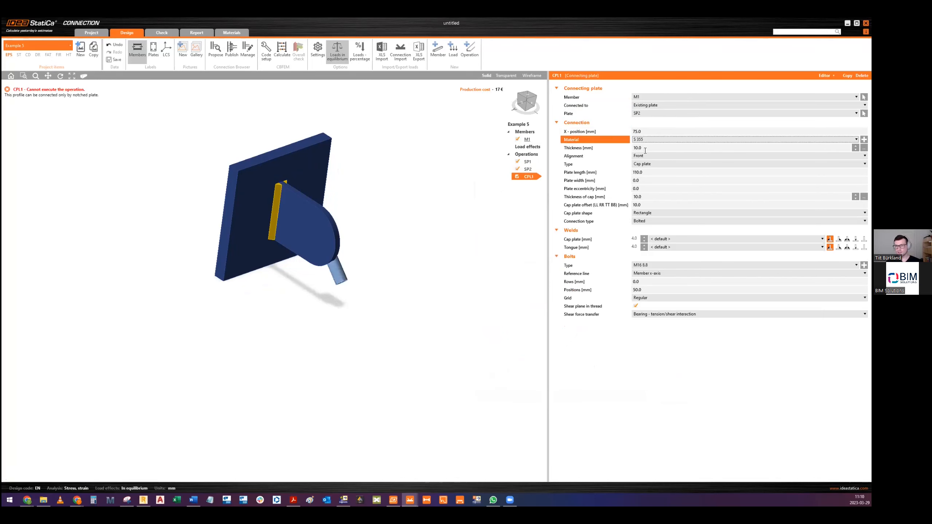
left_click(648, 164)
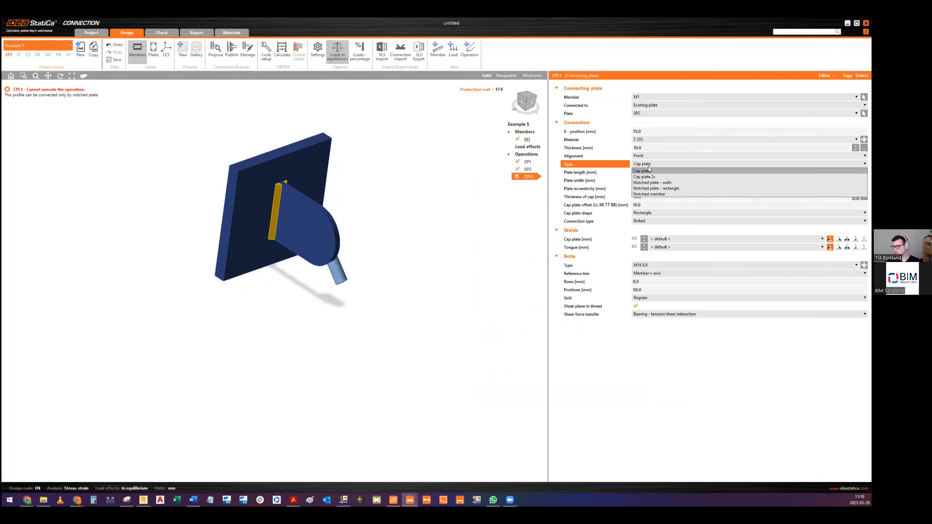
left_click(646, 183)
Step: Make the weld between the tongue plate and the rod a double-sided fillet weld
right_click_drag(338, 256, 362, 305)
scroll(362, 304, "up", 3)
right_click_drag(324, 277, 363, 299)
scroll(370, 330, "up", 3)
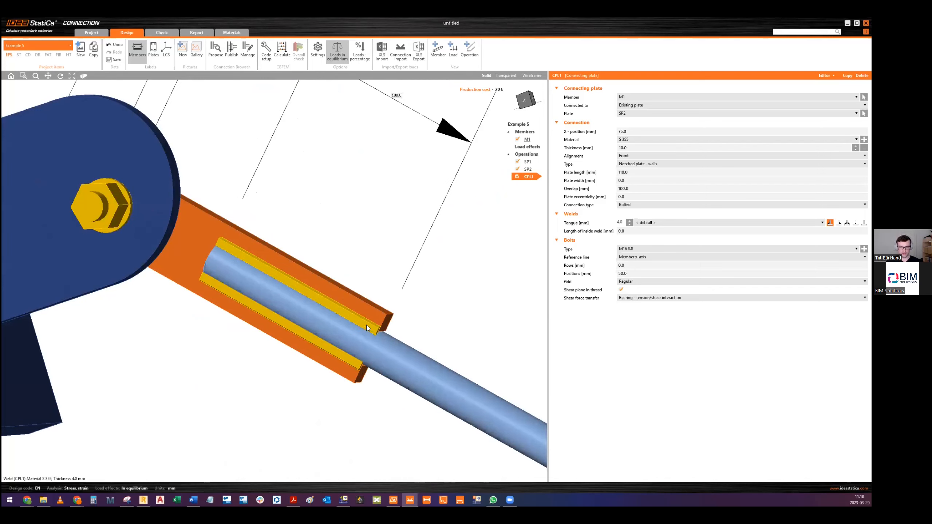
left_click(846, 222)
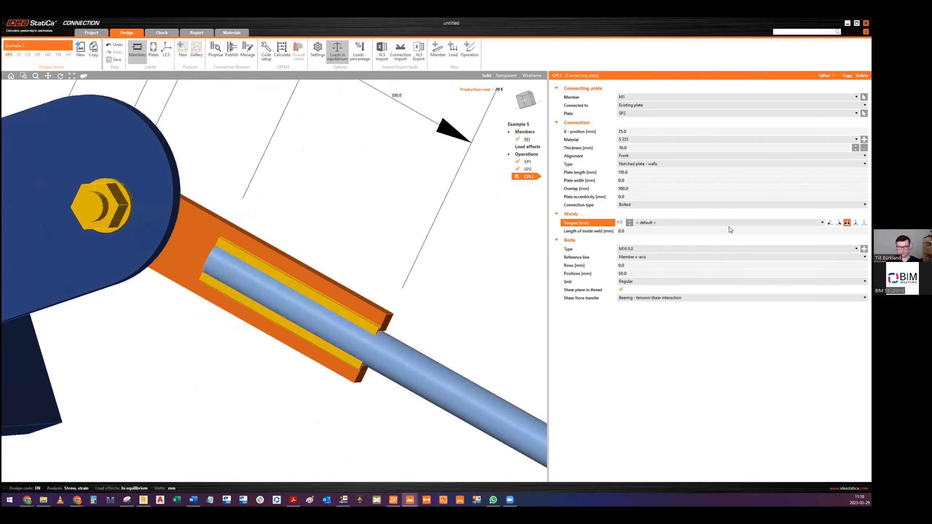
Step: Set the connecting plate's length to 75 mm and its width to 60 mm
right_click_drag(293, 301, 332, 267)
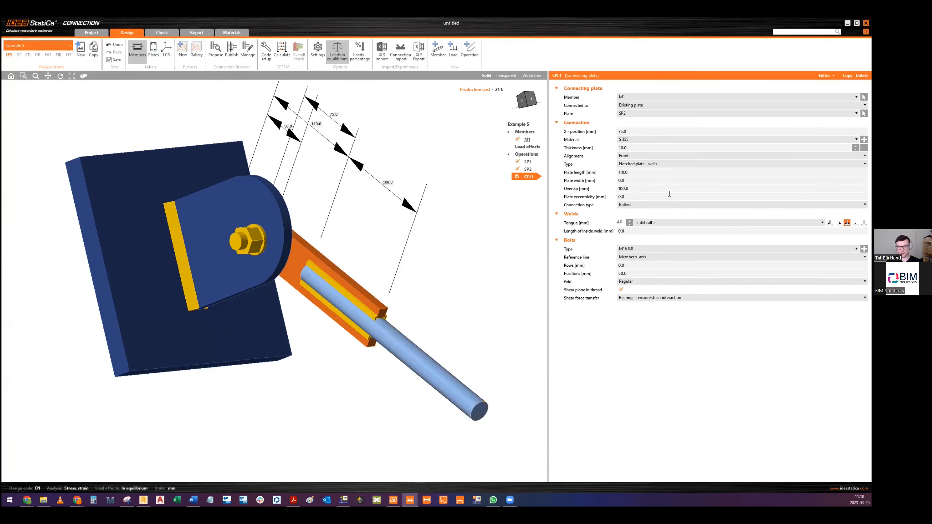
left_click(639, 172)
type("7")
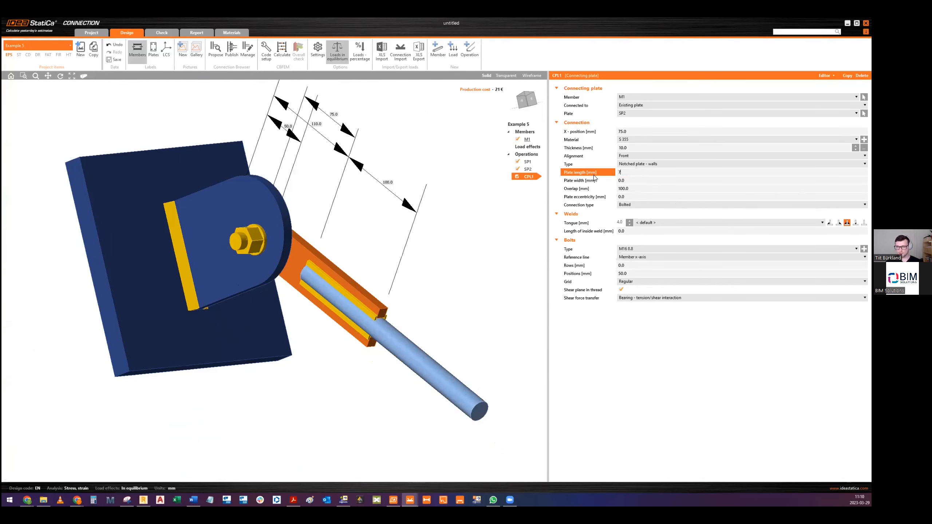
type("5")
key("Tab")
type("60")
key("Tab")
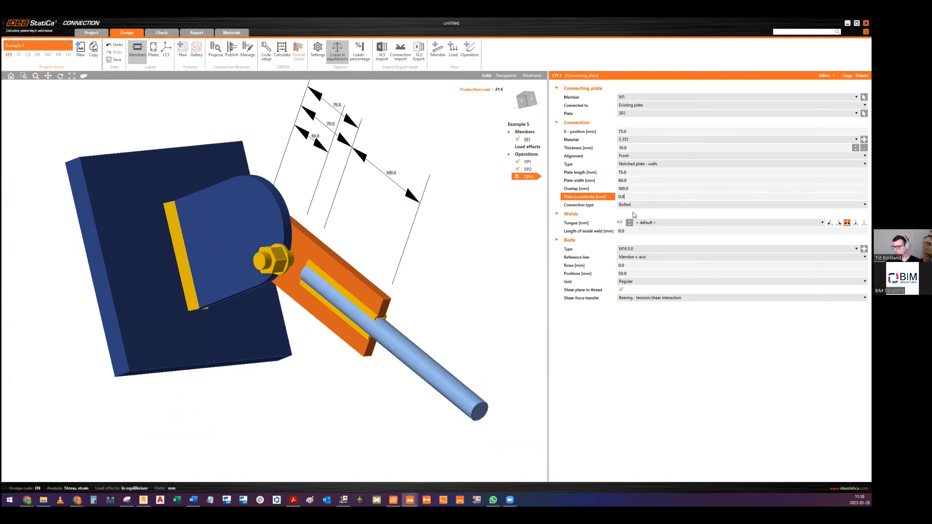
Step: Set the connecting plate's bolt position to 0 mm
left_click(629, 266)
key("Tab")
type("0")
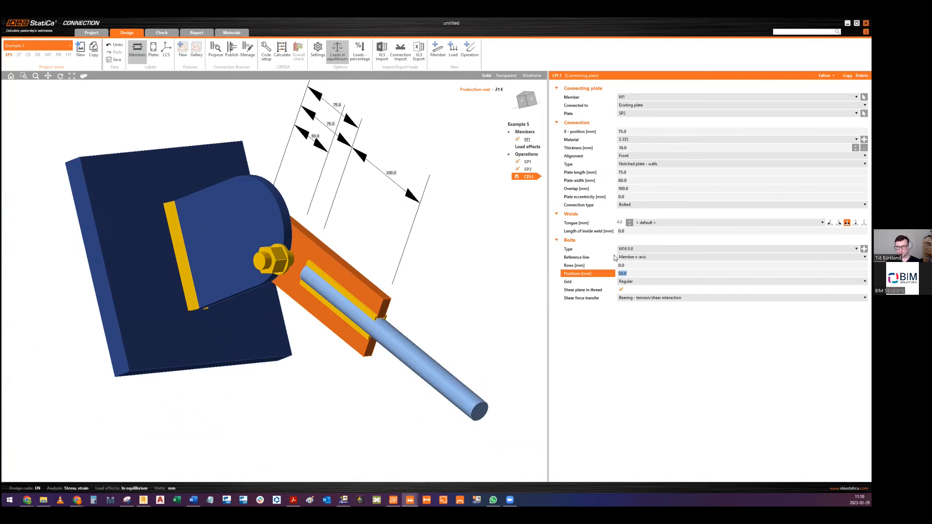
key("Tab")
Step: Round the connecting plate's bolt end with an opposite arc of 30 mm elevation on edge 2 of the tongue
left_click_drag(260, 270, 296, 239)
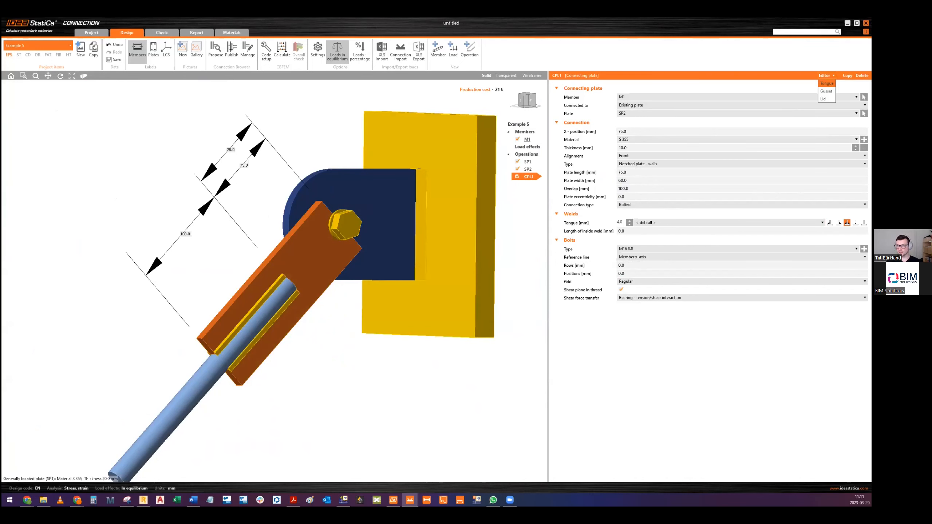
left_click(824, 75)
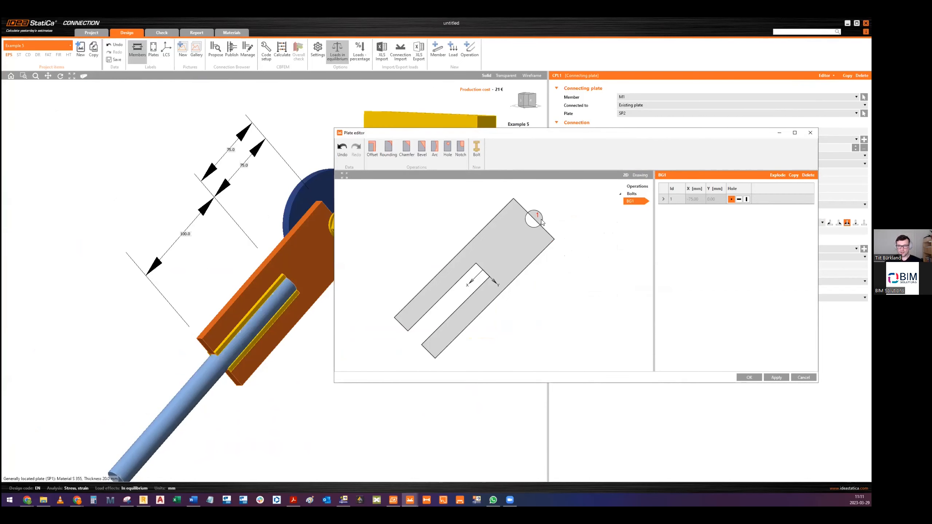
left_click(434, 149)
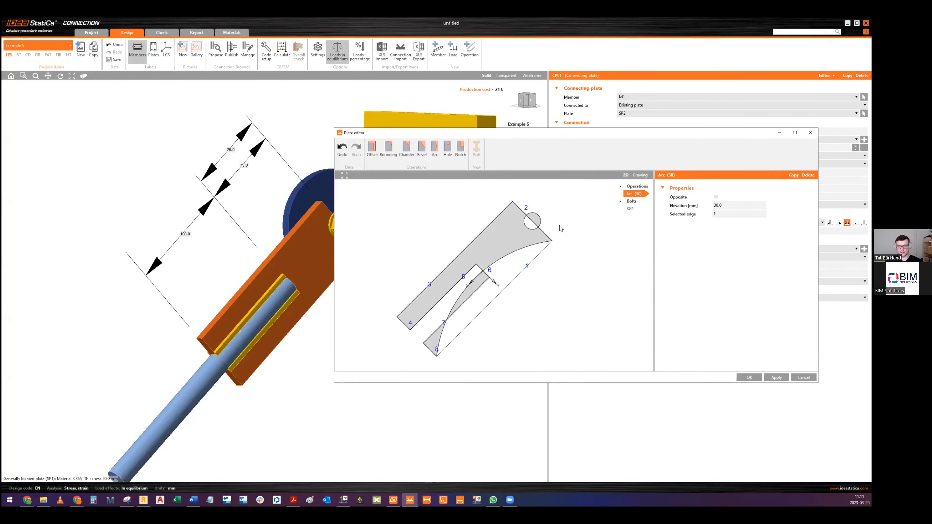
left_click(724, 214)
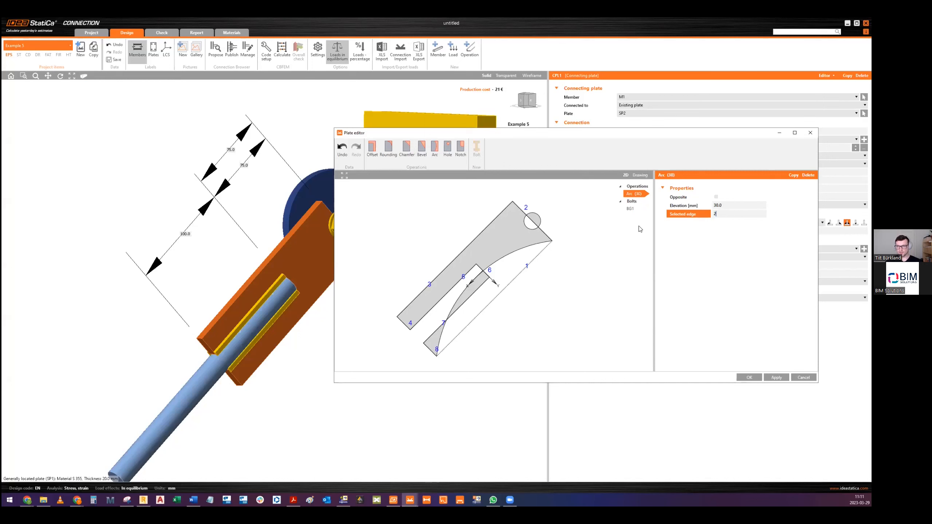
key("Return")
left_click(716, 197)
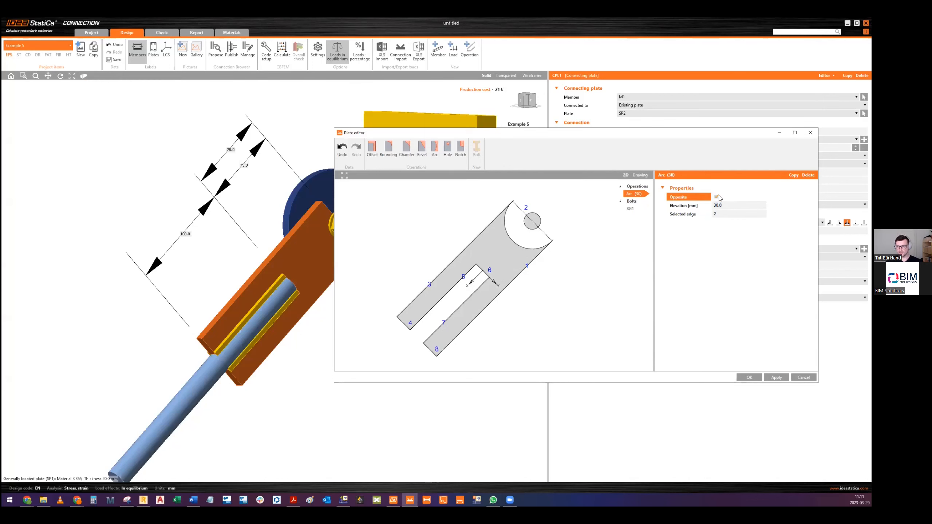
left_click(717, 197)
left_click(748, 379)
Step: Add a bolt/anchor grid operation to the connection and set its fastener type to Anchors
middle_click_drag(352, 254, 484, 255)
scroll(484, 255, "down", 4)
middle_click_drag(422, 262, 326, 262)
scroll(326, 262, "up", 3)
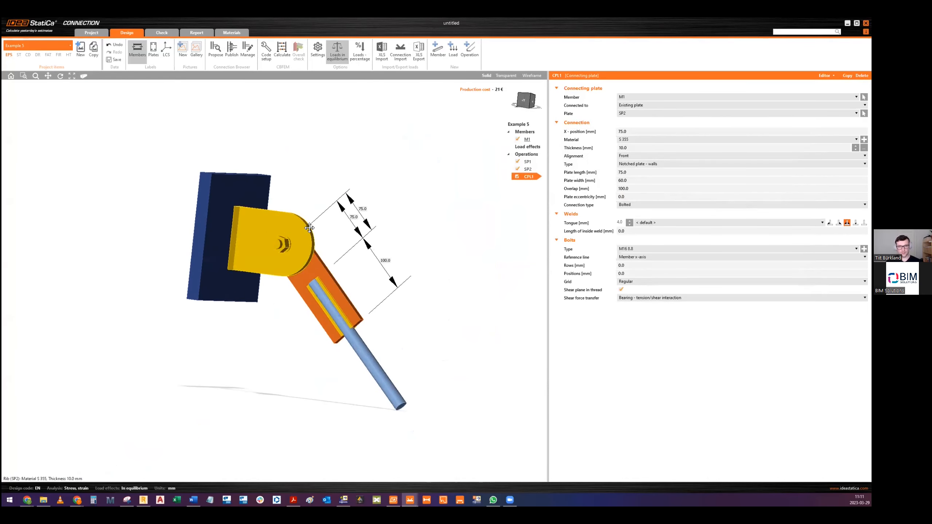
middle_click_drag(333, 257, 356, 276)
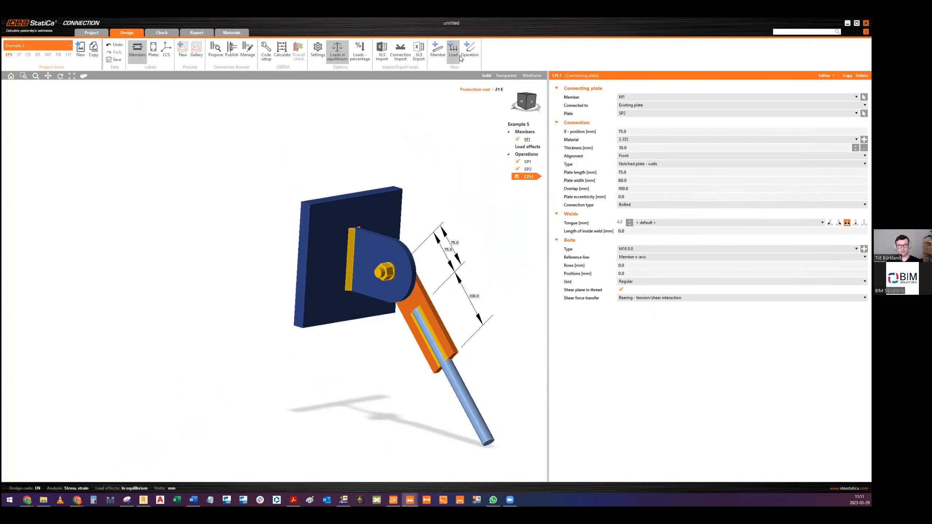
left_click(469, 47)
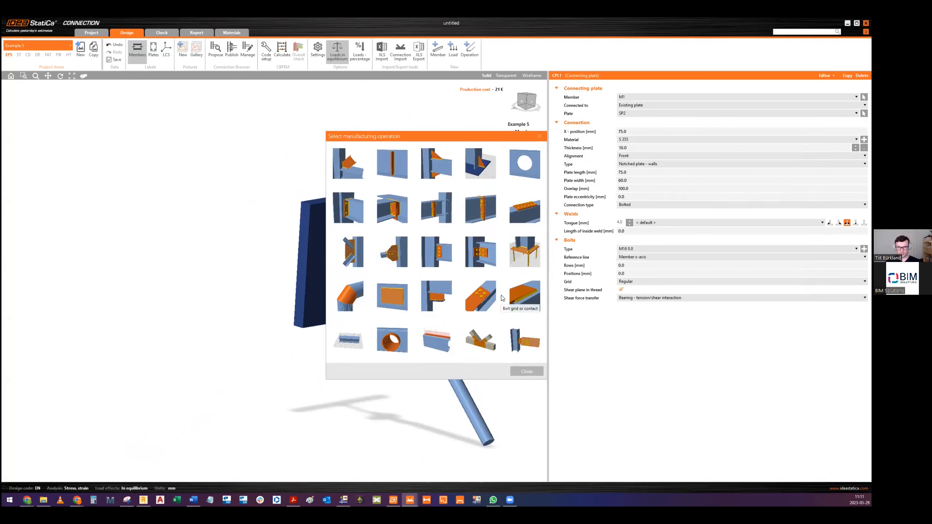
left_click(483, 297)
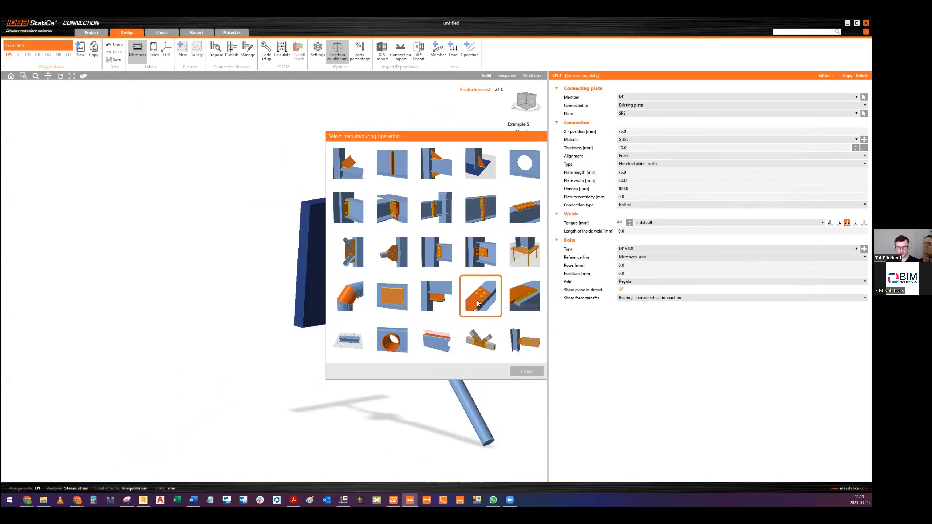
left_click(625, 95)
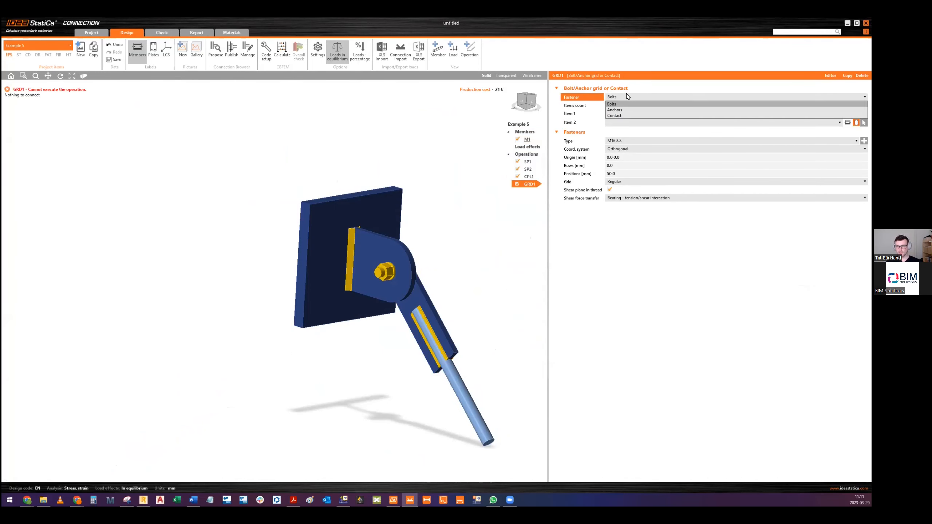
left_click(618, 97)
left_click(622, 95)
left_click(616, 110)
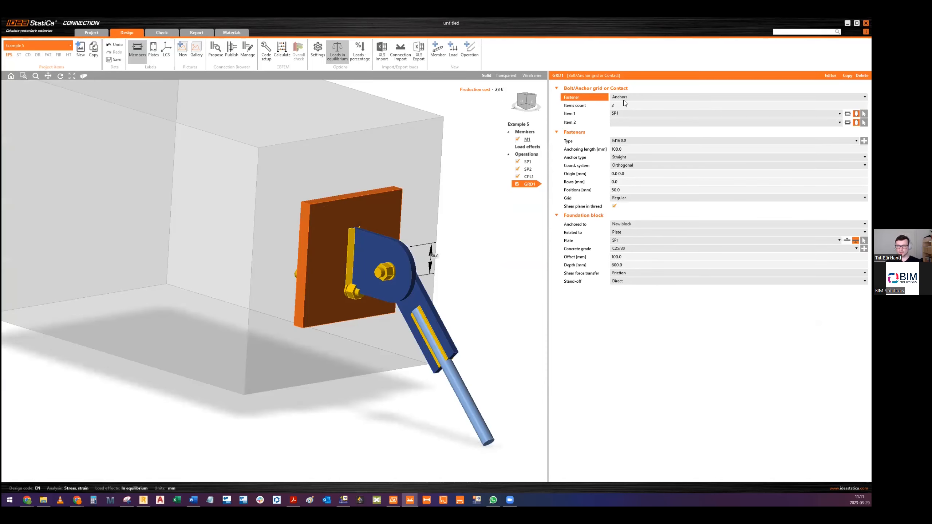
Step: Set the anchor grid's items count to 1, keeping base plate SP1 as the only item
middle_click_drag(391, 215, 343, 249)
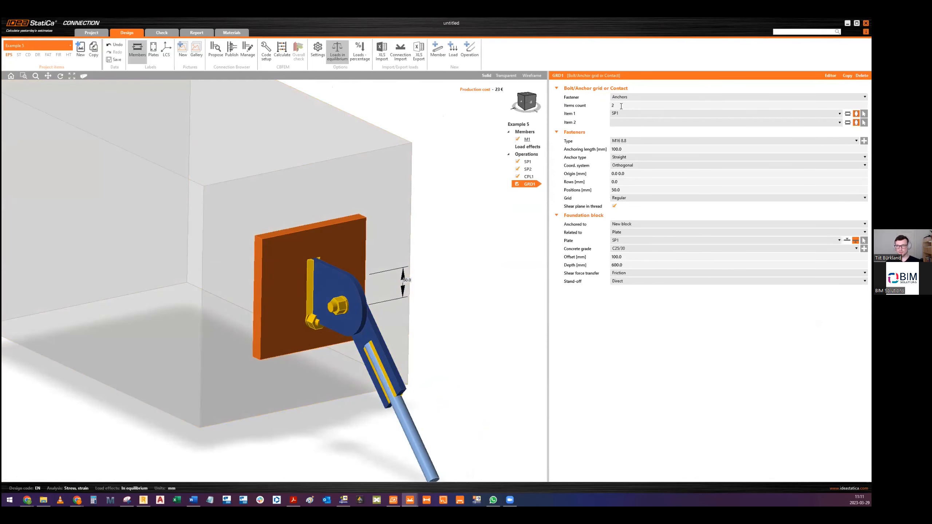
left_click_drag(619, 106, 586, 109)
type("1")
key("Tab")
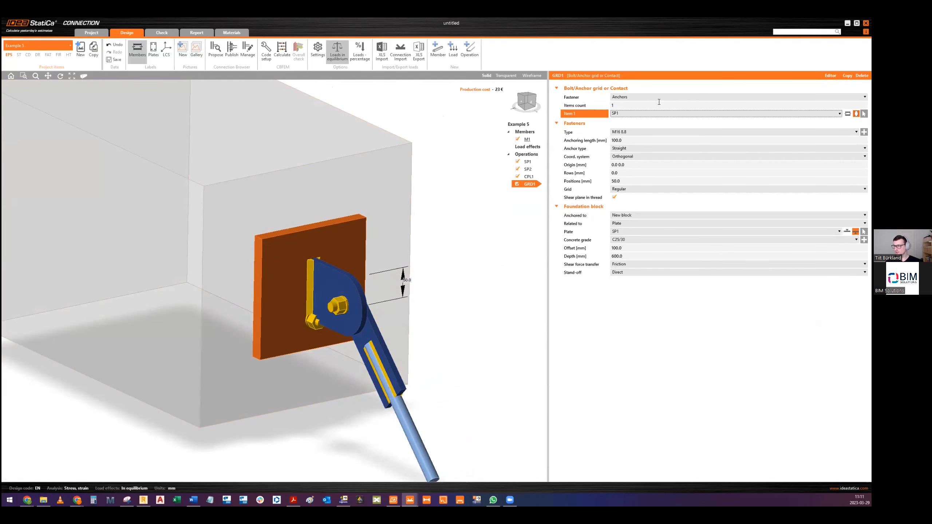
left_click(634, 111)
left_click(634, 112)
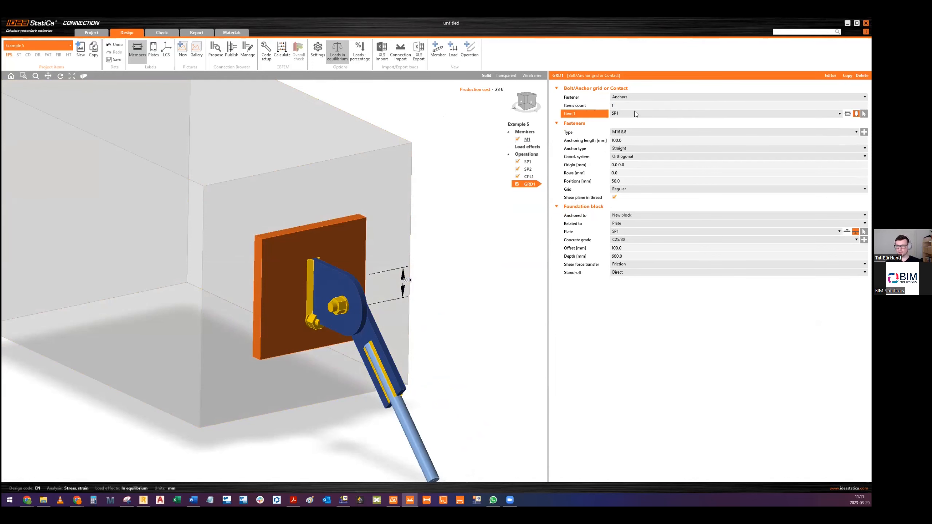
Step: Set the anchoring length of the anchors in the concrete block to 400 mm
middle_click_drag(319, 249, 313, 234)
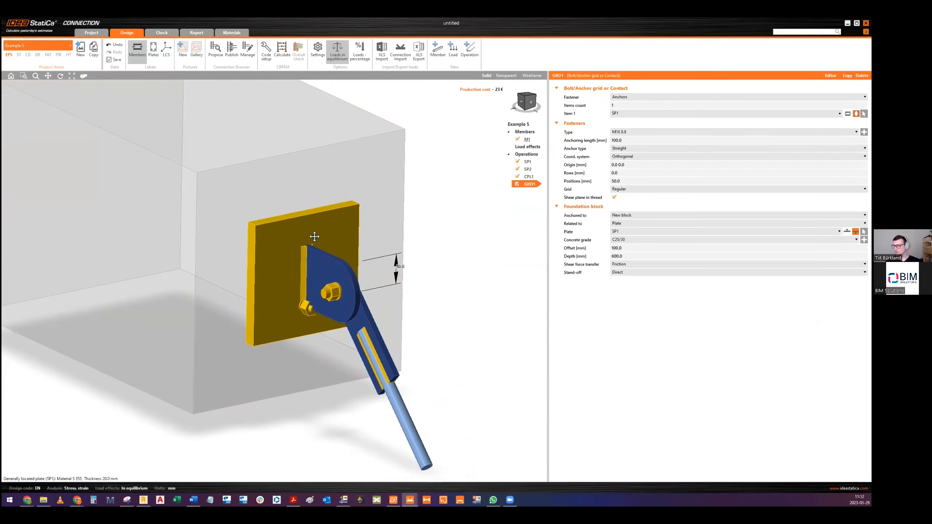
left_click(598, 142)
type("400")
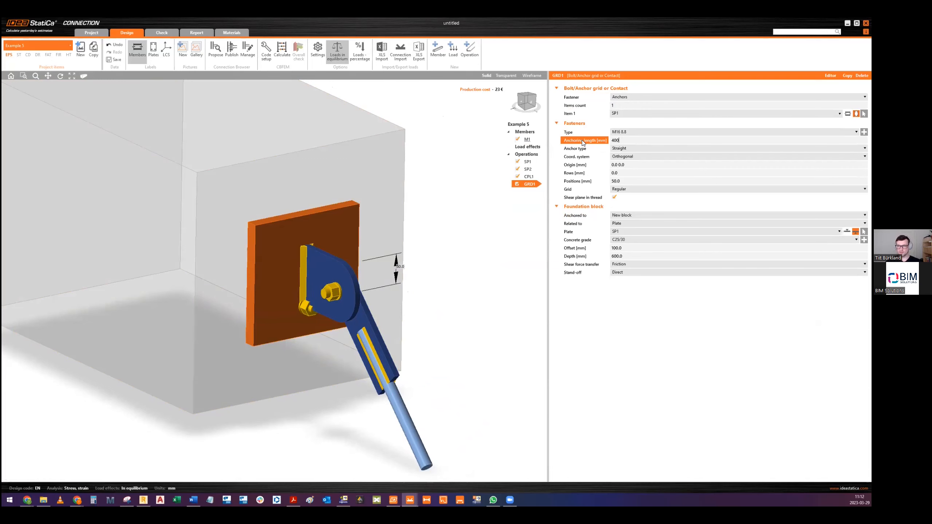
key("Return")
Step: Set both the anchor grid's rows and positions to -60 and 60 mm
right_click_drag(352, 256, 301, 254)
left_click(626, 173)
left_click_drag(632, 173, 588, 178)
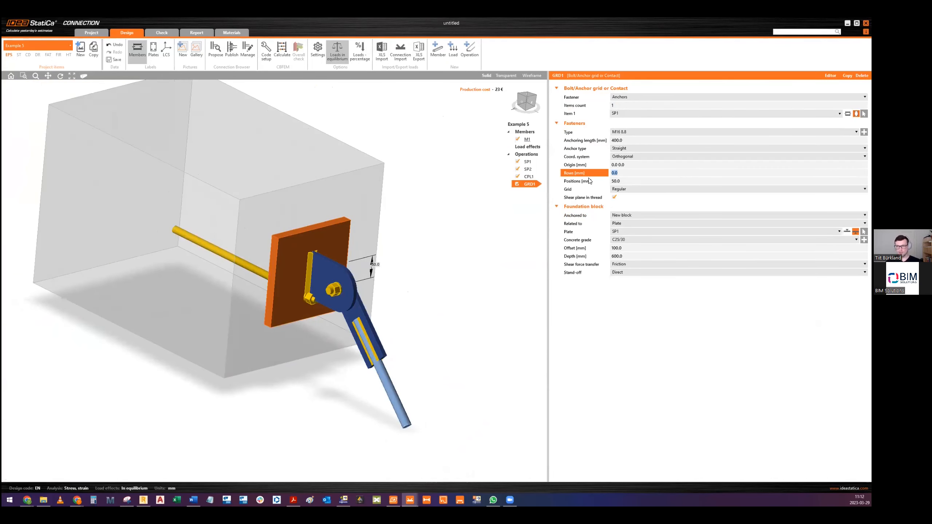
type("-60.0; 60")
key("Tab")
type("-60;60")
key("Tab")
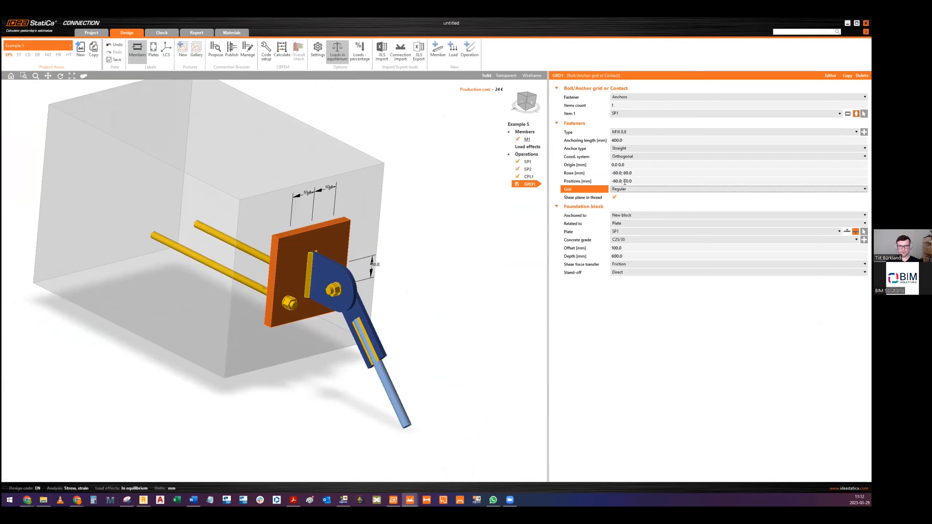
Step: Set the foundation block's shear force transfer to Anchors
middle_click_drag(326, 250, 316, 296)
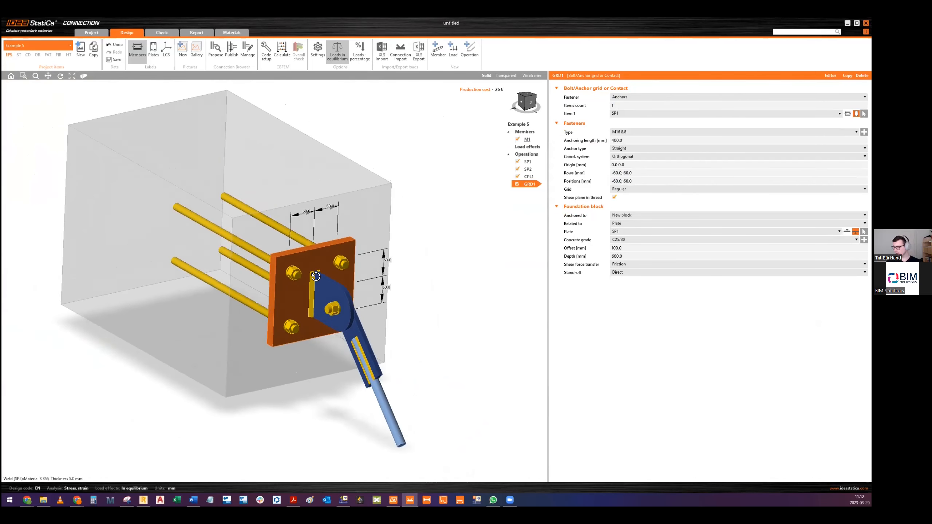
left_click(618, 265)
left_click(619, 281)
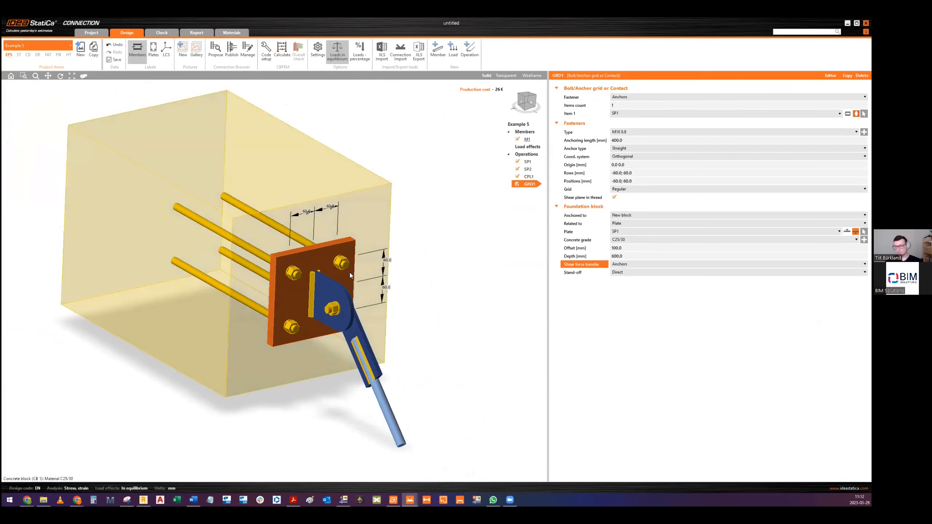
Step: Set the concrete breakout resistance check to None in the code and calculation settings
middle_click_drag(328, 239, 349, 228)
left_click(266, 50)
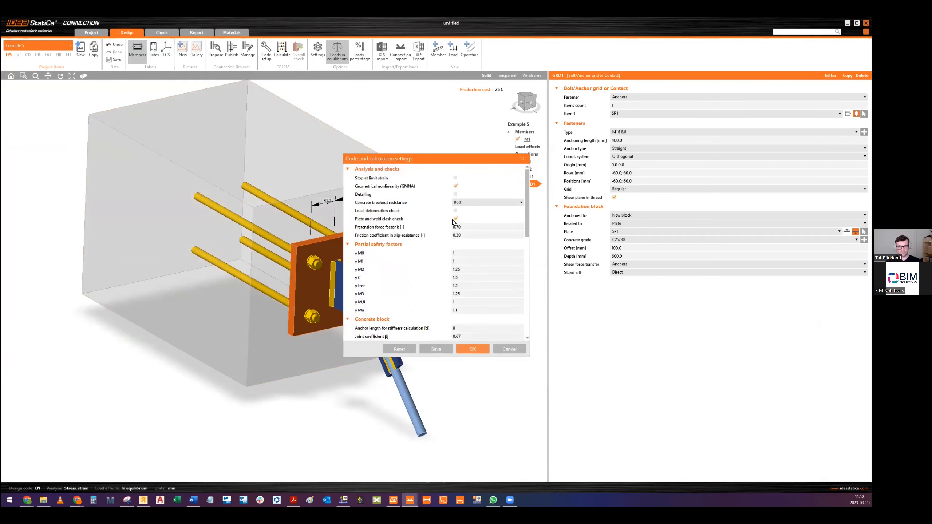
left_click(455, 203)
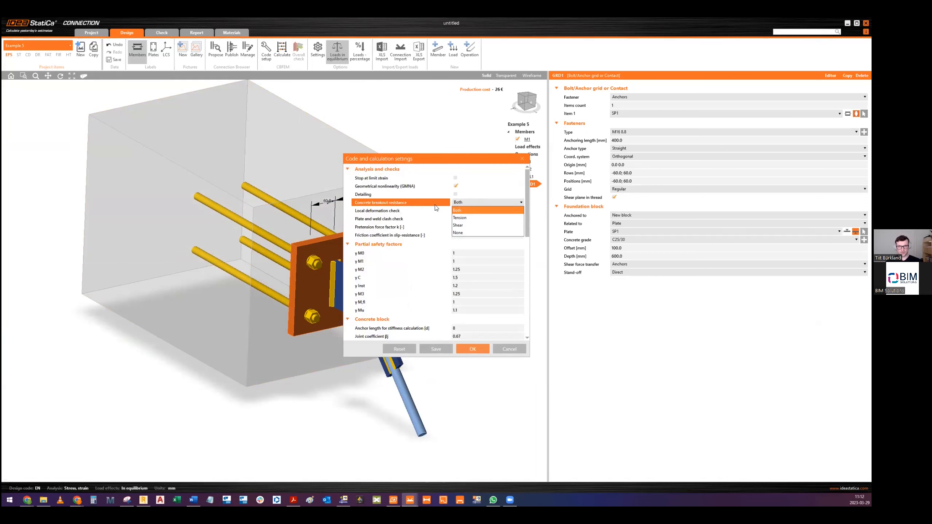
left_click(462, 231)
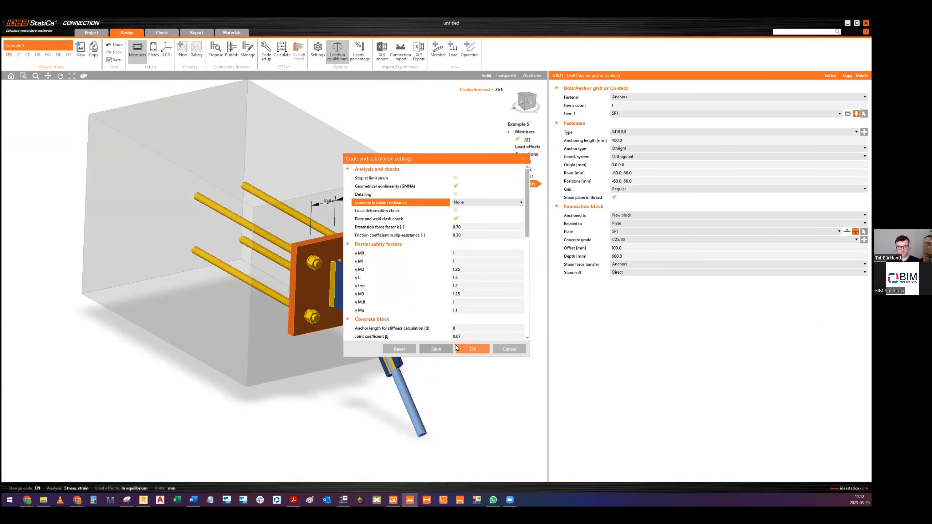
left_click(471, 349)
Step: Add a load effect with an axial force N of 50 kN on member M1 and calculate the connection
middle_click_drag(335, 236, 322, 259)
left_click(282, 52)
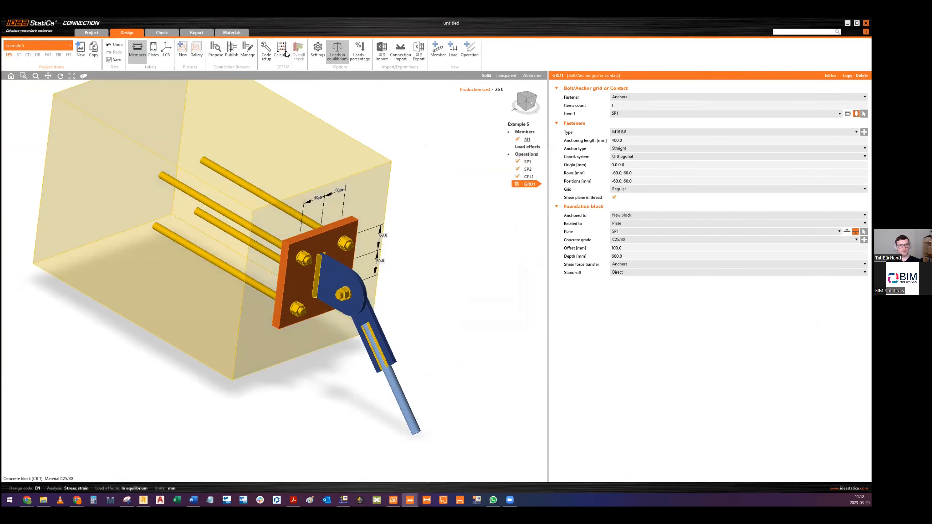
right_click(518, 147)
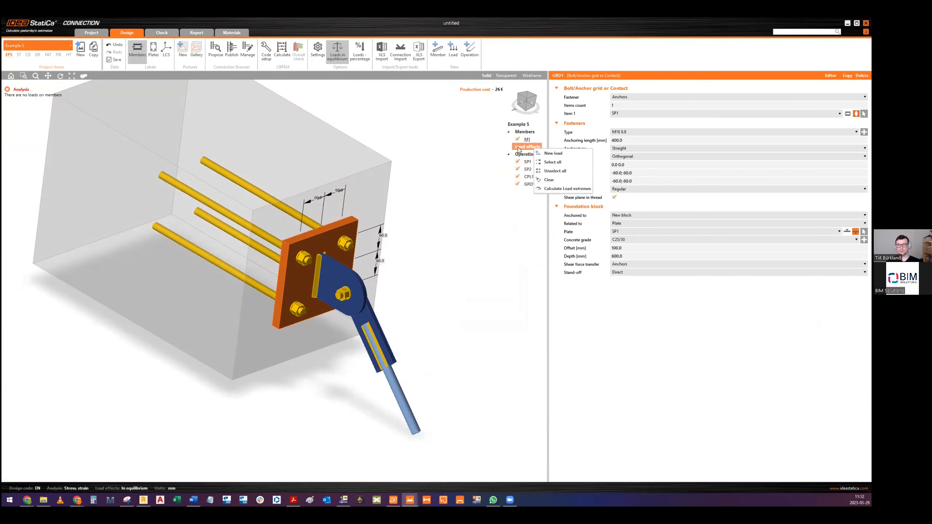
left_click(551, 155)
left_click(599, 108)
type("50")
key("Tab")
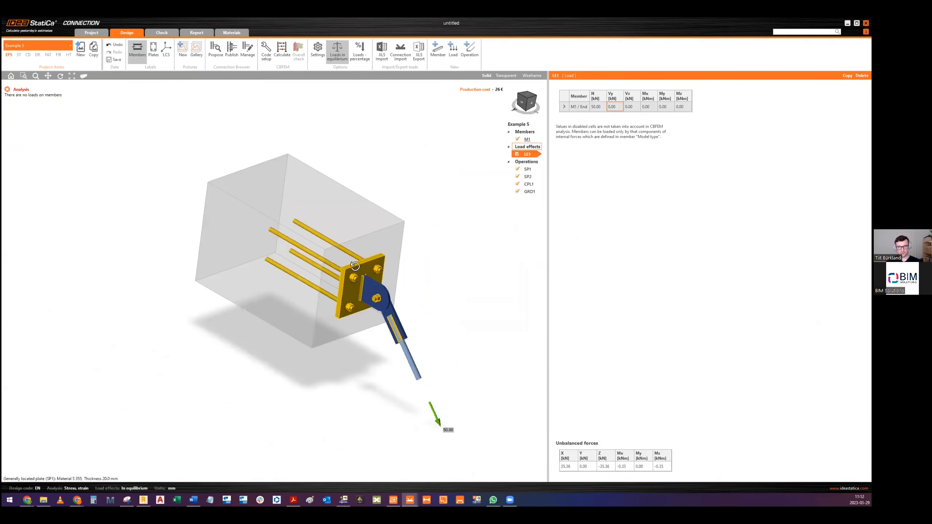
left_click(286, 51)
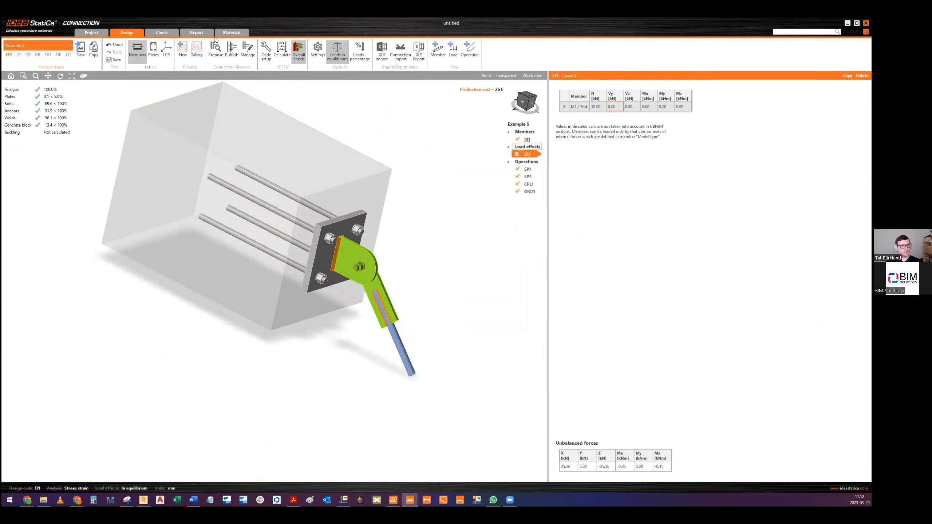
Step: Display the concrete check and the stress in concrete under the base plate in the check results
left_click(164, 33)
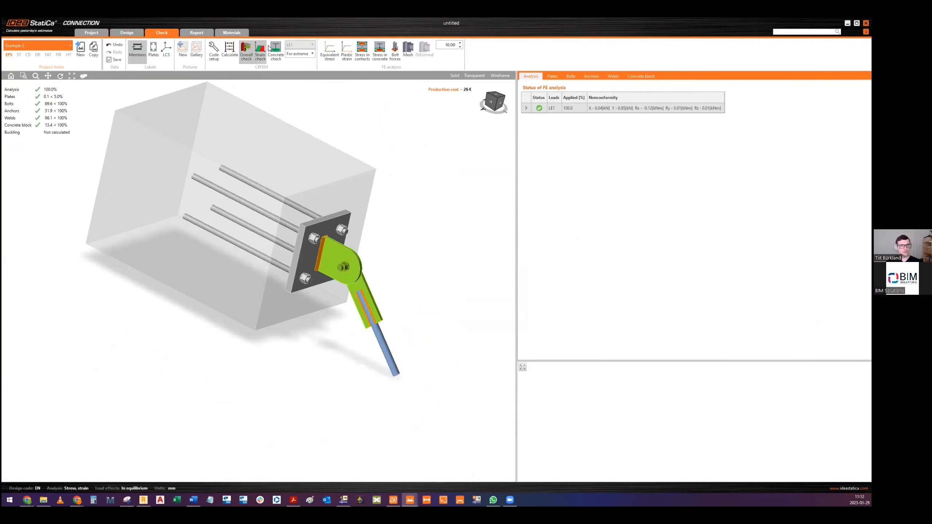
left_click(275, 49)
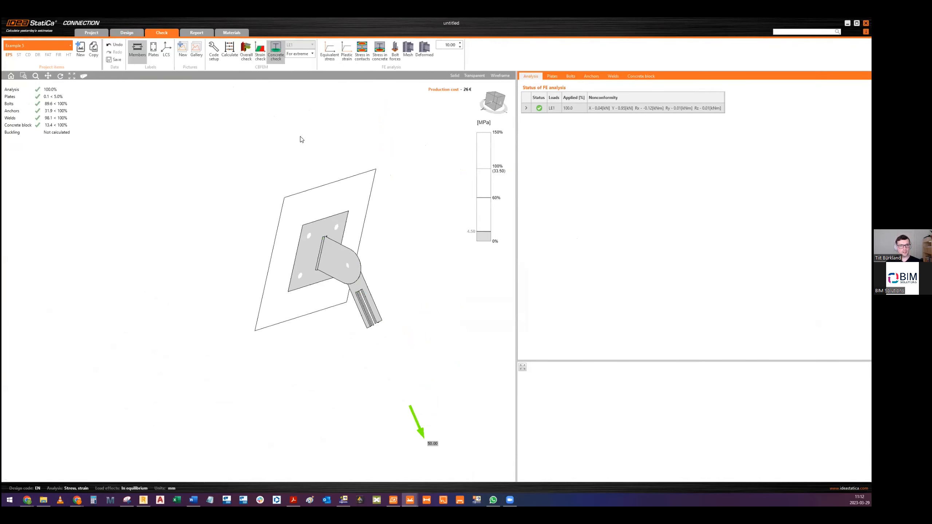
middle_click_drag(324, 185, 305, 208)
left_click(380, 47)
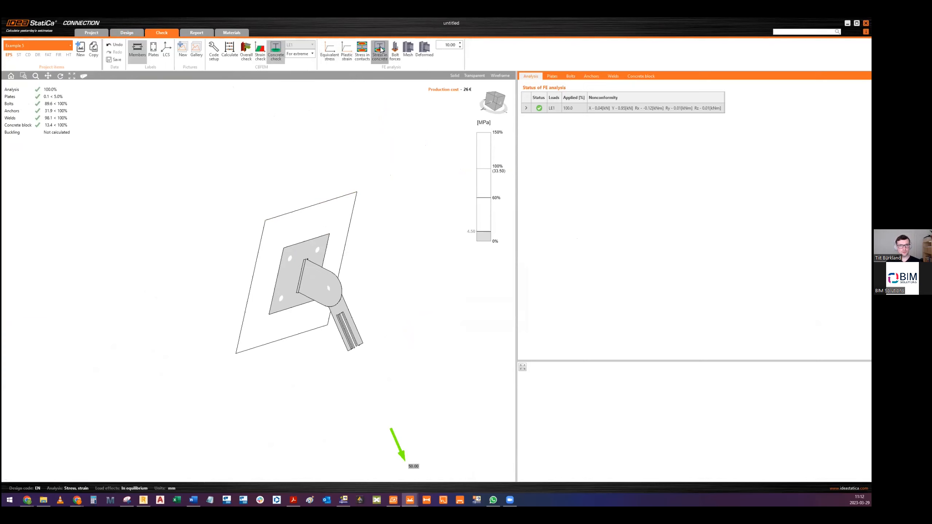
right_click_drag(286, 302, 308, 275)
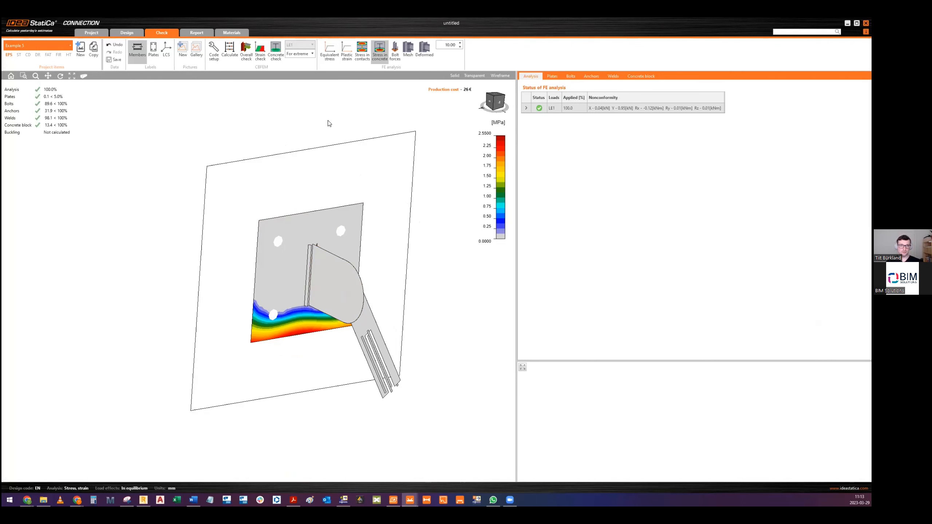
Step: Display equivalent stress with the mesh on the deformed model and examine the plates' deformation from above
left_click(329, 50)
left_click(408, 49)
left_click(424, 50)
right_click_drag(336, 289, 311, 327)
scroll(311, 327, "down", 2)
left_click(495, 93)
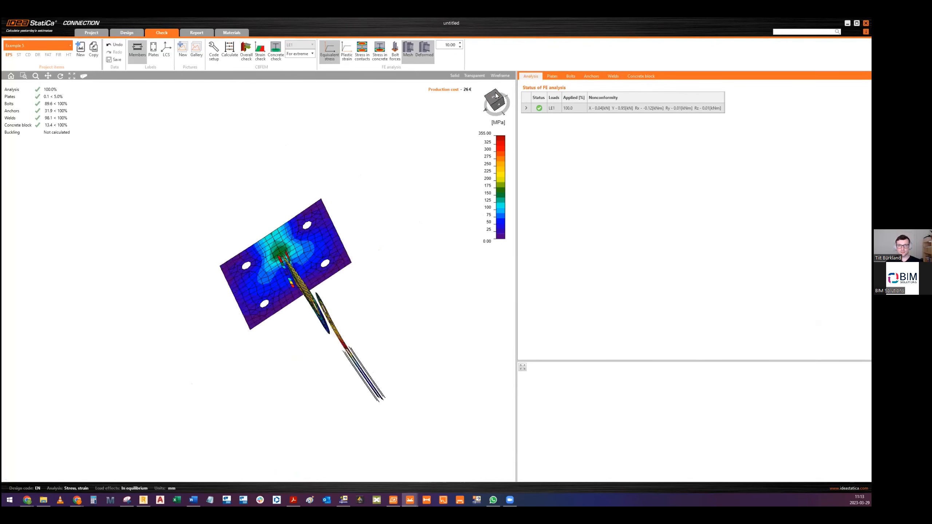
scroll(327, 251, "up", 3)
scroll(327, 251, "down", 3)
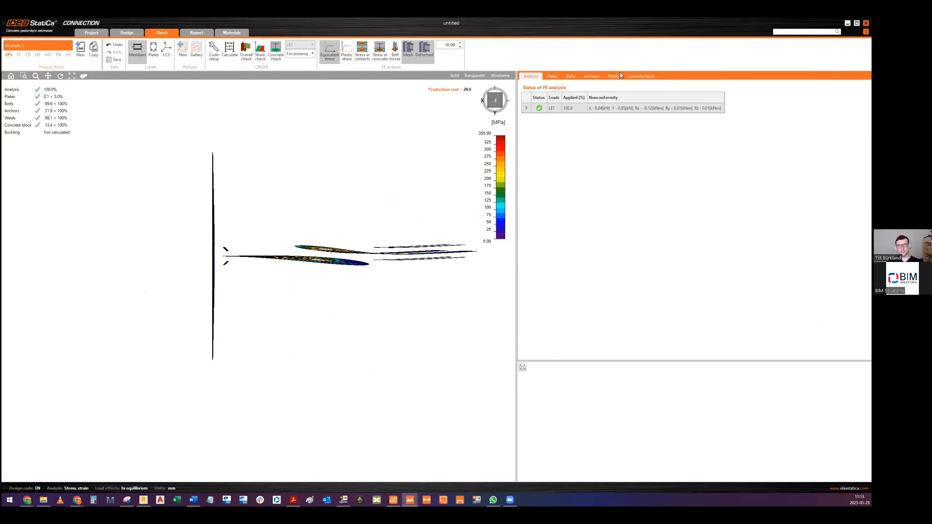
Step: Open the bolt check results and show the bolt forces on the model
left_click(570, 77)
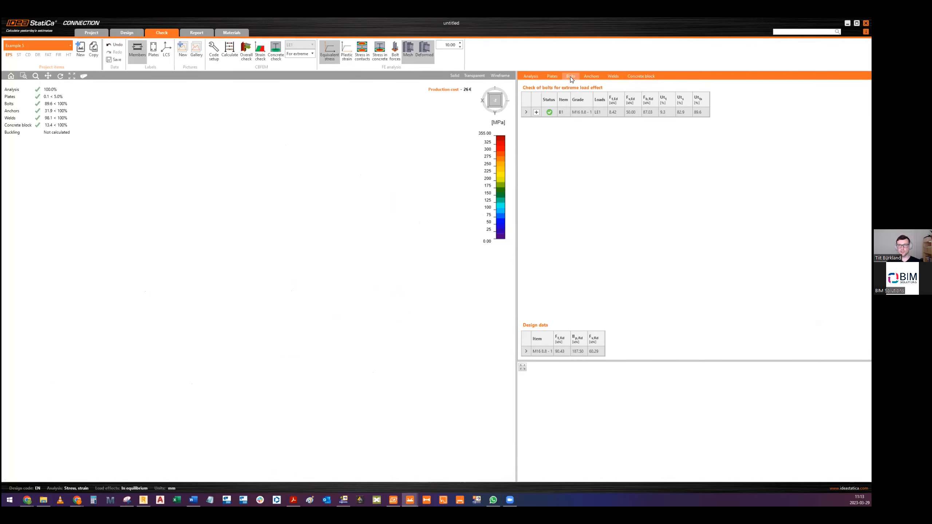
left_click(395, 53)
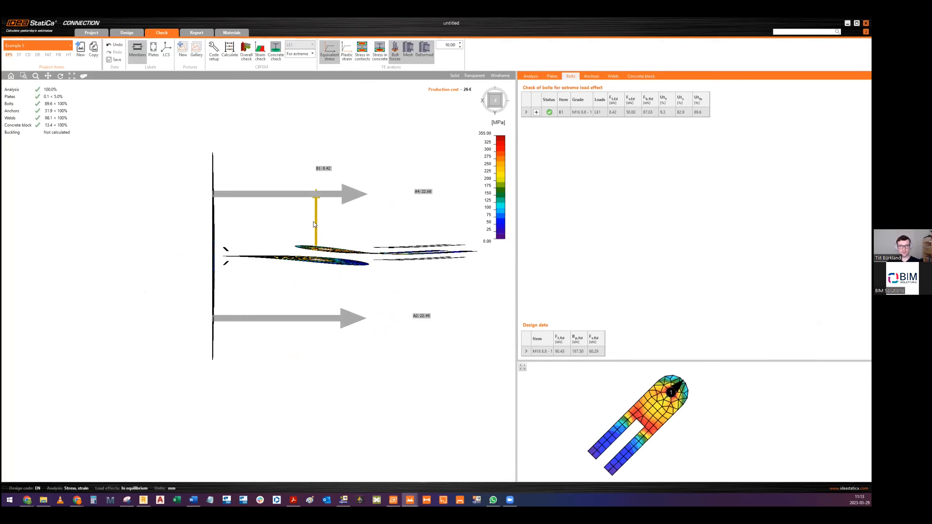
Step: Expand the detailed check of bolt B1 and read through its resistance, utilization and interaction formulas in the enlarged preview
scroll(316, 206, "up", 2)
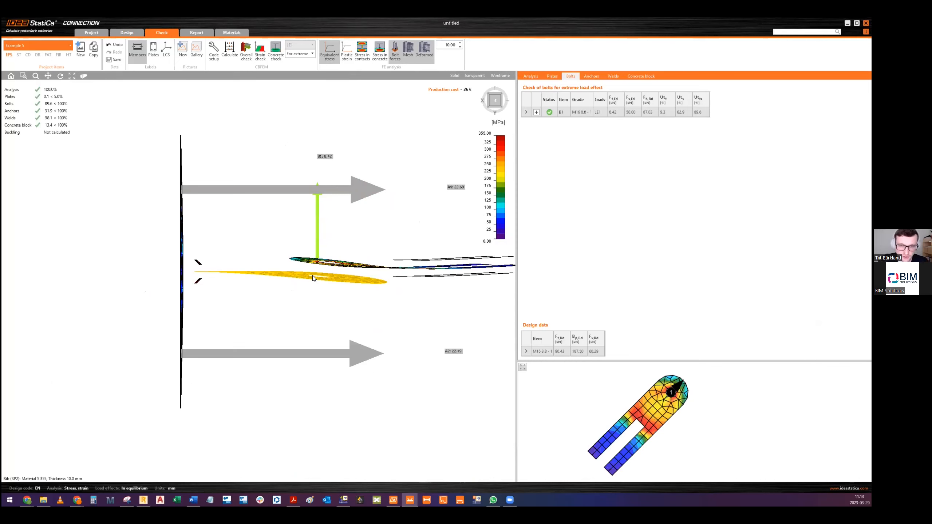
middle_click_drag(350, 266, 311, 260)
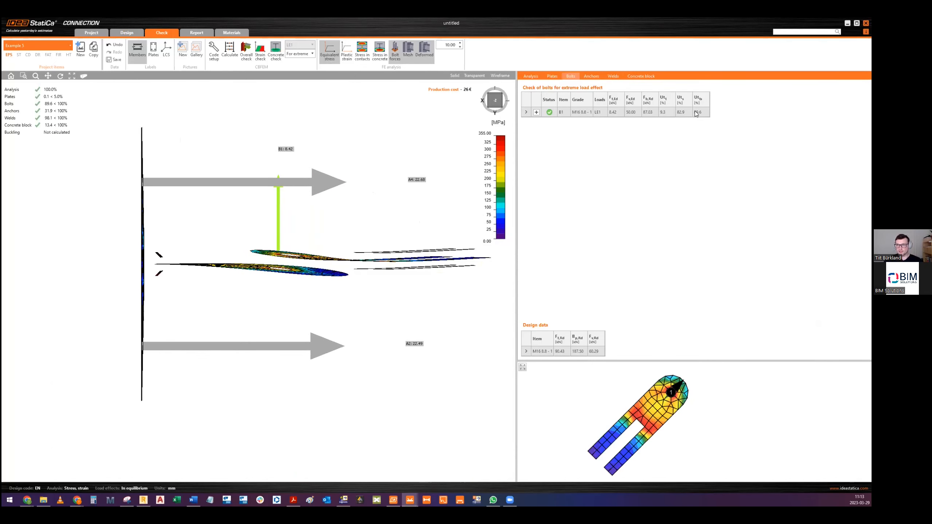
left_click(536, 112)
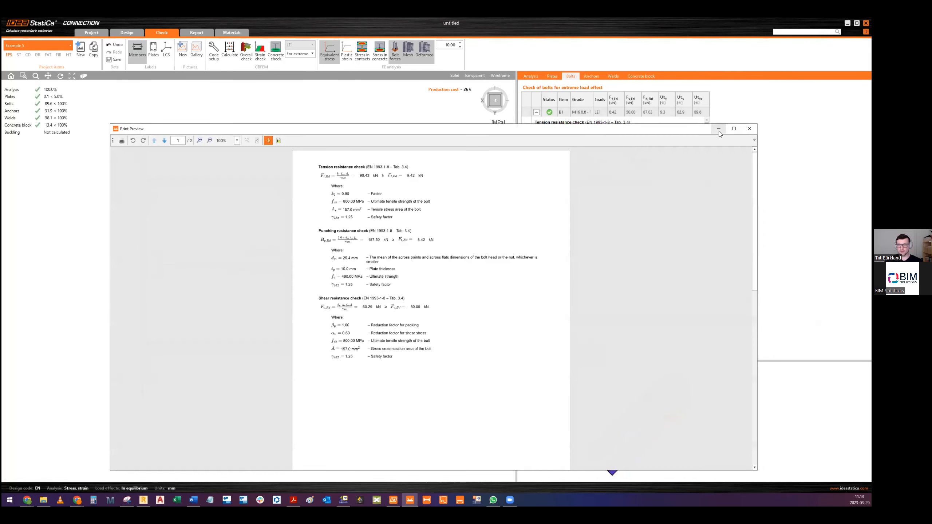
left_click(734, 130)
scroll(363, 144, "down", 3)
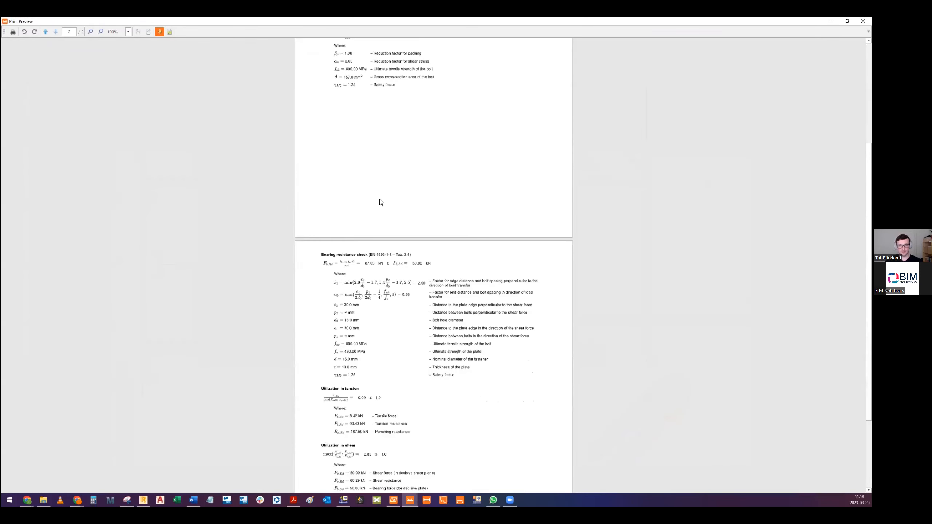
scroll(359, 246, "down", 4)
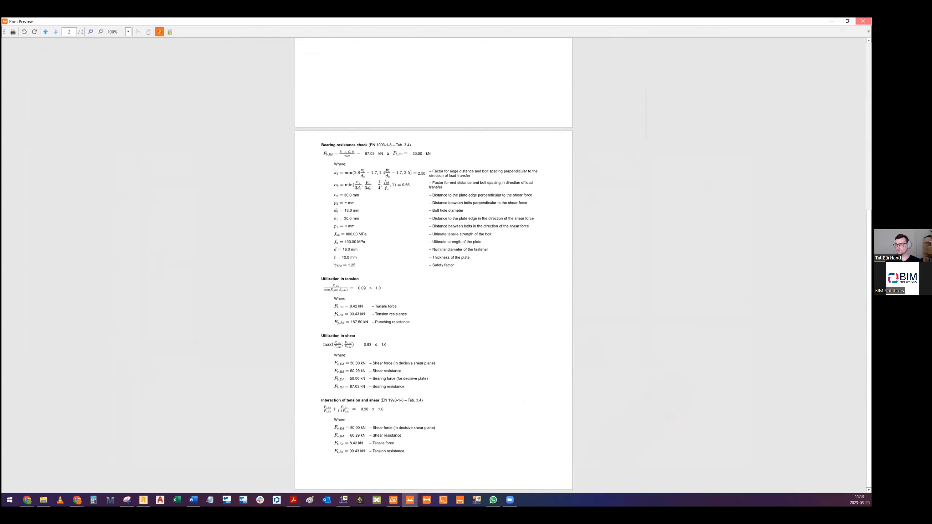
left_click(863, 21)
Step: Display the FE analysis status for LE1 with its nonconformity and examine the deformed stress model in an oblique view
left_click(531, 76)
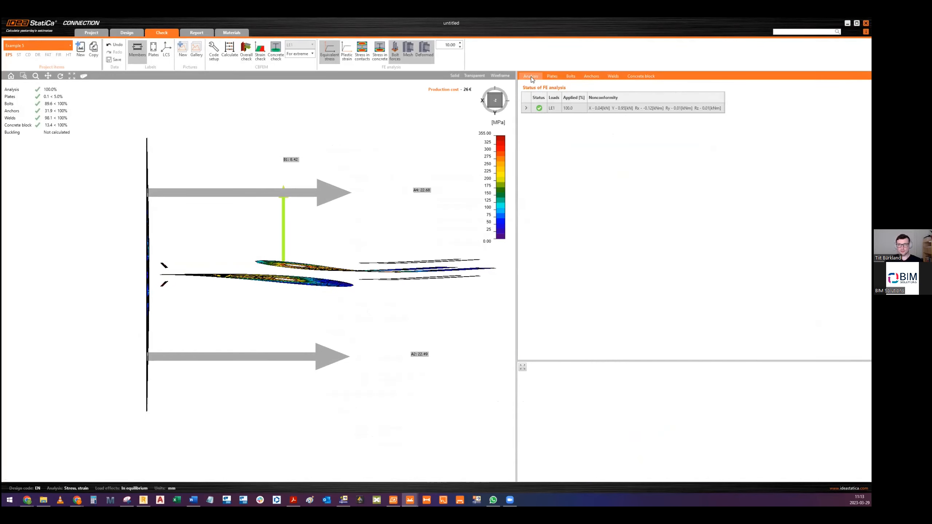
left_click(596, 96)
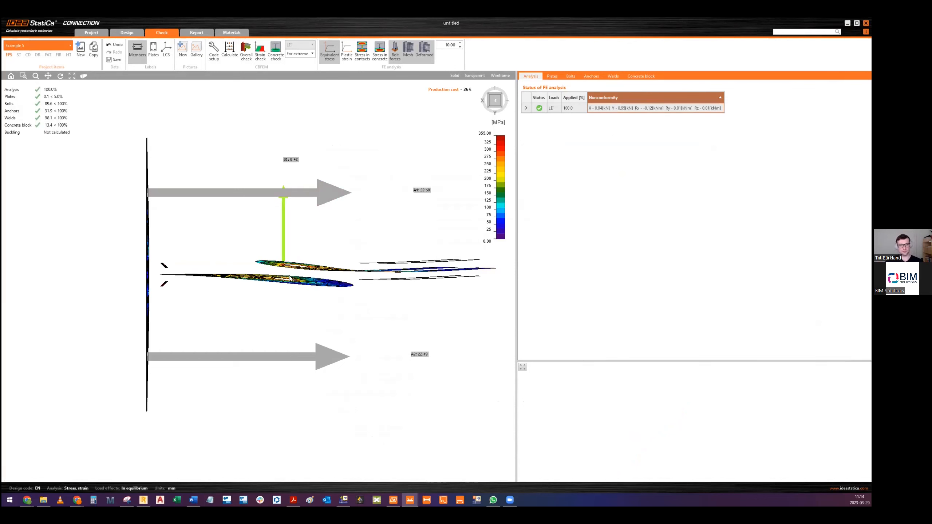
middle_click_drag(348, 263, 329, 252)
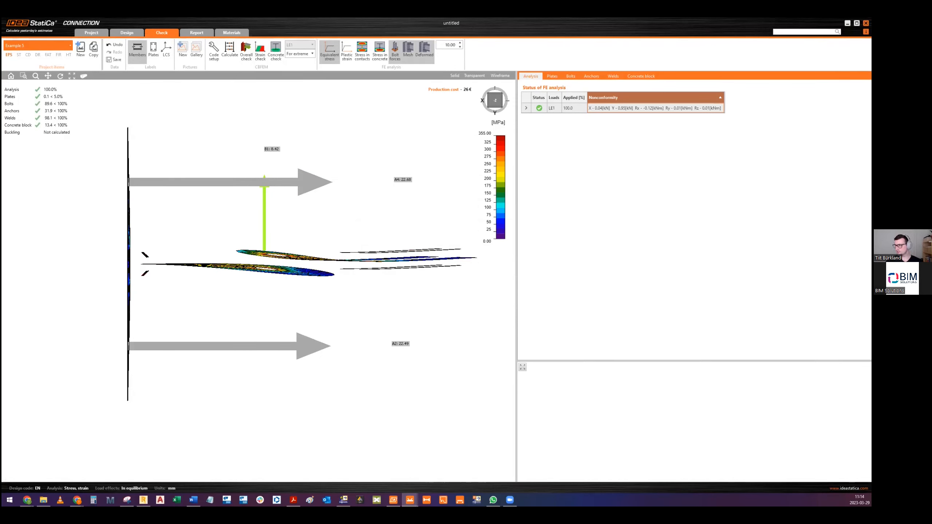
middle_click_drag(295, 237, 288, 186)
scroll(289, 186, "down", 2)
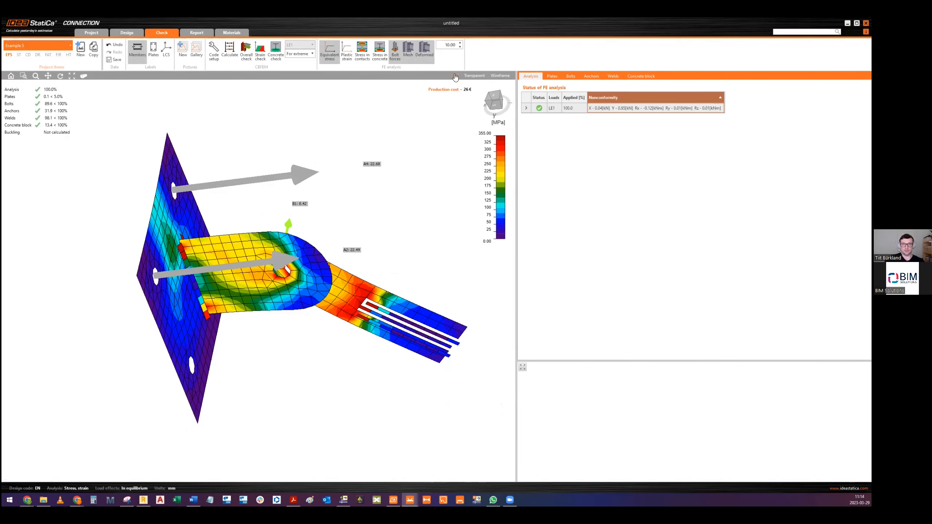
Step: Return to the solid design model and look through the available manufacturing operations without adding one
left_click(455, 76)
left_click(125, 33)
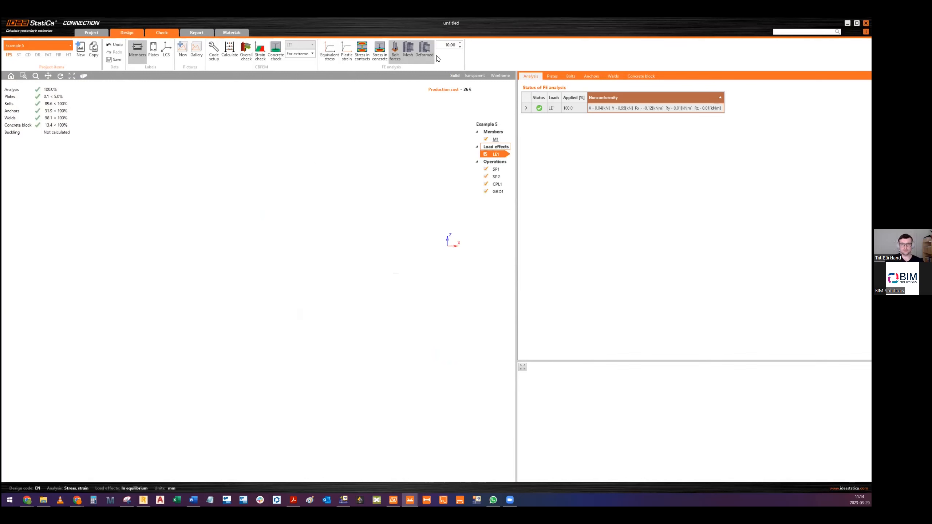
left_click(470, 49)
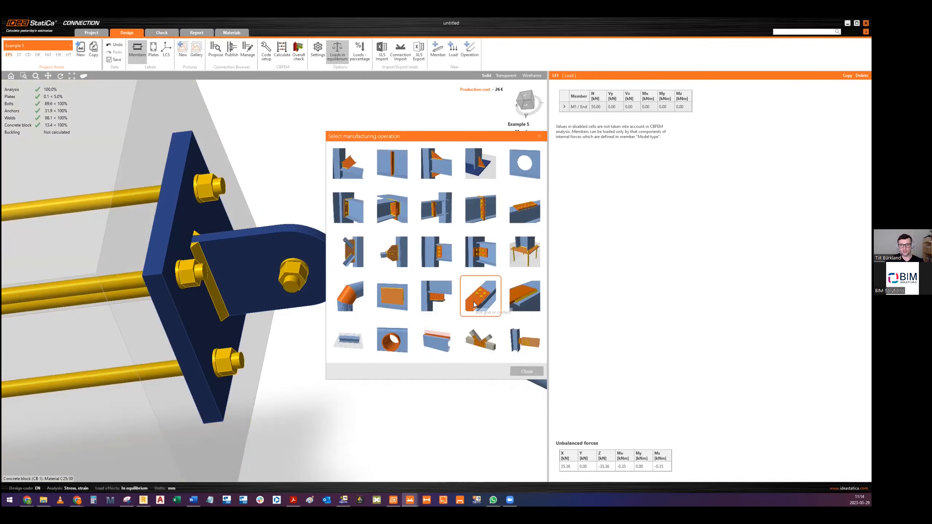
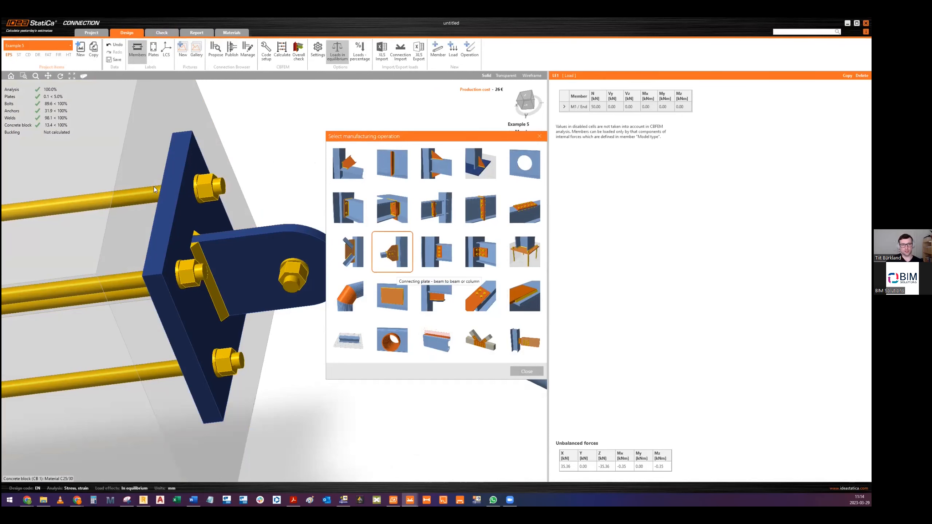
left_click(526, 371)
Step: Open the properties of base plate SP1 and examine the plate, its anchors and the concrete block from several angles
right_click_drag(288, 260, 361, 209)
scroll(268, 258, "up", 2)
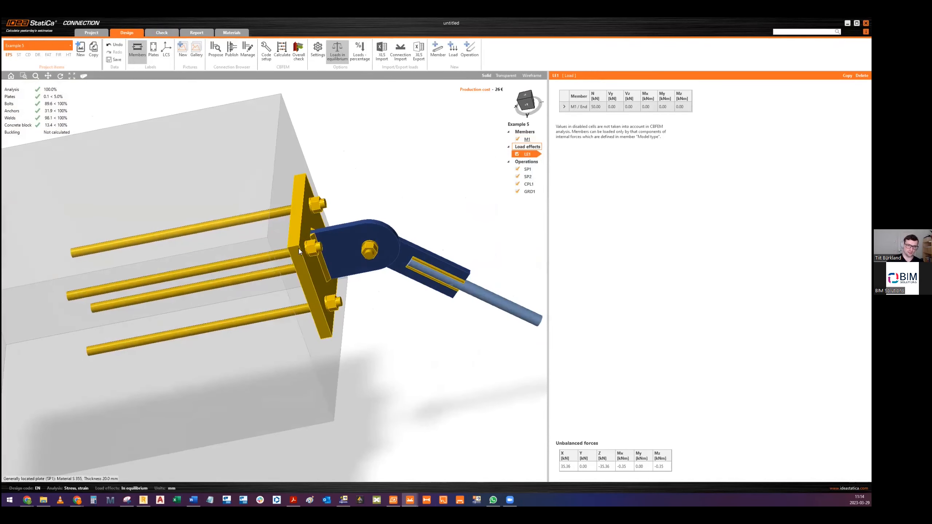
left_click(292, 250)
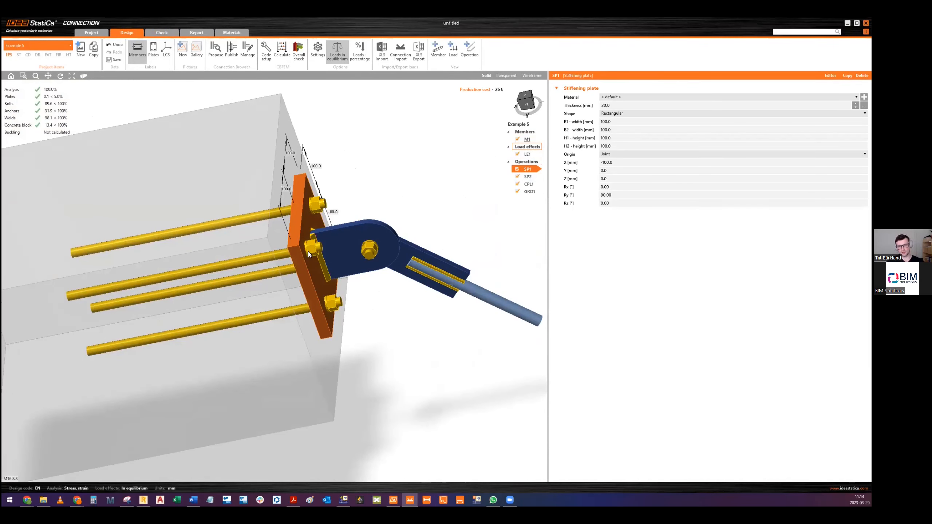
mouse_move(308, 252)
right_mouse_down()
mouse_move(308, 265)
mouse_move(271, 243)
mouse_move(308, 243)
mouse_move(301, 254)
right_mouse_up()
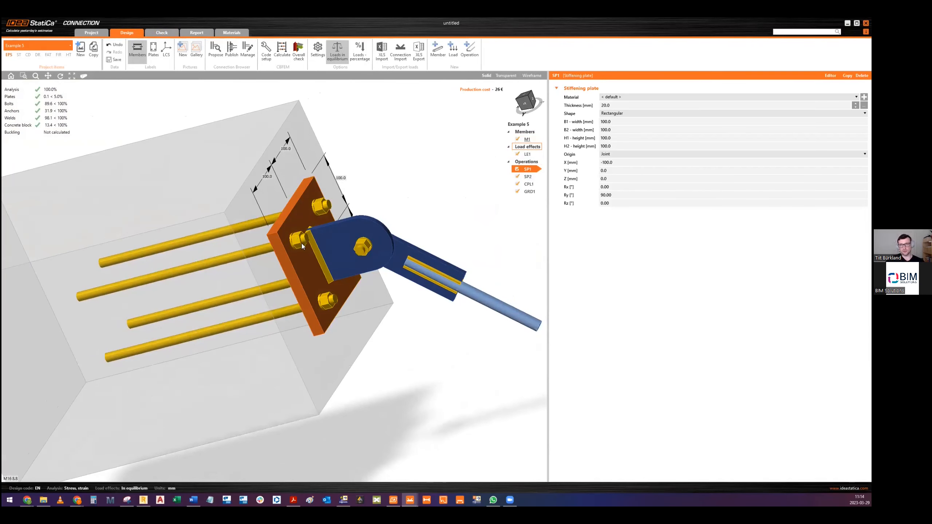
left_click(650, 96)
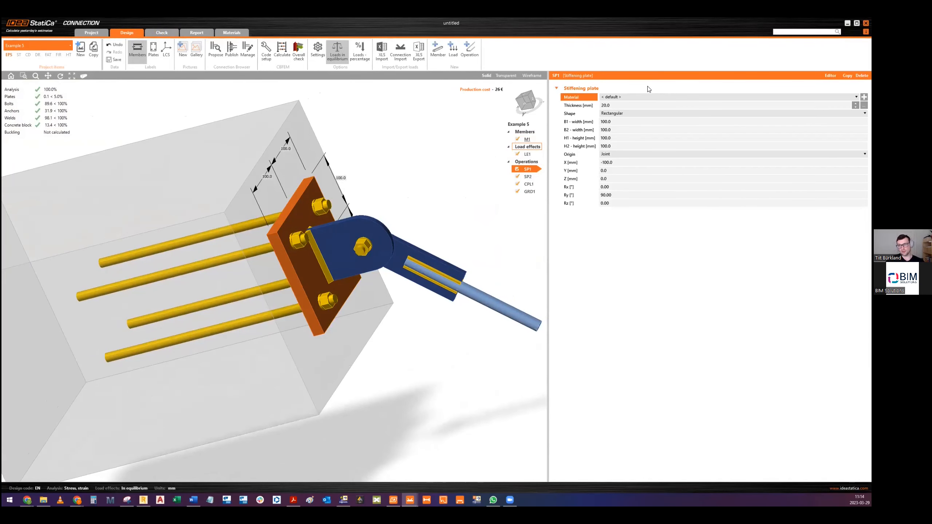
left_click(648, 84)
left_click(648, 84)
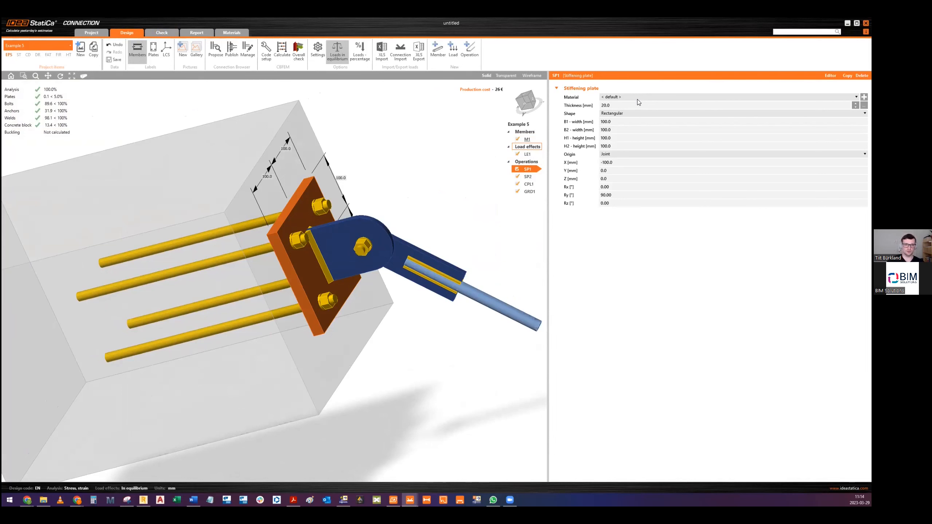
right_click_drag(391, 235, 394, 271)
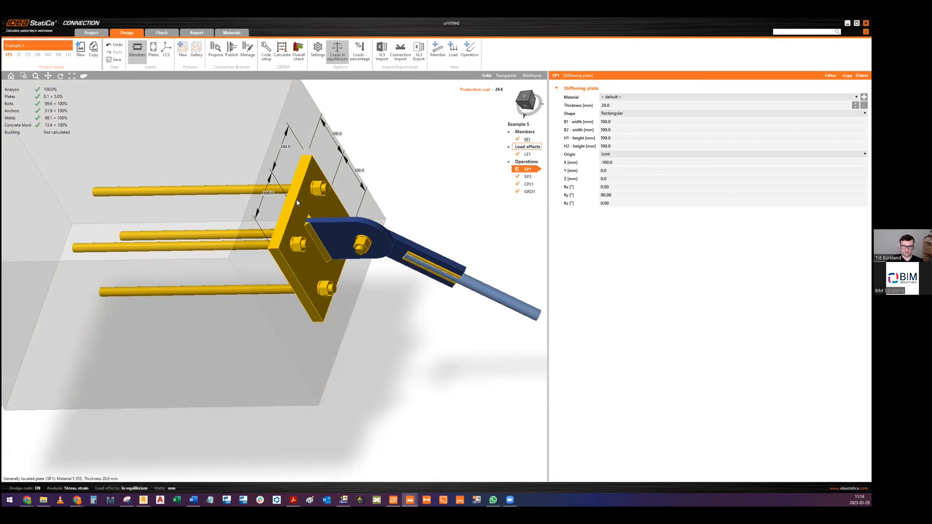
right_click_drag(292, 220, 334, 248)
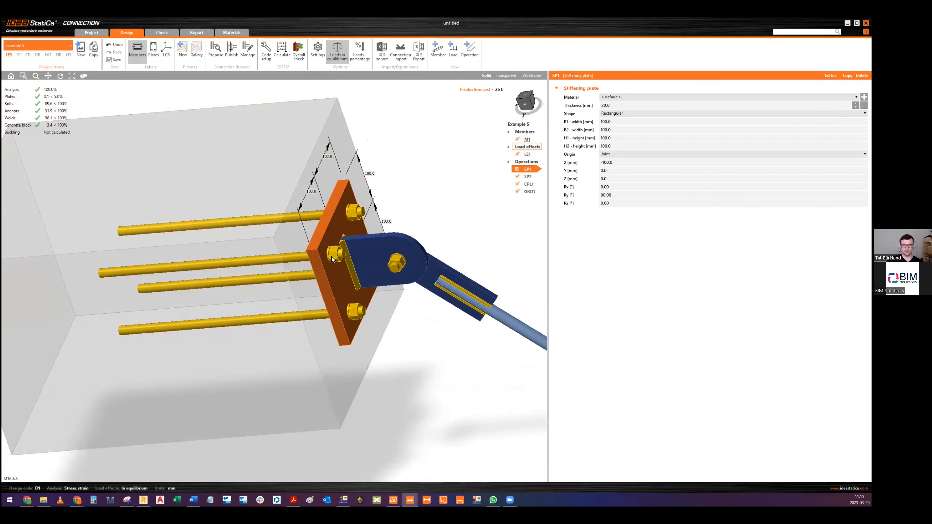
right_click_drag(330, 259, 377, 273)
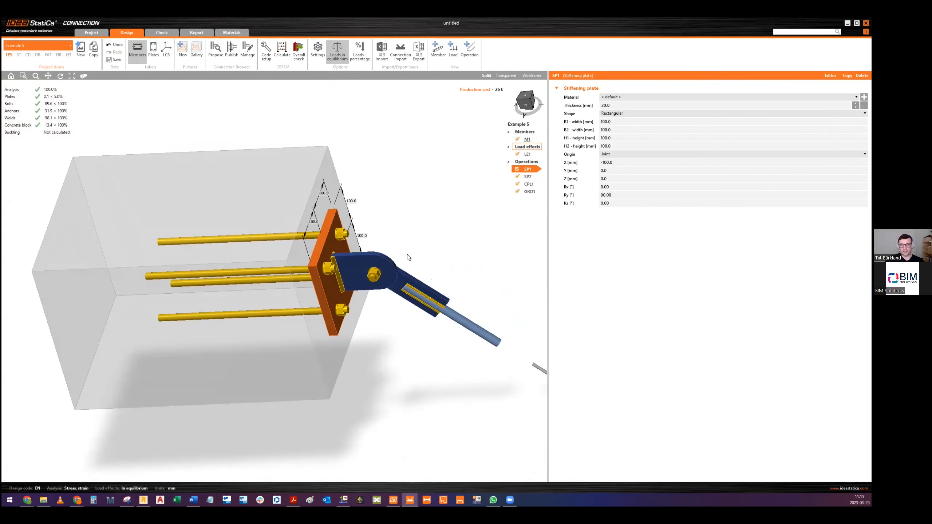
middle_click_drag(408, 258, 340, 269)
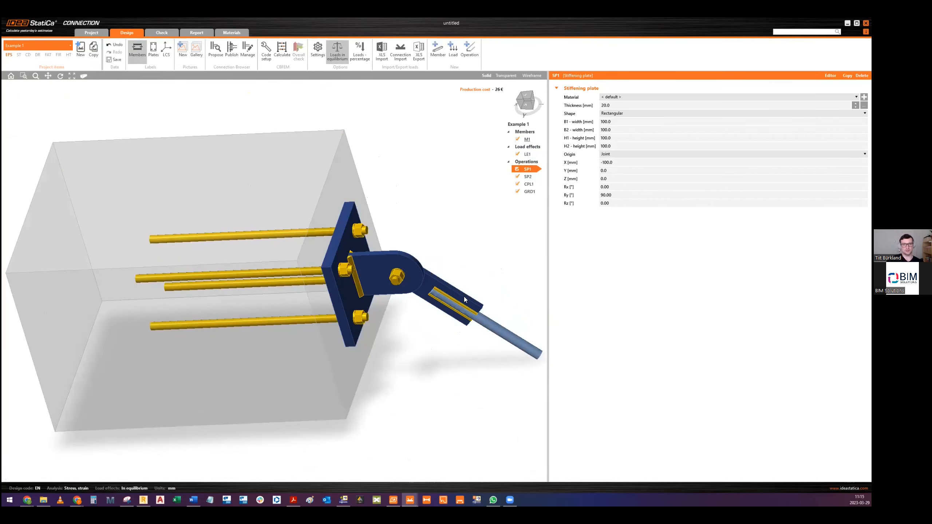
Step: Offset the rib plate SP2 on the base plate by setting its Y position to -10 mm
middle_click_drag(482, 293, 415, 287)
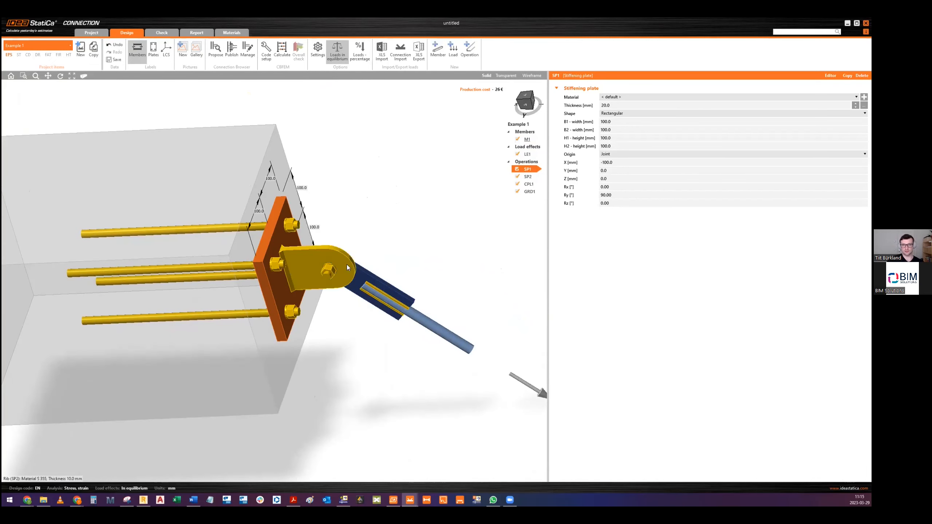
middle_click_drag(346, 264, 296, 281, "ctrl")
scroll(300, 276, "up", 5)
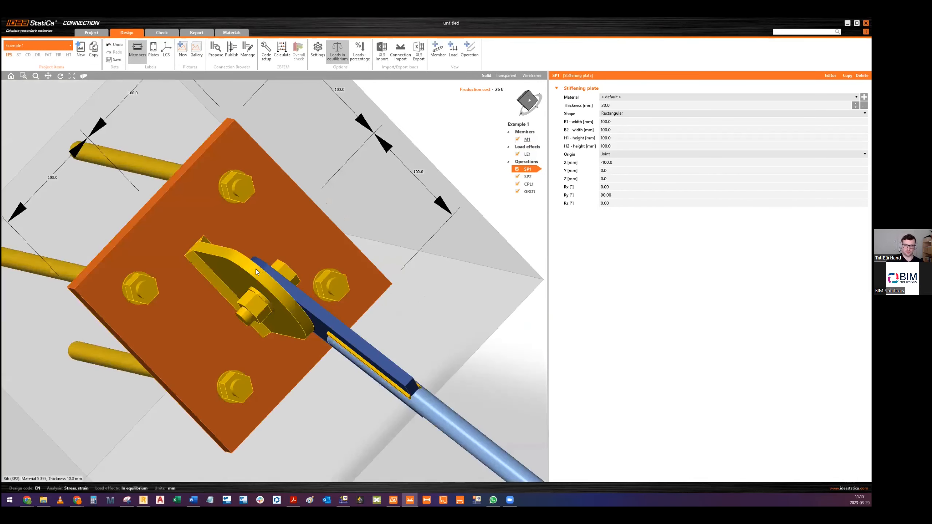
left_click(279, 275)
scroll(257, 260, "down", 3)
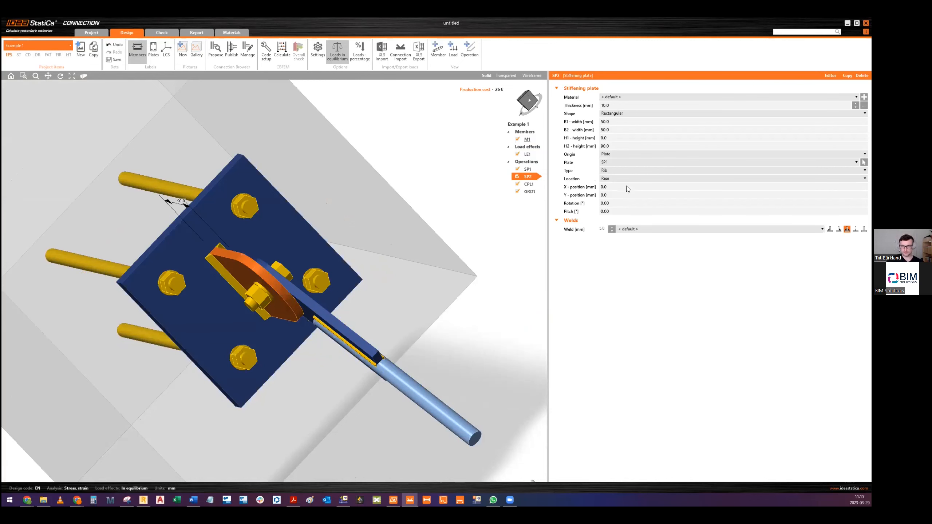
left_click(611, 195)
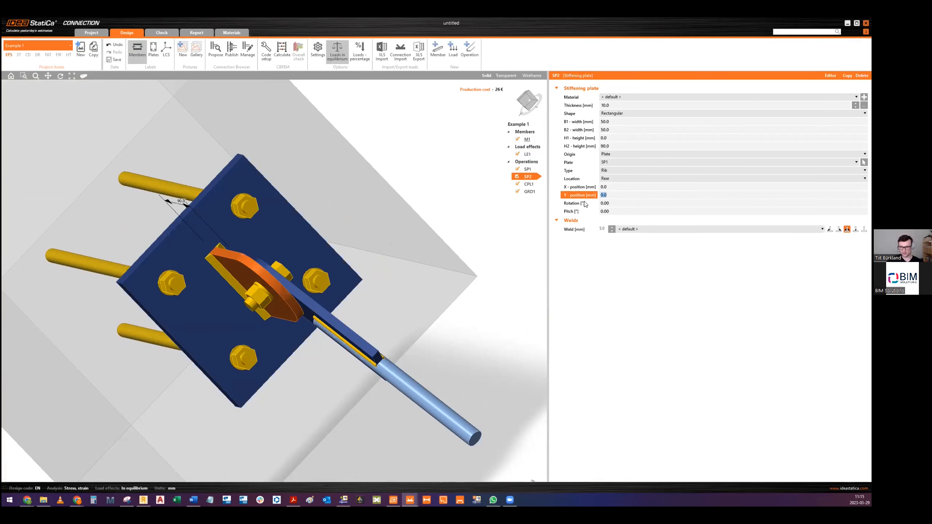
type("-10")
key("Return")
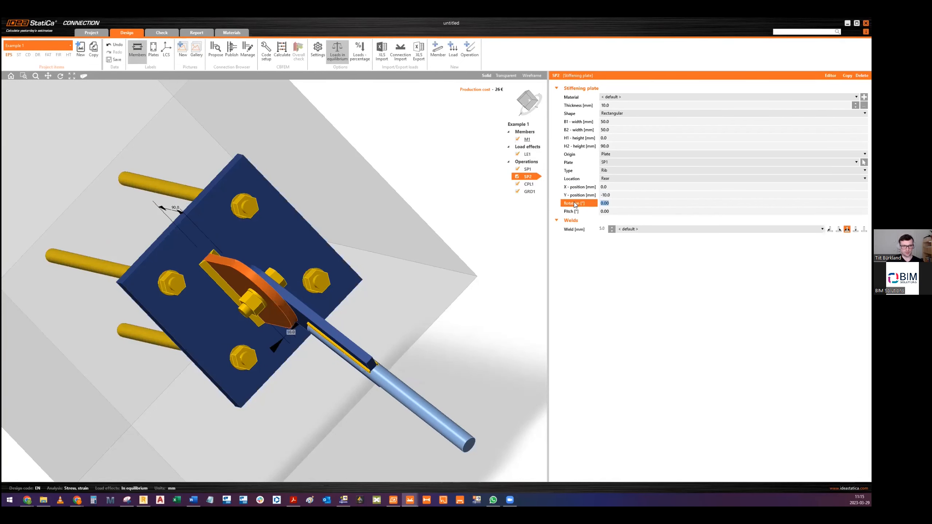
Step: Copy the rib plate SP2 and set the Y position of the copy SP3 to 10 mm
right_click(534, 179)
left_click(540, 182)
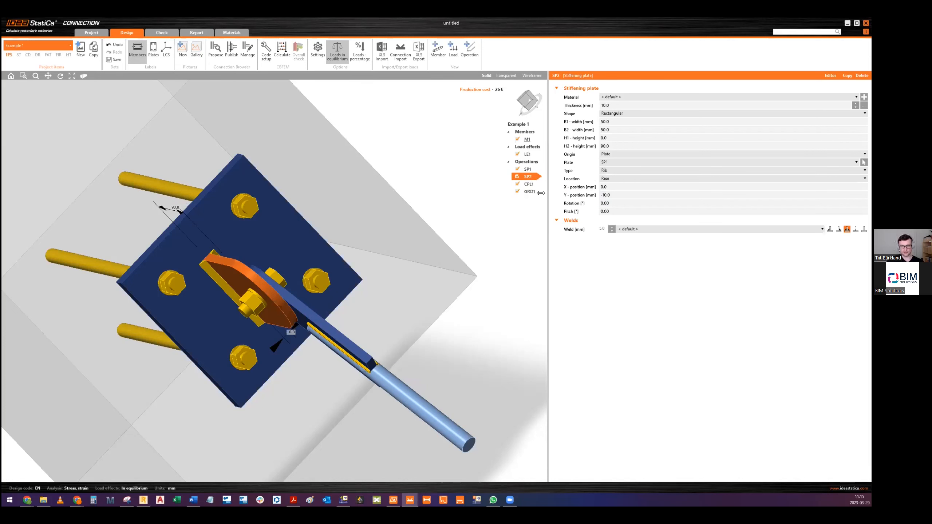
left_click(613, 195)
type("10")
key("Tab")
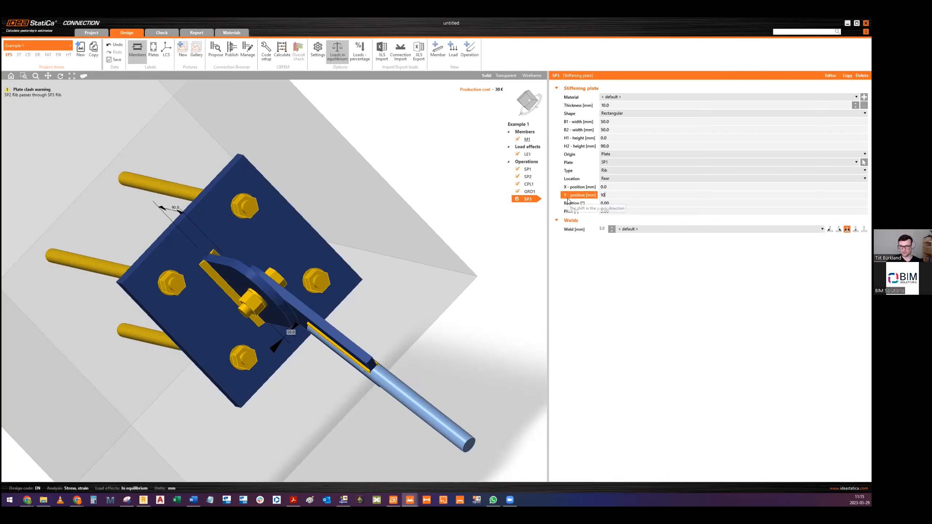
Step: Change the welds of ribs SP3 and SP2 to one-sided fillets placed only on the outer faces of the two ribs
right_click_drag(251, 294, 225, 288)
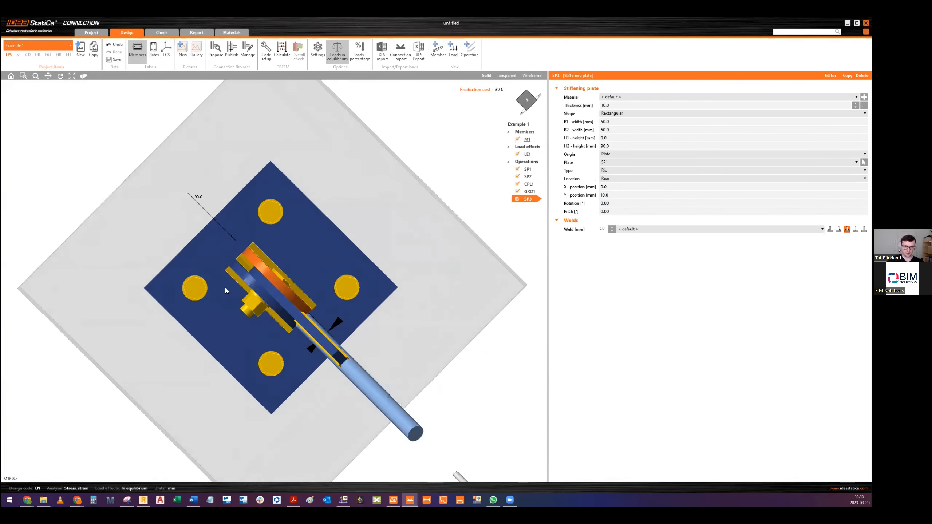
scroll(276, 294, "up", 2)
scroll(279, 295, "down", 1)
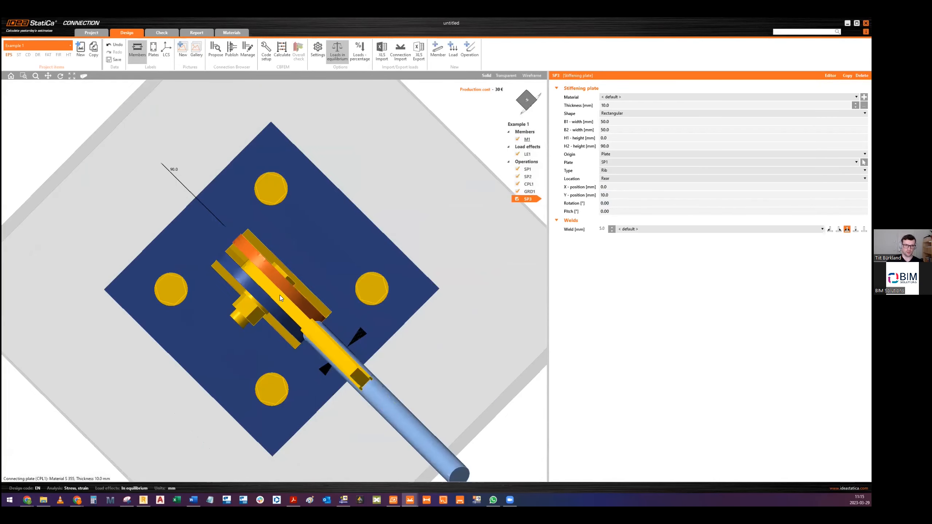
right_click_drag(311, 296, 198, 251)
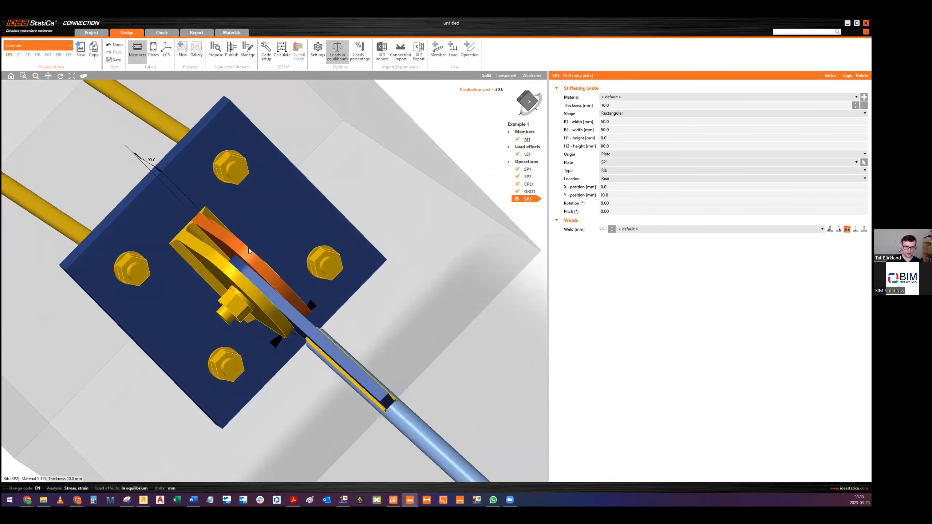
left_click(838, 229)
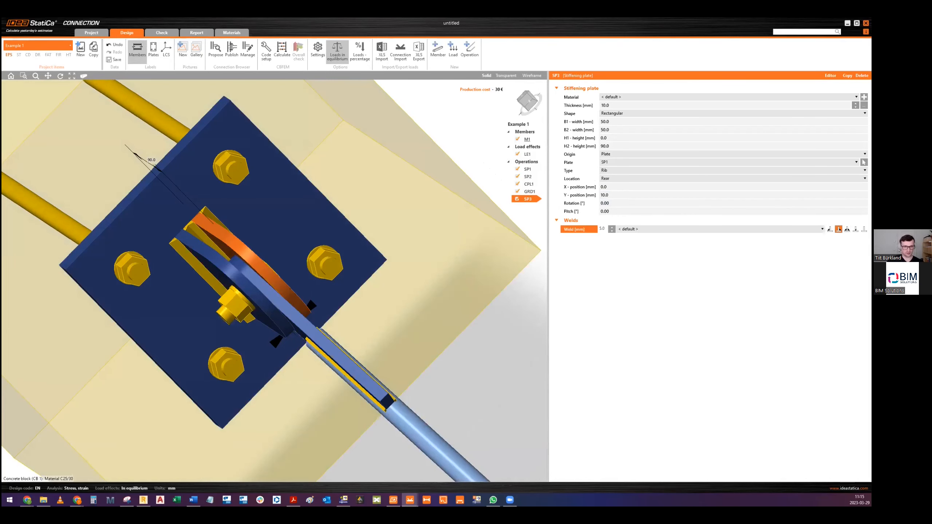
left_click(829, 229)
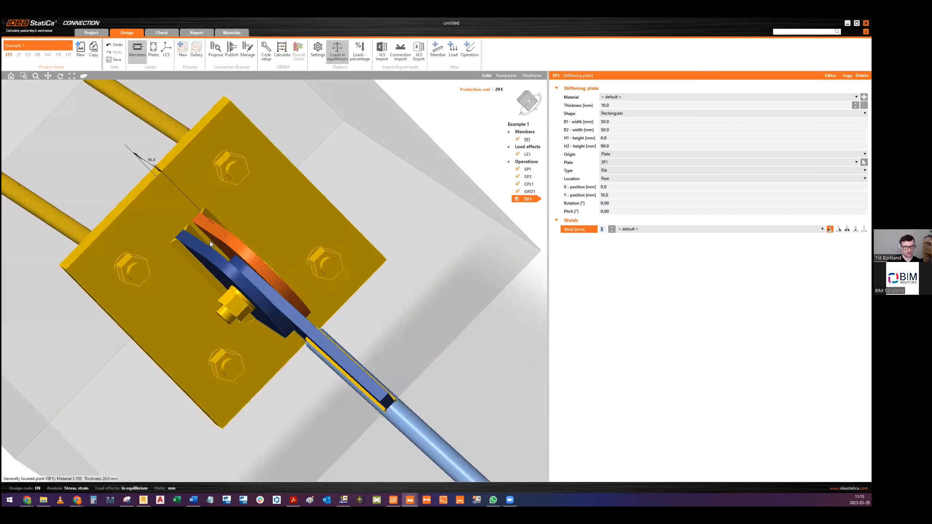
left_click(171, 245)
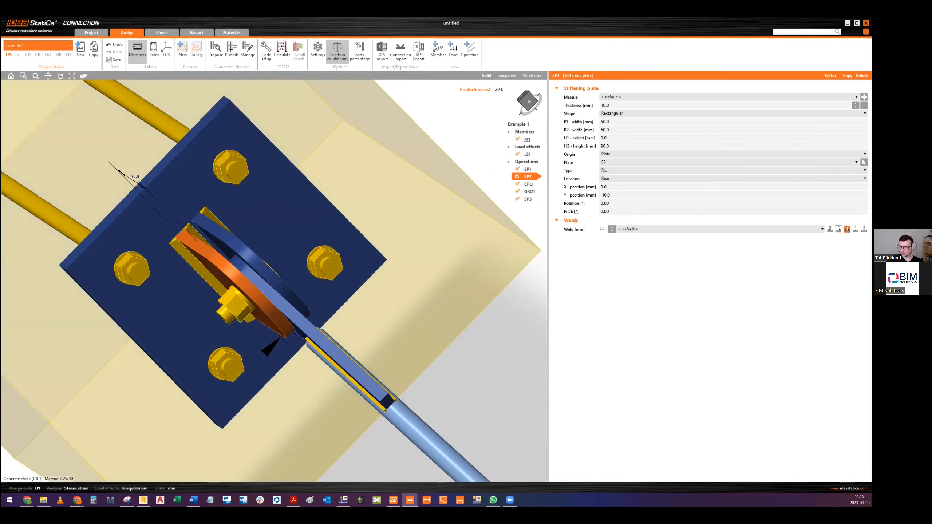
middle_click_drag(281, 305, 260, 283)
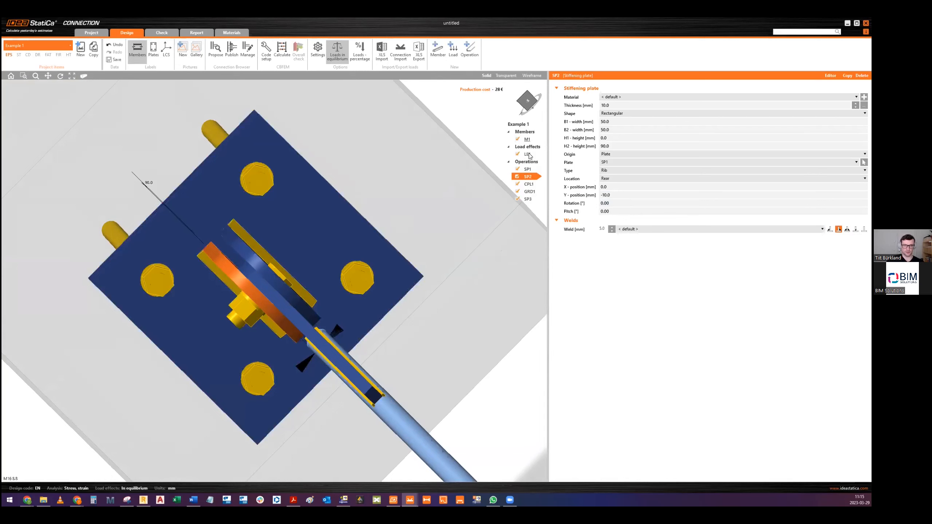
Step: Switch the model to transparent display and examine the two ribs and the bolt passing through them
left_click(506, 75)
scroll(246, 286, "up", 3)
middle_click_drag(246, 286, 262, 229)
scroll(312, 257, "down", 5)
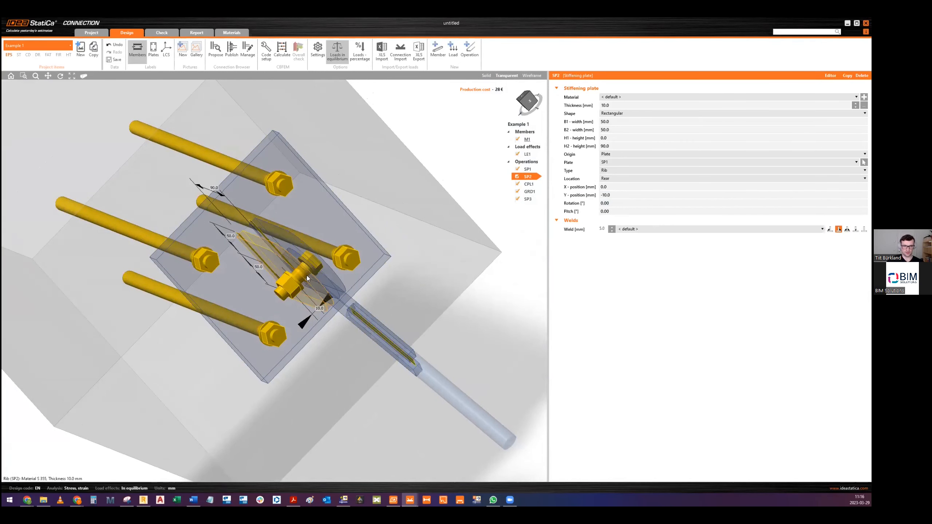
middle_click_drag(306, 275, 352, 269)
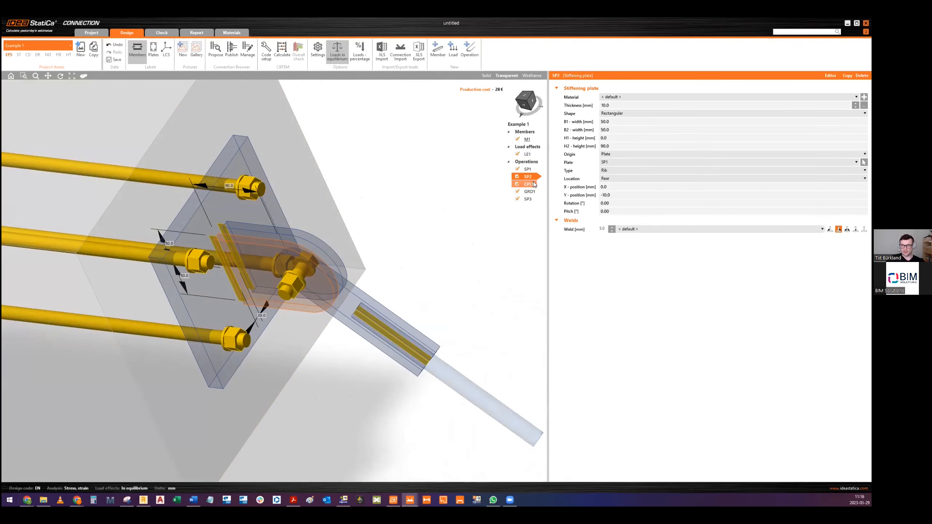
Step: Remove the bolt from connecting plate CPL1 by clearing its bolt rows and positions, keeping it connected to an existing plate
left_click(310, 256)
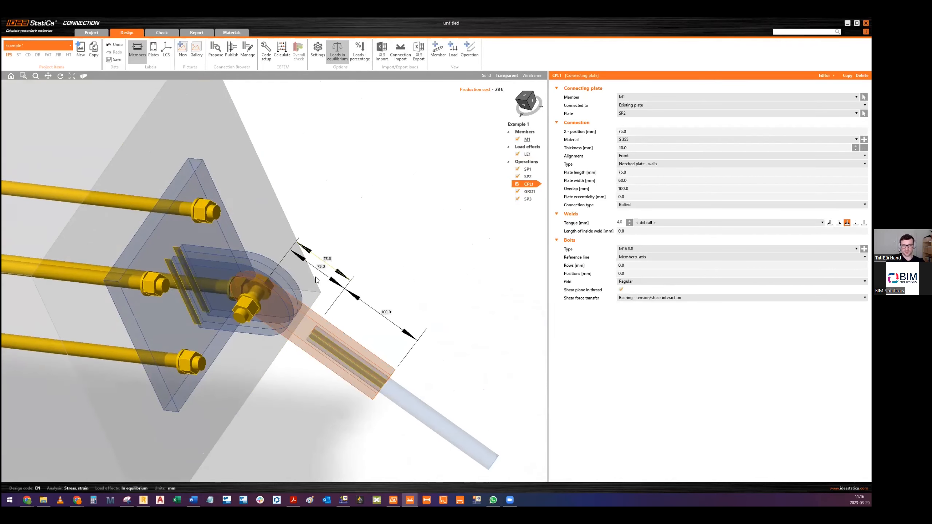
left_click(655, 105)
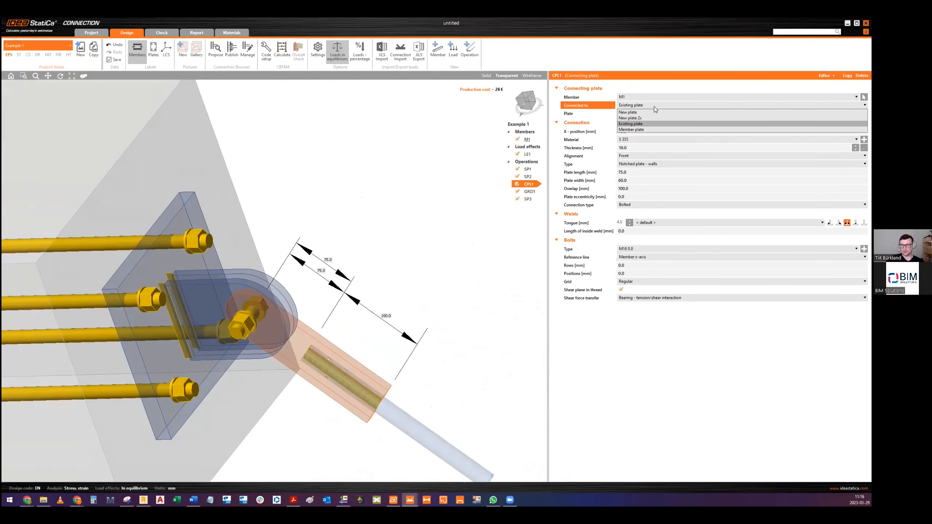
left_click(638, 124)
middle_click_drag(465, 226, 306, 247, "ctrl")
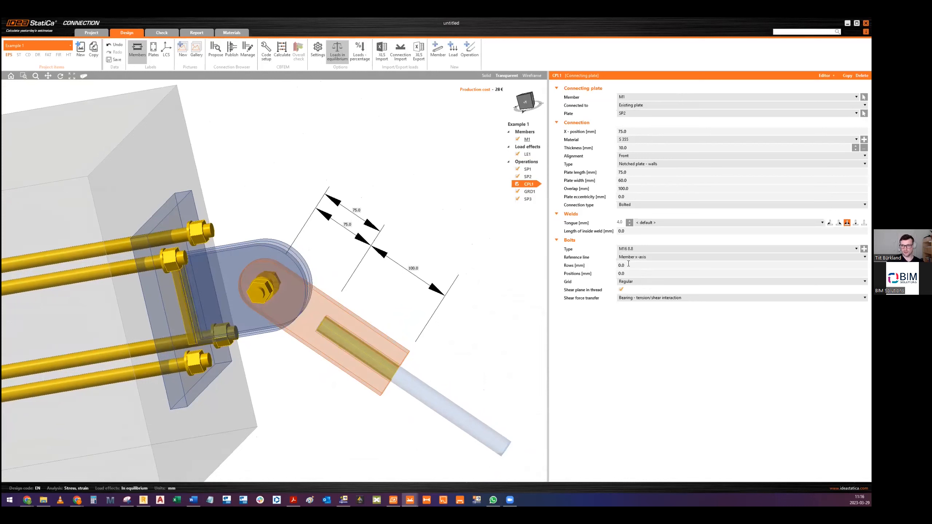
left_click(594, 267)
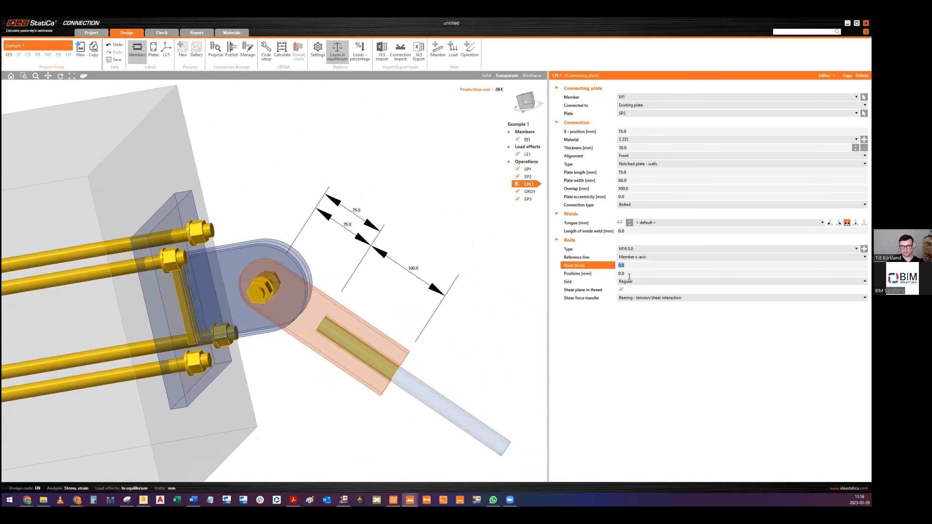
key("BackSpace")
left_click(578, 273)
key("BackSpace")
key("Tab")
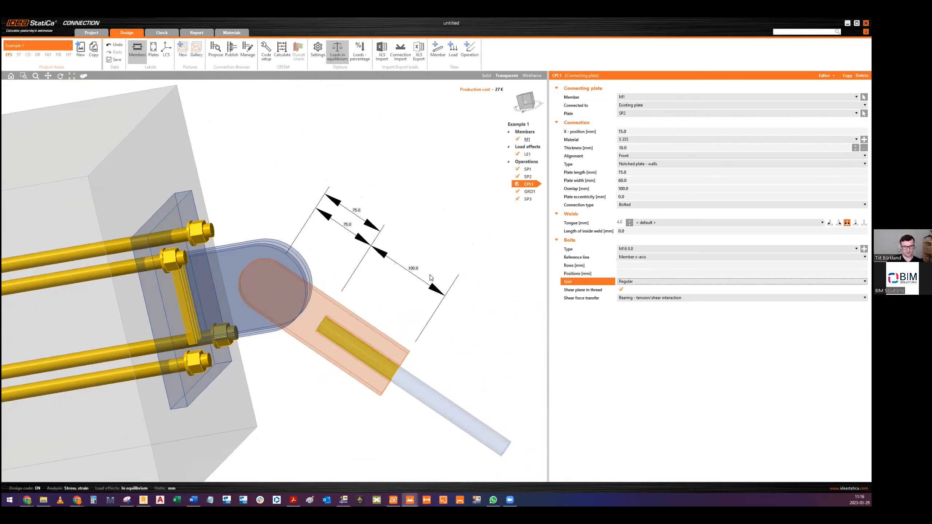
Step: Add a bolt grid operation with an item count of 3
left_click(467, 54)
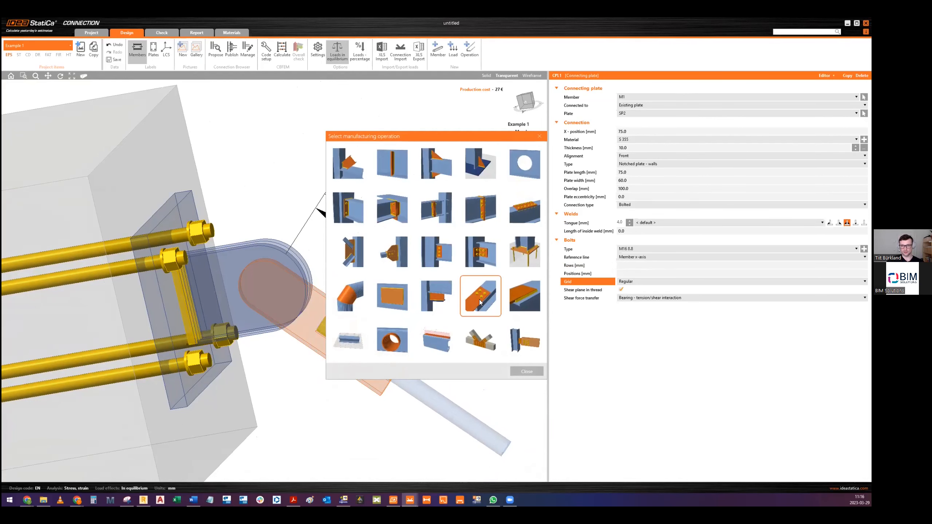
left_click(491, 284)
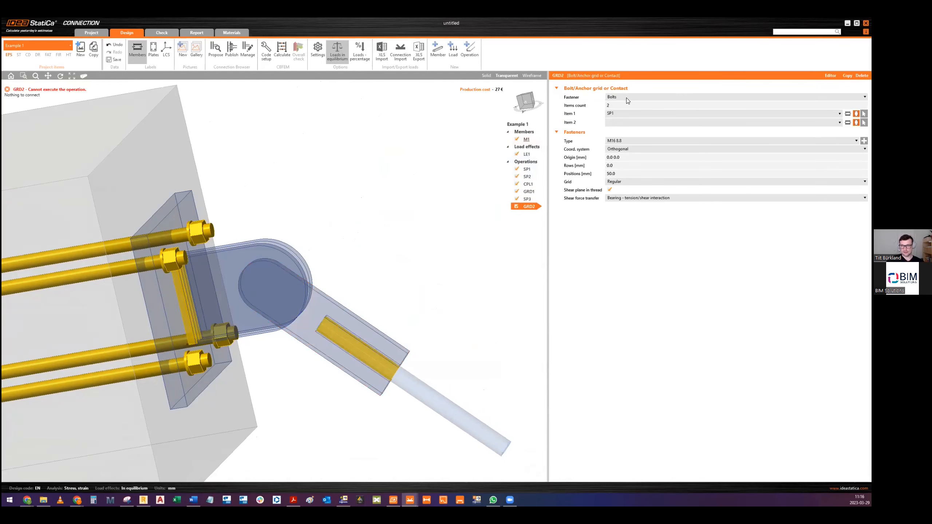
left_click(591, 106)
type("3")
key("Tab")
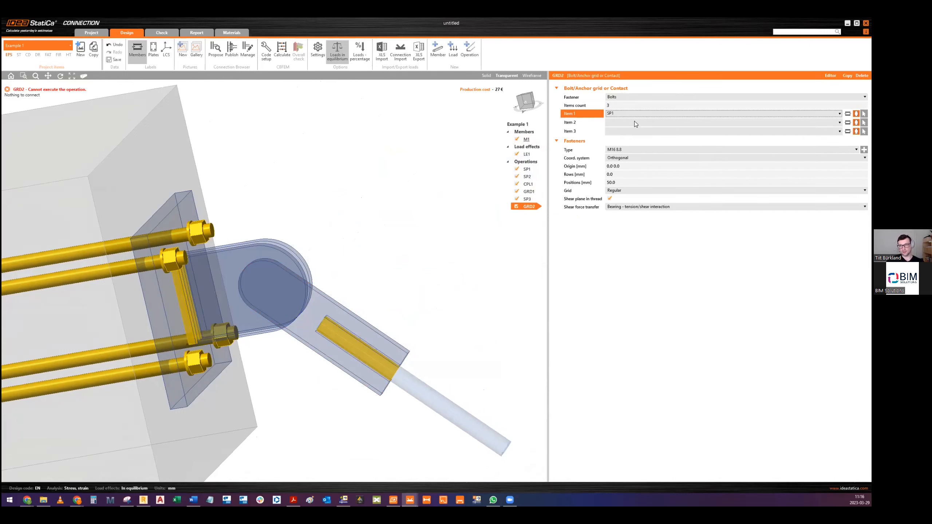
Step: Try to pick plates for items 2 and 3 of the bolt grid and to reduce its item count to 2
left_click(624, 122)
left_click(624, 121)
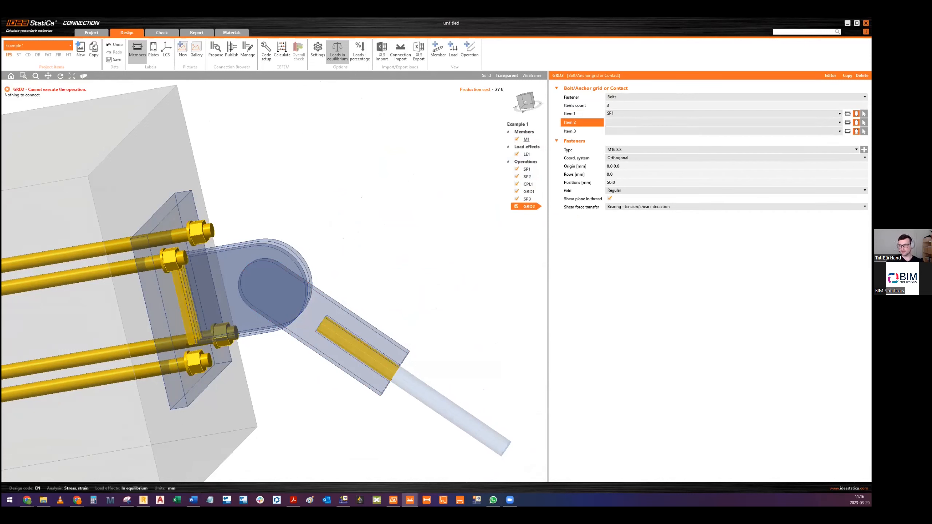
middle_click_drag(351, 285, 335, 304)
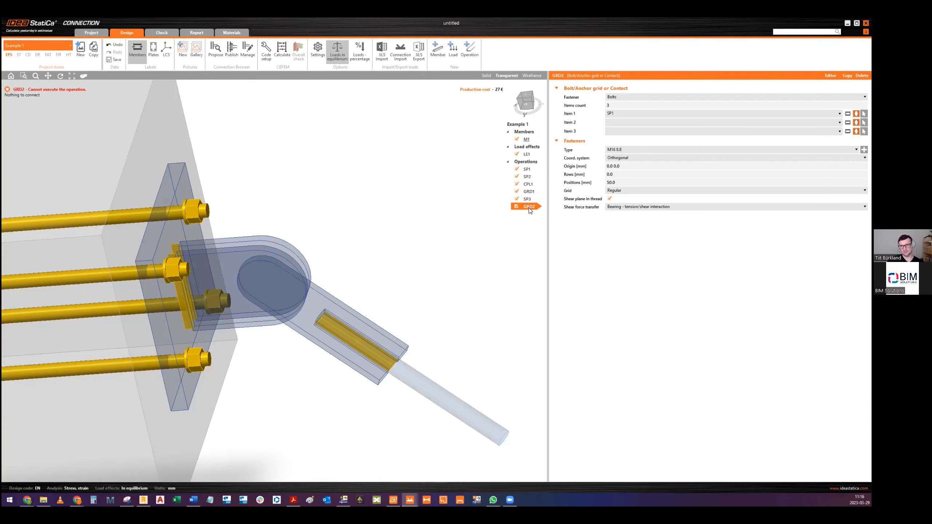
middle_click_drag(333, 241, 421, 220)
left_click(621, 114)
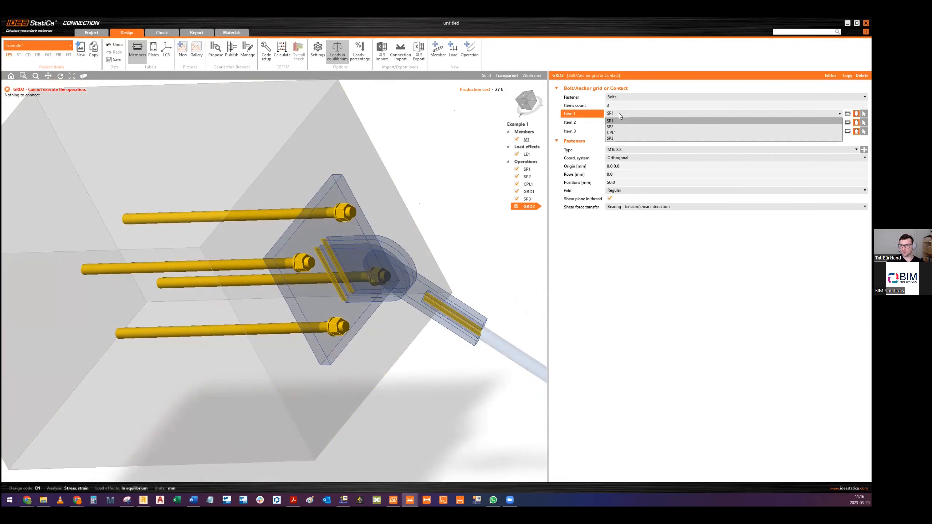
left_click(619, 114)
double_click(616, 104)
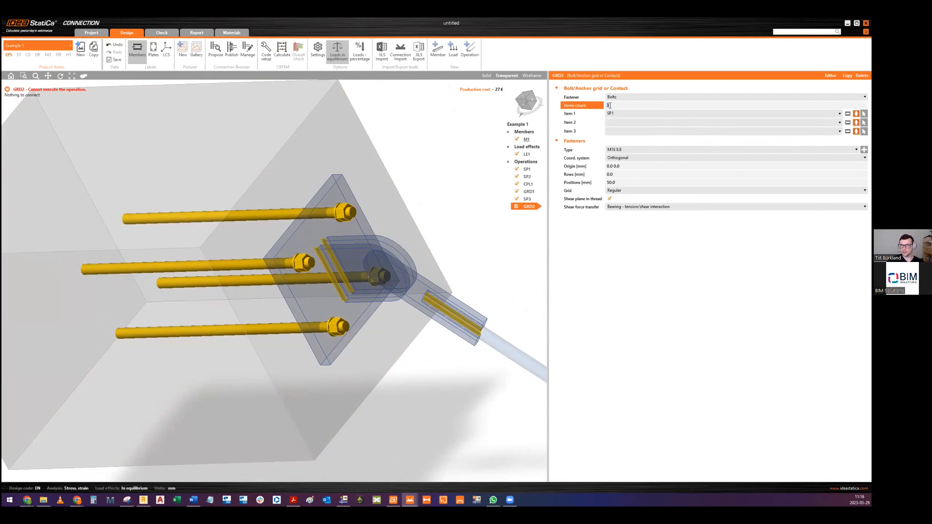
type("2")
key("Return")
left_click(615, 121)
left_click(614, 122)
left_click(616, 131)
left_click(616, 130)
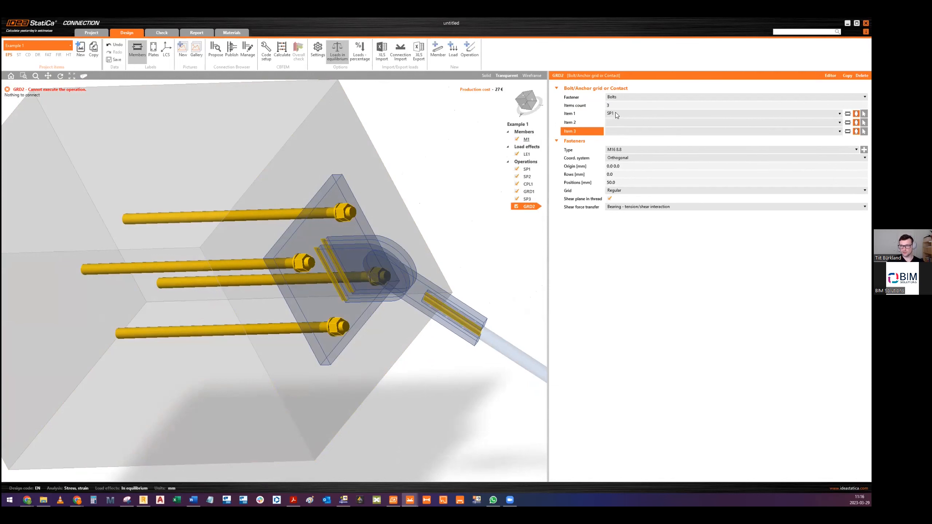
Step: Assign rib SP2 as the first item and connecting plate CPL1 as the second item of the bolt grid
left_click(615, 114)
left_click(612, 127)
left_click(611, 122)
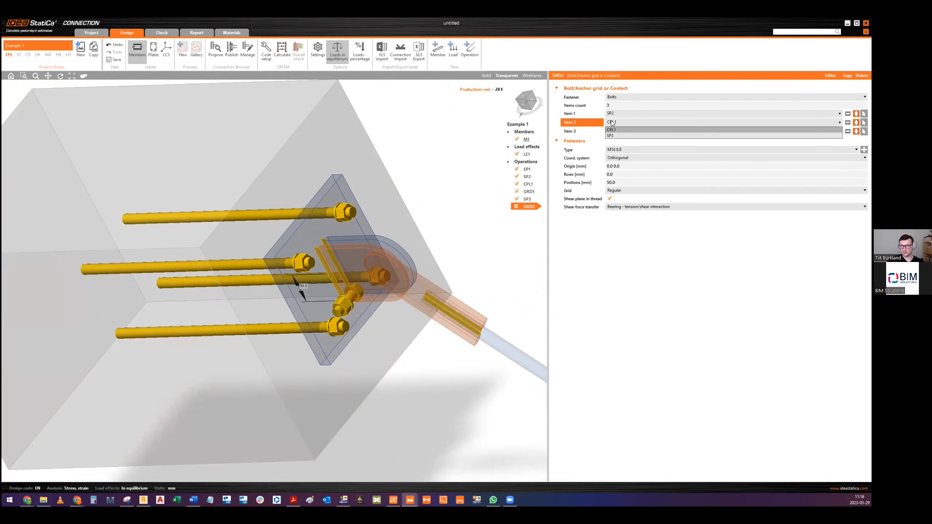
left_click(611, 129)
Step: Assign rib SP3 as the second item of the bolt grid and try the choices for the third item
left_click(615, 114)
left_click(619, 113)
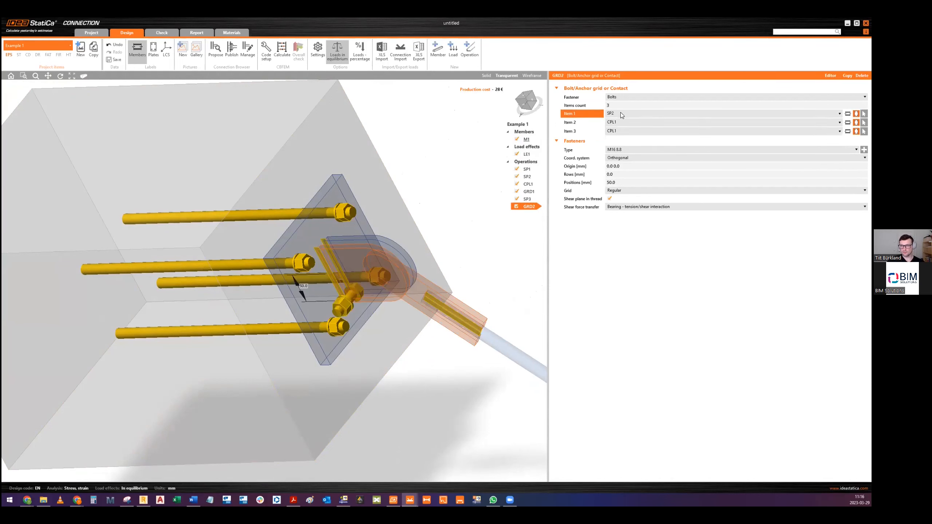
left_click(616, 112)
left_click(615, 112)
left_click(618, 122)
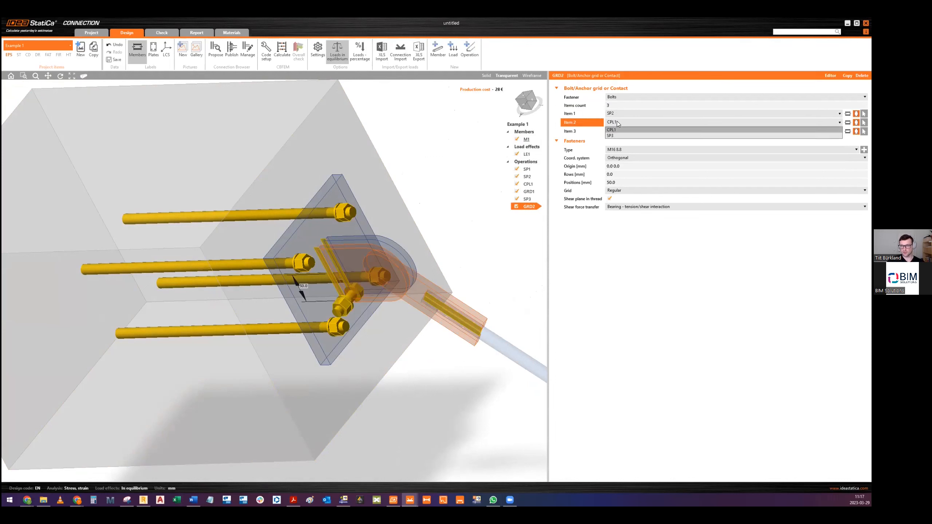
left_click(614, 134)
left_click(615, 131)
left_click(615, 141)
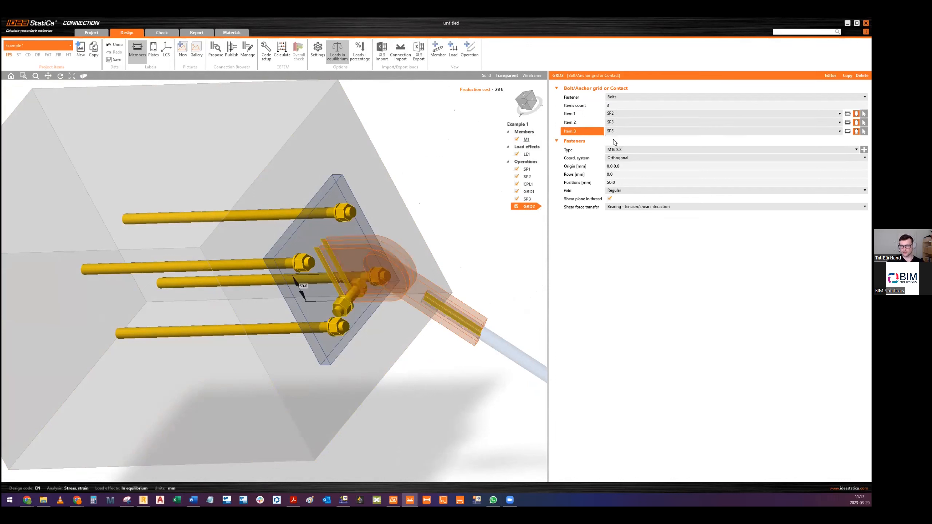
Step: Assign rib SP3 as the first item of the bolt grid and try the choices for the second and third items
left_click(615, 114)
left_click(614, 138)
left_click(612, 122)
left_click(614, 121)
left_click(616, 131)
left_click(418, 239)
middle_click_drag(451, 304, 458, 287)
scroll(460, 287, "down", 1)
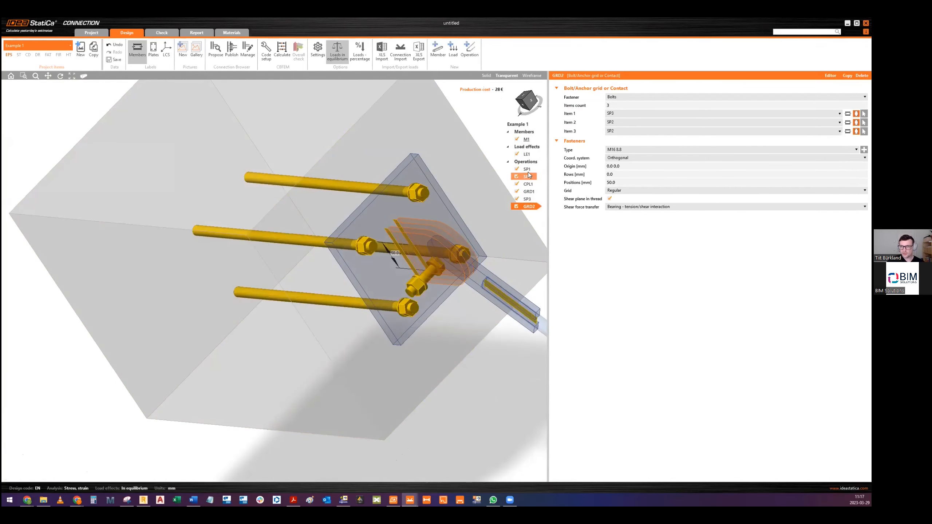
Step: Keep SP3 as the bolt grid's first item and re-enter its item count as 3
left_click(619, 114)
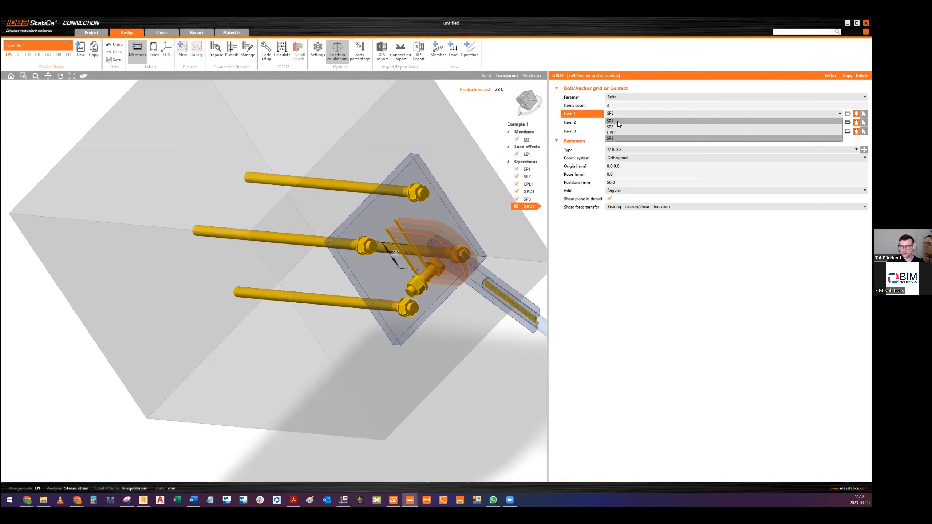
left_click(612, 138)
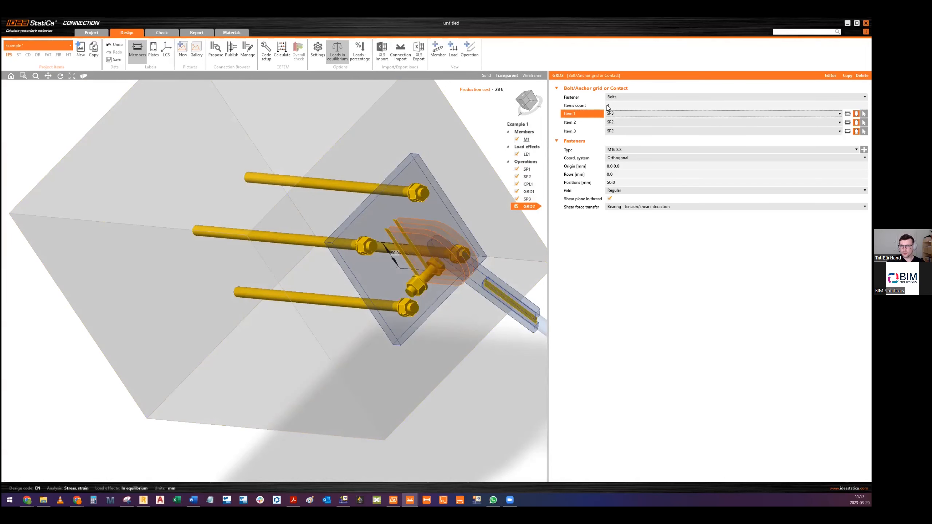
left_click_drag(609, 105, 600, 107)
key("Return")
middle_click_drag(440, 245, 388, 248)
left_click_drag(612, 106, 589, 98)
type("3")
key("Return")
left_click(615, 123)
left_click(615, 123)
left_click(616, 123)
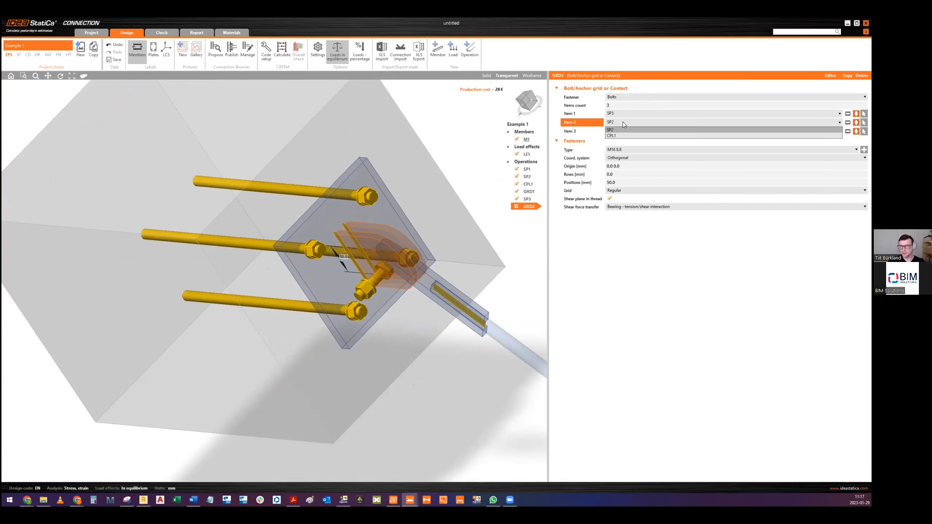
Step: Identify rib SP2 in the model and set connecting plate CPL1 as the bolt grid's second item
left_click(529, 177)
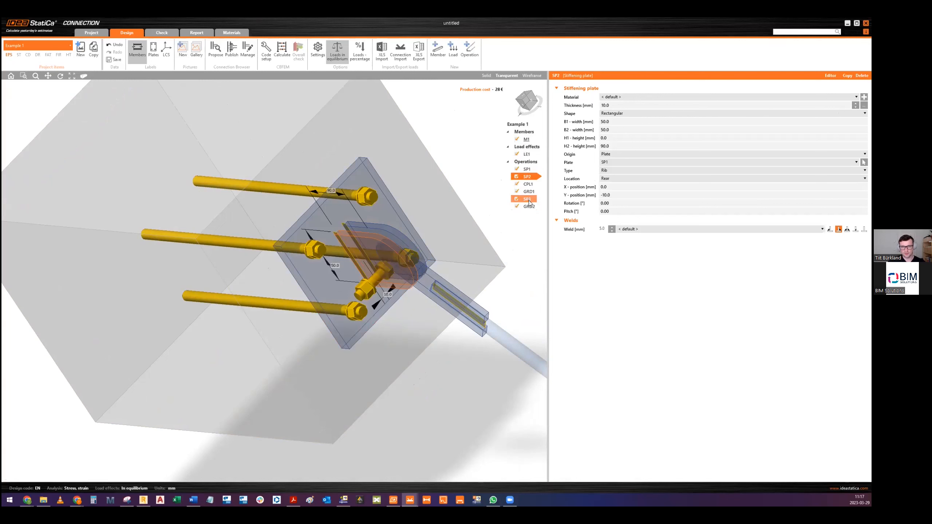
left_click(618, 122)
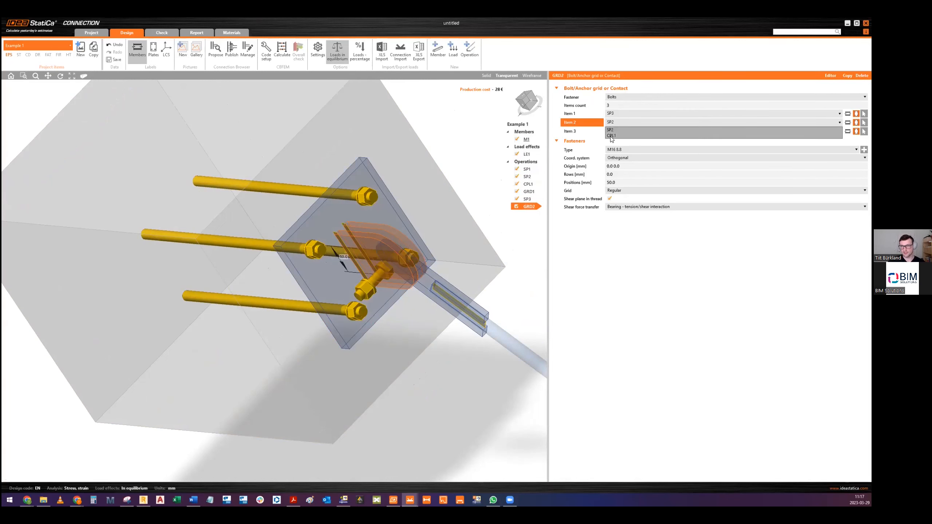
left_click(612, 135)
right_click_drag(429, 266, 343, 260)
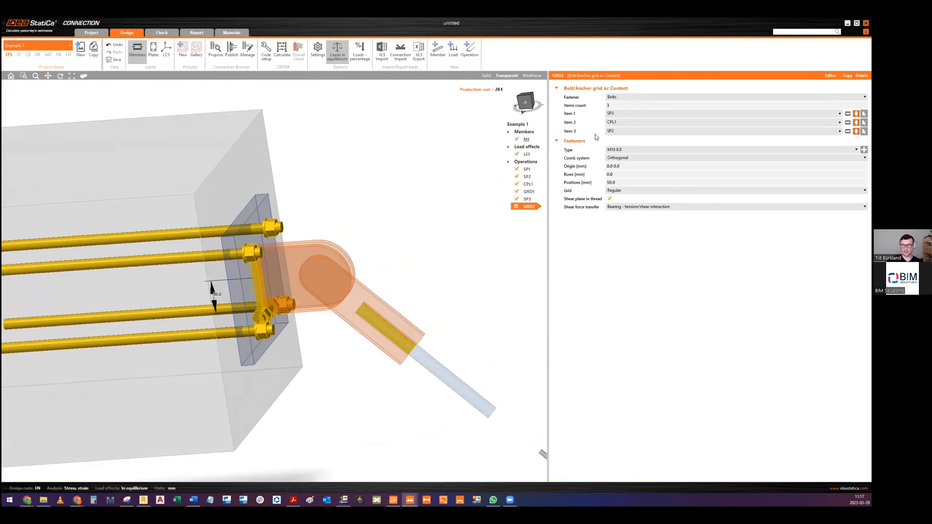
Step: Set connecting plate CPL1 as the first item of the bolt grid
left_click(622, 114)
left_click(619, 129)
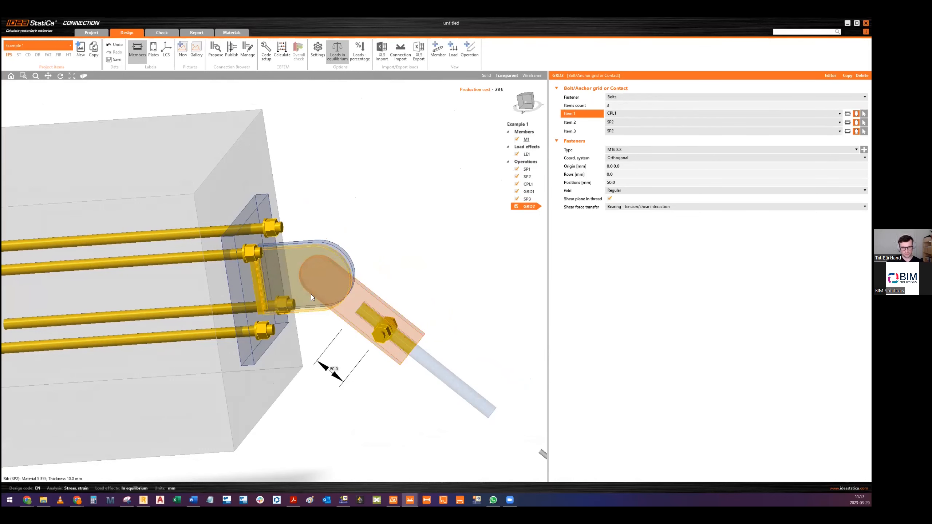
right_click_drag(370, 321, 380, 331)
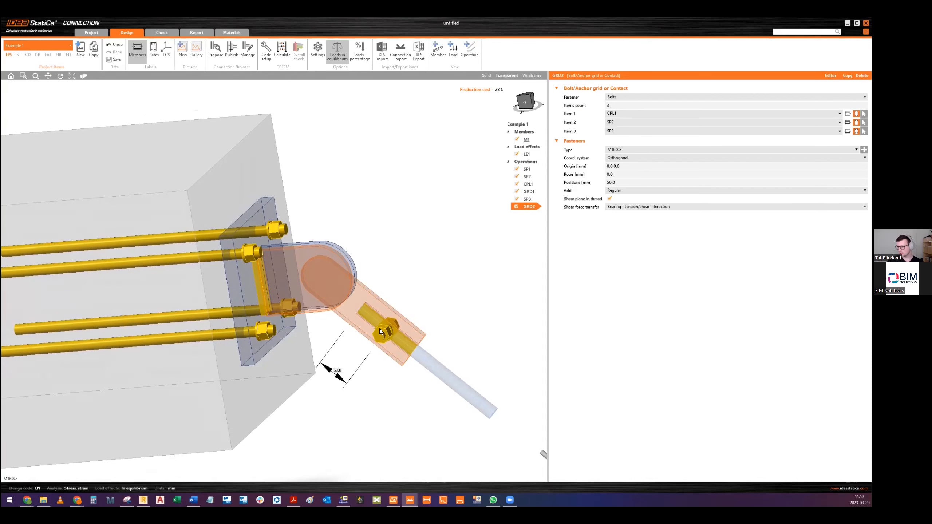
Step: Try bolt positions of -50 mm and -60 mm for the bolt grid
left_click(629, 182)
key("Tab")
left_click(624, 182)
type("-50")
key("Tab")
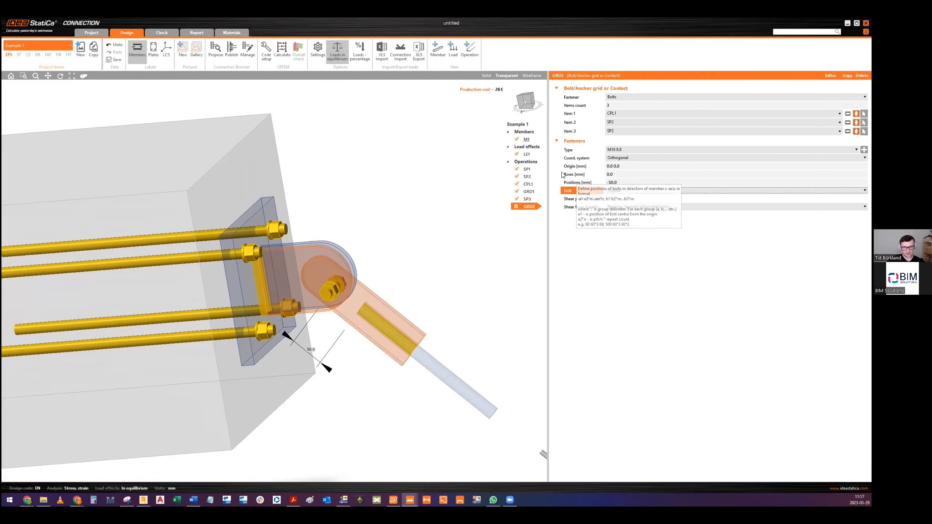
left_click(612, 183)
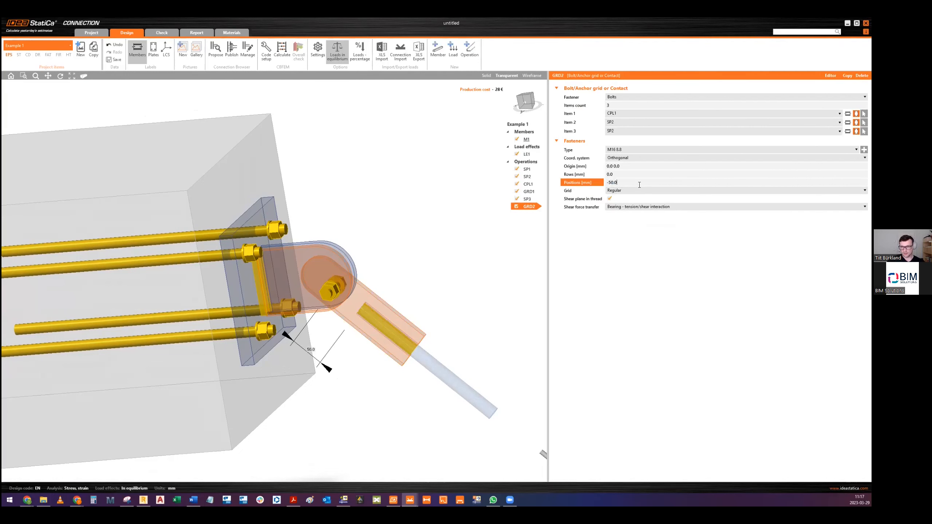
type("-60")
key("Tab")
Step: Set the bolt grid's position to -75 mm
double_click(608, 183)
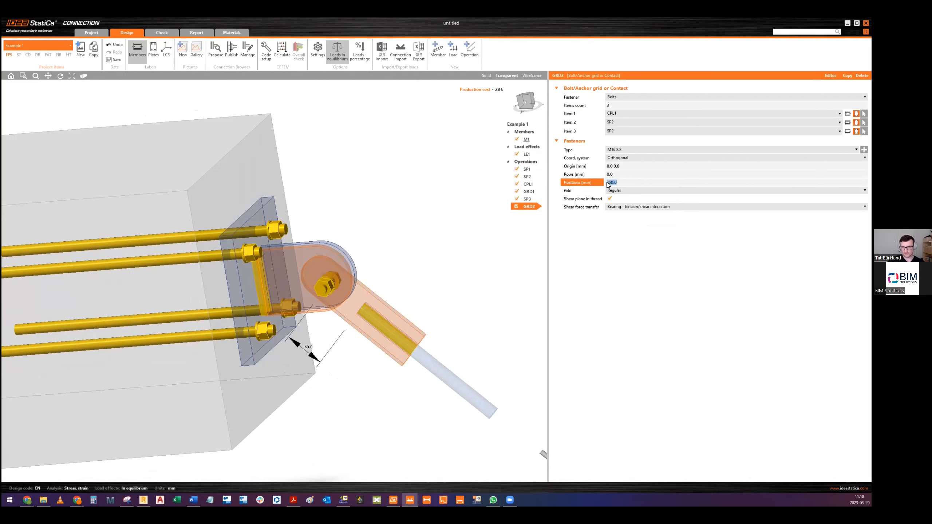
type("75")
key("Tab")
Step: Set rib SP3 as the third item of the bolt grid so the bolt passes through both ribs
middle_click_drag(384, 266, 389, 243)
scroll(325, 275, "up", 5)
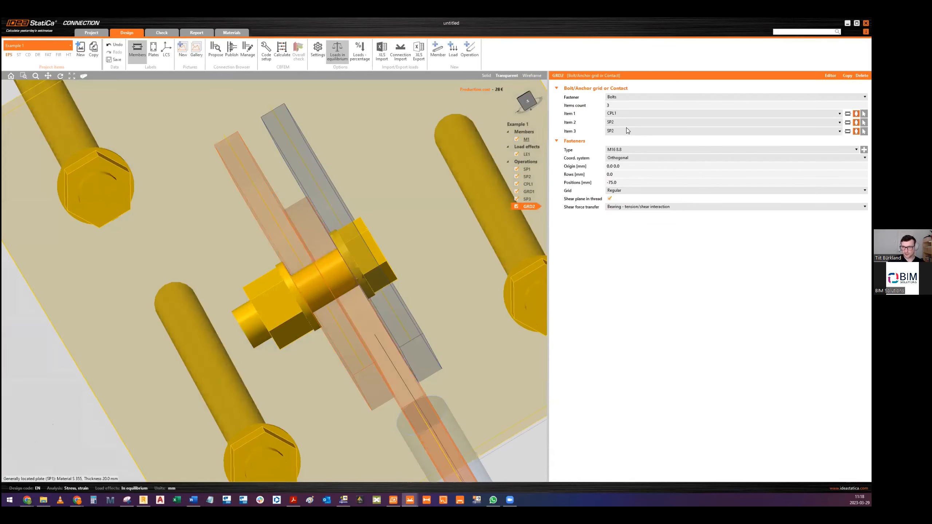
left_click(619, 134)
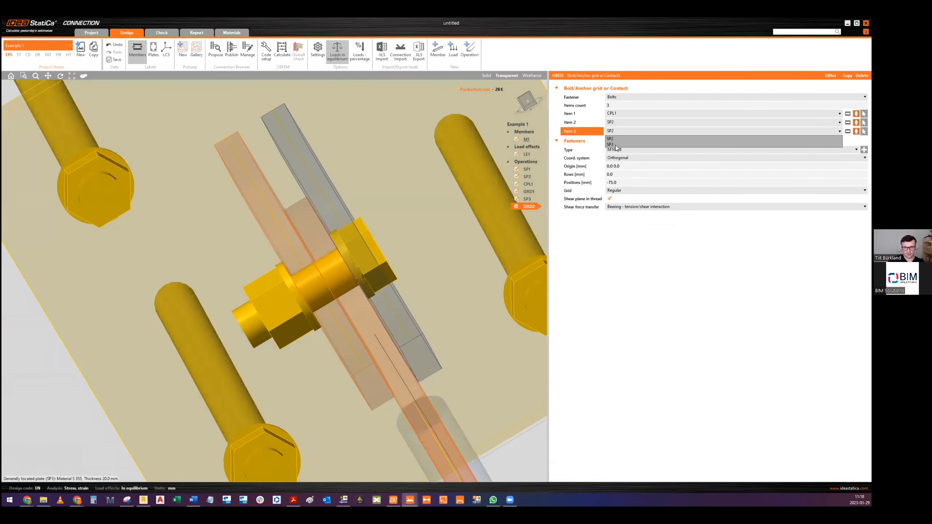
left_click(615, 145)
Step: Calculate the connection and examine the overall check of the two-rib variant
scroll(373, 230, "down", 2)
middle_click_drag(372, 250, 367, 279)
scroll(403, 222, "down", 4)
left_click(287, 55)
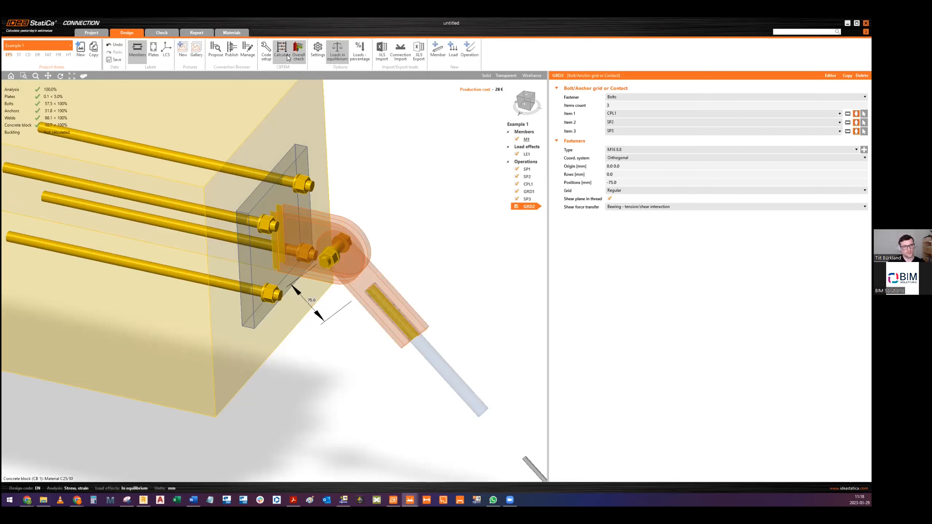
middle_click_drag(317, 236, 383, 272)
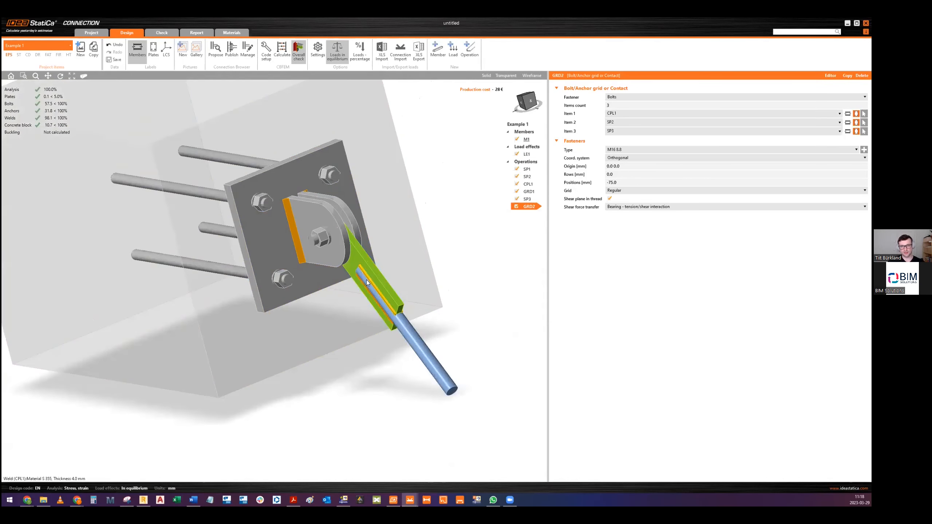
Step: Examine the two ribs, the connecting plate between them and the bolt from several directions
scroll(366, 279, "up", 5)
middle_click_drag(470, 413, 299, 155)
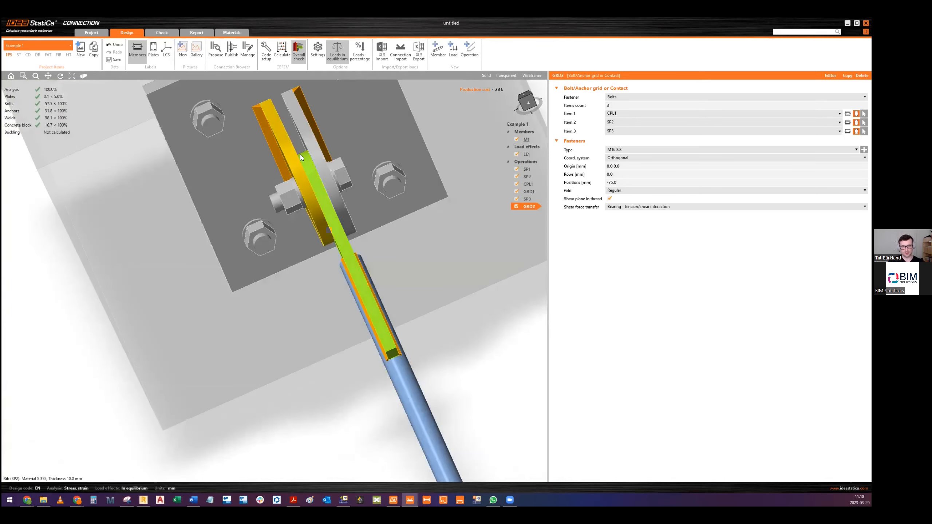
scroll(372, 228, "down", 5)
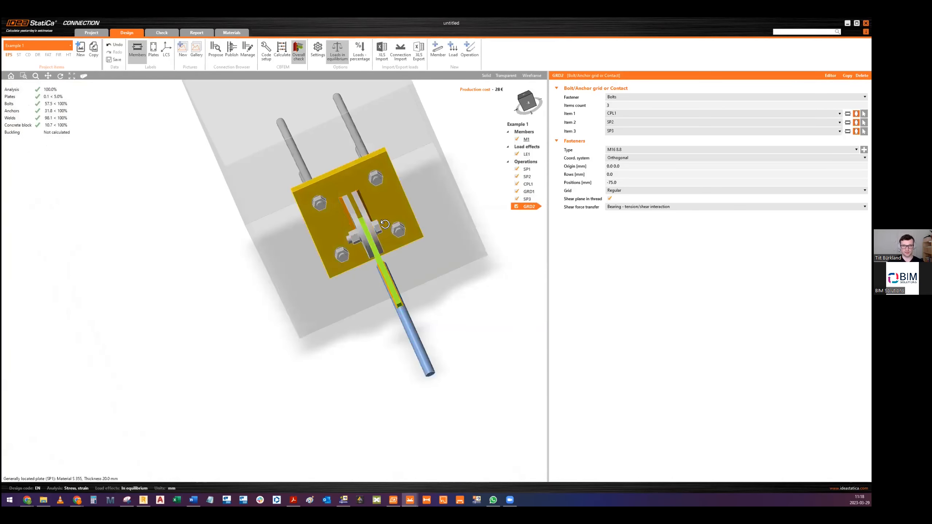
middle_click_drag(373, 228, 469, 235)
left_click(161, 34)
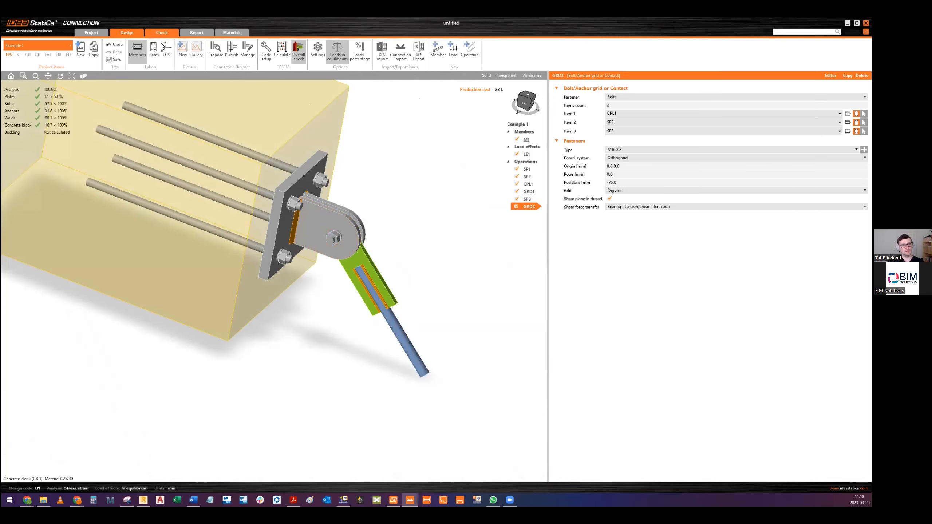
left_click(127, 33)
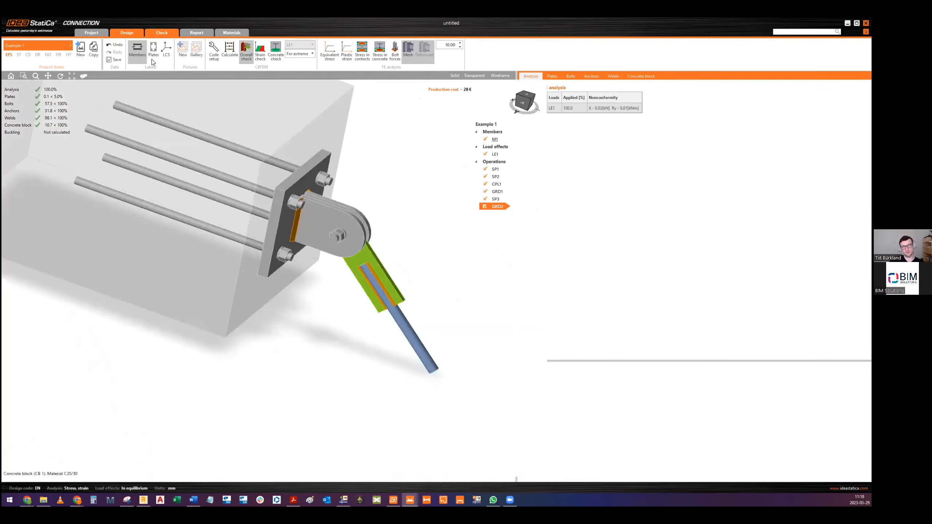
Step: Review the connection target options of connecting plate CPL1, keep Existing plate, and inspect the joint around the ribs
left_click(372, 268)
left_click(639, 106)
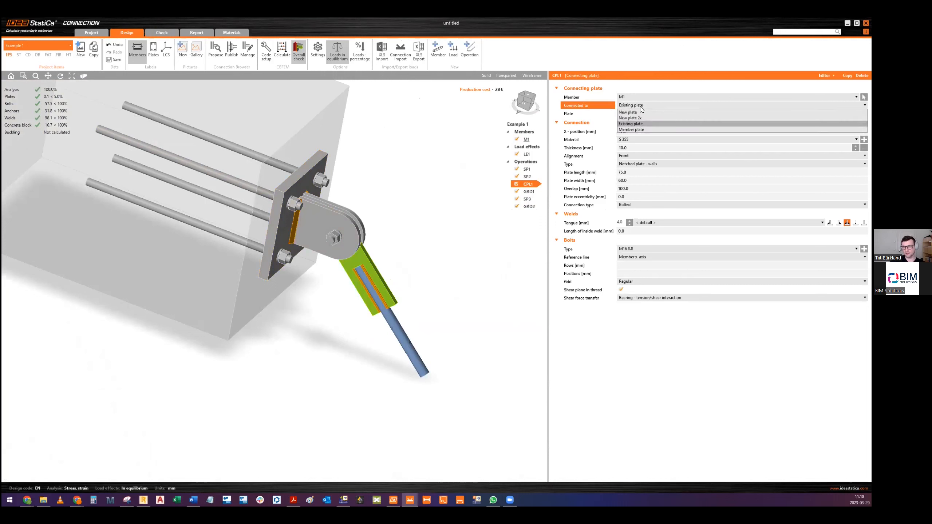
left_click(639, 125)
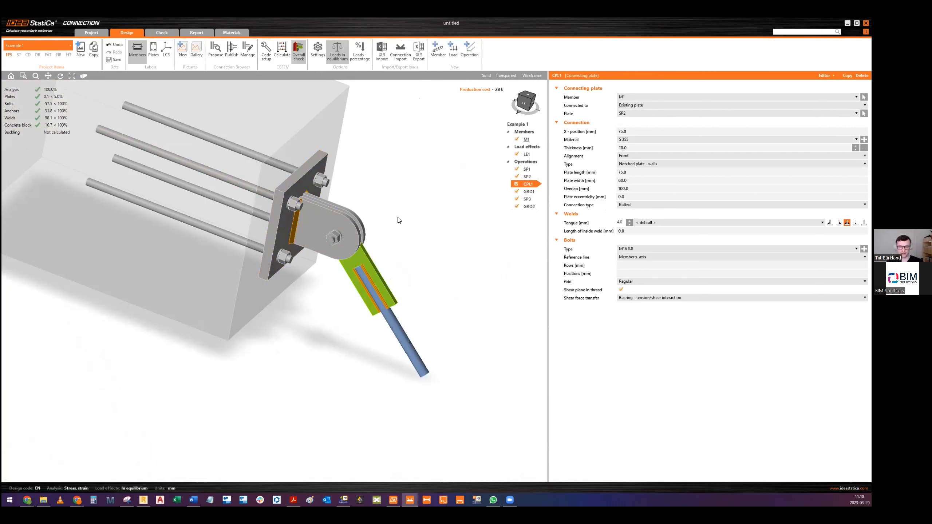
middle_click_drag(394, 220, 389, 236)
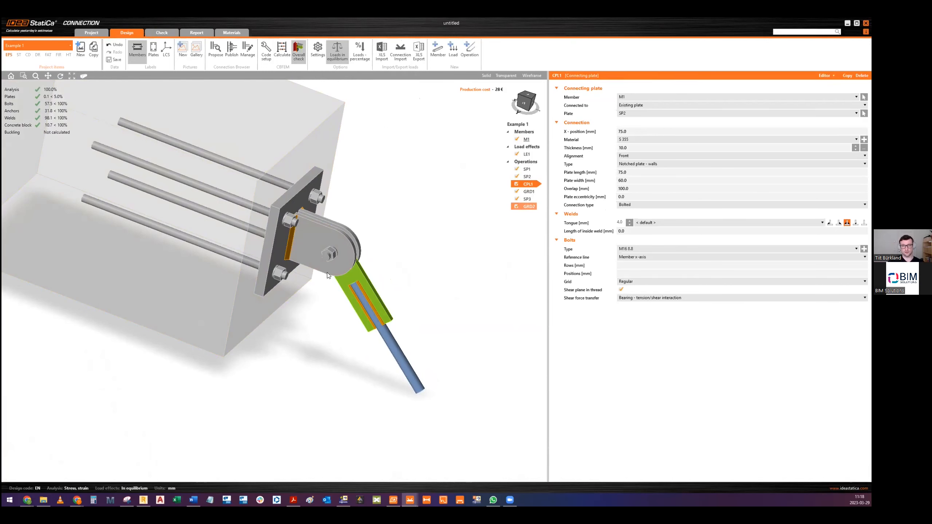
mouse_move(418, 230)
middle_mouse_down()
mouse_move(434, 245)
mouse_move(416, 219)
middle_mouse_up()
mouse_move(335, 243)
middle_mouse_down("ctrl")
mouse_move(264, 243)
mouse_move(318, 243)
middle_mouse_up("ctrl")
middle_click_drag(464, 243, 327, 265, "ctrl")
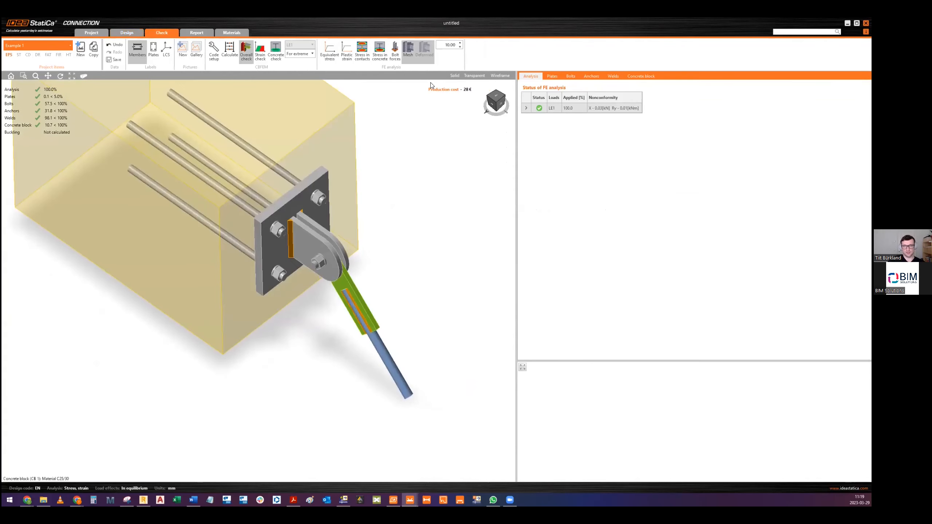
Step: Display the equivalent stress results and examine the ribs and base plate in top view
left_click(494, 95)
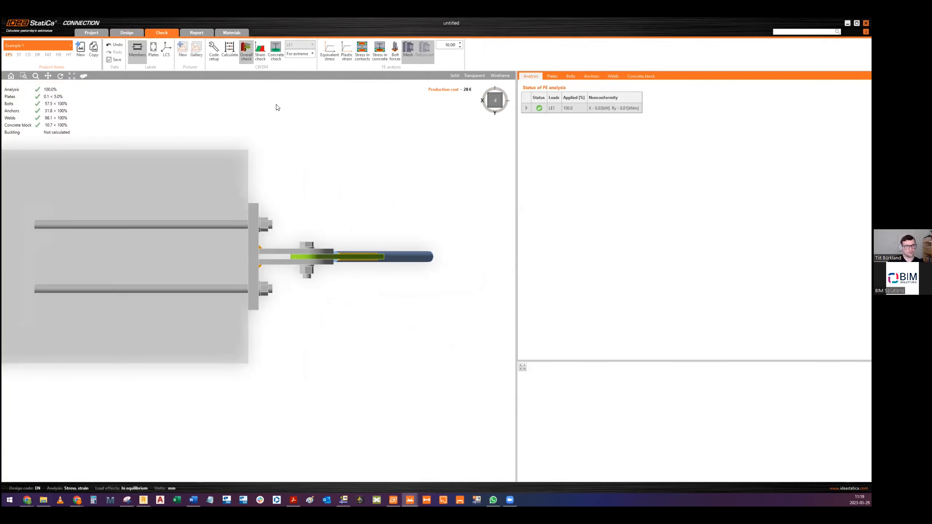
left_click(329, 51)
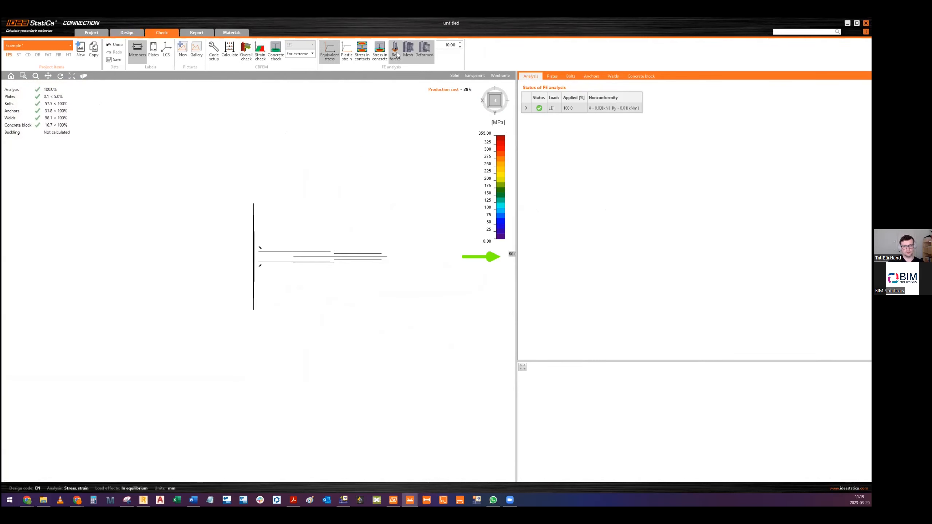
scroll(347, 243, "up", 5)
right_click_drag(316, 252, 274, 260)
left_click(494, 101)
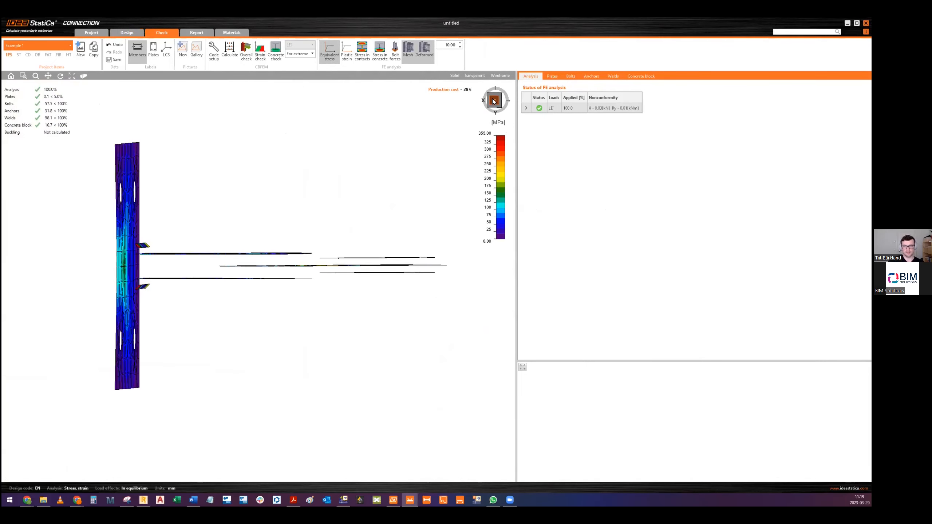
Step: Display the bolt forces on the stress model and examine the force arrows at the ribs and anchors
left_click(394, 51)
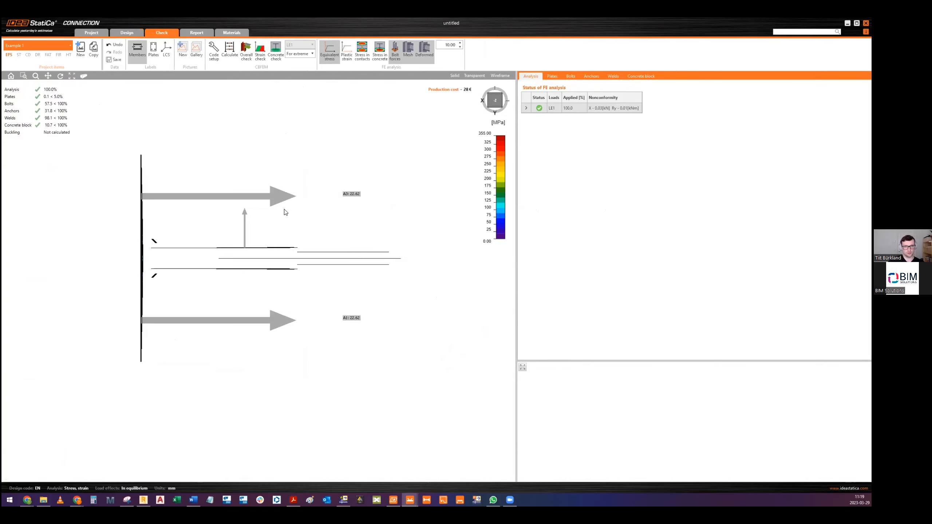
scroll(252, 212, "up", 3)
scroll(251, 208, "down", 6)
right_click_drag(252, 208, 230, 273)
scroll(242, 213, "up", 4)
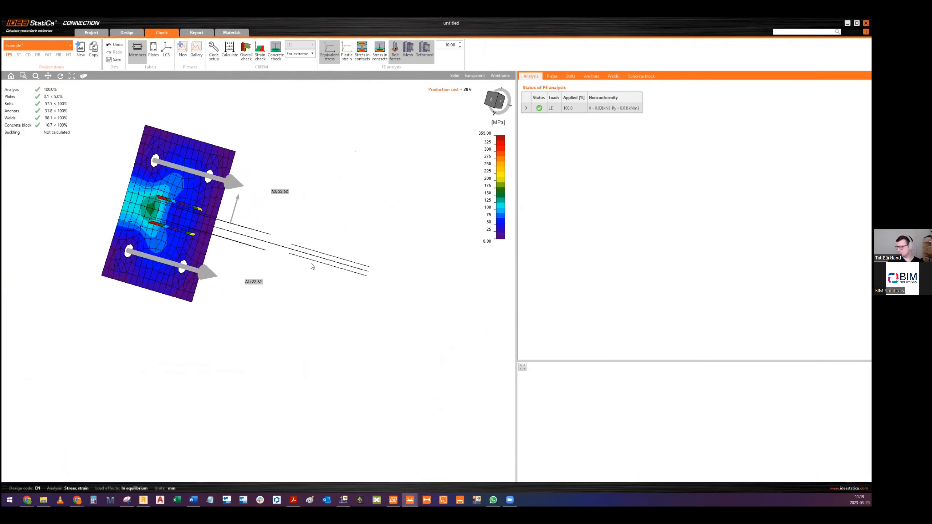
scroll(274, 238, "up", 3)
mouse_move(274, 238)
right_mouse_down()
mouse_move(234, 219)
mouse_move(222, 236)
mouse_move(198, 219)
mouse_move(250, 241)
mouse_move(253, 233)
mouse_move(192, 241)
mouse_move(307, 229)
mouse_move(266, 183)
mouse_move(334, 210)
mouse_move(308, 257)
mouse_move(269, 242)
right_mouse_up()
Step: Open the check details of bolt B5 through the ribs and examine its tension force from several angles
left_click(272, 253)
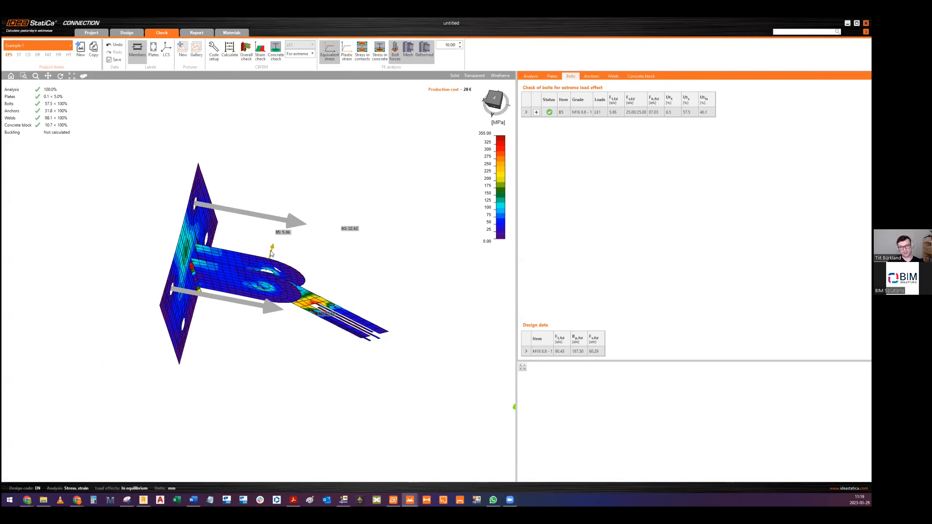
right_click_drag(381, 265, 279, 320)
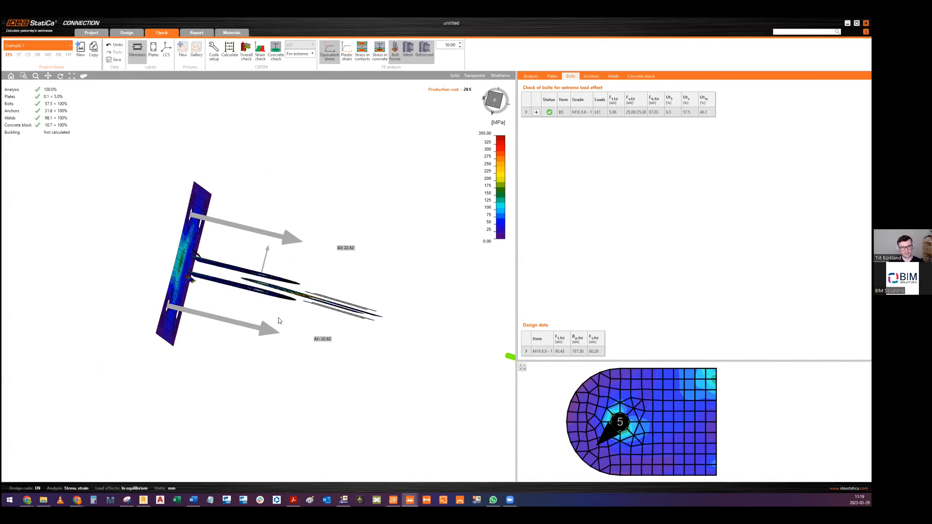
scroll(253, 285, "up", 3)
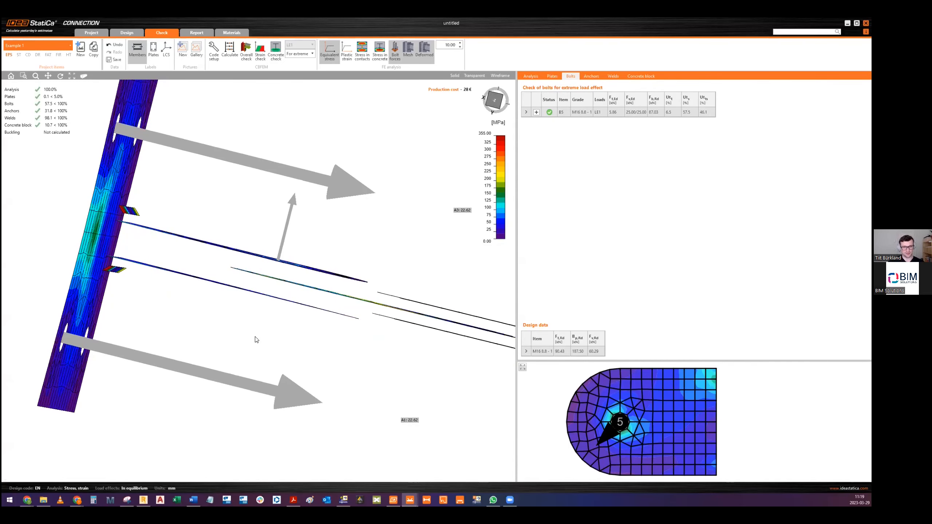
middle_click_drag(321, 310, 294, 298)
scroll(294, 298, "down", 3)
right_click_drag(294, 297, 268, 272)
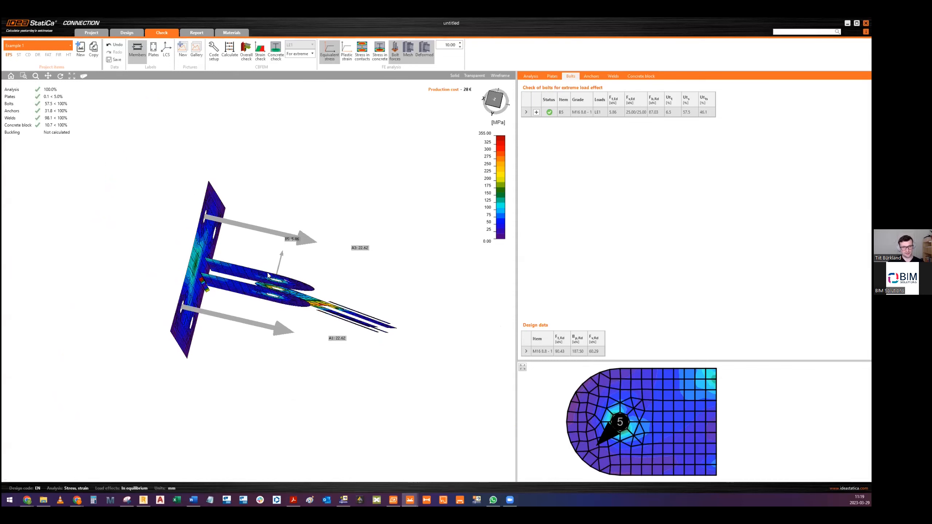
right_click_drag(321, 247, 261, 199)
mouse_move(324, 185)
middle_mouse_down()
mouse_move(359, 171)
mouse_move(323, 184)
middle_mouse_up()
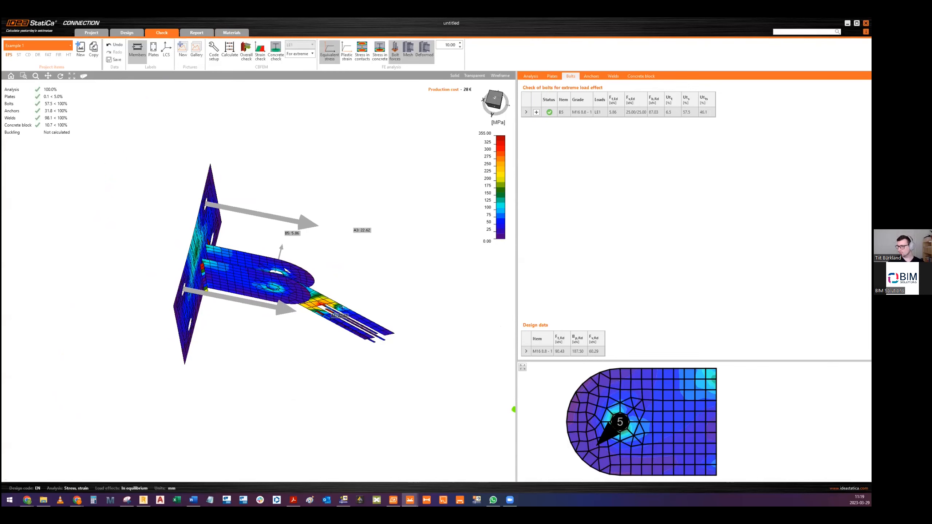
right_click_drag(280, 256, 226, 229)
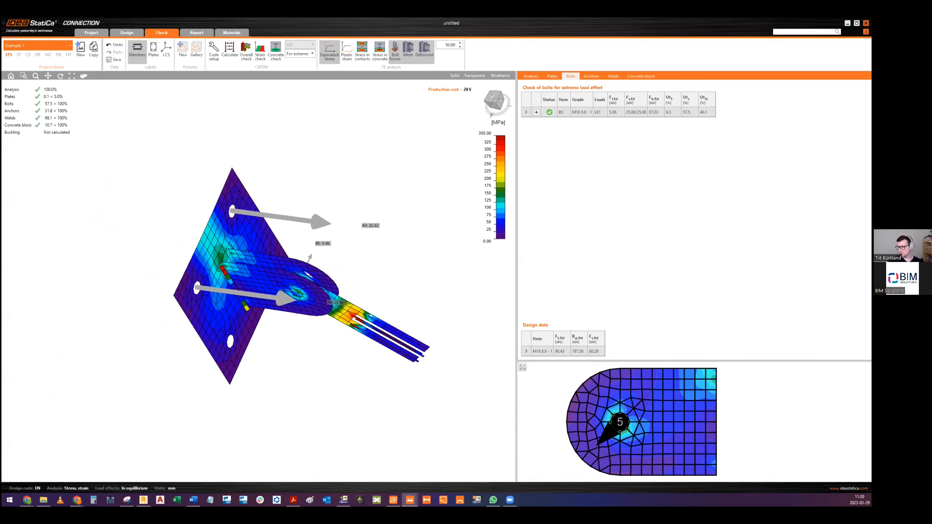
Step: Copy the connection into a new project item, Example 2, and show it as a solid model in isometric view
left_click(455, 75)
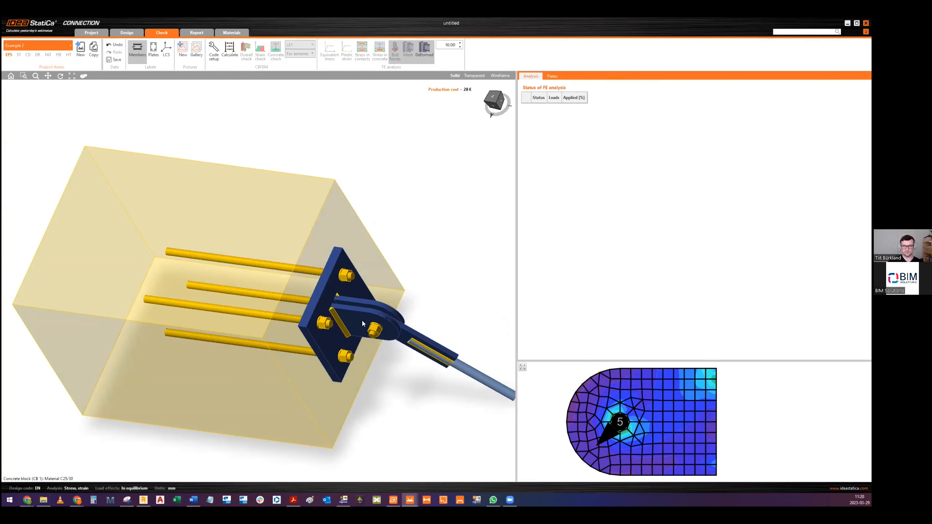
left_click(496, 104)
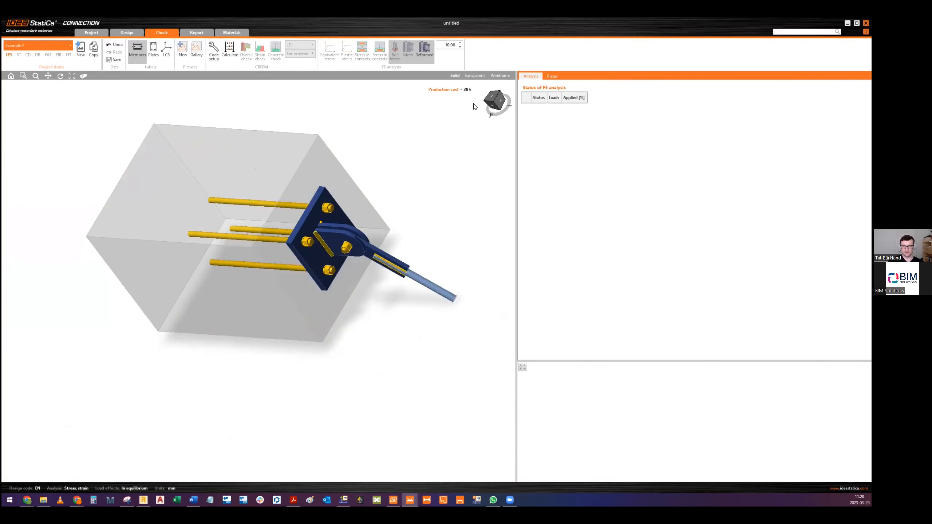
left_click(495, 103)
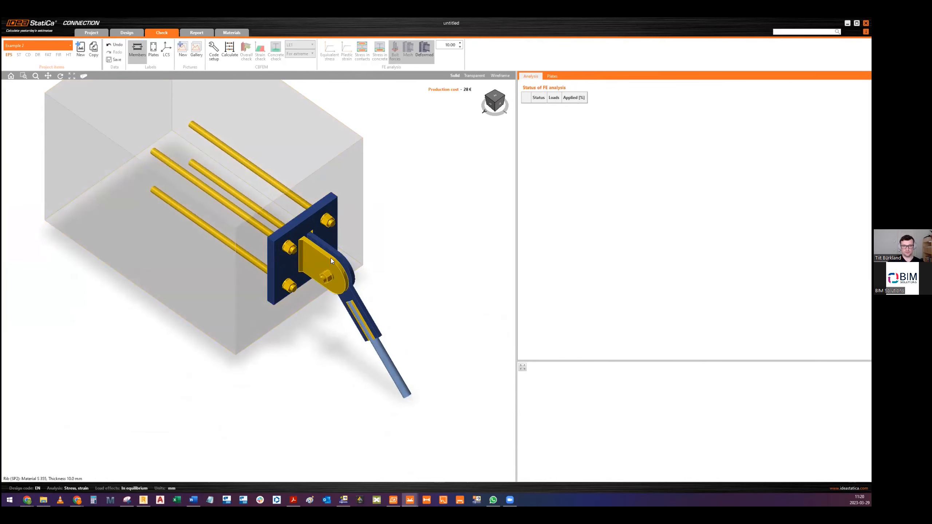
Step: Clear all operations from Example 2, keeping only the member and its load effect
left_click(128, 32)
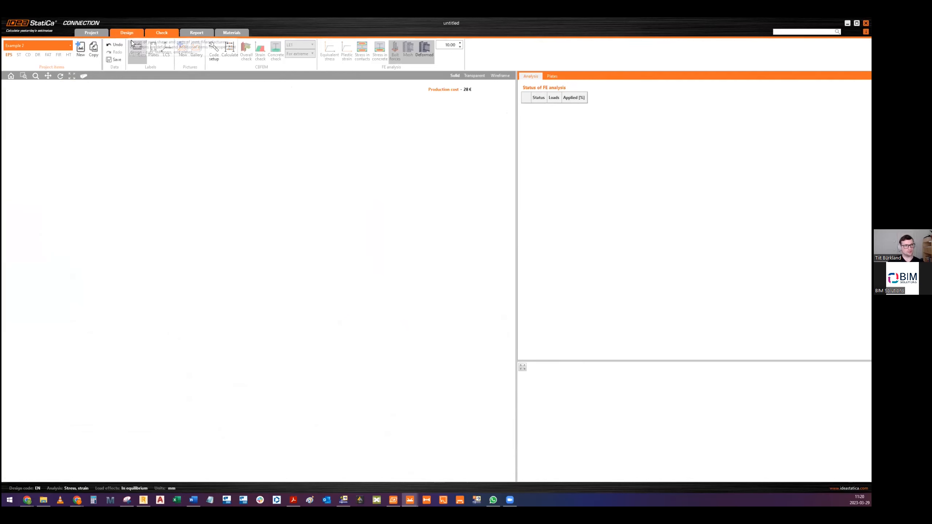
left_click(528, 199)
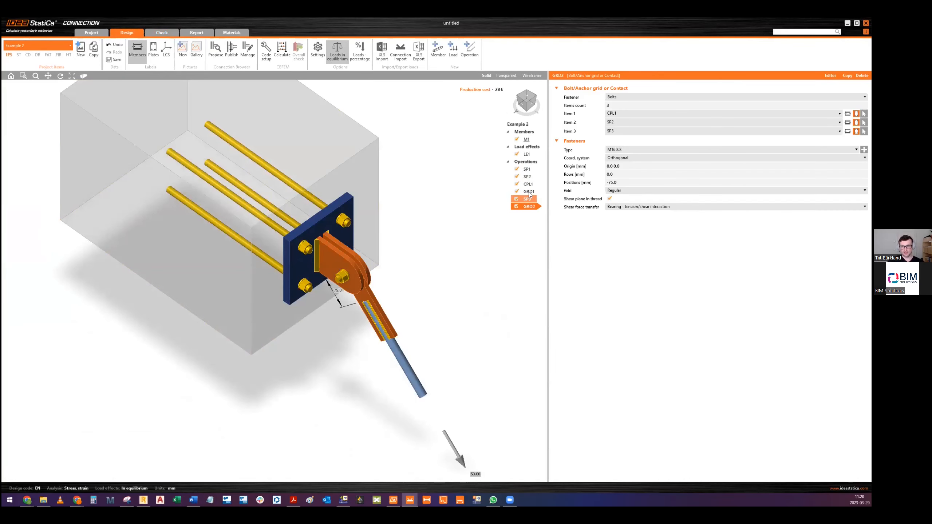
right_click(529, 165)
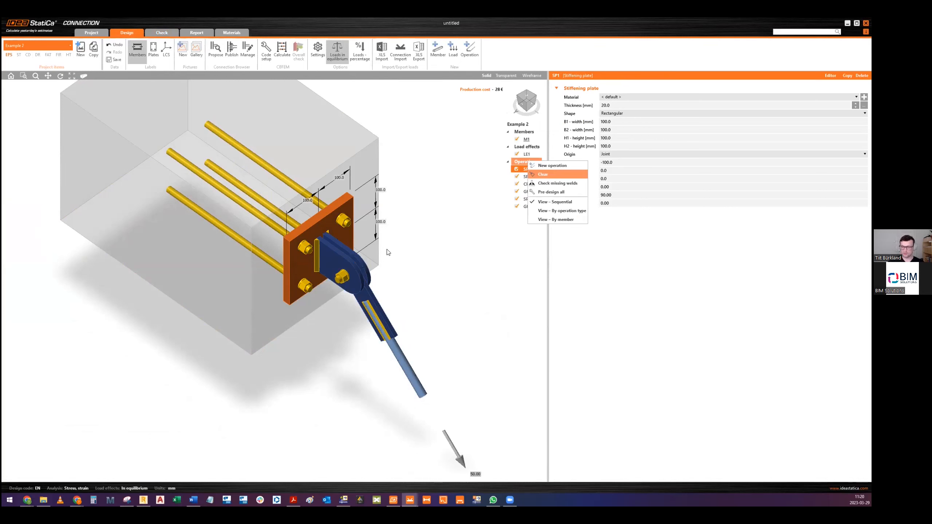
key("Return")
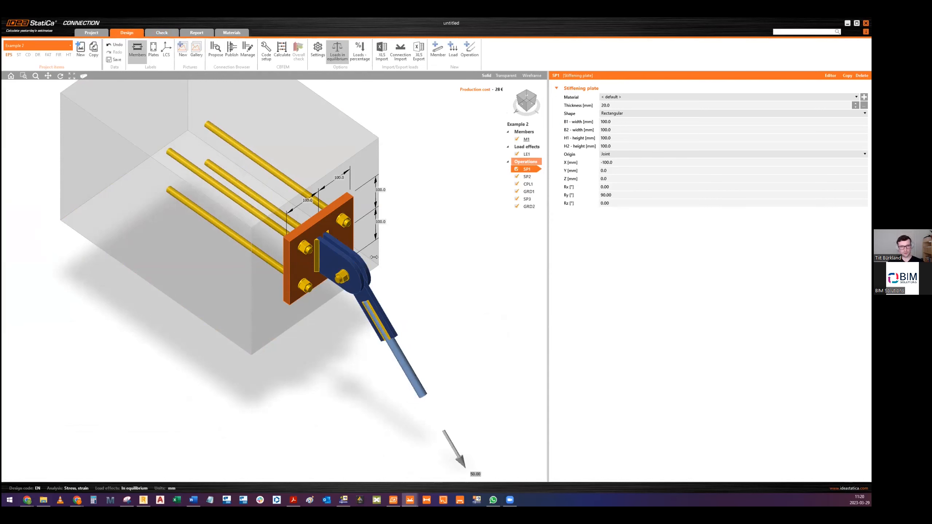
left_click(353, 272)
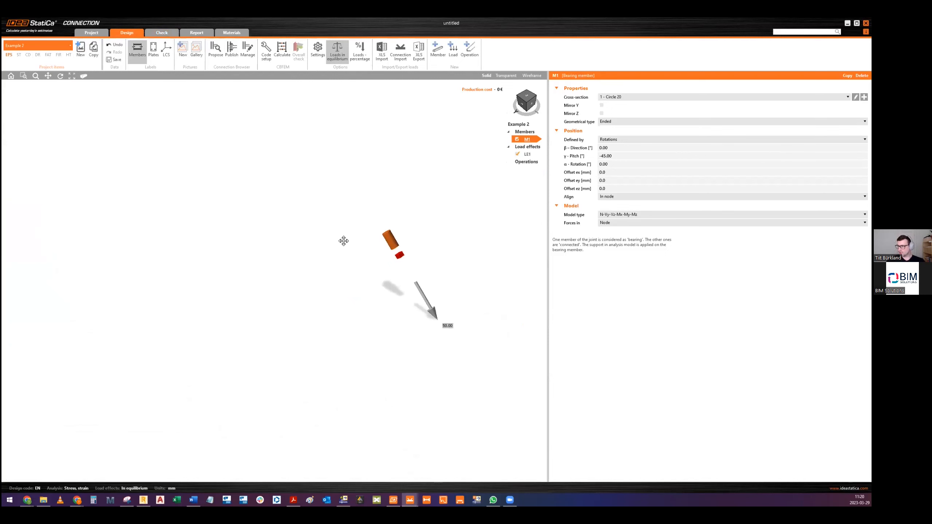
Step: Add a stiffening plate operation and set its Ry rotation to 90°
left_click(470, 50)
left_click(406, 282)
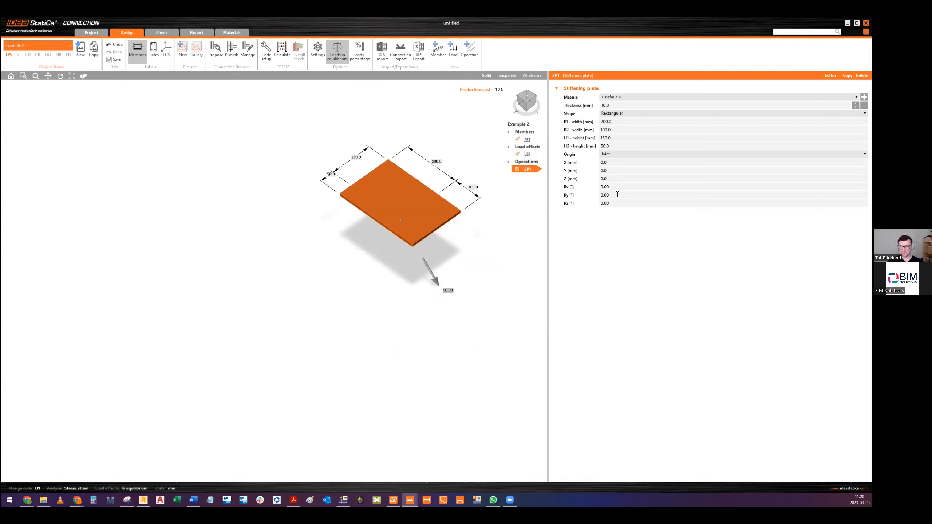
left_click(618, 195)
type("90")
key("Tab")
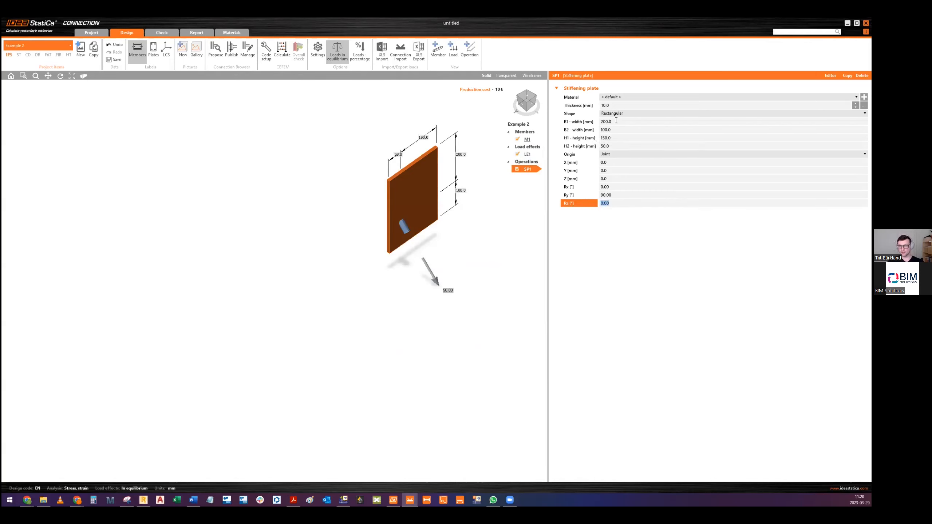
Step: Set the stiffening plate's B1 and B2 widths and H1 height to 100 mm, and its H2 height to -10 mm
left_click(568, 124)
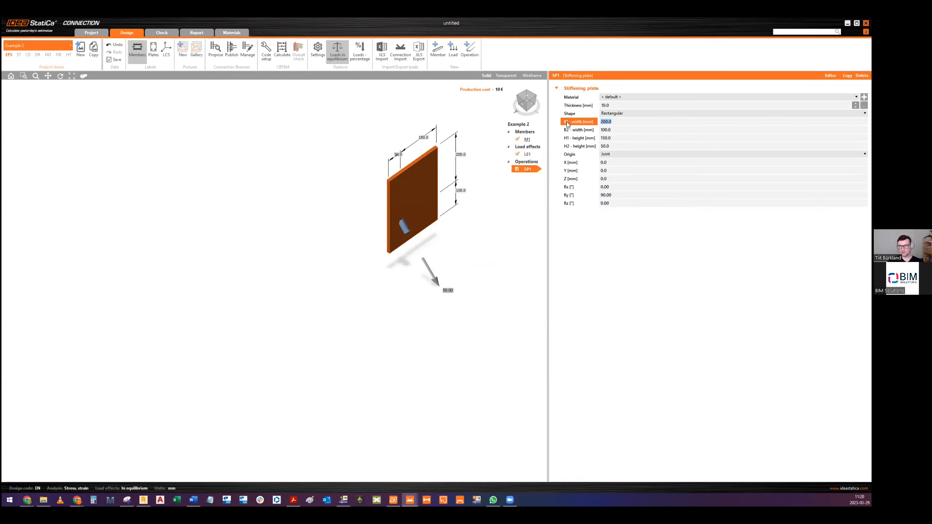
type("100")
key("Tab")
type("100")
key("Tab")
type("100")
key("Tab")
type("-10")
key("Tab")
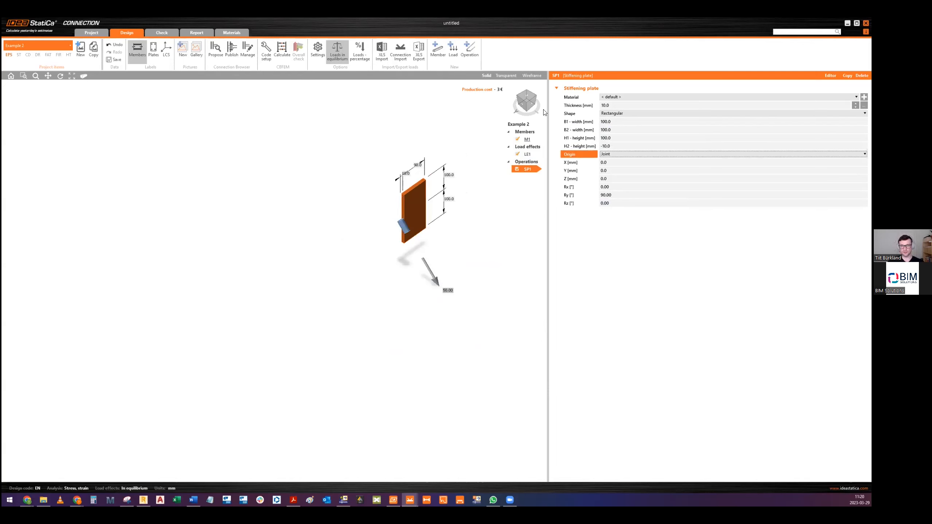
middle_click_drag(492, 167, 447, 183)
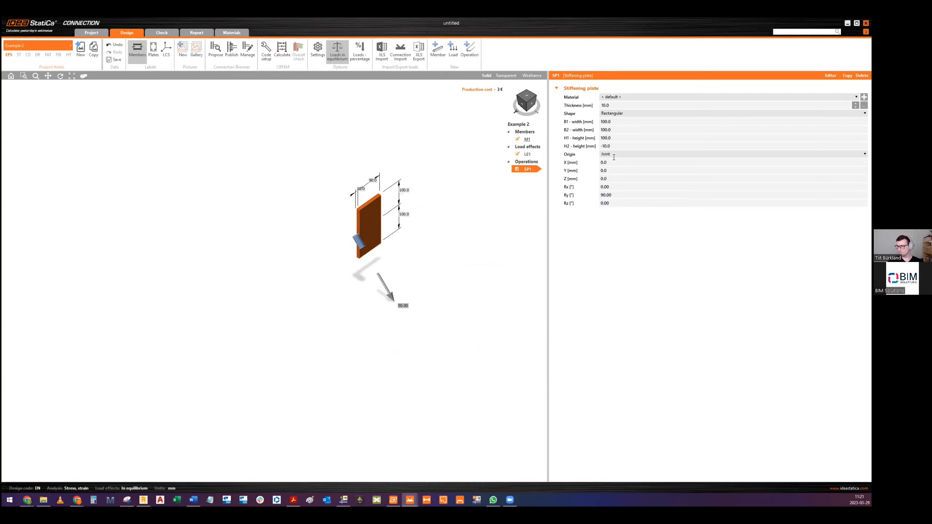
Step: Set the stiffening plate's X position to -60 mm
left_click(603, 162)
type("60")
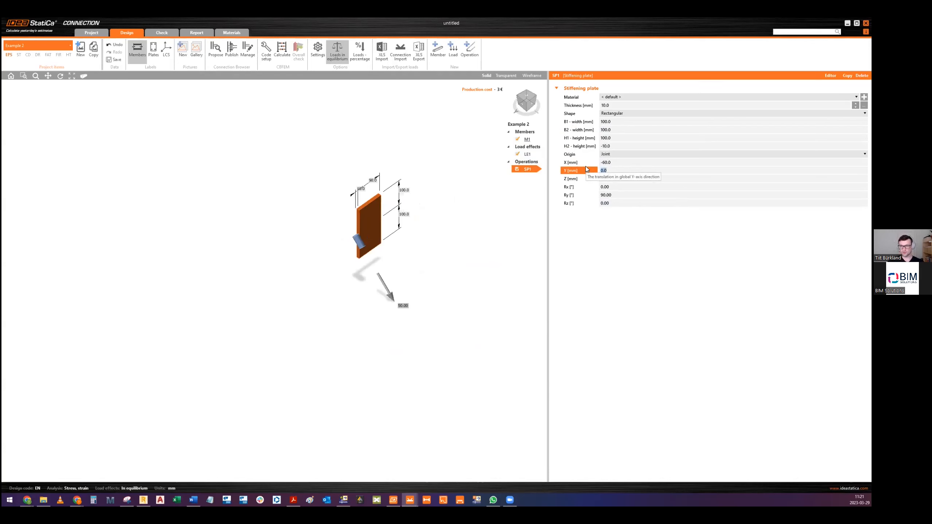
key("Tab")
left_click(615, 196)
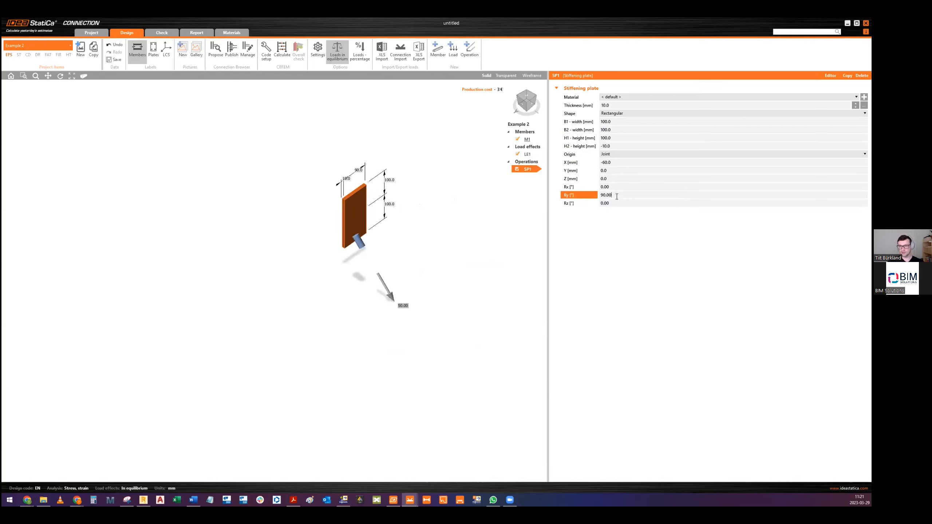
middle_click_drag(354, 211, 352, 215)
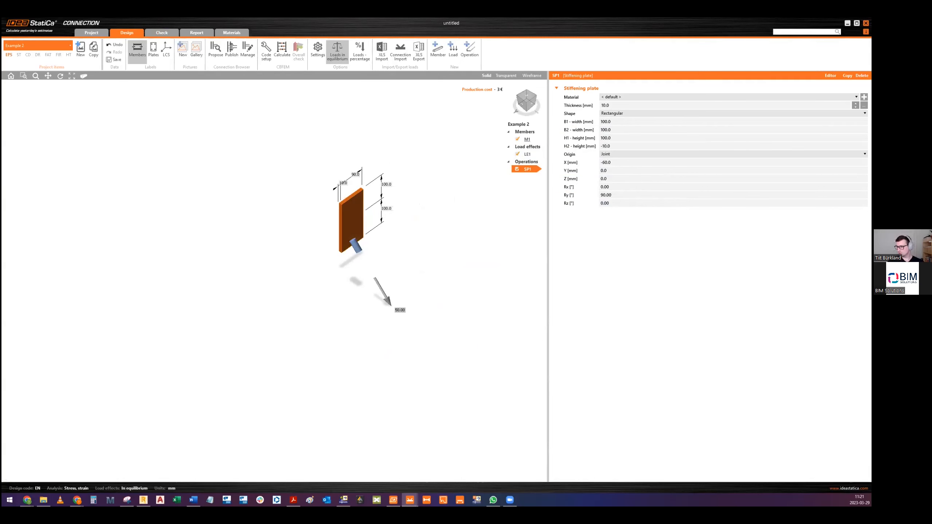
Step: Copy the stiffening plate SP1 and set the copy's H1 height to -10 mm and H2 height to 100 mm
right_click(528, 168)
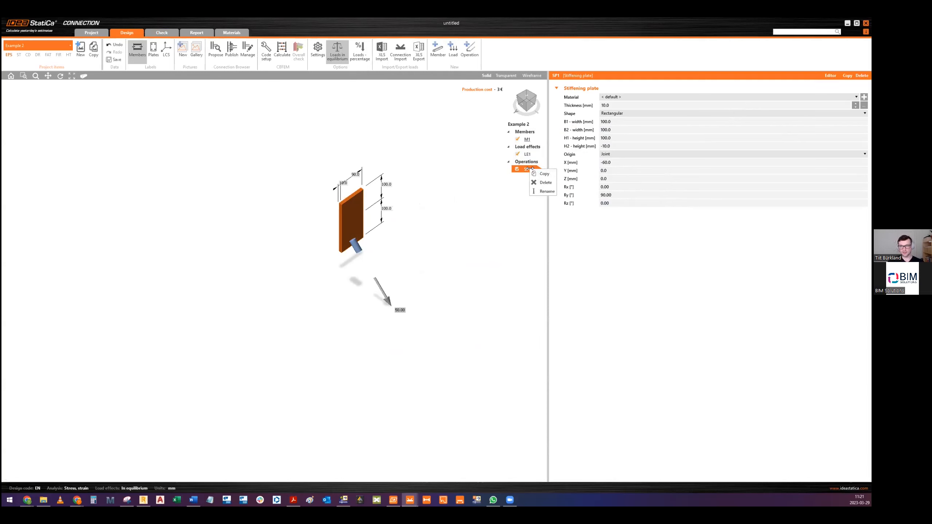
left_click(545, 173)
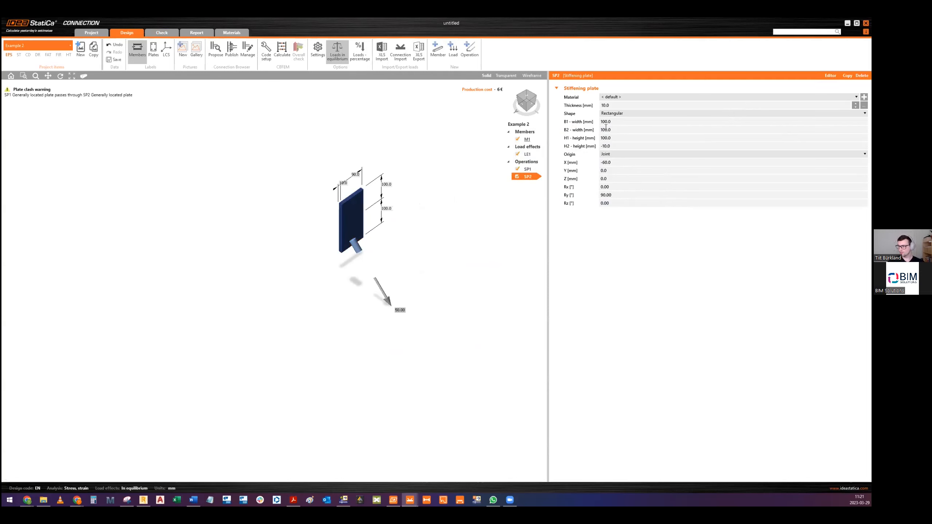
left_click(616, 139)
type("-10")
key("Tab")
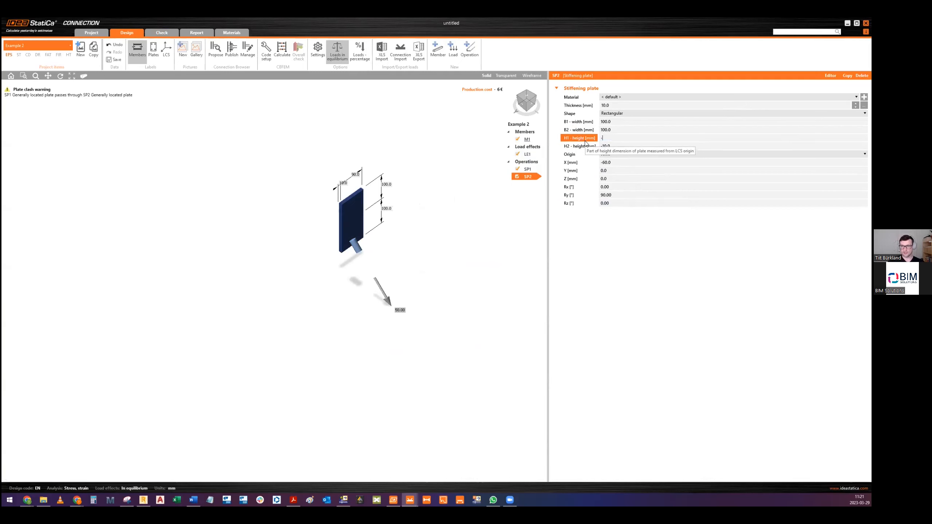
type("100")
key("Tab")
scroll(349, 211, "up", 2)
middle_click_drag(342, 213, 313, 238)
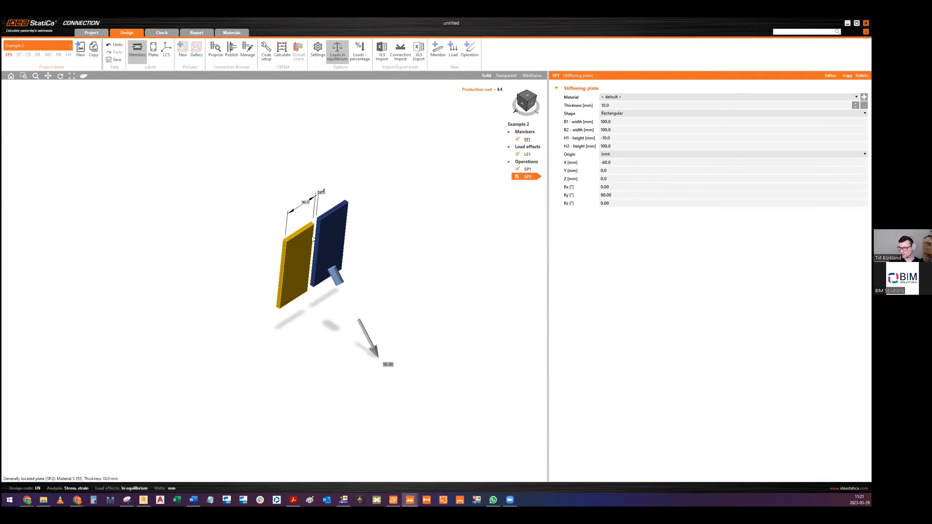
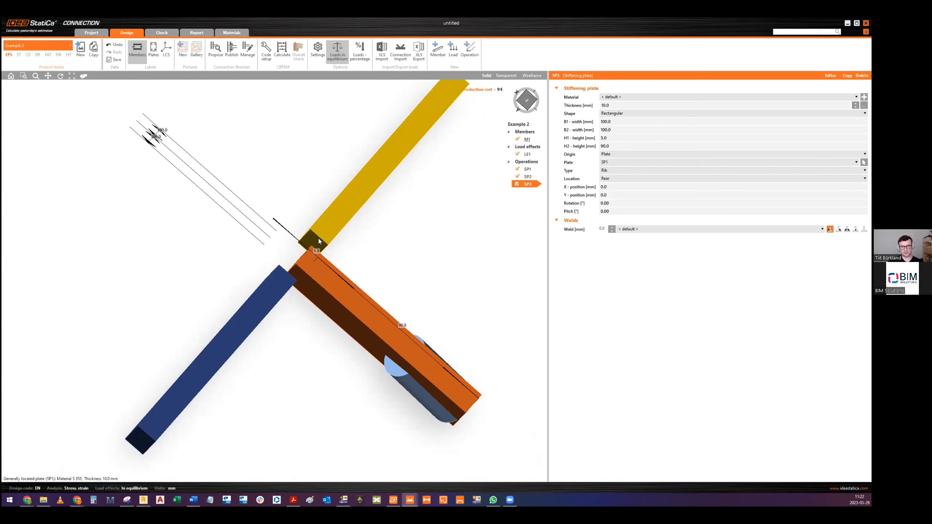
Step: Set rib SP3's Y-position to 10 mm and turn off its weld
scroll(318, 238, "down", 3)
middle_click_drag(319, 249, 316, 220)
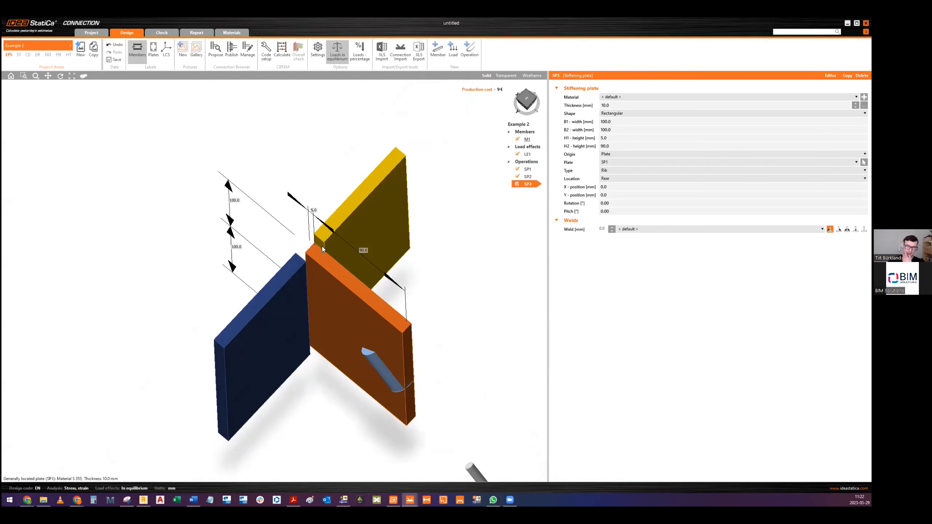
scroll(320, 238, "down", 2)
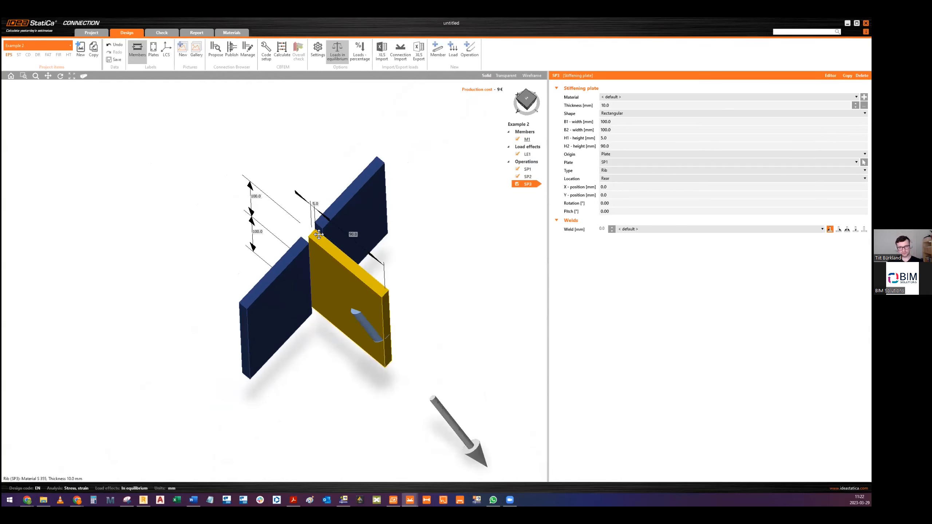
middle_click_drag(315, 241, 322, 236)
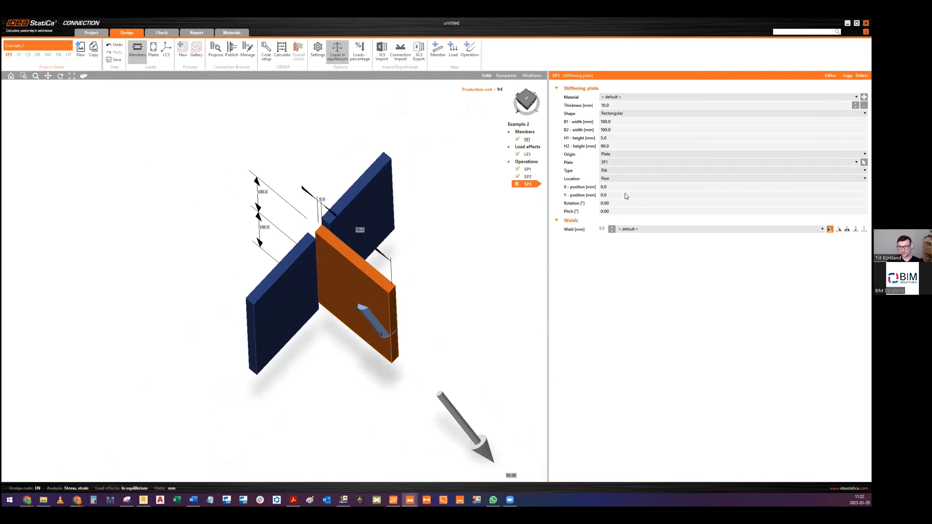
left_click(575, 191)
left_click(574, 194)
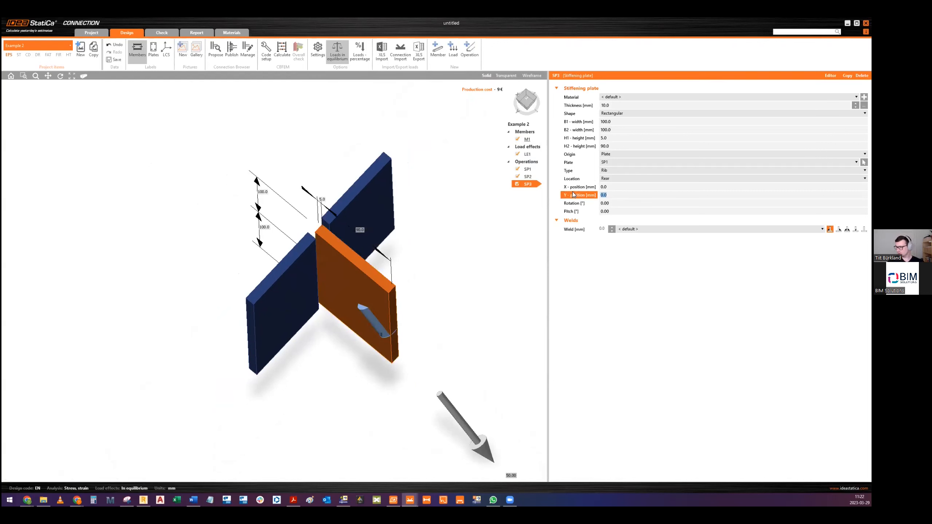
key("Tab")
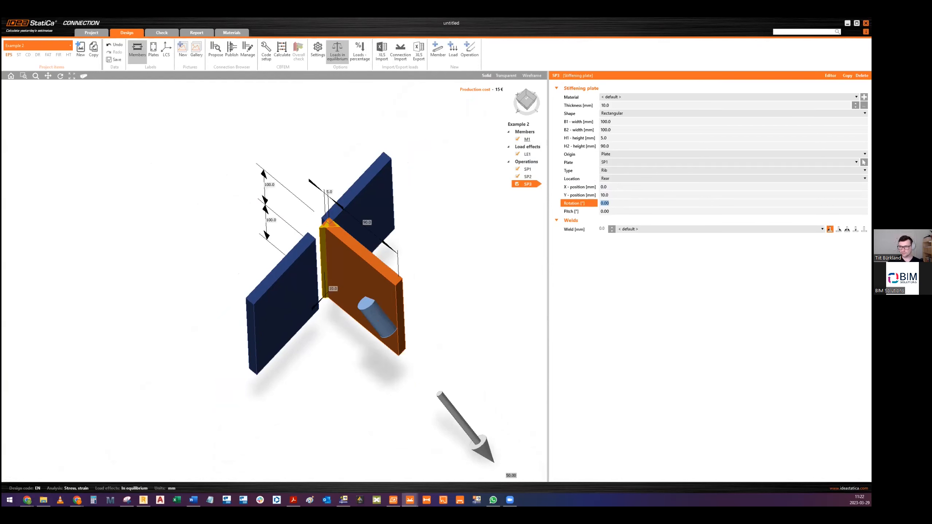
left_click(863, 229)
middle_click_drag(345, 241, 347, 233)
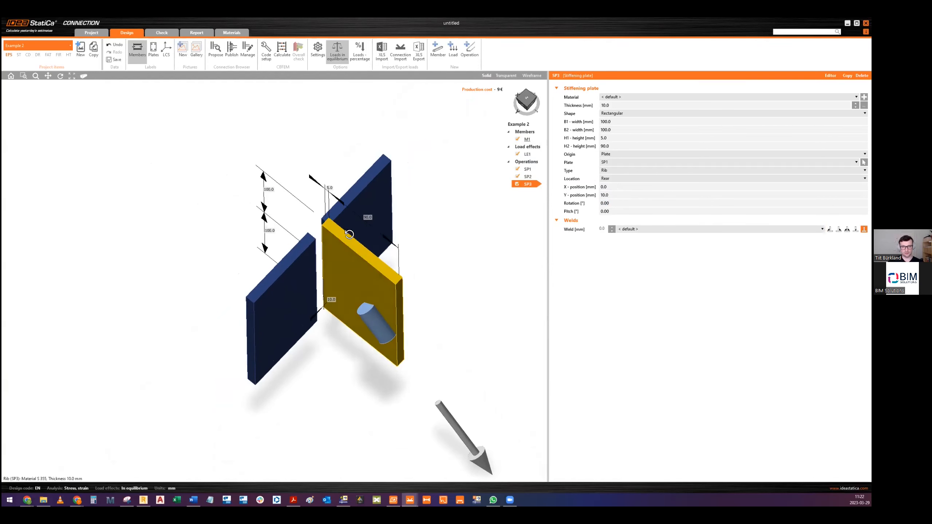
Step: Copy rib SP3 and set the copy's Y-position to -10 mm
right_click(529, 185)
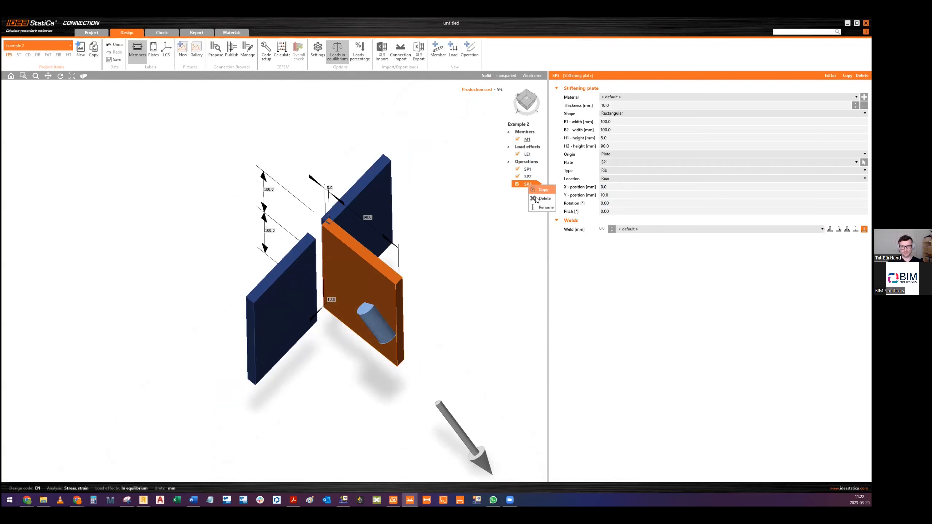
left_click(542, 189)
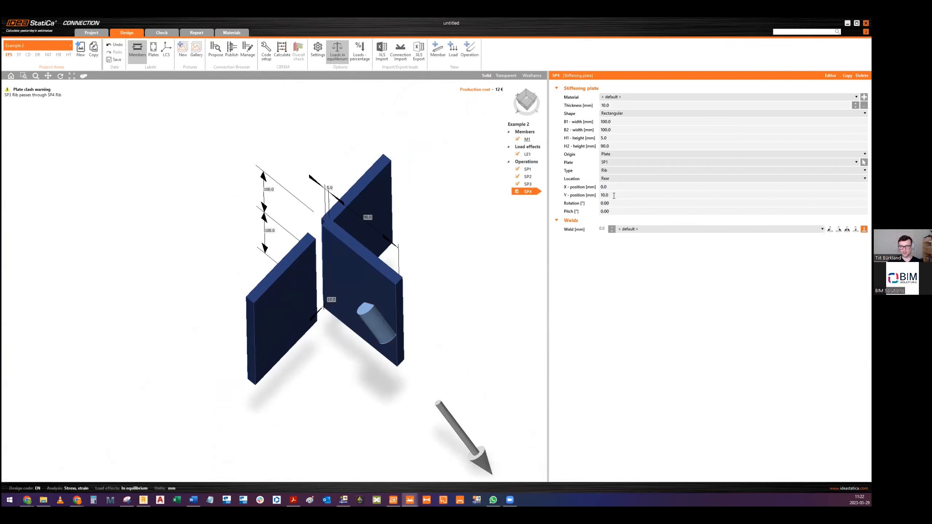
left_click(590, 196)
type("-")
key("Return")
mouse_move(361, 272)
right_mouse_down()
mouse_move(364, 302)
mouse_move(362, 274)
right_mouse_up()
Step: Add a general weld operation with Edge to edge placement and type Weld
left_click(469, 49)
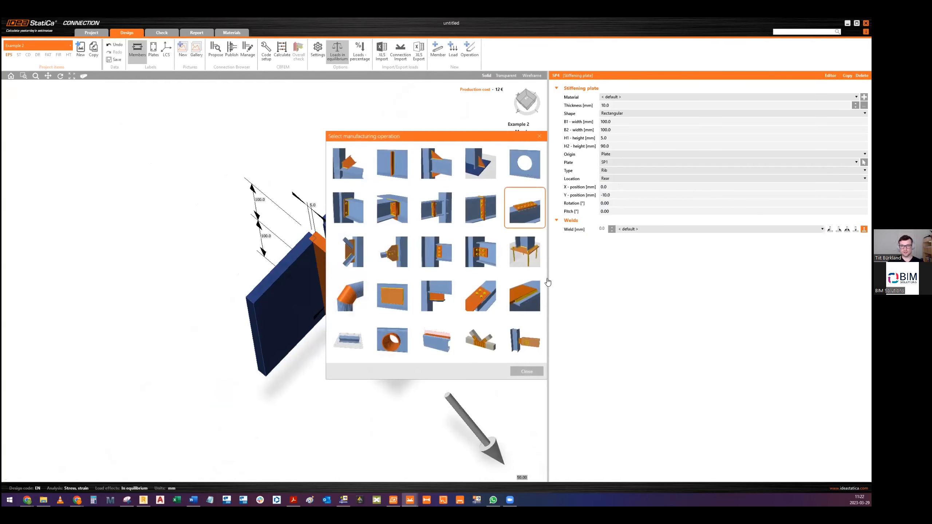
left_click(522, 288)
right_click_drag(384, 170, 388, 170)
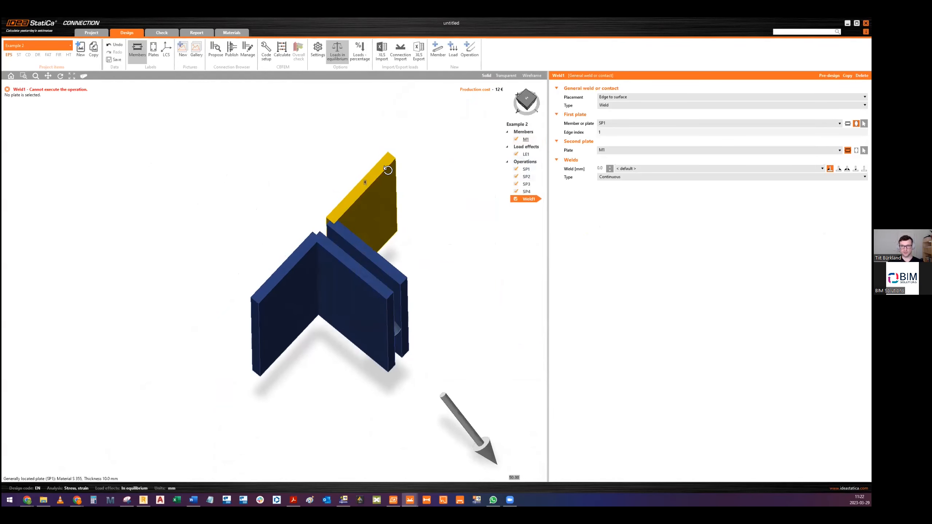
scroll(353, 233, "up", 2)
left_click(611, 97)
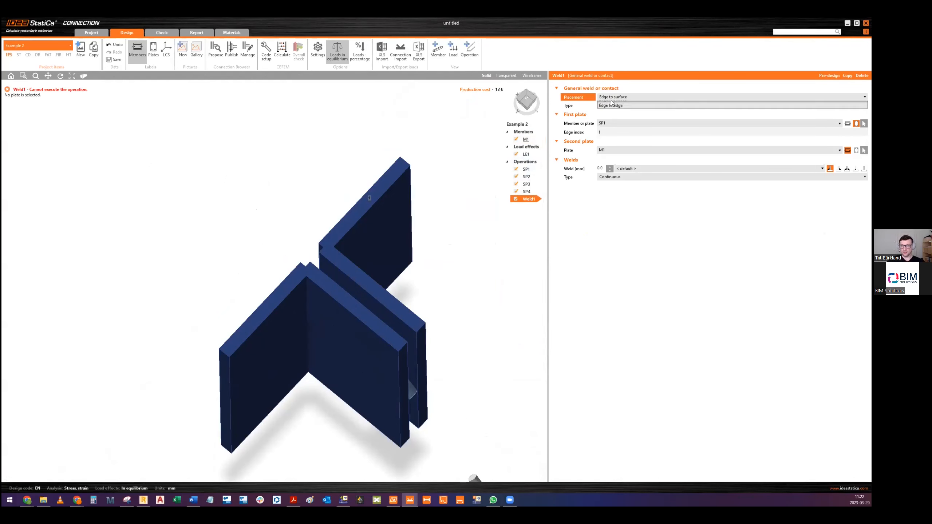
left_click(616, 106)
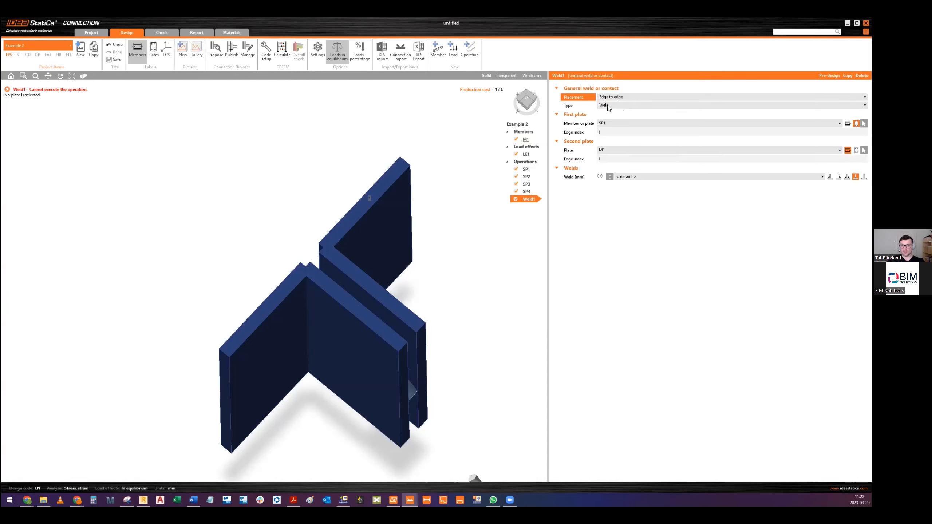
left_click(607, 106)
left_click(612, 111)
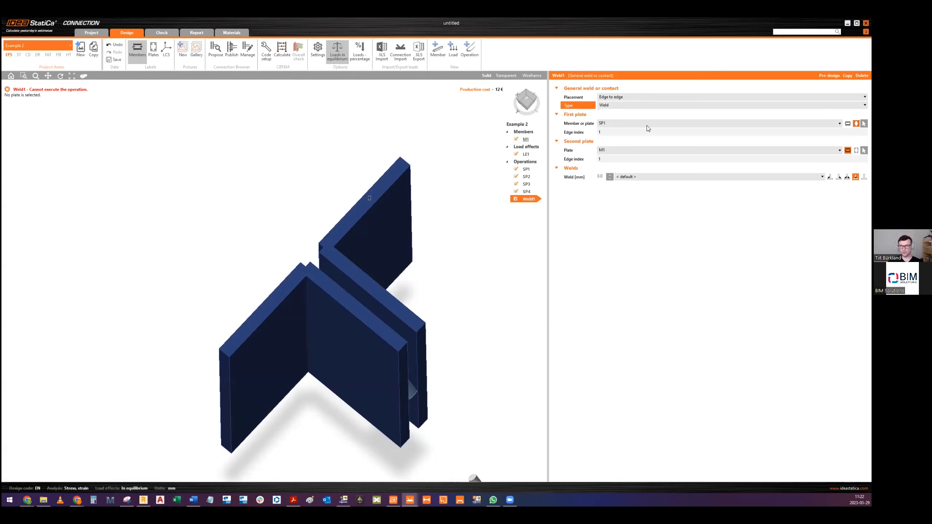
Step: Choose SP3 as the weld's second plate and display the model as transparent
left_click(615, 154)
left_click(616, 151)
left_click(611, 170)
left_click(505, 76)
mouse_move(323, 266)
middle_mouse_down("ctrl")
mouse_move(301, 281)
mouse_move(319, 276)
middle_mouse_up("ctrl")
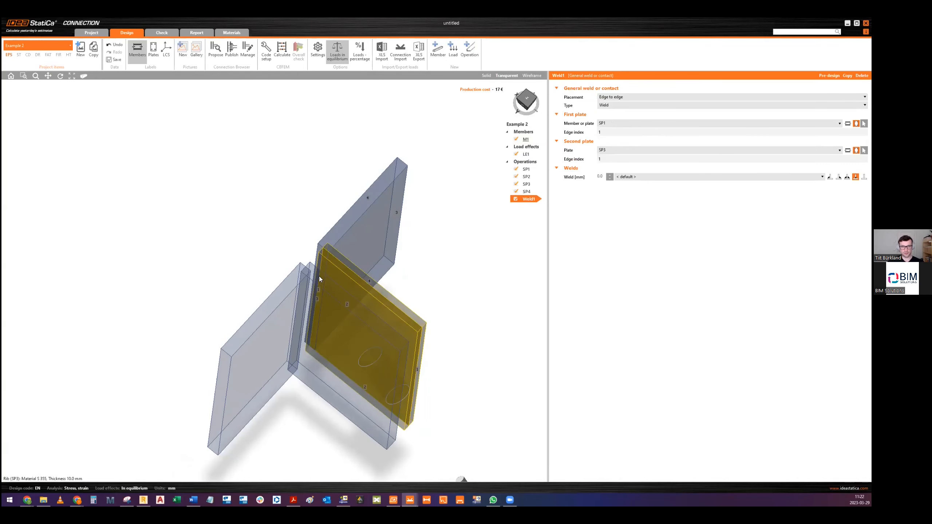
scroll(321, 292, "up", 3)
scroll(432, 204, "down", 2)
middle_click_drag(394, 173, 324, 195)
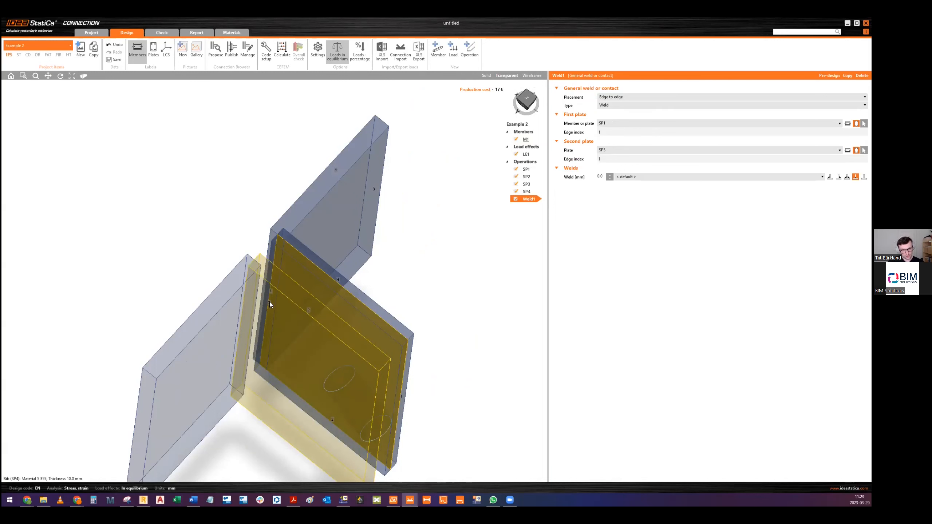
Step: Set the edge index of the weld's second plate to 3
left_click(608, 131)
double_click(607, 159)
type("3")
right_click_drag(288, 243, 62, 202)
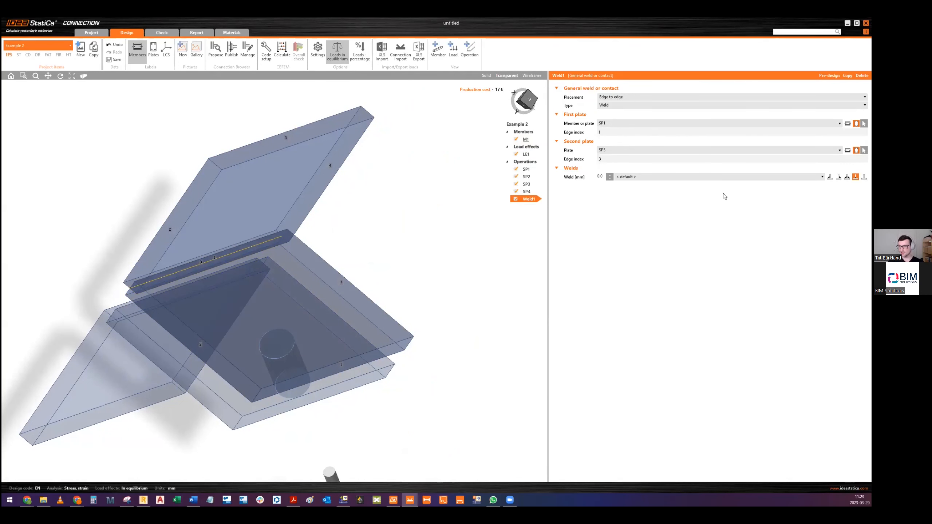
mouse_move(272, 262)
right_mouse_down()
mouse_move(240, 257)
mouse_move(248, 252)
mouse_move(269, 275)
right_mouse_up()
Step: Copy the general weld and assign SP2 as the copy's first plate and SP4 as its second plate
right_click(530, 202)
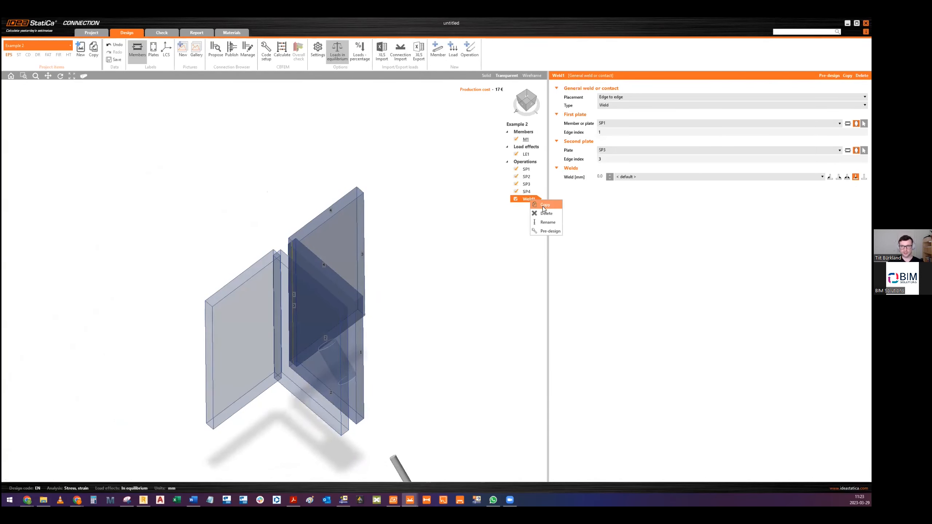
left_click(543, 206)
left_click(607, 123)
left_click(607, 136)
left_click(607, 150)
left_click(607, 175)
Step: Set the edge index of the copied weld's first plate, SP2, to 3
scroll(277, 273, "up", 3)
scroll(276, 273, "down", 3)
right_click_drag(276, 337, 278, 303)
left_click_drag(609, 134, 574, 135)
type("3")
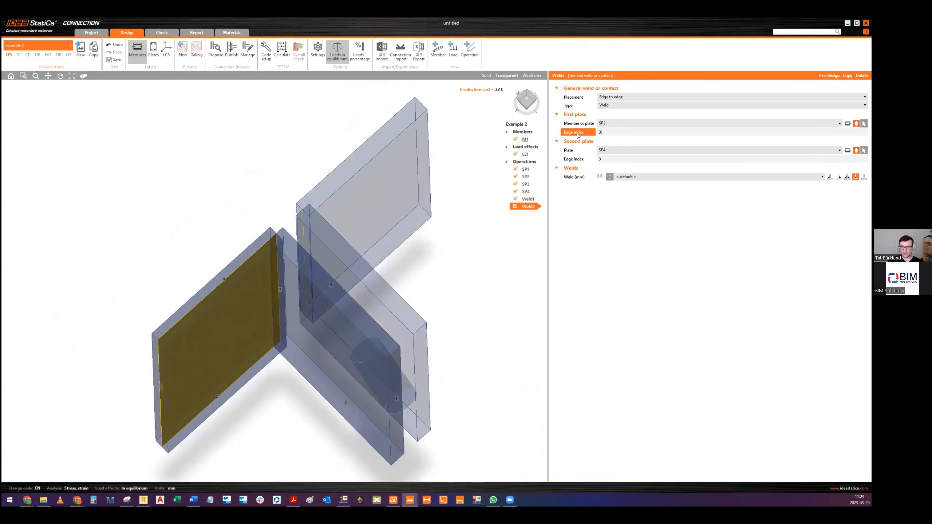
key("Tab")
right_click_drag(208, 264, 259, 222)
scroll(259, 223, "down", 3)
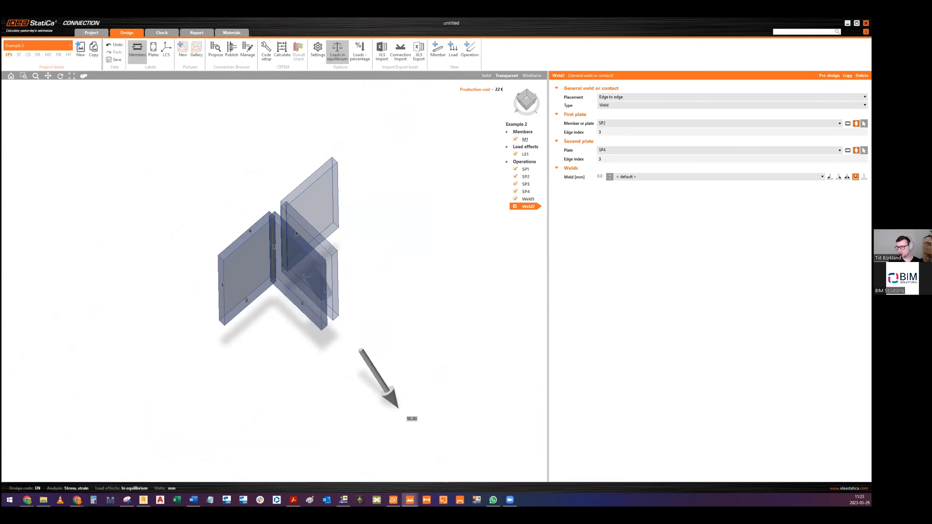
Step: Add a bolt grid operation with Anchors as the fastener and reduce its items count to 1, leaving only SP1
left_click(470, 50)
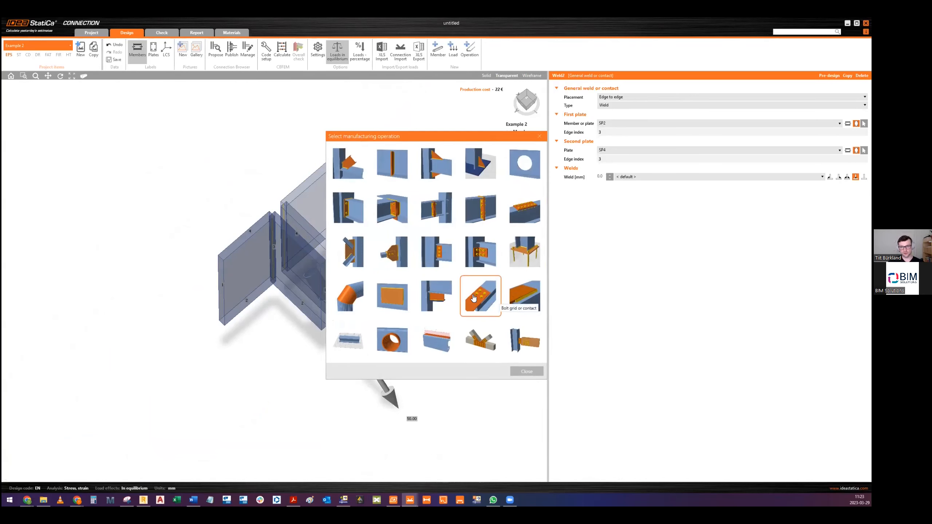
left_click(616, 97)
left_click(619, 112)
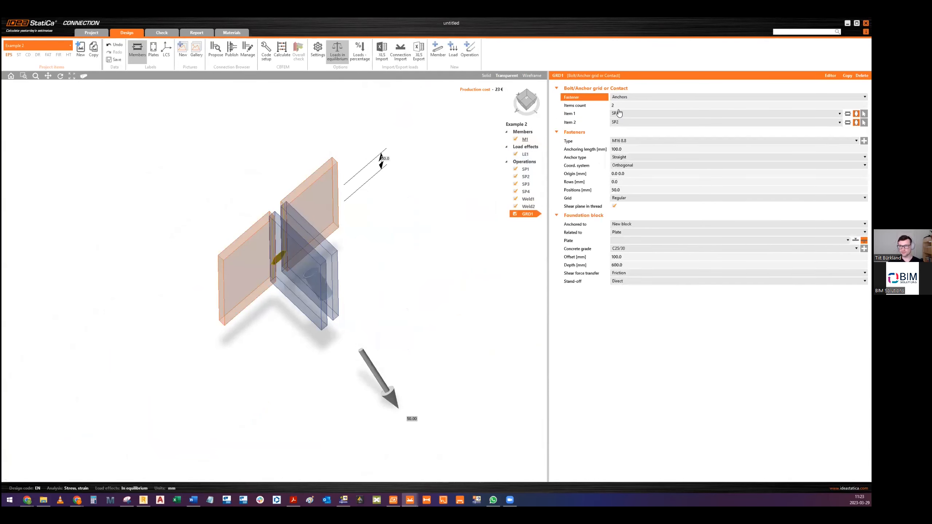
right_click_drag(284, 250, 326, 244)
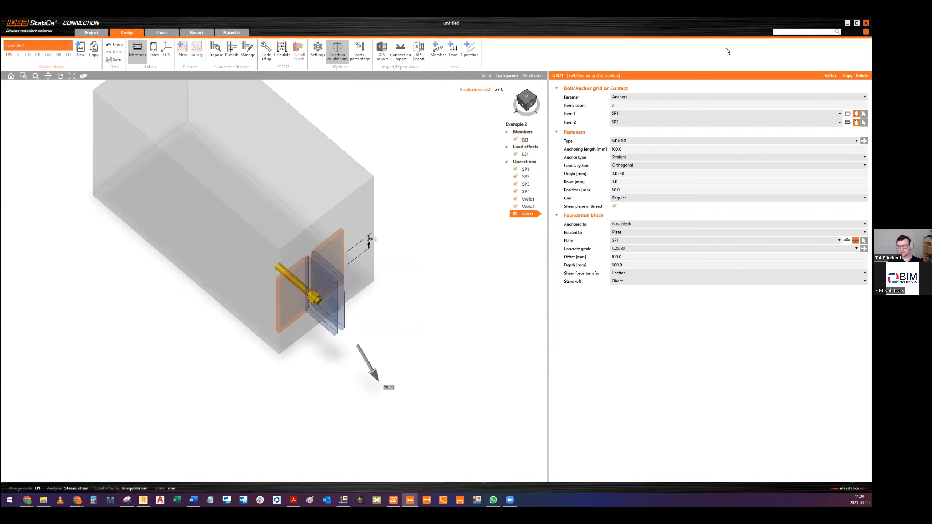
left_click(628, 105)
type("1")
left_click(626, 114)
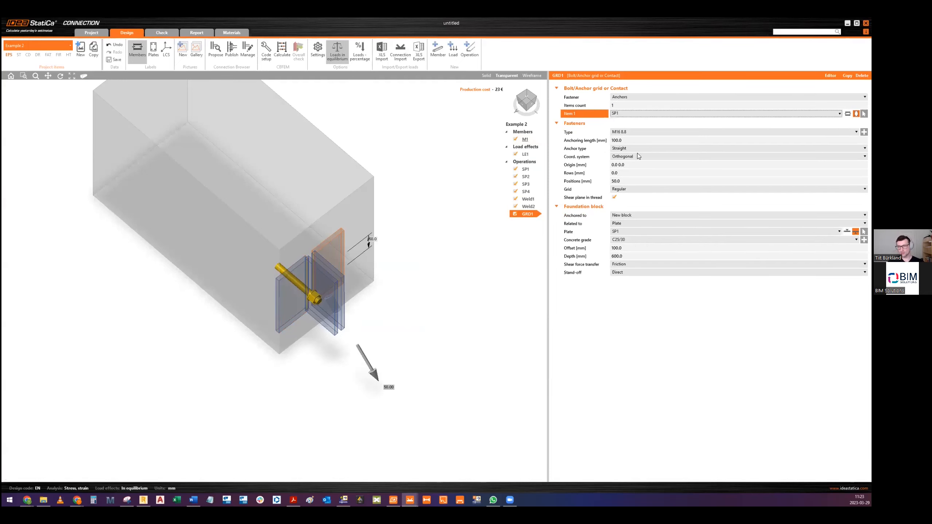
Step: Set the anchoring length of the grid's anchors to 400 mm
left_click(586, 137)
type("400")
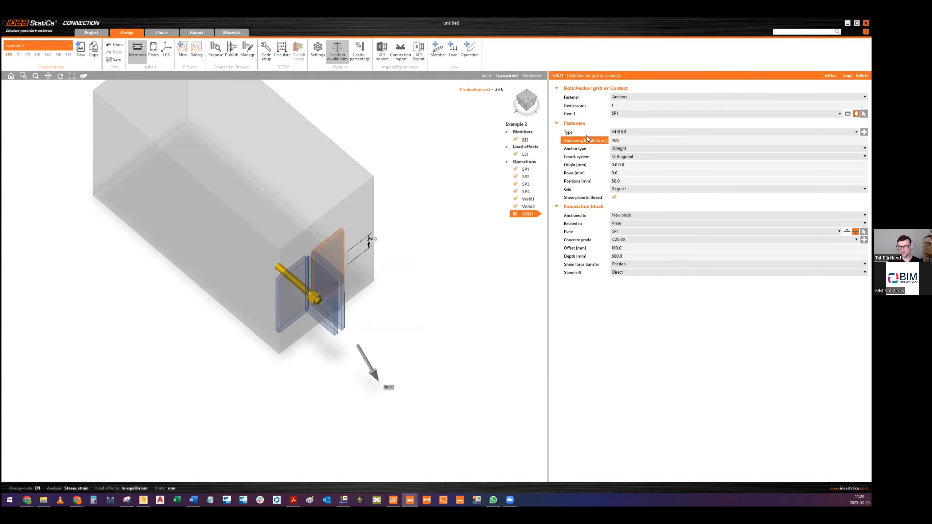
key("Tab")
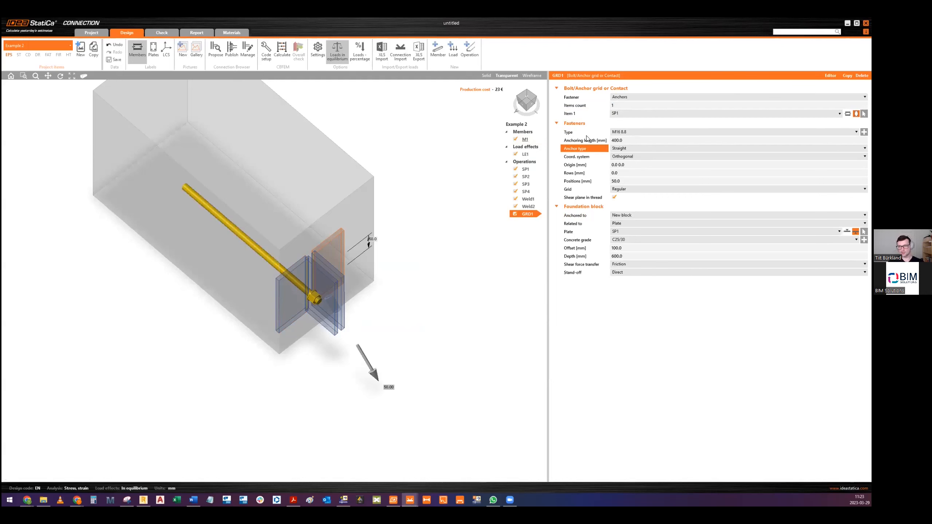
key("Tab")
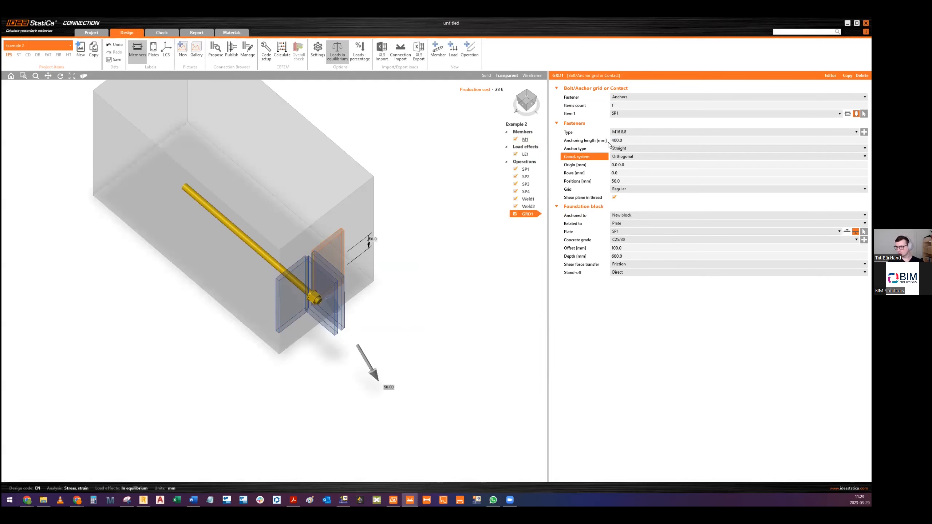
Step: Set the anchor grid's rows to 60 mm and its positions to -60 and 60 mm
left_click(624, 173)
type("60")
key("Tab")
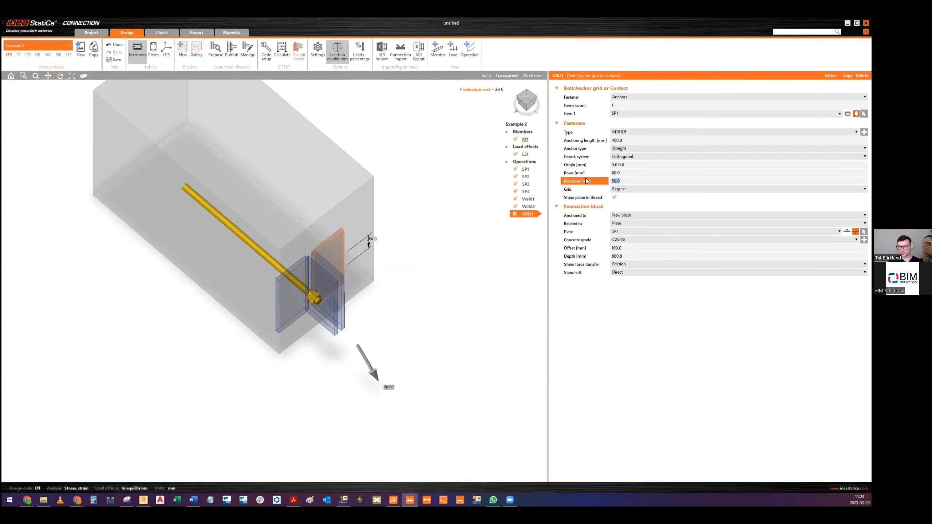
type("-")
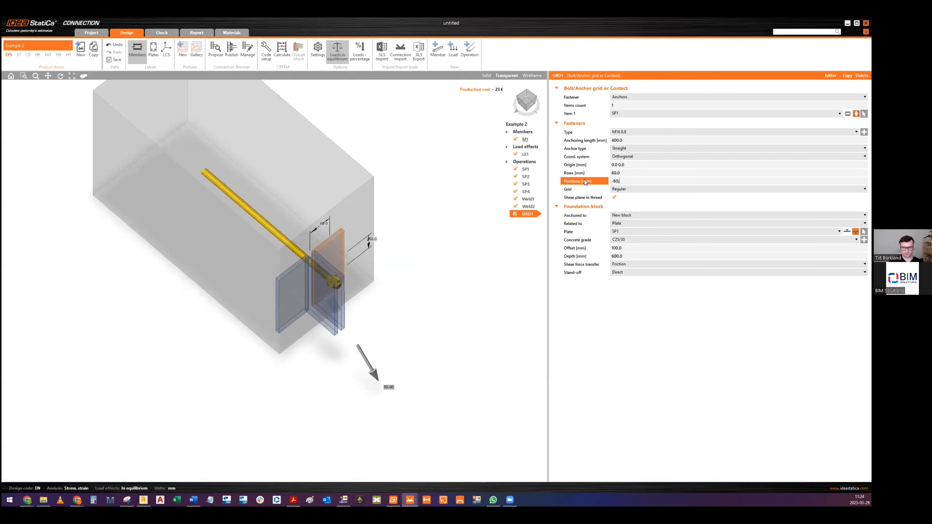
type("60.0; 60")
key("Tab")
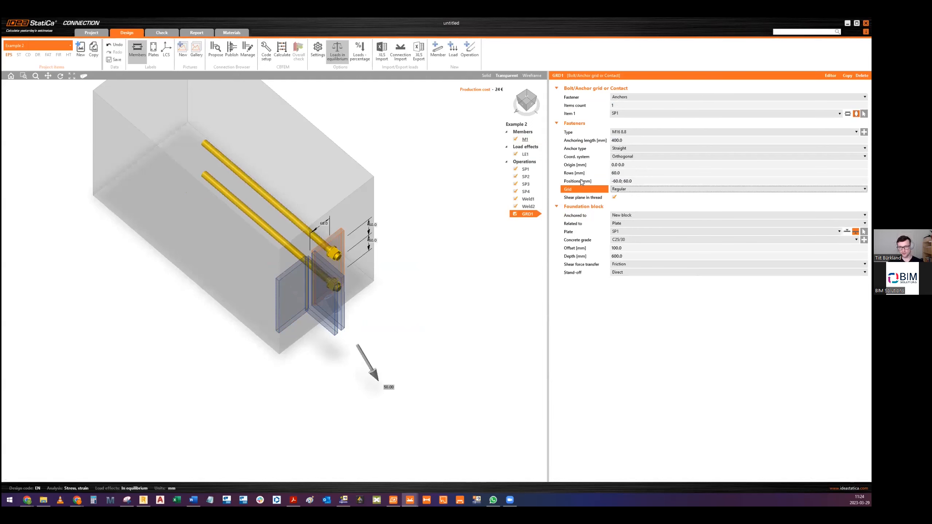
mouse_move(318, 266)
middle_mouse_down("ctrl")
mouse_move(259, 212)
mouse_move(323, 265)
middle_mouse_up("ctrl")
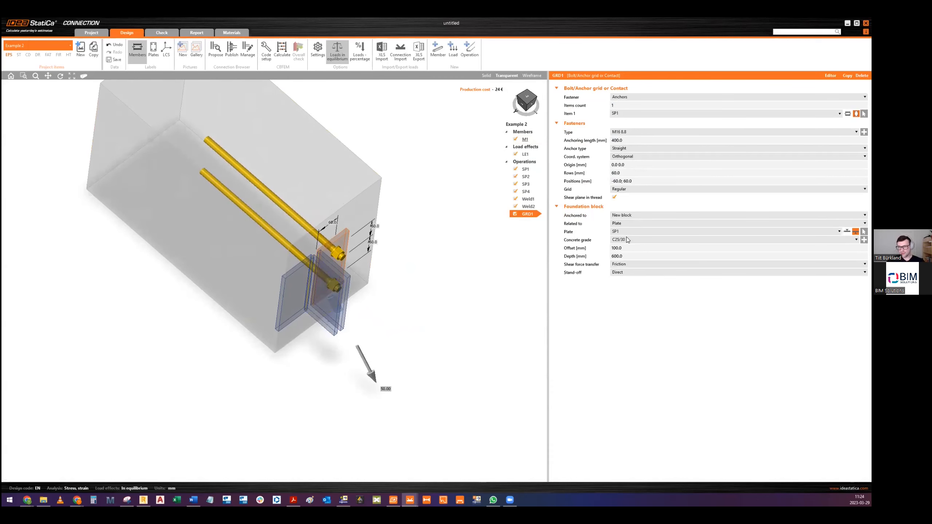
Step: Try a foundation block offset of 400 mm, and set it back to 100 mm
left_click(627, 249)
type("400")
key("Tab")
middle_click_drag(290, 278, 290, 244, "ctrl")
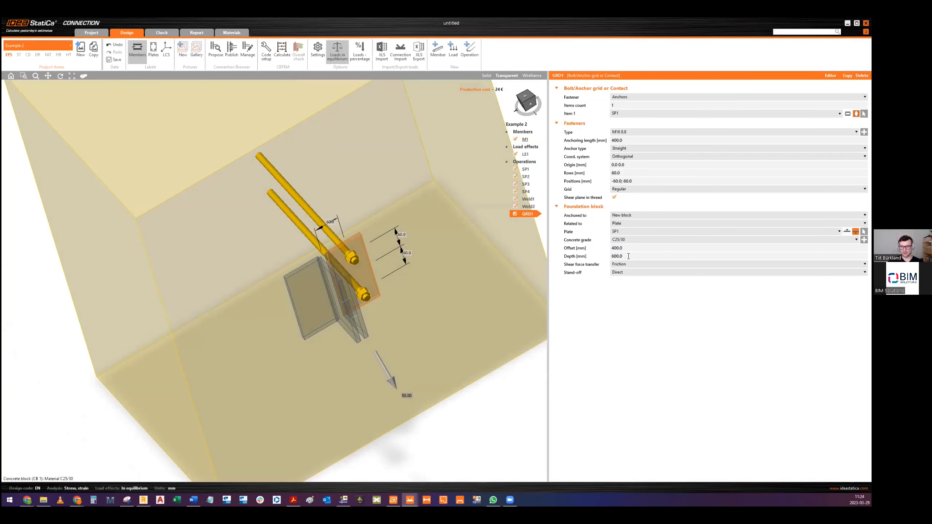
left_click(618, 248)
type("100")
key("Return")
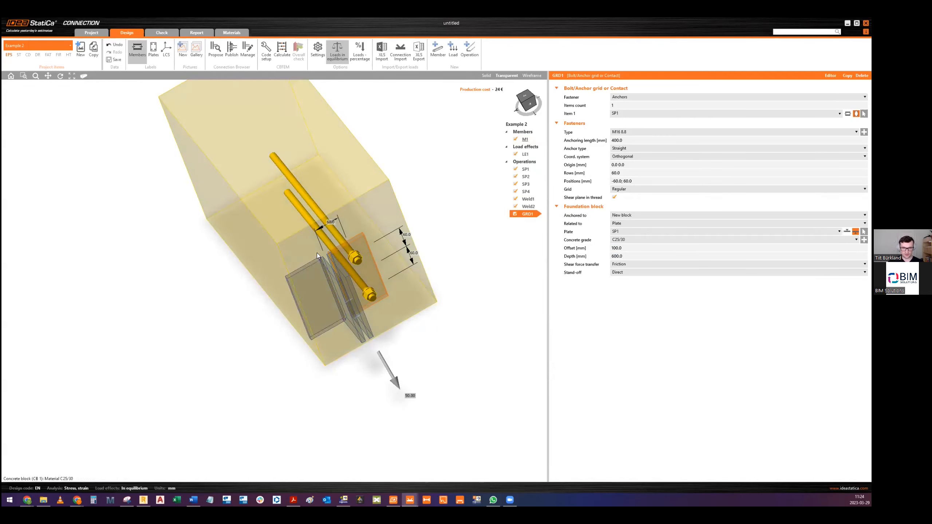
Step: Set the foundation block's offset to 400 mm
left_click(625, 250)
type("400")
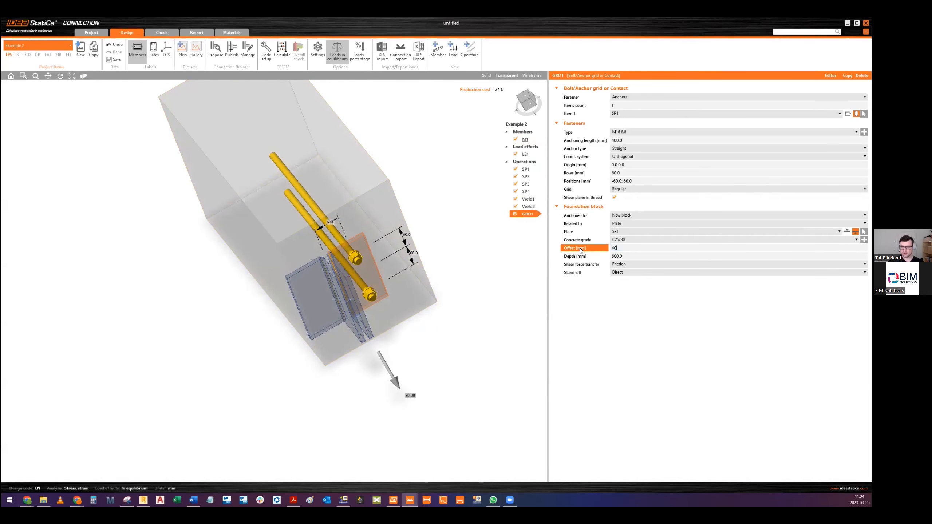
key("Tab")
right_click_drag(310, 287, 353, 272)
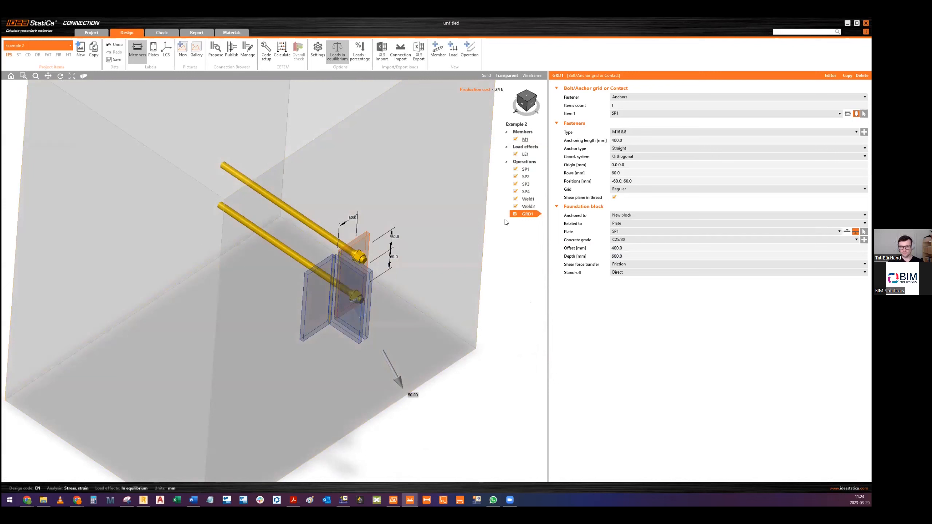
Step: Copy the anchor grid, assign the copy to plate SP2 and anchor it to the existing concrete block CB 1
right_click(528, 215)
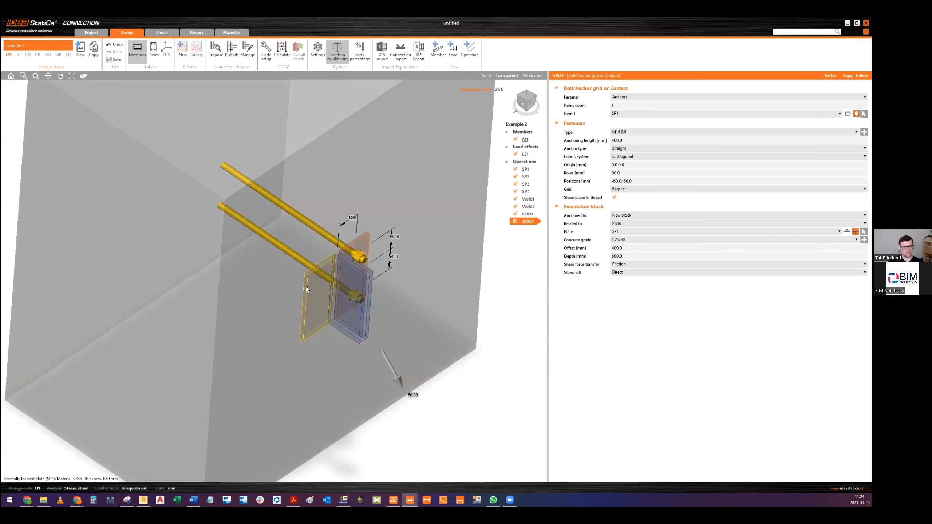
left_click(625, 113)
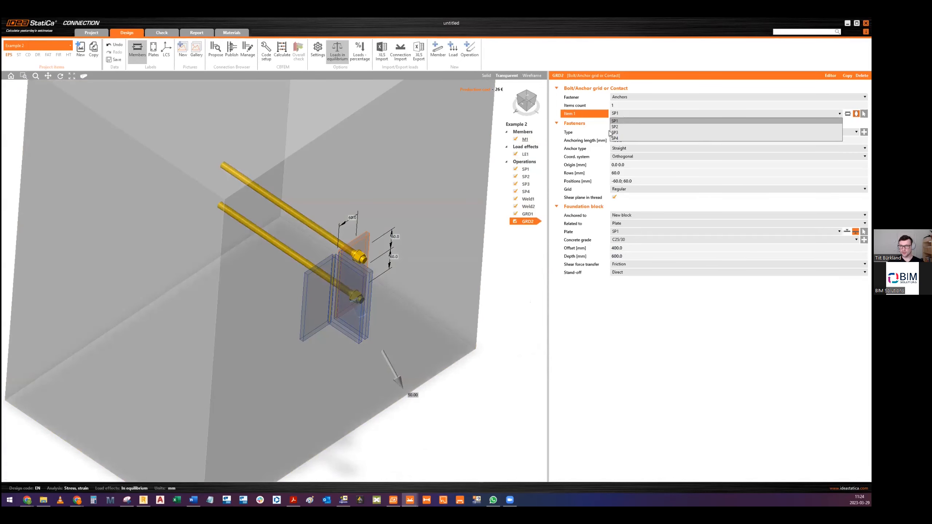
left_click(615, 126)
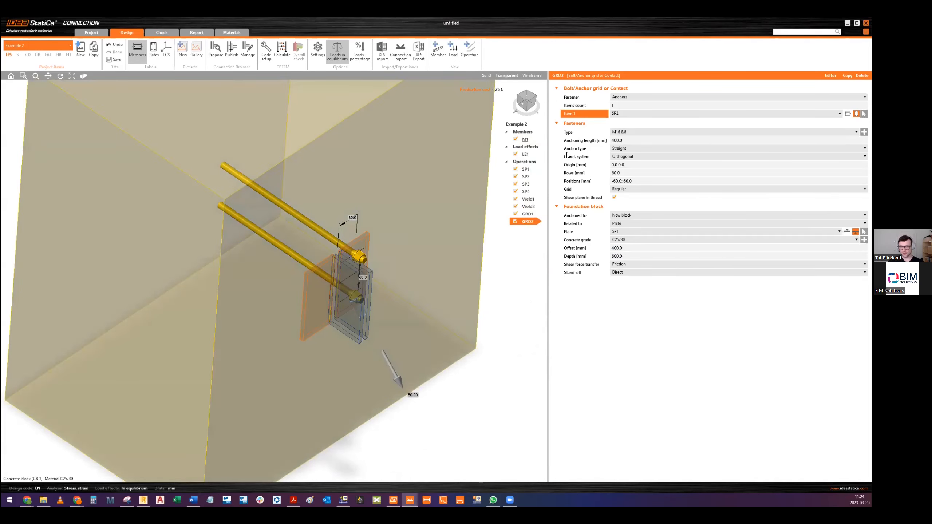
left_click(628, 215)
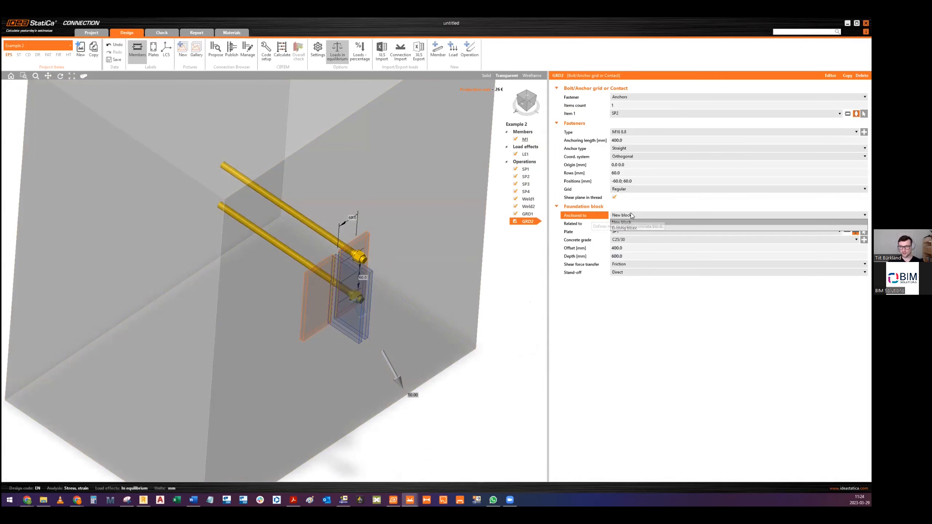
left_click(630, 228)
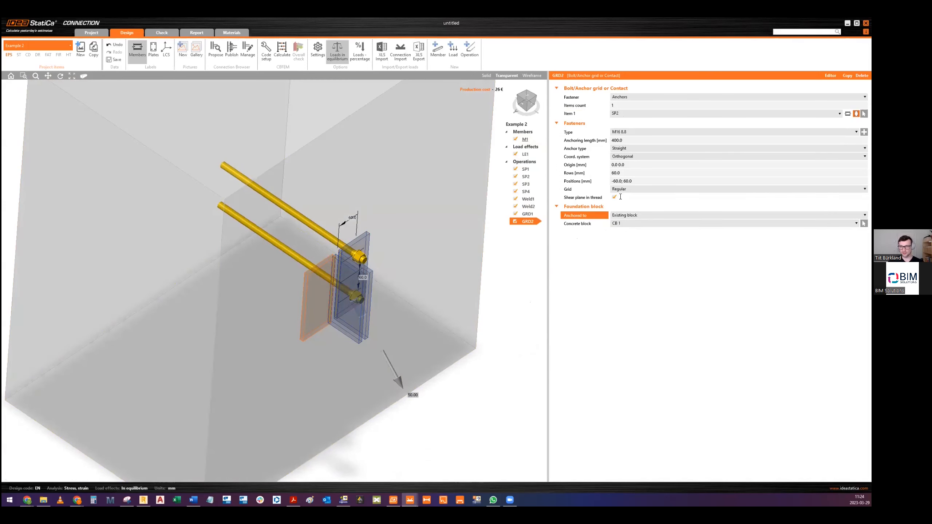
Step: Set the copied anchor grid's rows to -60 mm
left_click(626, 172)
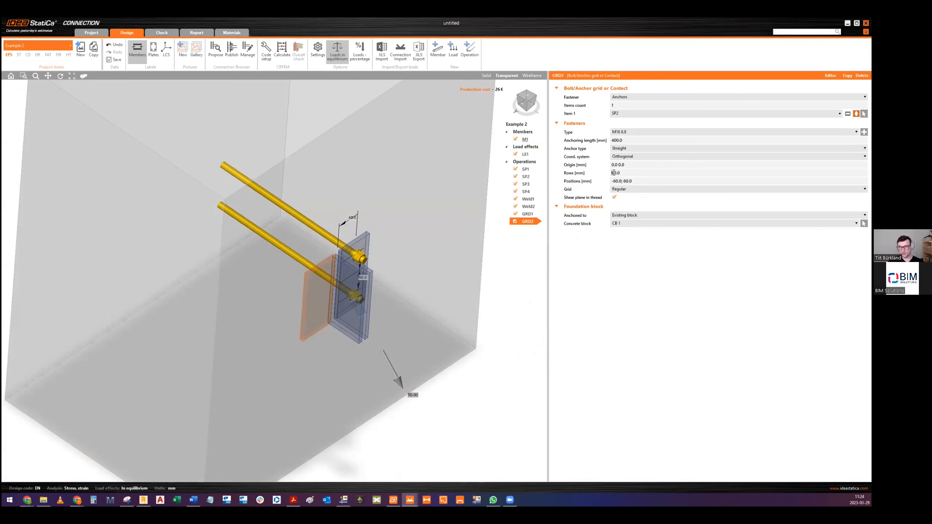
type("-")
key("Return")
middle_click_drag(362, 279, 360, 256)
scroll(363, 318, "up", 3)
Step: Add a connecting plate operation for member M1 and connect it to the existing plate SP3
left_click(363, 318)
scroll(363, 317, "down", 3)
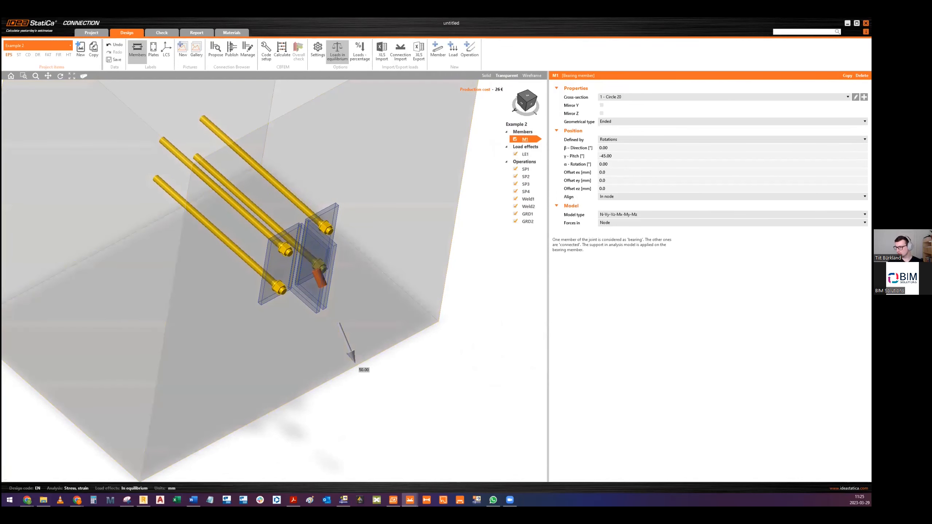
middle_click_drag(394, 238, 399, 218)
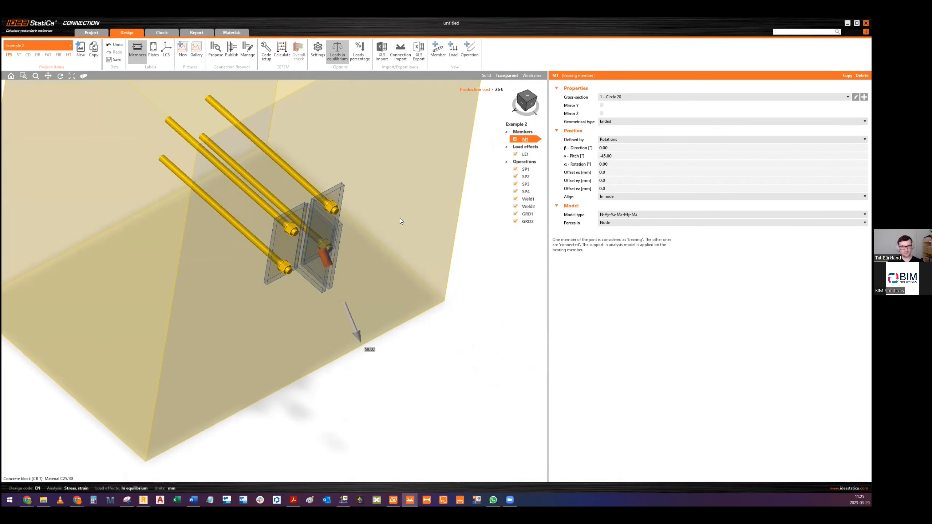
left_click(464, 54)
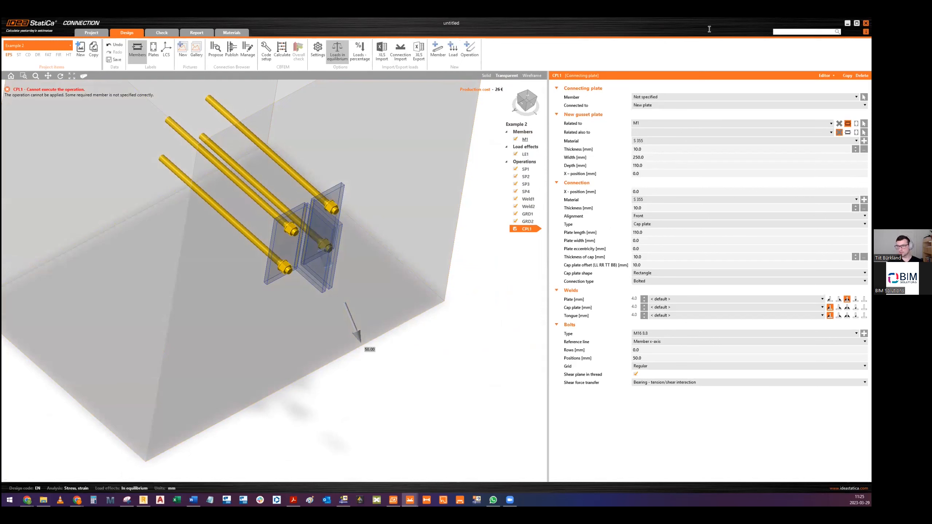
left_click(649, 97)
left_click(653, 109)
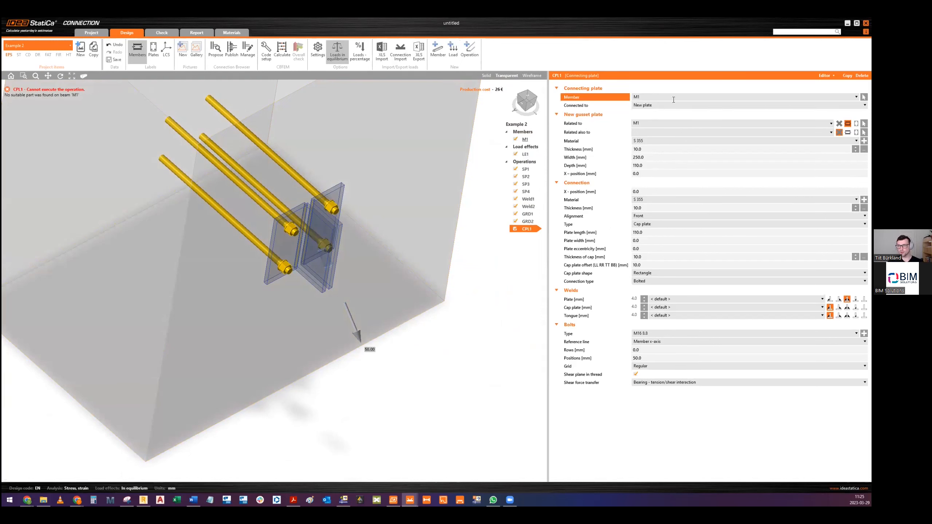
left_click(651, 105)
left_click(652, 122)
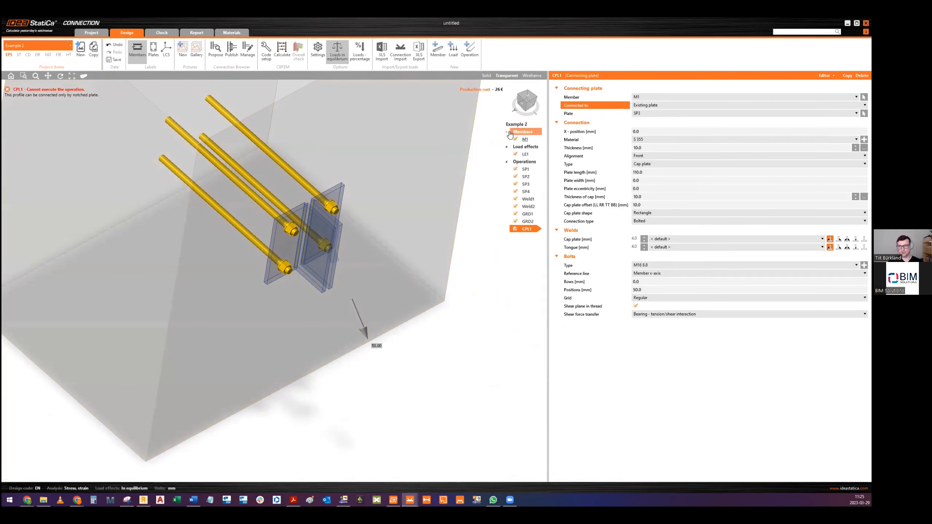
Step: Set the connecting plate's X-position to 75 mm and its alignment to Rear
left_click(641, 133)
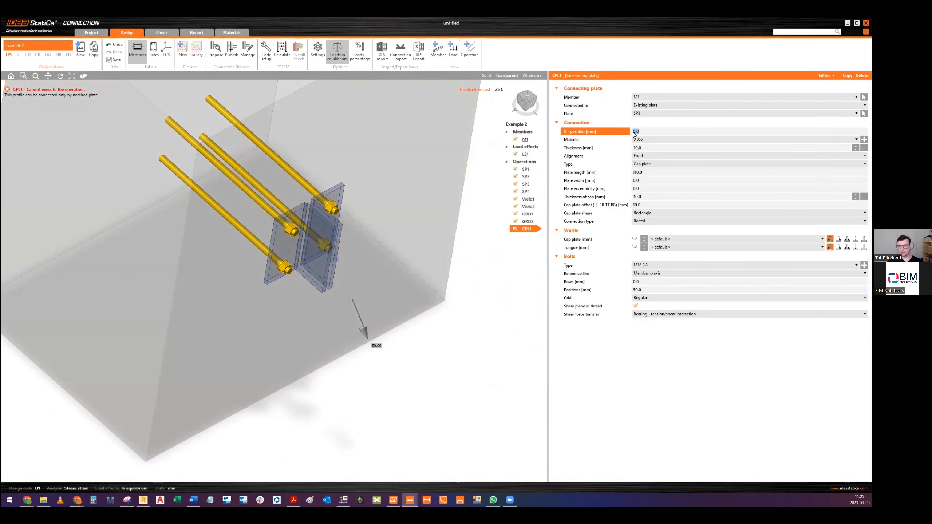
type("75")
key("Tab")
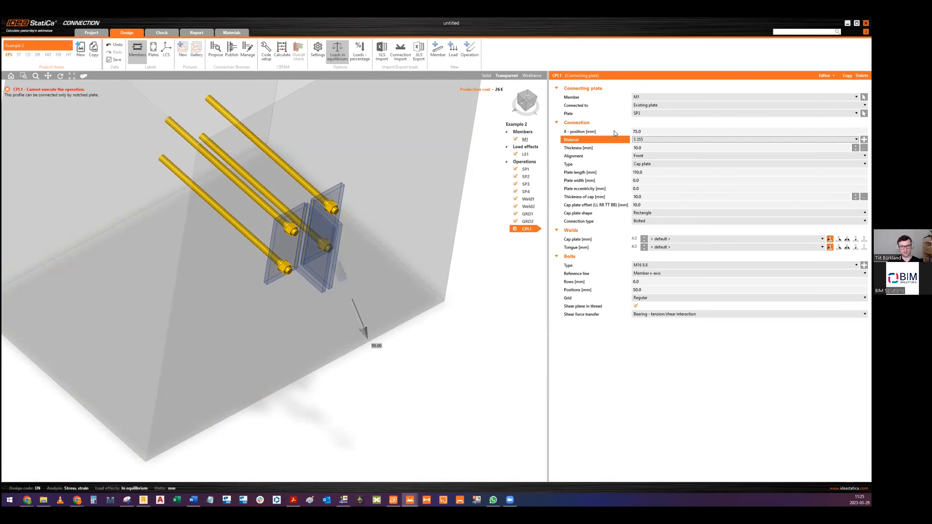
left_click(634, 147)
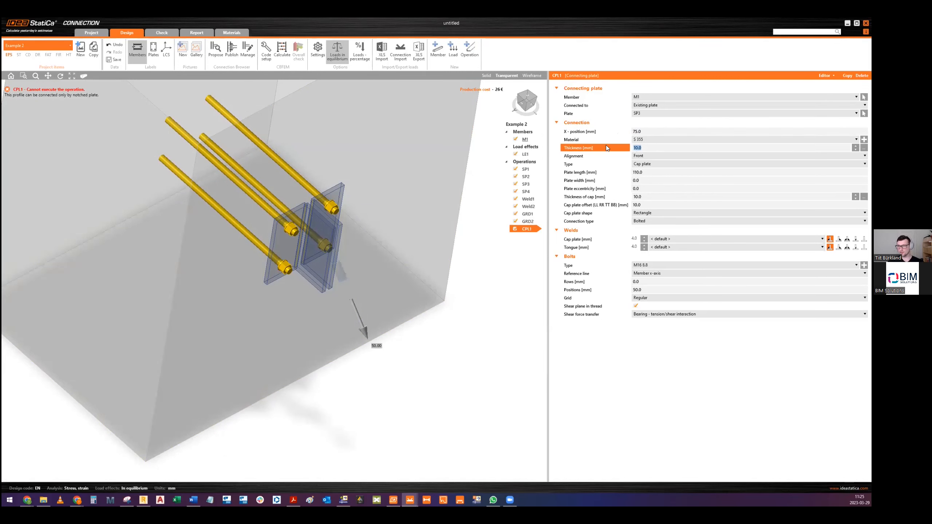
left_click(646, 154)
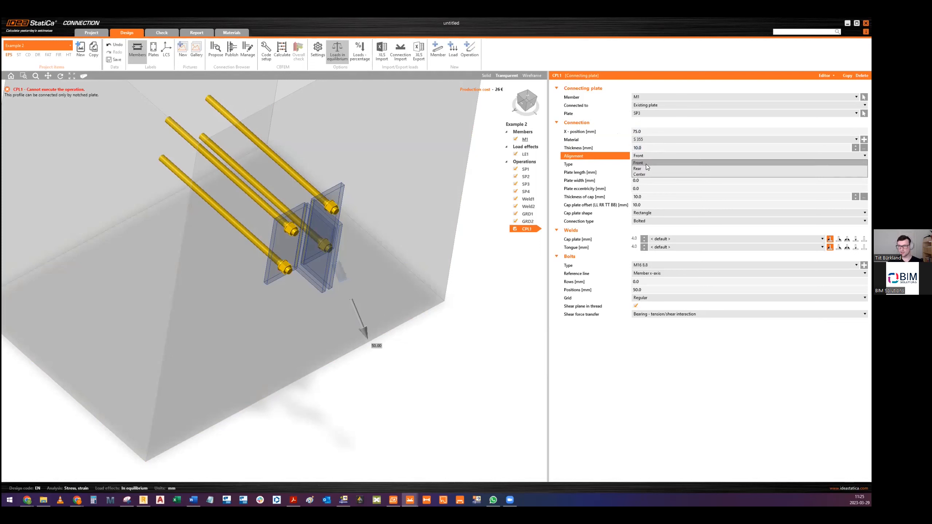
left_click(641, 172)
left_click(642, 156)
left_click(643, 175)
Step: Set the connecting plate's connection type to Notched plate - walls
left_click(644, 163)
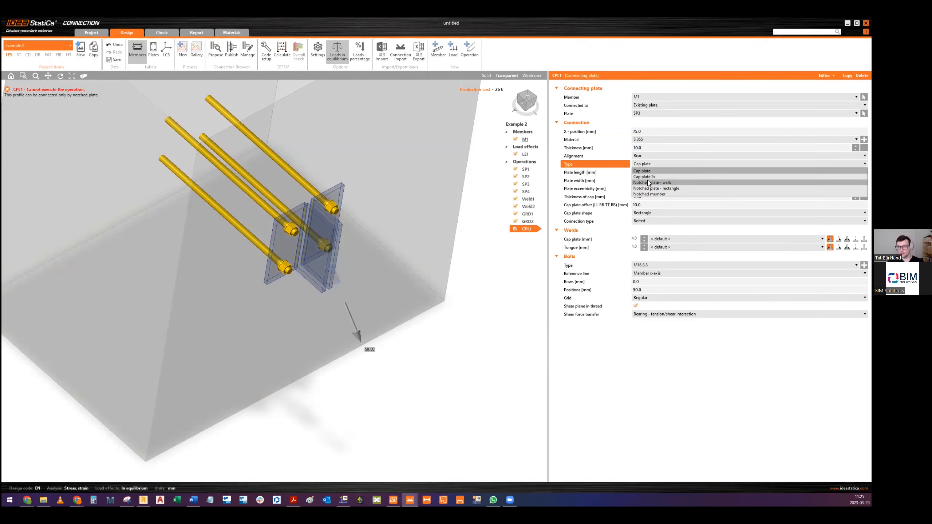
left_click(648, 183)
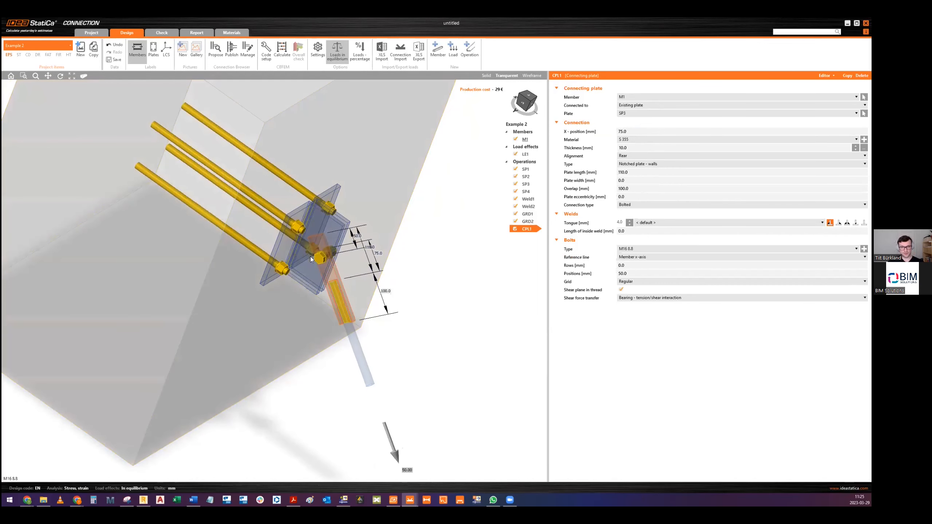
left_click(625, 164)
left_click(639, 173)
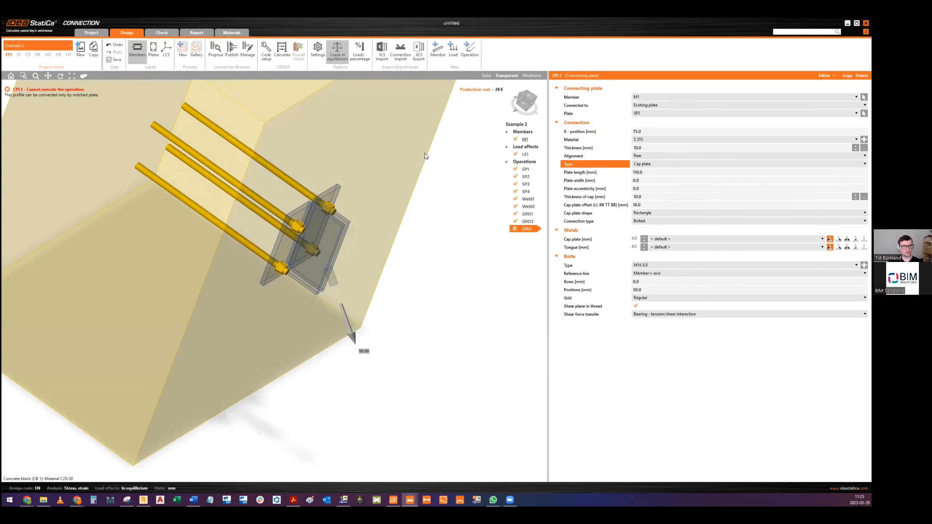
left_click(649, 166)
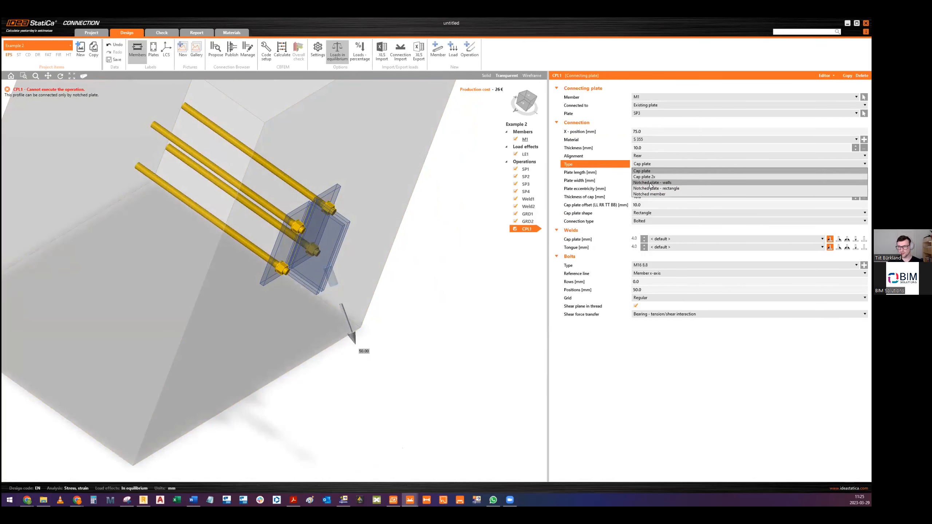
left_click(645, 188)
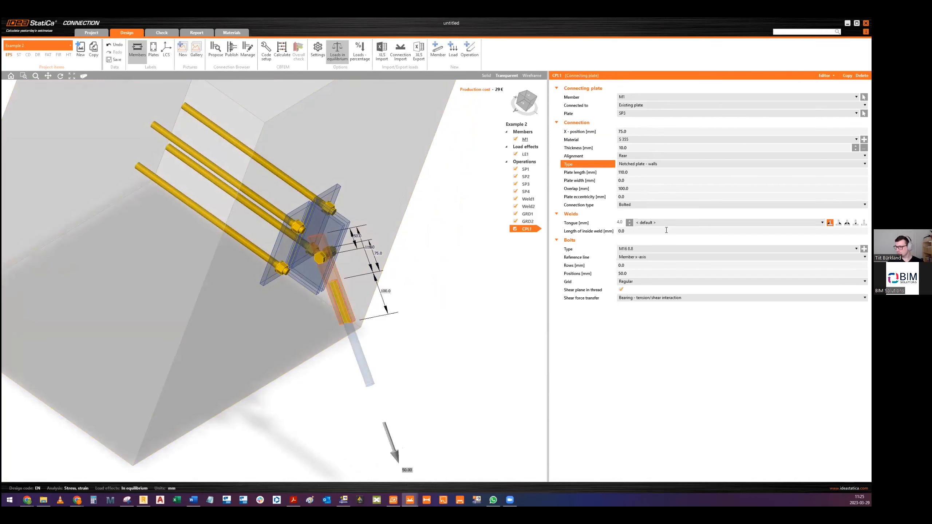
Step: Set the connecting plate's length to 75 mm and its width to 60 mm
left_click(606, 172)
type("7")
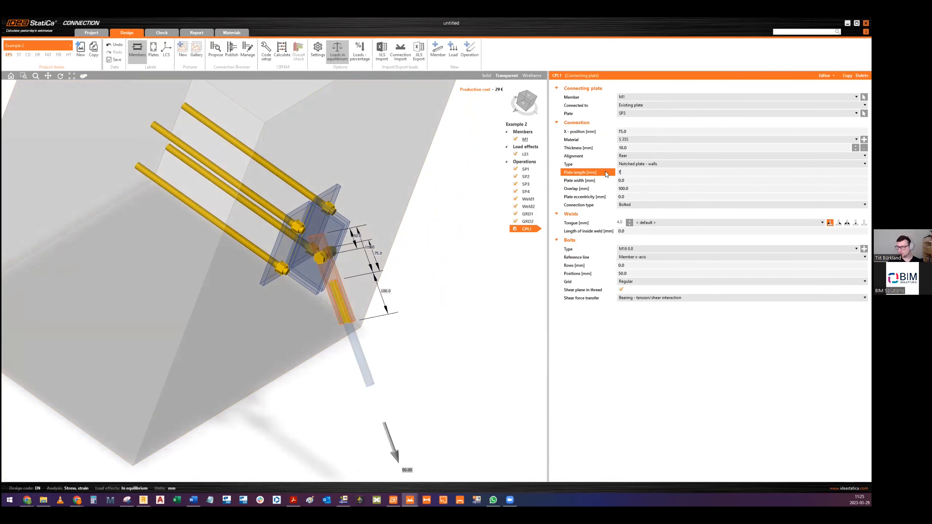
type("5")
key("Tab")
type("60")
key("Tab")
key("Tab")
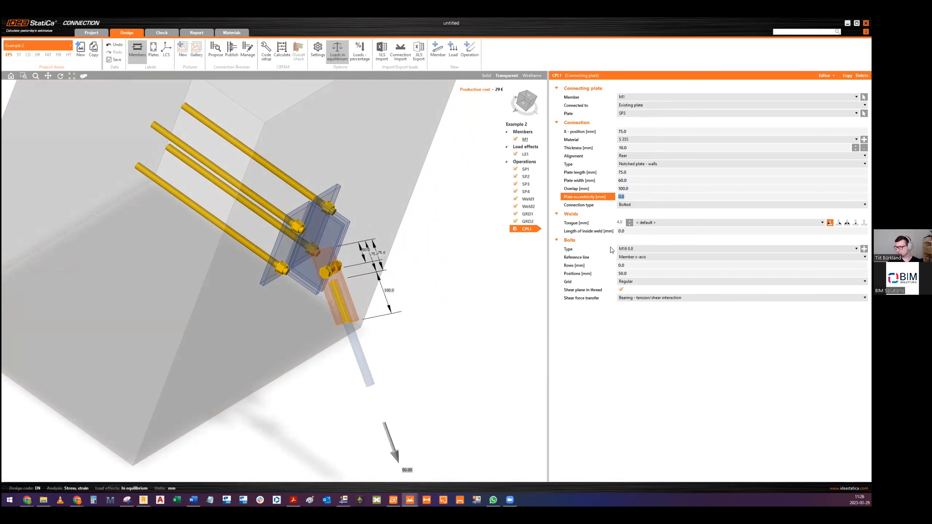
left_click(631, 264)
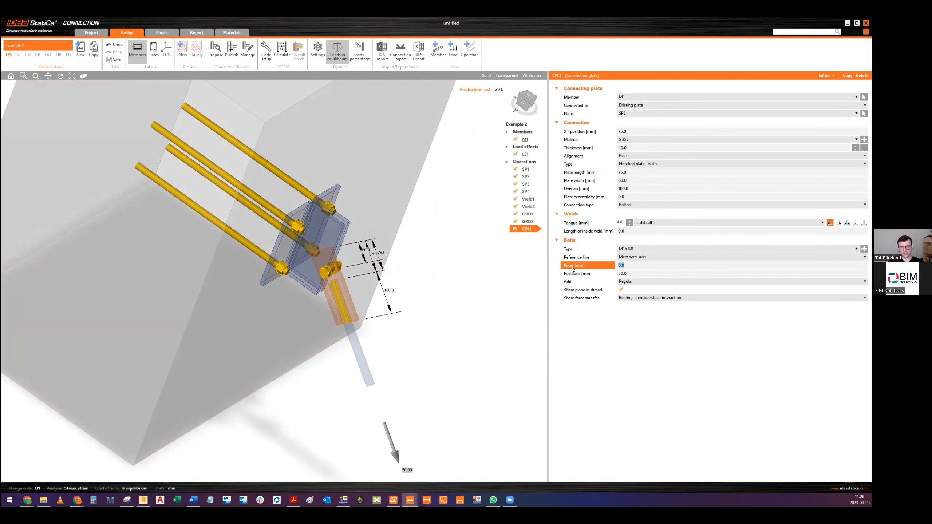
Step: Round the end of the tongue plate in the plate editor by adding an arc on edge 2 with the Opposite option enabled
left_click(825, 76)
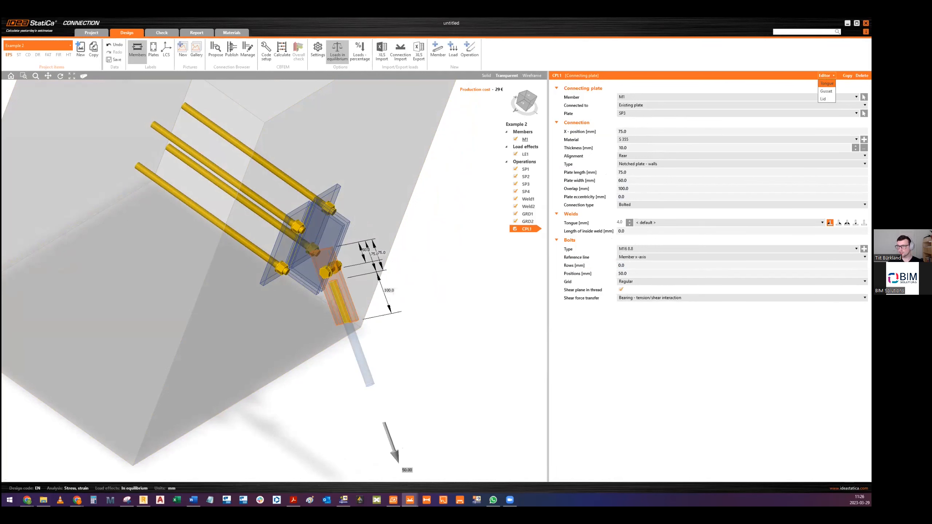
left_click(826, 84)
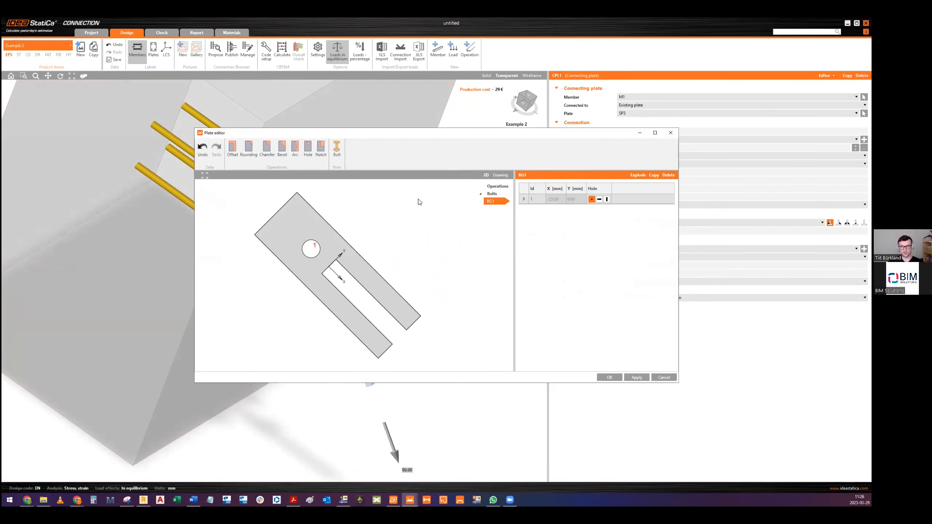
left_click(286, 203)
left_click(295, 149)
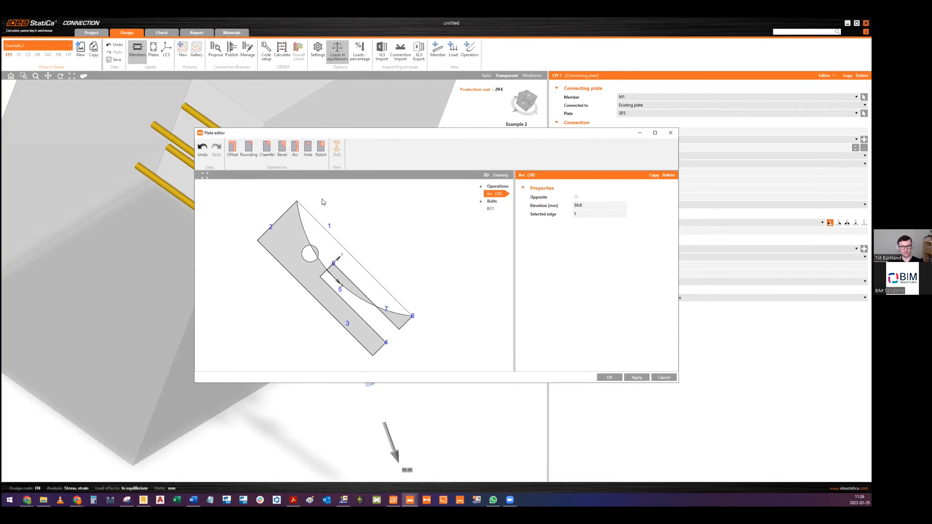
left_click(579, 215)
type("2")
left_click(577, 197)
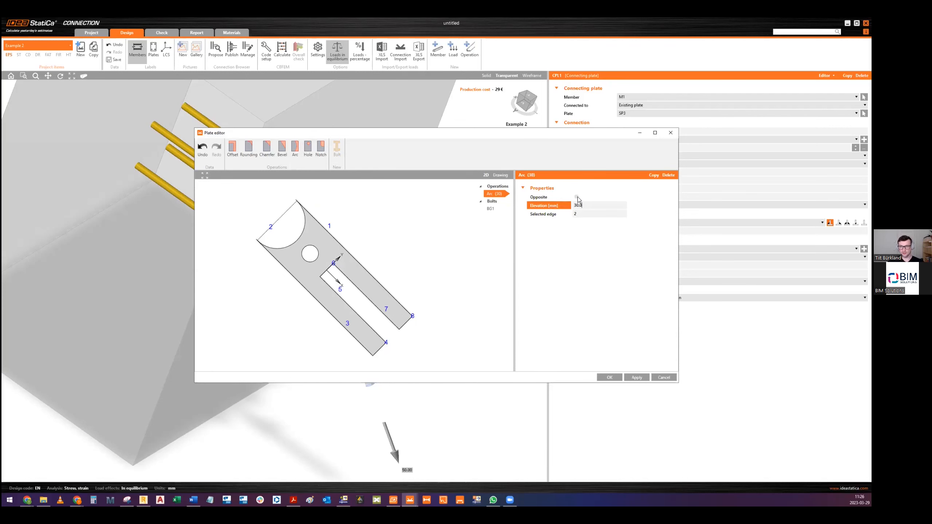
left_click(616, 375)
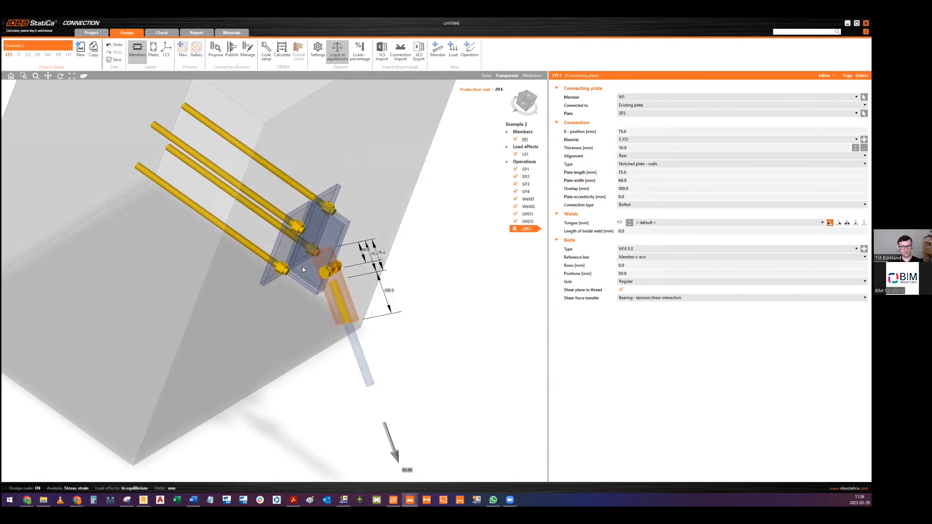
Step: Clear the bolt rows and positions of the connecting plate to remove its built-in bolt
scroll(332, 255, "up", 3)
middle_click_drag(332, 255, 347, 266)
scroll(346, 266, "down", 2)
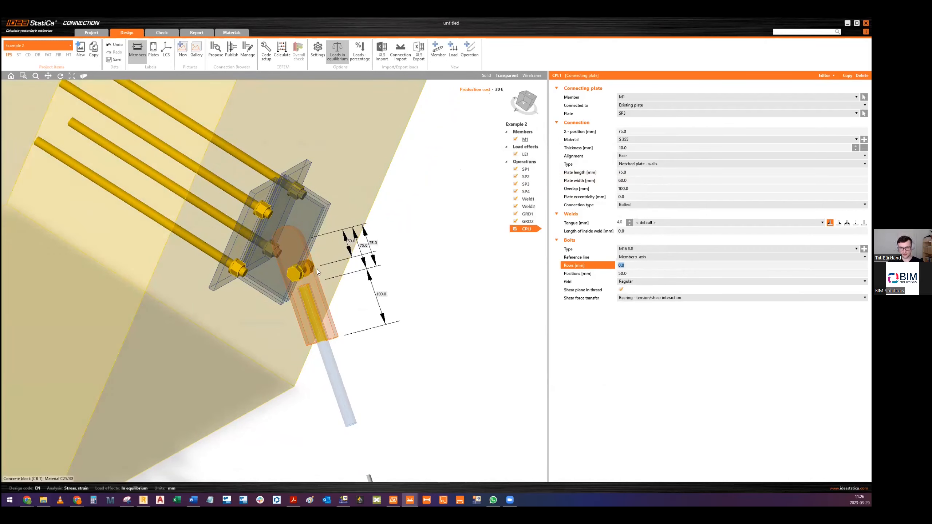
middle_click_drag(300, 263, 235, 266)
scroll(318, 265, "up", 3)
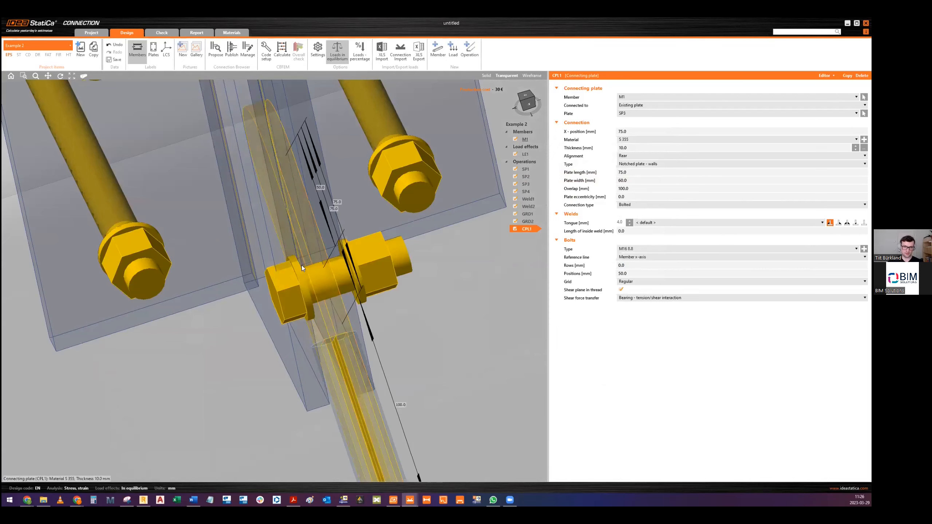
scroll(305, 265, "down", 6)
left_click(595, 274)
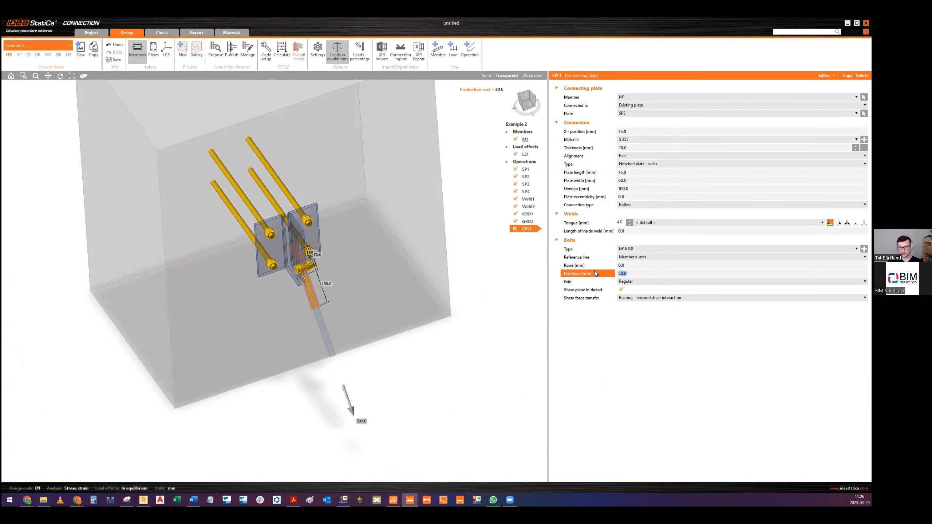
left_click(598, 266)
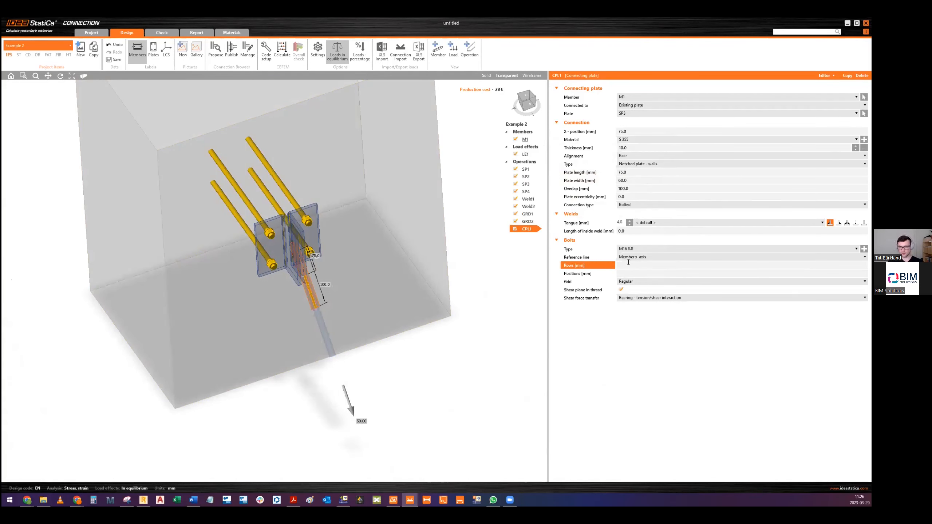
Step: Add a bolt grid operation with Bolts as the fastener and set its items count to 3
right_click_drag(323, 266, 385, 257)
left_click(471, 52)
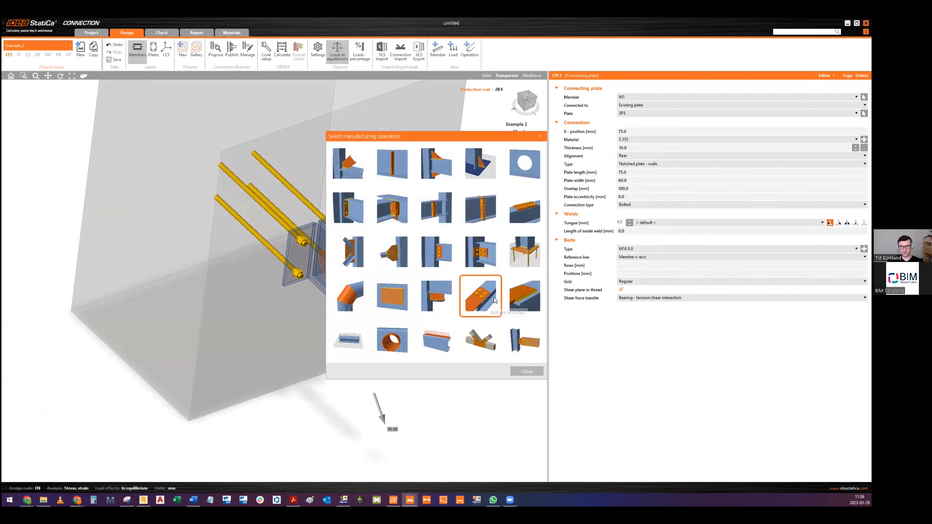
left_click(480, 296)
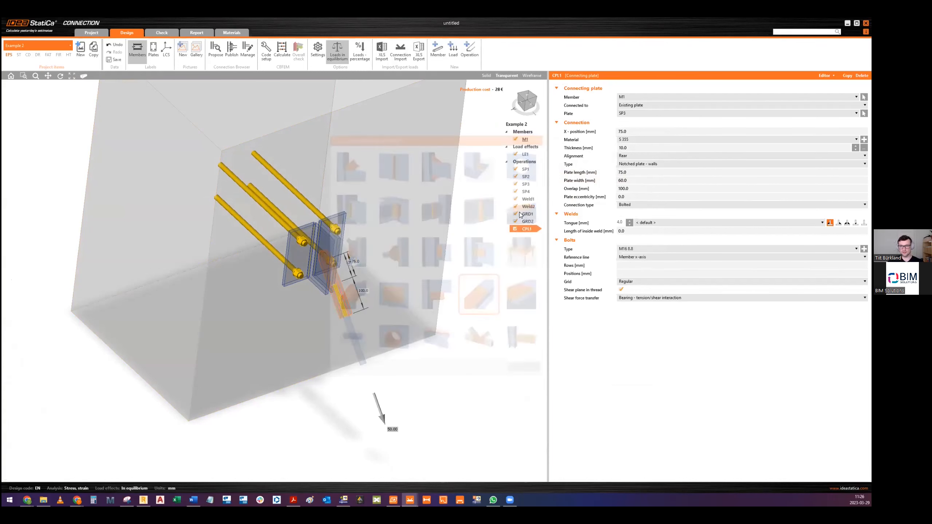
double_click(611, 106)
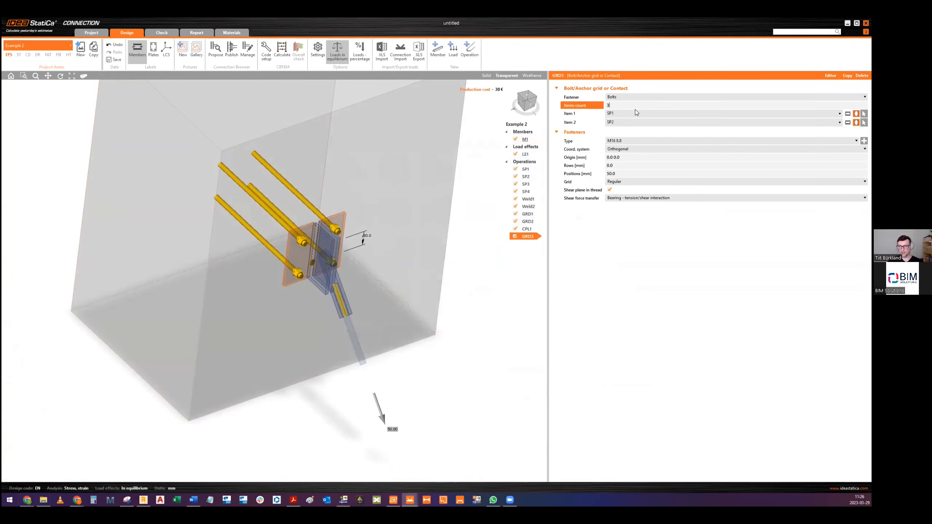
type("3")
key("Return")
Step: Assign the connecting plate CPL1 and the ribs SP4 and SP3 as items 1, 2 and 3 of the bolt grid
left_click(621, 114)
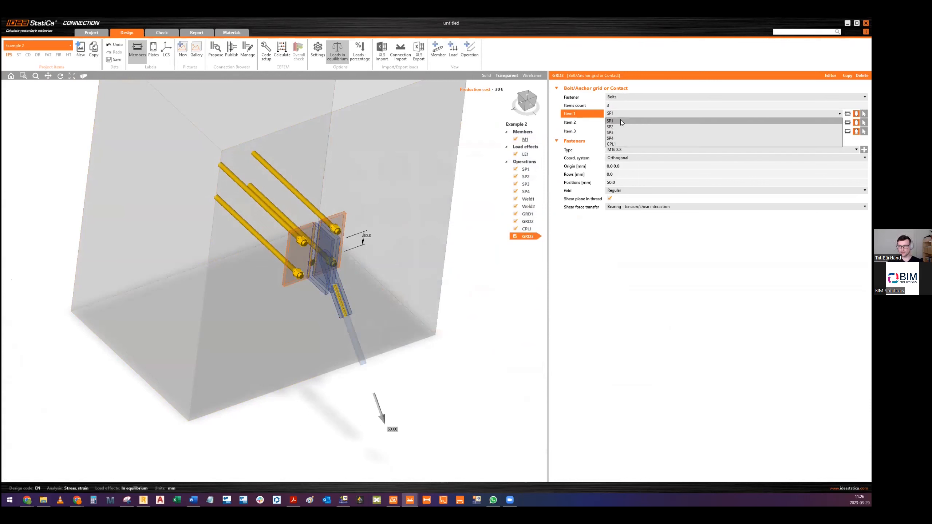
left_click(613, 144)
scroll(337, 240, "up", 3)
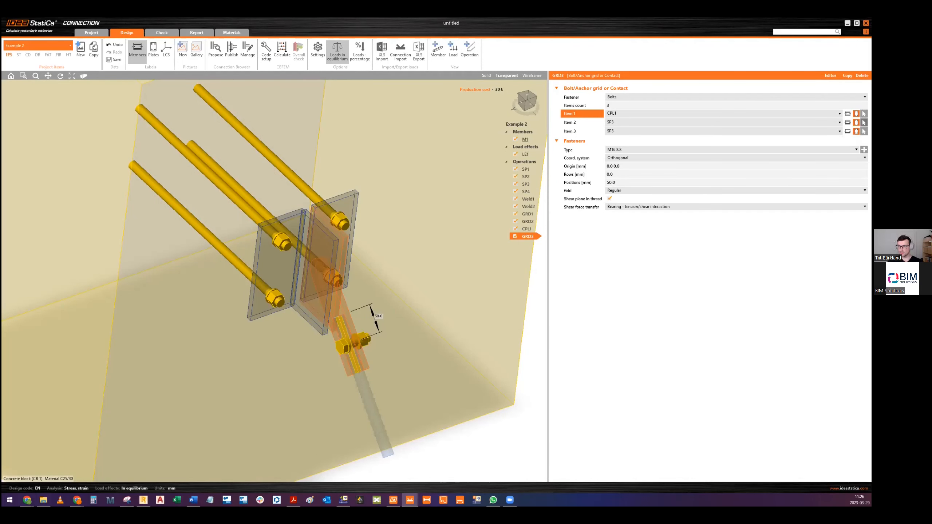
left_click(864, 122)
left_click(335, 241)
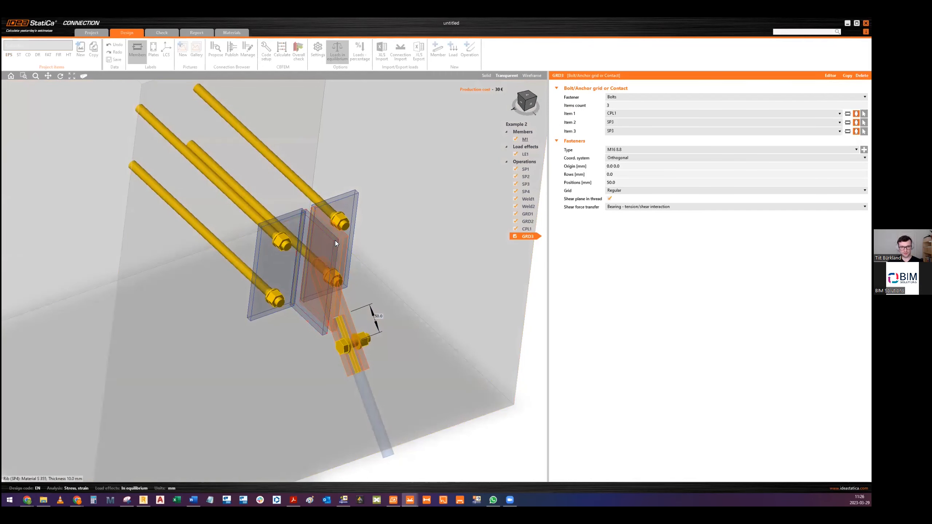
left_click(864, 131)
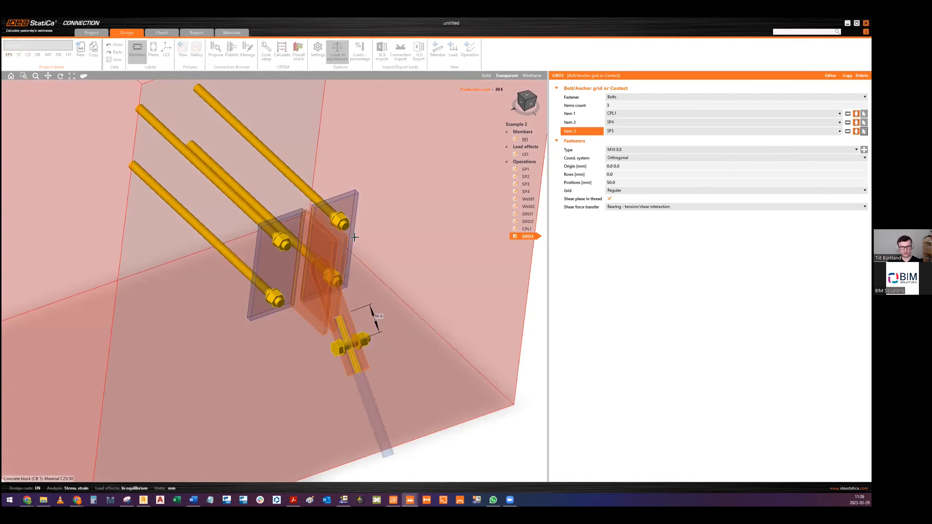
left_click(344, 237)
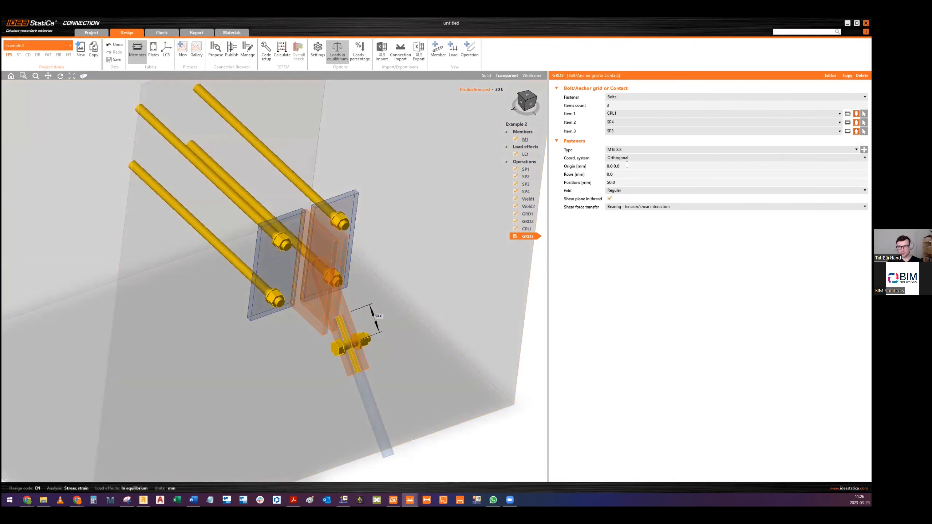
Step: Set the new bolt grid's position to -75 mm so the bolt passes through both ribs and the connecting plate
left_click(619, 181)
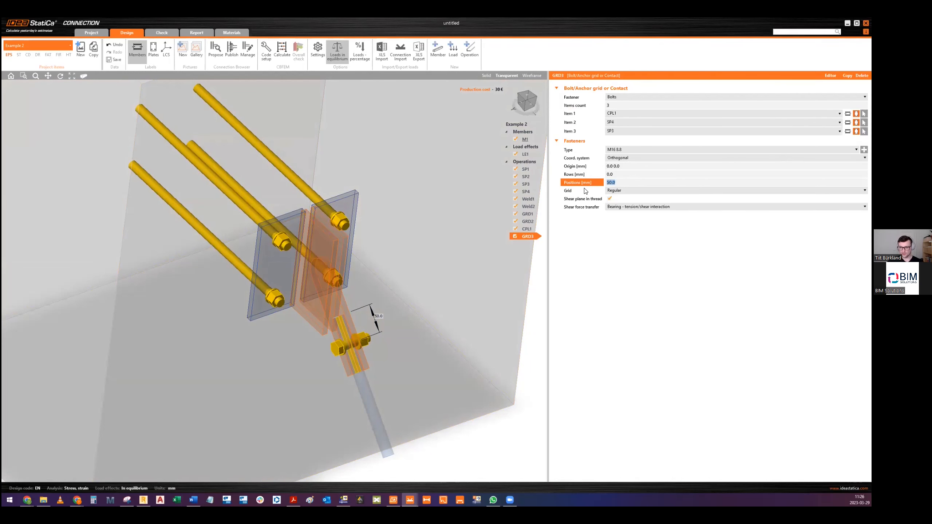
type("-75")
key("Return")
mouse_move(308, 269)
right_mouse_down()
mouse_move(380, 246)
mouse_move(330, 236)
mouse_move(267, 242)
mouse_move(303, 238)
mouse_move(330, 250)
mouse_move(322, 265)
mouse_move(311, 234)
mouse_move(316, 256)
mouse_move(304, 255)
mouse_move(314, 256)
right_mouse_up()
scroll(321, 256, "up", 5)
scroll(314, 256, "down", 5)
Step: Calculate the connection and open its check results
left_click(281, 52)
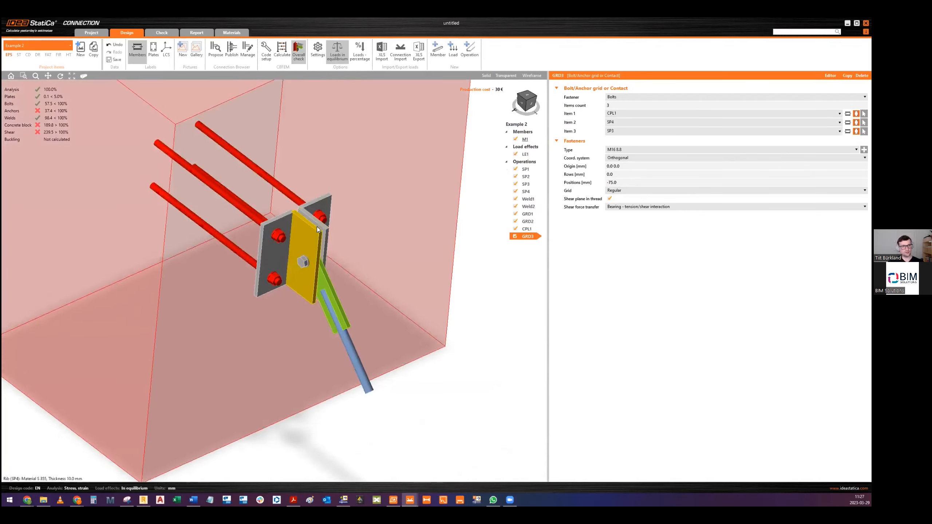
middle_click_drag(317, 227, 336, 242)
middle_click_drag(249, 178, 265, 186)
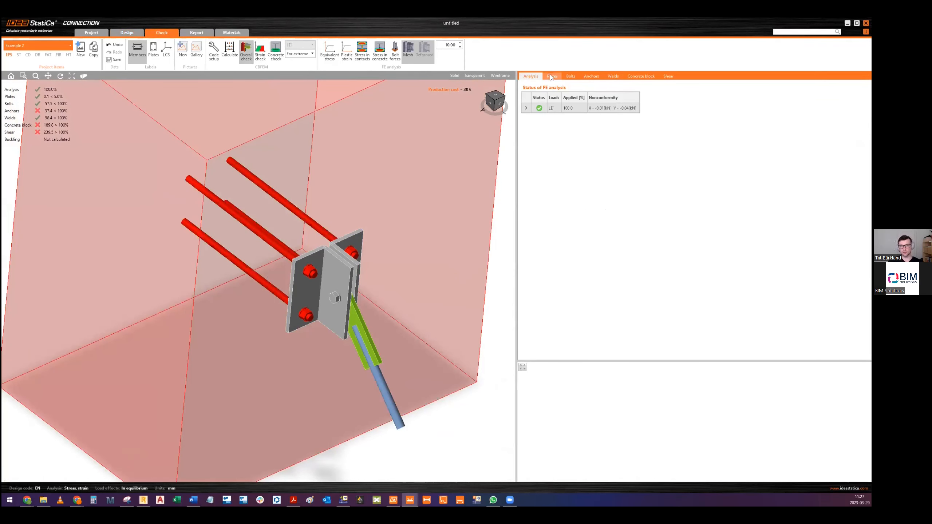
middle_click_drag(324, 256, 265, 257)
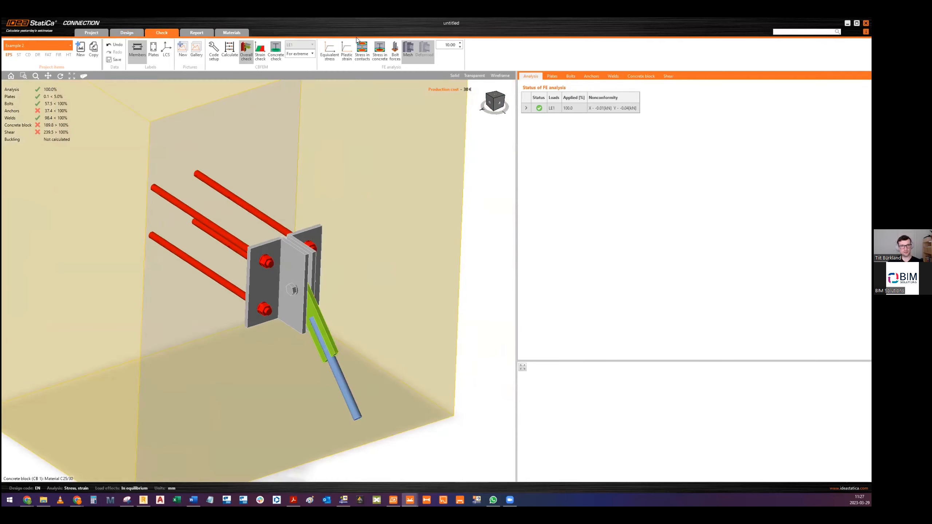
Step: Display the equivalent stress on the deformed plates with a deformation scale of 25 and examine it from several sides
left_click(330, 53)
middle_click_drag(290, 199, 409, 147, "ctrl")
left_click(454, 45)
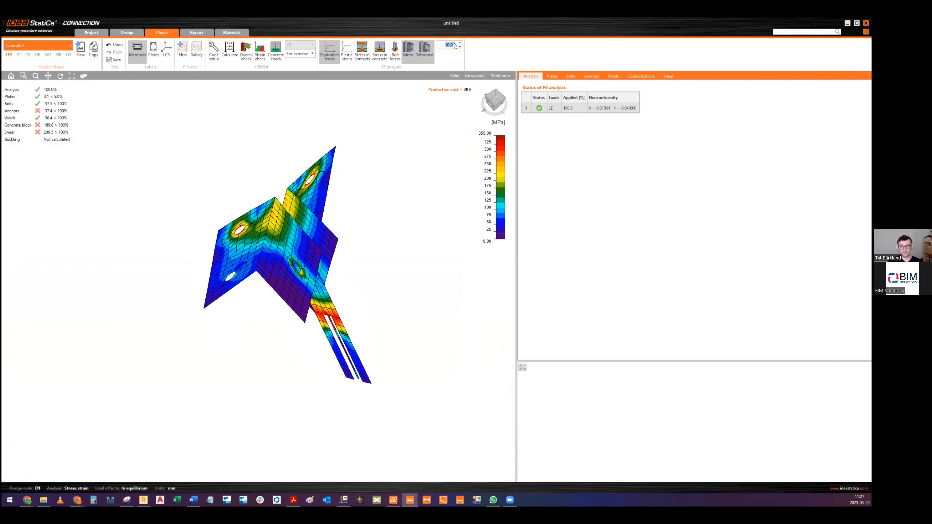
type("25")
key("Return")
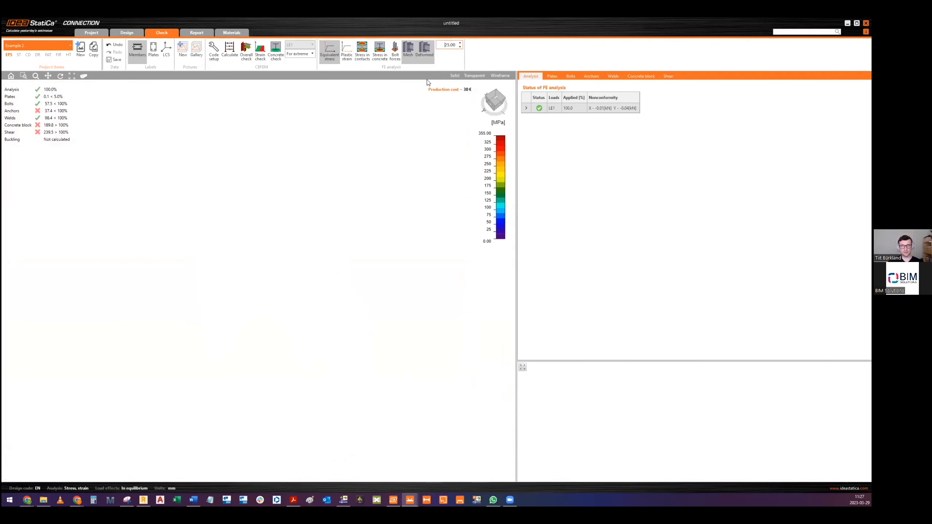
scroll(285, 231, "up", 3)
middle_click_drag(285, 231, 305, 229, "ctrl")
scroll(308, 227, "down", 2)
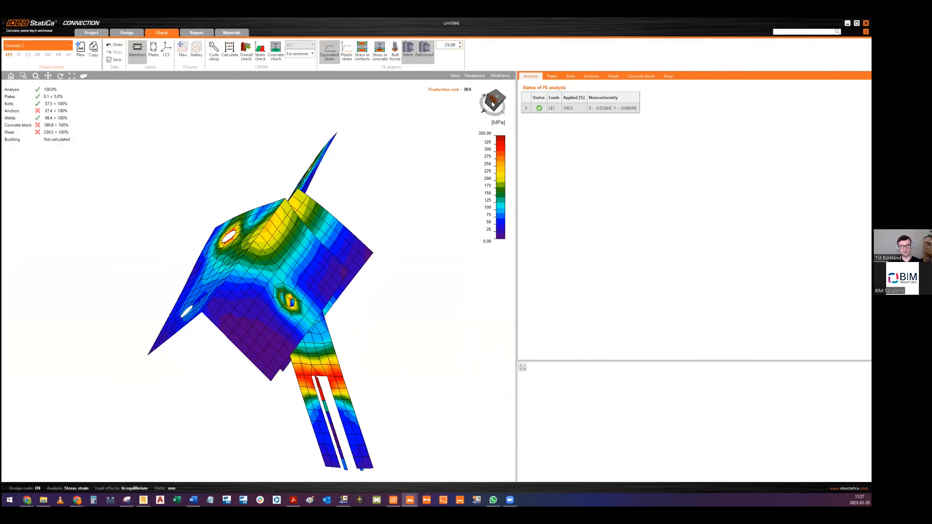
left_click(492, 103)
middle_click_drag(224, 210, 371, 253)
middle_click_drag(306, 172, 261, 269, "ctrl")
Step: Show the bolt and anchor forces together with the stress in contacts, and examine the contact zones between the plates
left_click(394, 53)
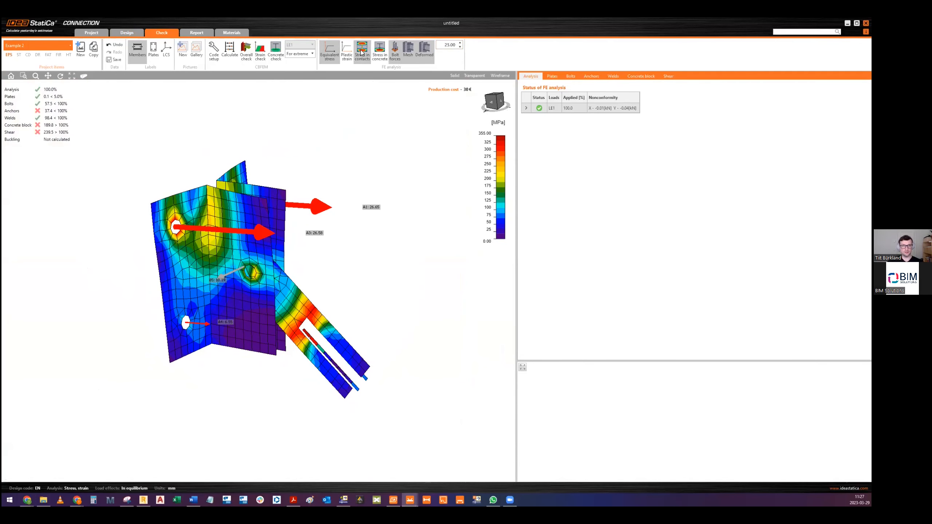
left_click(361, 54)
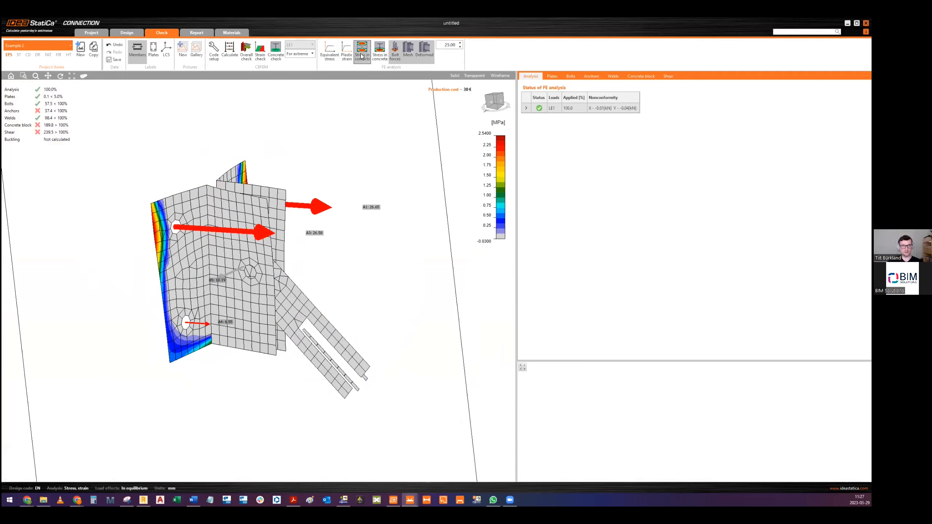
middle_click_drag(261, 319, 286, 224, "ctrl")
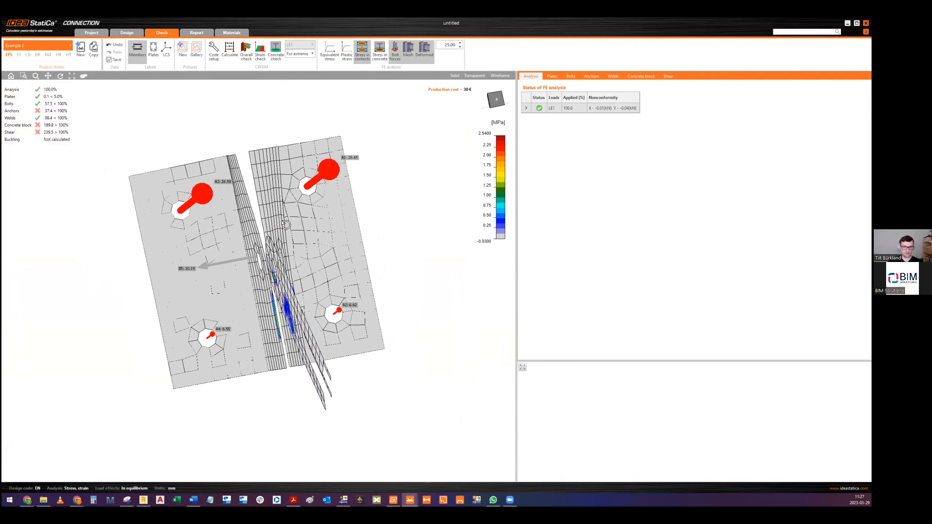
middle_click_drag(281, 320, 315, 326, "ctrl")
scroll(264, 235, "down", 2)
Step: Show the stress in concrete and examine its distribution beneath the two anchored base plates
left_click(376, 54)
middle_click_drag(363, 257, 275, 225, "ctrl")
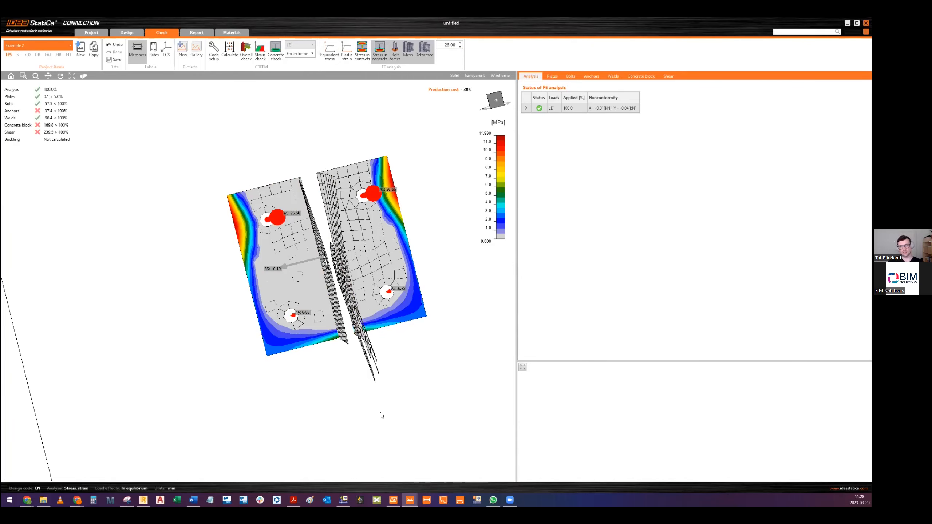
mouse_move(253, 221)
middle_mouse_down("ctrl")
mouse_move(269, 198)
mouse_move(276, 207)
mouse_move(242, 160)
mouse_move(262, 191)
mouse_move(286, 195)
mouse_move(308, 233)
mouse_move(294, 254)
mouse_move(265, 235)
middle_mouse_up("ctrl")
scroll(276, 260, "up", 5)
mouse_move(295, 266)
middle_mouse_down("ctrl")
mouse_move(279, 293)
mouse_move(305, 257)
middle_mouse_up("ctrl")
scroll(305, 257, "down", 5)
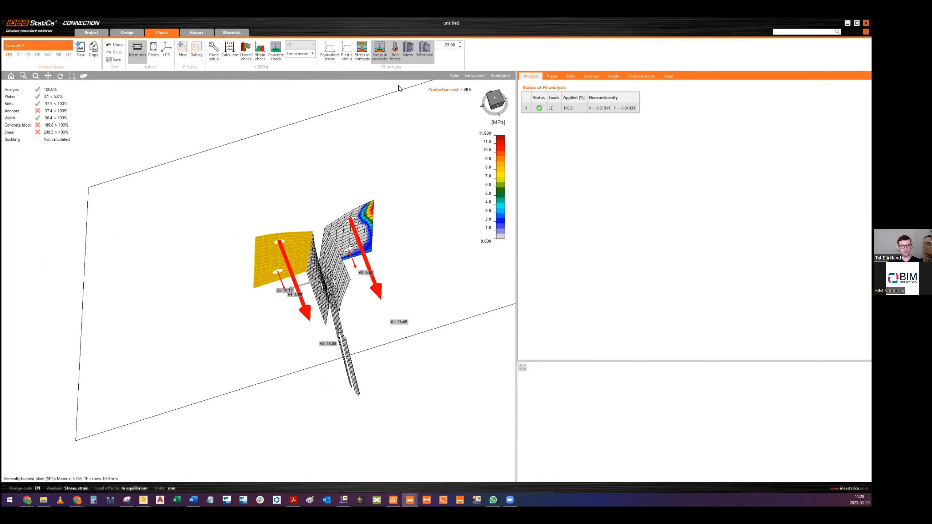
Step: Return the model to solid display and examine the anchored plates, the ribs and the bolted rod connection
left_click(455, 76)
middle_click_drag(325, 287, 344, 235)
scroll(340, 229, "down", 8)
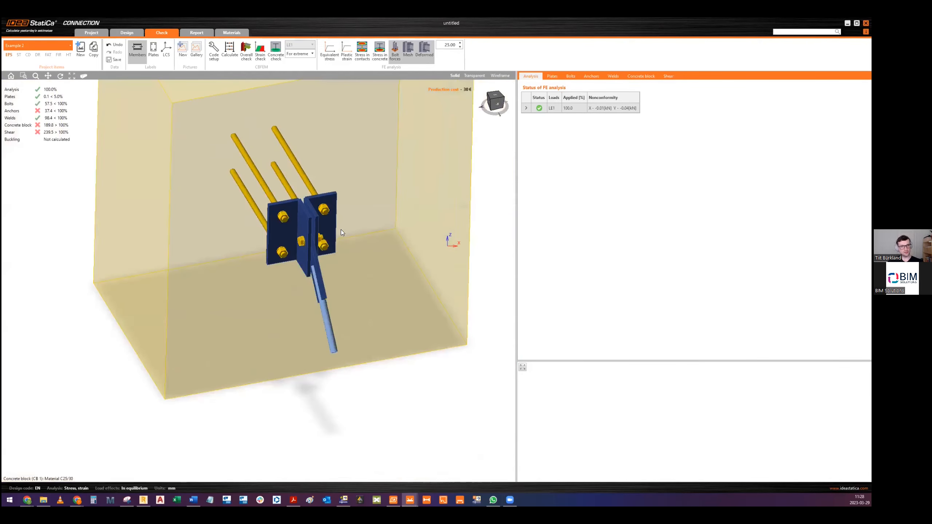
scroll(323, 235, "up", 6)
scroll(314, 250, "down", 6)
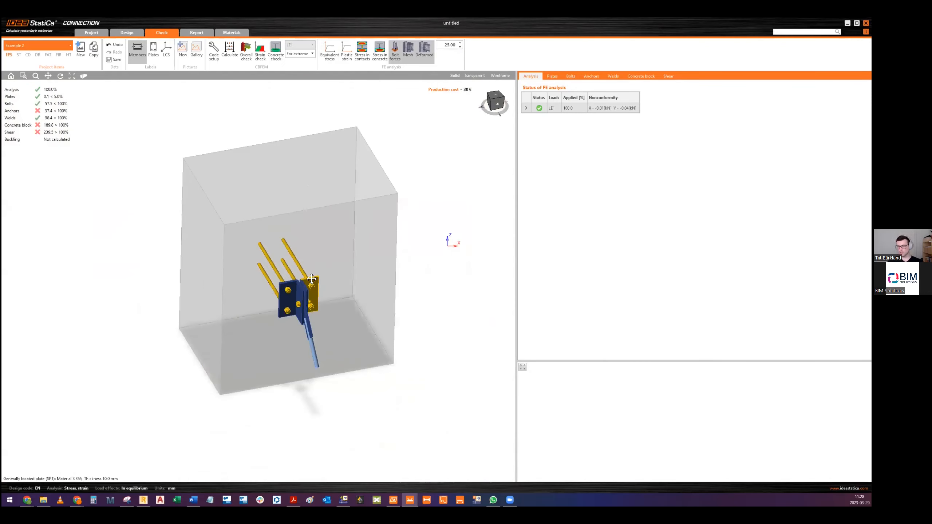
scroll(300, 293, "up", 3)
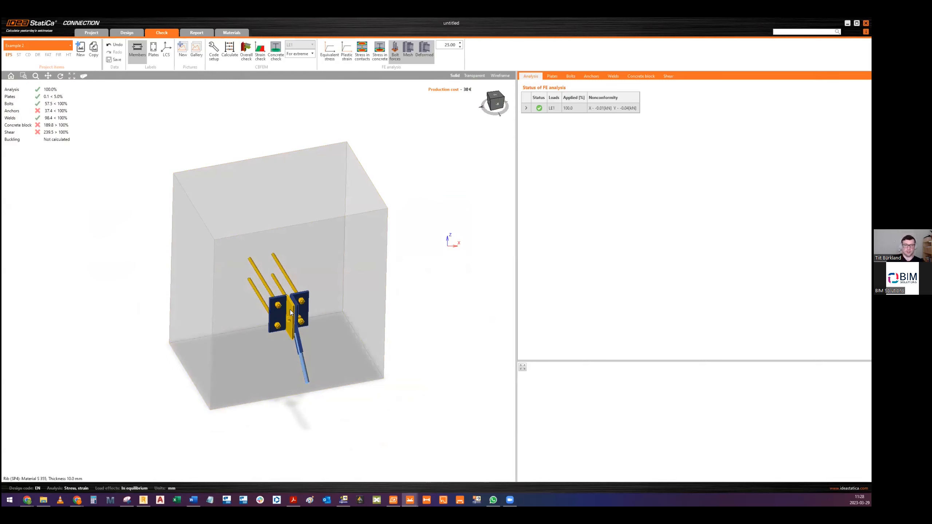
middle_click_drag(290, 309, 302, 304)
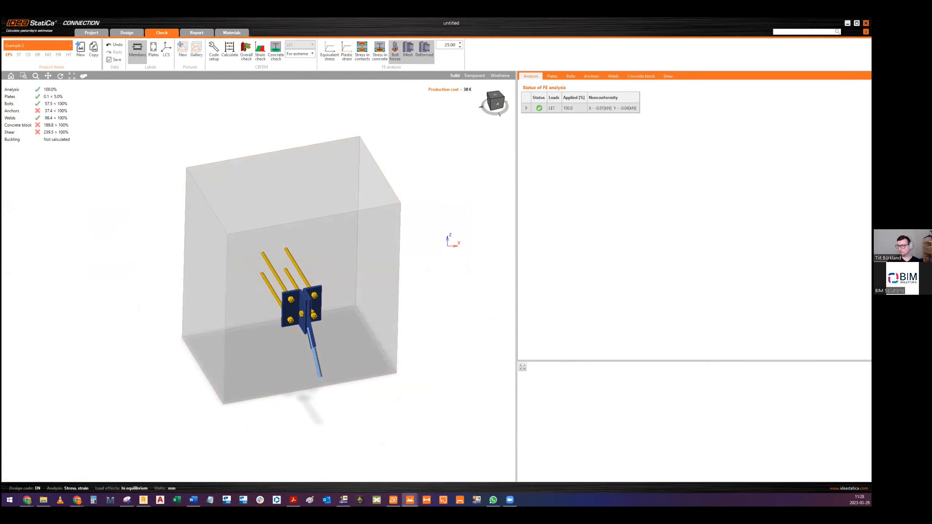
middle_click_drag(319, 301, 327, 256)
scroll(344, 245, "up", 5)
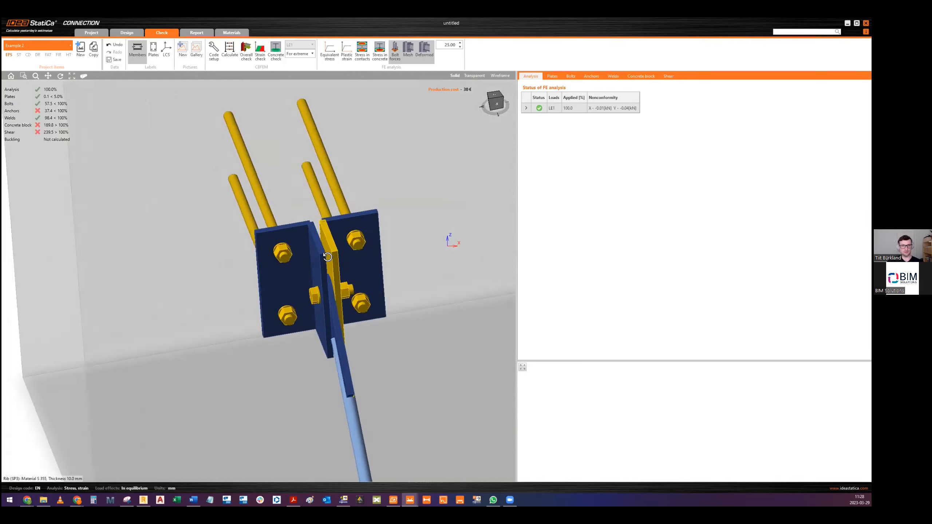
scroll(327, 257, "down", 5)
scroll(325, 260, "up", 3)
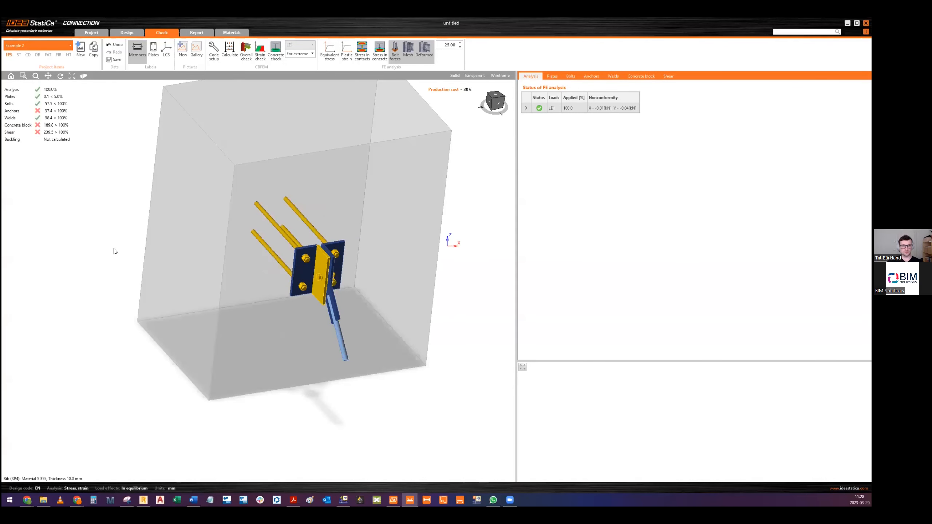
Step: Open the plate check results and look over the plates in the model
middle_click_drag(325, 256, 304, 283)
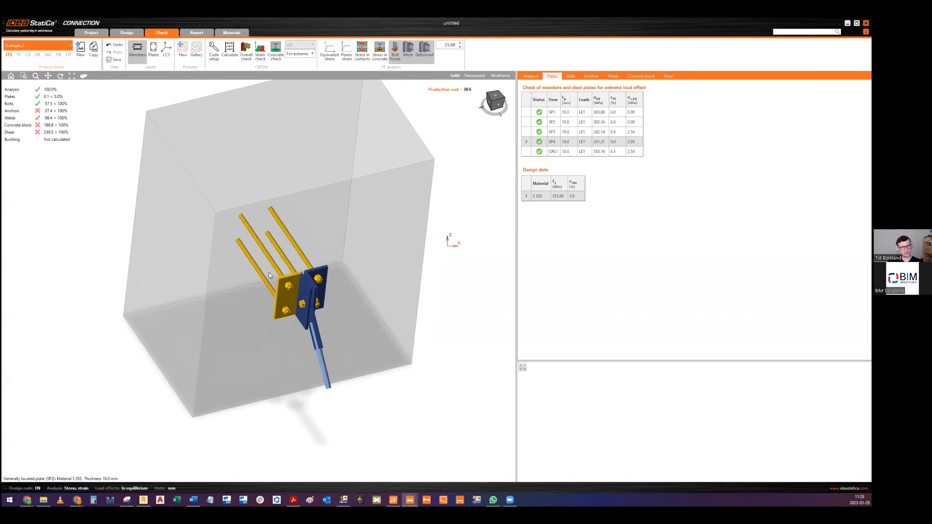
scroll(311, 307, "down", 5)
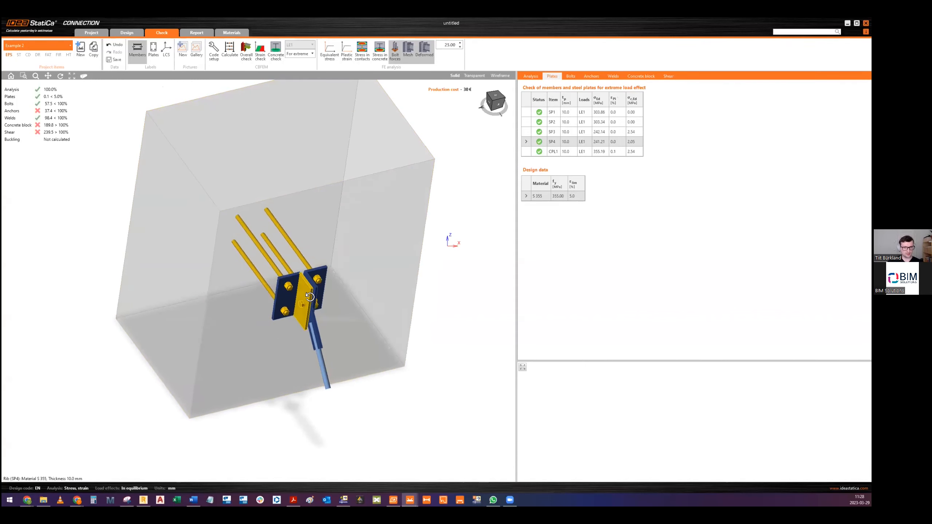
scroll(303, 316, "up", 2)
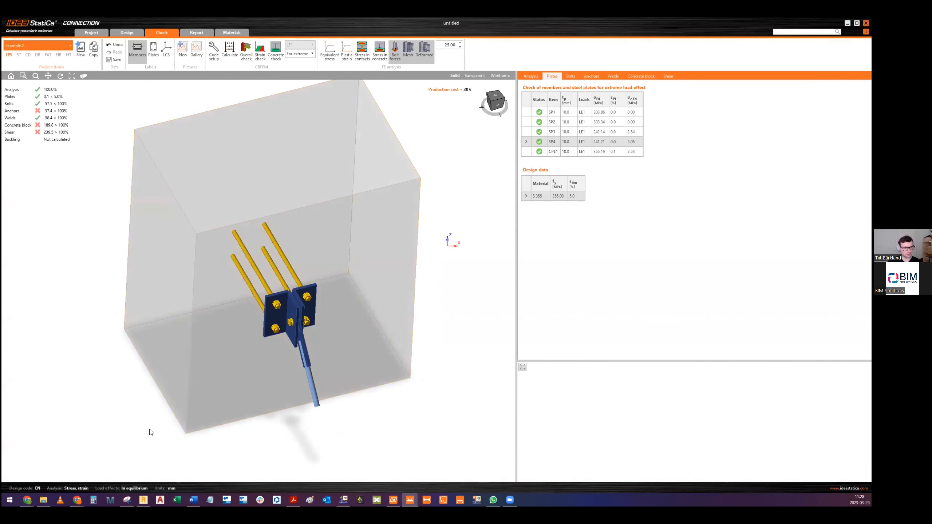
Step: Switch to the Google Slides presentation, start the slideshow from slide 29 and advance to slide 35, "Tulevik"
mouse_move(33, 499)
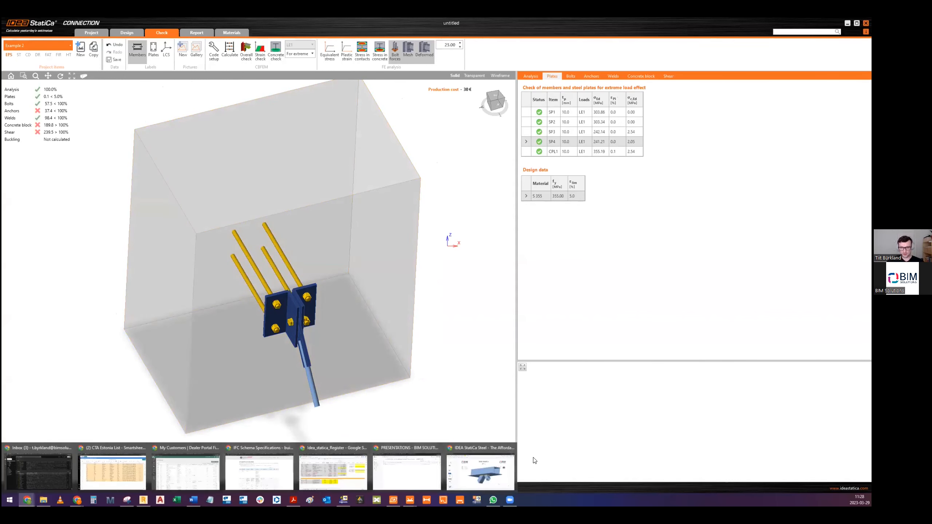
left_click(454, 477)
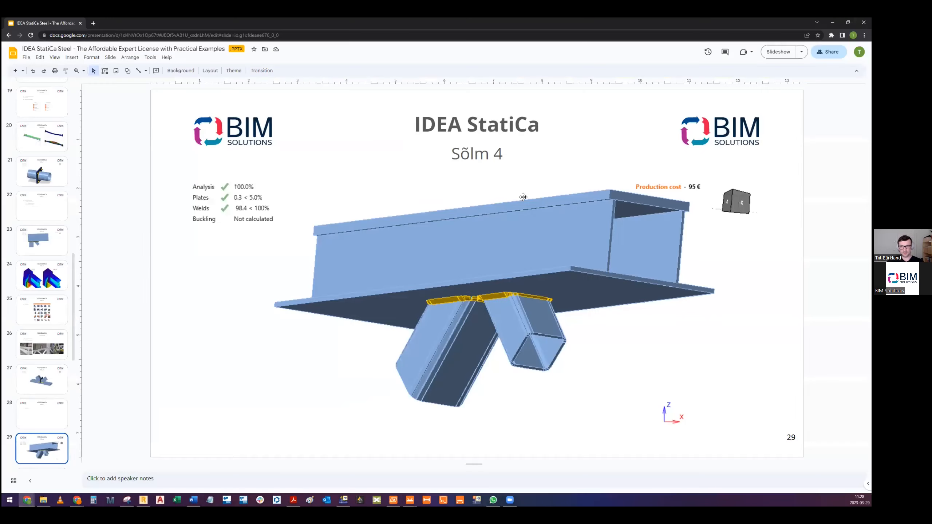
left_click(778, 51)
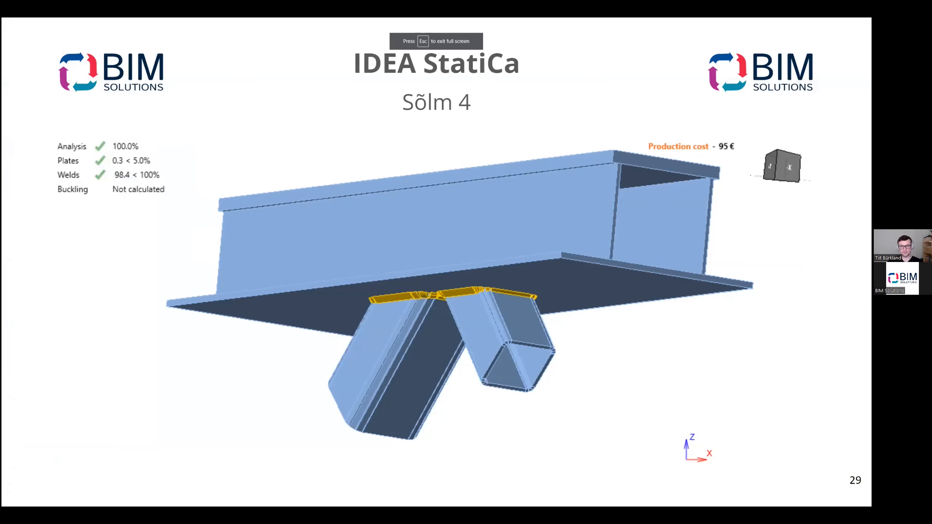
key("Right")
key("Right")
key("Right")
key("Right")
key("Right")
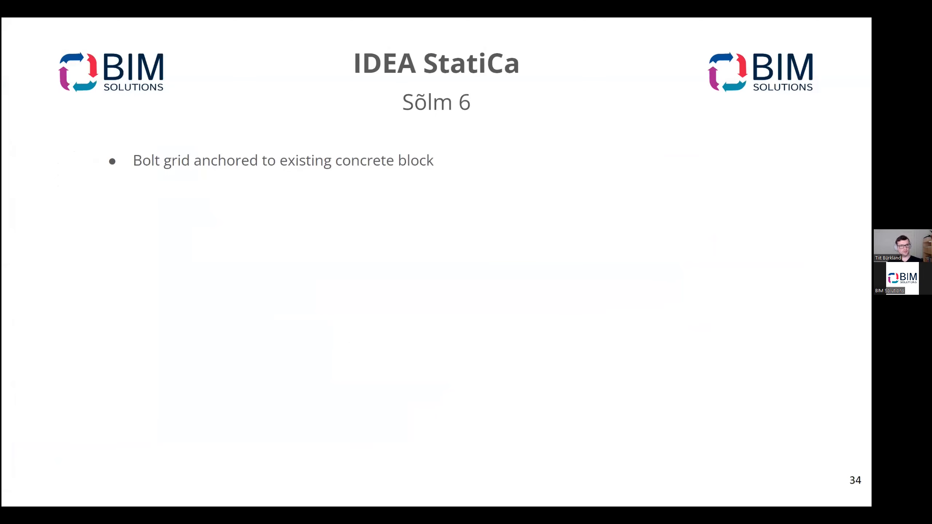
key("Right")
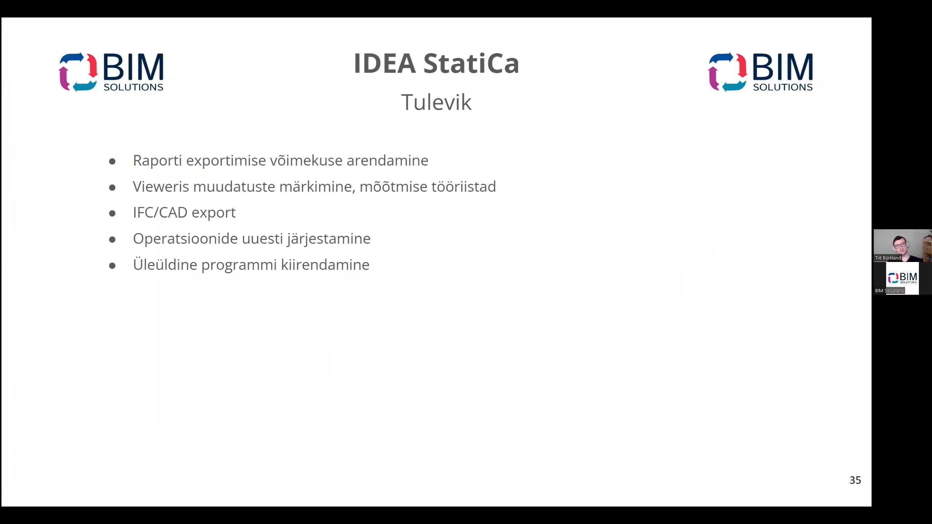